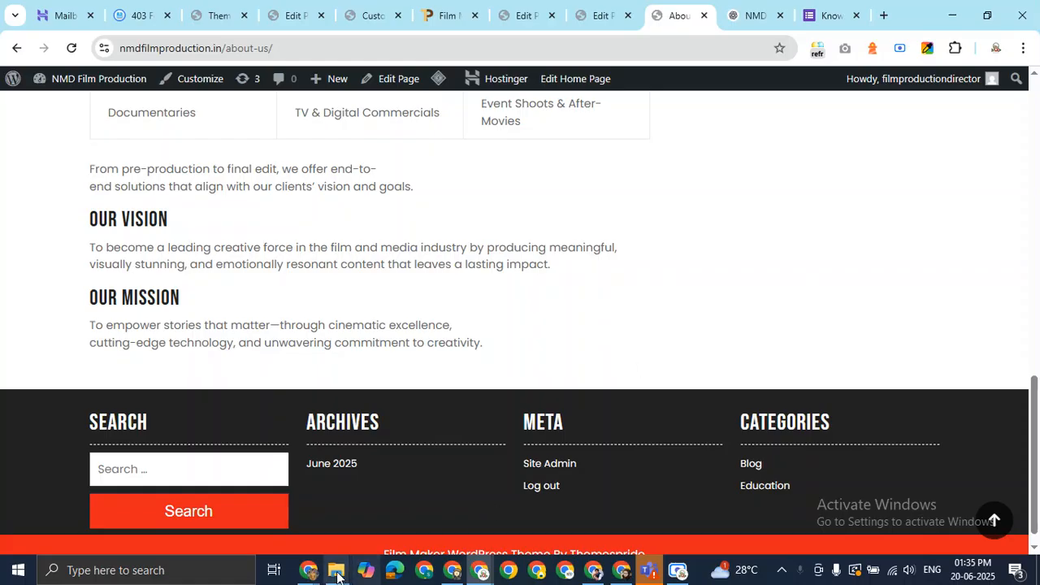
Bring the Google Meet call window forward, then switch back to the About Us website window
click(308, 569)
click(235, 465)
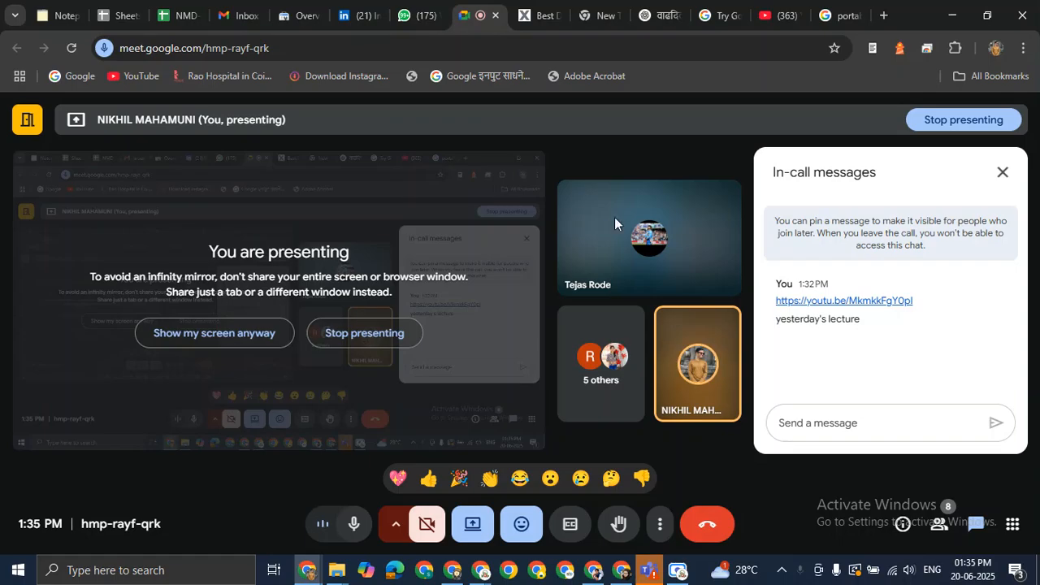
mouse_move(456, 575)
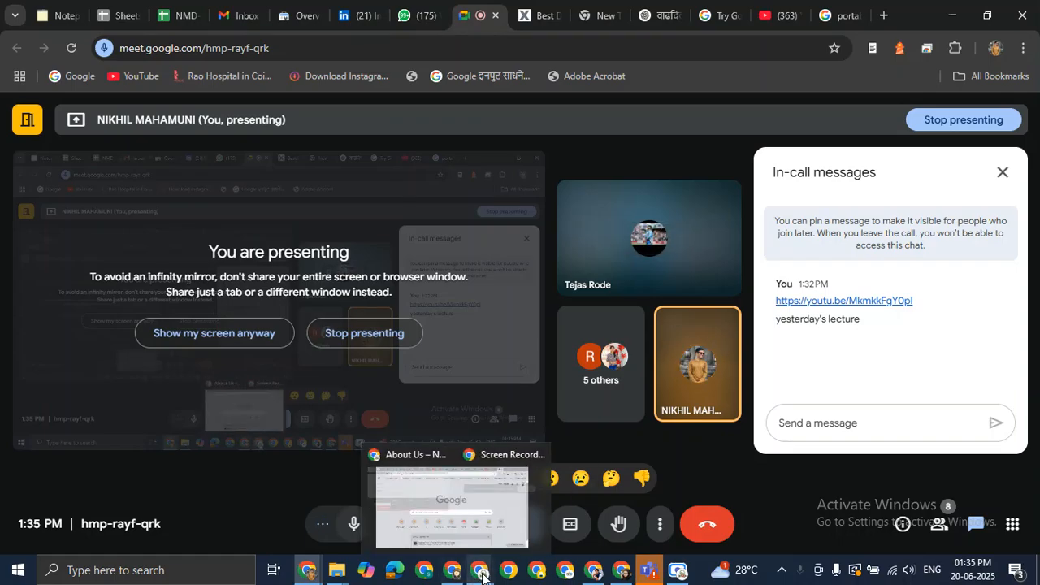
click(429, 512)
Open the About Us page's HTML source in a separate tab
scroll(714, 227, up, 3)
scroll(714, 227, up, 10)
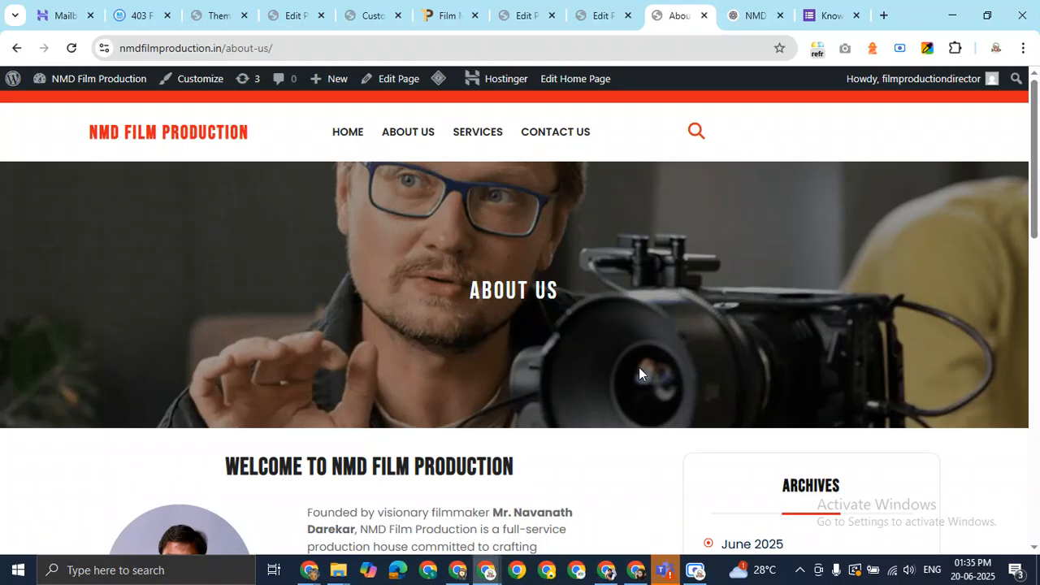
scroll(639, 368, down, 9)
right_click(689, 314)
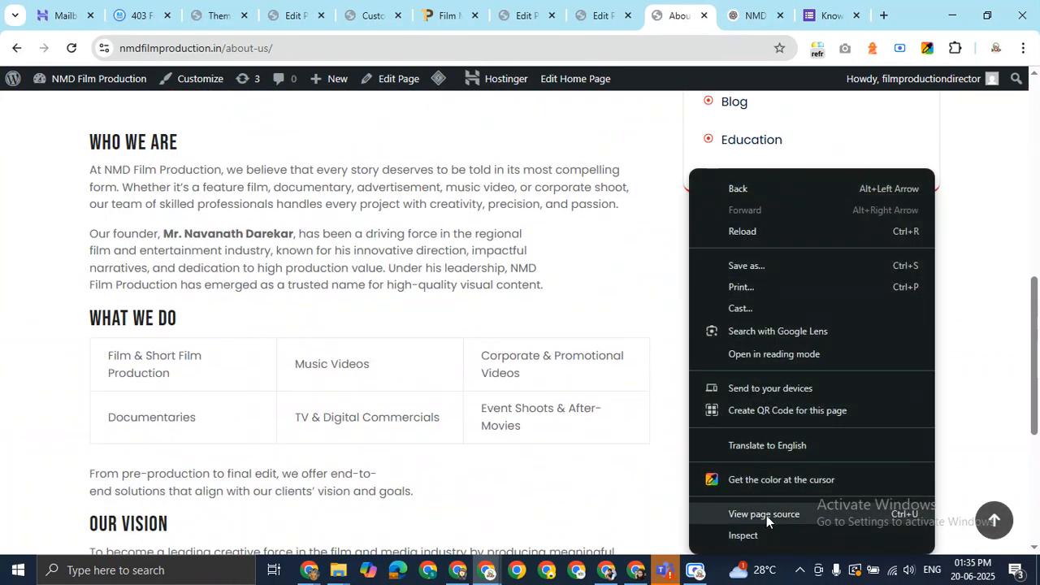
click(767, 515)
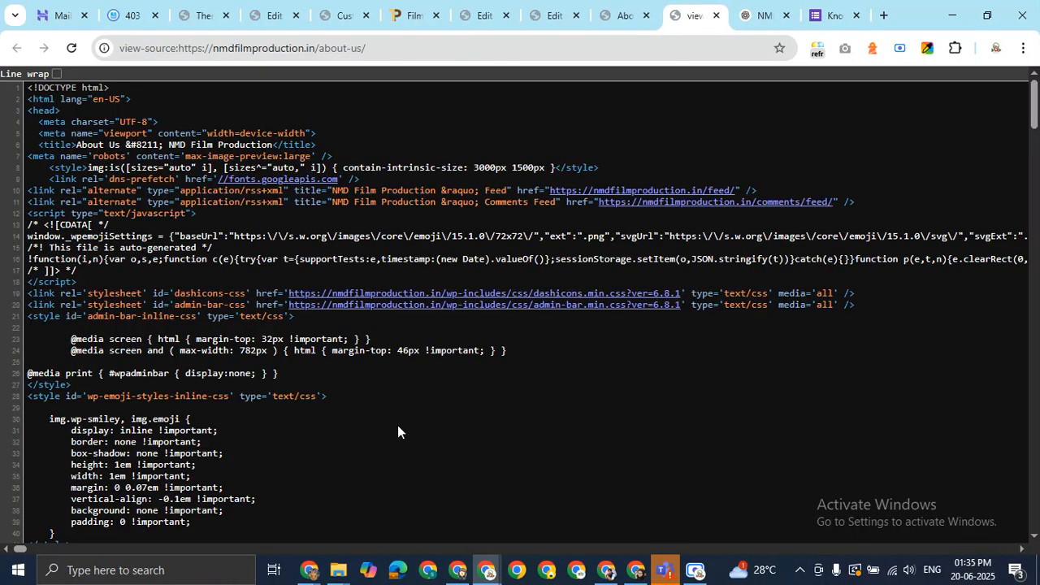
mouse_move(1034, 104)
mouse_down()
mouse_move(1034, 508)
mouse_move(1035, 101)
mouse_up()
Return to the rendered About Us page and browse its Vision and Mission sections down to the footer
click(622, 16)
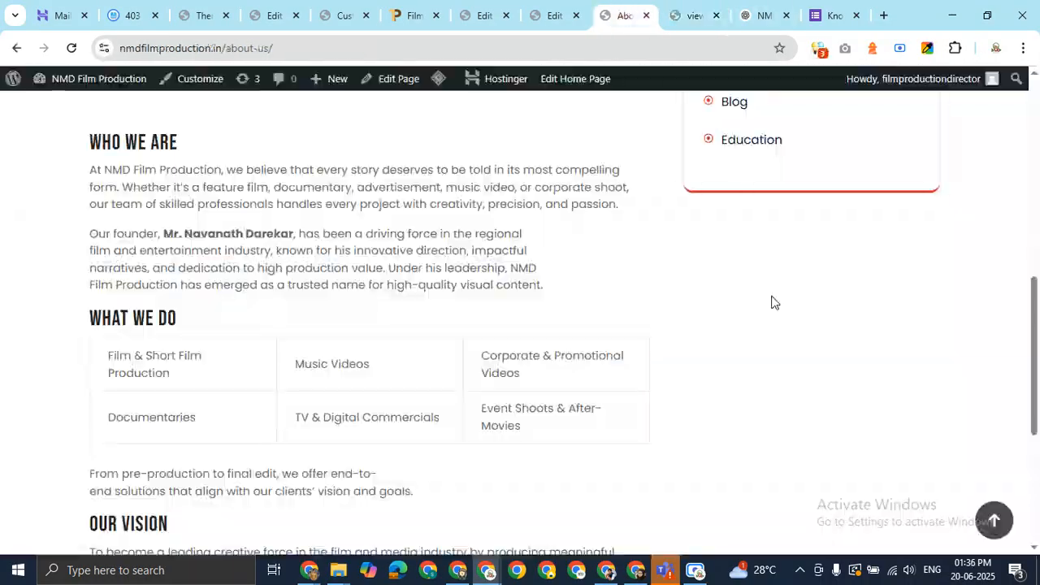
scroll(707, 290, up, 8)
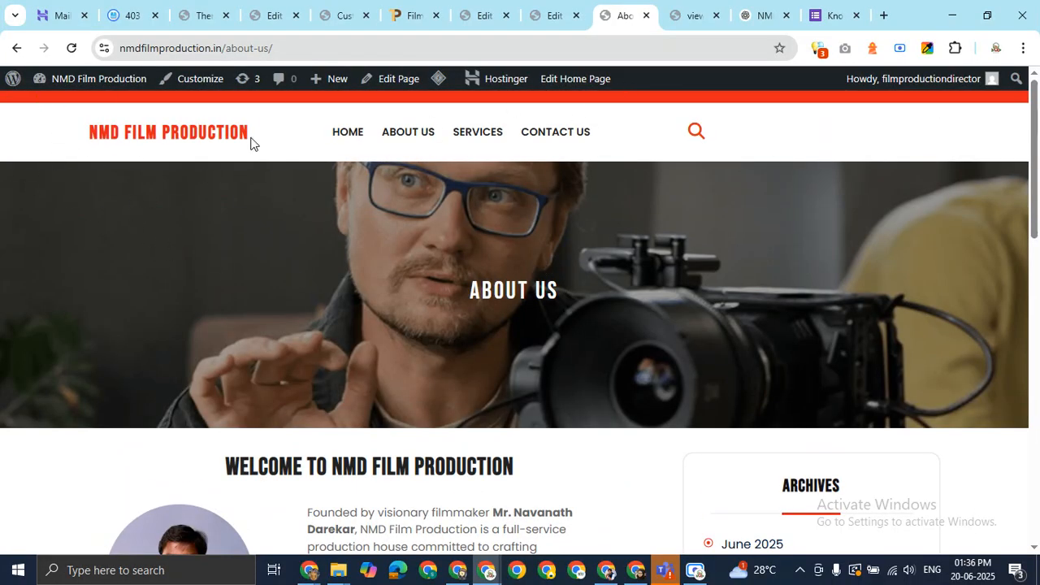
scroll(355, 319, down, 5)
scroll(353, 298, up, 5)
scroll(520, 348, down, 3)
scroll(522, 339, up, 3)
scroll(523, 339, down, 3)
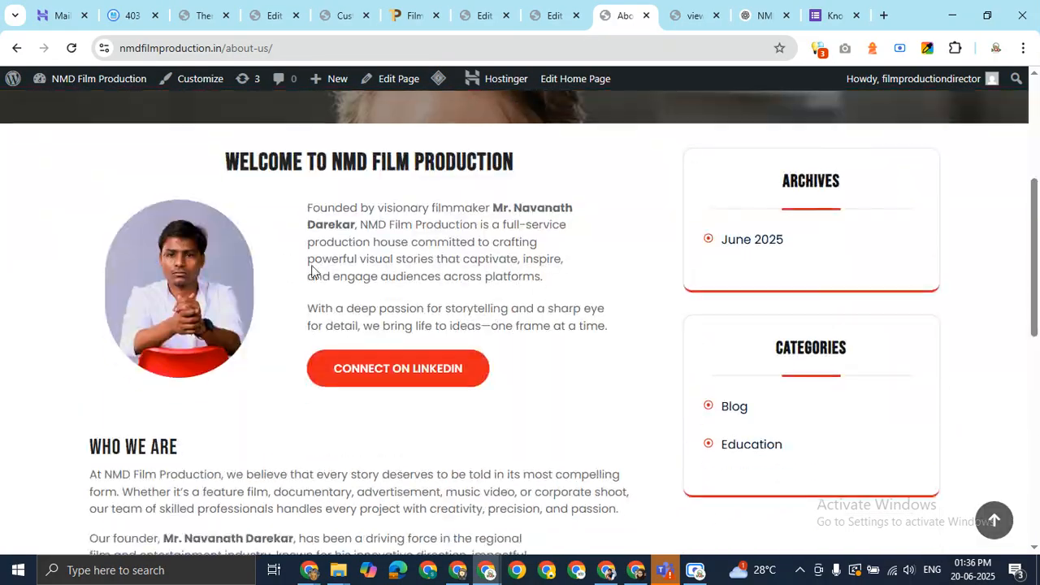
scroll(460, 229, down, 10)
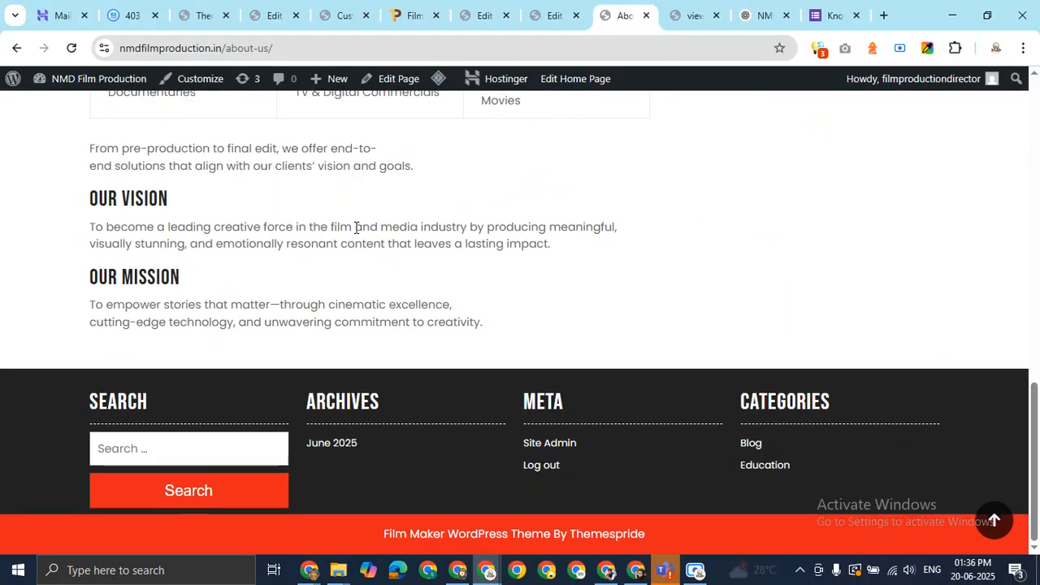
scroll(813, 195, up, 15)
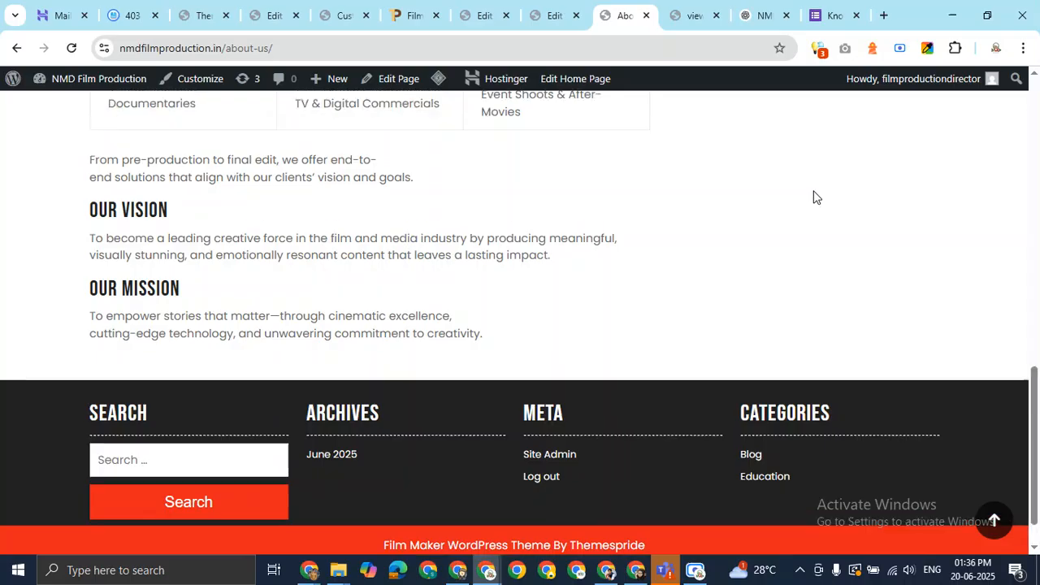
scroll(814, 197, down, 10)
scroll(832, 367, up, 10)
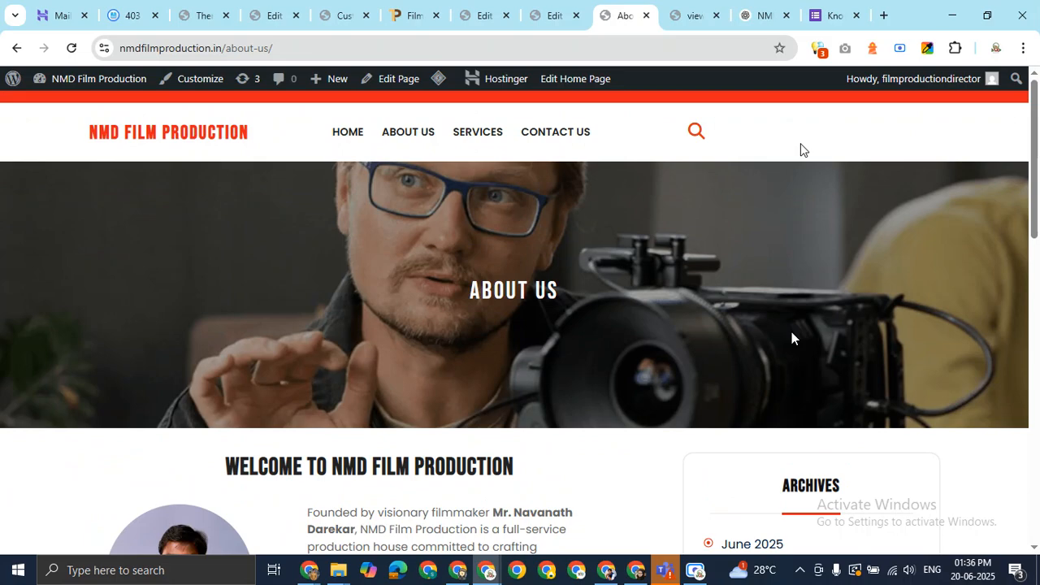
scroll(703, 305, down, 10)
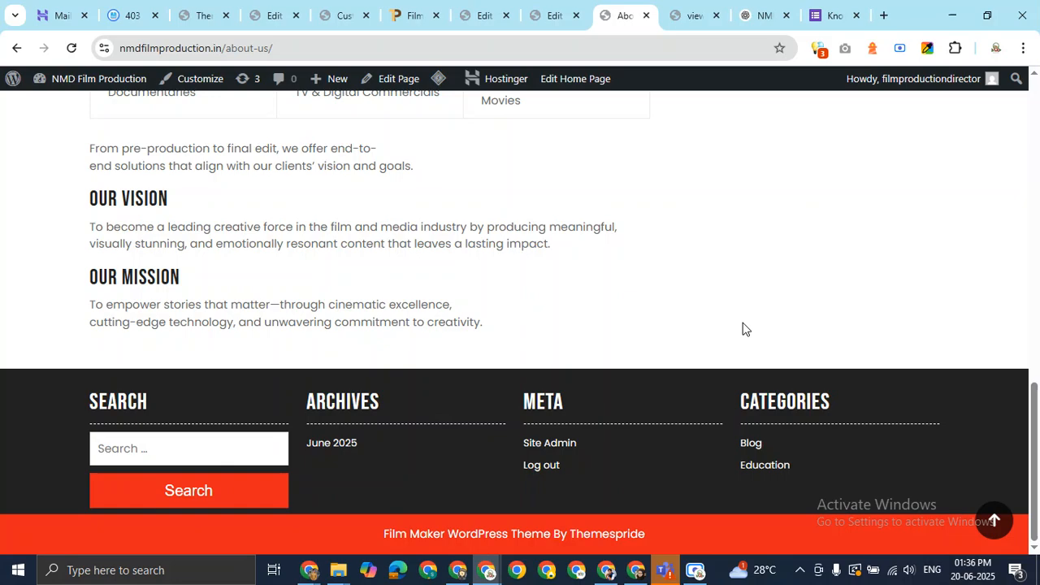
key(Home)
key(End)
Scroll through the About Us HTML source, then bring the Google Meet call back to the front
click(692, 15)
scroll(634, 330, down, 3)
scroll(636, 333, down, 20)
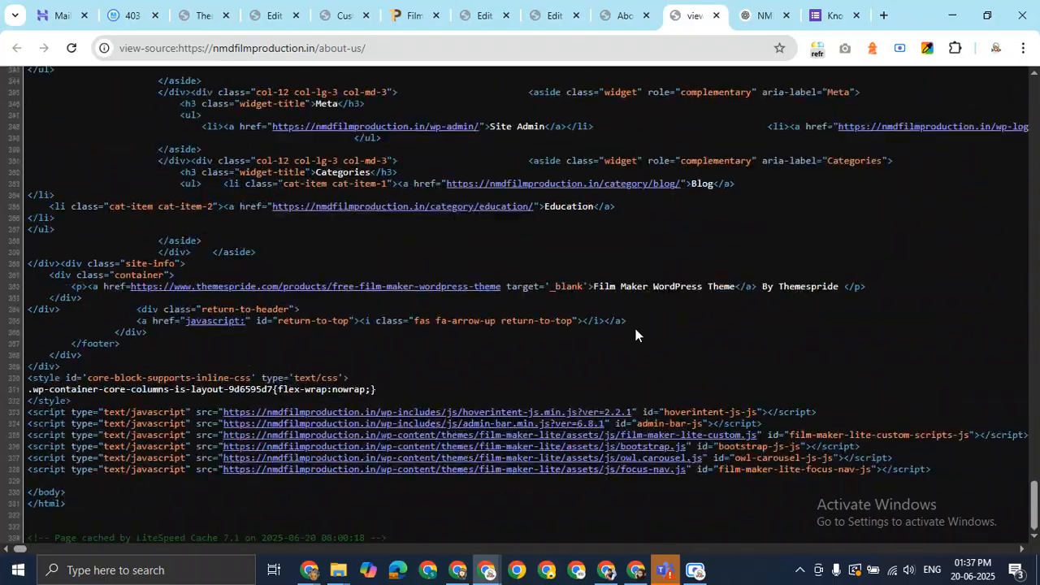
scroll(636, 334, up, 15)
scroll(635, 334, up, 20)
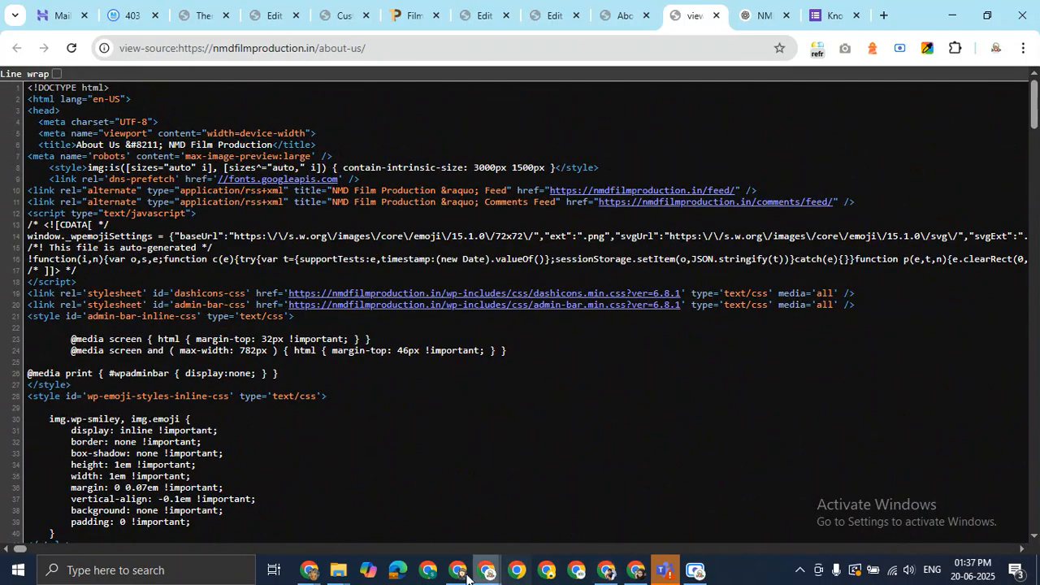
mouse_move(309, 570)
click(279, 529)
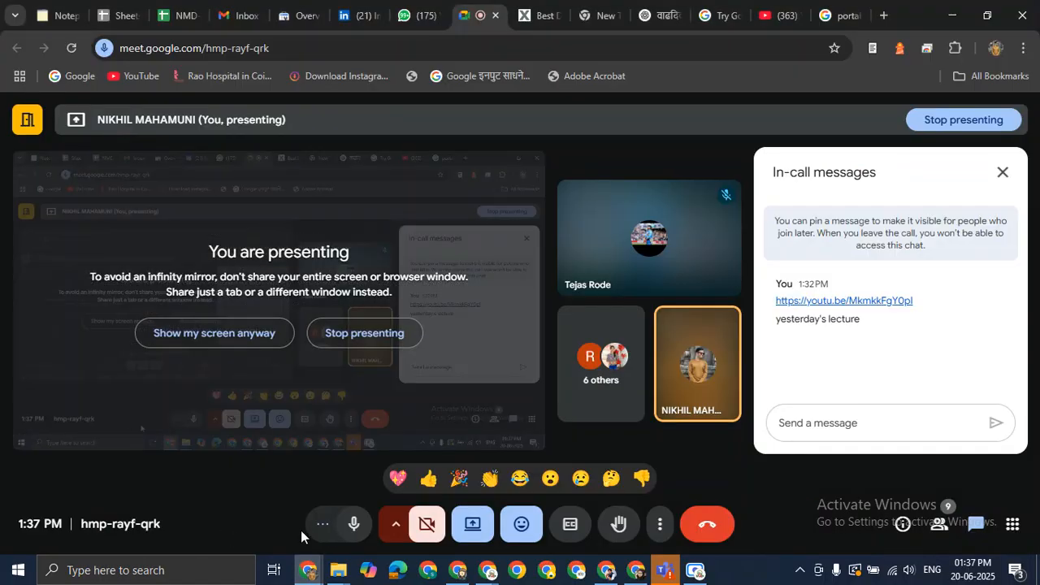
click(348, 525)
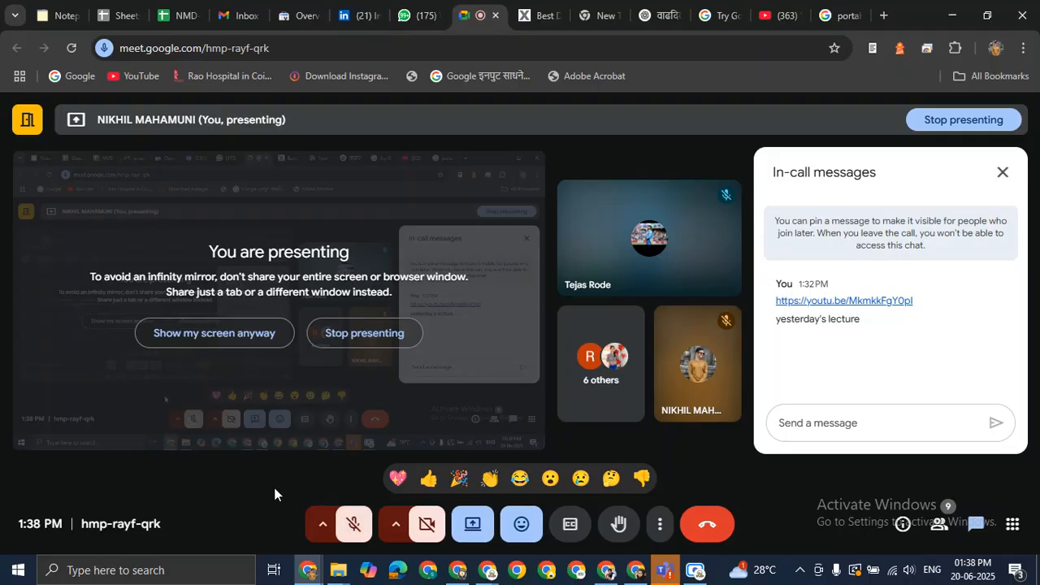
click(358, 524)
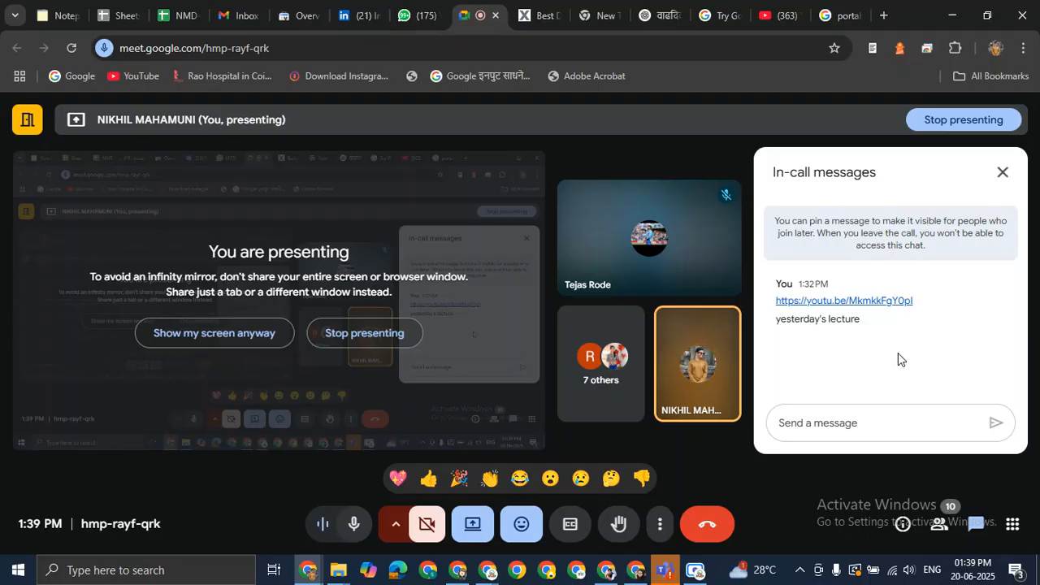
click(847, 419)
Send 'DMCA' in the Meet call chat, then bring the About Us source window forward
text(DMCA)
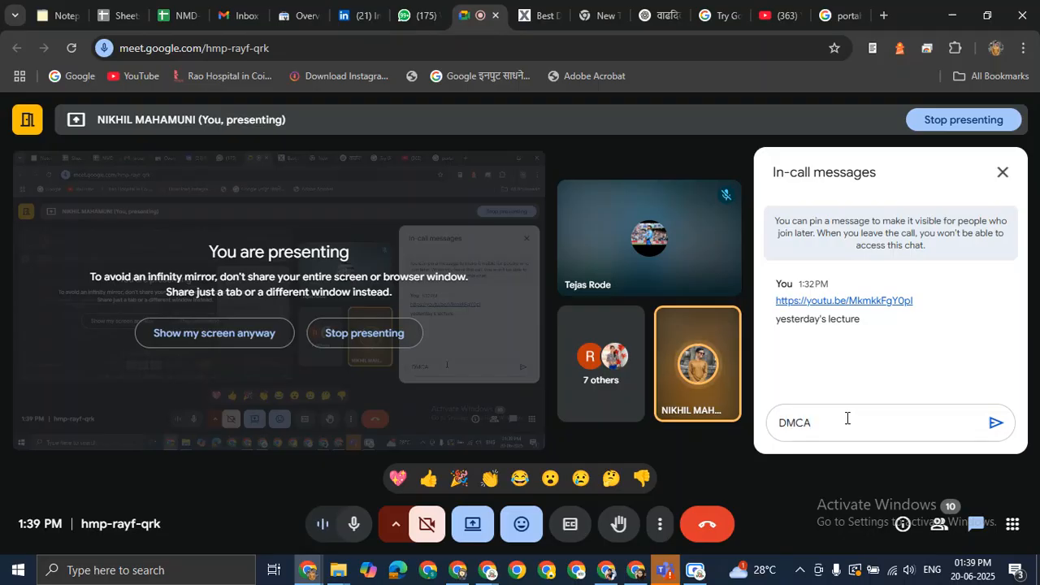
key(Return)
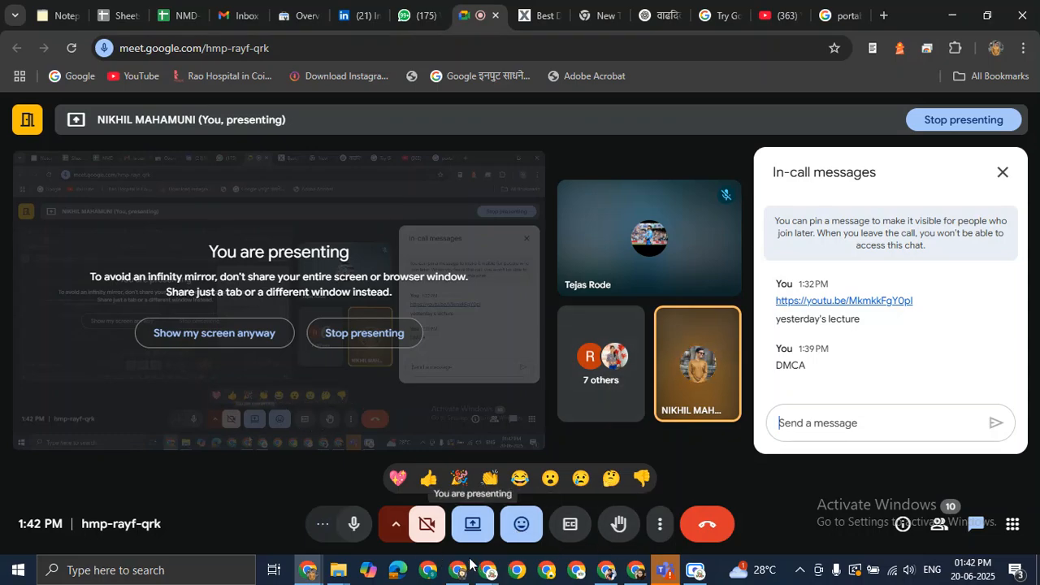
mouse_move(489, 577)
click(434, 525)
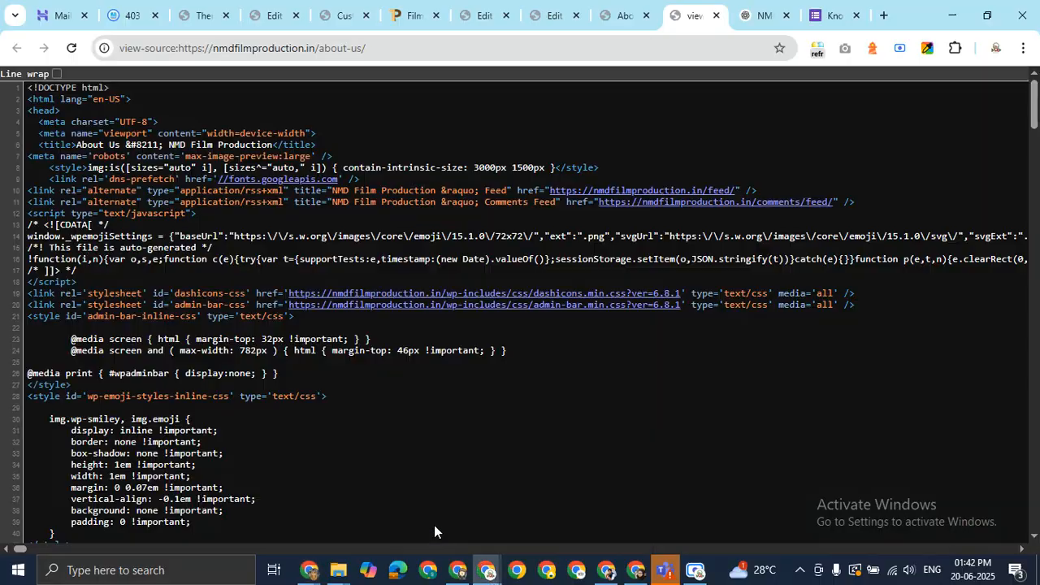
Switch to the live About Us page tab
click(629, 6)
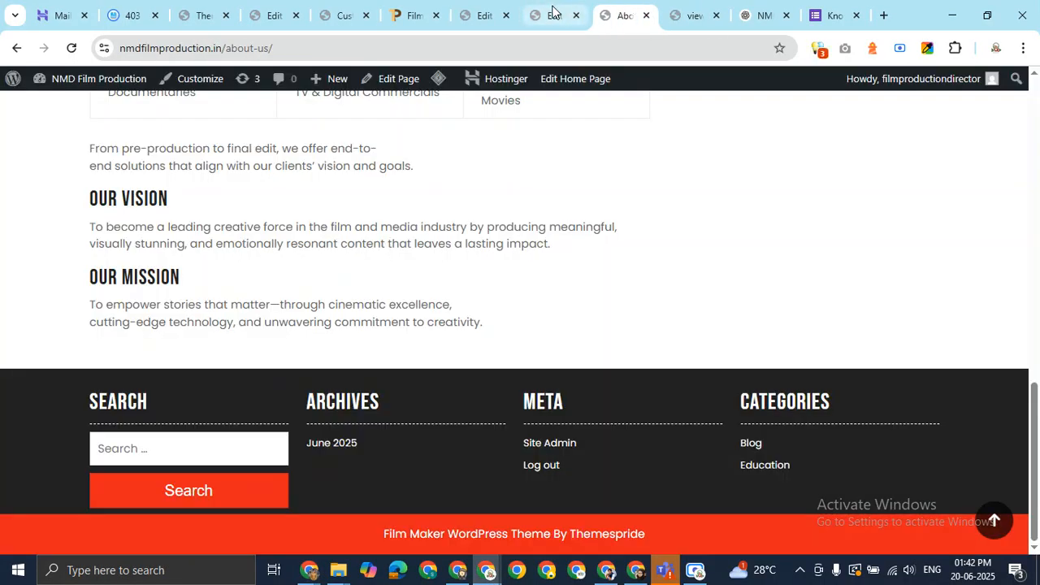
scroll(631, 208, up, 15)
scroll(630, 203, down, 7)
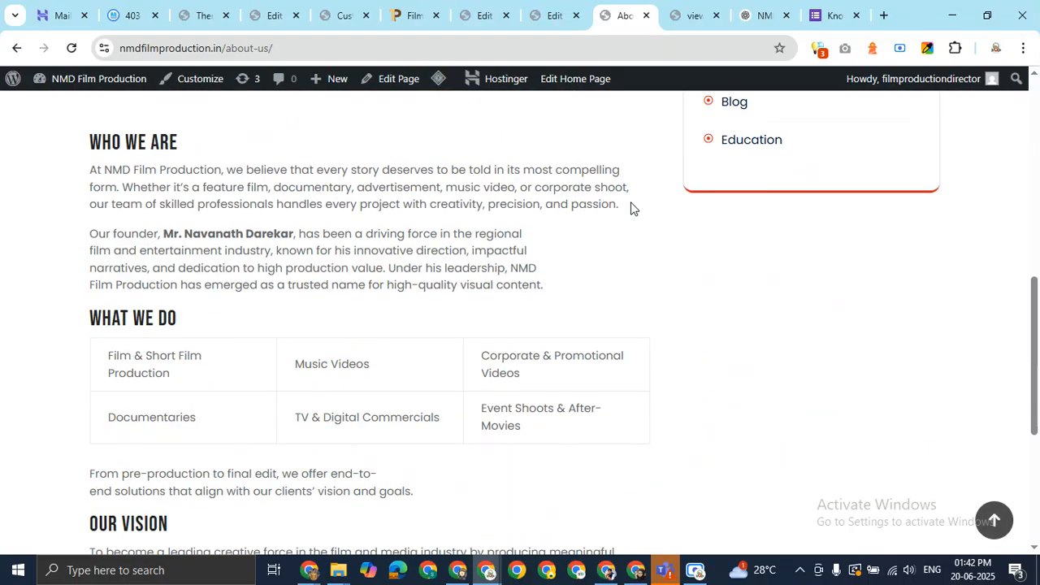
scroll(631, 203, up, 8)
Look over the live Contact Us page, then open the Services page in the block editor
click(542, 133)
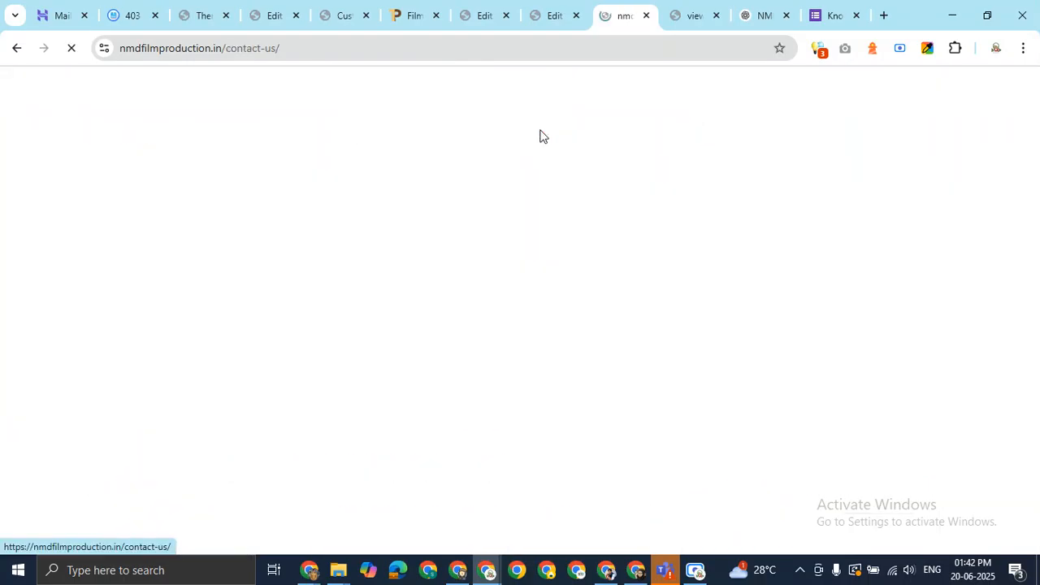
scroll(476, 278, down, 8)
scroll(529, 258, up, 4)
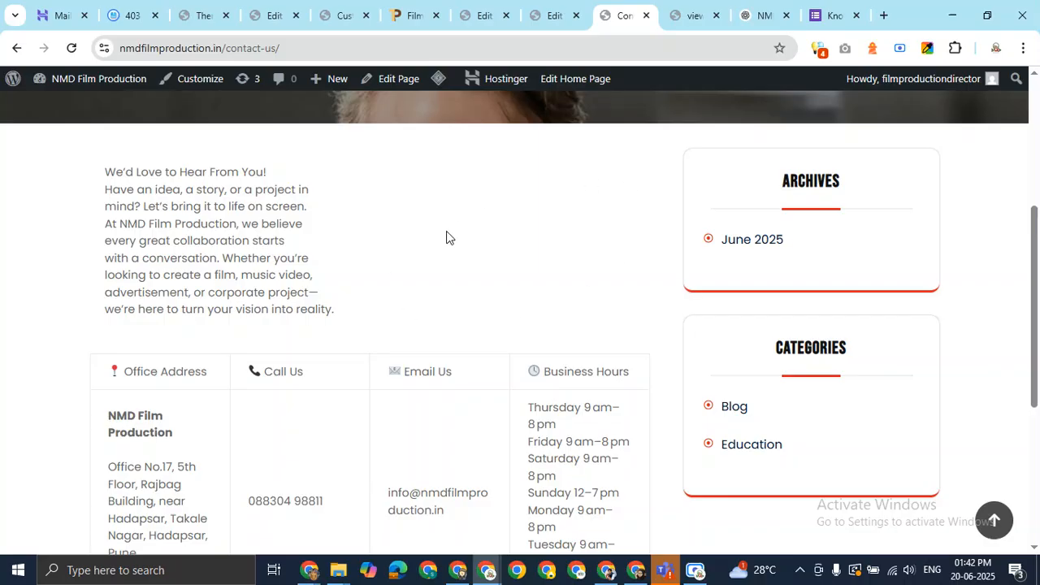
scroll(471, 229, up, 4)
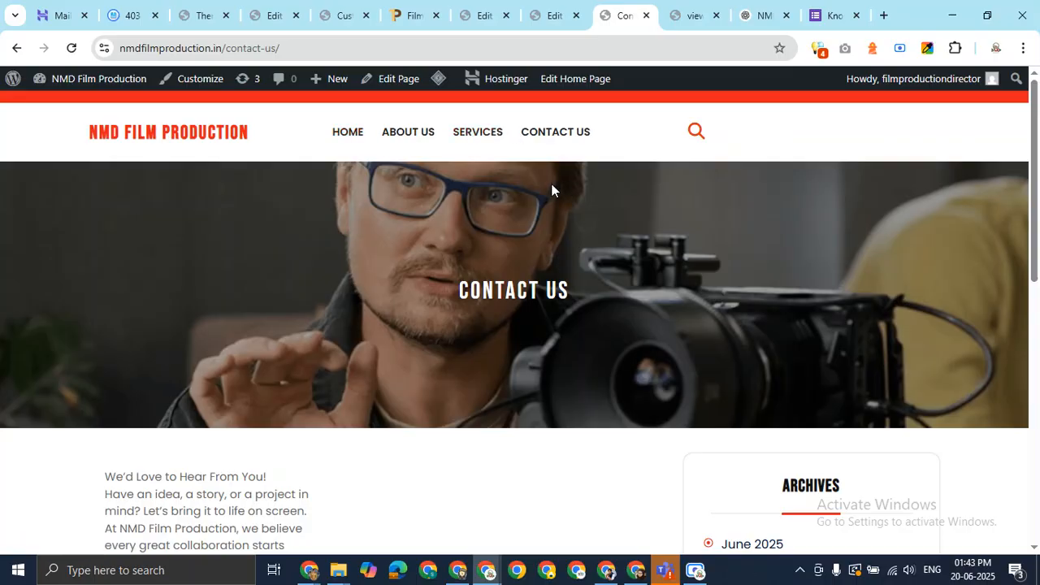
scroll(501, 252, down, 3)
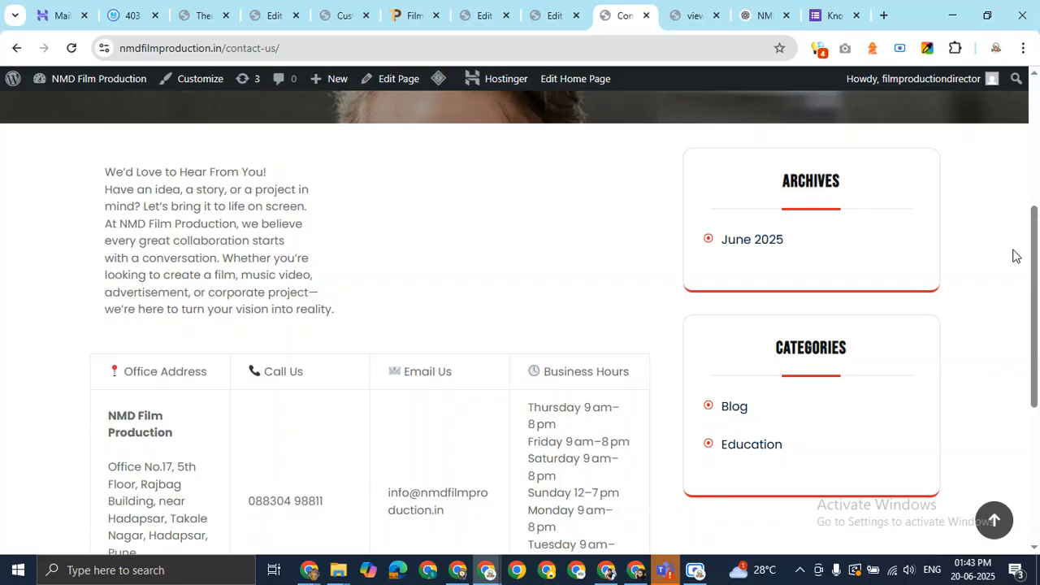
scroll(531, 199, up, 1)
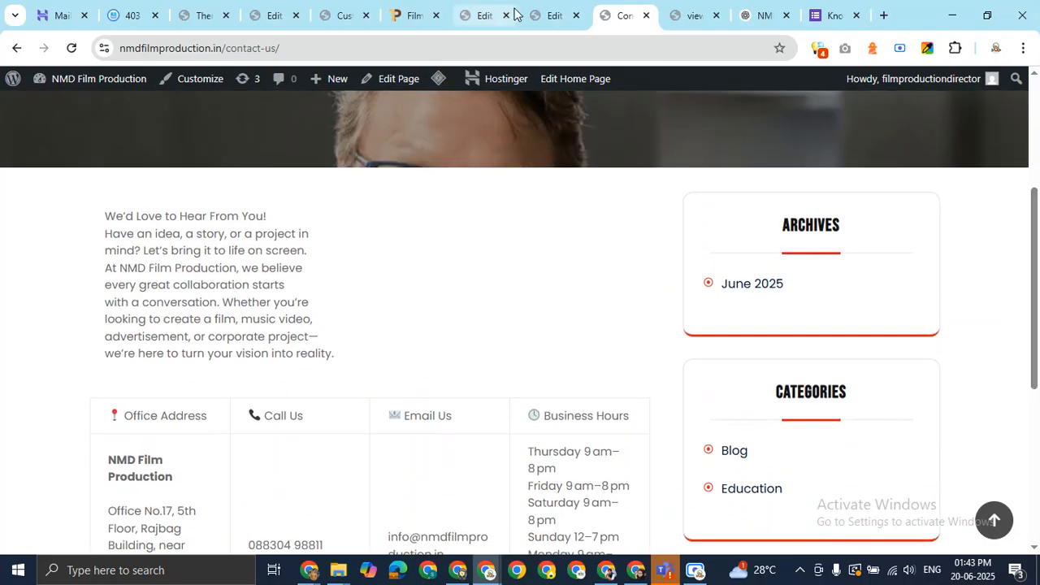
click(540, 13)
click(486, 15)
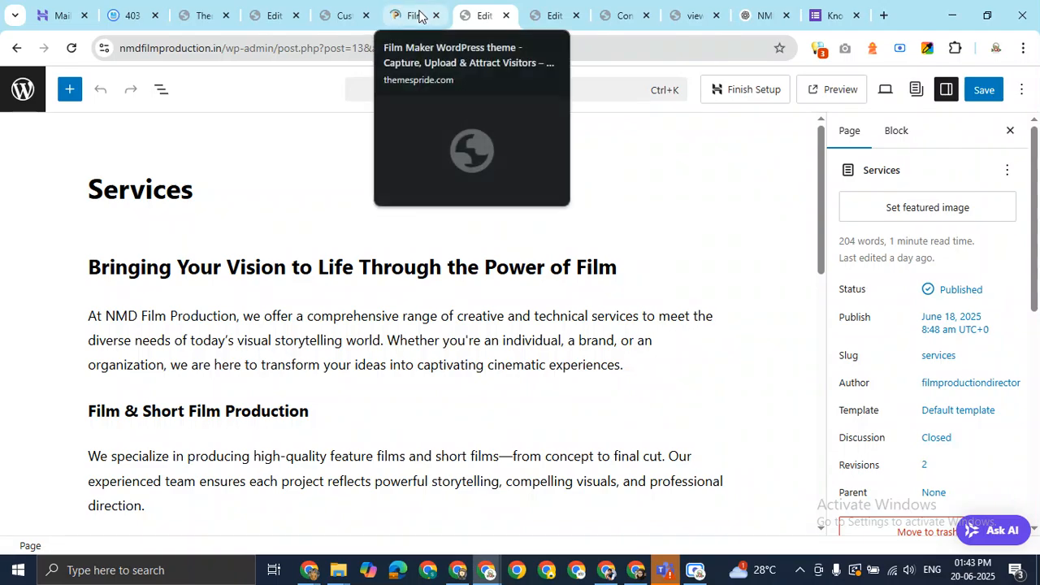
Update LiteSpeed Cache to 7.2, Hostinger Tools to 3.0.41 and Hostinger Easy Onboarding to 2.0.81
click(32, 104)
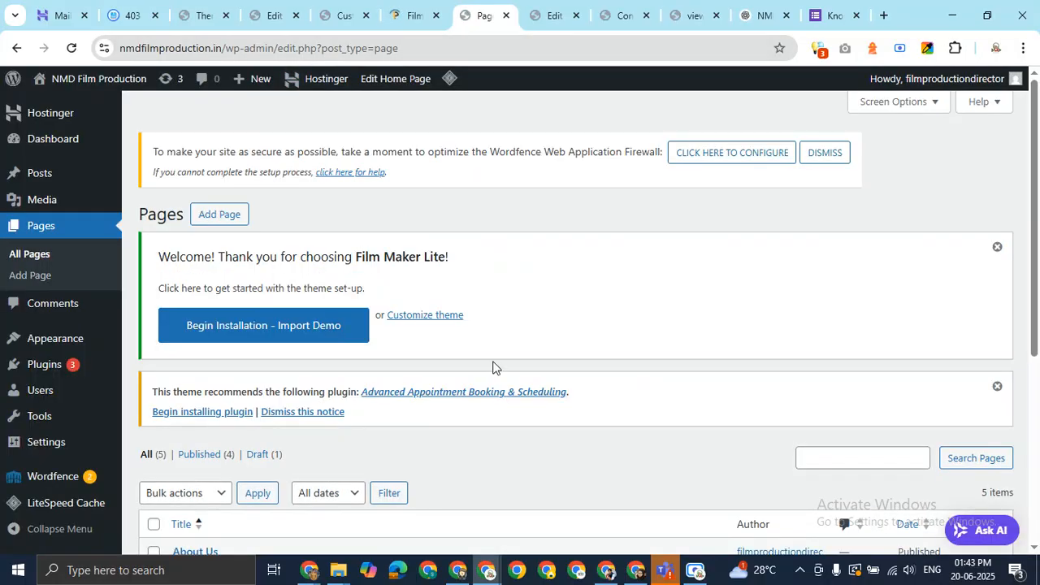
scroll(492, 368, down, 5)
mouse_move(44, 373)
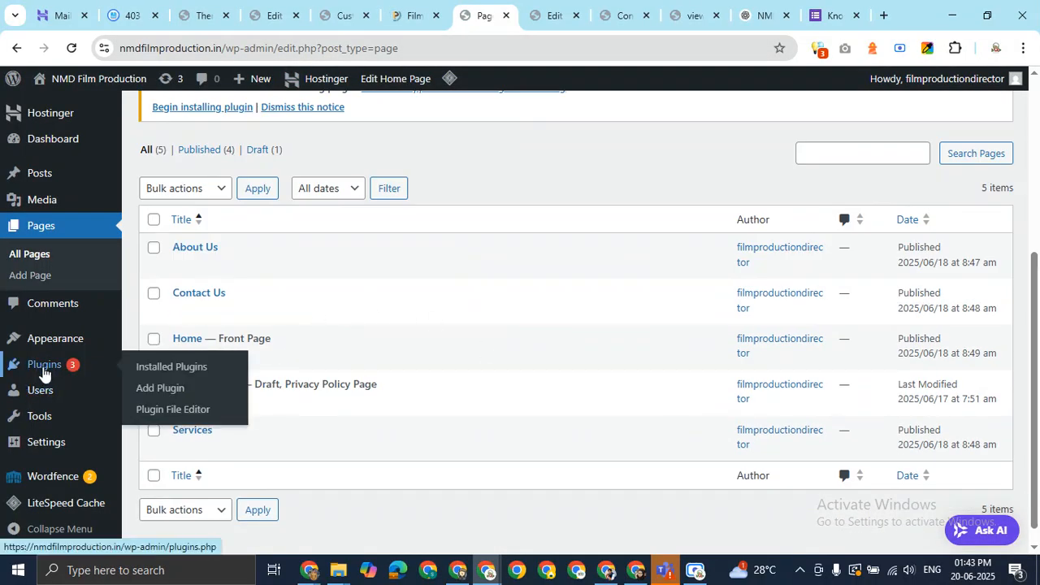
click(197, 367)
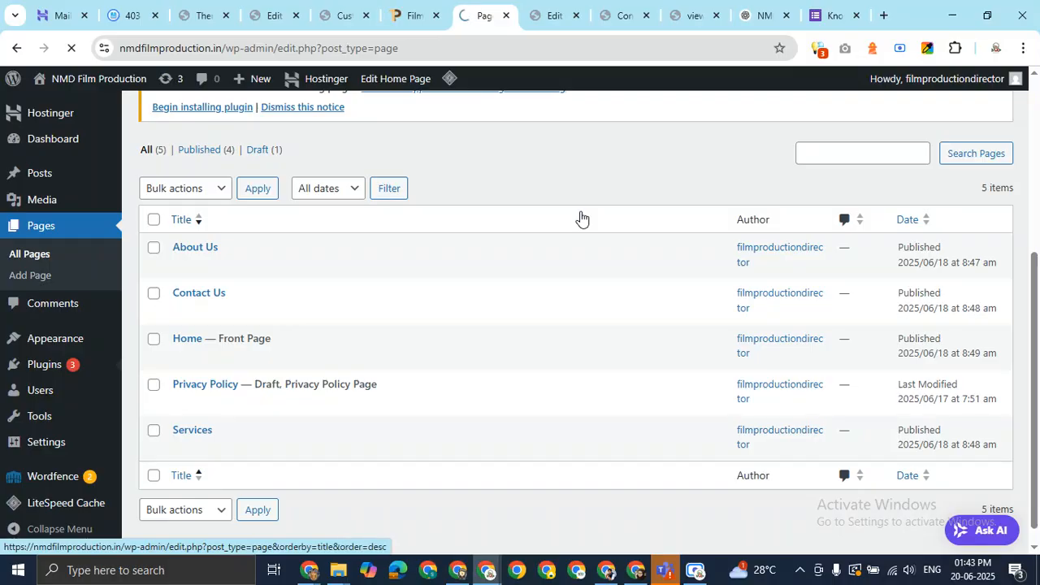
scroll(580, 218, down, 4)
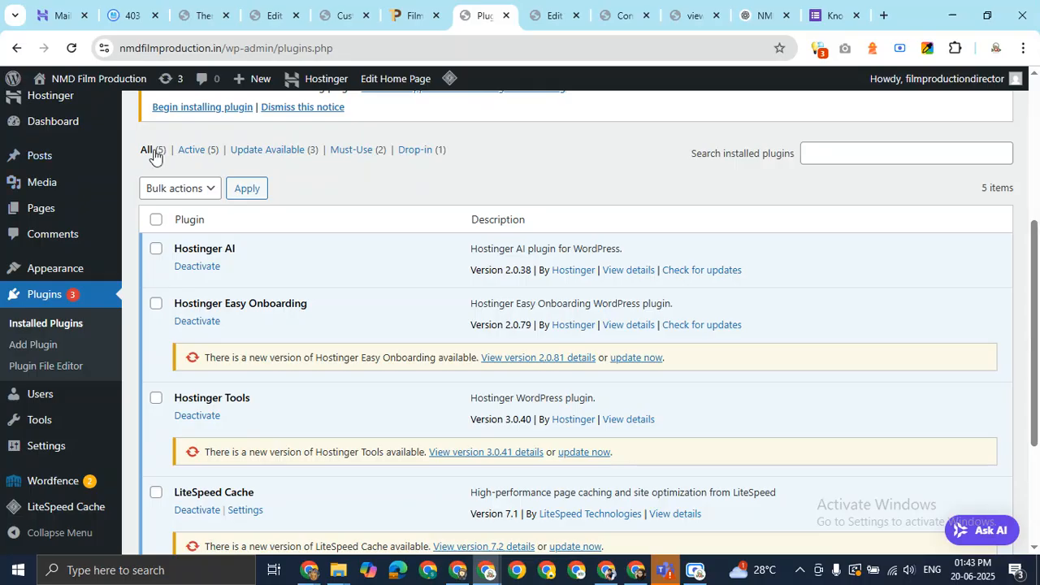
scroll(282, 309, down, 3)
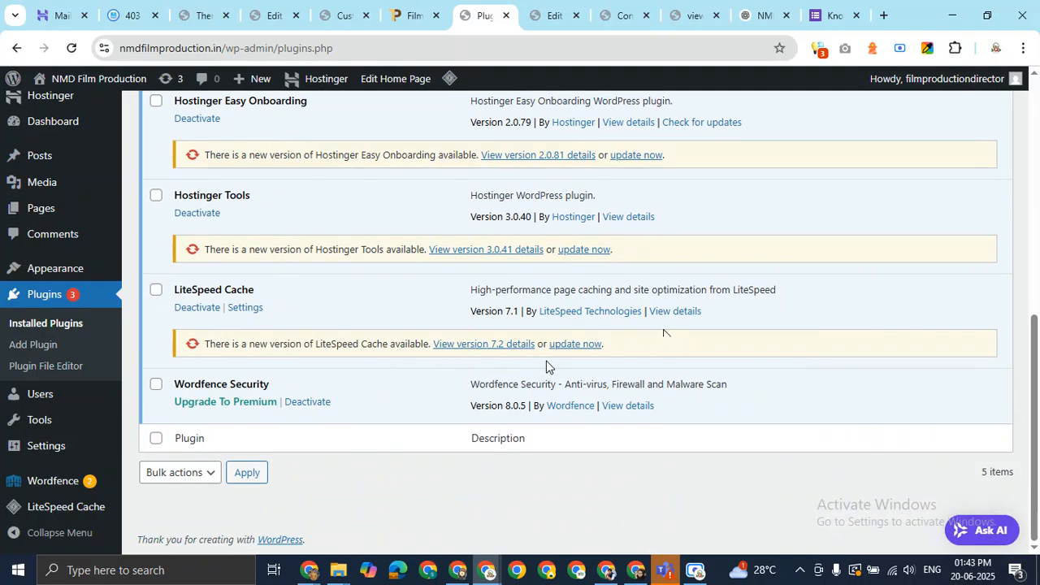
click(590, 348)
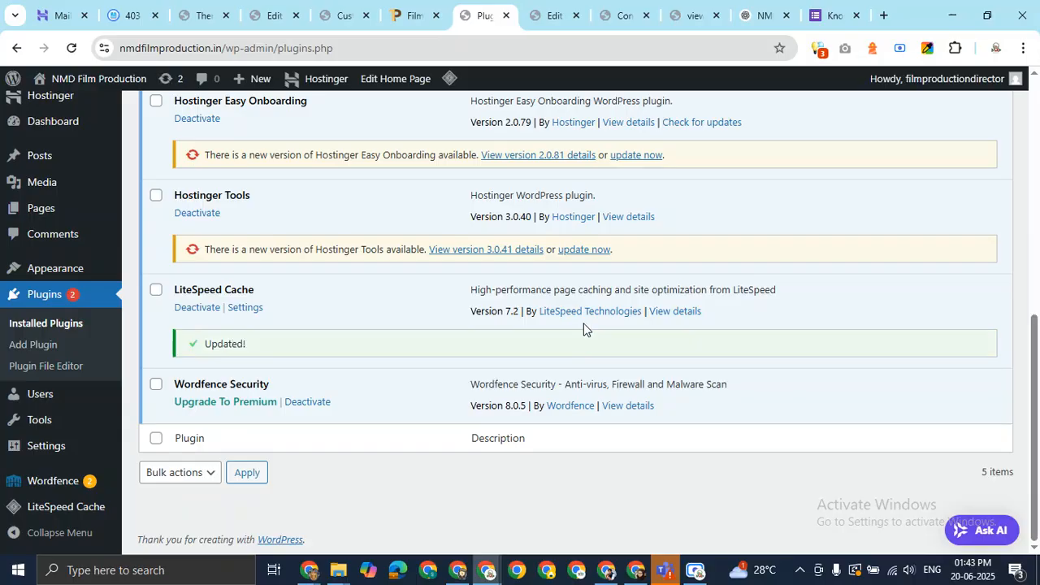
click(594, 252)
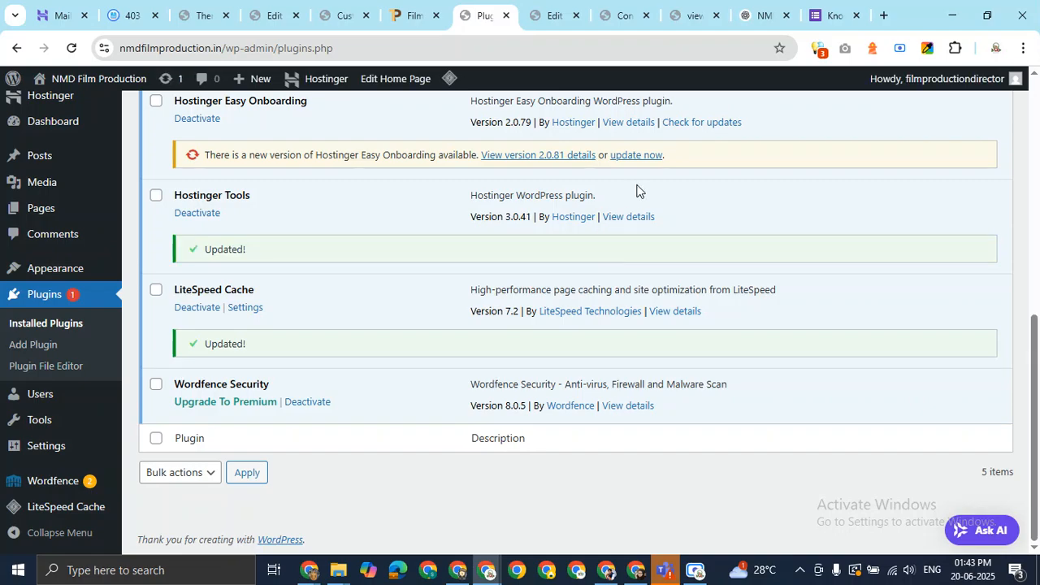
click(645, 157)
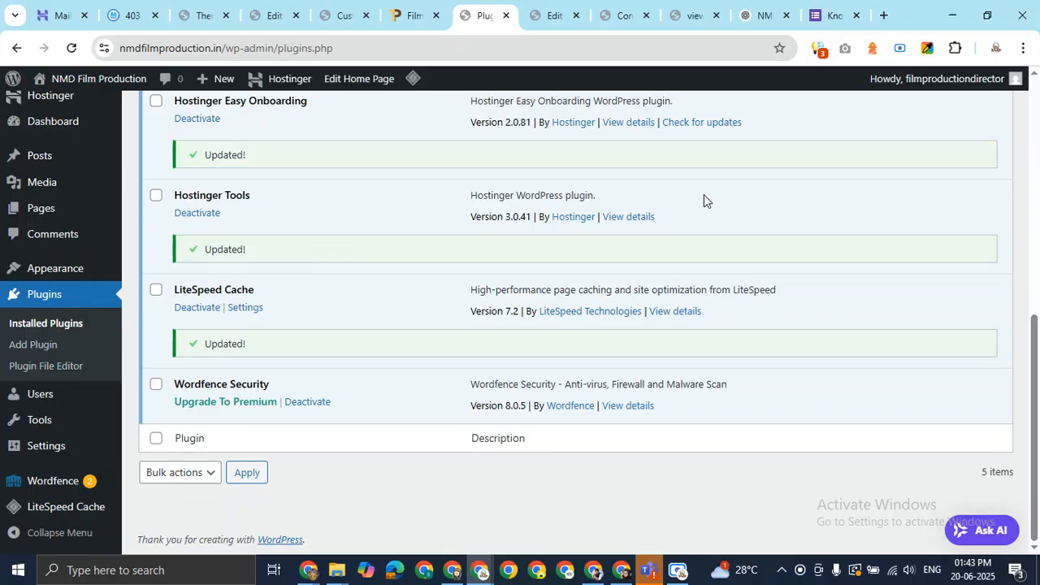
drag(1034, 361, 1034, 173)
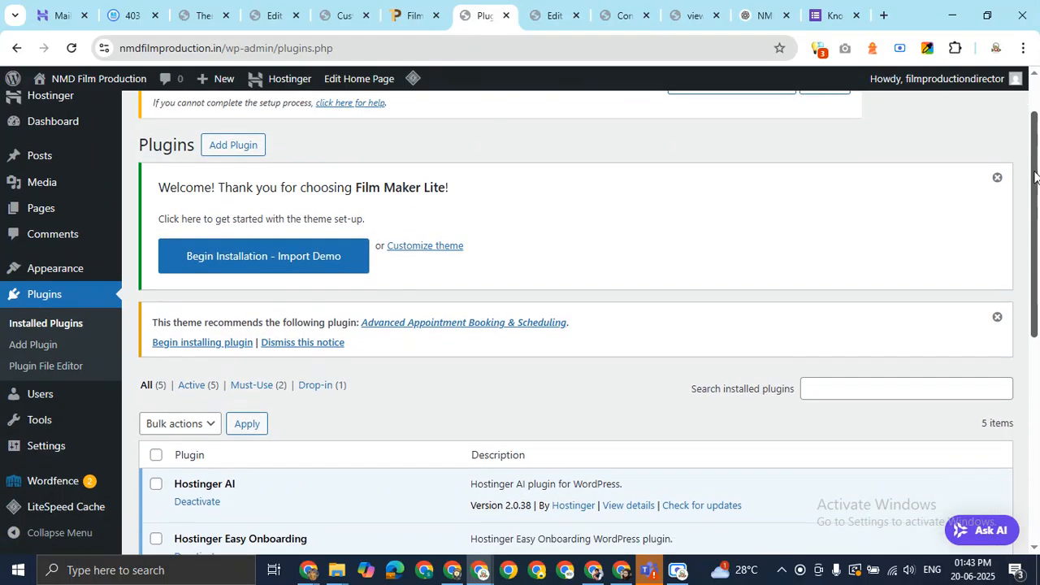
Search the Add Plugins directory for 'contact form'
click(233, 146)
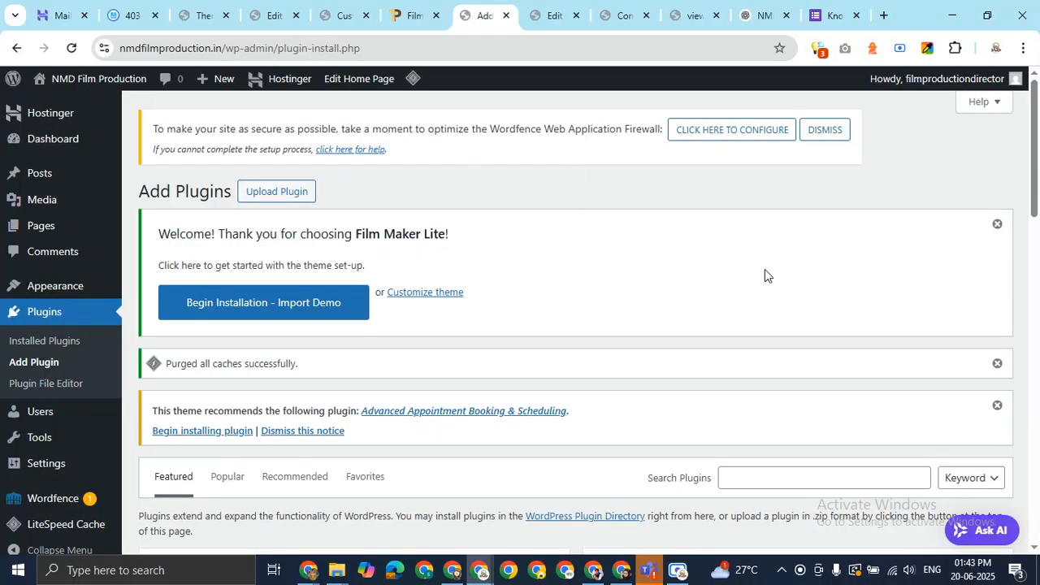
drag(1038, 146, 1038, 233)
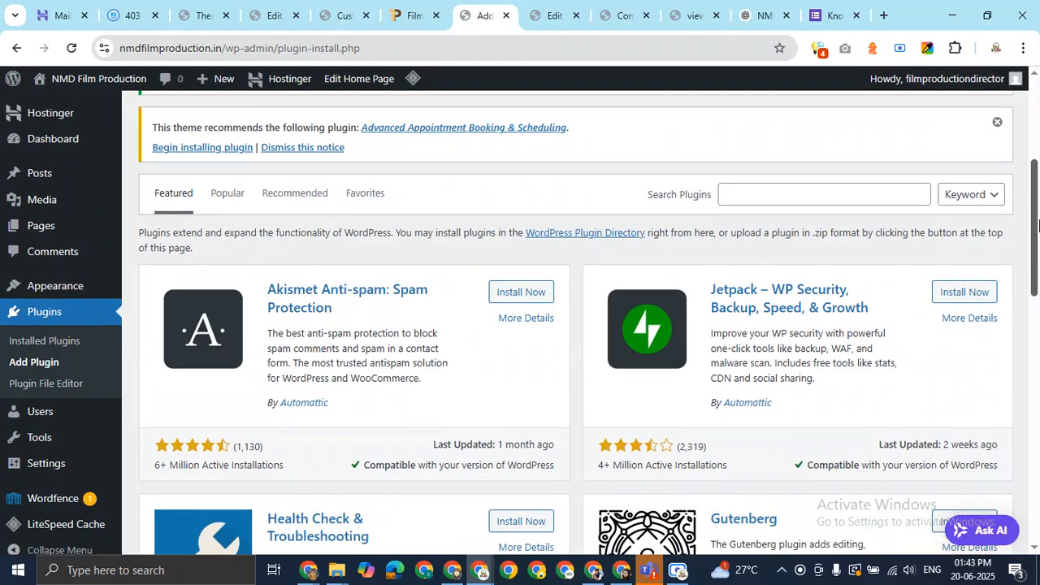
click(854, 195)
text(contact)
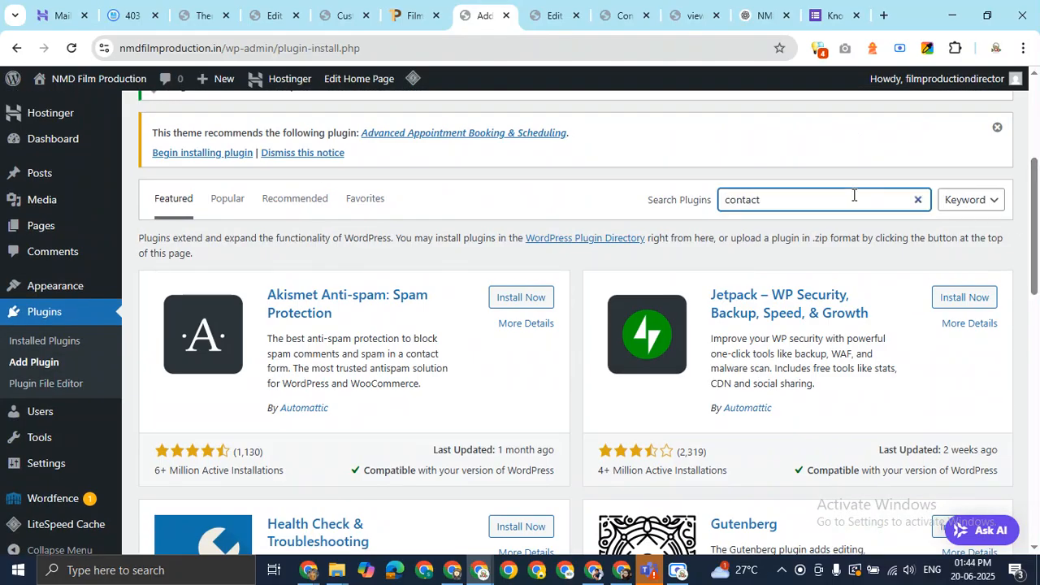
text( form)
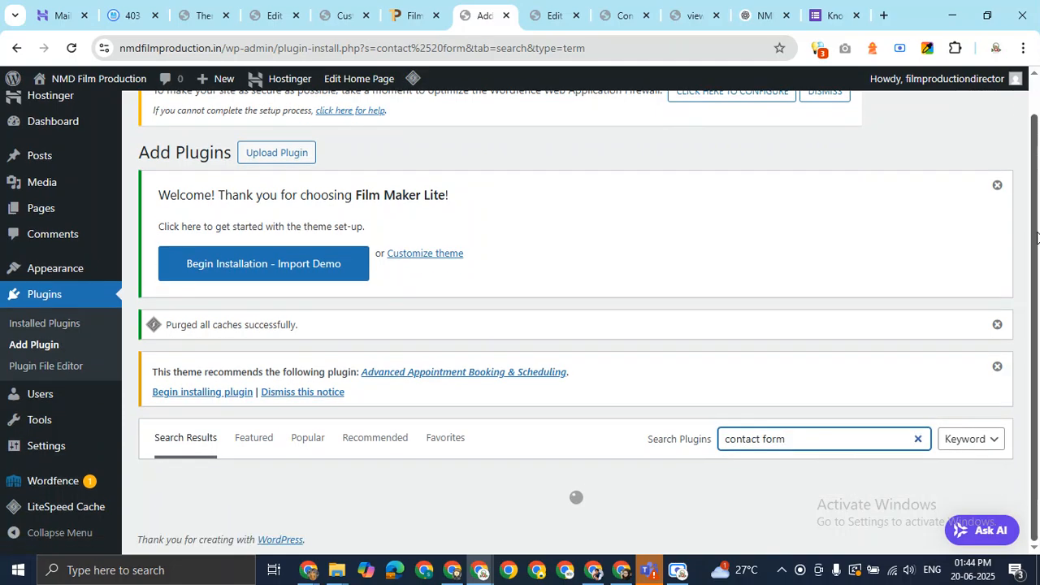
Highlight Contact Form 7's rating and active installs in the search results
scroll(830, 178, down, 3)
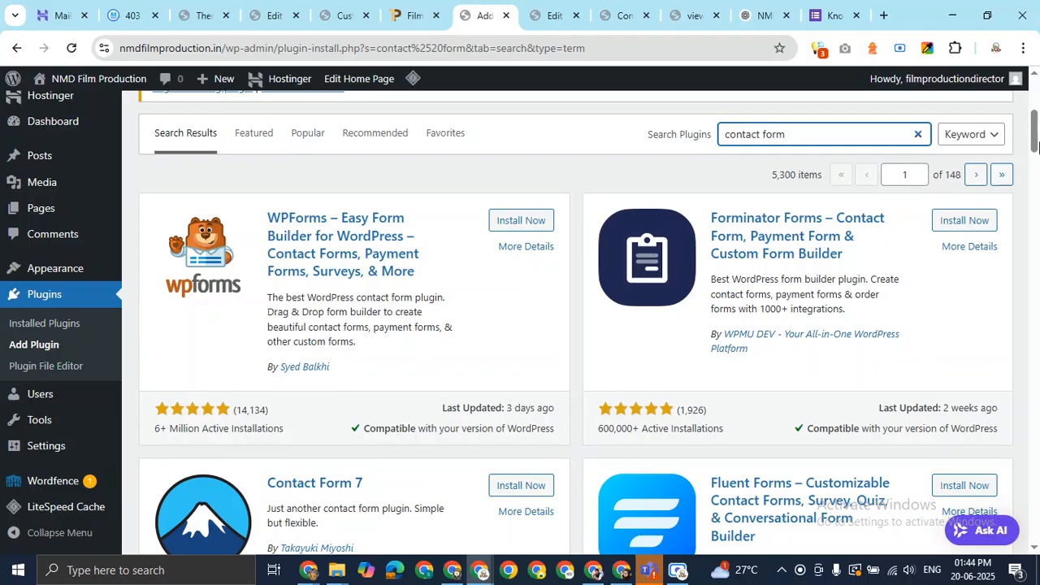
scroll(502, 504, down, 2)
drag(273, 291, 357, 279)
mouse_move(126, 492)
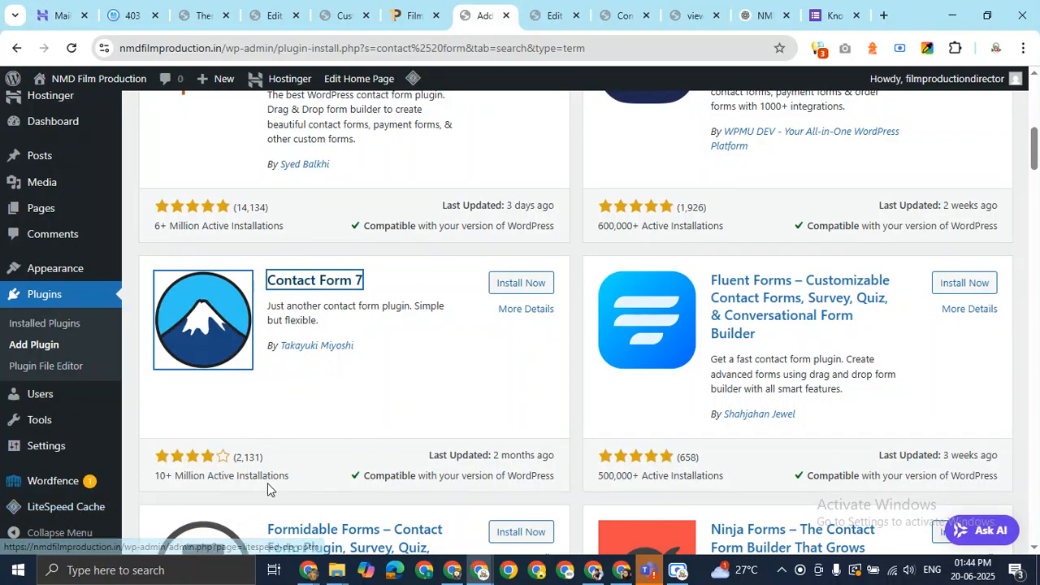
drag(151, 486, 204, 455)
click(127, 429)
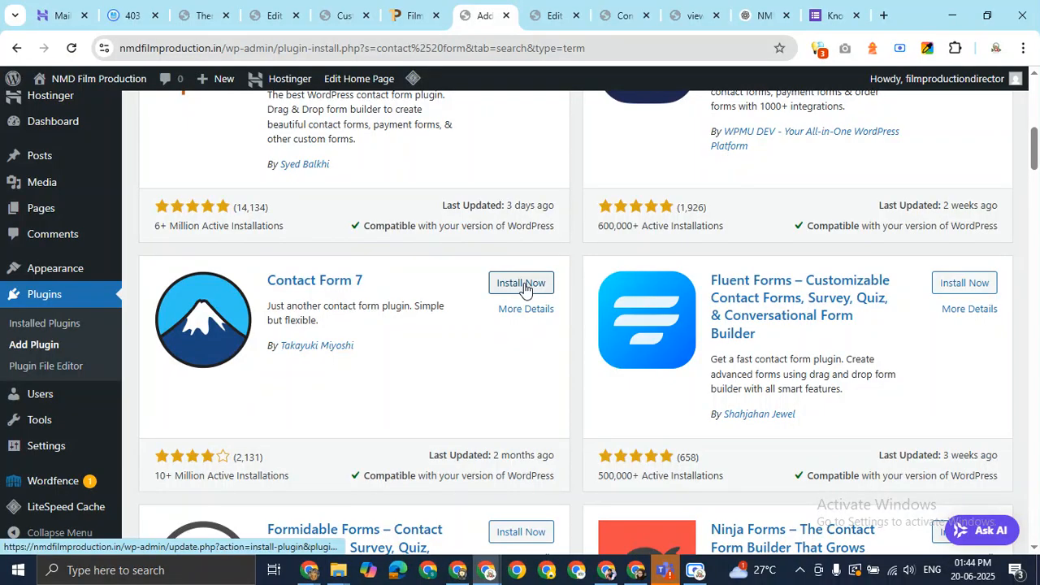
Install and activate Contact Form 7 6.0.6, then review the six-plugin list
click(524, 286)
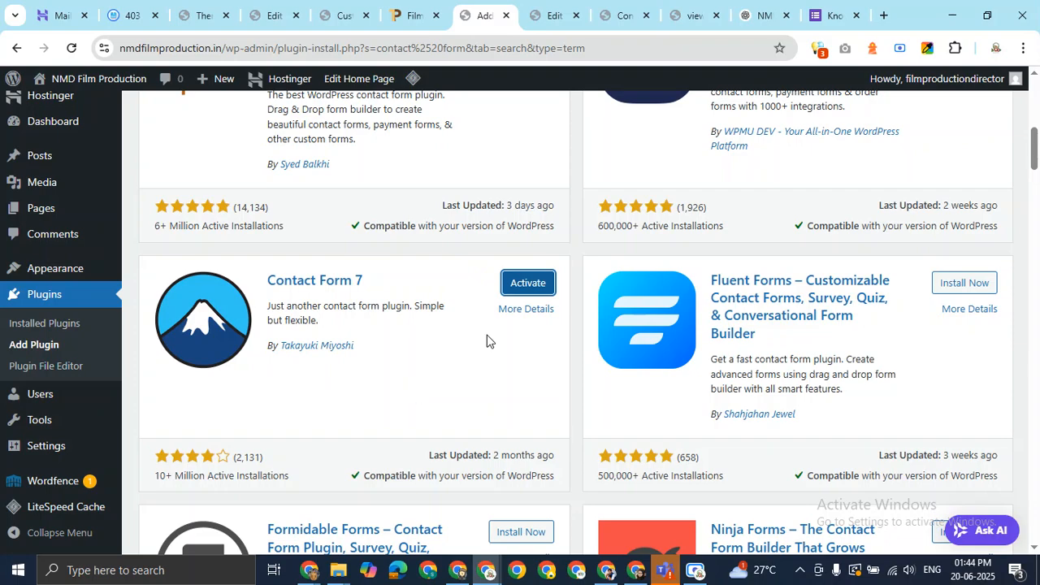
click(530, 285)
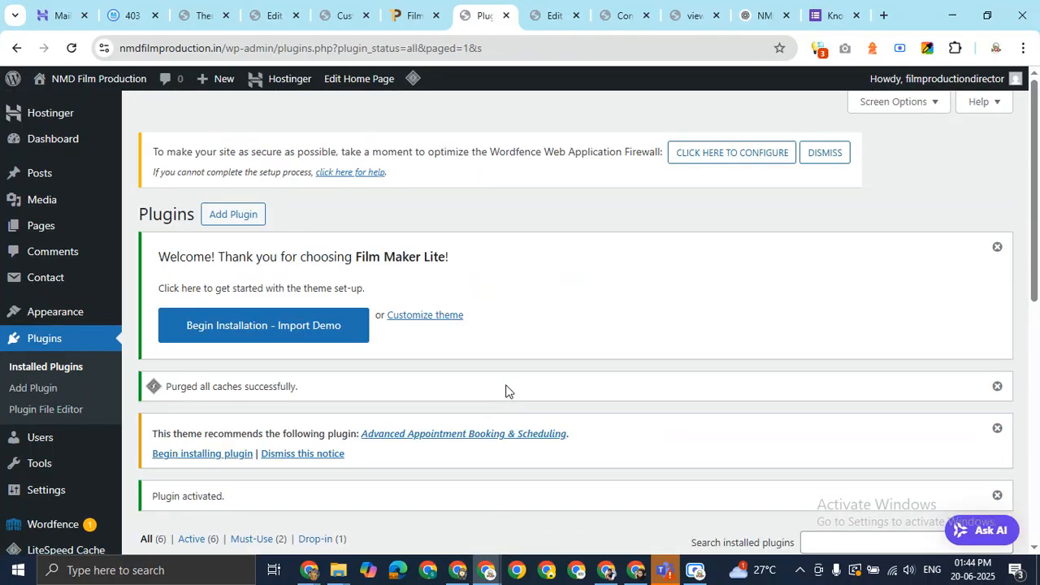
drag(1037, 168, 1038, 324)
scroll(841, 323, down, 1)
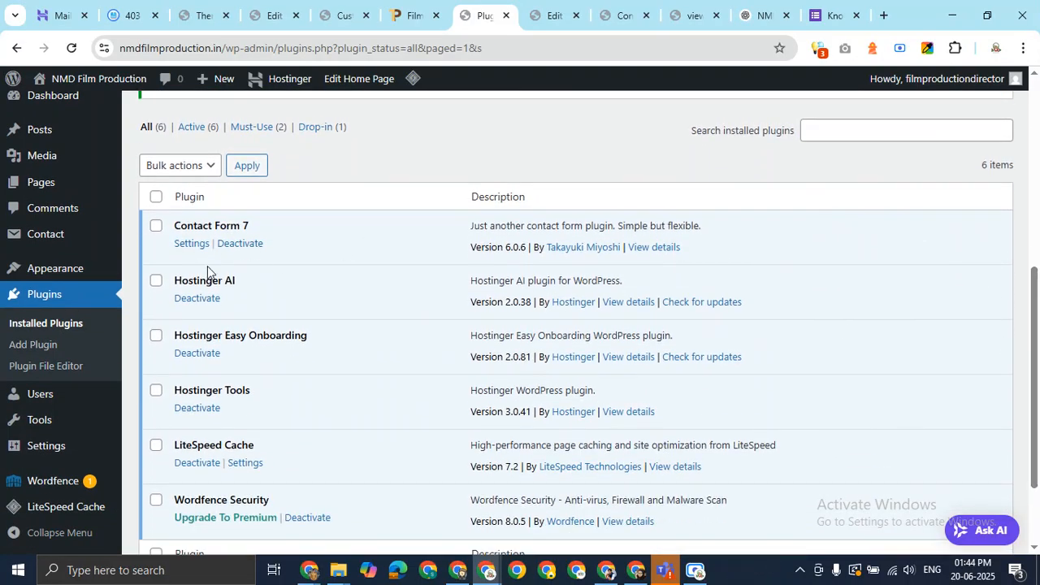
scroll(48, 284, up, 6)
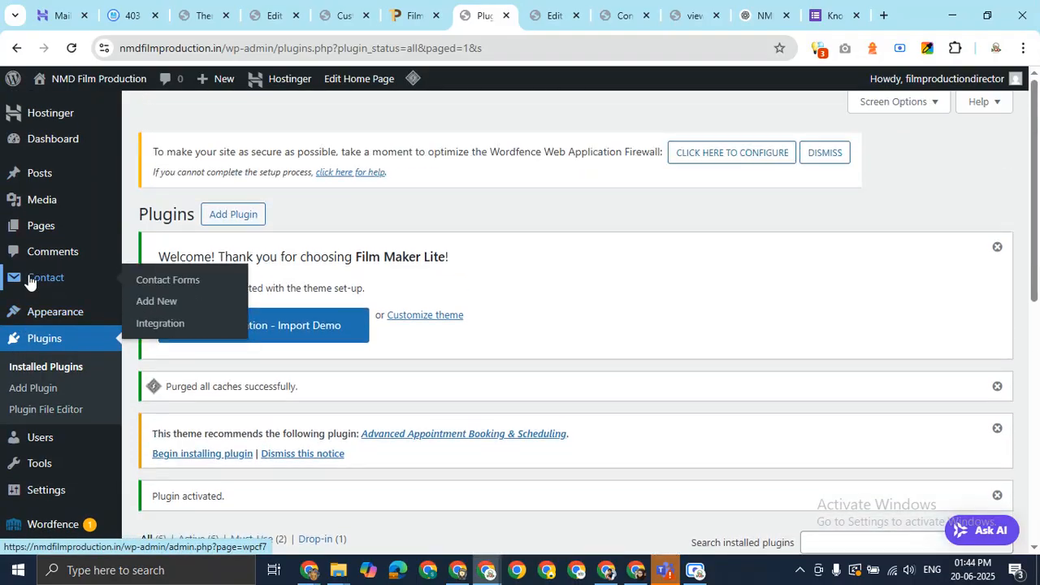
scroll(29, 280, down, 5)
mouse_move(28, 280)
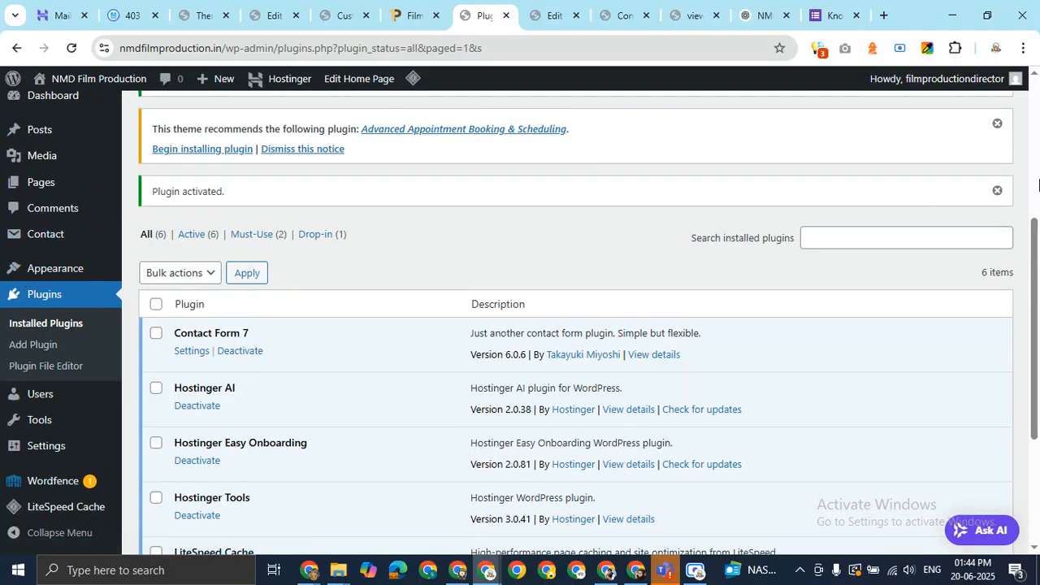
drag(1034, 272, 1035, 367)
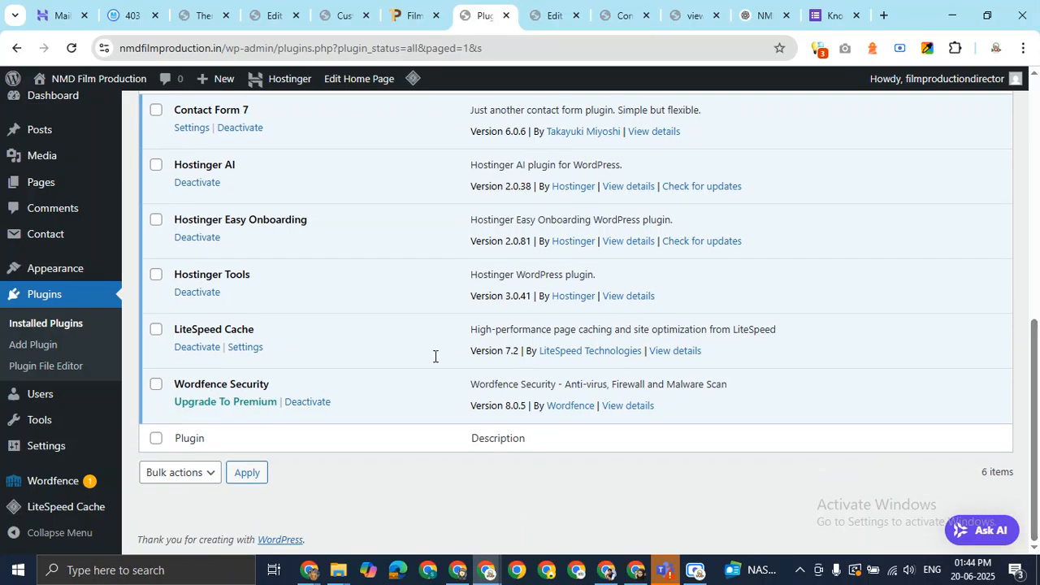
mouse_move(11, 397)
scroll(11, 394, up, 4)
Open 'Contact form 1' from the Contact Forms list for editing
mouse_move(21, 281)
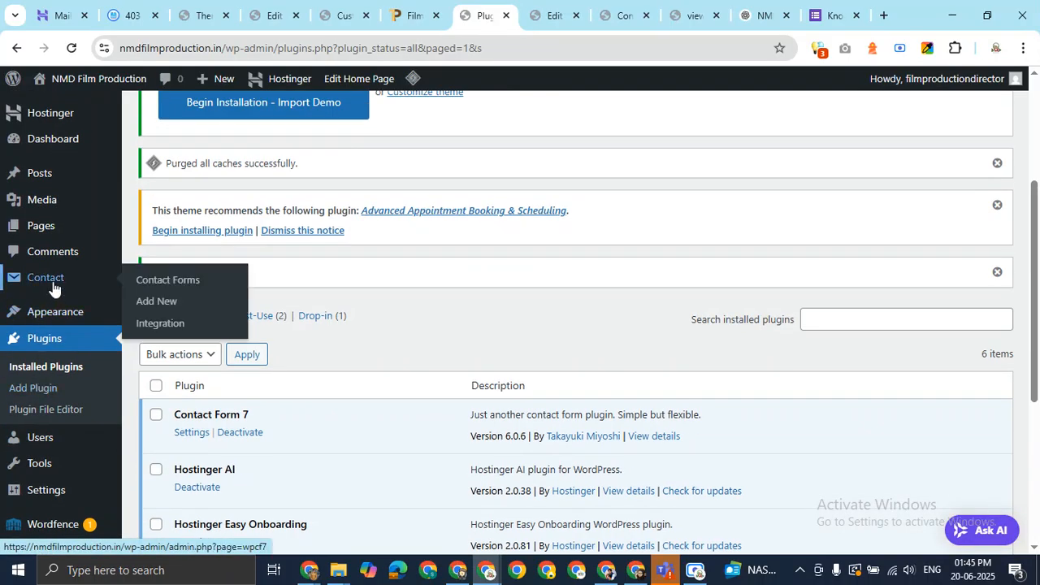
click(154, 283)
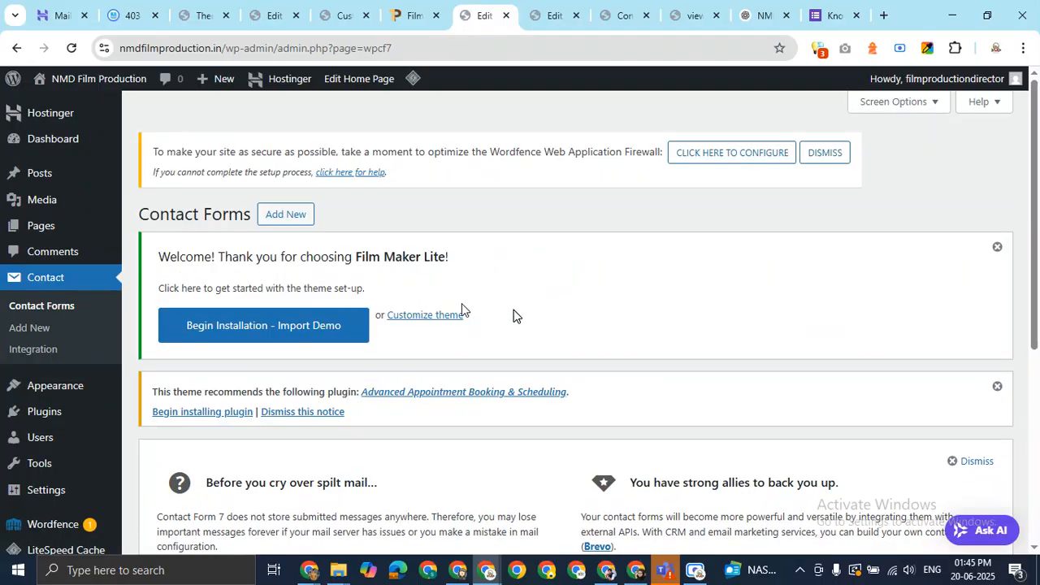
drag(1036, 195, 1038, 391)
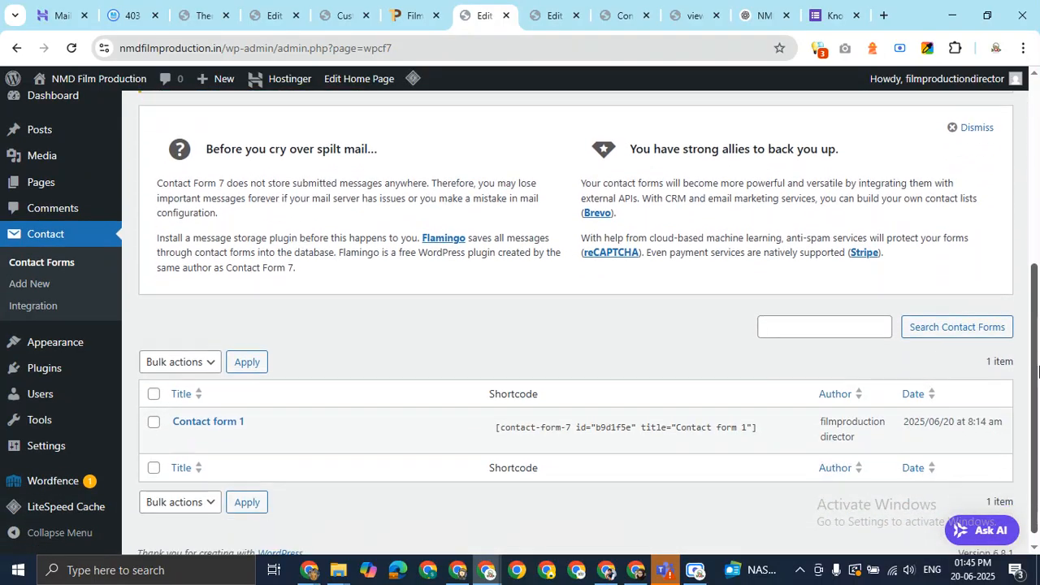
click(242, 410)
drag(1037, 134, 1039, 215)
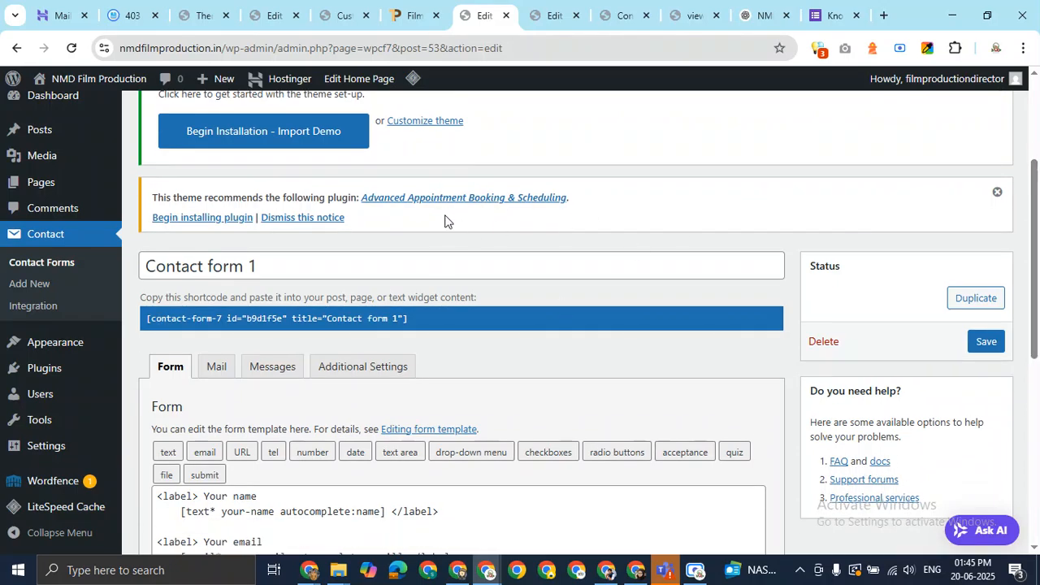
Rename the contact form to 'NMD Film Production Contact Form' and scroll down to its template
click(333, 268)
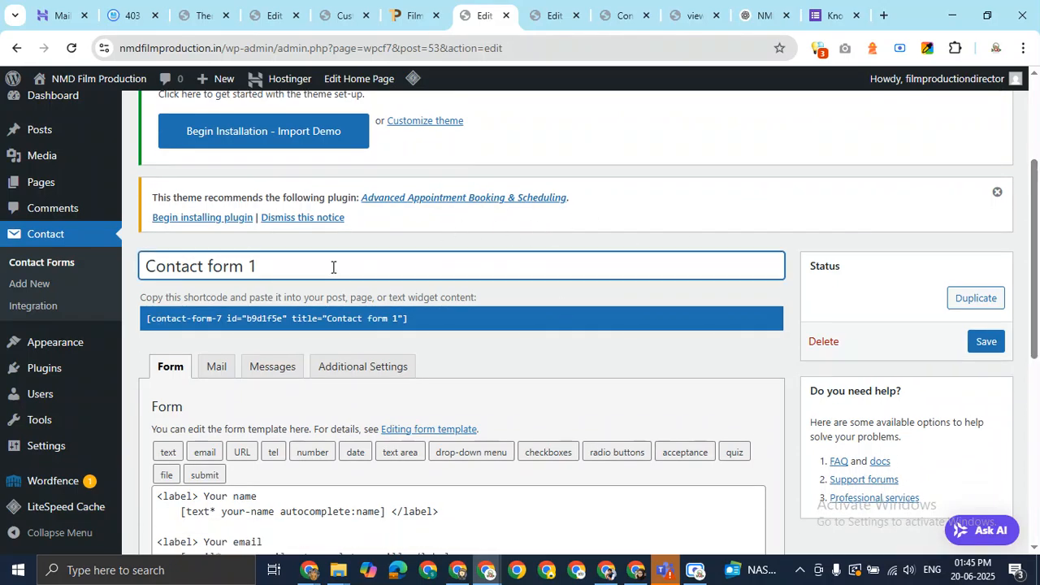
key(ctrl+a)
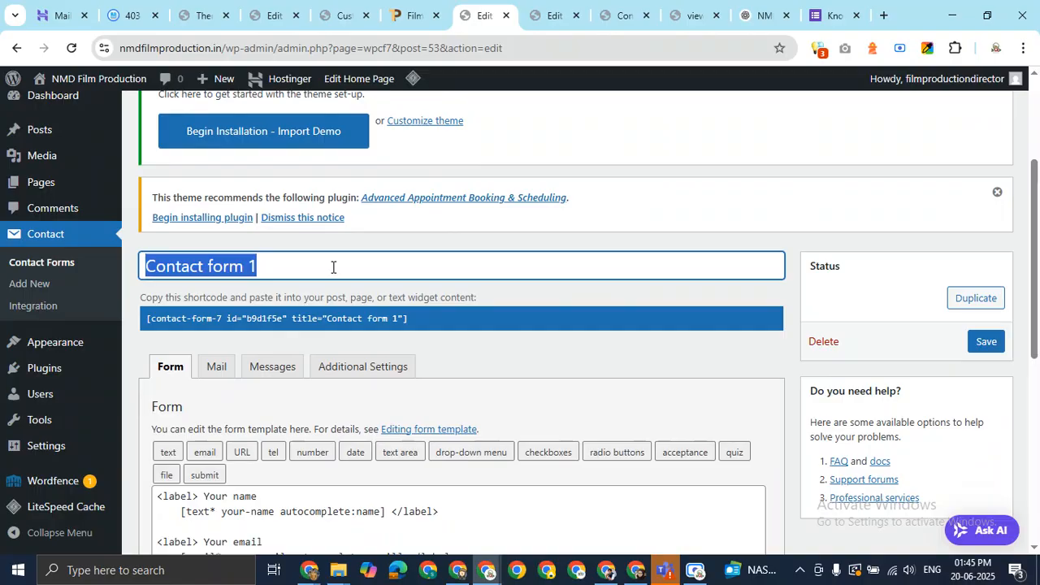
text(NMD)
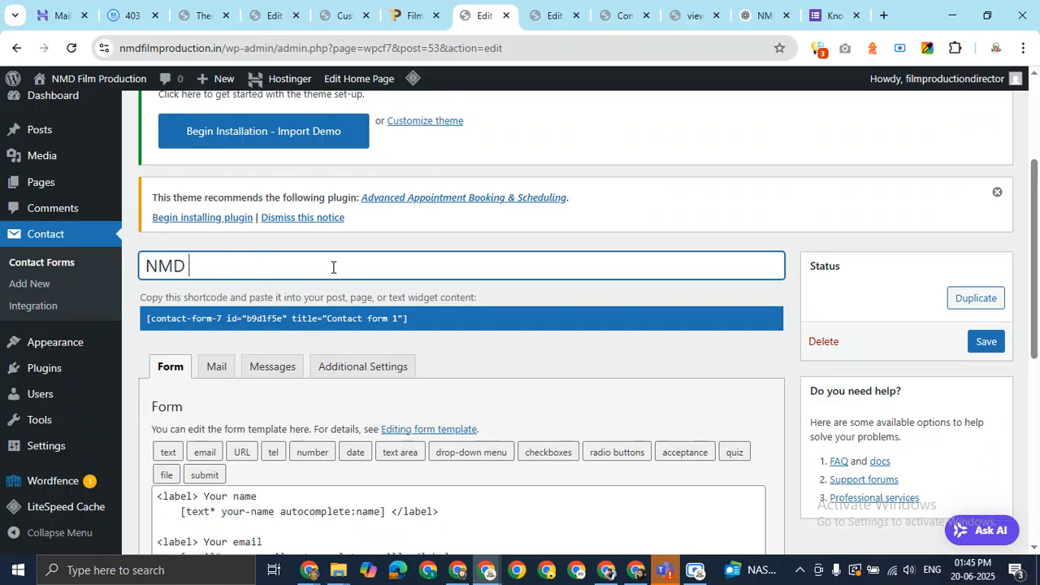
text( Film Prod)
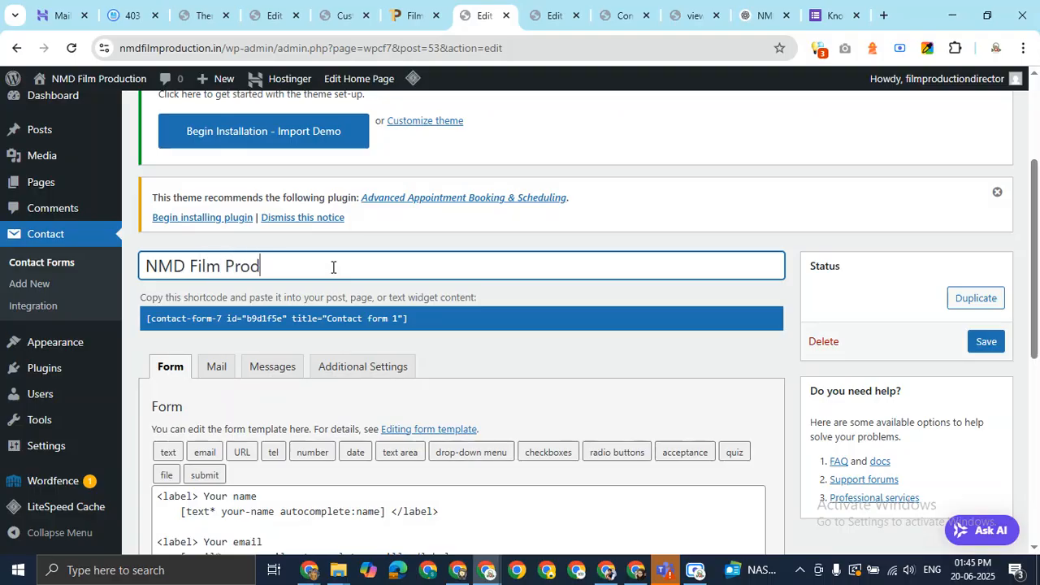
text(uction)
text(Contact Form)
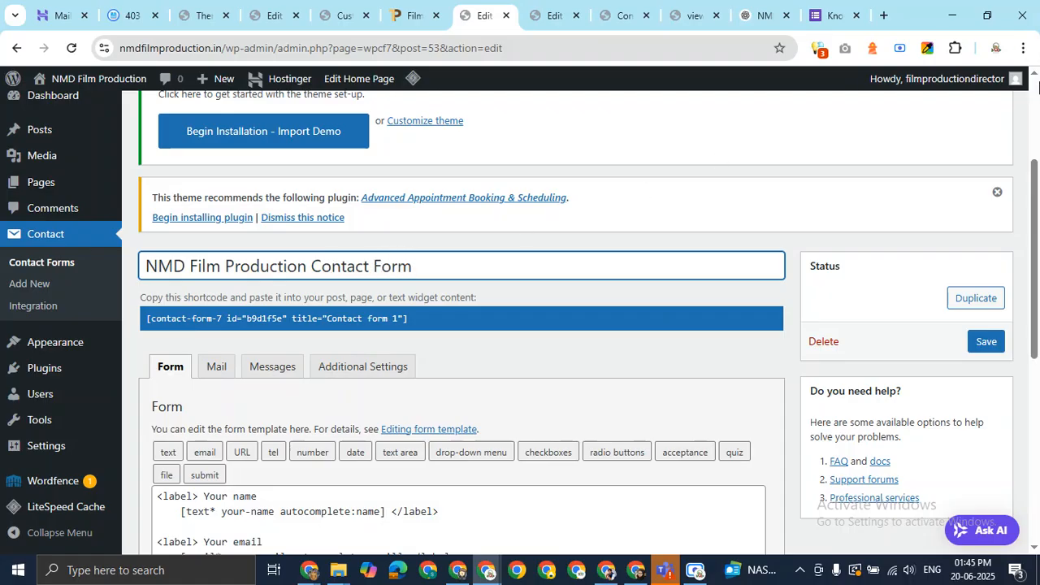
scroll(1038, 233, down, 1)
scroll(1039, 233, down, 2)
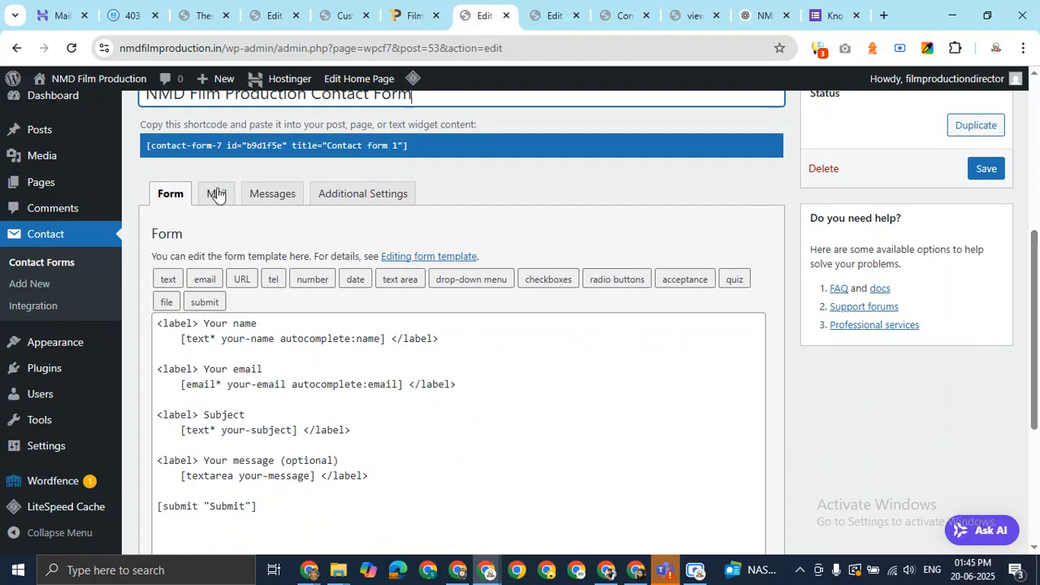
Change the first form label from 'Your name' to 'Full Name'
drag(204, 323, 262, 324)
click(228, 324)
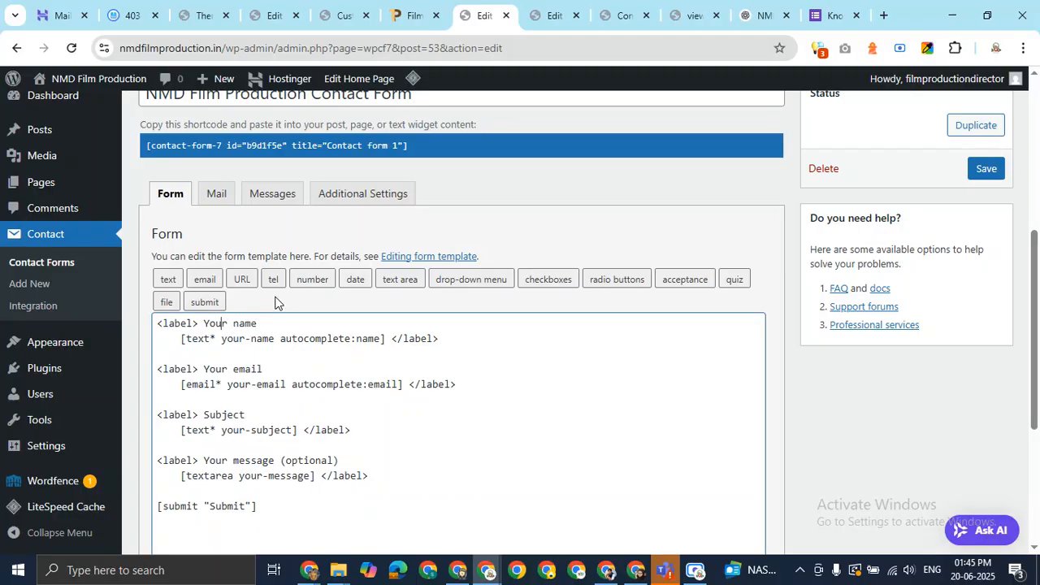
key(shift+Left)
key(shift+Left)
key(shift+Left)
key(shift+Left)
text(Full)
key(Right)
key(Delete)
text(N)
key(Right)
key(Right)
key(Right)
key(Right)
key(Right)
key(Right)
key(Right)
key(shift+Left)
key(shift+Left)
key(shift+Left)
key(shift+Left)
key(shift+Left)
key(shift+Left)
key(shift+Left)
key(shift+Left)
key(shift+Left)
key(Left)
key(Left)
key(Left)
key(Left)
key(Left)
key(Left)
key(Left)
key(Left)
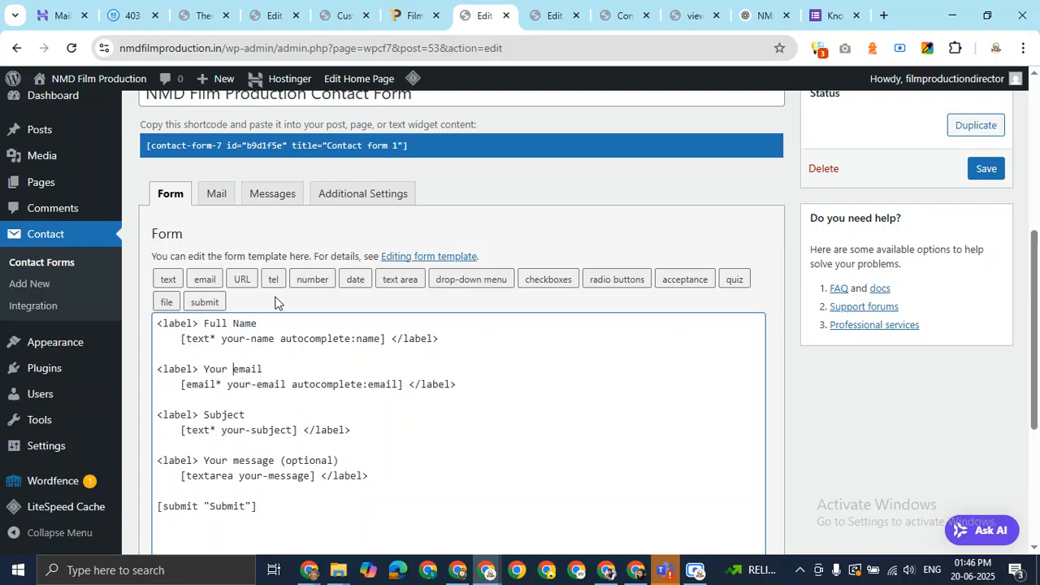
Change the second label from 'Your email' to 'Email'
key(shift+Left)
key(shift+Left)
key(shift+Left)
key(shift+Left)
key(shift+Left)
key(BackSpace)
key(Delete)
text(E)
key(Down)
key(Down)
key(Down)
key(Right)
key(Right)
key(Left)
key(Left)
key(Left)
key(Left)
key(Left)
key(Up)
key(Up)
key(Right)
key(Right)
key(Up)
key(Up)
key(Up)
key(shift+Left)
key(Down)
key(Down)
key(Down)
key(Left)
key(Left)
Save the updated contact form template
scroll(518, 348, down, 3)
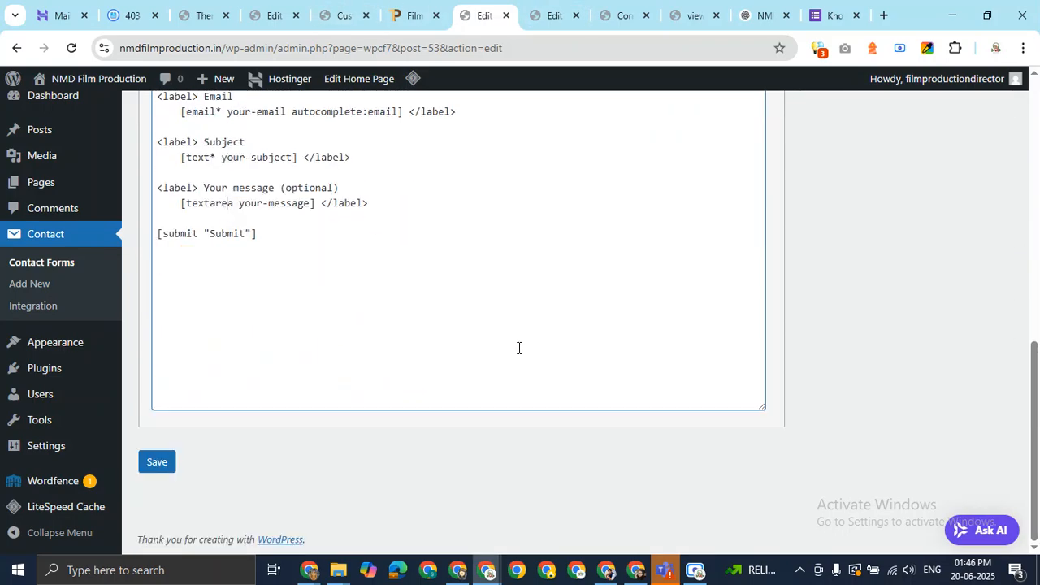
scroll(518, 347, up, 4)
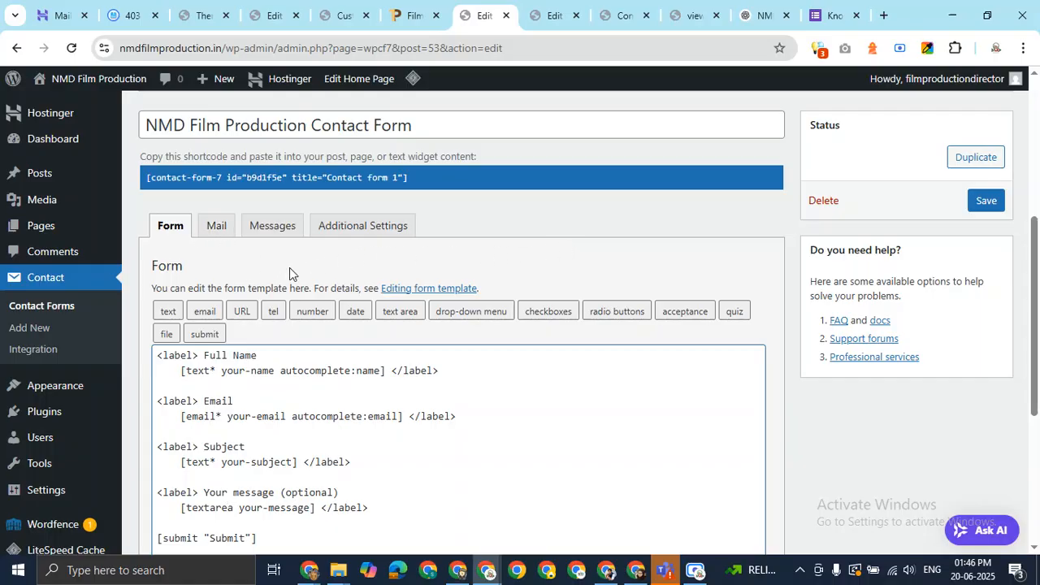
scroll(511, 275, down, 3)
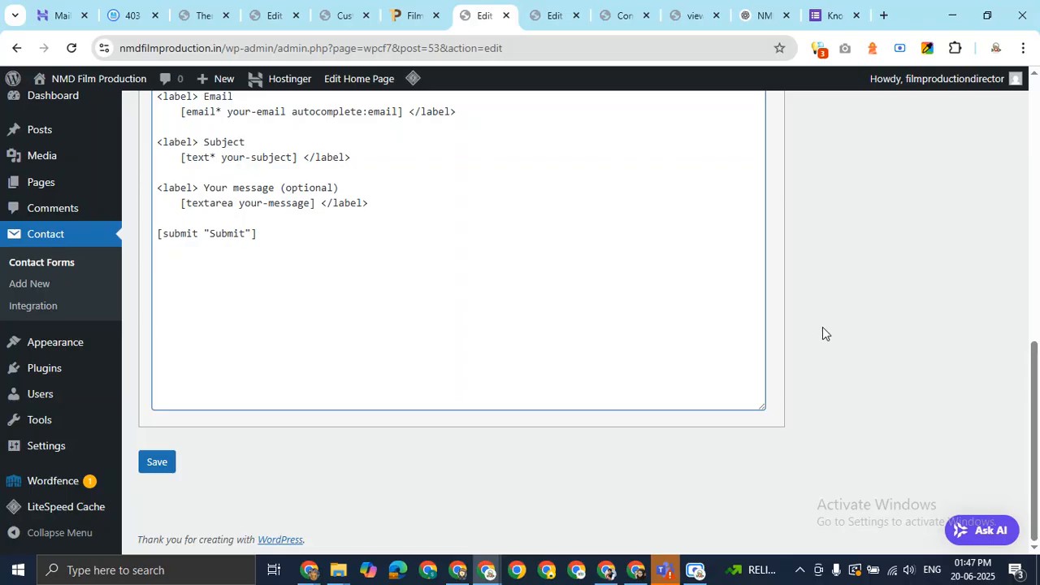
click(158, 467)
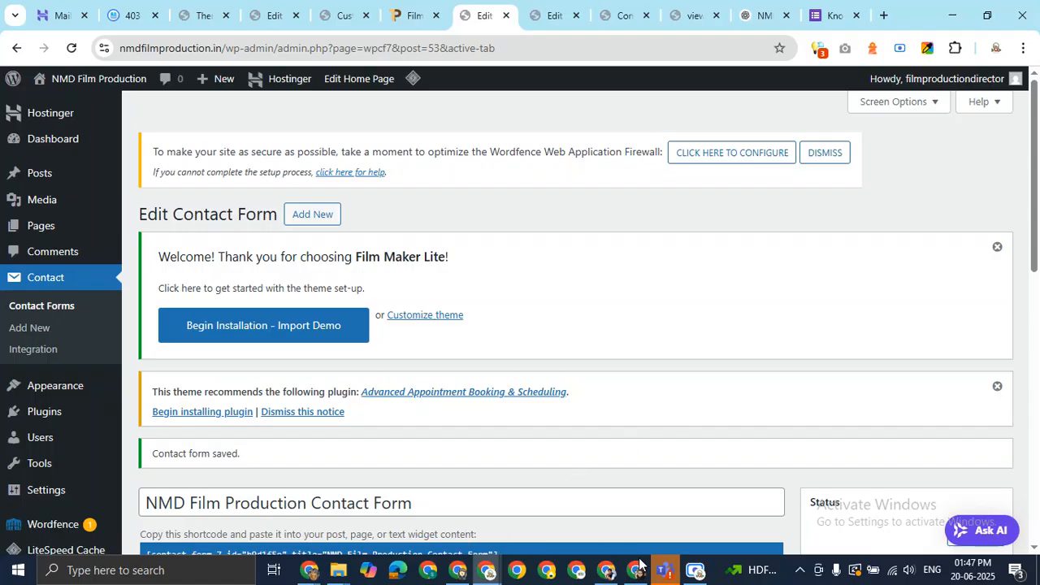
Save the NMD Film Production Contact Form and select its shortcode, then go to the Home editor
click(695, 571)
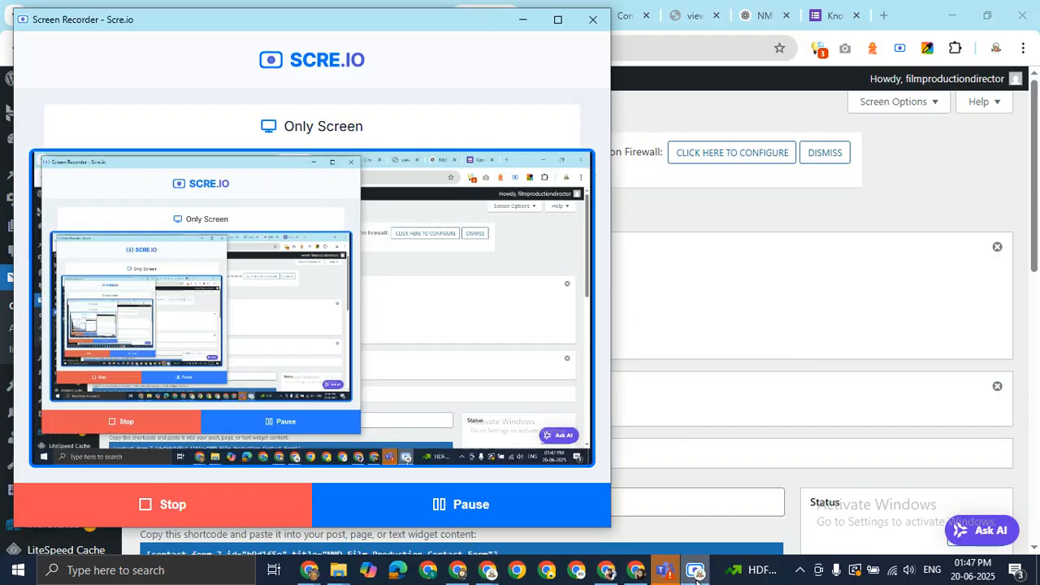
click(695, 571)
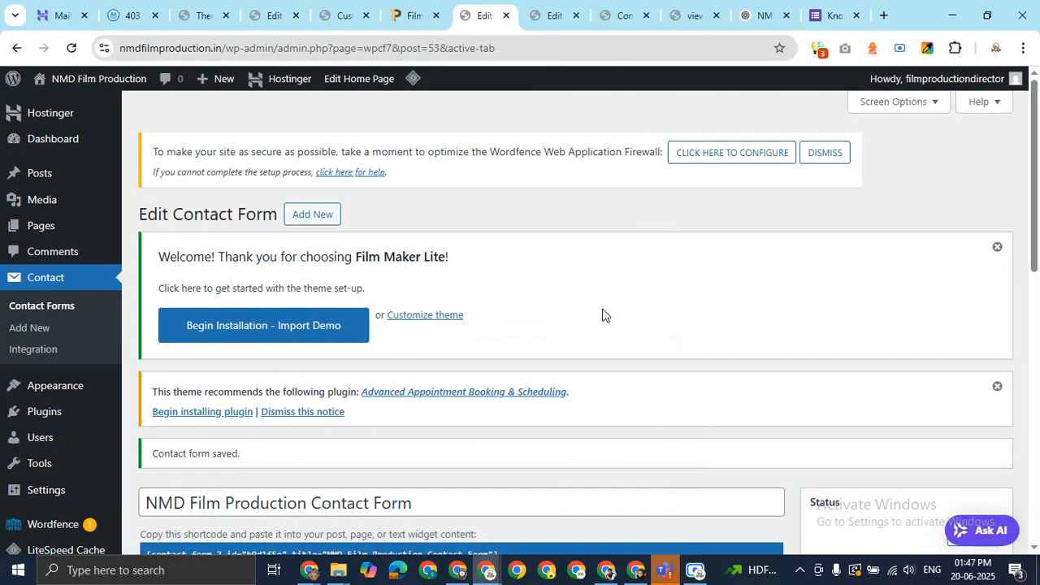
scroll(602, 314, down, 8)
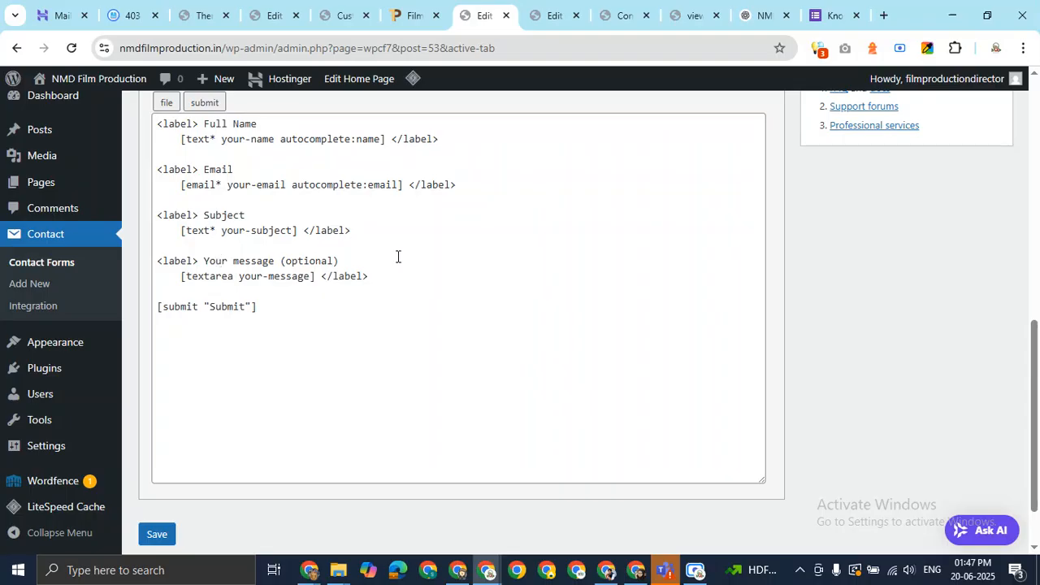
scroll(397, 255, up, 4)
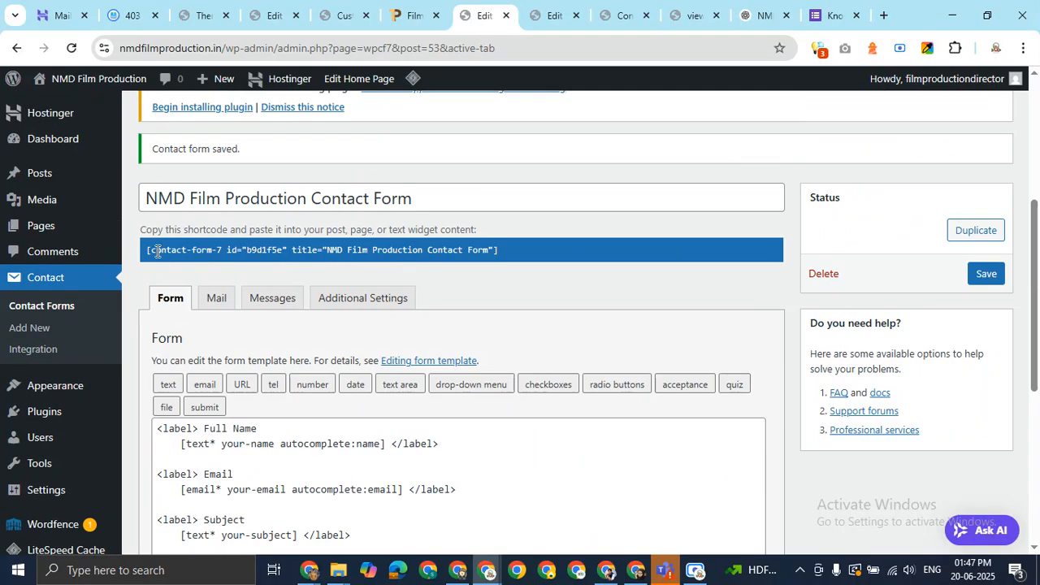
click(485, 254)
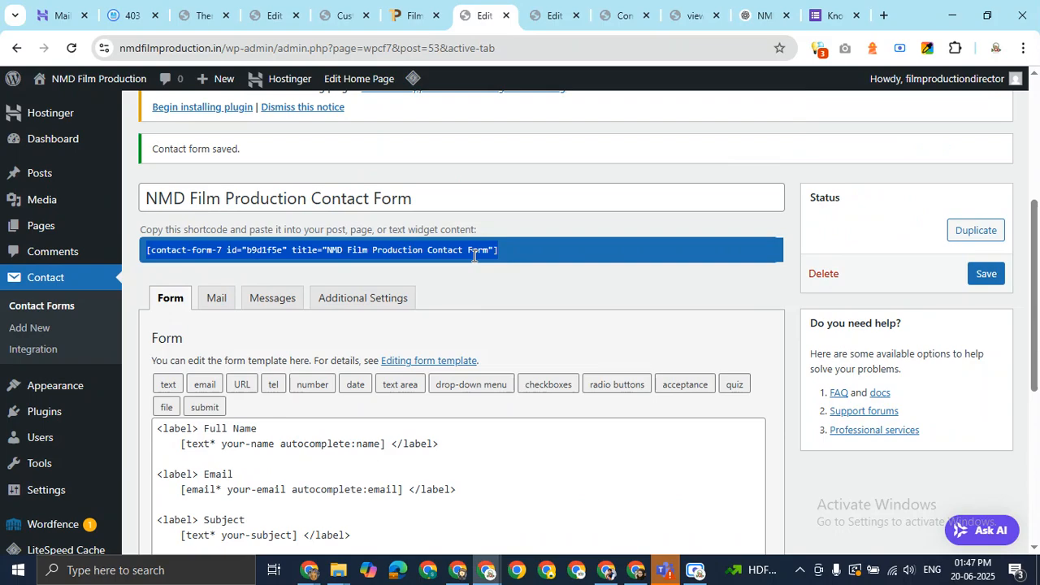
click(551, 13)
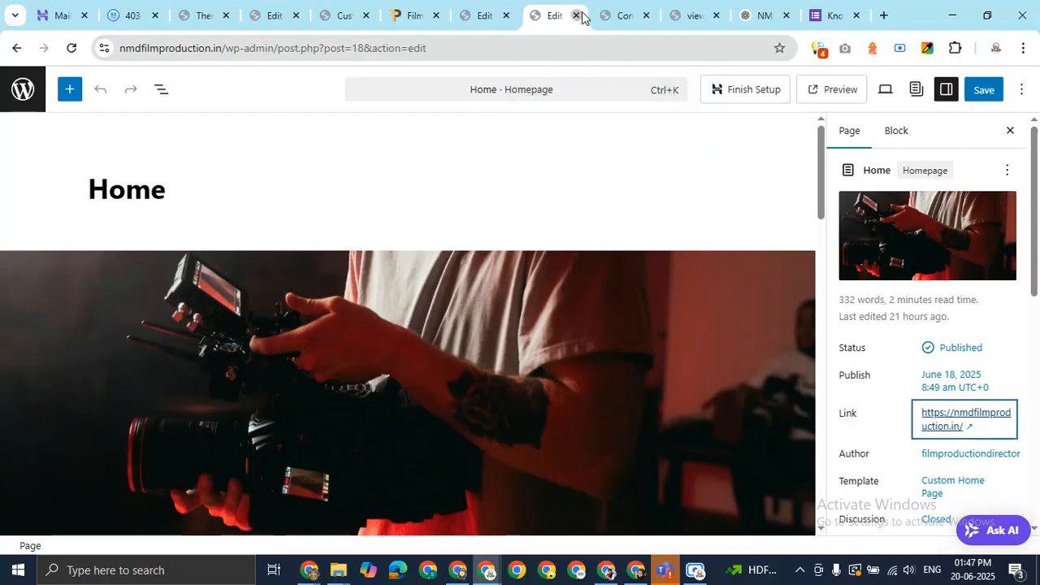
Open the Contact Us page in the block editor and select its empty second column
click(576, 15)
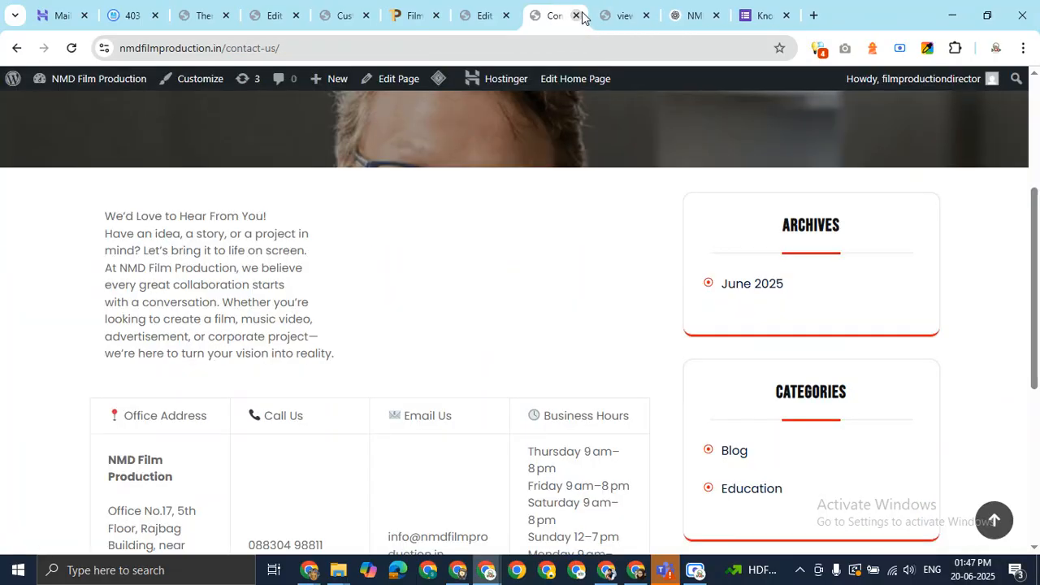
click(398, 78)
click(681, 15)
click(704, 15)
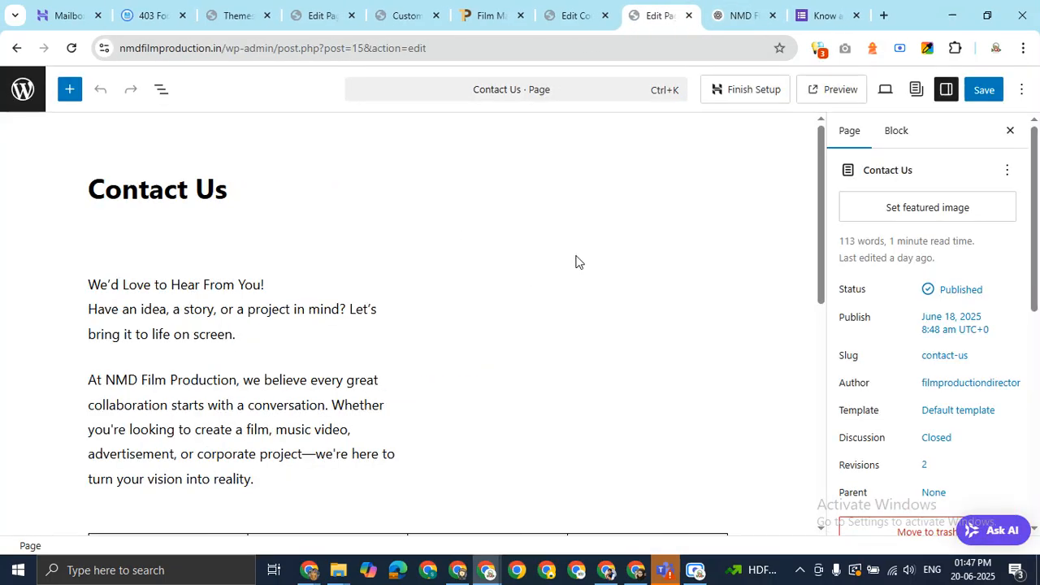
click(213, 199)
click(338, 297)
click(571, 210)
click(549, 305)
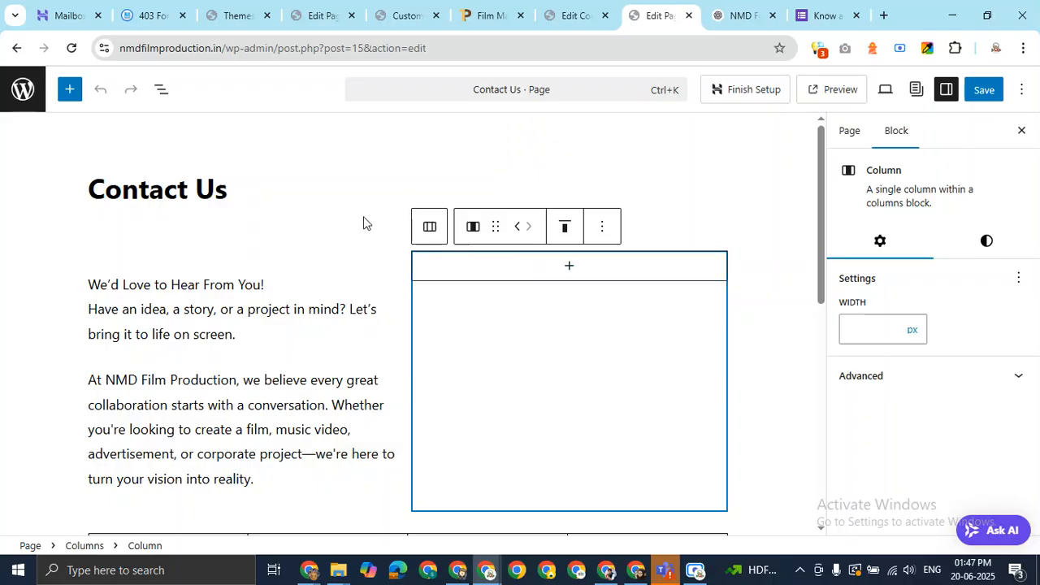
Insert a Contact Form 7 block showing NMD Film Production Contact Form into the column
click(568, 270)
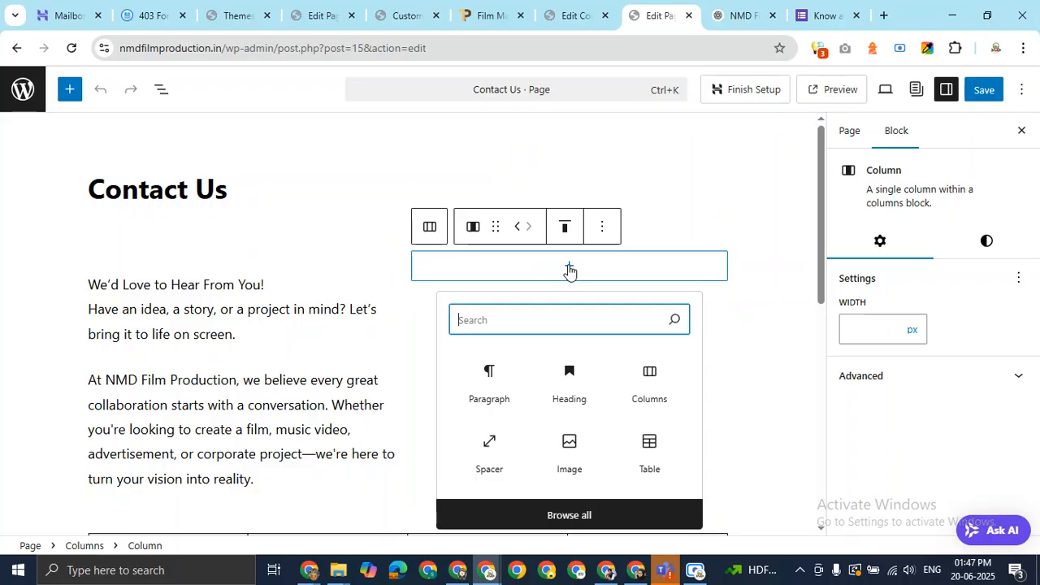
text(con)
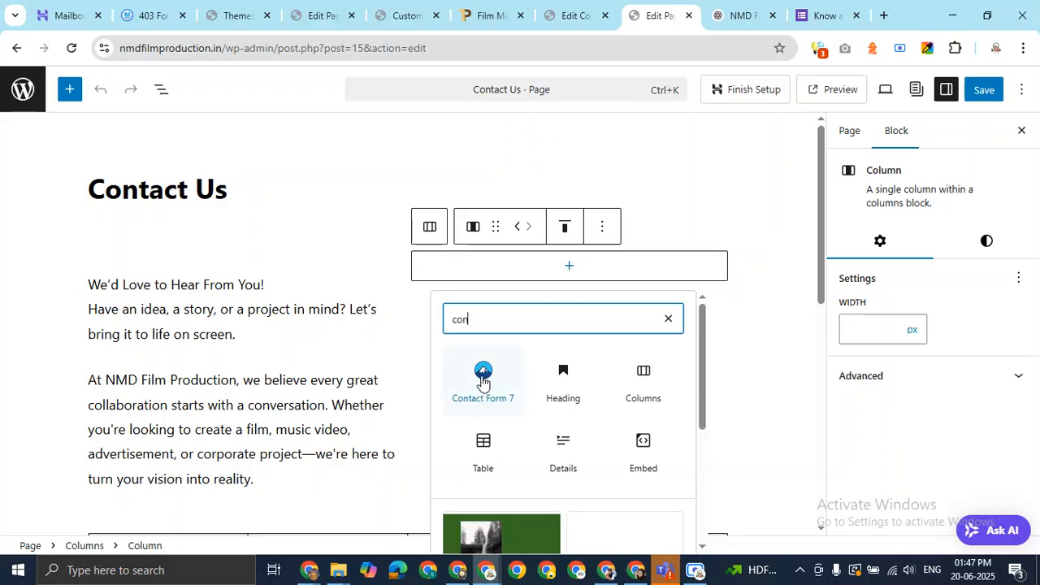
click(483, 378)
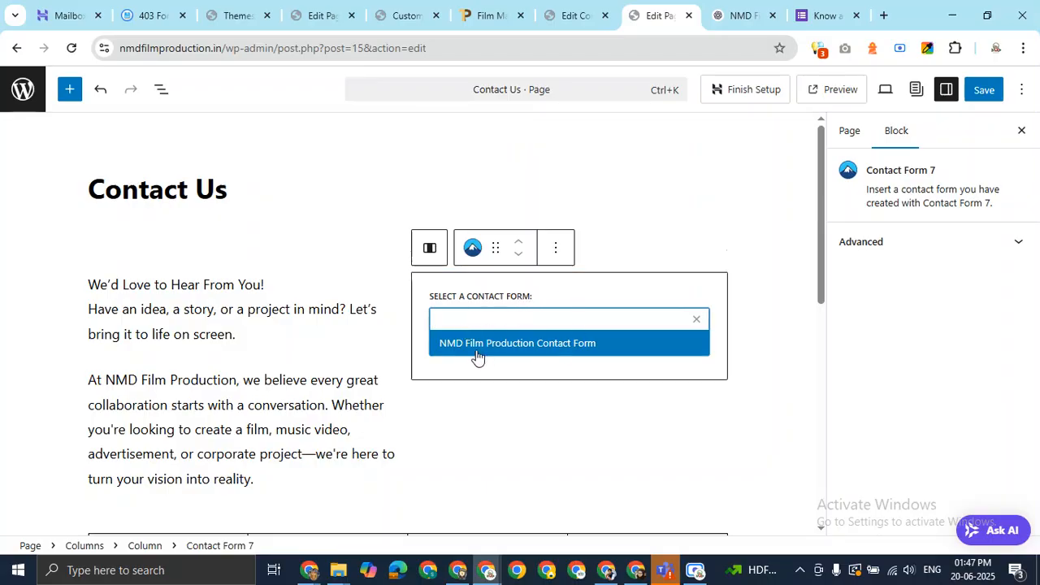
click(528, 345)
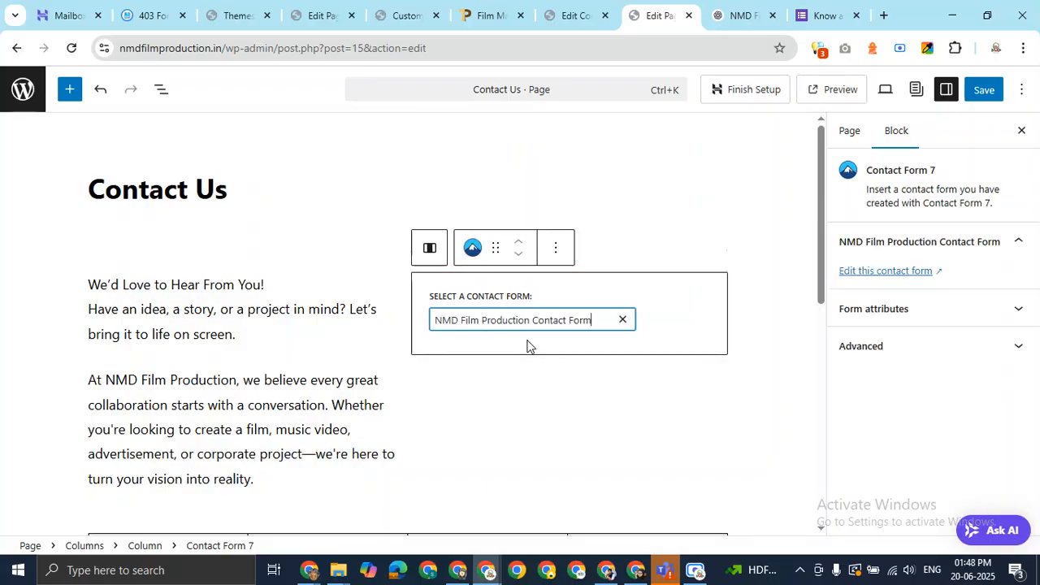
click(796, 316)
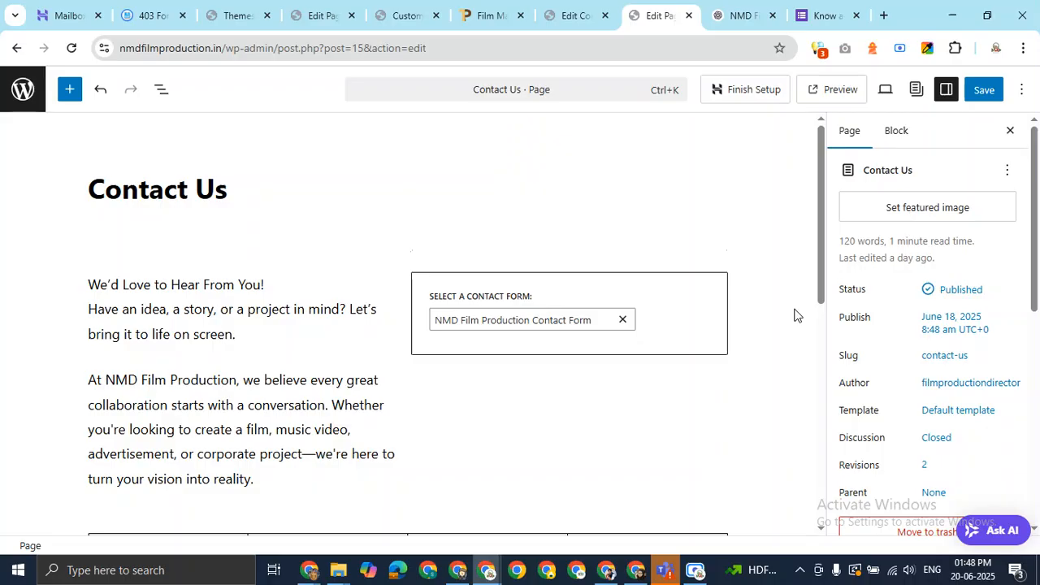
Save the Contact Us page and open its live permalink
click(983, 92)
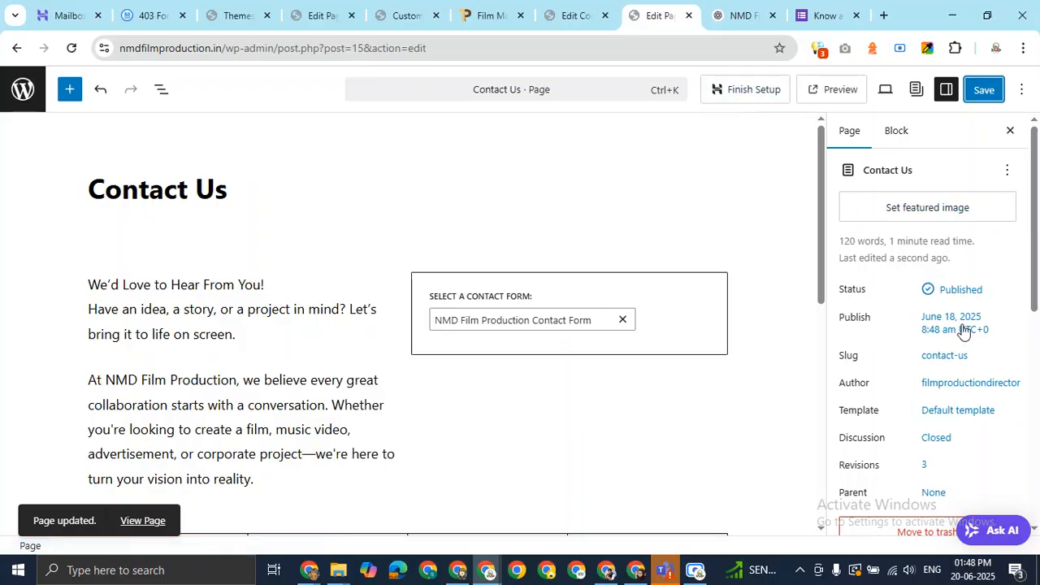
click(936, 363)
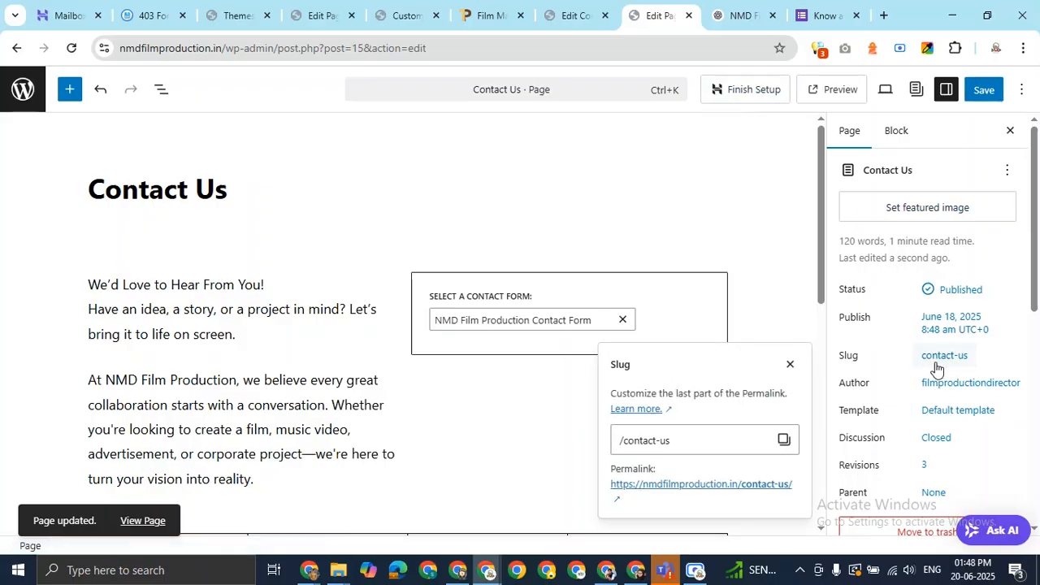
click(742, 486)
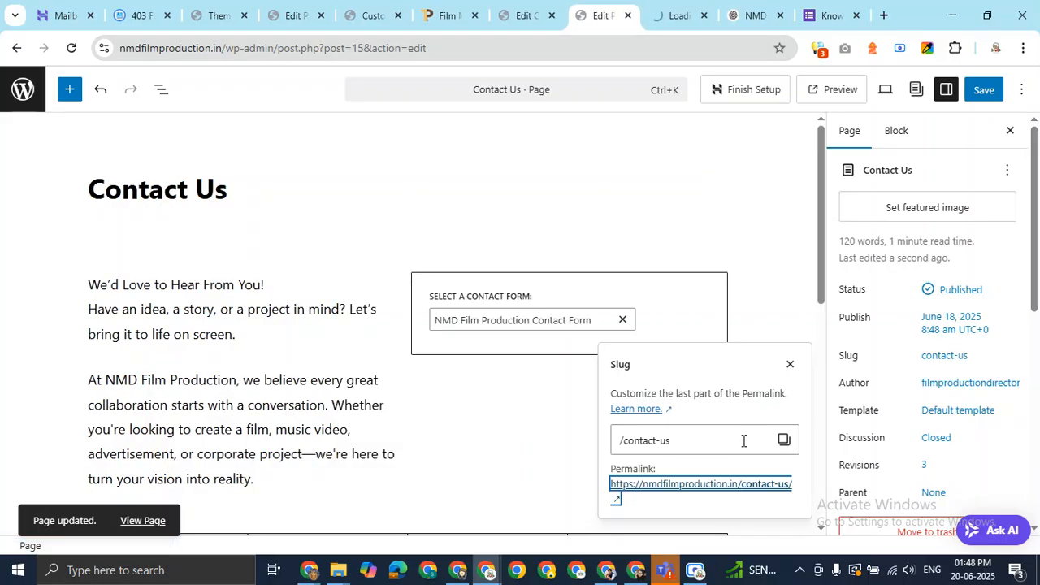
click(738, 490)
On the live Contact Us page, check the form's Email, Subject and message fields
click(629, 7)
click(645, 15)
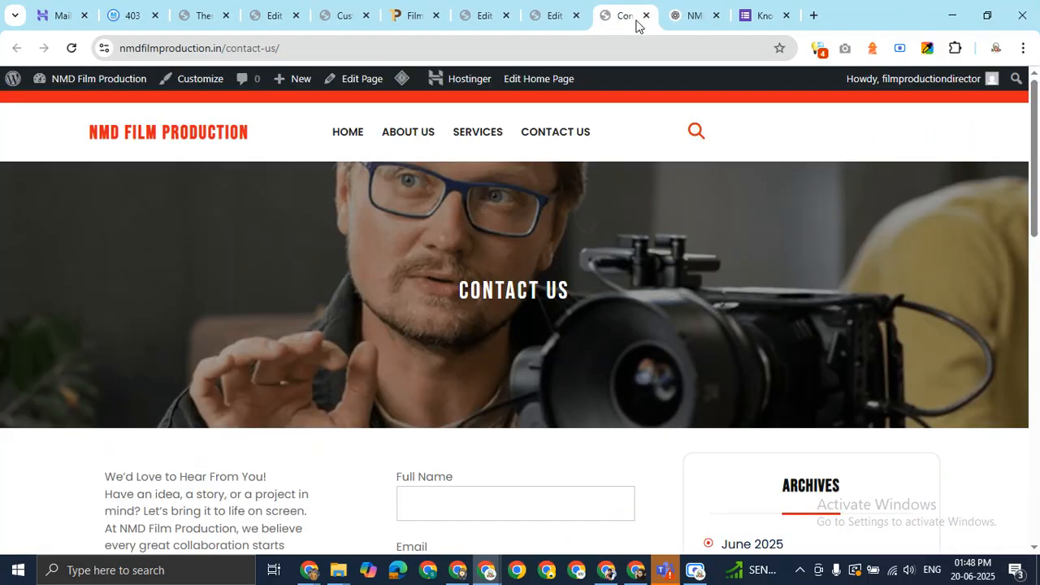
scroll(578, 209, down, 4)
scroll(543, 231, down, 3)
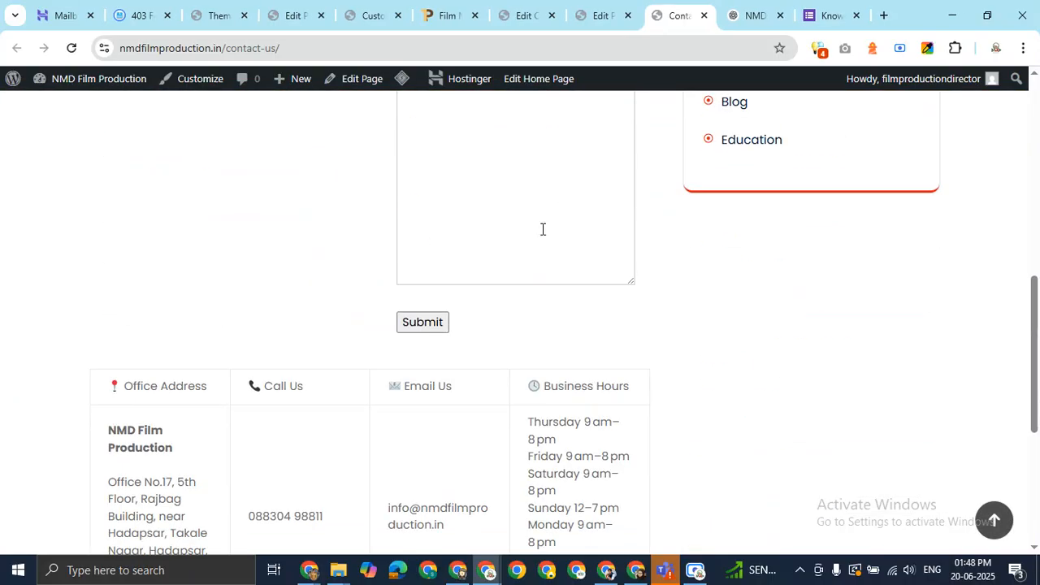
scroll(544, 228, up, 3)
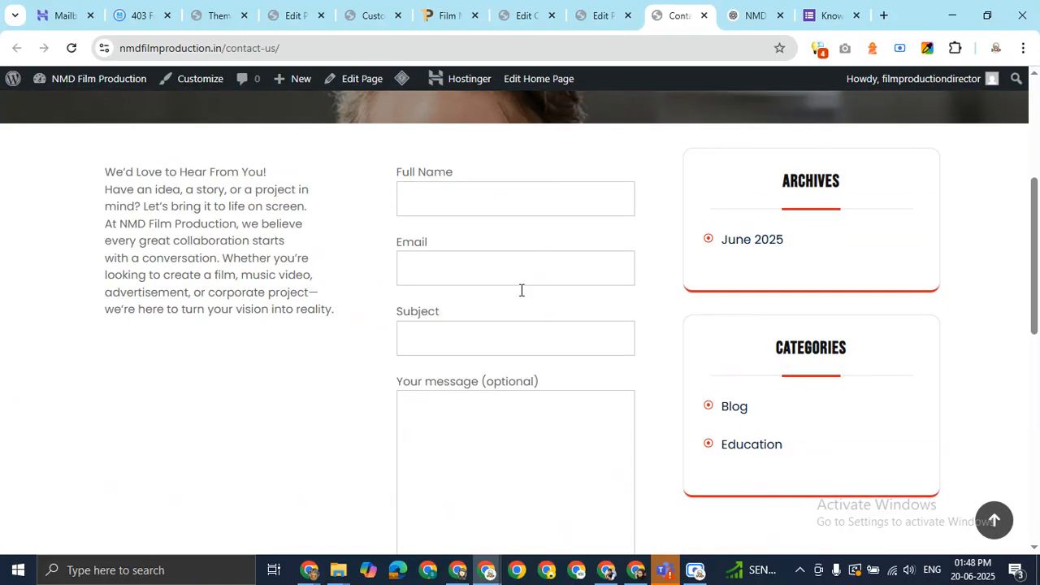
scroll(309, 260, up, 3)
scroll(390, 203, down, 3)
click(452, 269)
click(429, 338)
click(479, 395)
scroll(492, 332, down, 3)
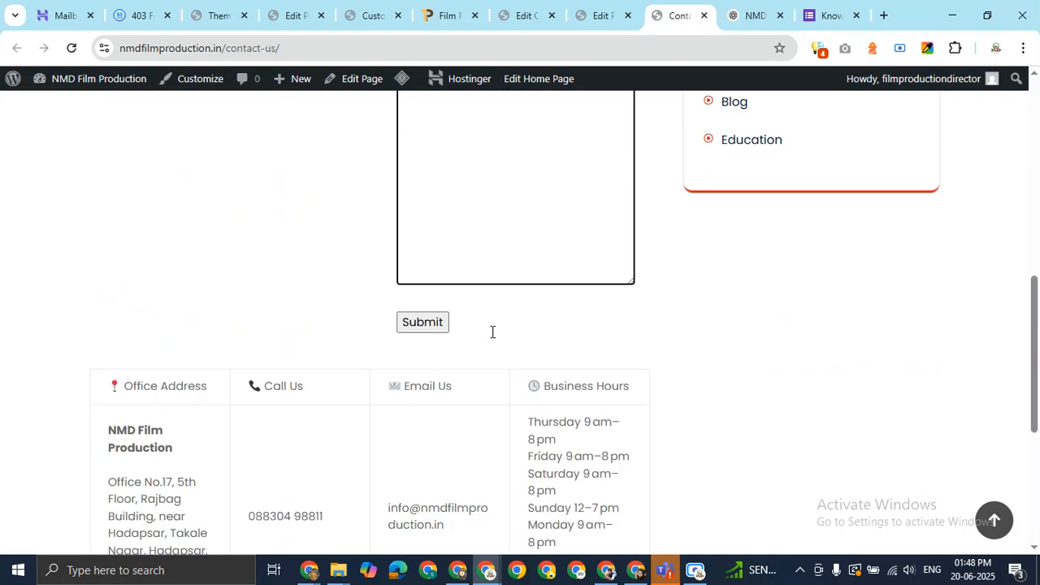
scroll(492, 260, up, 3)
scroll(479, 298, down, 3)
scroll(528, 273, up, 3)
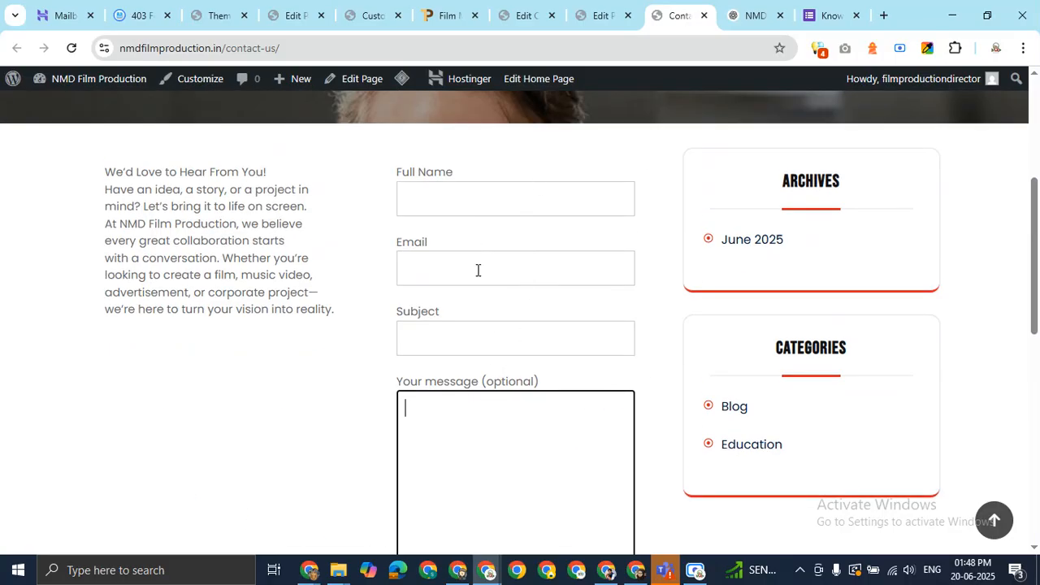
Try the Subject field, then return to the Contact Us page editor's contact table
click(445, 325)
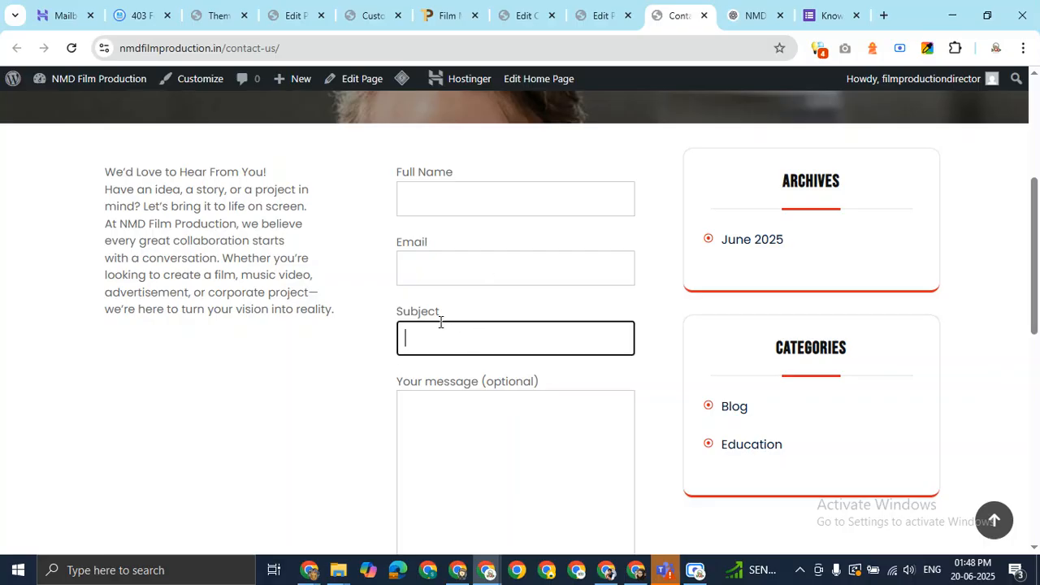
drag(406, 316, 508, 318)
scroll(510, 317, up, 3)
scroll(509, 317, down, 6)
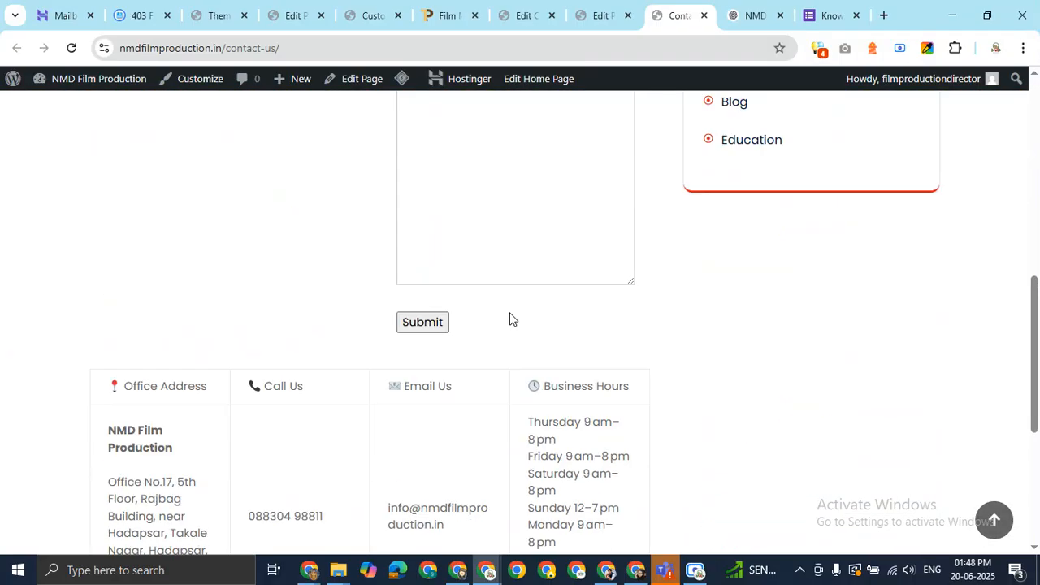
scroll(510, 317, up, 3)
scroll(486, 335, down, 4)
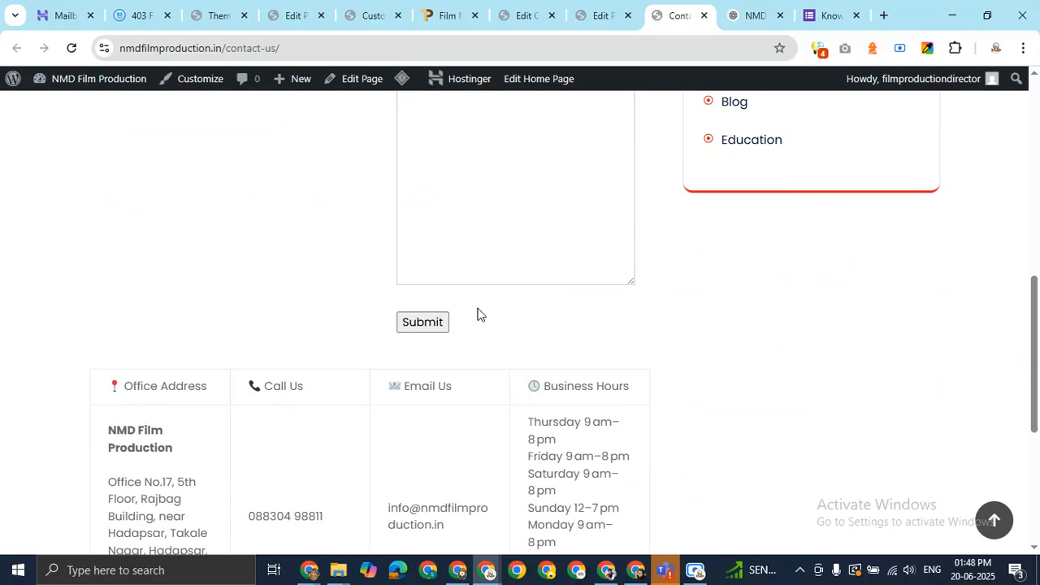
click(608, 11)
scroll(646, 244, down, 4)
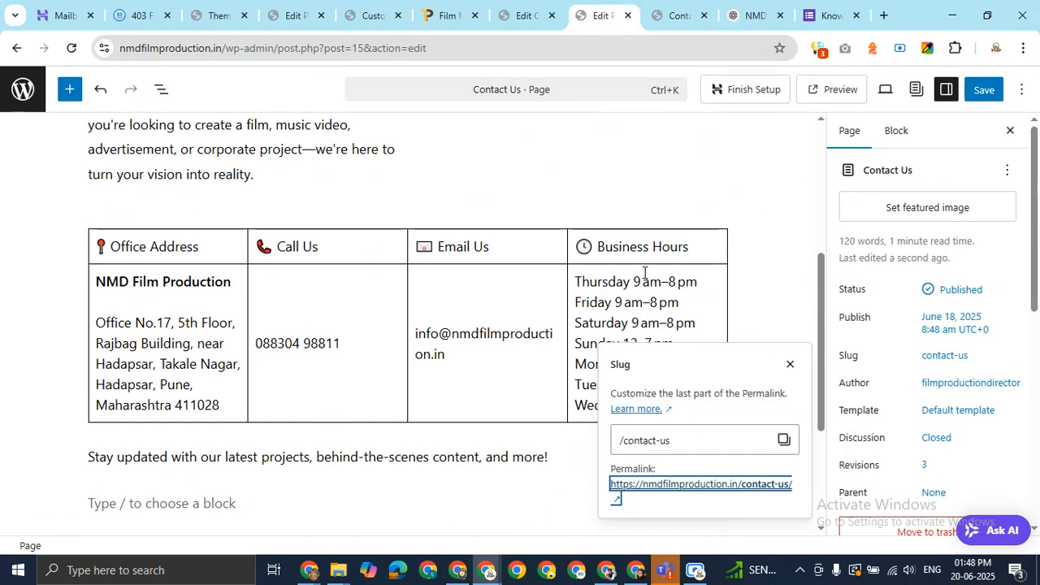
Delete the 'Your message' (optional) field block from the form template and save with Ctrl+S
scroll(644, 272, up, 4)
click(525, 15)
scroll(476, 309, down, 4)
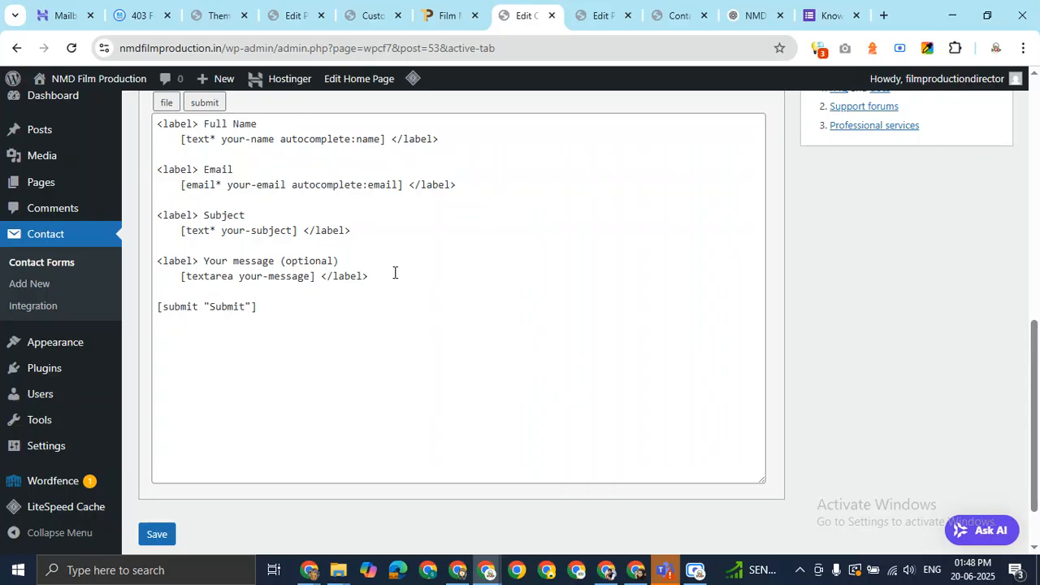
drag(382, 275, 155, 267)
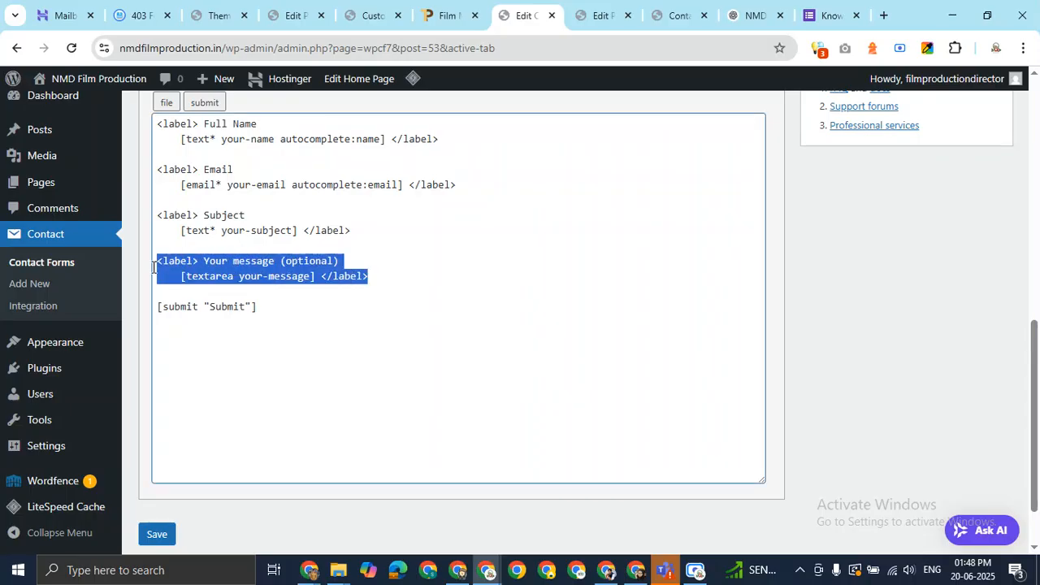
key(BackSpace)
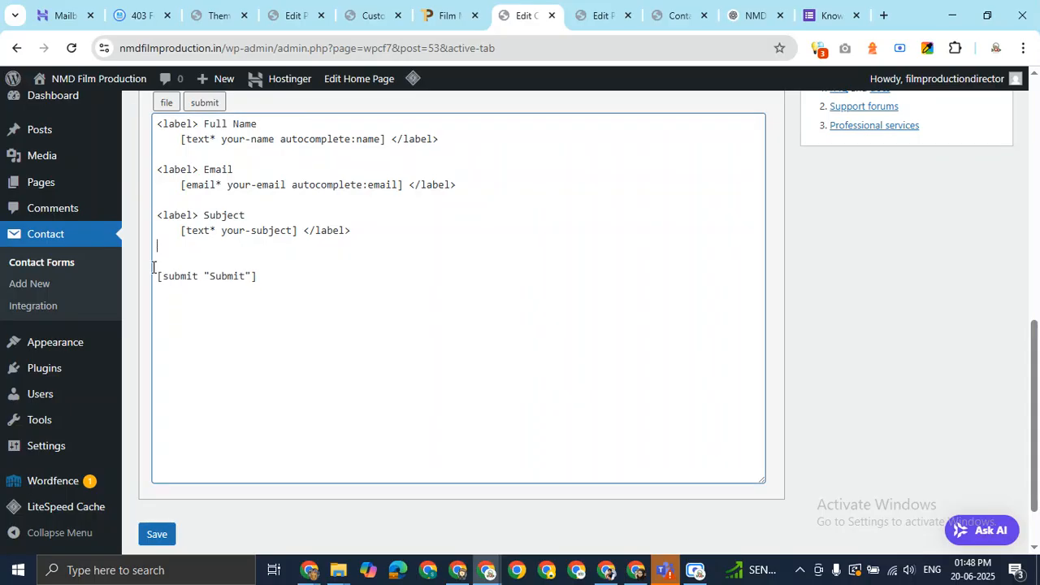
scroll(517, 255, up, 1)
key(ctrl+s)
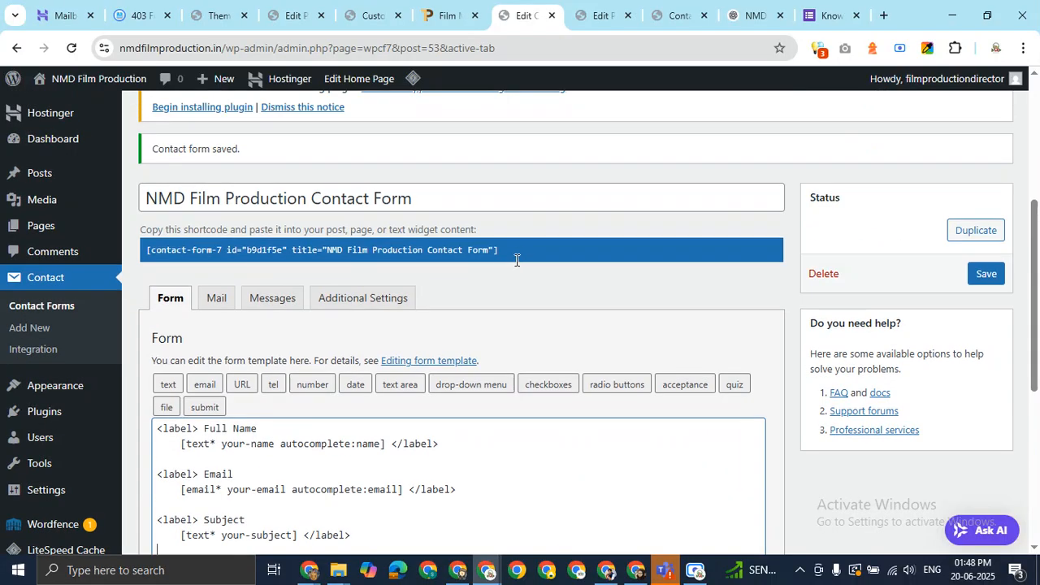
scroll(498, 272, down, 4)
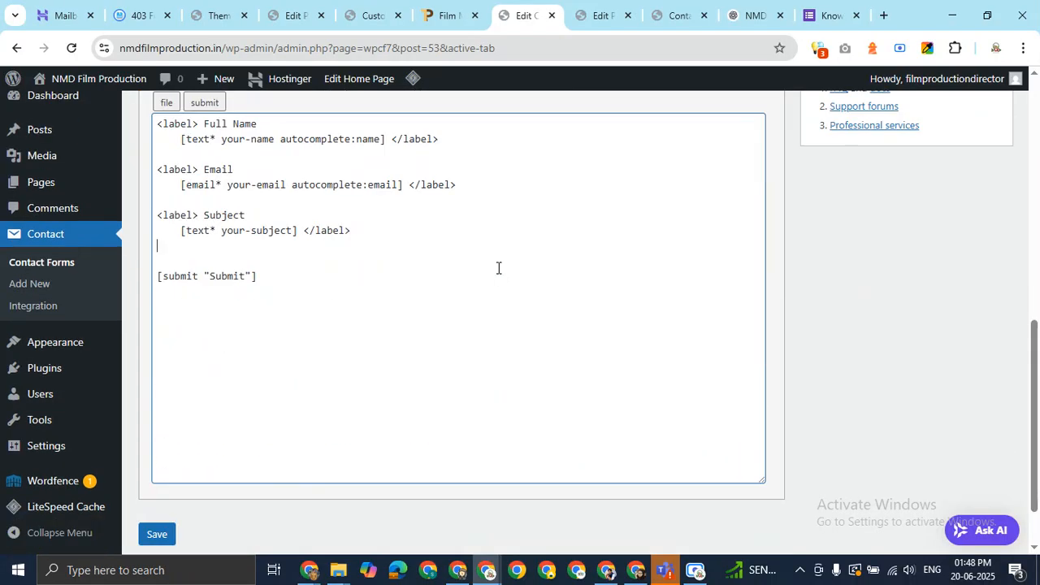
scroll(498, 268, up, 1)
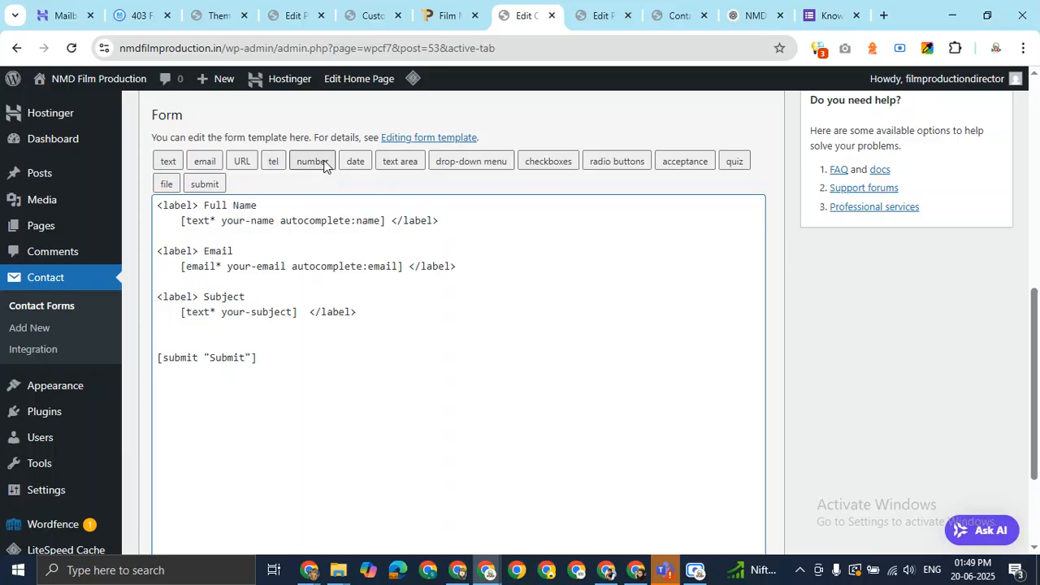
Start a telephone field tag with minimum and maximum length both set to 10
click(274, 163)
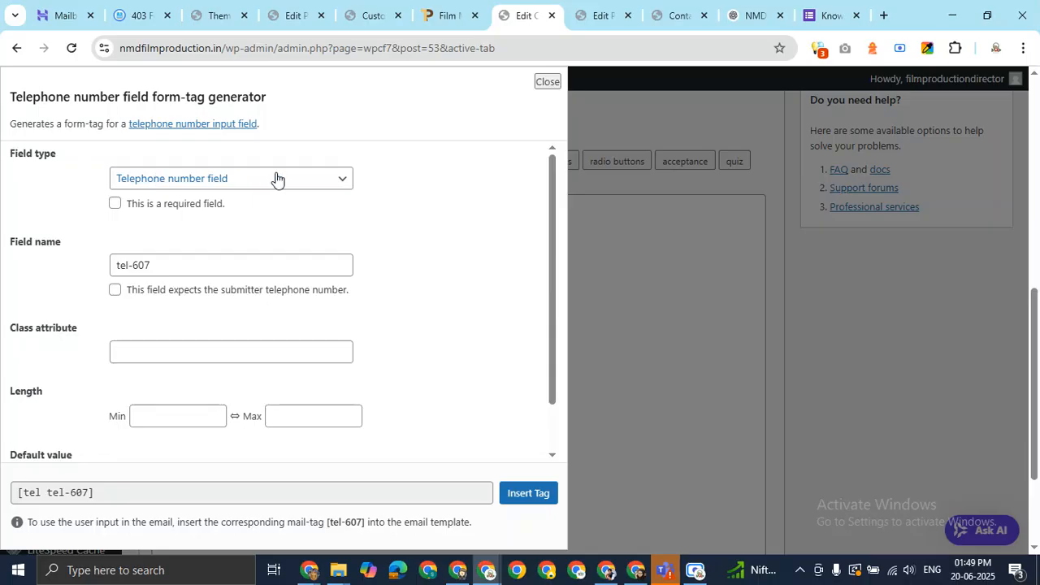
scroll(388, 302, down, 1)
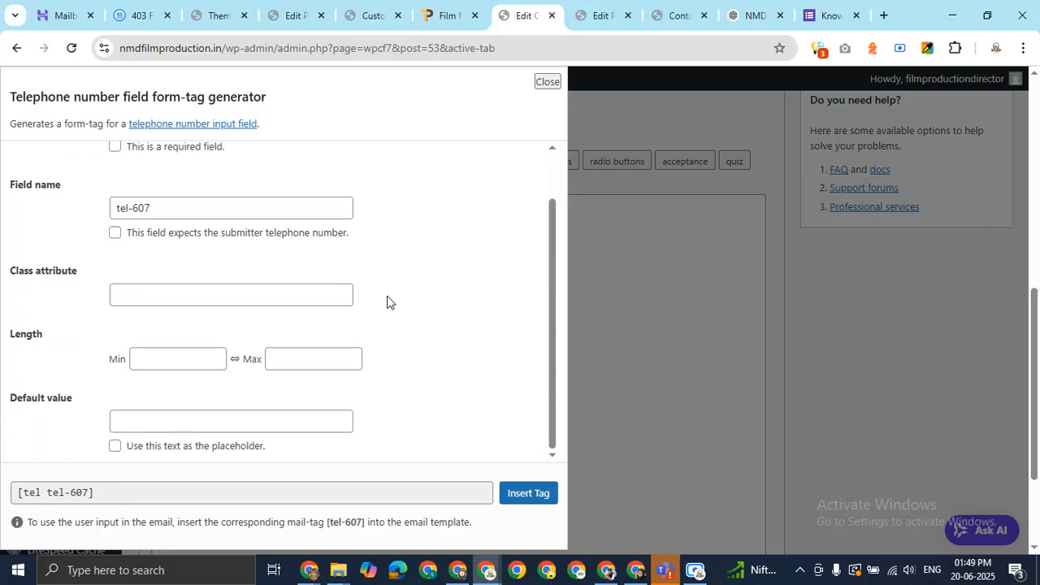
click(174, 362)
click(330, 364)
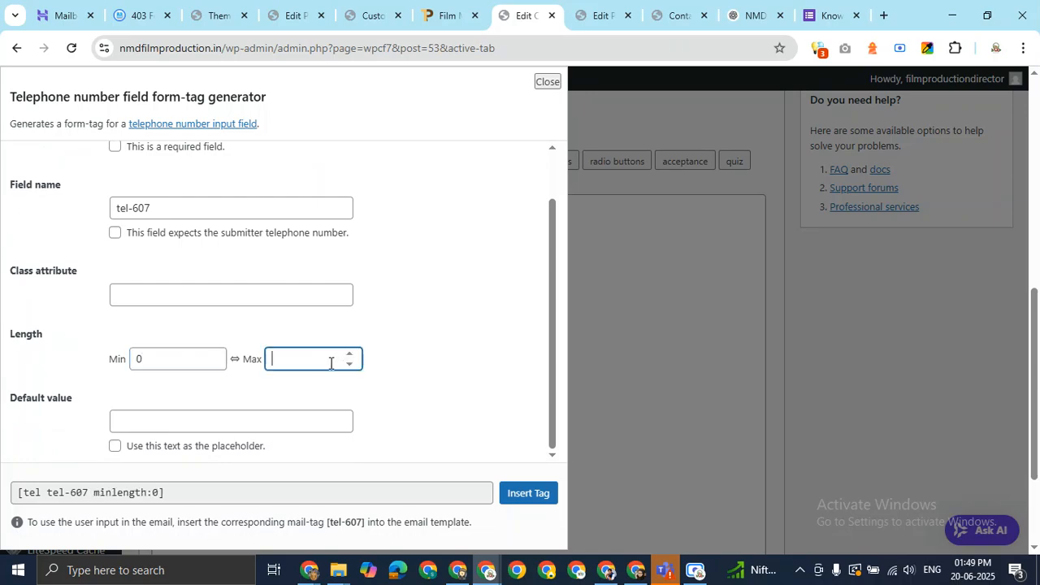
click(179, 356)
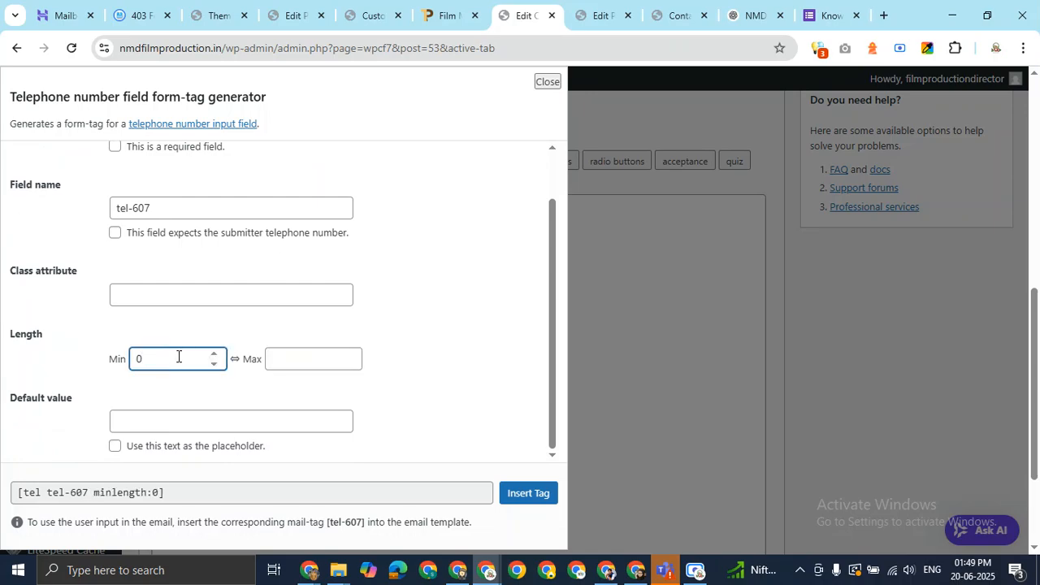
text(10)
click(325, 356)
text(10)
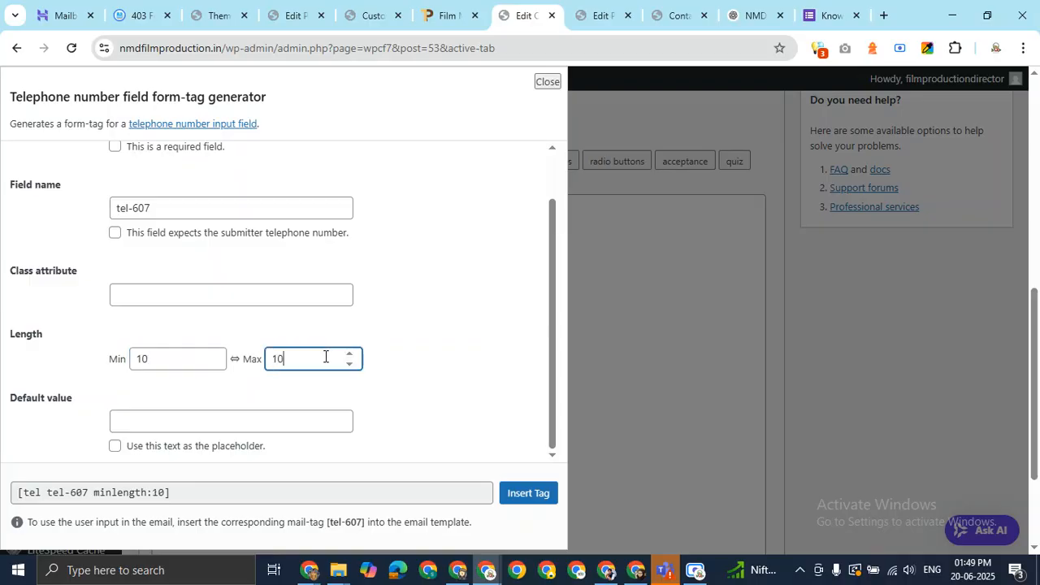
Make the phone field required and insert [tel* tel-607 minlength:10 maxlength:10] into the template
scroll(478, 316, down, 1)
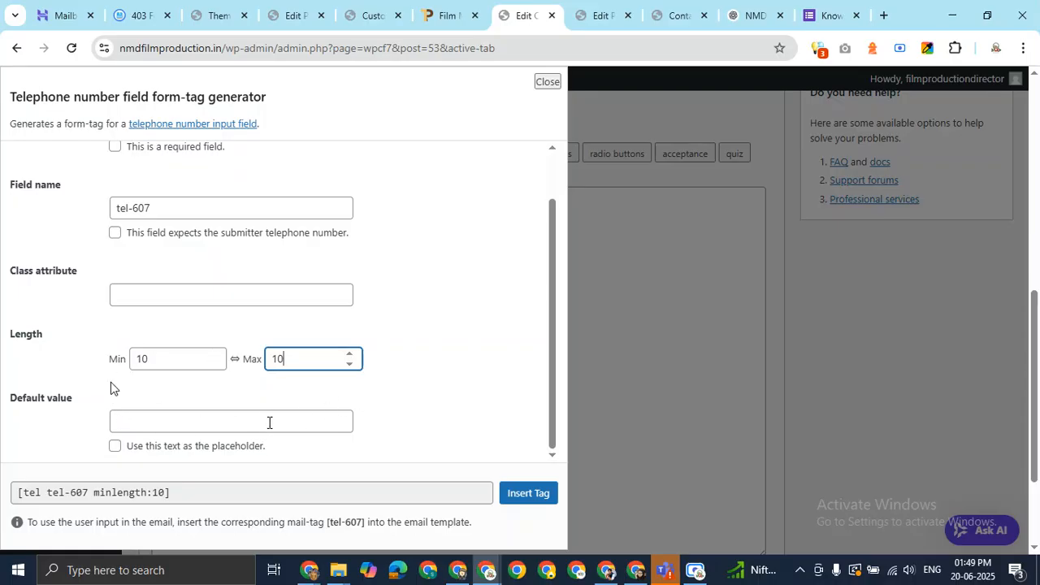
click(269, 423)
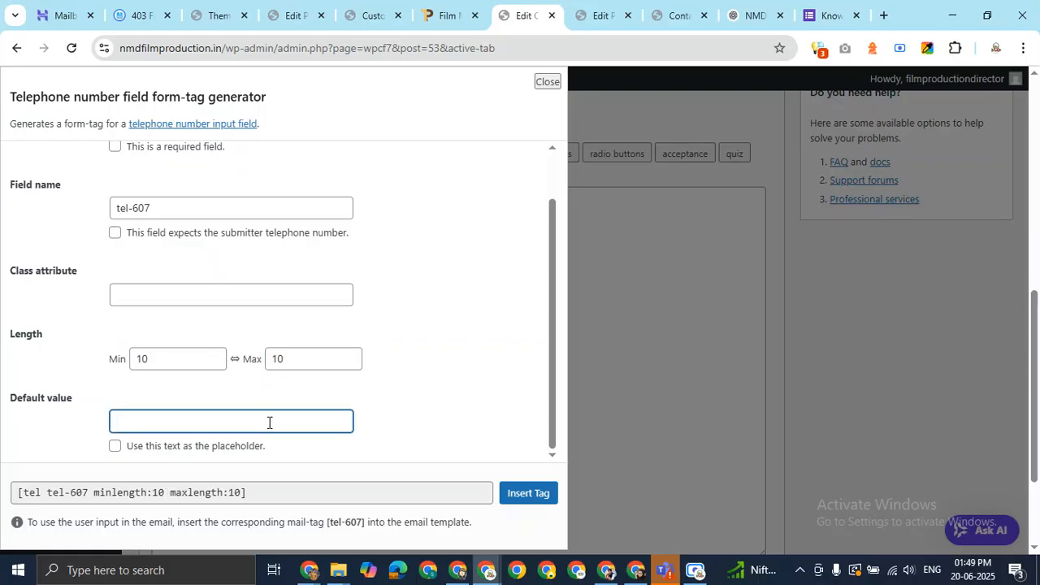
text(00000000)
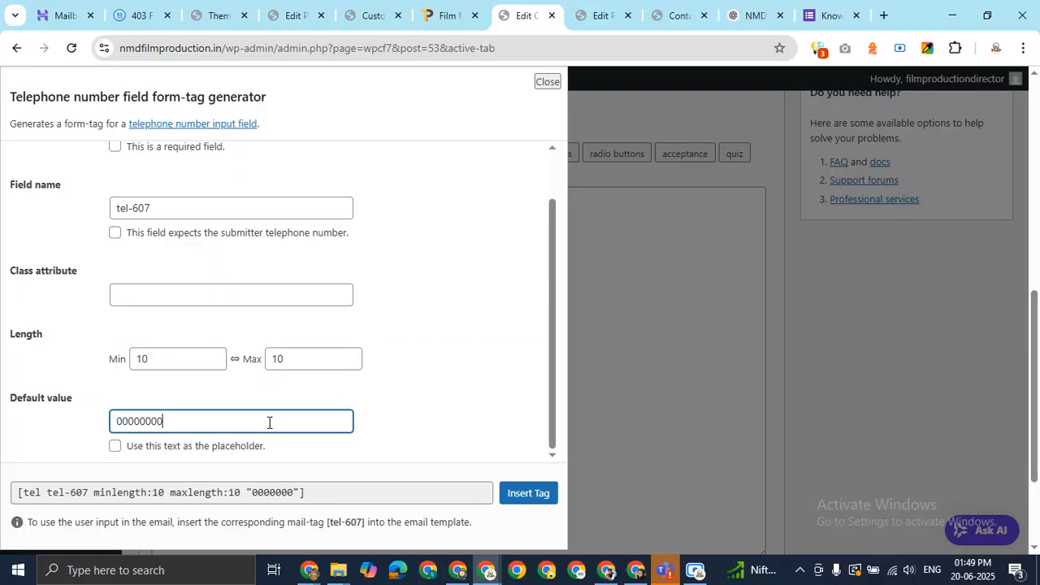
text(0000000000000000)
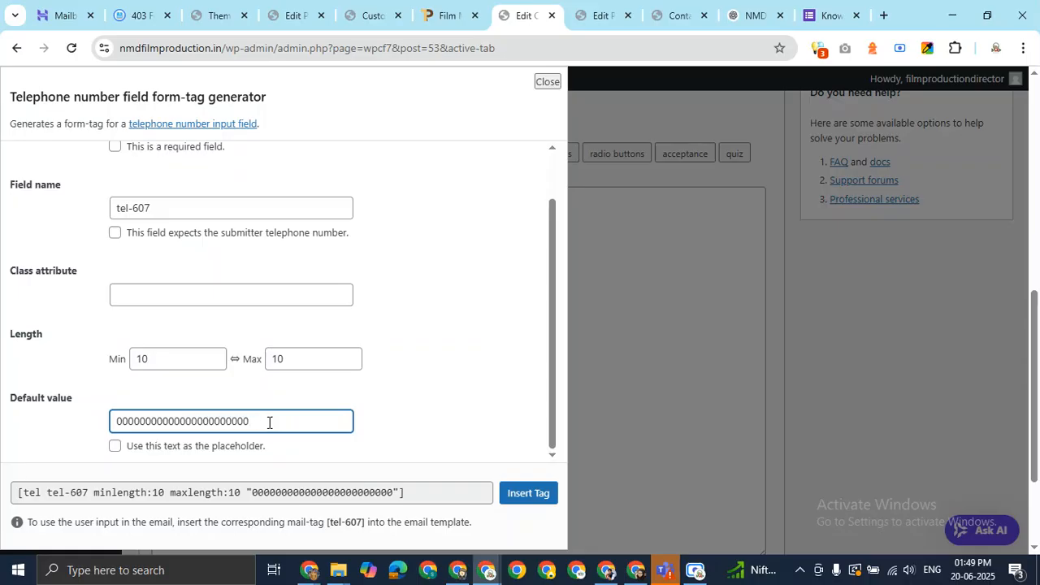
key(BackSpace)
key(BackSpace)
key(BackSpace)
key(BackSpace)
key(BackSpace)
key(BackSpace)
key(BackSpace)
key(BackSpace)
key(BackSpace)
key(BackSpace)
key(BackSpace)
key(BackSpace)
key(BackSpace)
key(BackSpace)
key(BackSpace)
key(BackSpace)
key(BackSpace)
key(BackSpace)
key(BackSpace)
key(BackSpace)
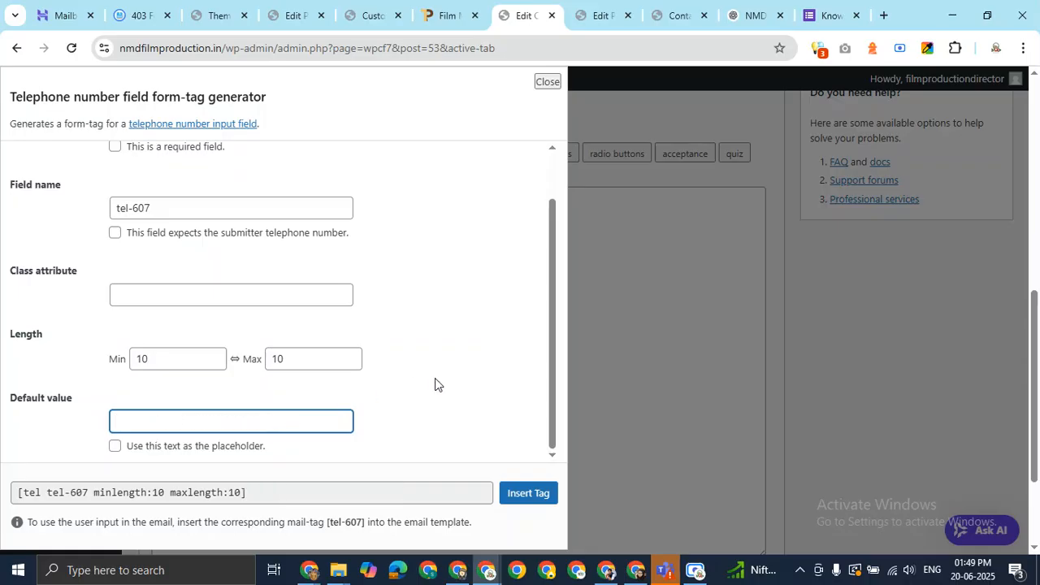
scroll(435, 378, down, 1)
scroll(435, 378, up, 1)
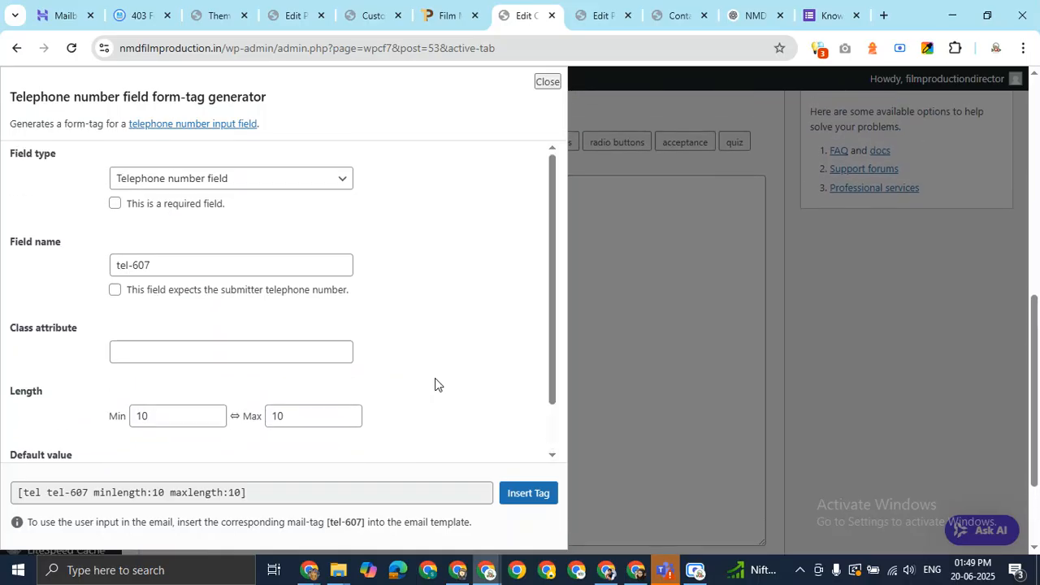
scroll(435, 378, down, 1)
scroll(435, 378, up, 1)
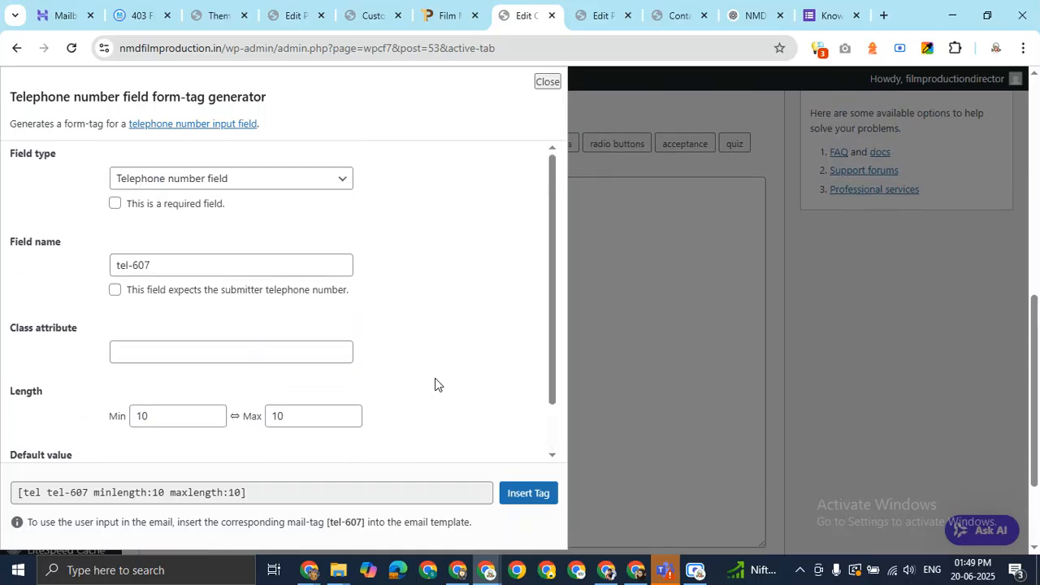
click(115, 205)
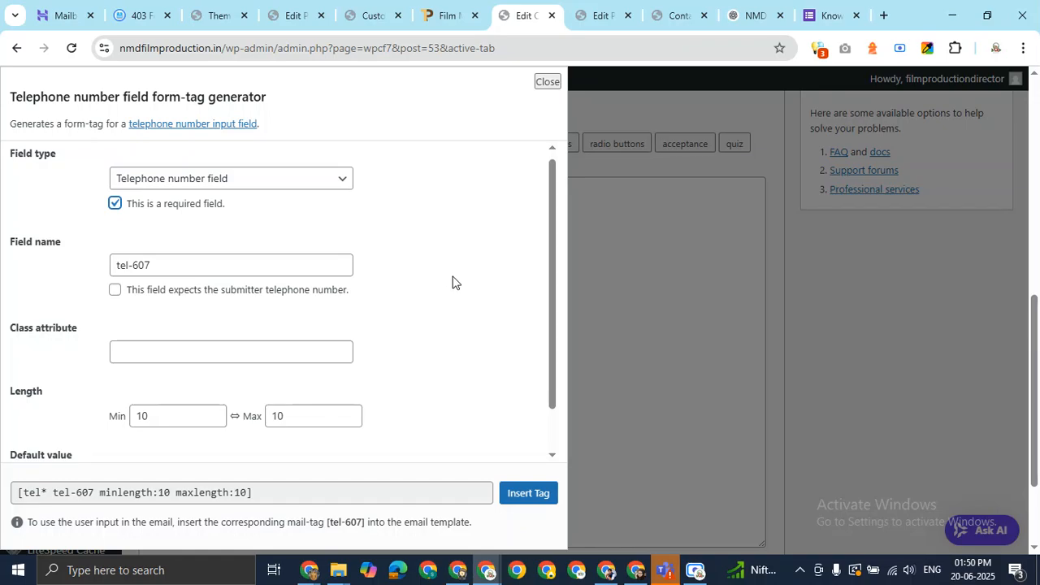
scroll(453, 282, down, 2)
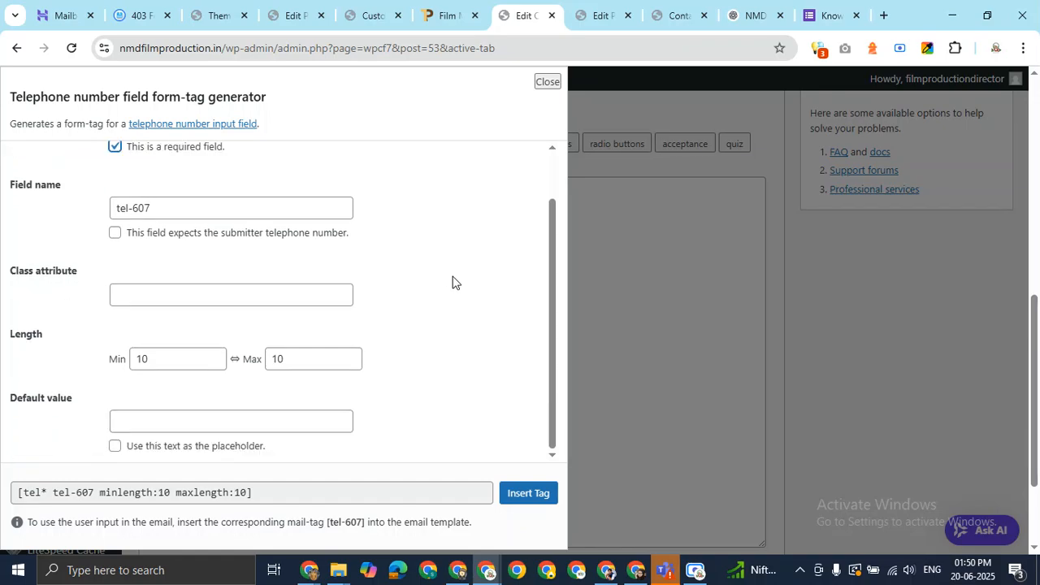
click(517, 493)
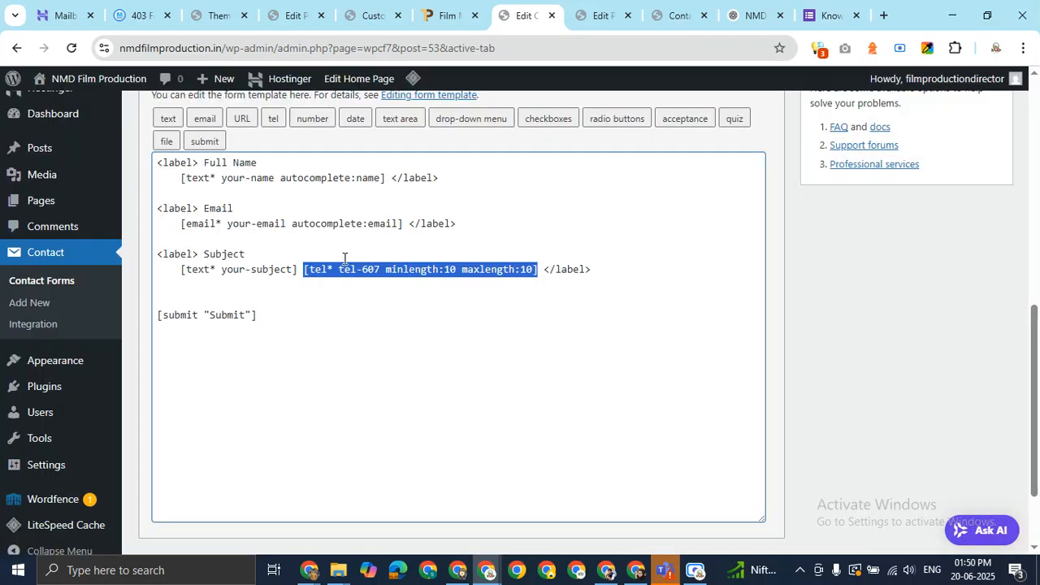
Remove the subject field tag and relabel that line 'Contact No*'
click(305, 266)
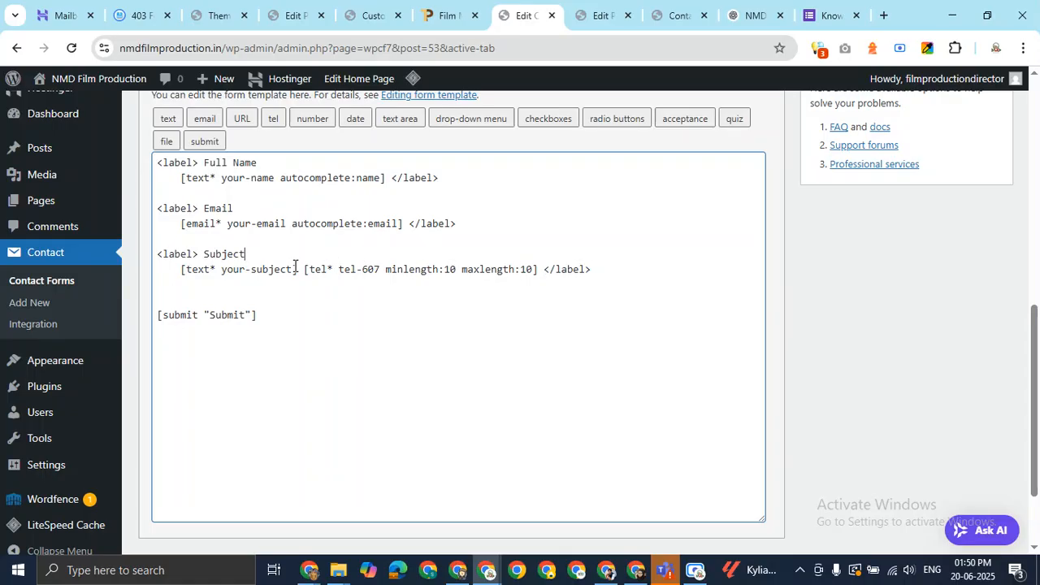
click(296, 270)
key(shift+Left)
key(shift+Left)
key(shift+Left)
key(shift+Left)
key(shift+Left)
key(shift+Left)
key(shift+Left)
key(shift+Left)
key(shift+Left)
key(shift+Left)
key(shift+Left)
key(shift+Left)
key(shift+Left)
key(shift+Left)
key(shift+Left)
key(shift+Left)
key(shift+Left)
key(shift+Left)
key(shift+Left)
key(shift+Left)
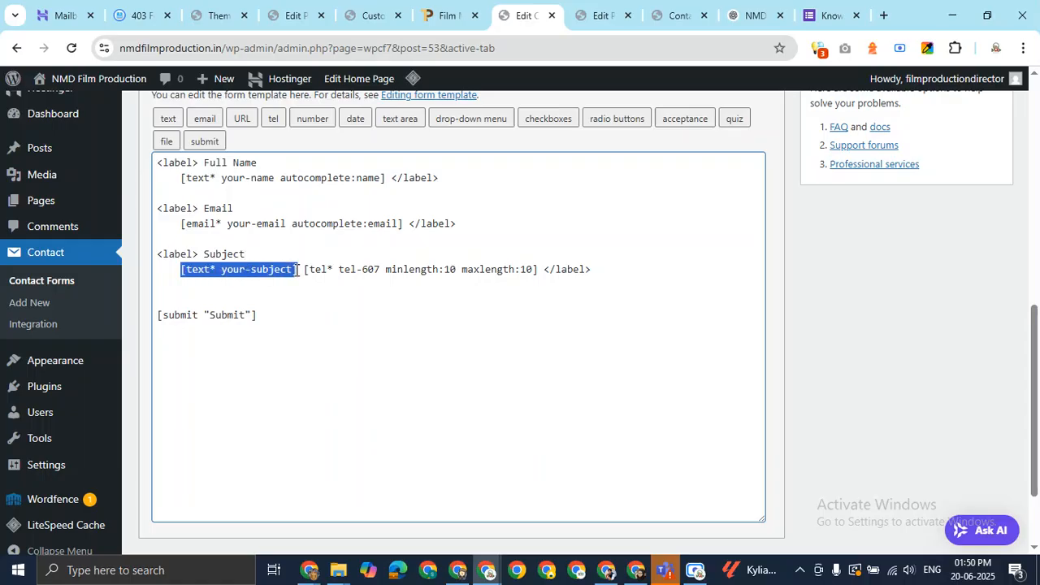
key(BackSpace)
key(Delete)
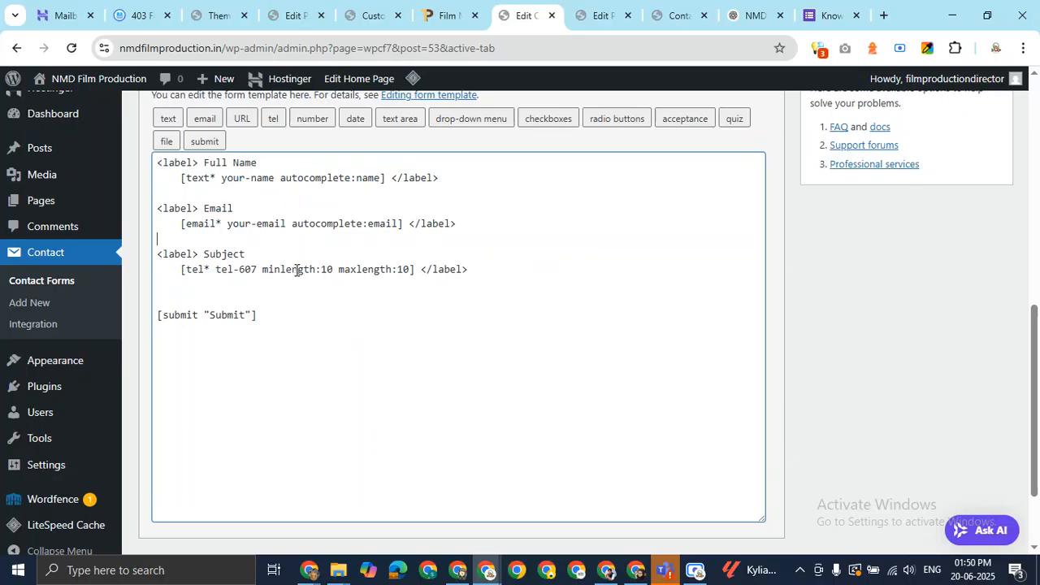
key(shift+Right)
key(shift+Right)
key(shift+Right)
key(shift+Right)
key(shift+Right)
key(shift+Right)
key(shift+Right)
text(Contact No*)
Add an asterisk after [tel to make the phone tag required, and save the form
click(261, 269)
drag(215, 269, 257, 269)
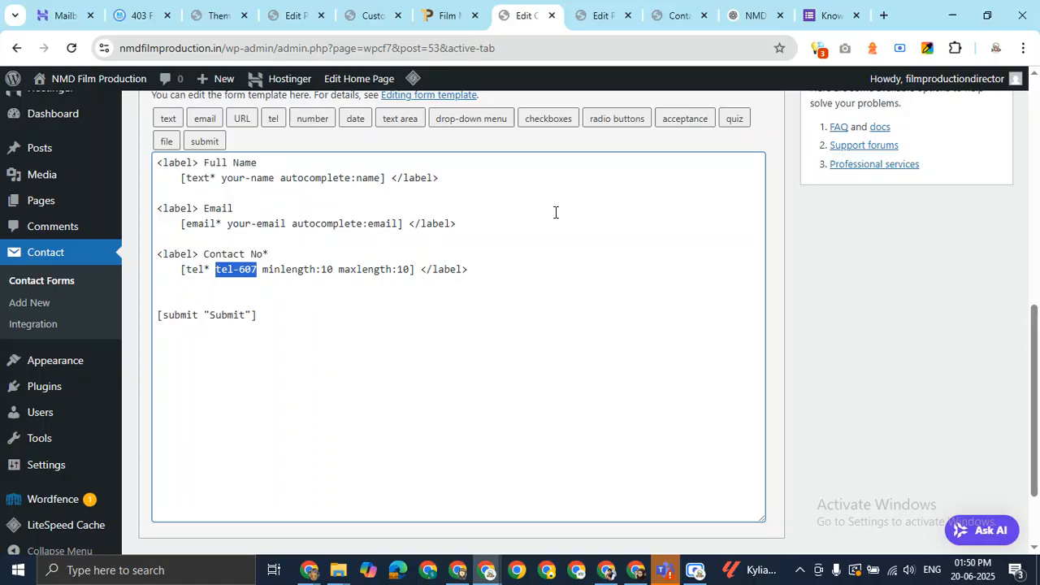
click(483, 269)
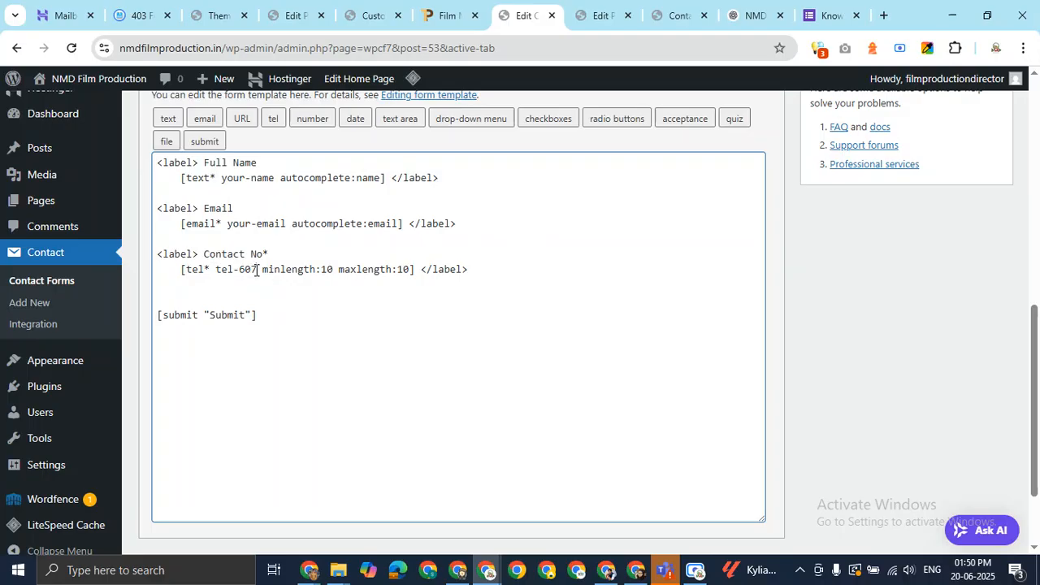
drag(257, 271, 213, 270)
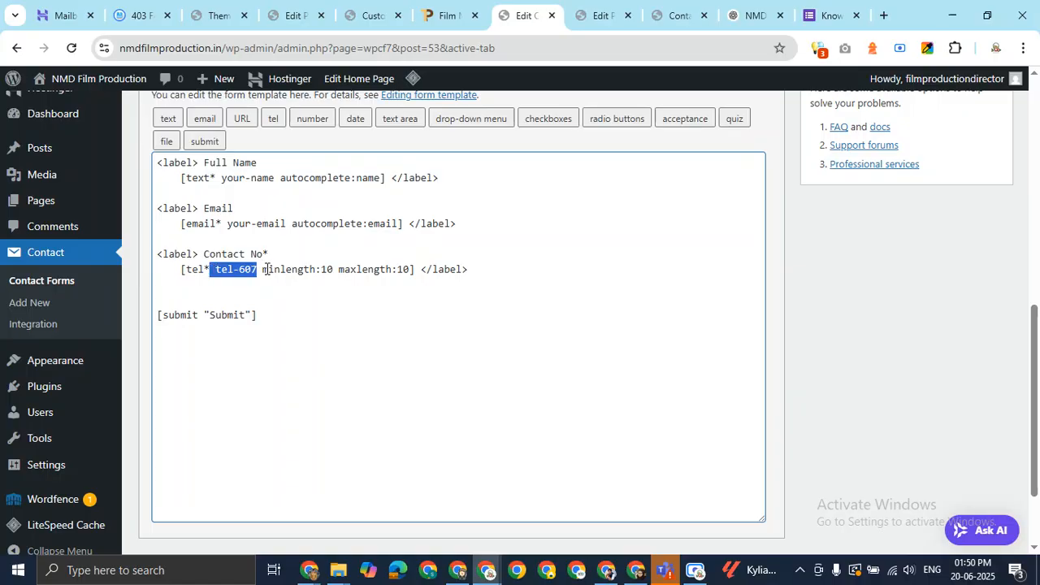
click(199, 269)
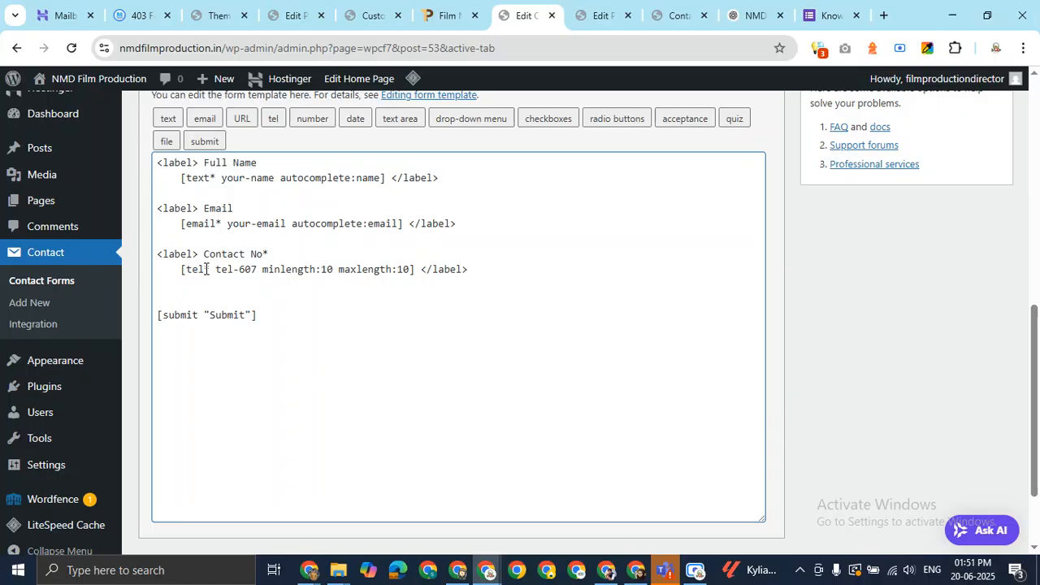
text(*)
scroll(383, 324, up, 1)
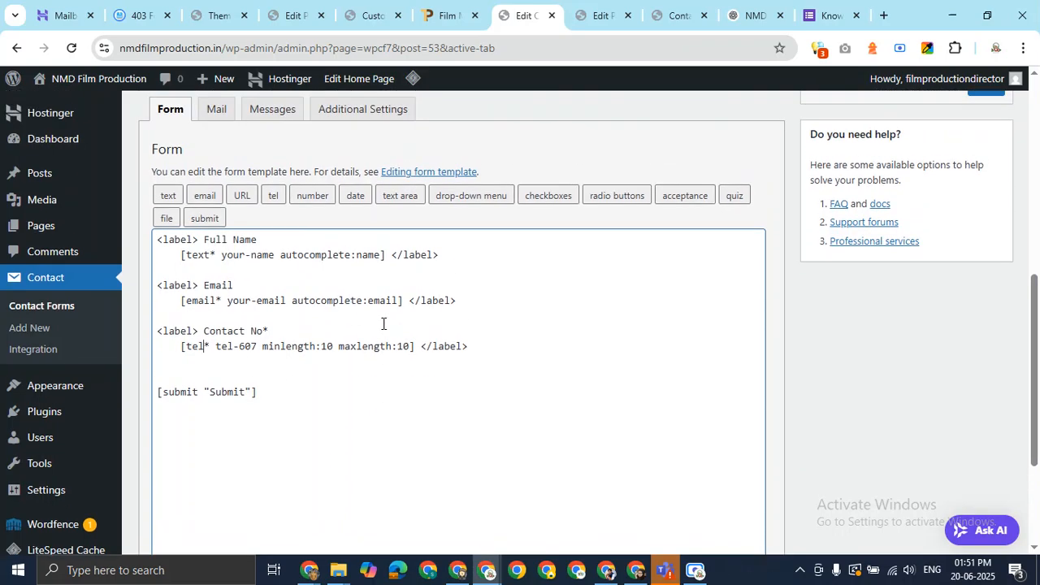
scroll(383, 324, down, 1)
scroll(383, 323, down, 2)
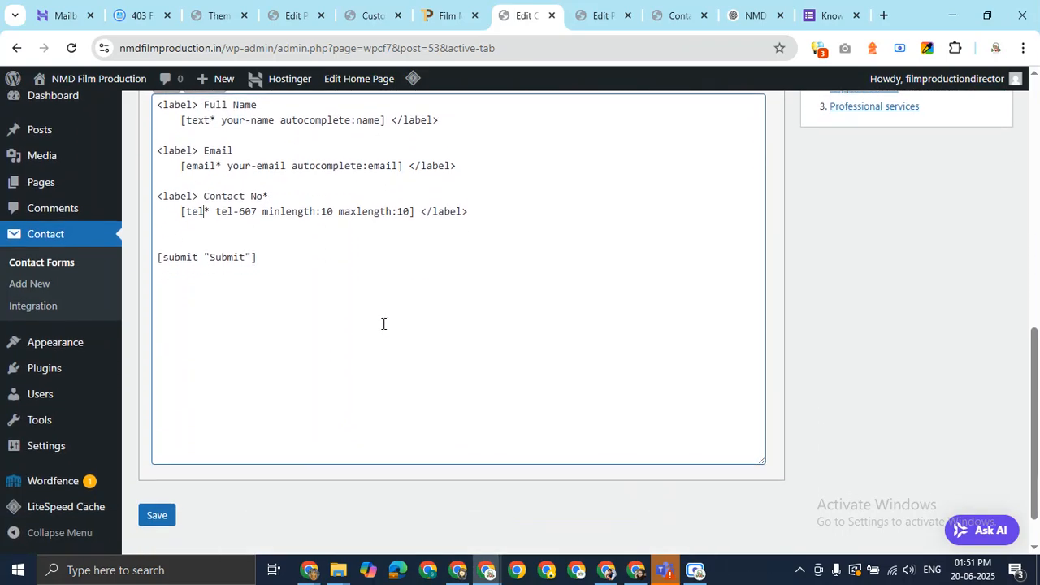
click(155, 518)
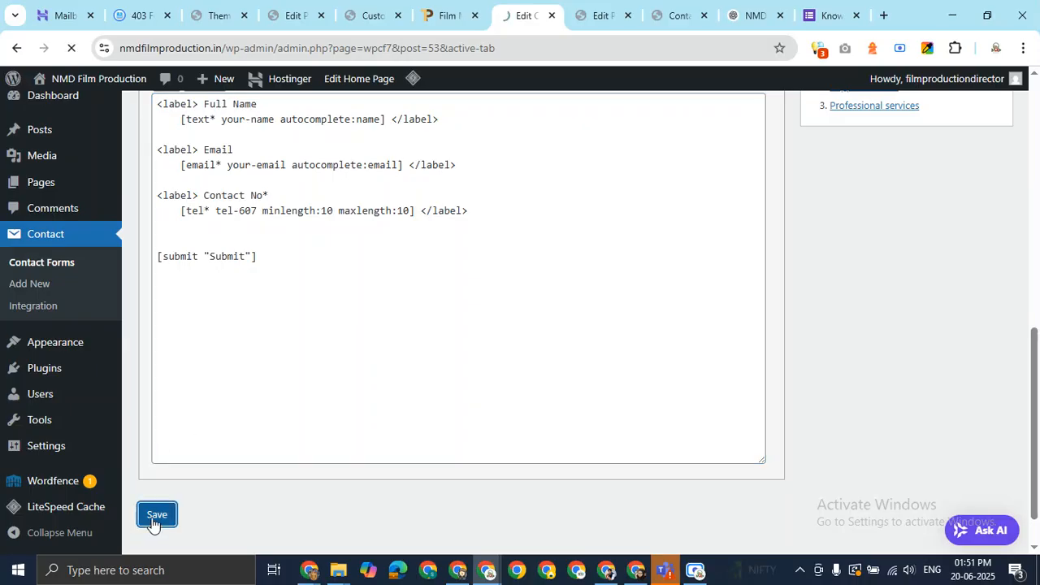
Reload the live Contact Us page and inspect the form's Full Name field
click(678, 18)
key(F5)
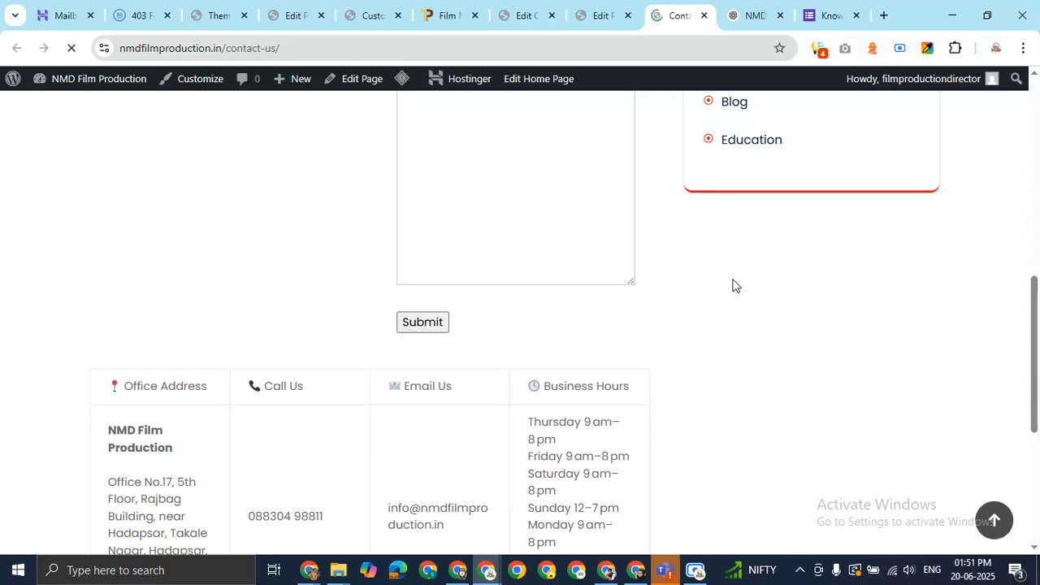
scroll(703, 286, up, 4)
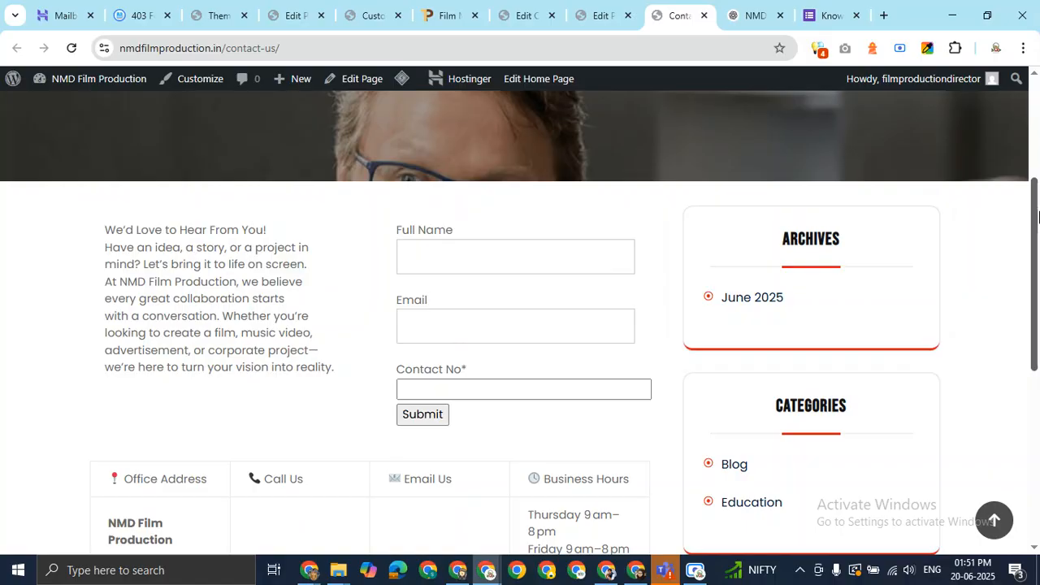
scroll(1038, 216, down, 1)
click(429, 202)
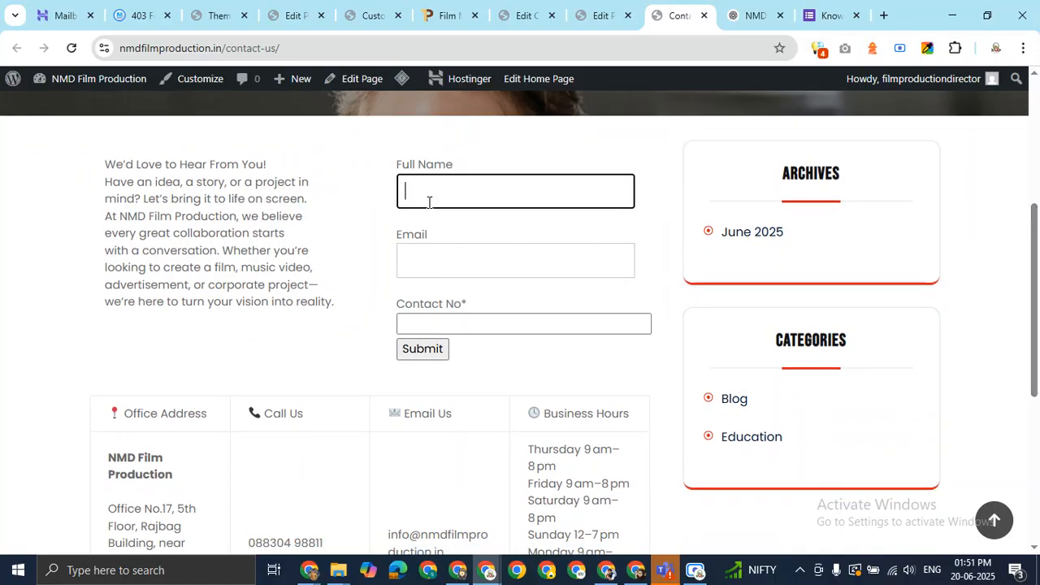
right_click(429, 203)
key(Escape)
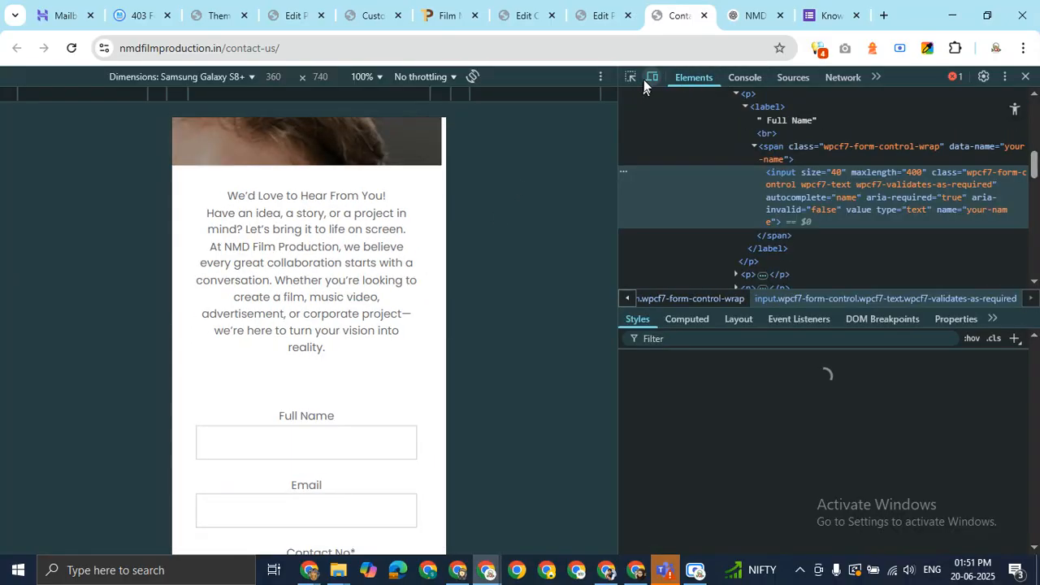
Turn off the device toolbar and dock DevTools along the bottom
click(651, 77)
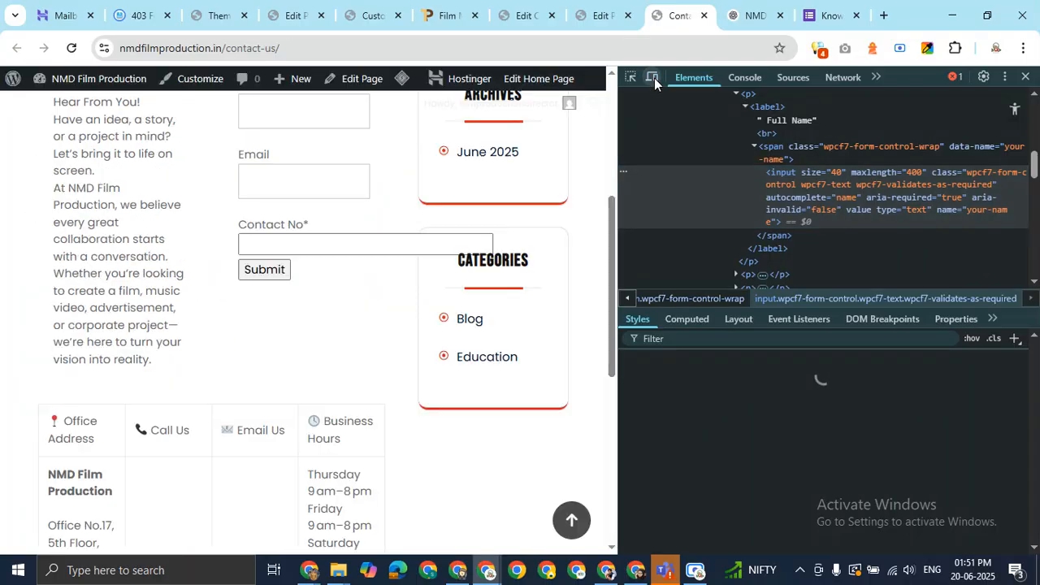
click(1005, 77)
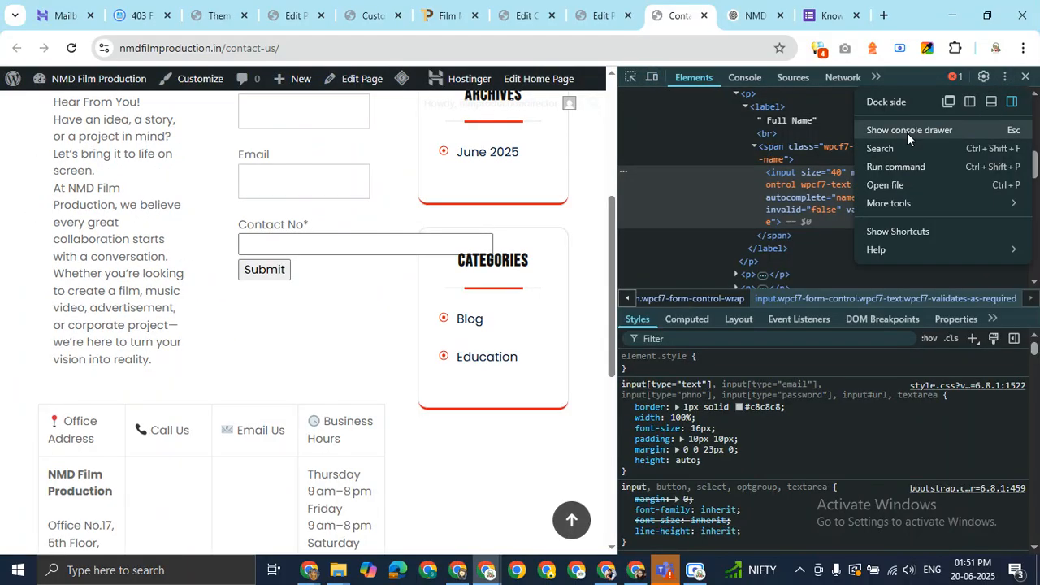
click(990, 100)
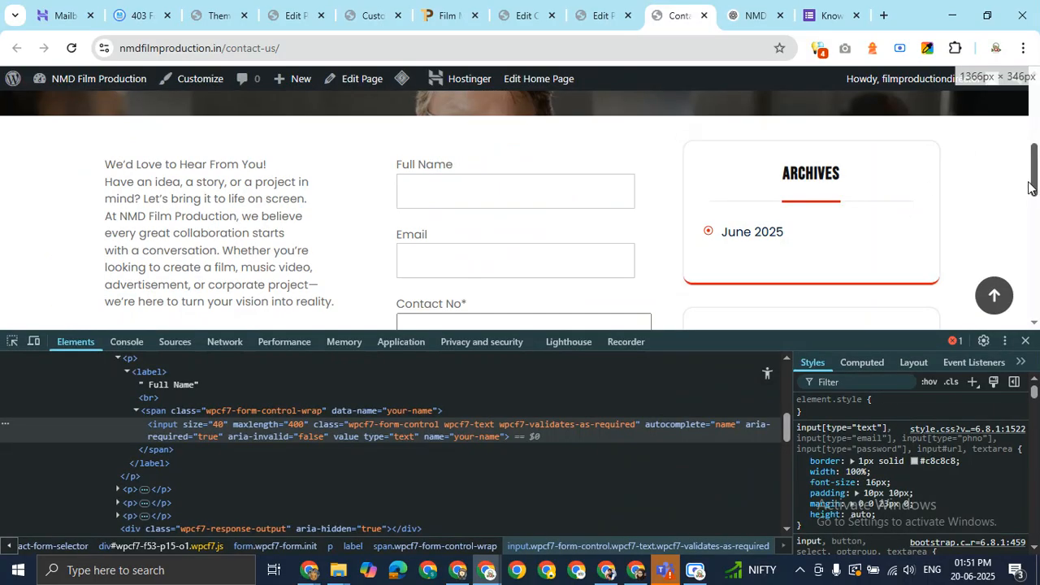
drag(1035, 177, 1035, 191)
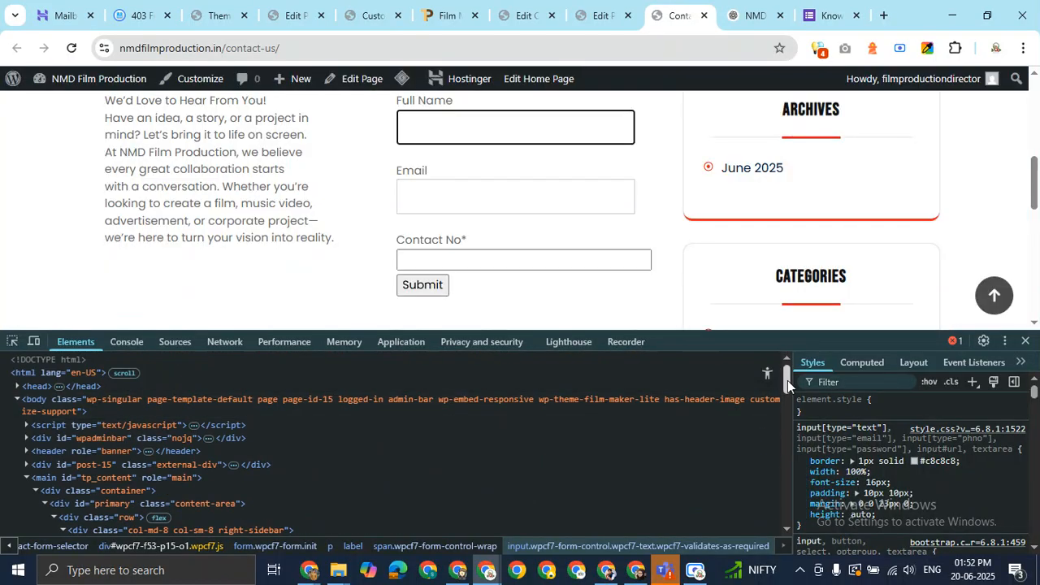
drag(788, 380, 797, 411)
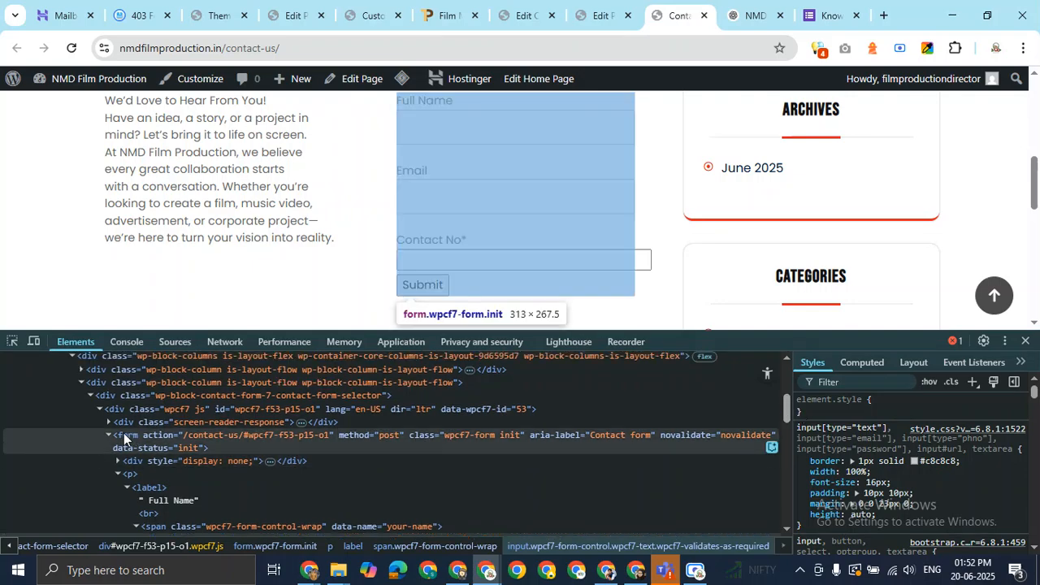
Open the form element as editable HTML, select and copy all of it, then close DevTools
click(109, 436)
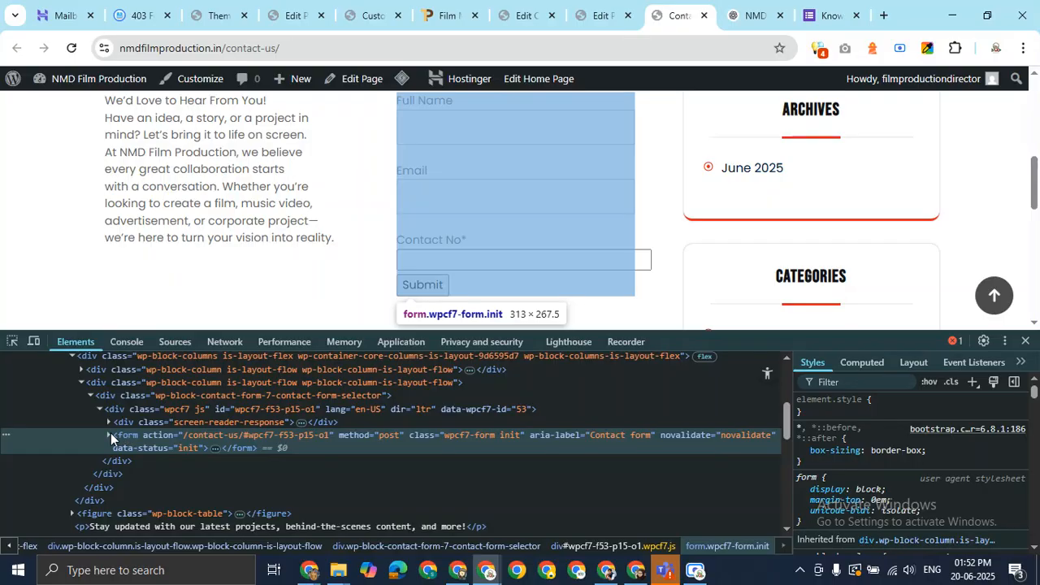
click(111, 435)
right_click(128, 433)
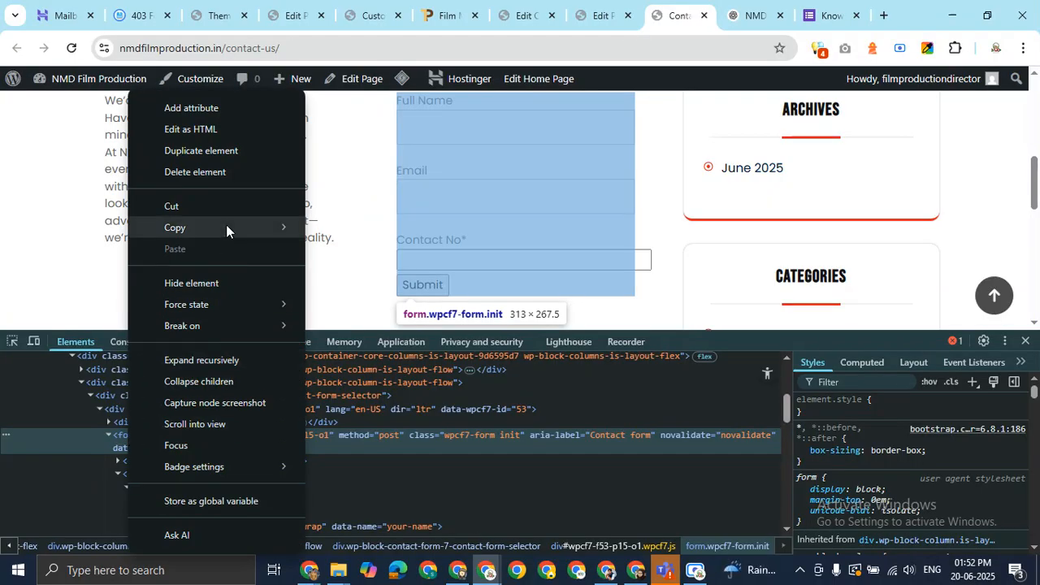
click(215, 137)
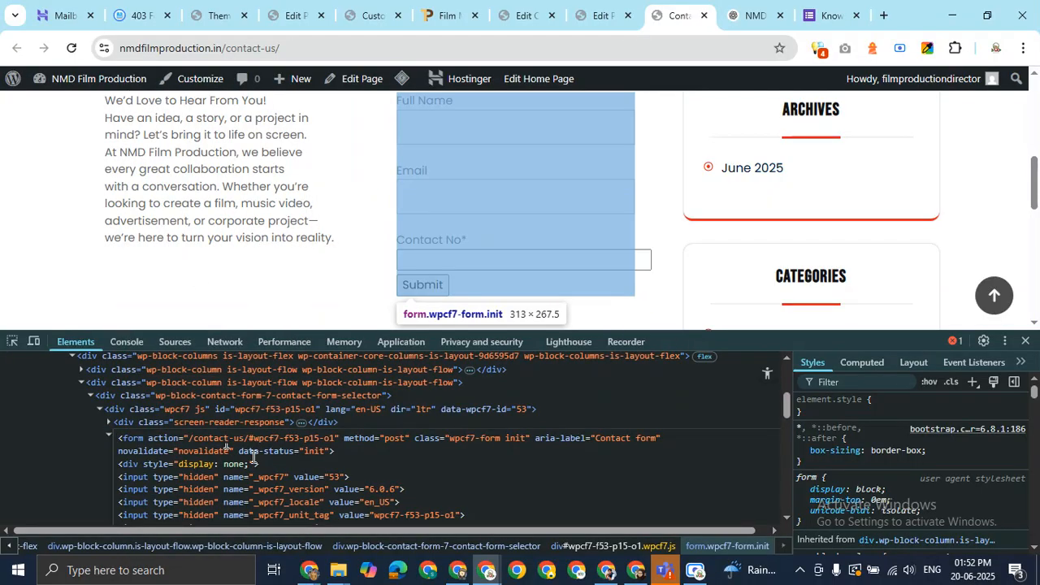
key(ctrl+a)
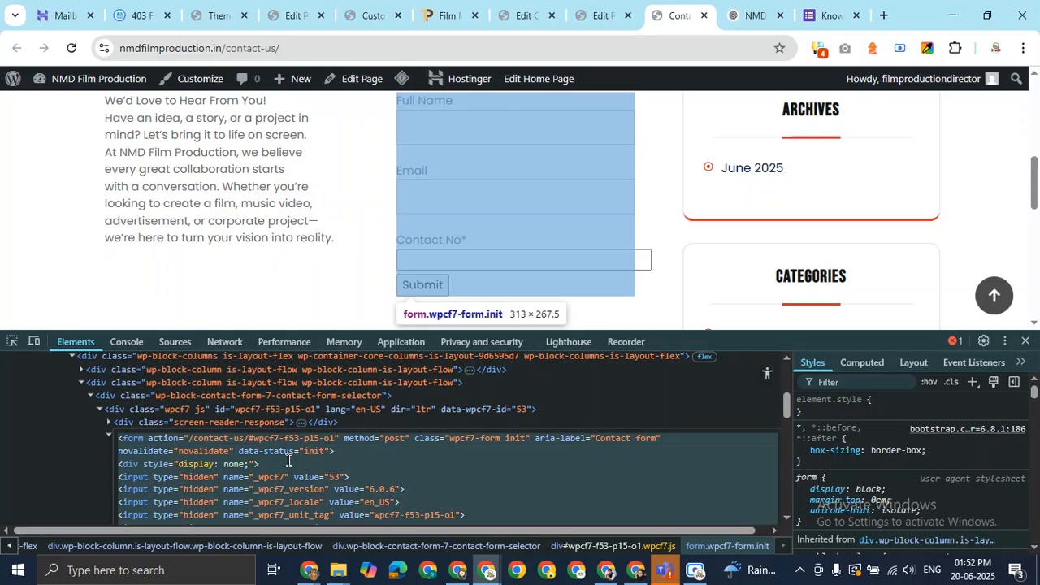
click(1026, 341)
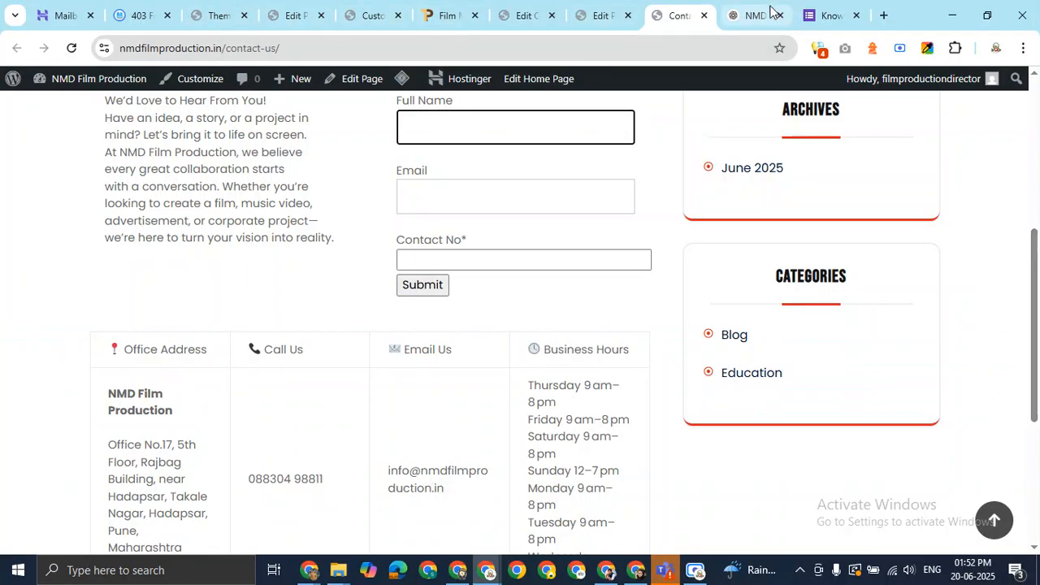
In a new ChatGPT chat, request uniform field CSS in a <style> tag, pasting the form HTML
click(768, 14)
click(97, 134)
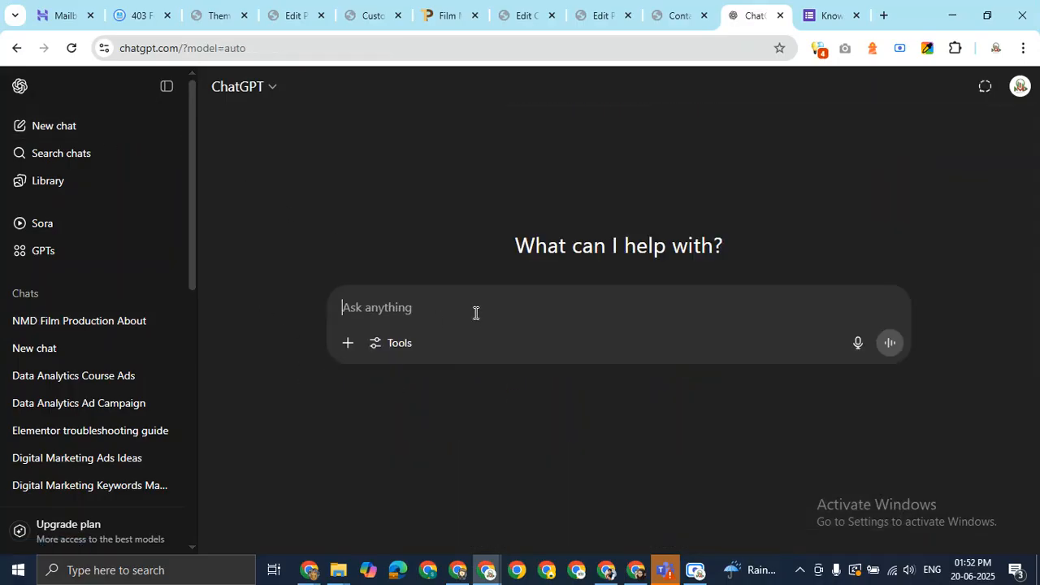
text(write )
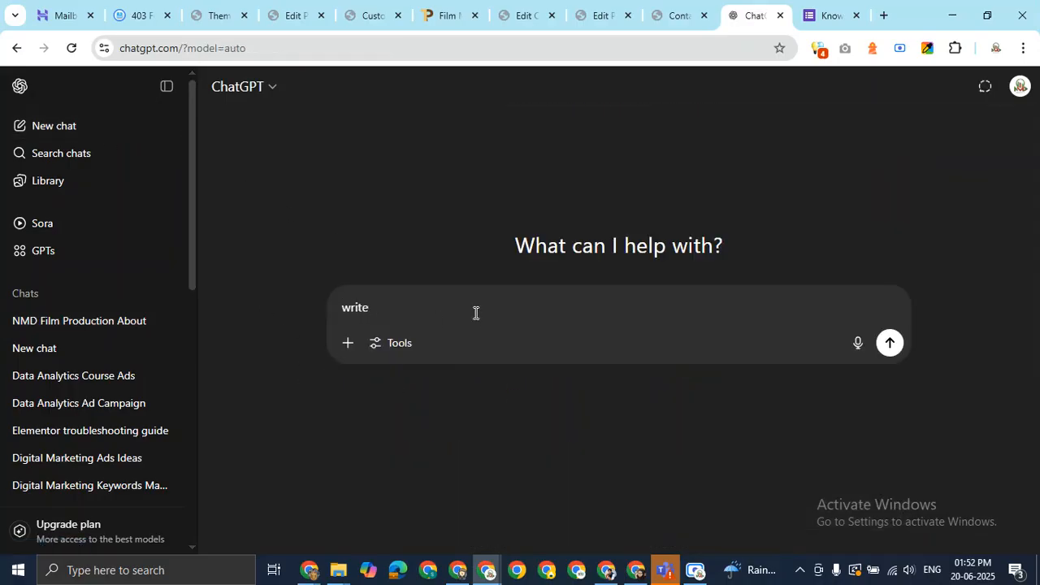
text(proper css which I can use for)
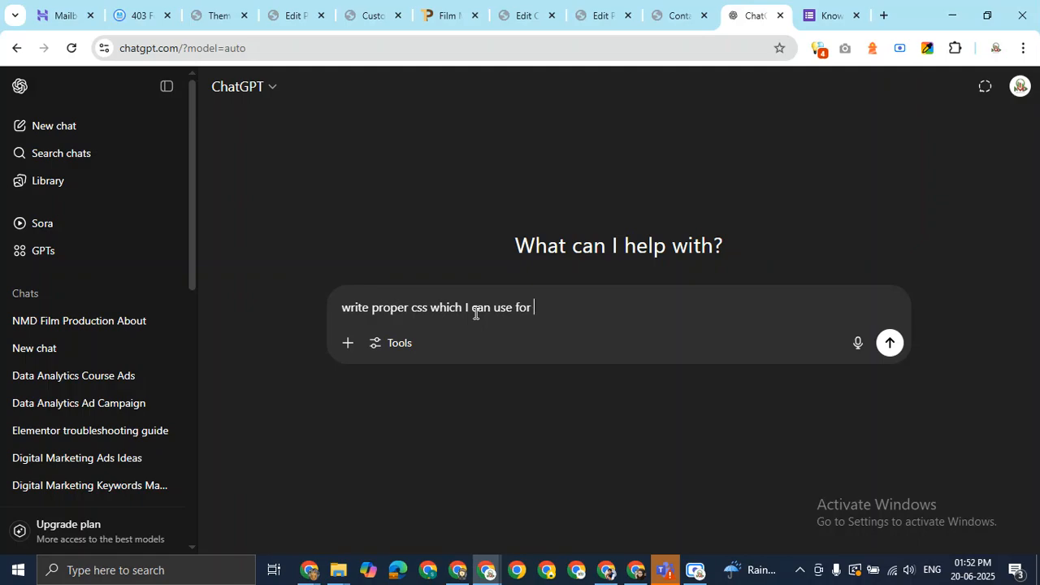
text(this form code. all fields)
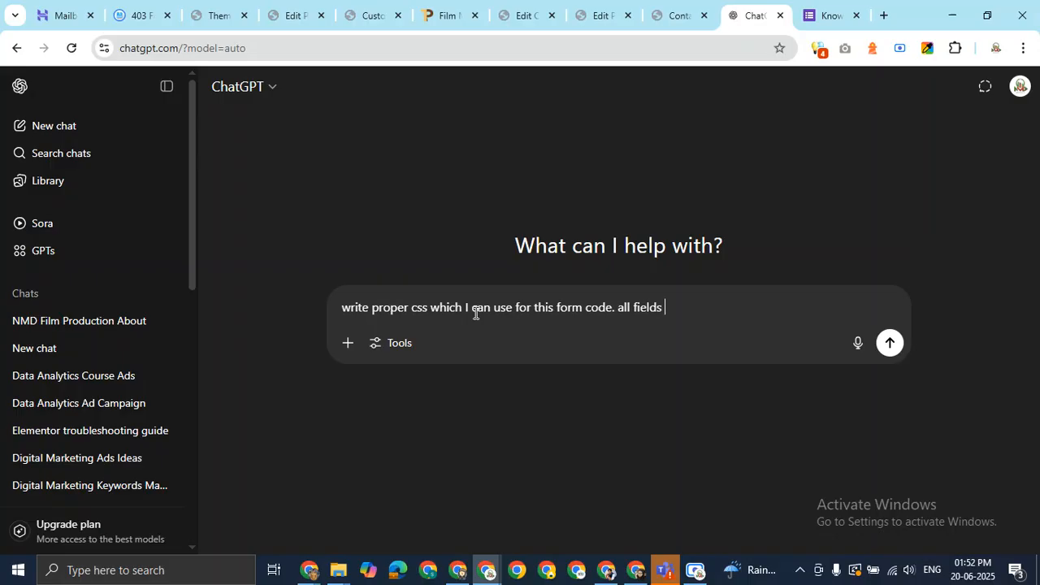
text(oul)
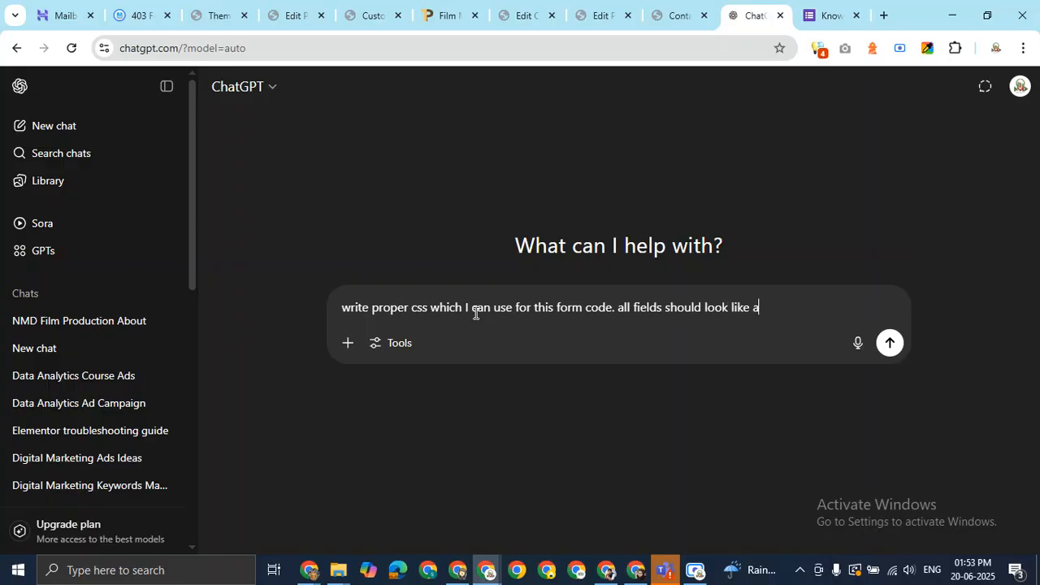
text(d look like same. write proper css f)
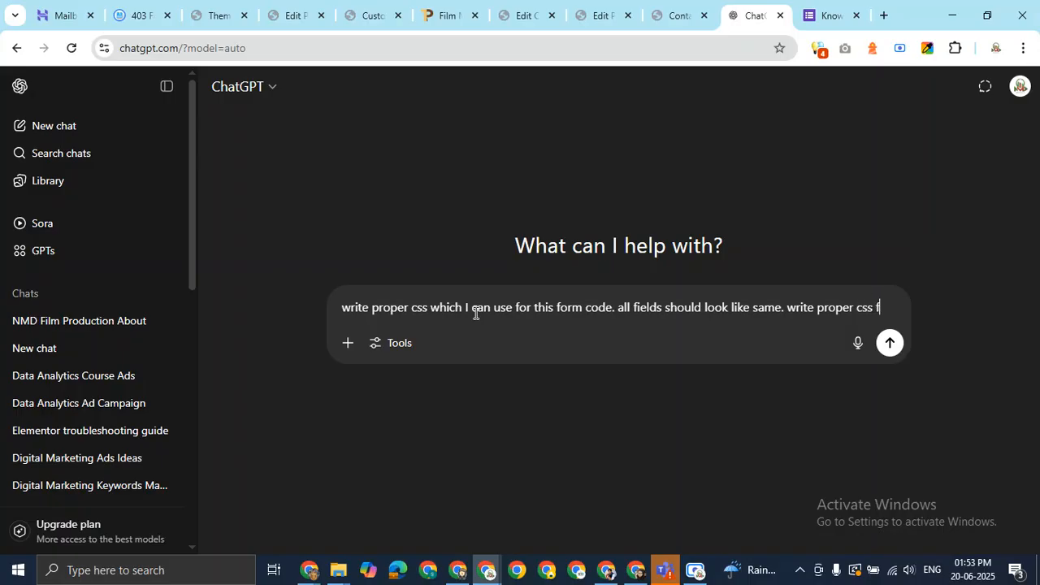
text(this)
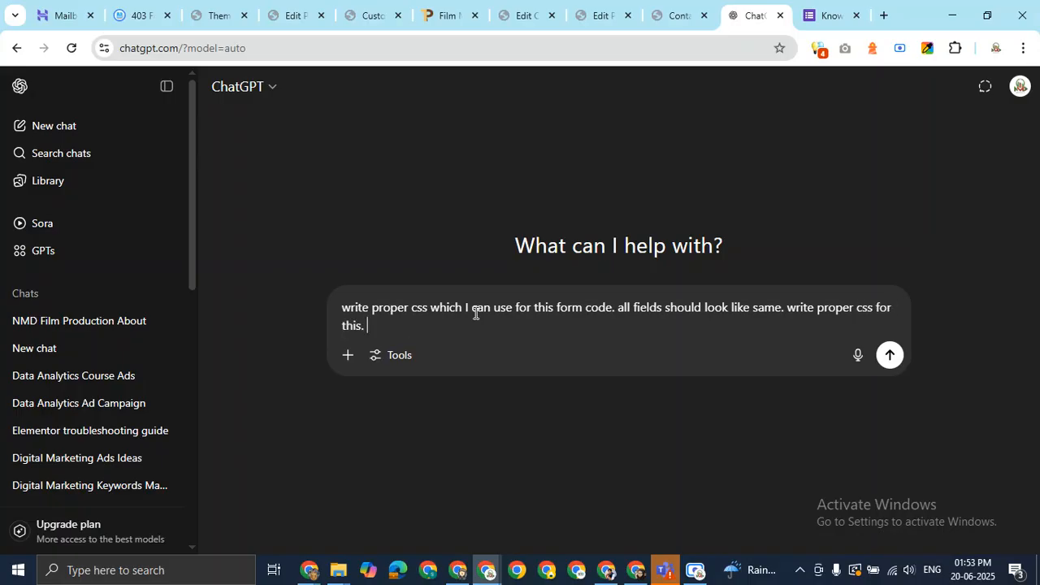
text(. provide m)
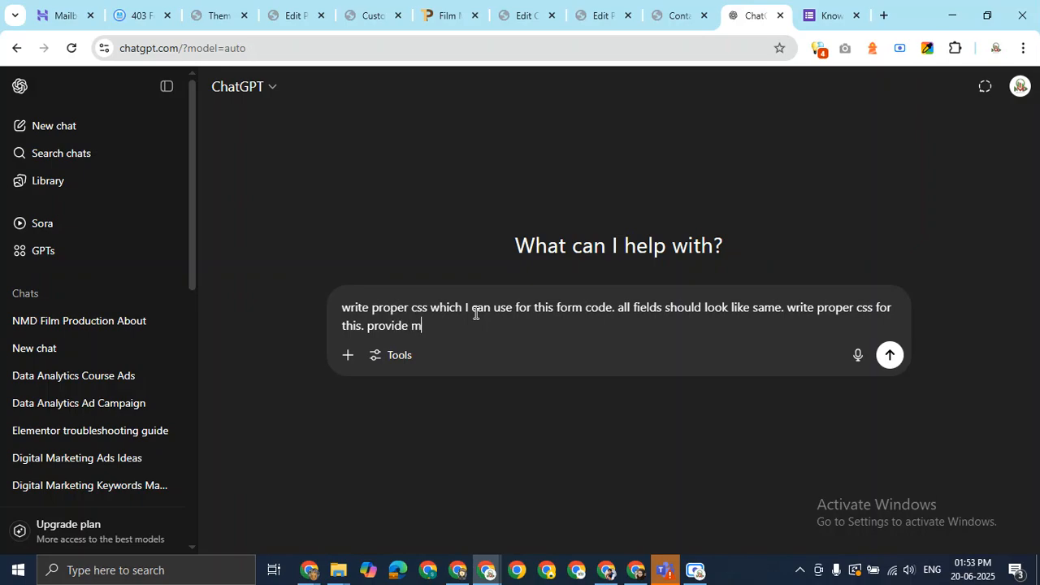
text(e css in <style> tag.)
key(ctrl+v)
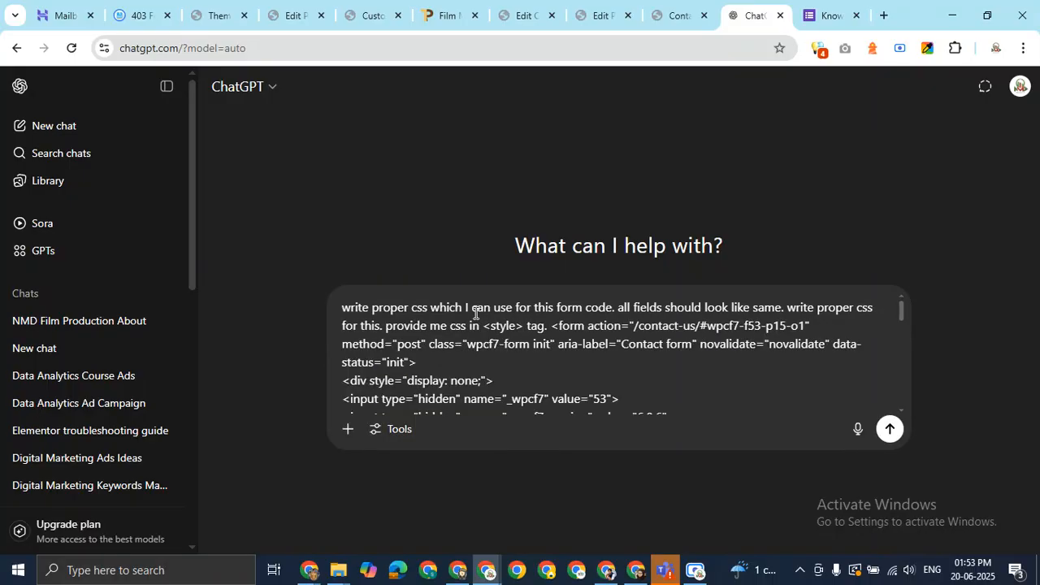
key(Return)
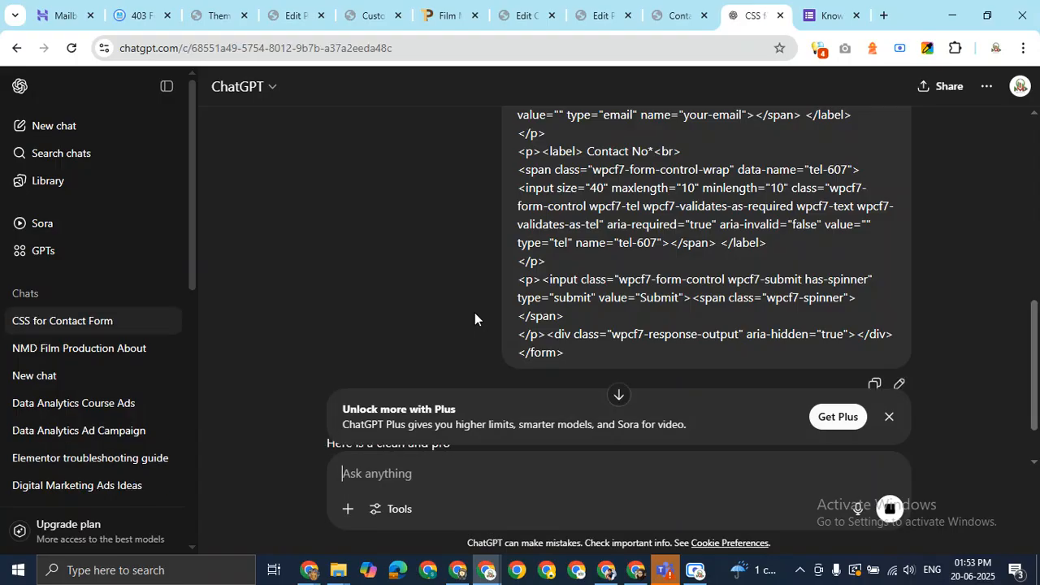
Copy ChatGPT's generated <style> CSS block and return to the WordPress Contact Us editor
click(889, 416)
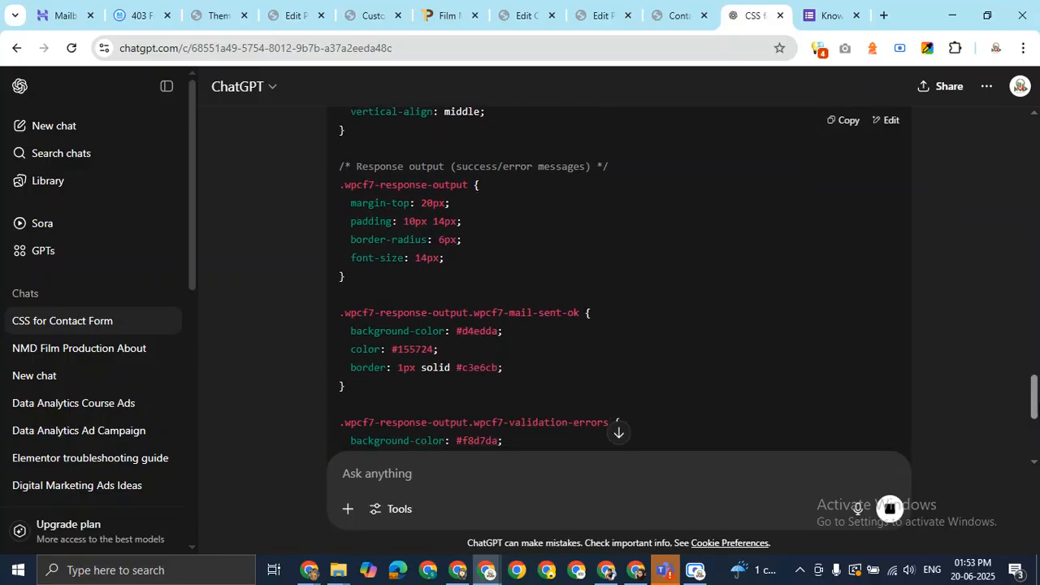
drag(1034, 405, 1035, 419)
drag(421, 330, 350, 292)
right_click(358, 304)
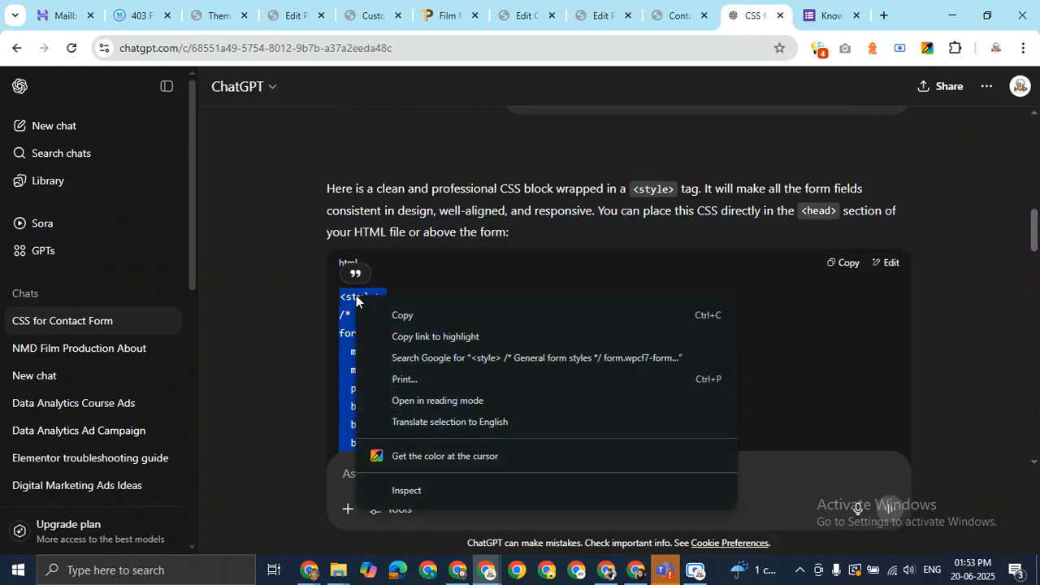
click(394, 319)
right_click(376, 307)
click(406, 316)
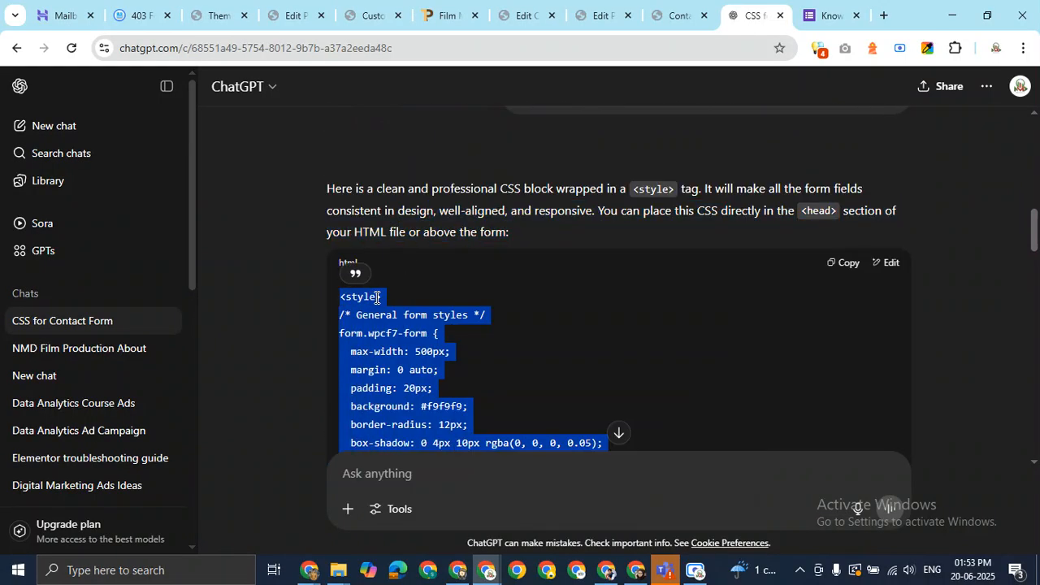
right_click(377, 307)
click(404, 317)
right_click(398, 322)
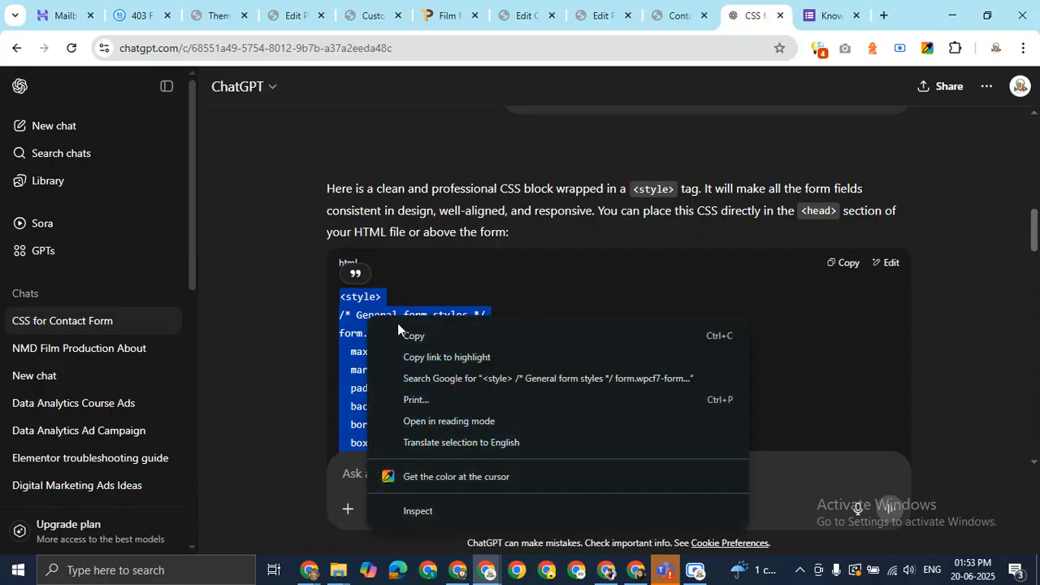
click(406, 334)
click(642, 12)
click(603, 13)
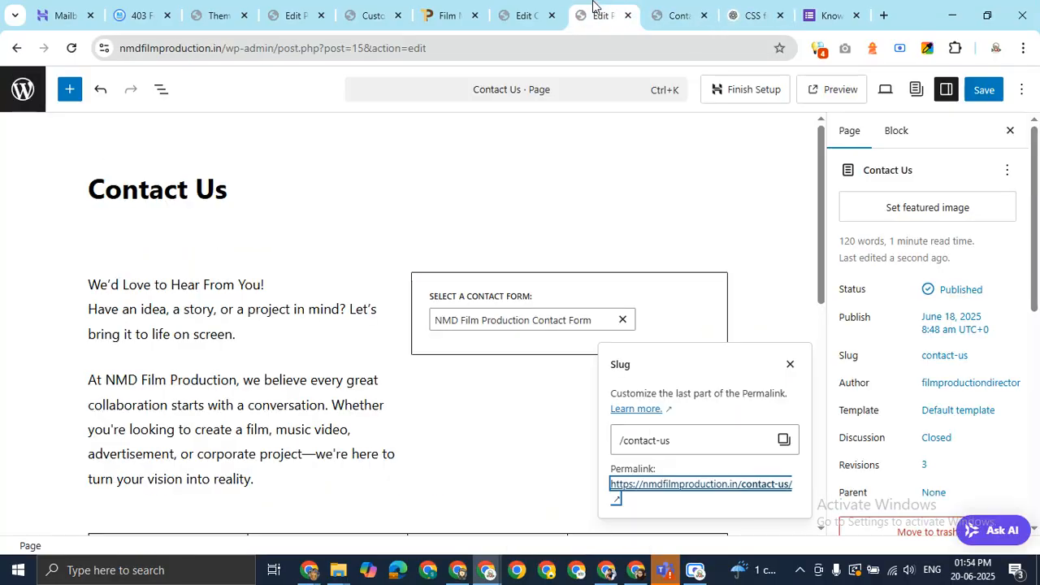
Paste the CSS below [submit] in the contact form template and save the form
click(530, 13)
scroll(452, 375, down, 8)
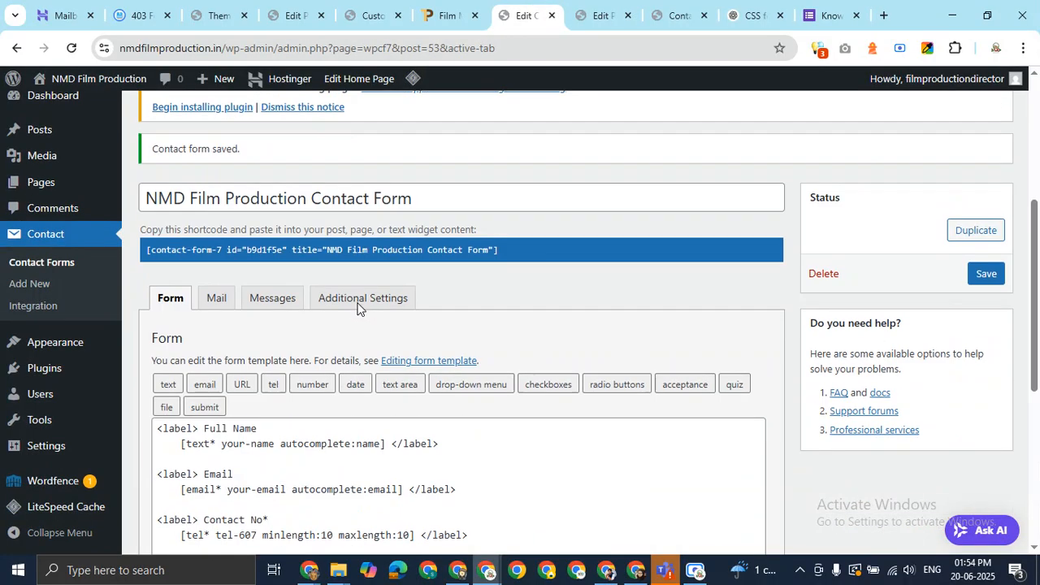
scroll(353, 308, up, 4)
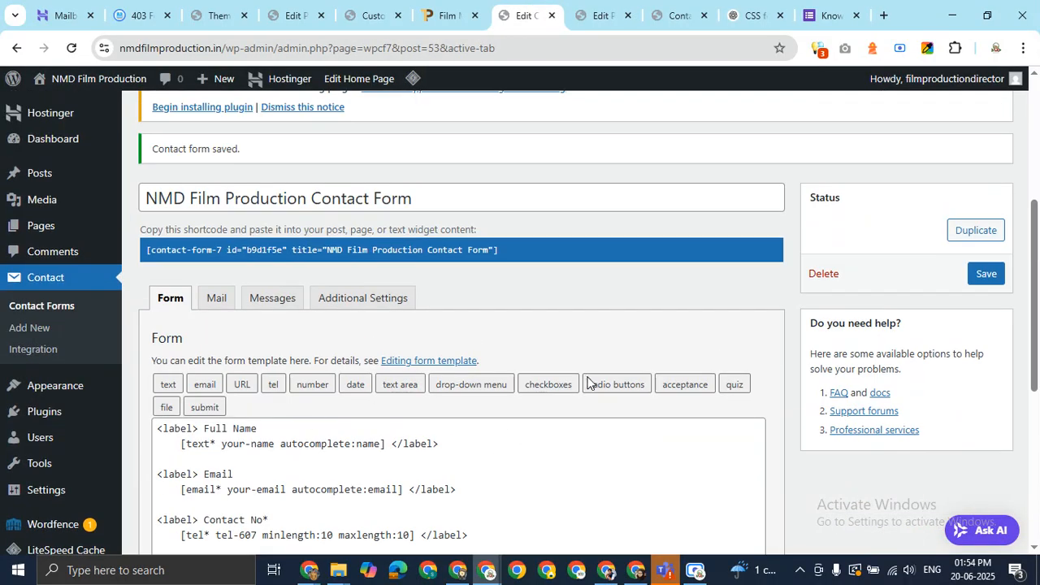
scroll(569, 397, down, 4)
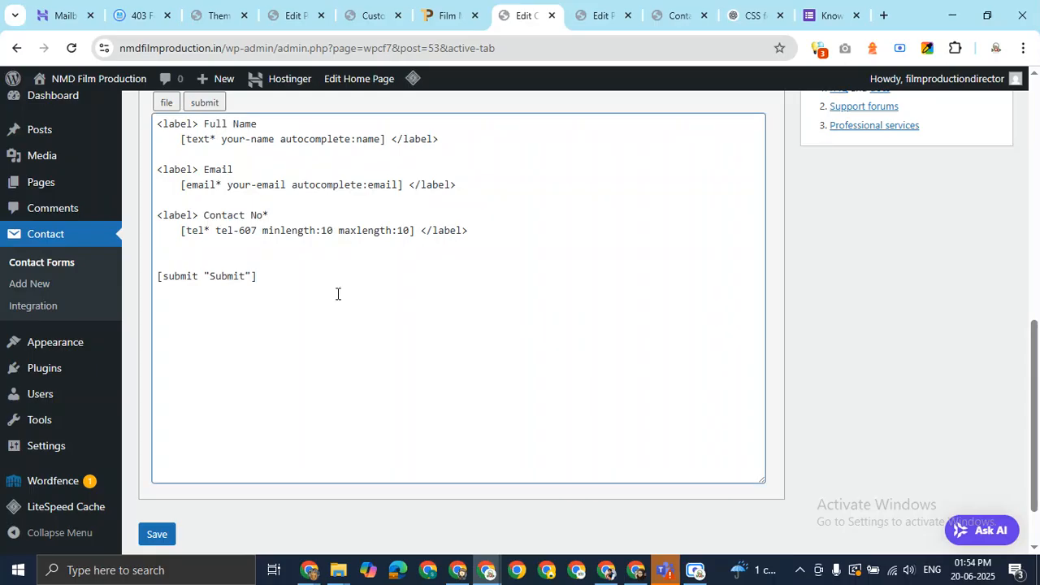
key(ctrl+v)
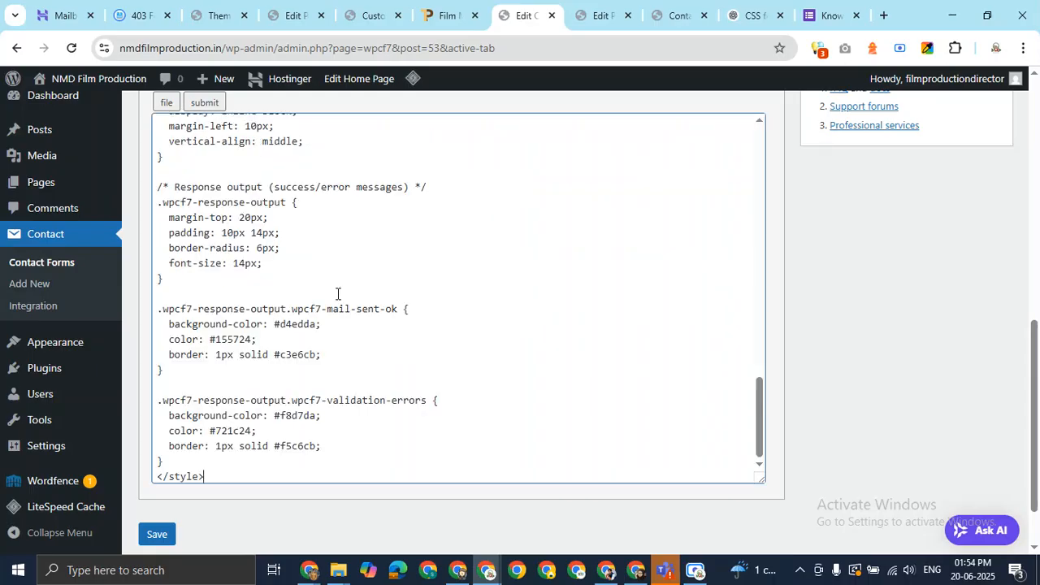
scroll(395, 264, up, 15)
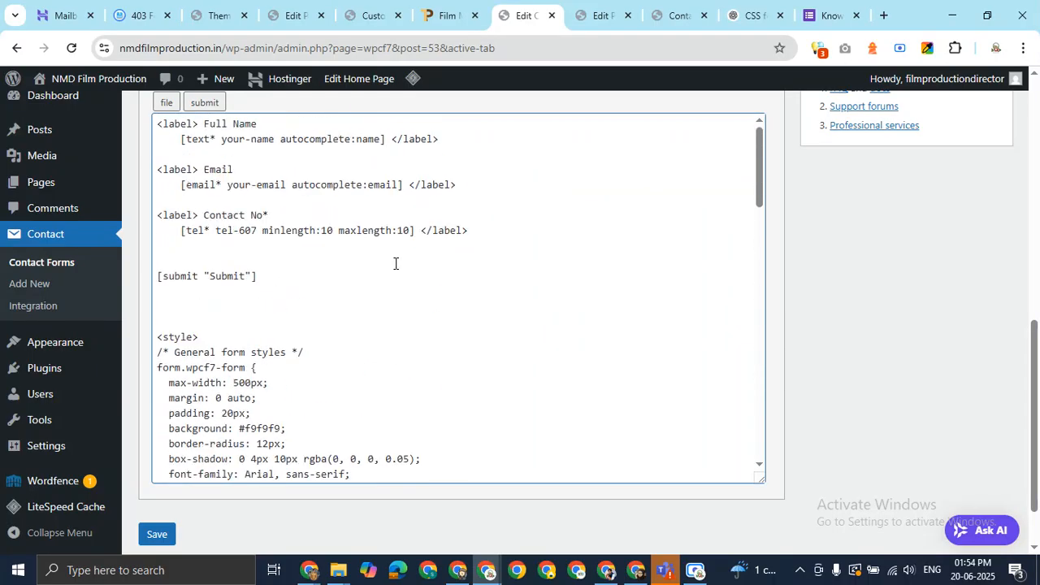
click(166, 540)
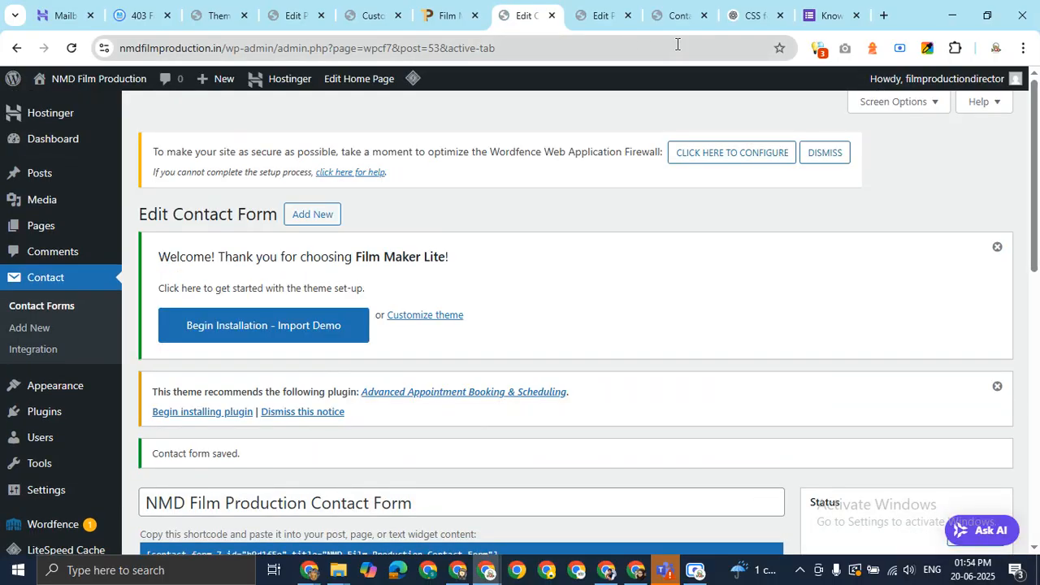
click(676, 16)
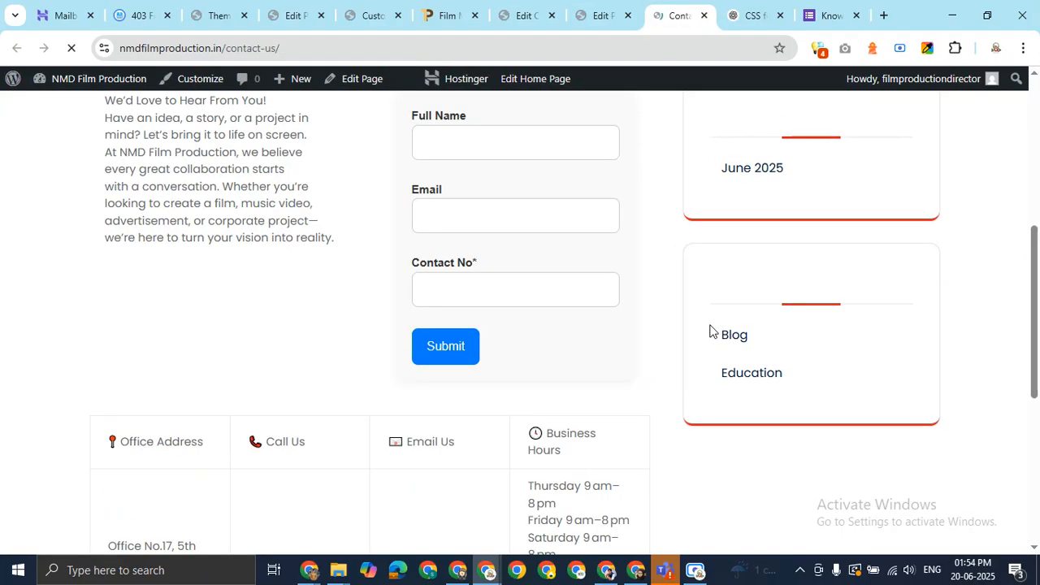
Review the restyled Full Name, Email and Contact No fields on the live Contact Us page
mouse_move(1038, 308)
mouse_down()
mouse_move(1039, 234)
mouse_move(1038, 290)
mouse_up()
click(455, 184)
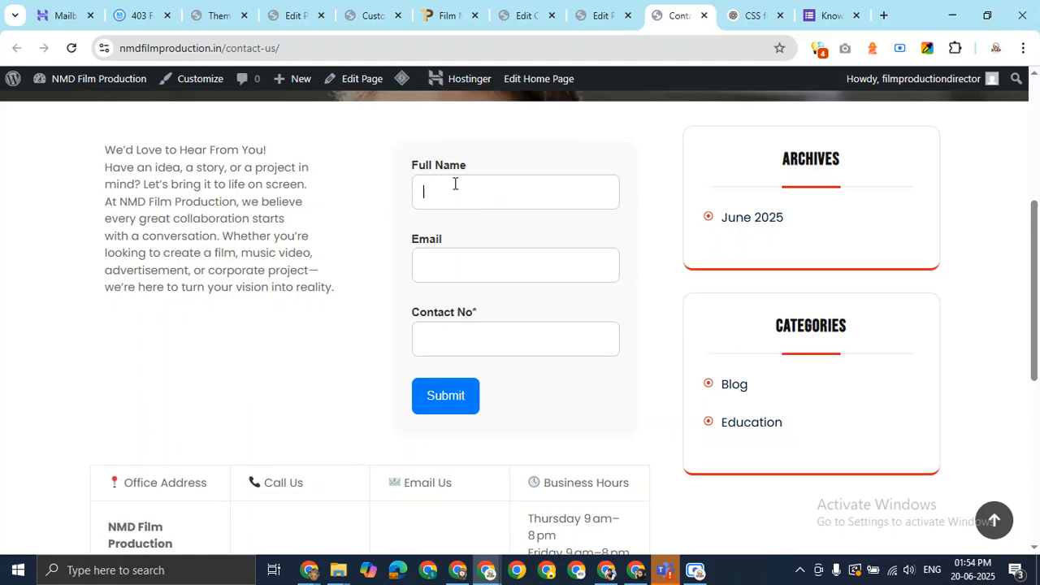
click(457, 265)
click(451, 345)
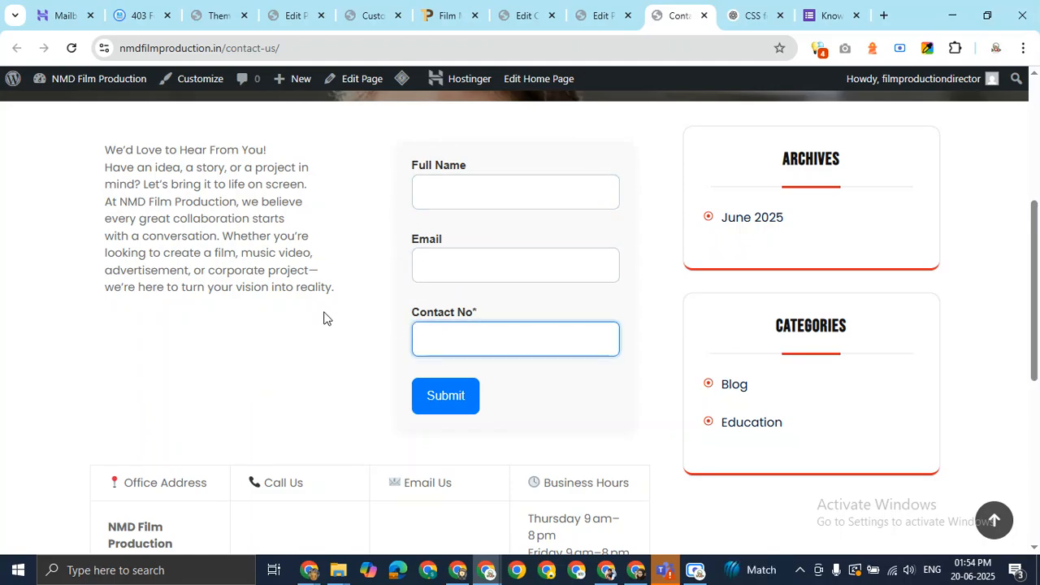
click(594, 8)
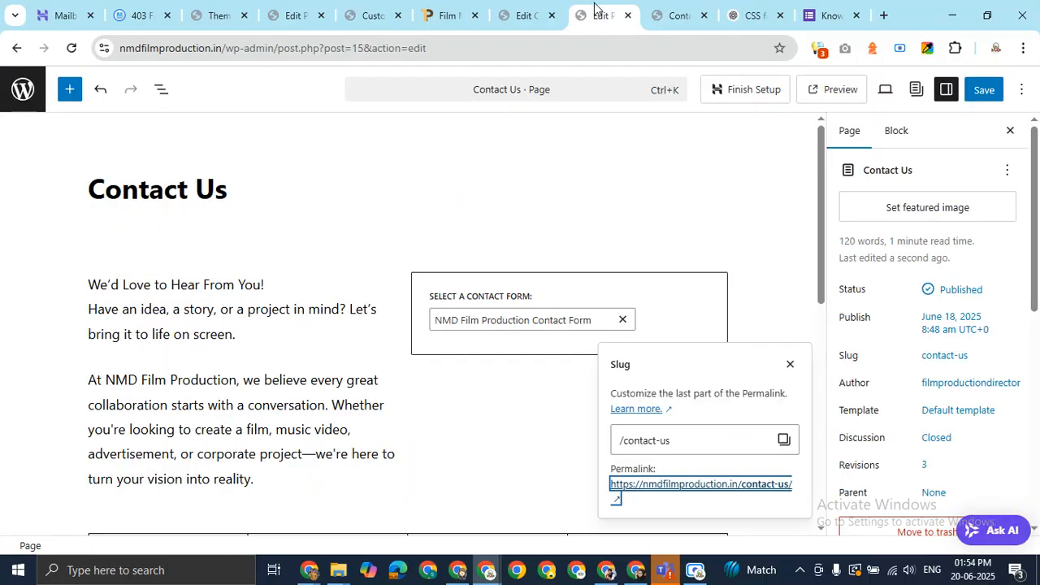
click(656, 8)
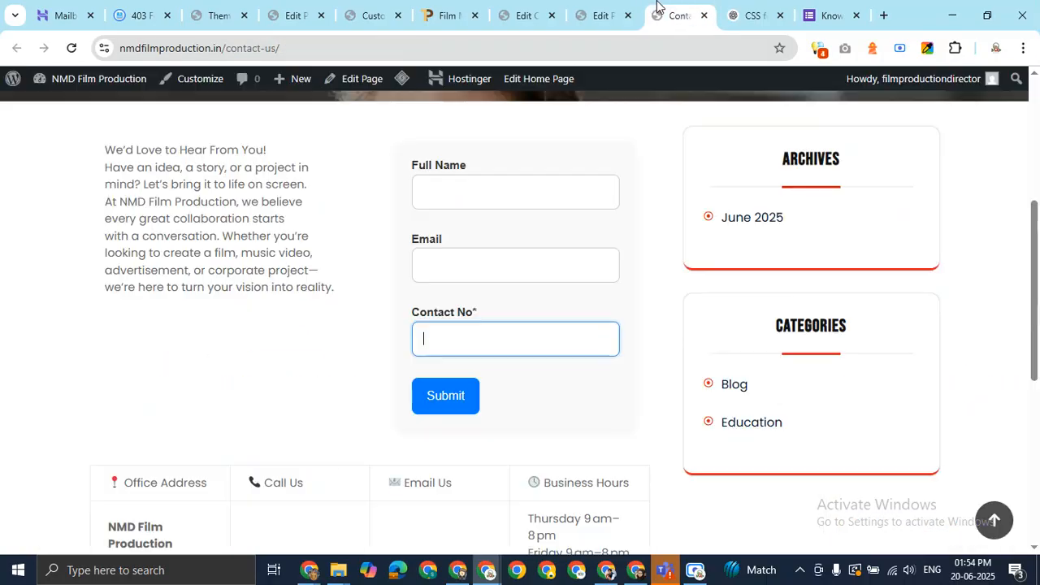
scroll(480, 309, down, 4)
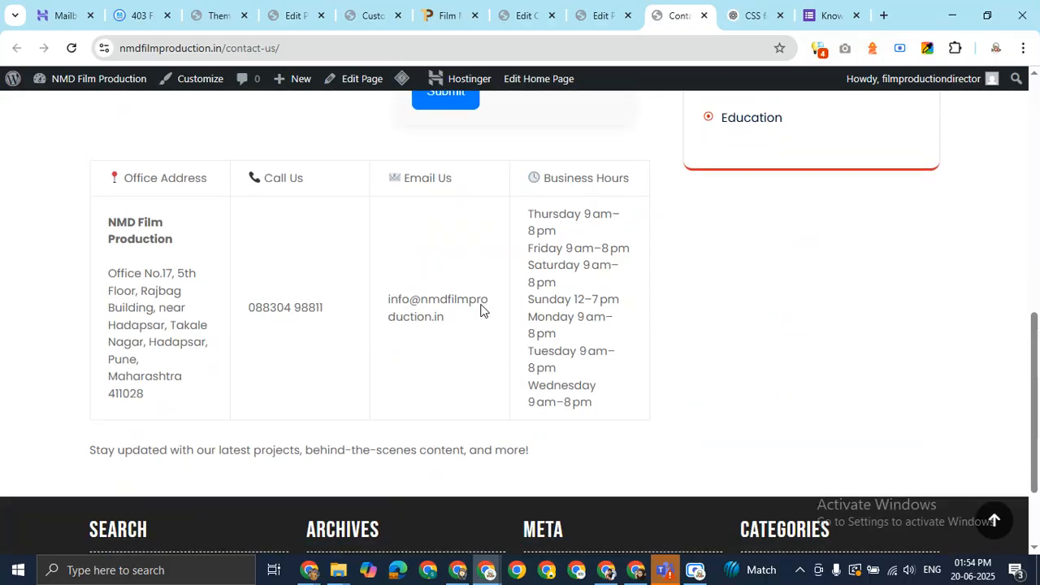
scroll(481, 310, up, 4)
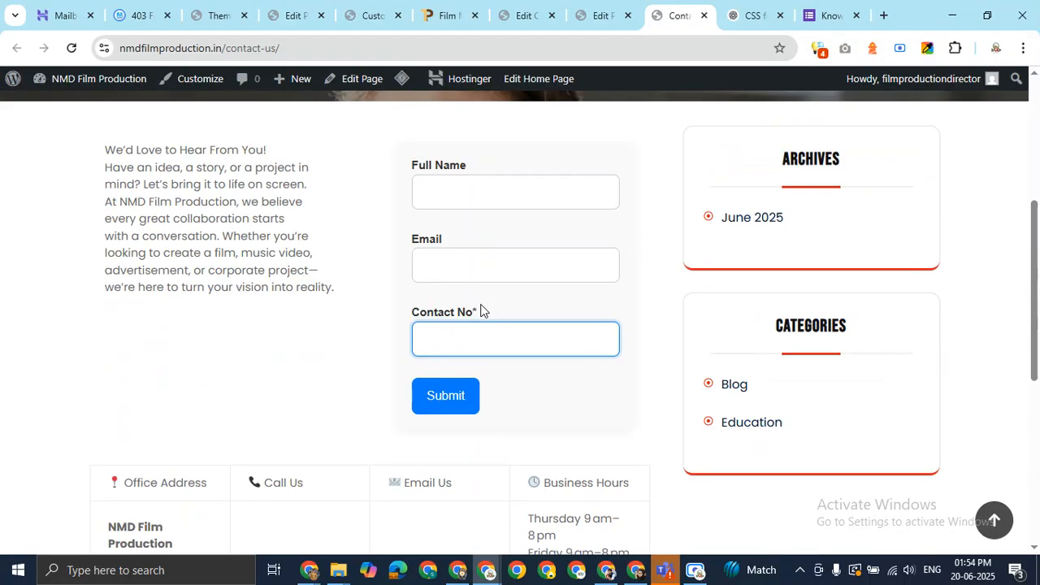
click(598, 11)
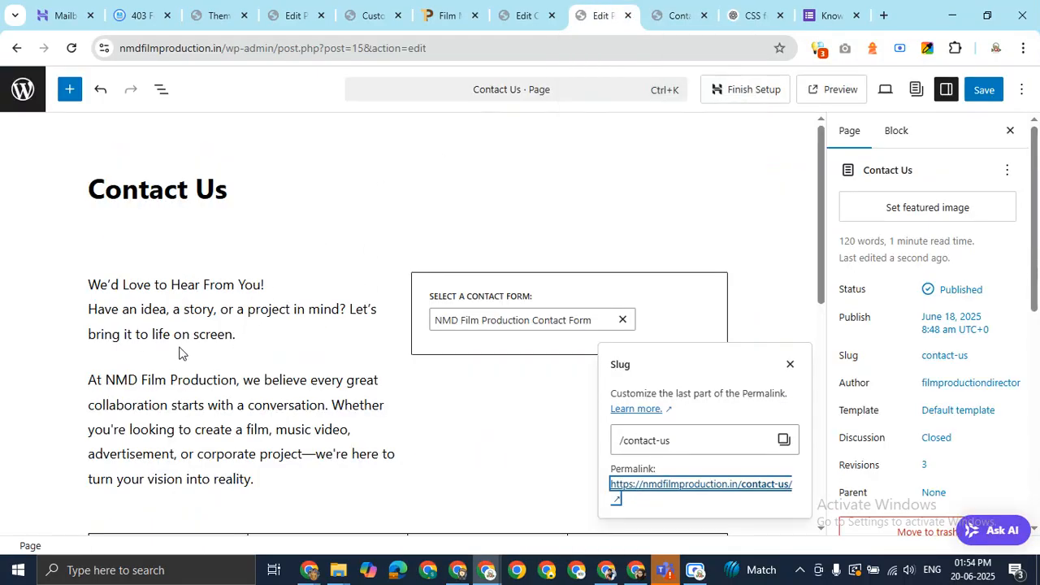
Insert a 20 px Spacer between the two intro paragraphs
click(248, 346)
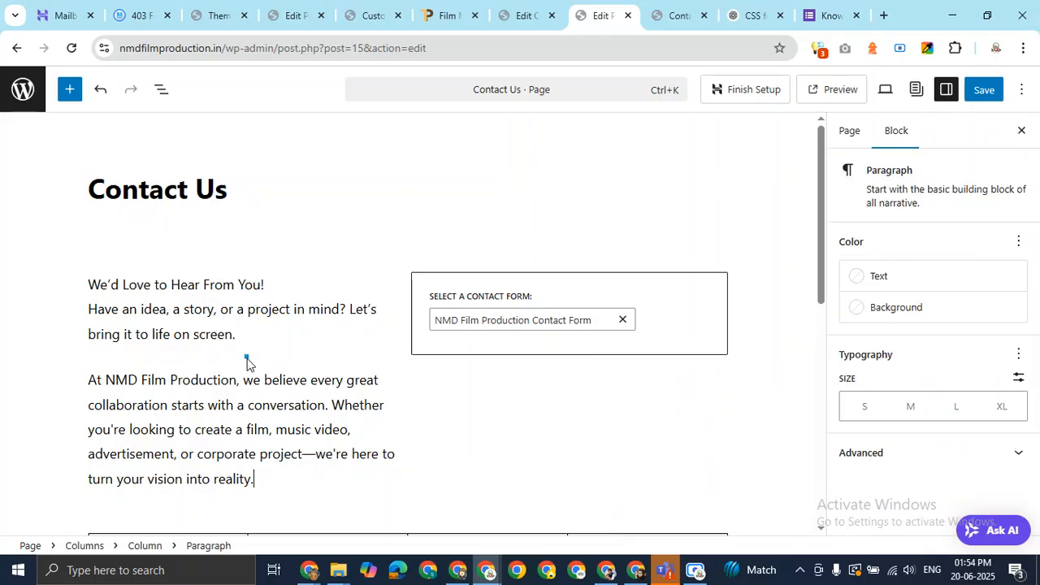
click(246, 358)
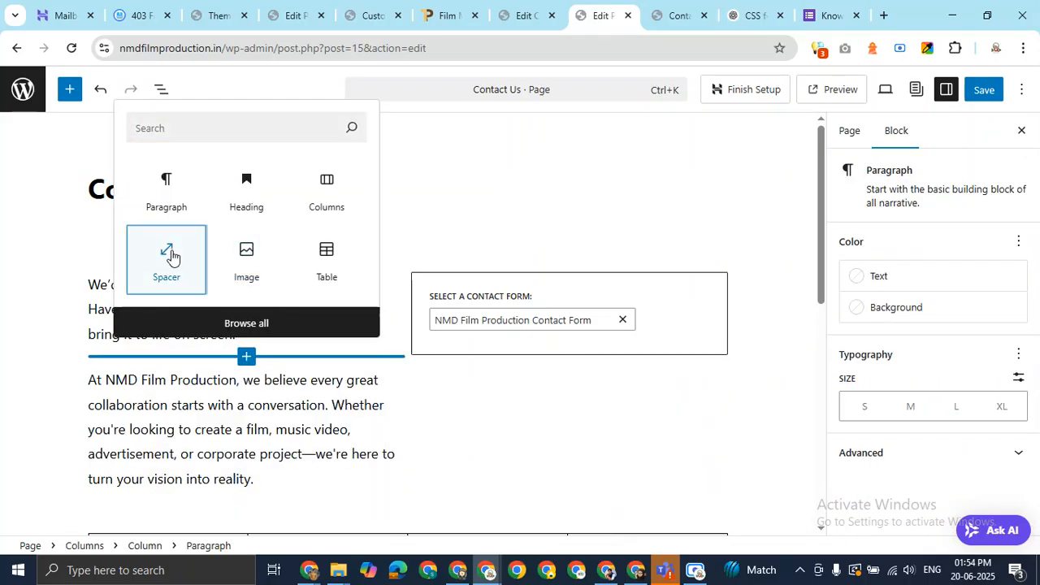
click(170, 258)
drag(247, 443, 245, 405)
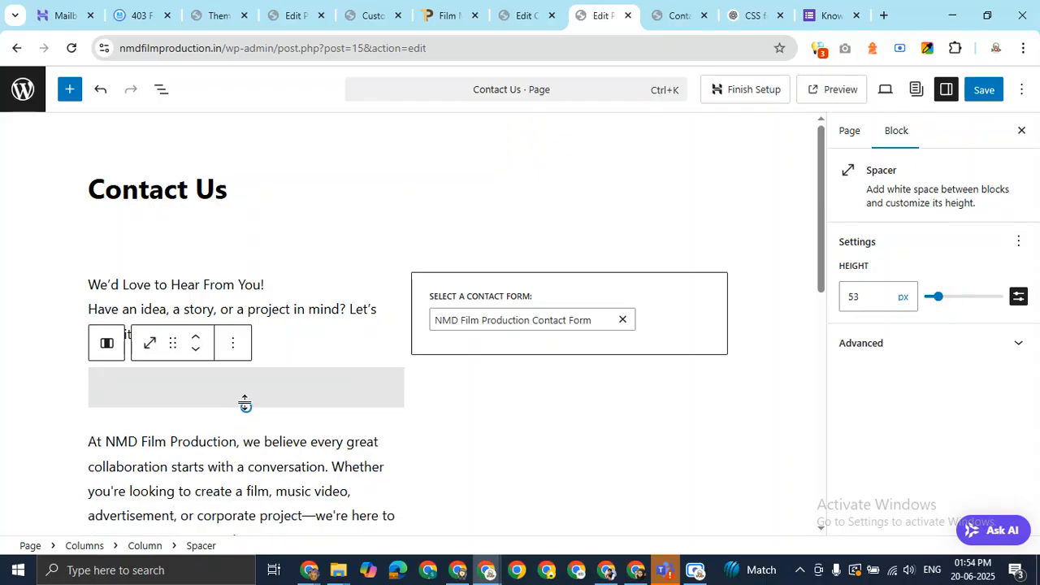
click(870, 296)
key(BackSpace)
key(BackSpace)
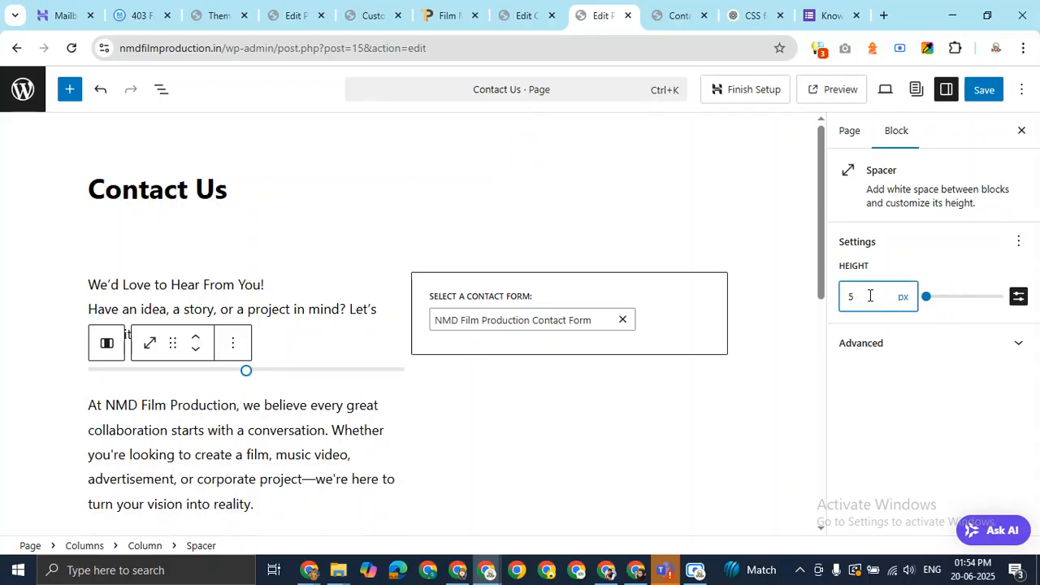
text(20)
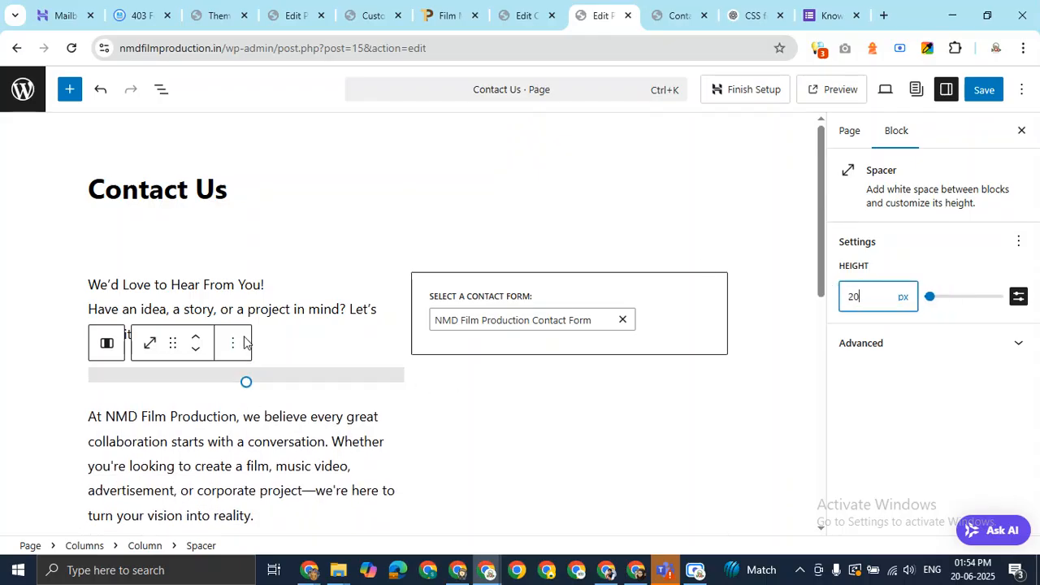
scroll(248, 342, down, 4)
drag(819, 316, 821, 236)
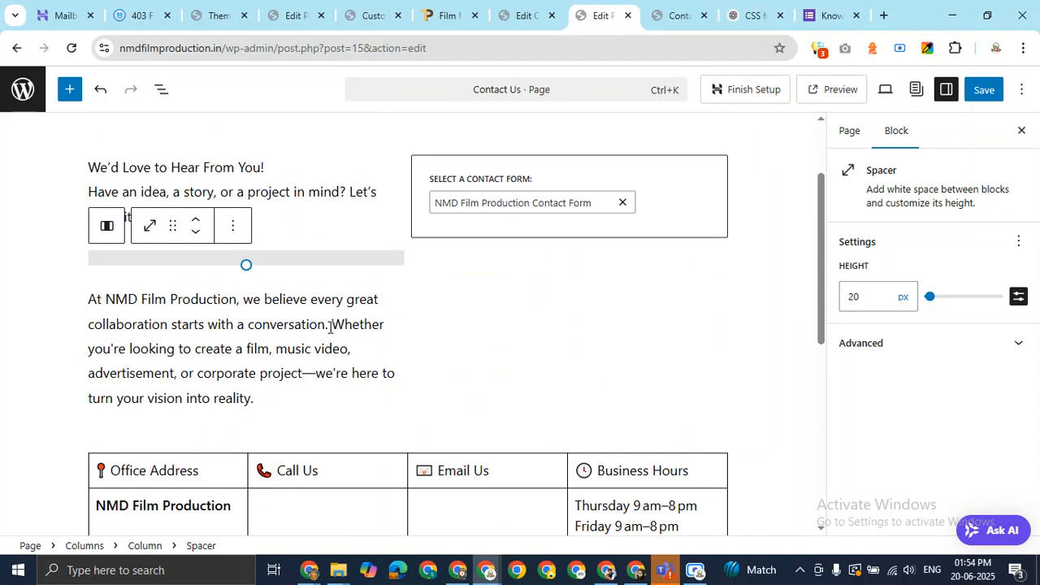
Split the intro paragraph so the sentence starting 'Whether' becomes its own block
click(330, 325)
key(Right)
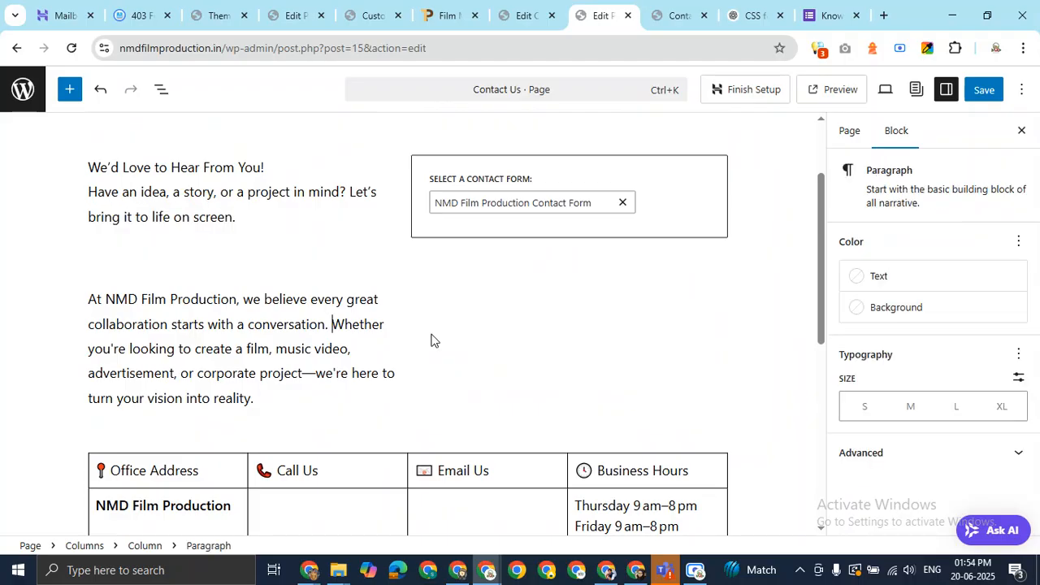
key(Return)
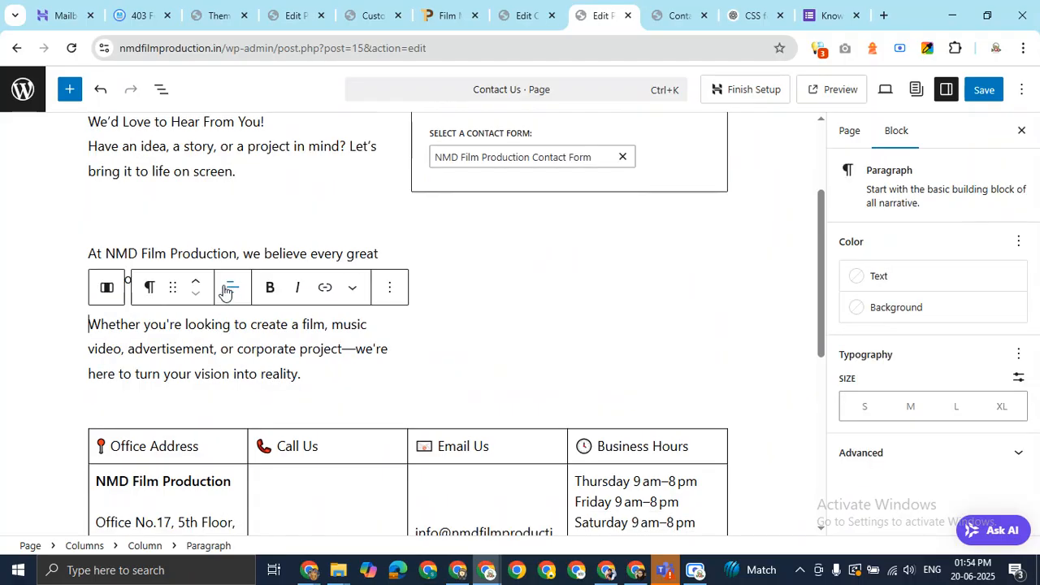
click(474, 279)
Add a 20 px Spacer above the 'Whether' paragraph and save the page
click(246, 302)
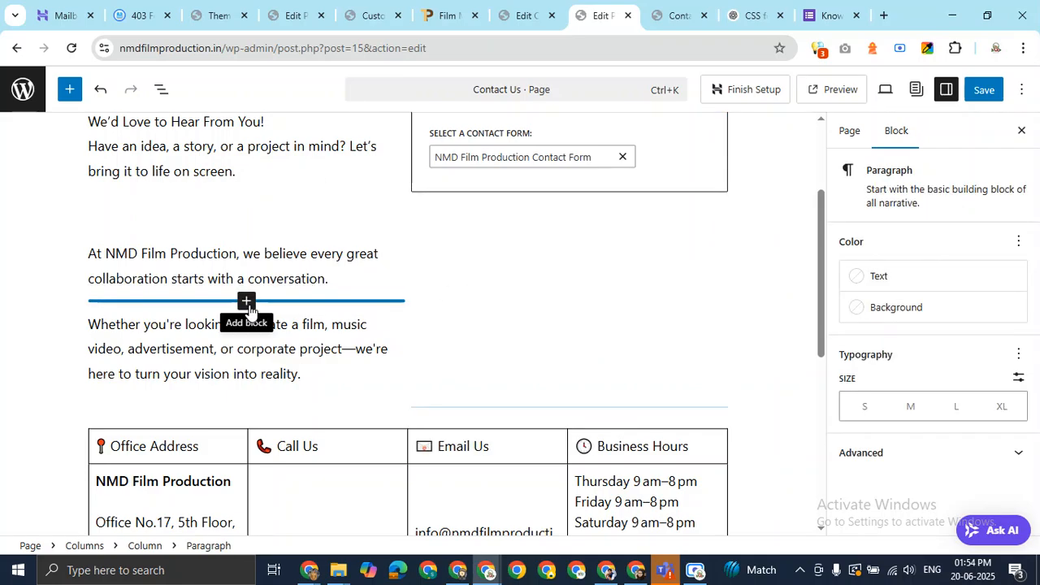
click(247, 302)
click(321, 402)
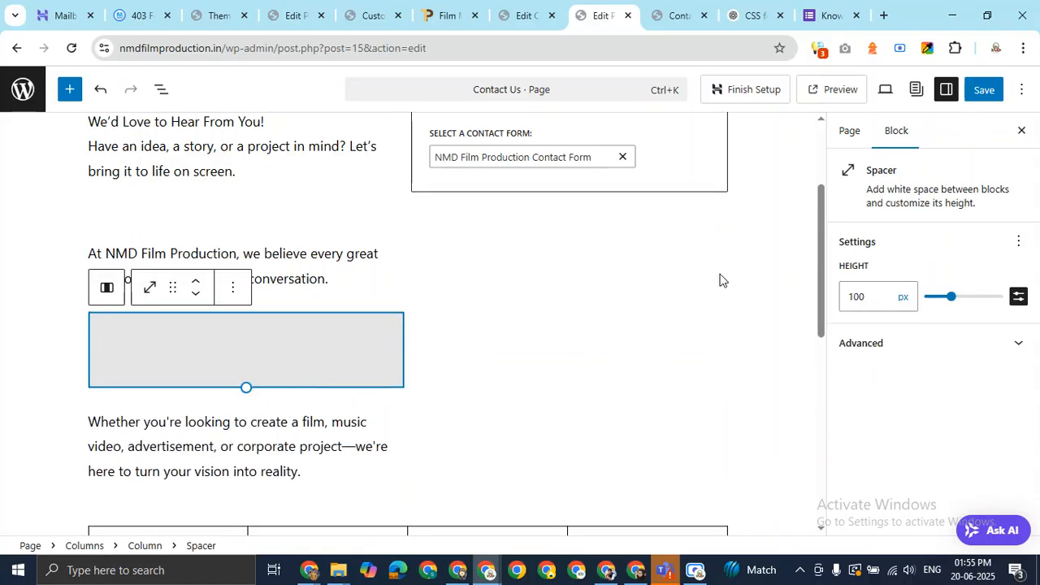
click(858, 297)
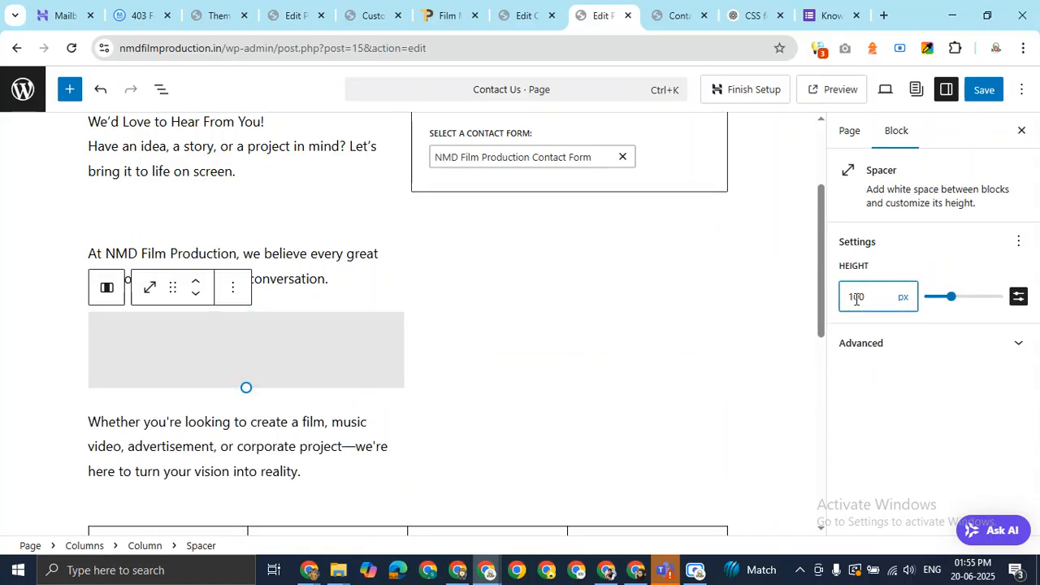
key(ctrl+a)
text(20)
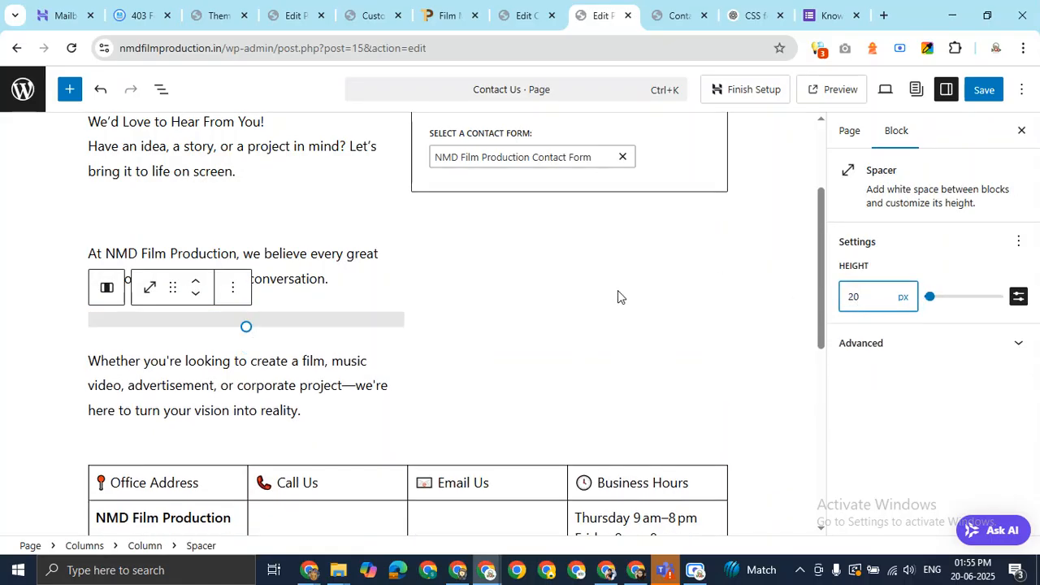
click(618, 296)
click(984, 91)
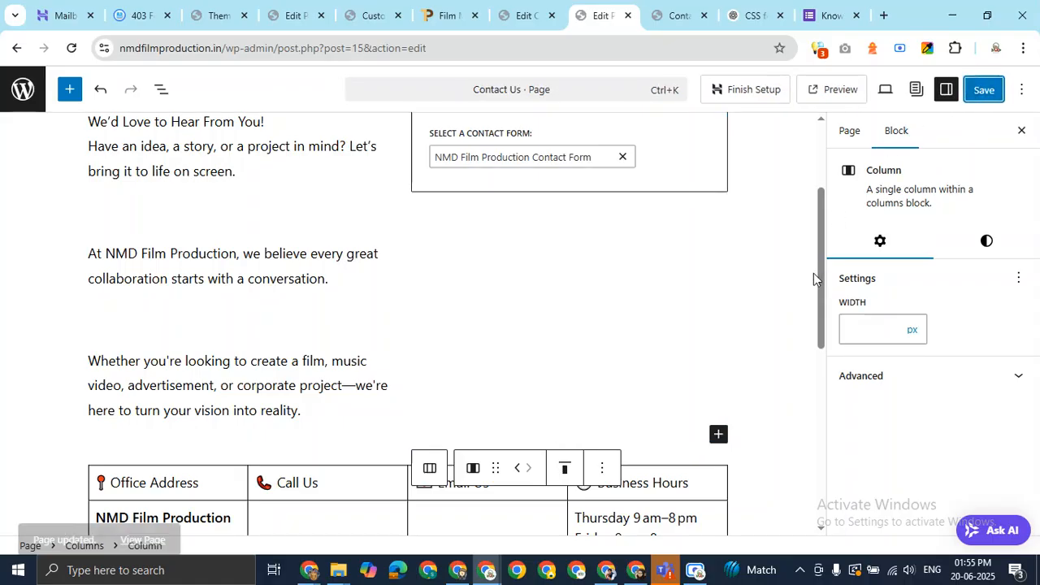
click(662, 15)
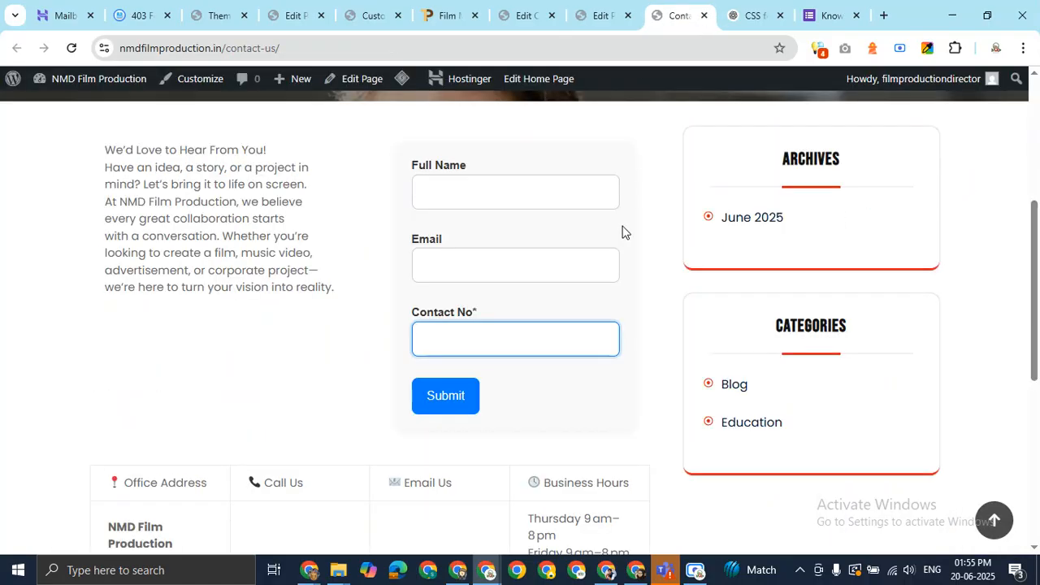
Reload the live Contact Us page to check the three spaced intro paragraphs
key(F5)
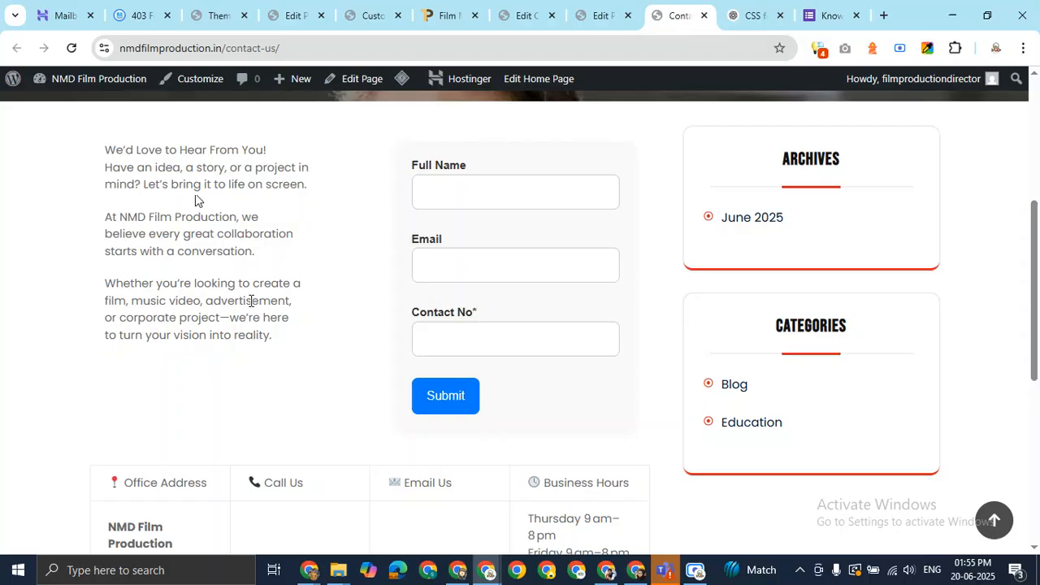
scroll(273, 260, up, 4)
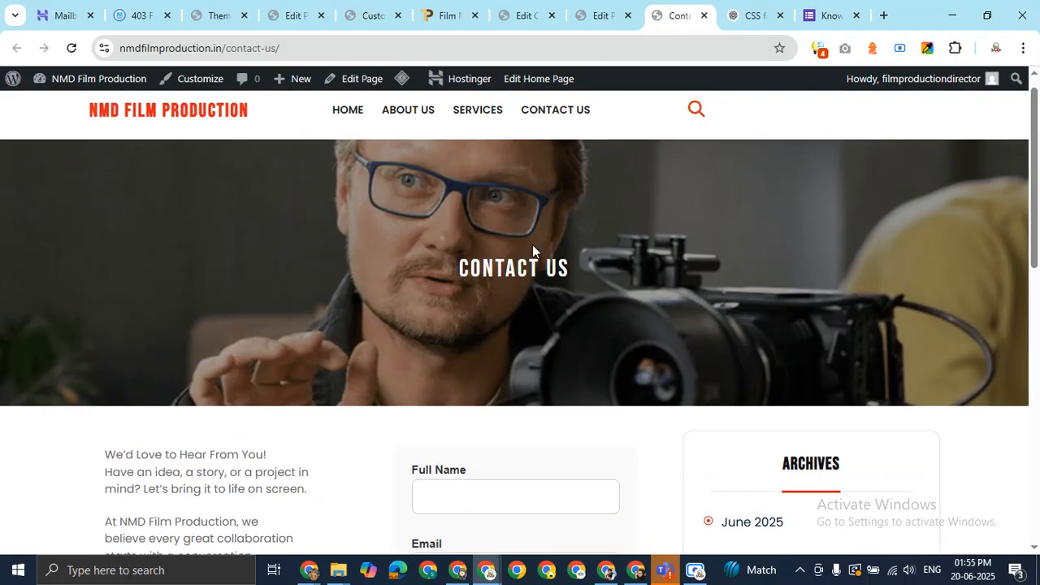
scroll(104, 156, down, 4)
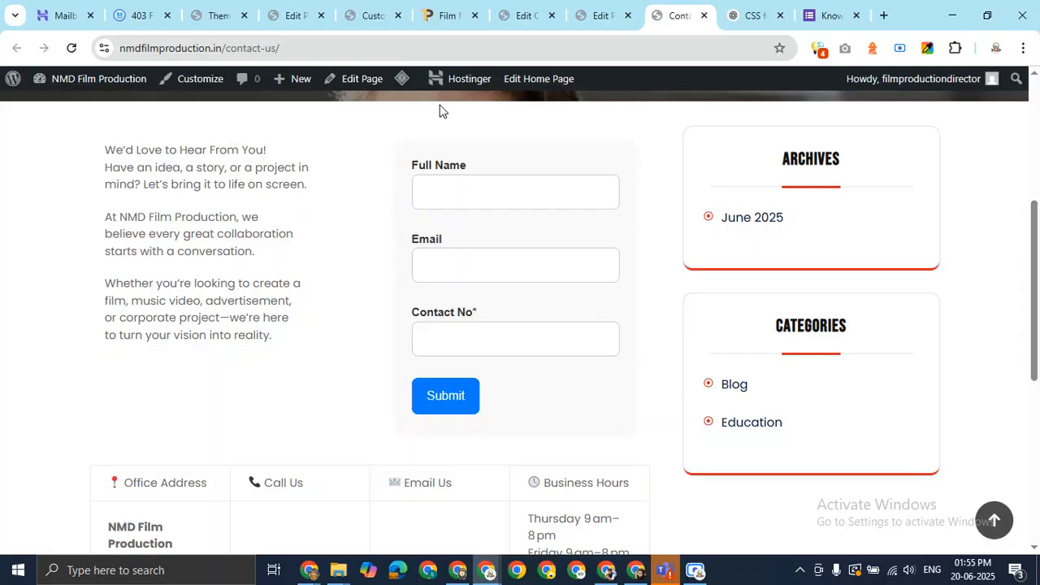
click(600, 16)
scroll(240, 263, up, 2)
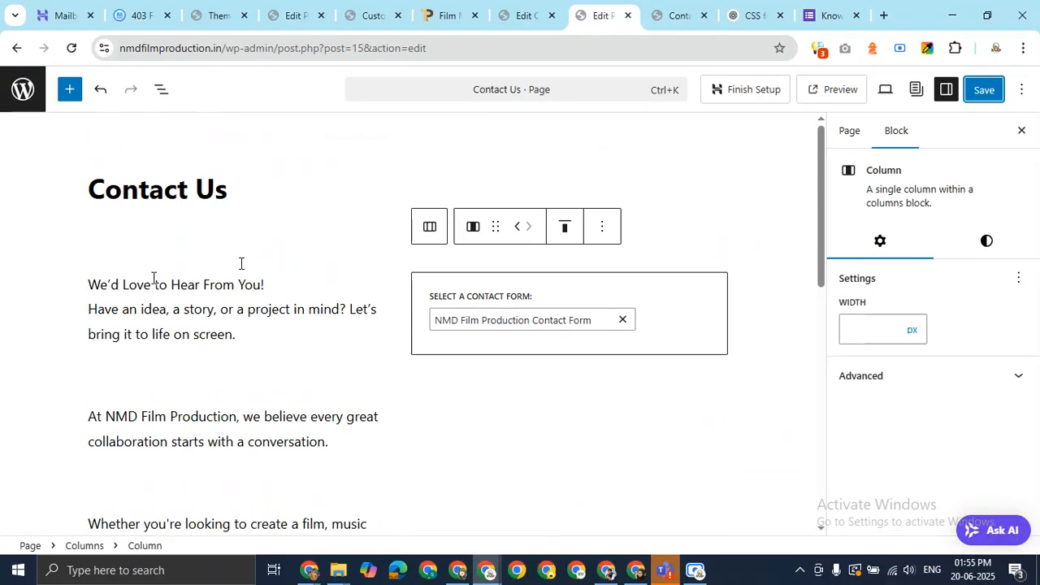
Add a 'Let's Talk' heading block above the intro text and update the page
click(90, 286)
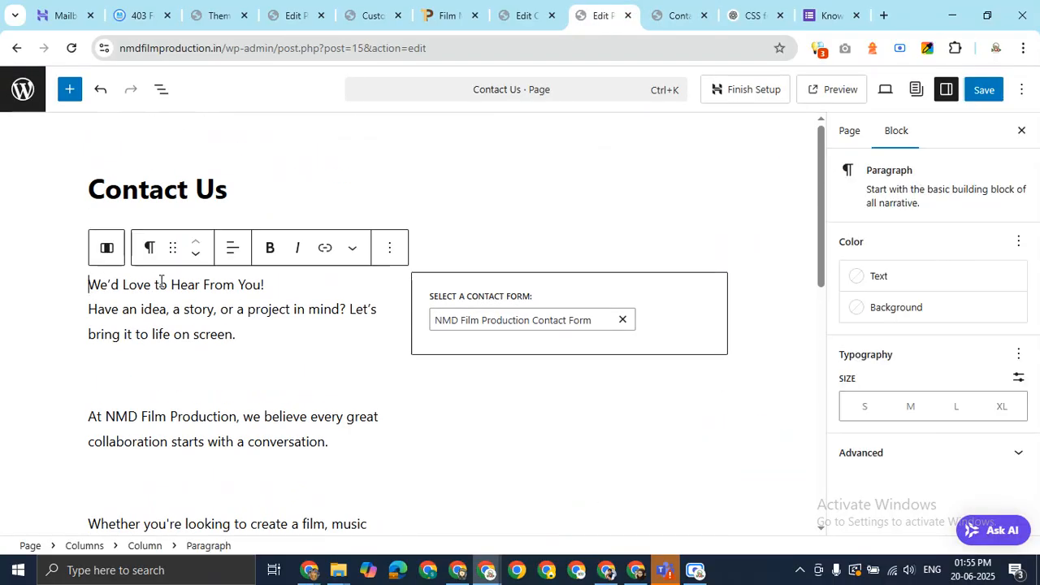
key(Return)
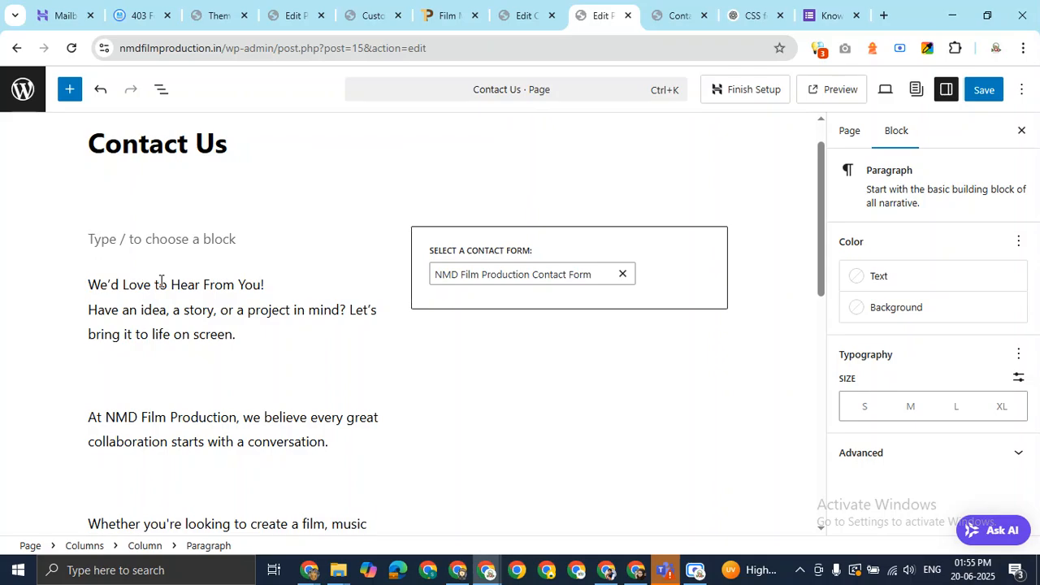
text(Let's Talk)
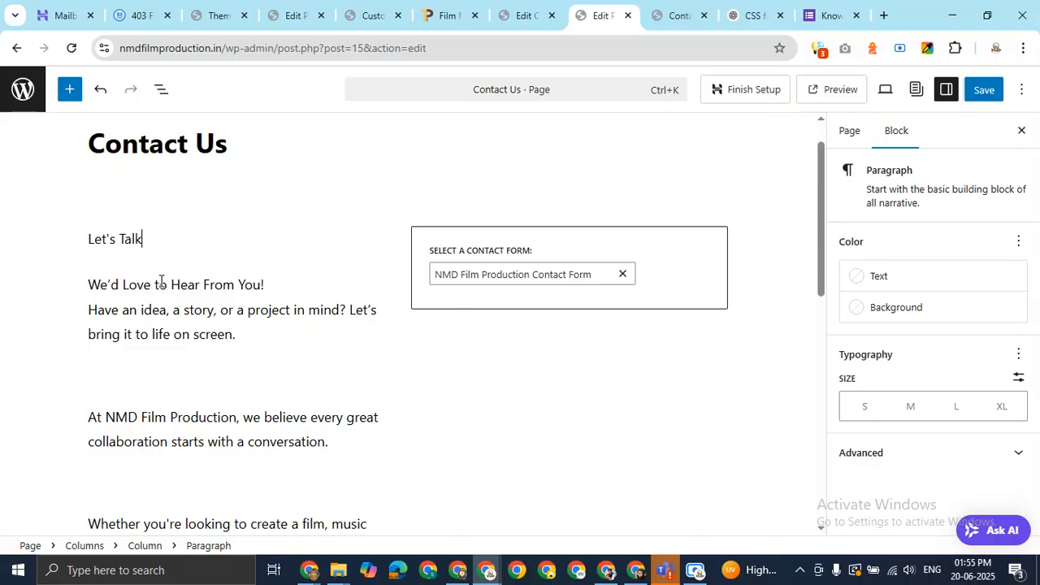
key(shift+Left)
key(shift+Left)
key(shift+Left)
key(shift+Left)
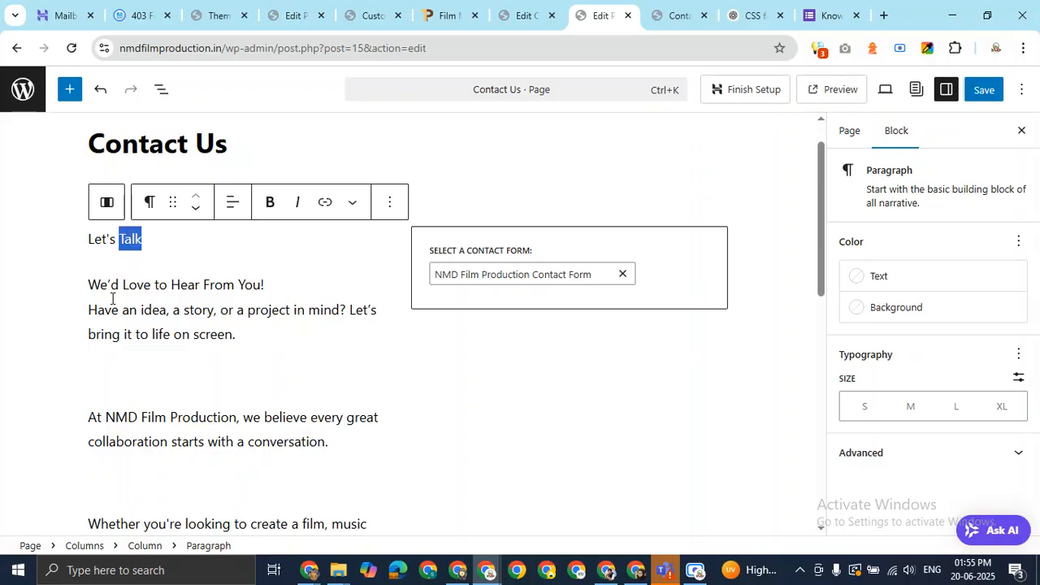
click(166, 237)
click(149, 202)
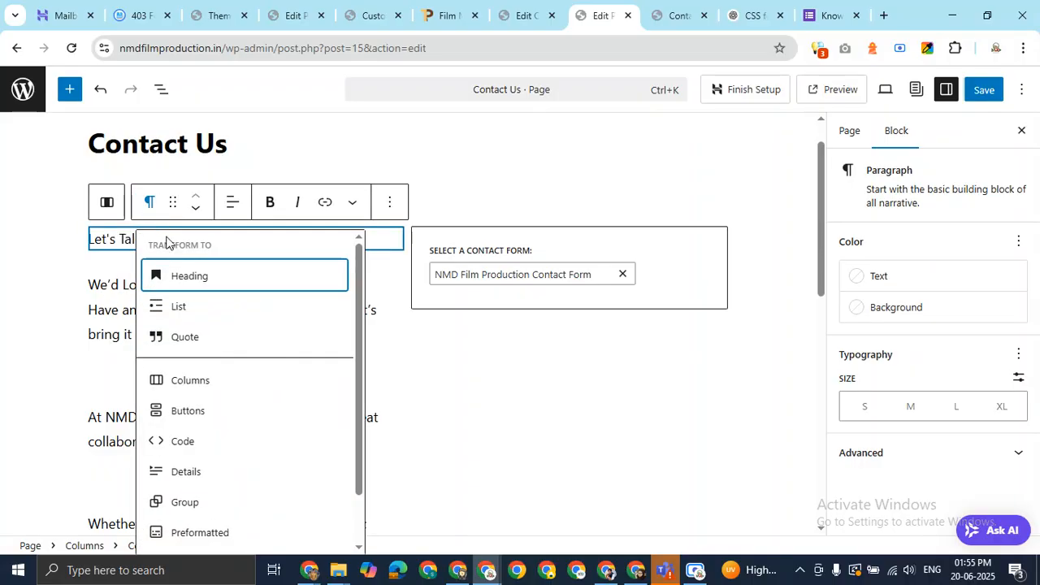
click(209, 280)
click(646, 175)
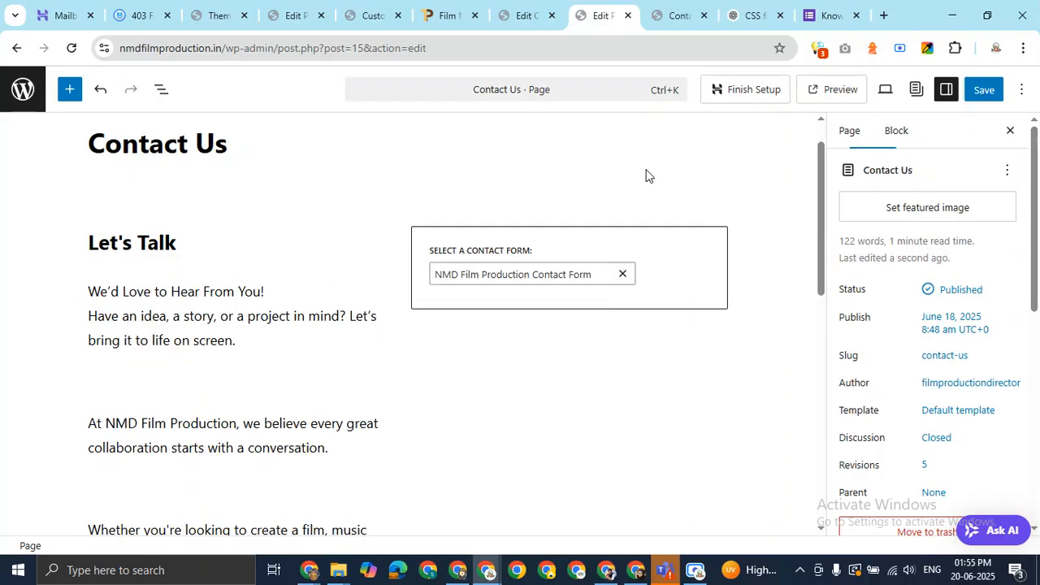
click(987, 91)
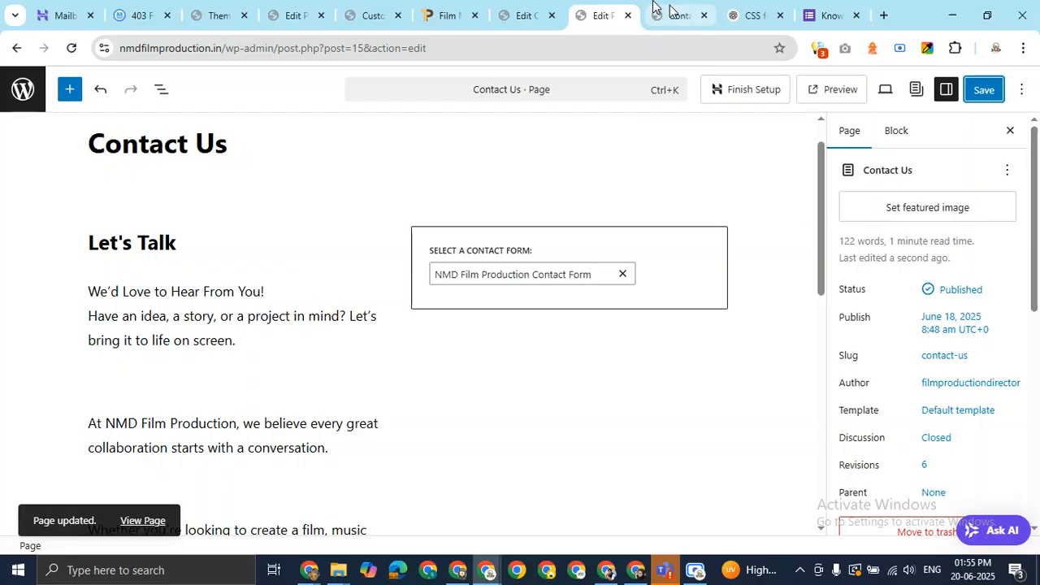
click(657, 11)
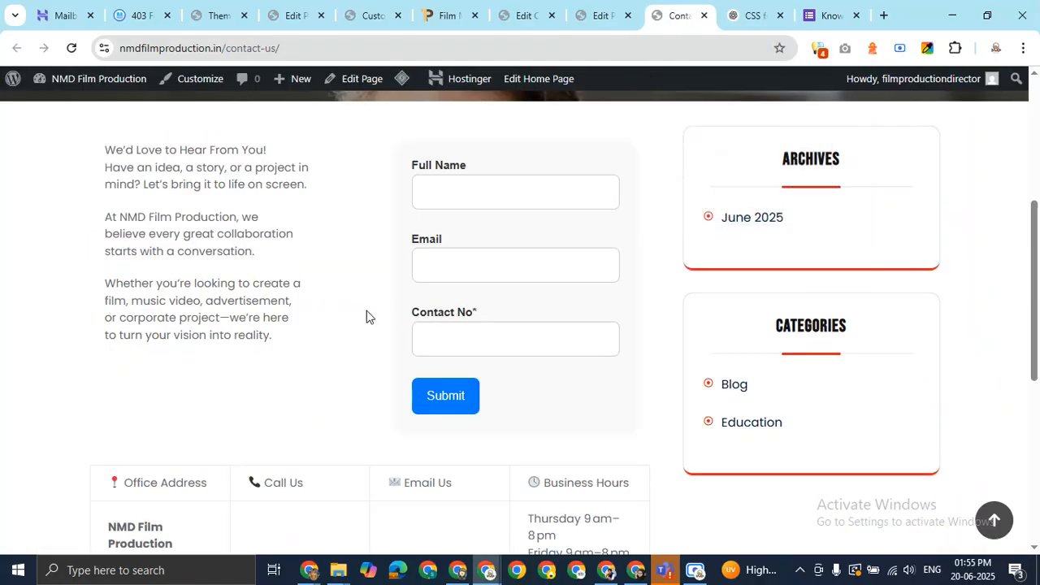
Reload the live page to confirm the LET'S TALK heading, then return to the editor
key(F5)
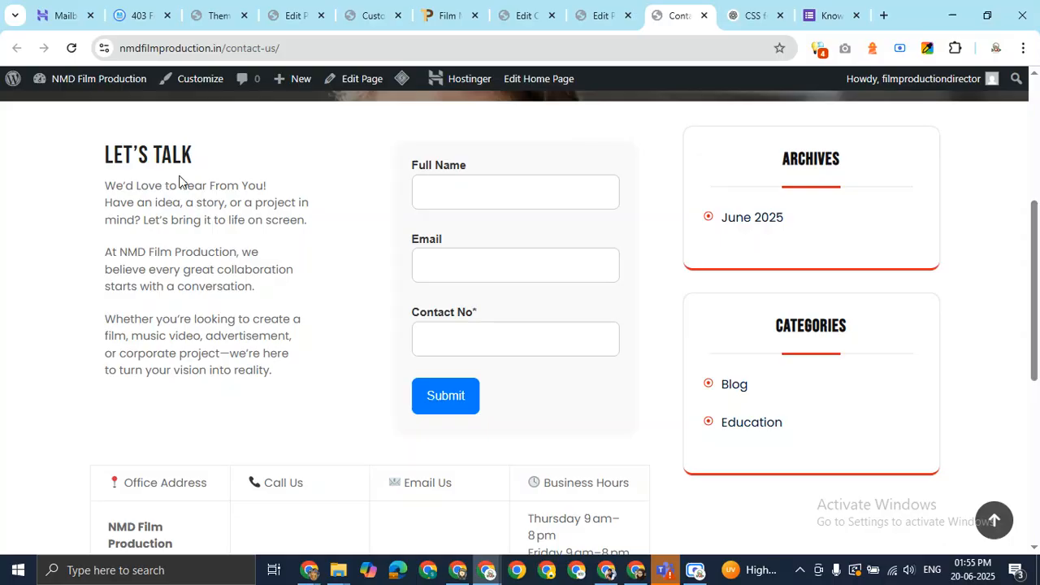
click(603, 16)
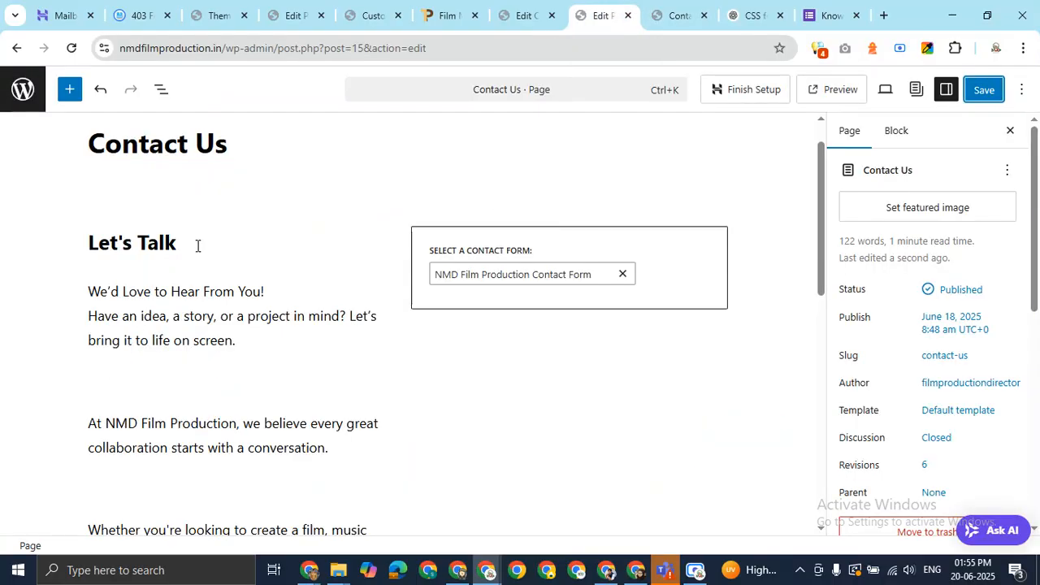
Insert a 20 px Spacer below the Let's Talk heading and save the page
click(245, 269)
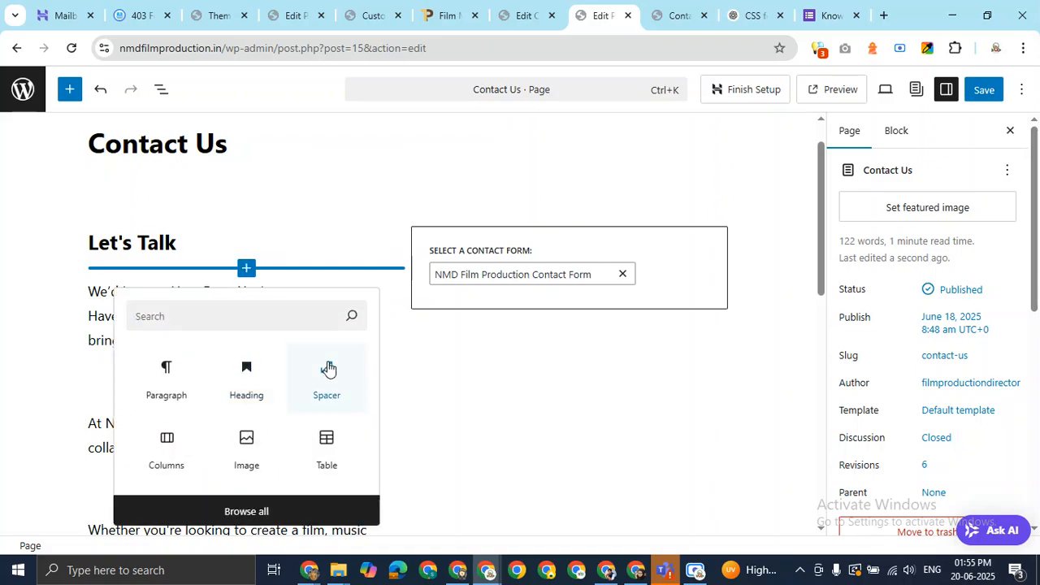
click(327, 370)
double_click(861, 296)
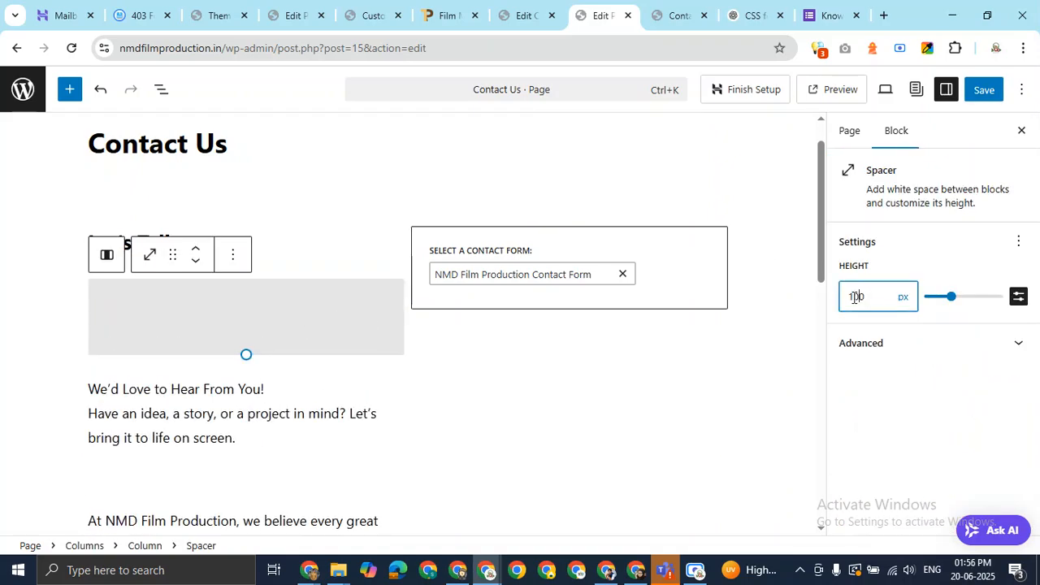
text(20)
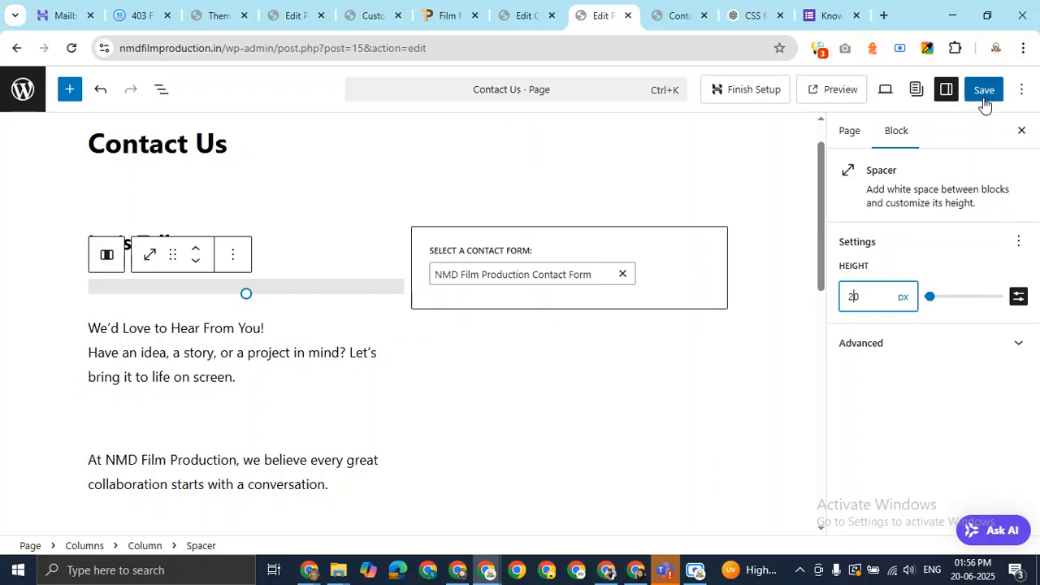
click(985, 95)
Reload the live Contact Us page and scroll down to inspect the footer
click(693, 11)
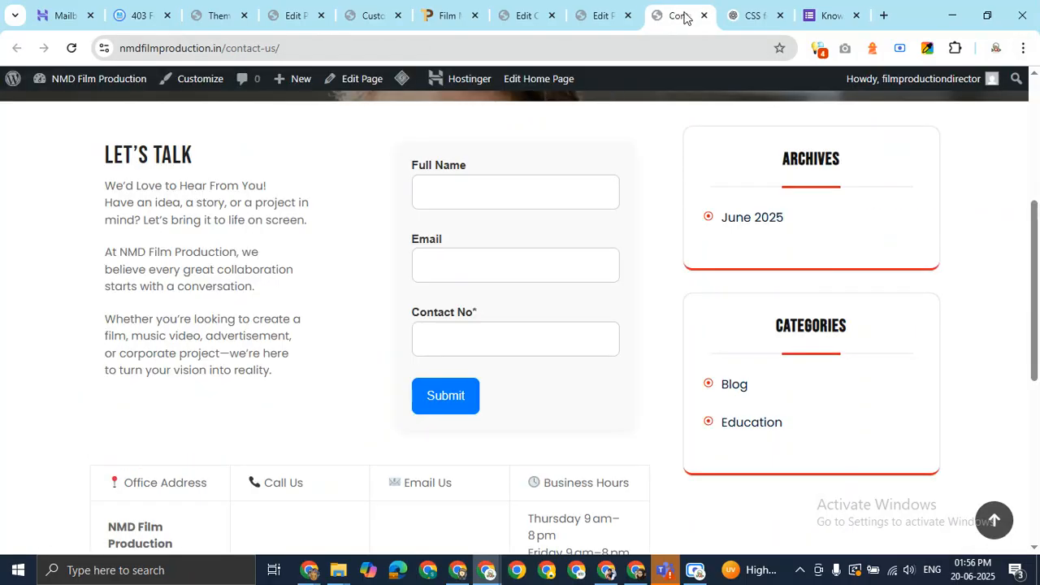
key(F5)
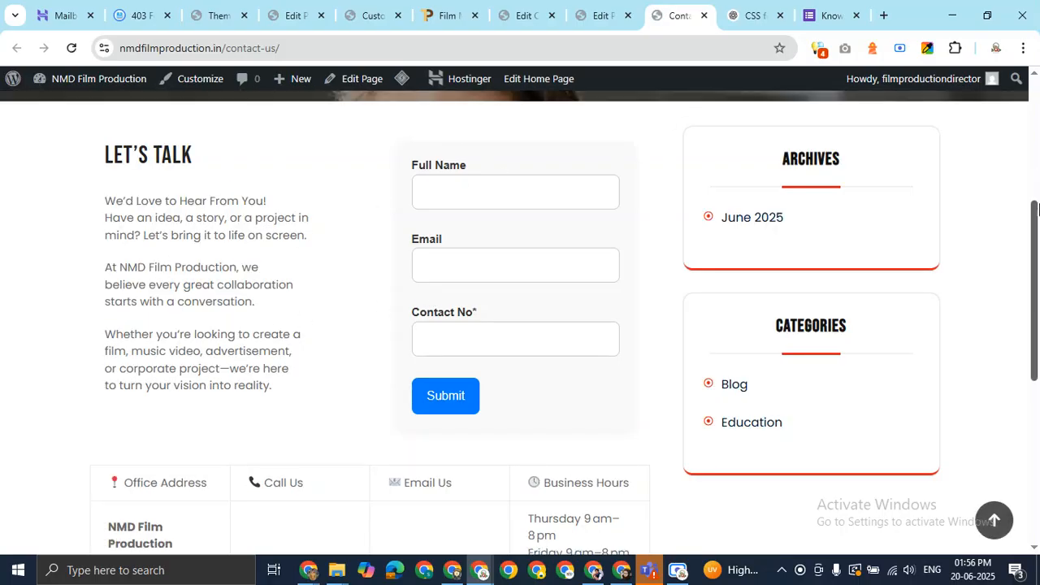
mouse_move(1036, 236)
mouse_down()
mouse_move(1034, 134)
mouse_move(1037, 403)
mouse_move(1038, 229)
mouse_move(1039, 238)
mouse_up()
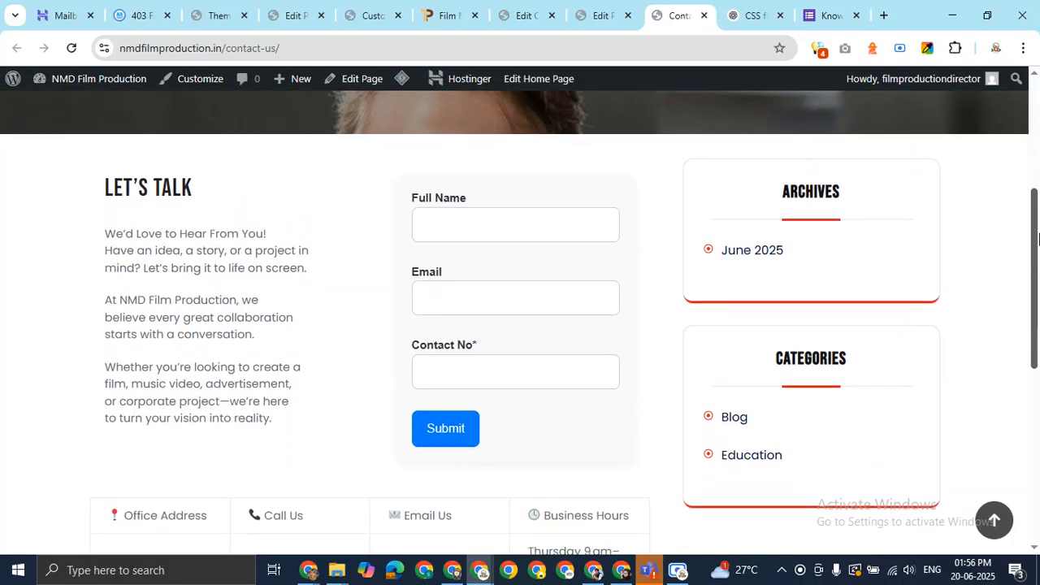
scroll(1038, 235, down, 1)
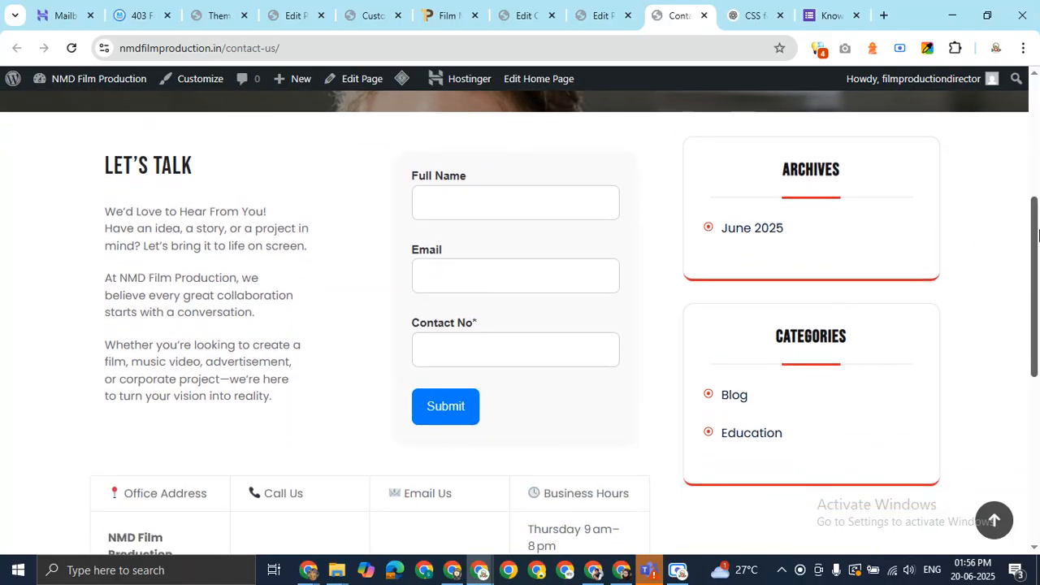
drag(1039, 236, 1038, 397)
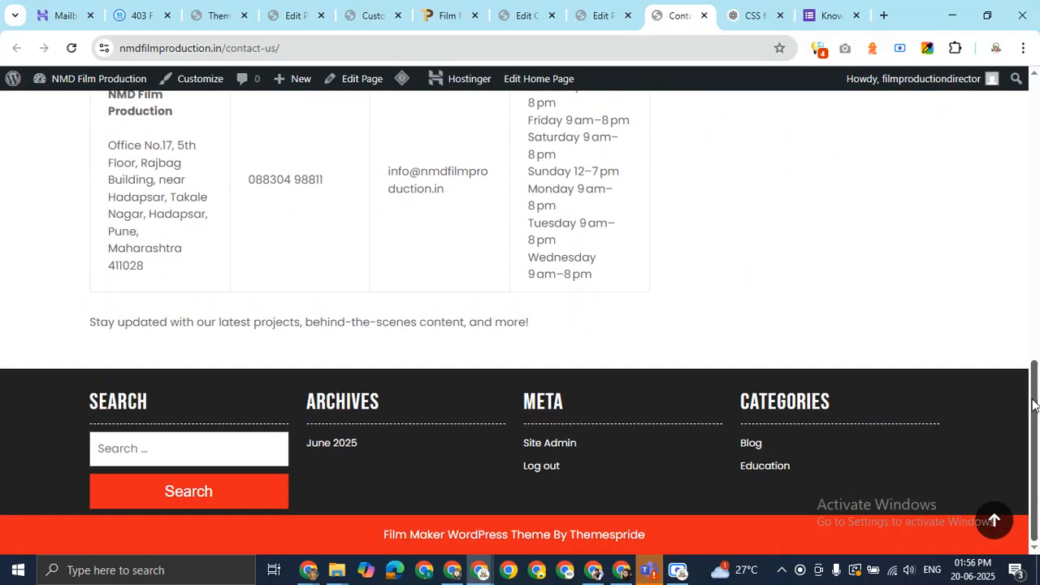
right_click(682, 538)
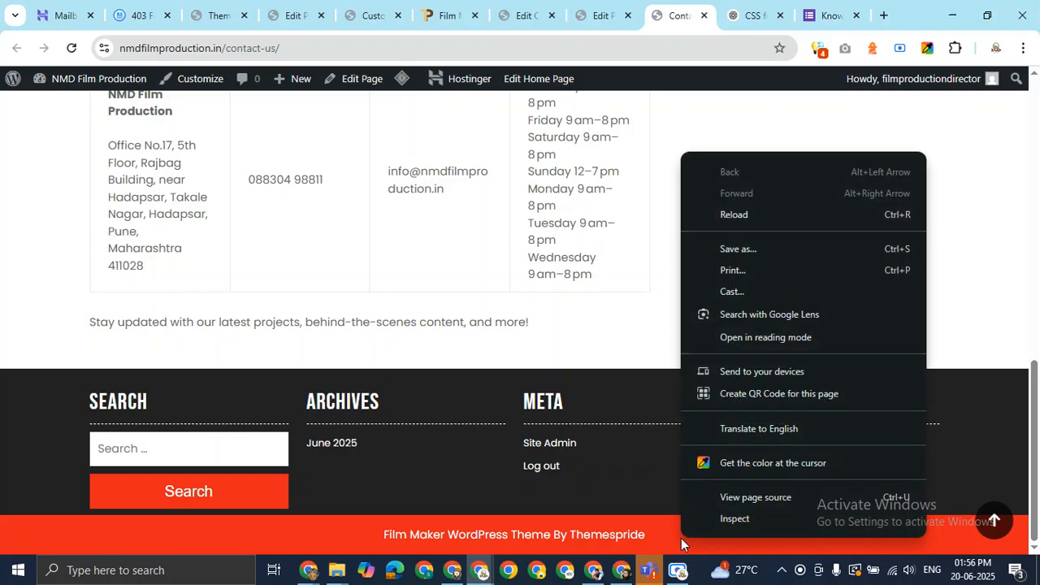
Inspect the footer's site-info element in Chrome DevTools
click(718, 520)
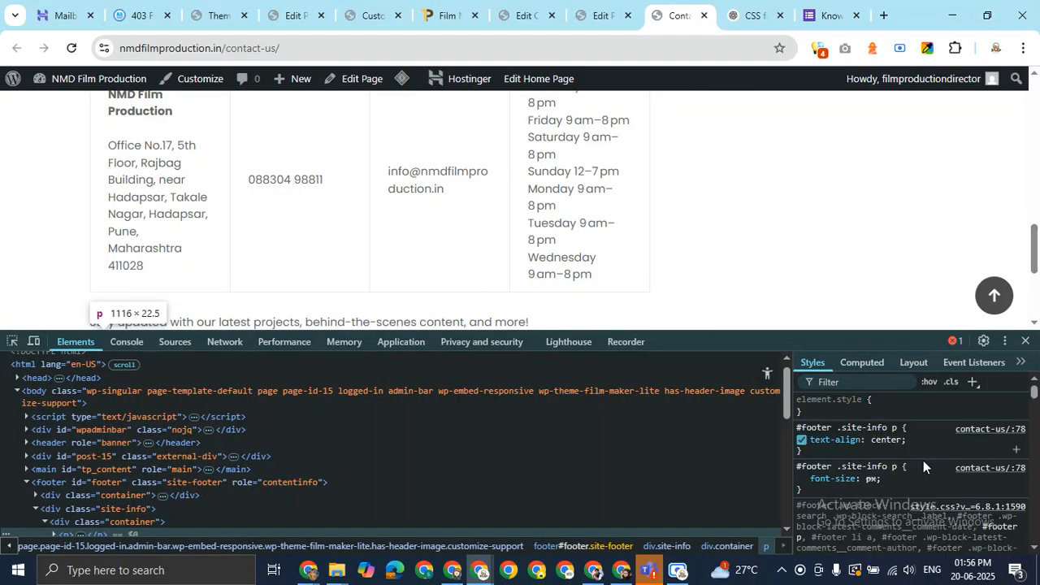
scroll(910, 471, down, 4)
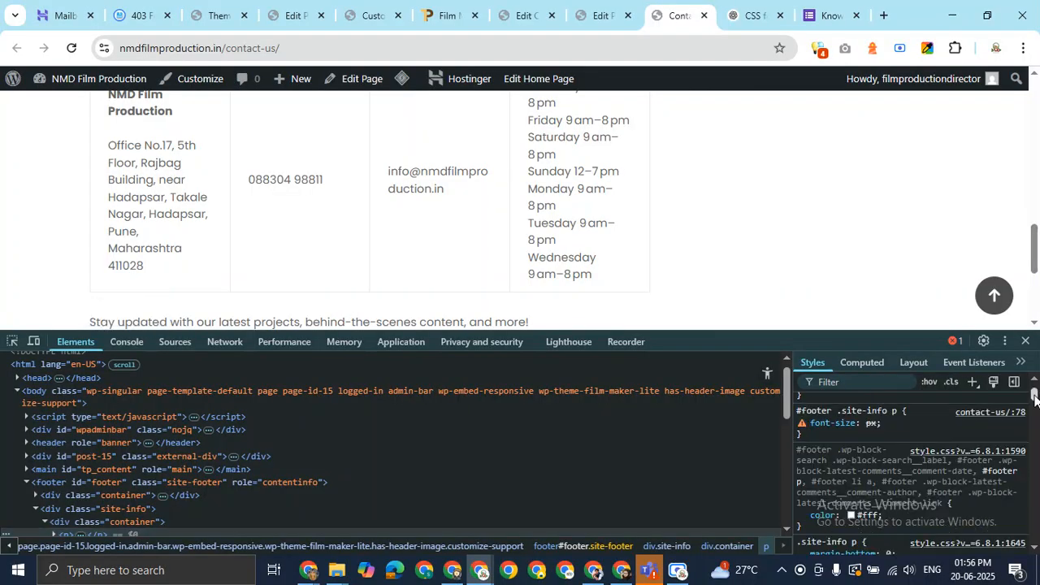
scroll(910, 472, down, 2)
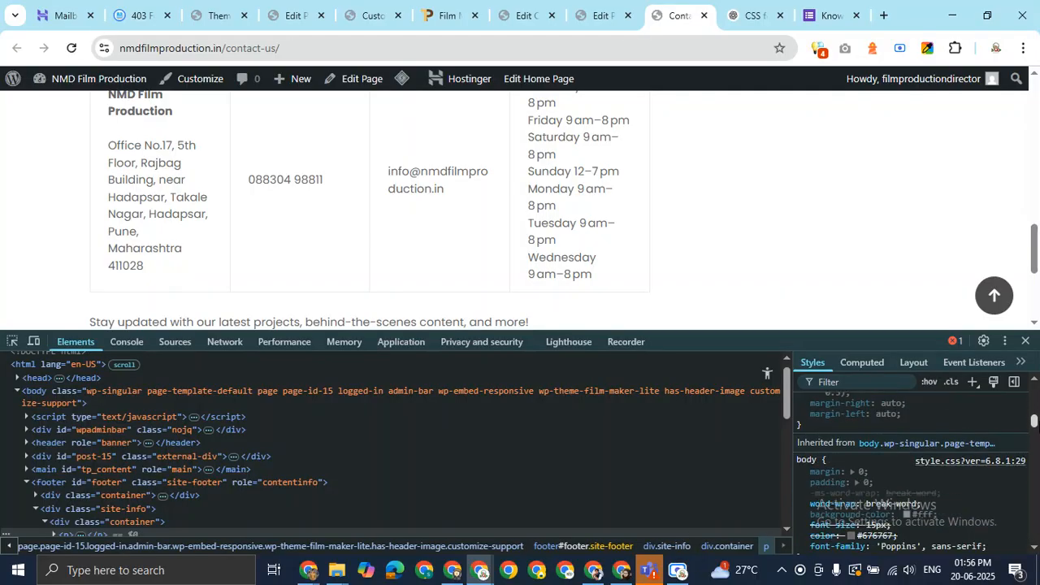
scroll(672, 235, down, 3)
click(11, 342)
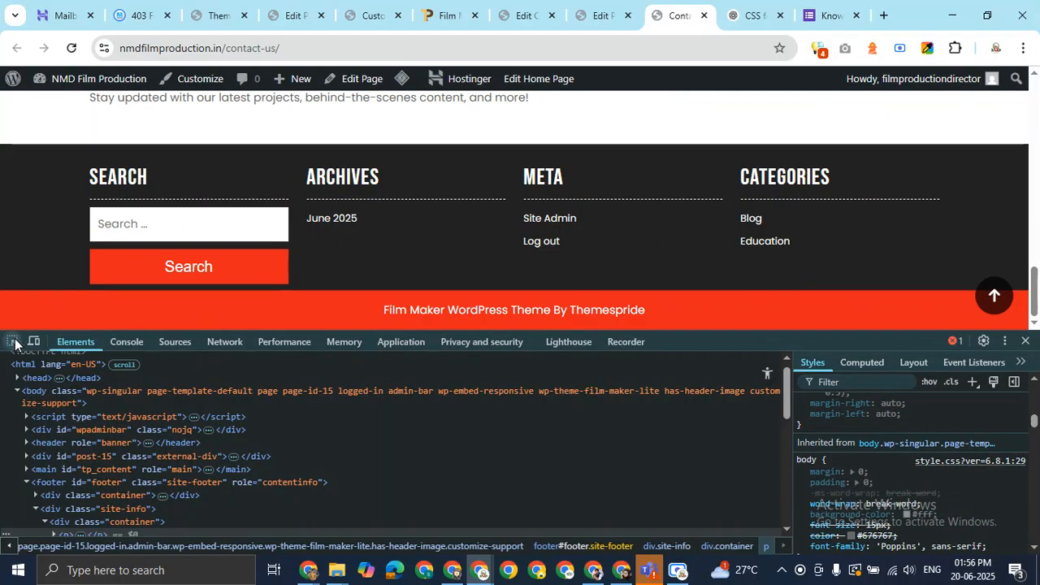
click(64, 298)
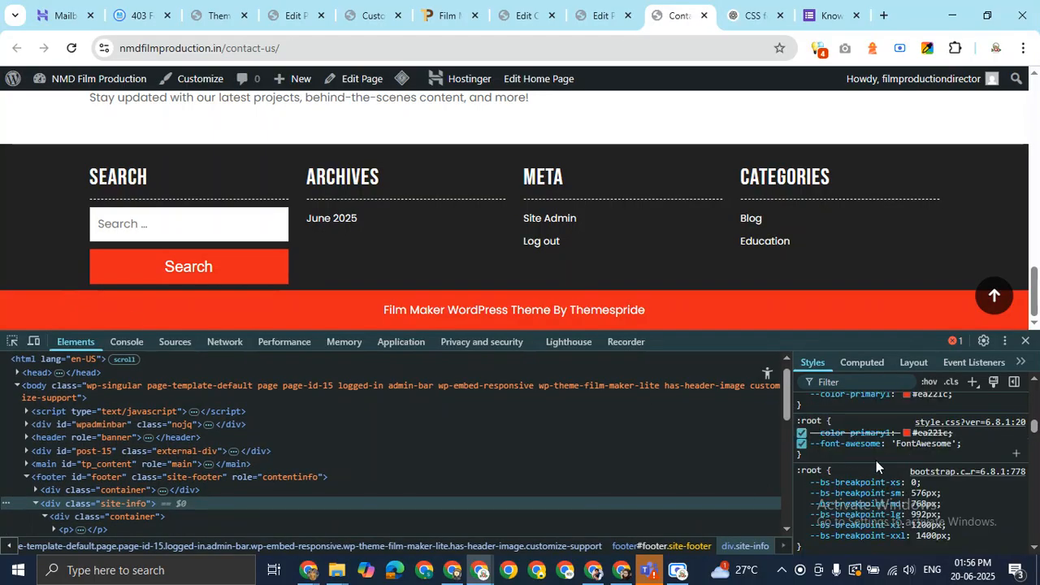
Pick out the theme's --color-primary1 red #ea221c in the colour picker
click(906, 395)
double_click(926, 484)
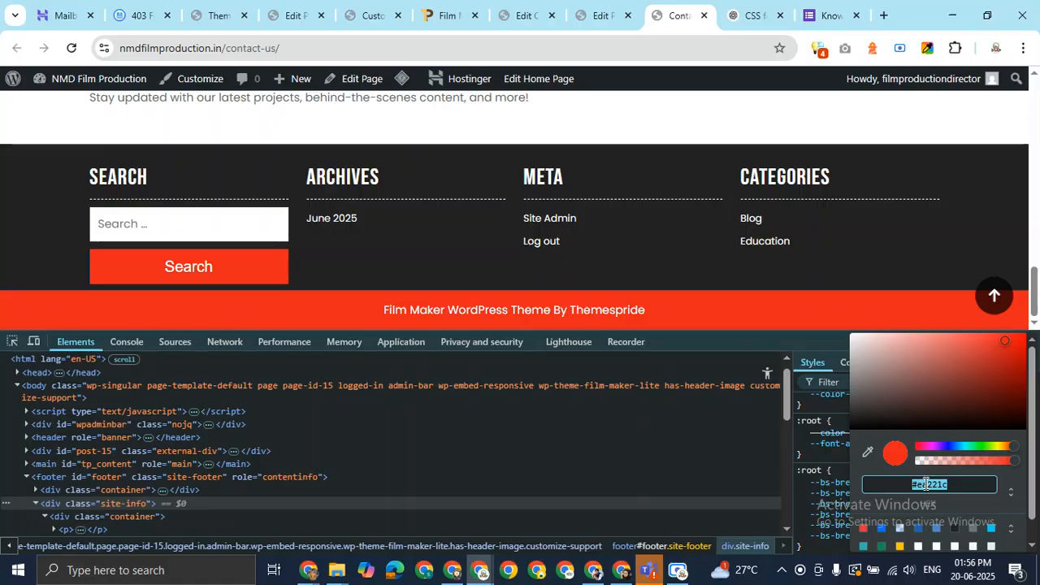
click(602, 14)
click(525, 14)
Change the submit button's background-color from #007BFF to #ea221c and save the contact form
scroll(677, 292, down, 5)
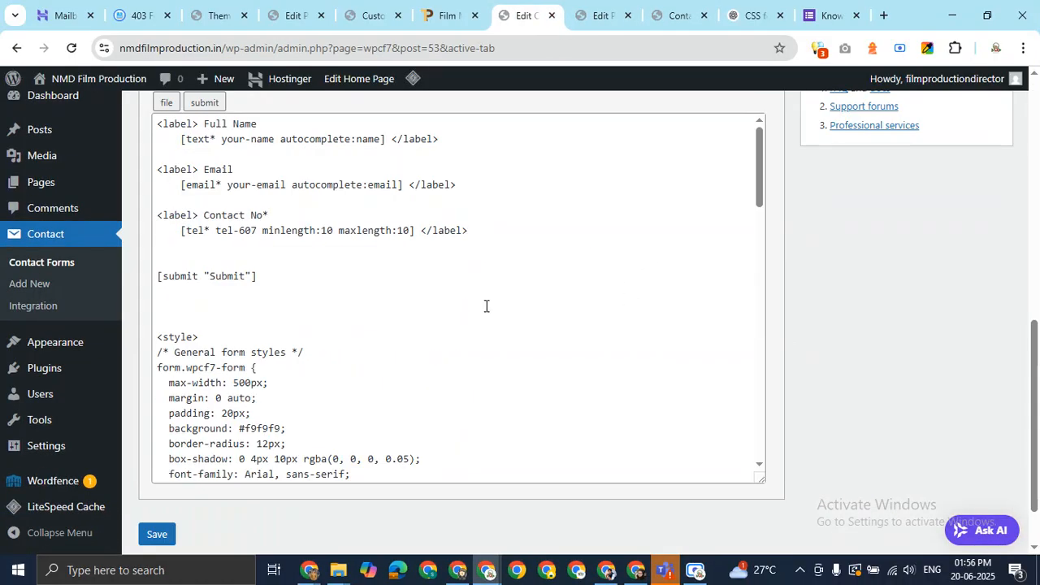
scroll(472, 311, down, 4)
scroll(472, 310, down, 4)
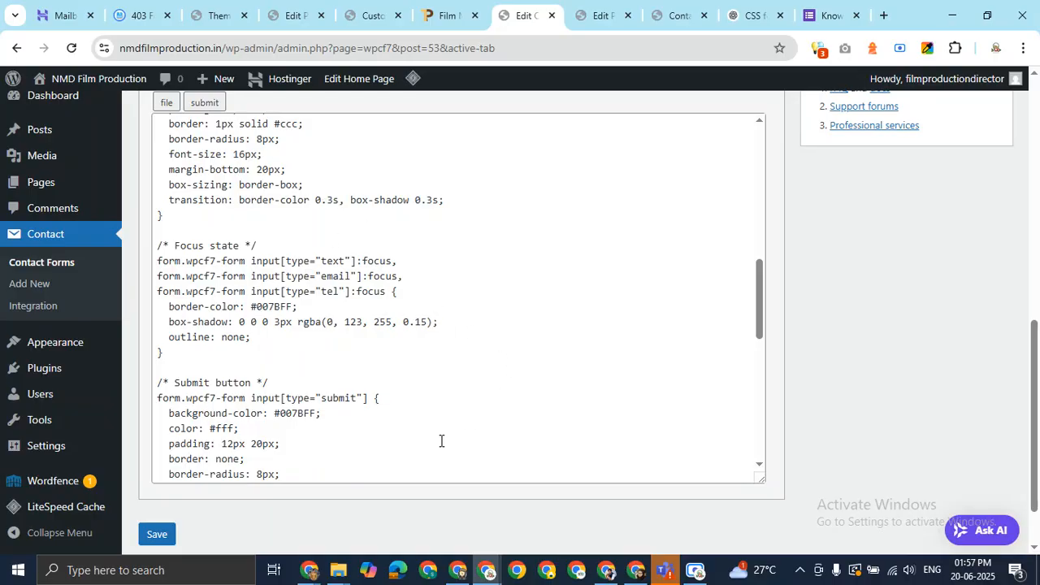
click(366, 412)
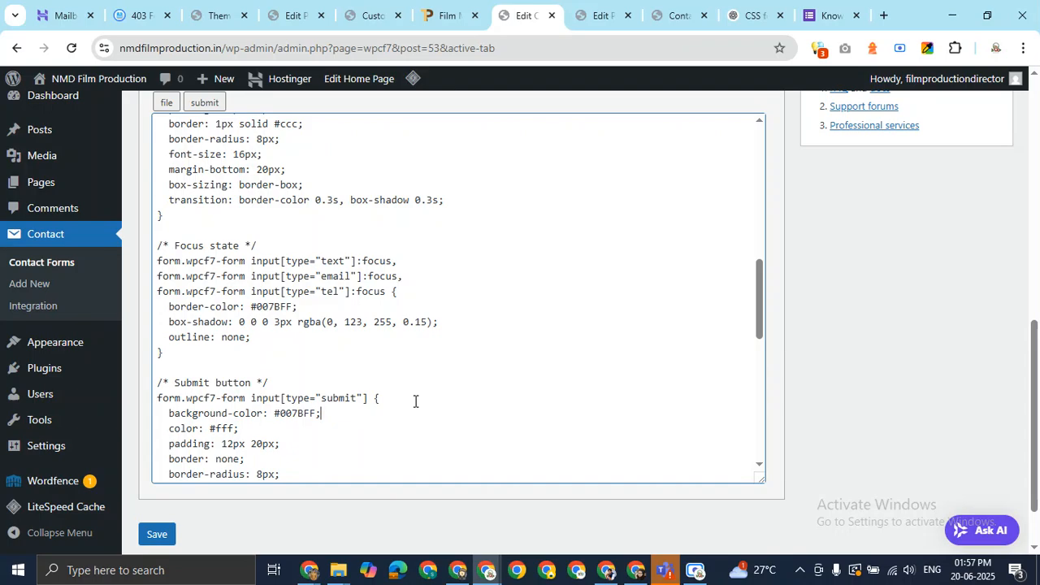
key(shift+Left)
key(shift+Left)
key(shift+Left)
key(shift+Left)
key(shift+Left)
key(shift+Left)
text(#ea221c)
click(160, 534)
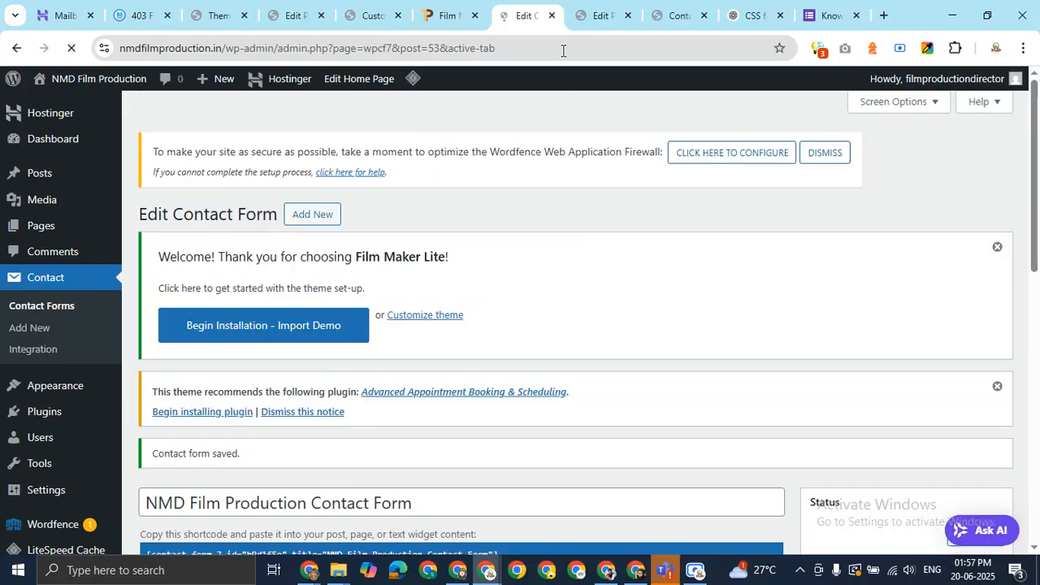
Return to the live Contact Us page, close the colour picker and developer tools, and reload it
click(673, 14)
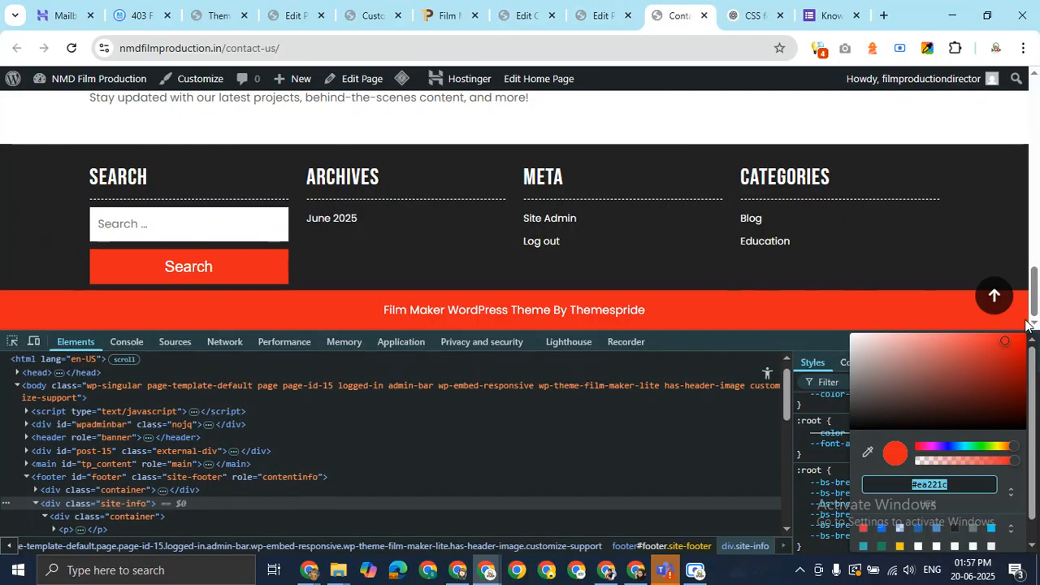
click(789, 355)
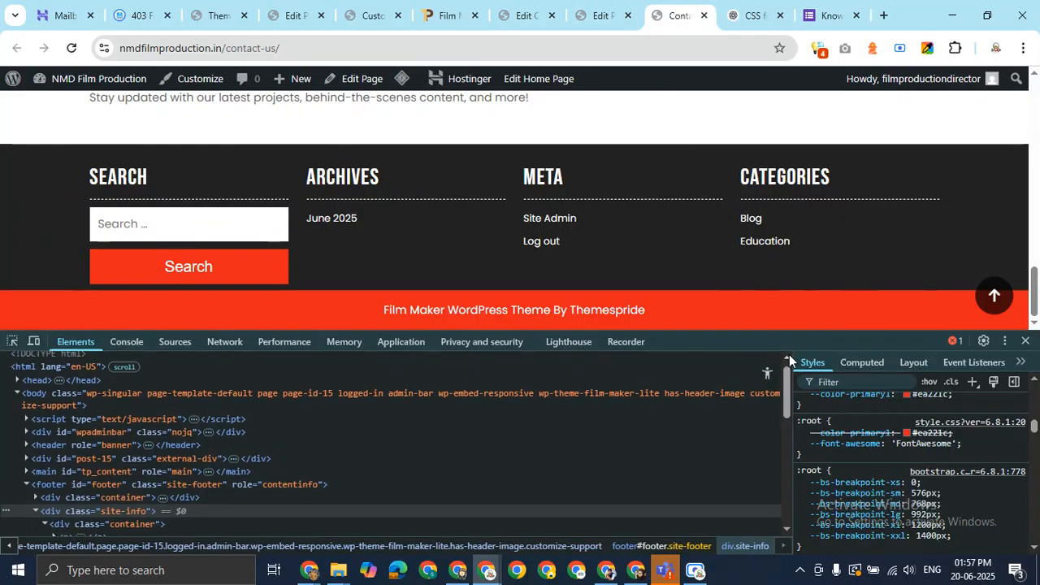
click(1024, 341)
scroll(699, 378, up, 8)
scroll(699, 379, down, 4)
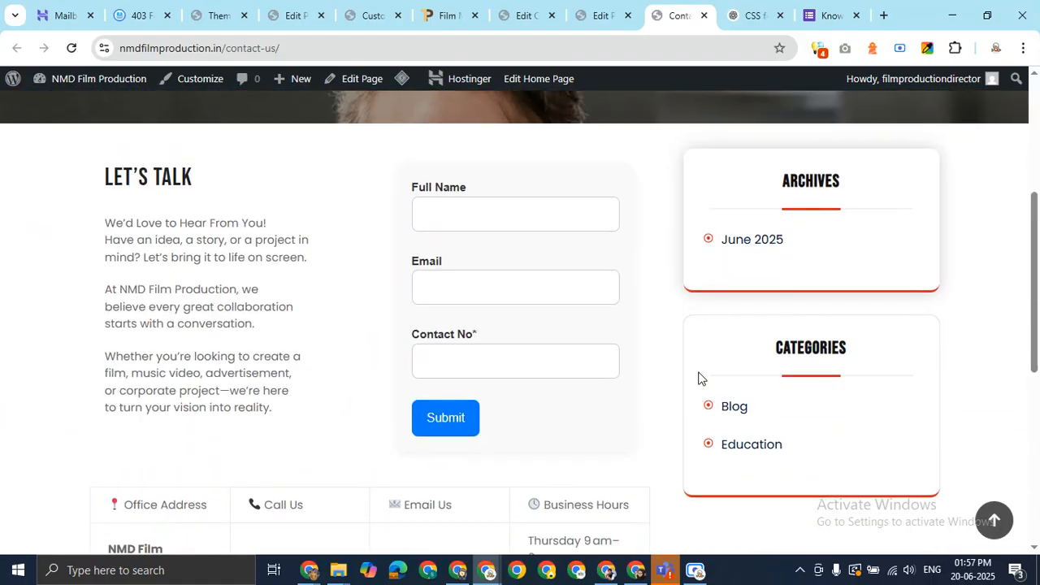
key(F5)
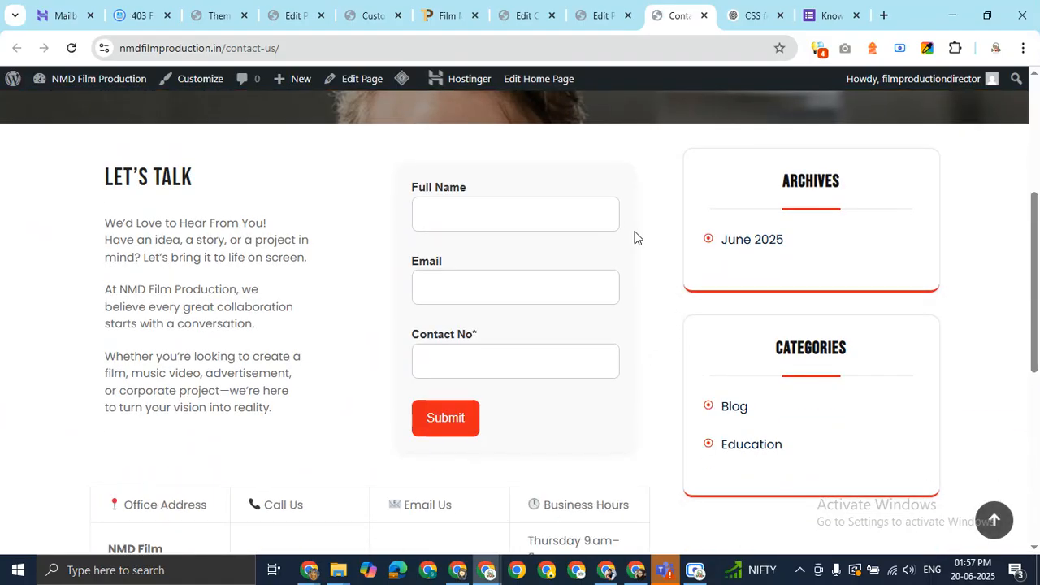
Scroll down to confirm the Submit button is now red, then switch to the video call window
scroll(606, 341, down, 4)
scroll(599, 325, up, 4)
scroll(464, 365, down, 4)
scroll(462, 365, up, 7)
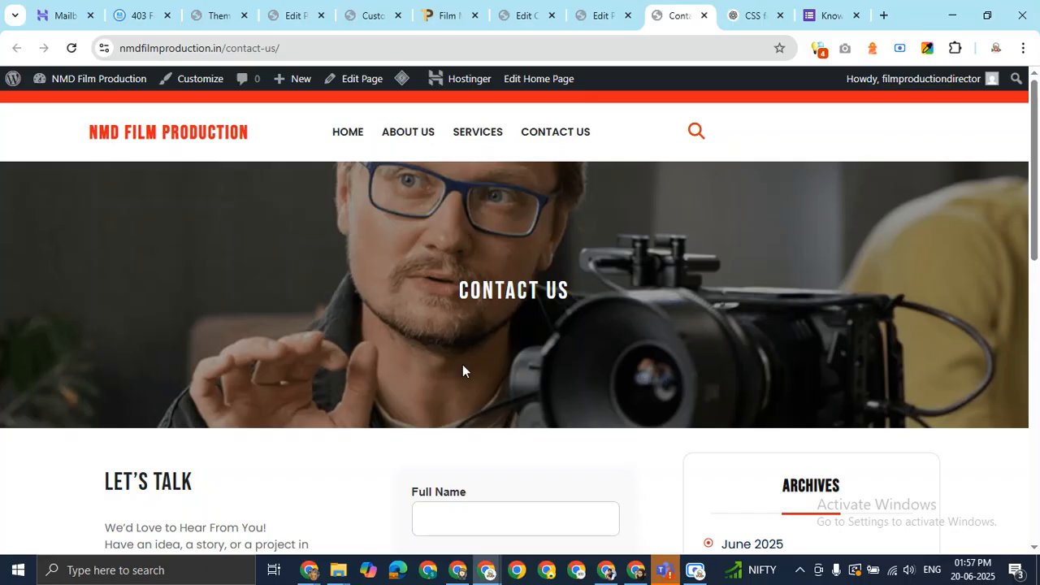
scroll(463, 365, down, 4)
scroll(462, 365, down, 4)
scroll(464, 358, down, 2)
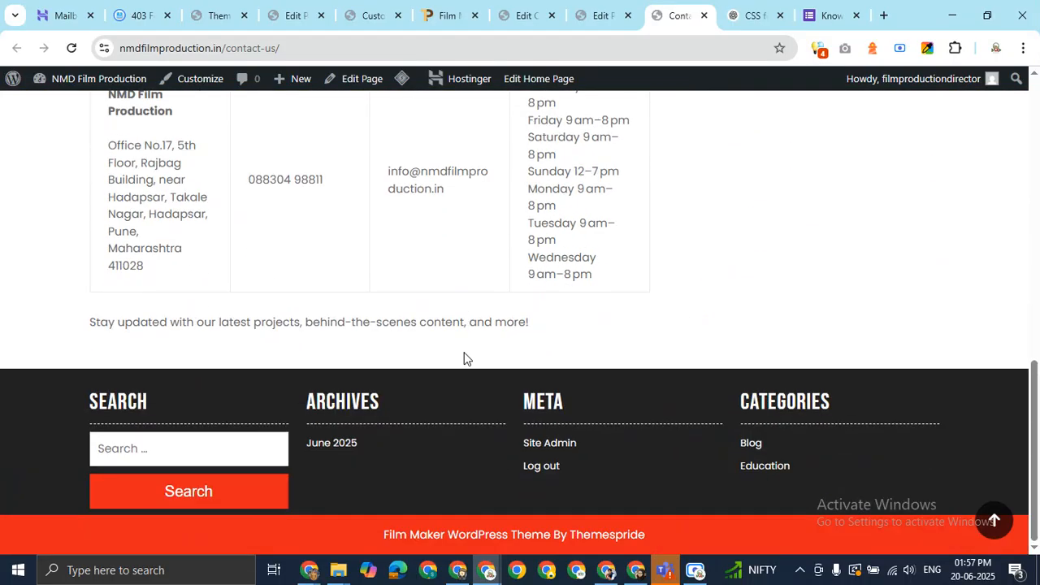
scroll(698, 379, up, 8)
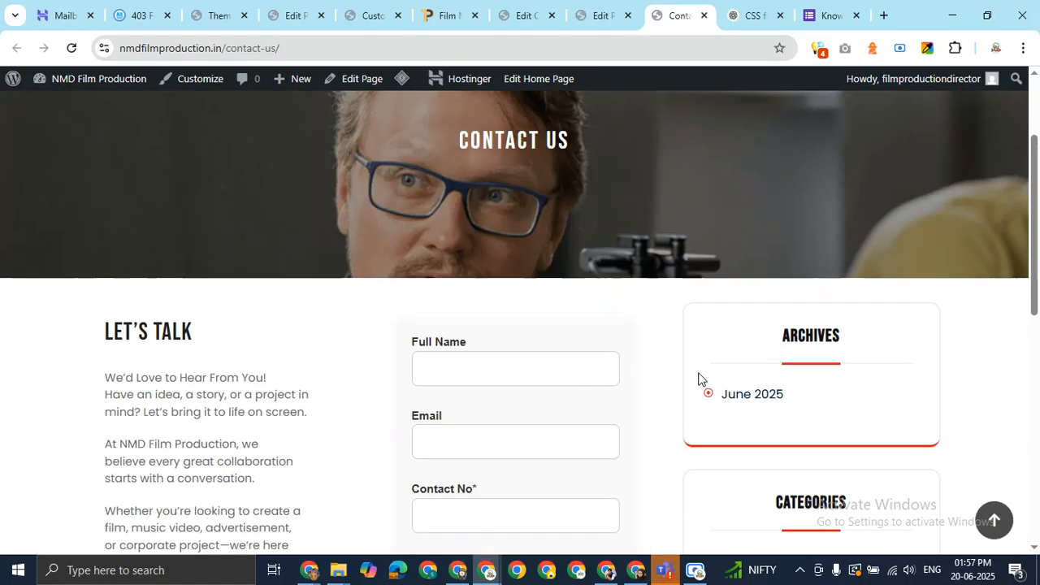
scroll(701, 375, down, 4)
drag(1037, 303, 1038, 236)
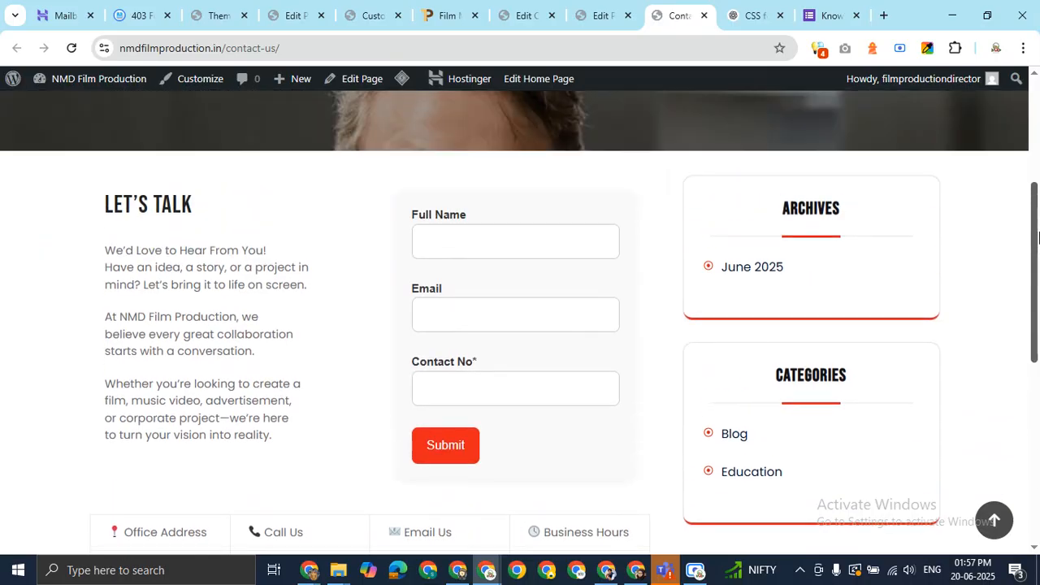
click(498, 236)
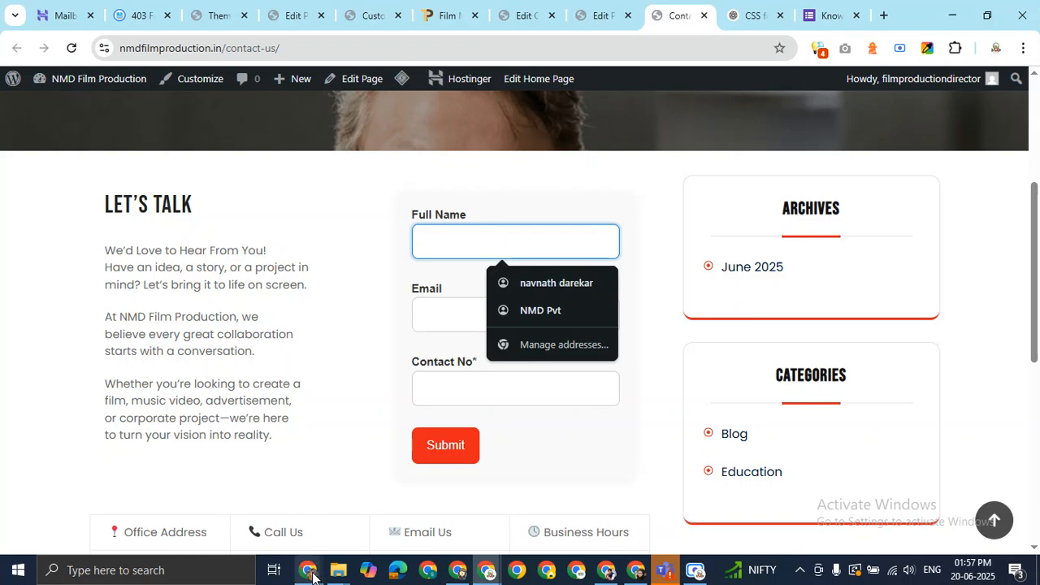
click(235, 532)
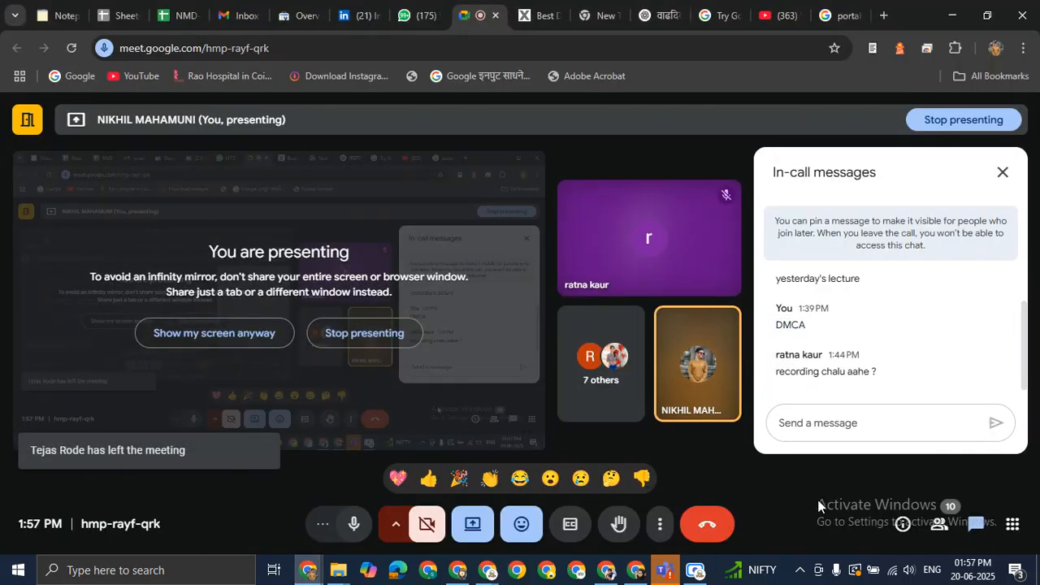
Show the participant list in the Google Meet side panel, then return to the contact form
click(938, 524)
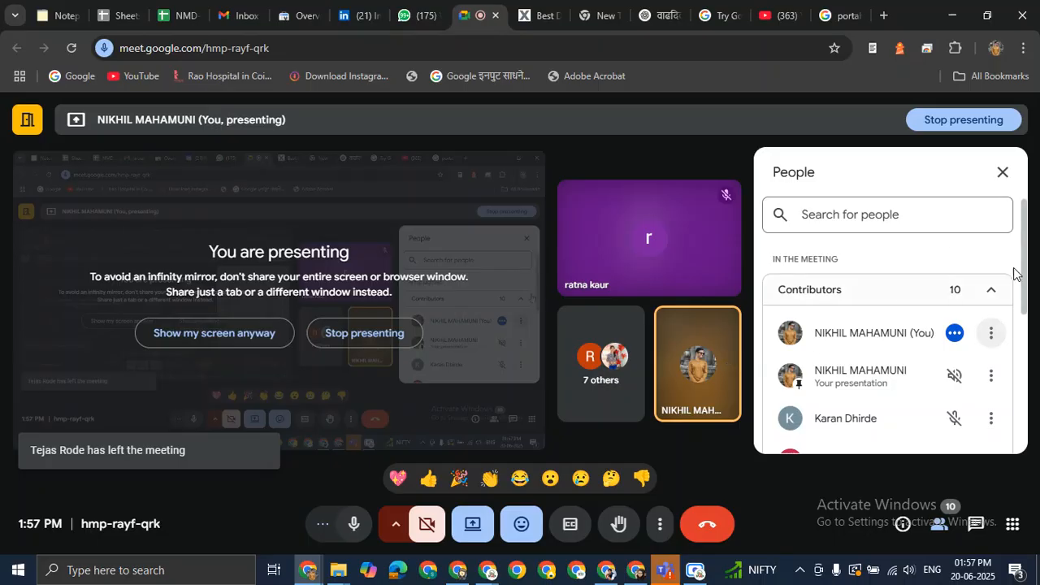
drag(1024, 273, 1034, 328)
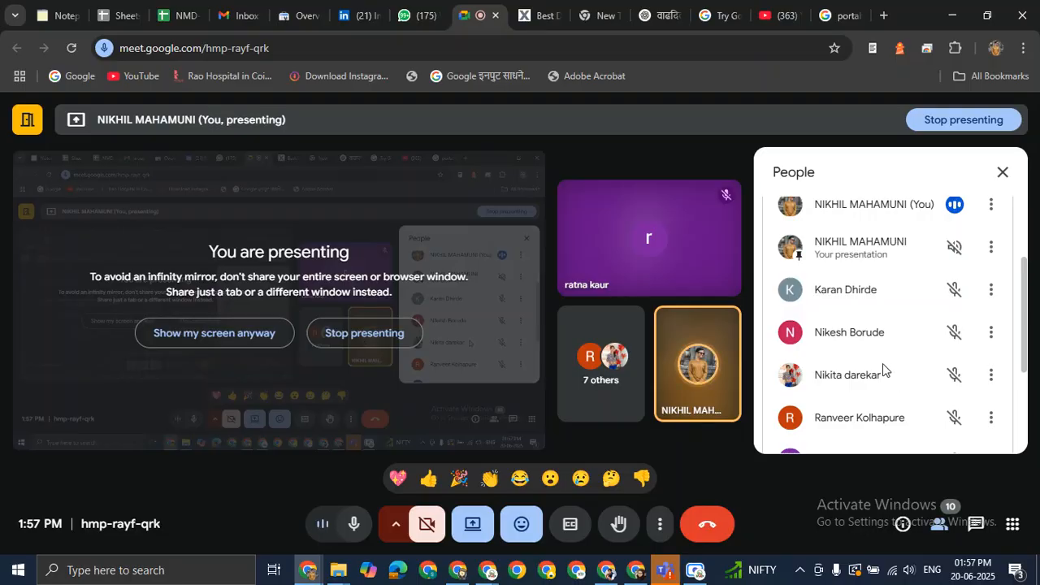
key(alt+Tab)
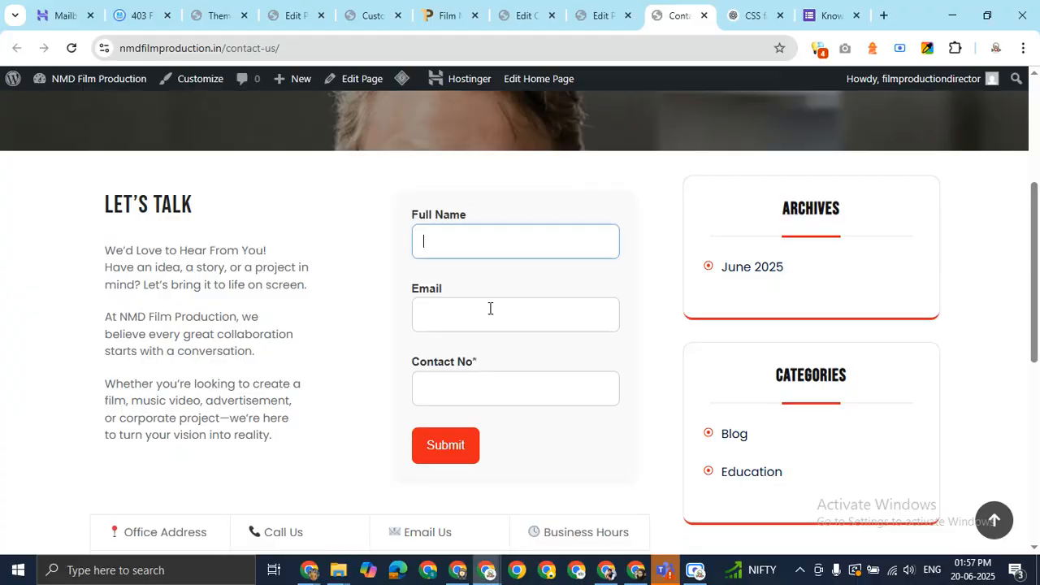
Fill in a test name, e-mail address and phone number in the Full Name, Email and Contact No fields
click(478, 245)
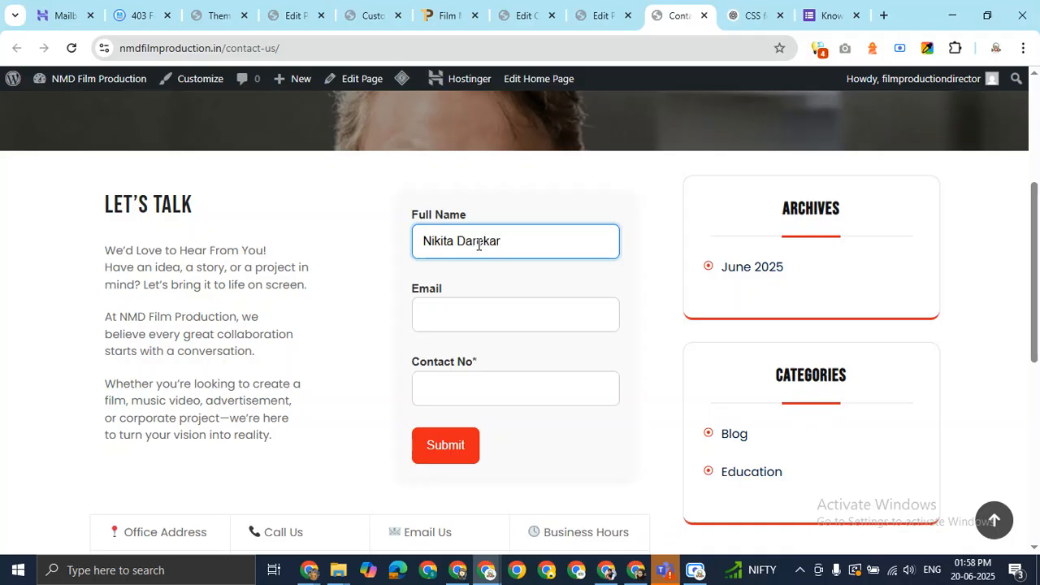
click(486, 312)
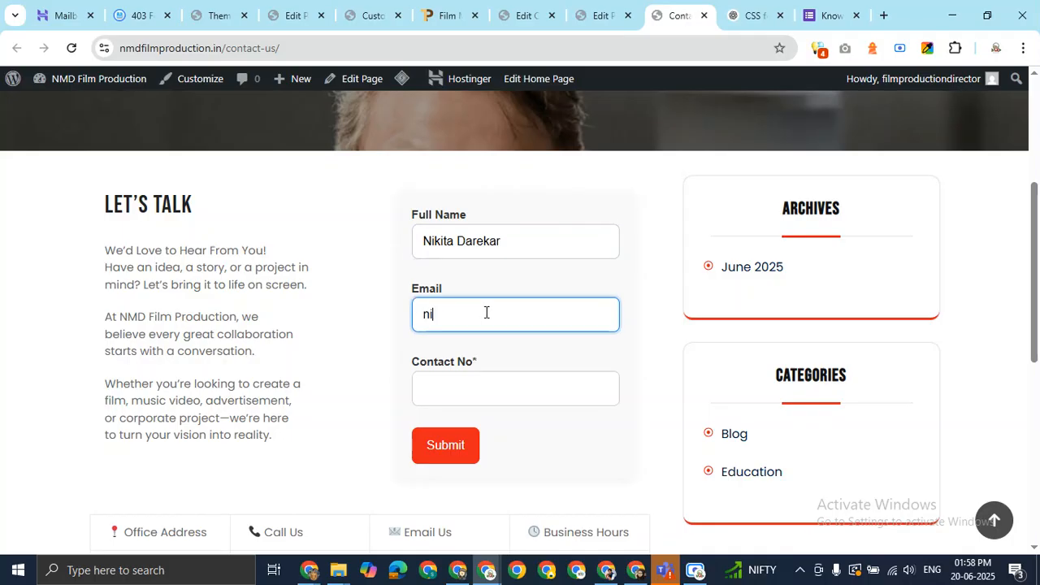
click(467, 398)
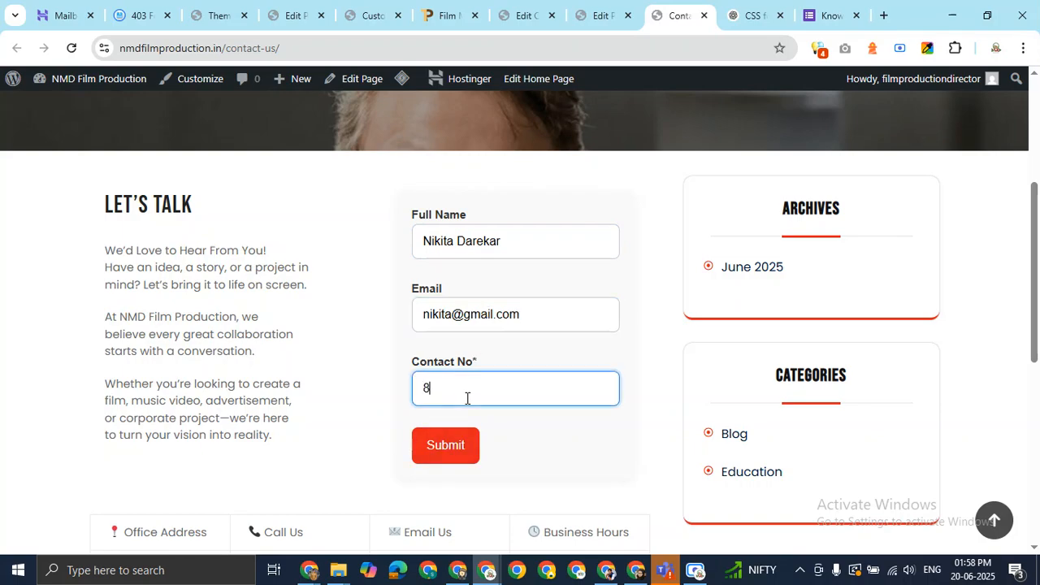
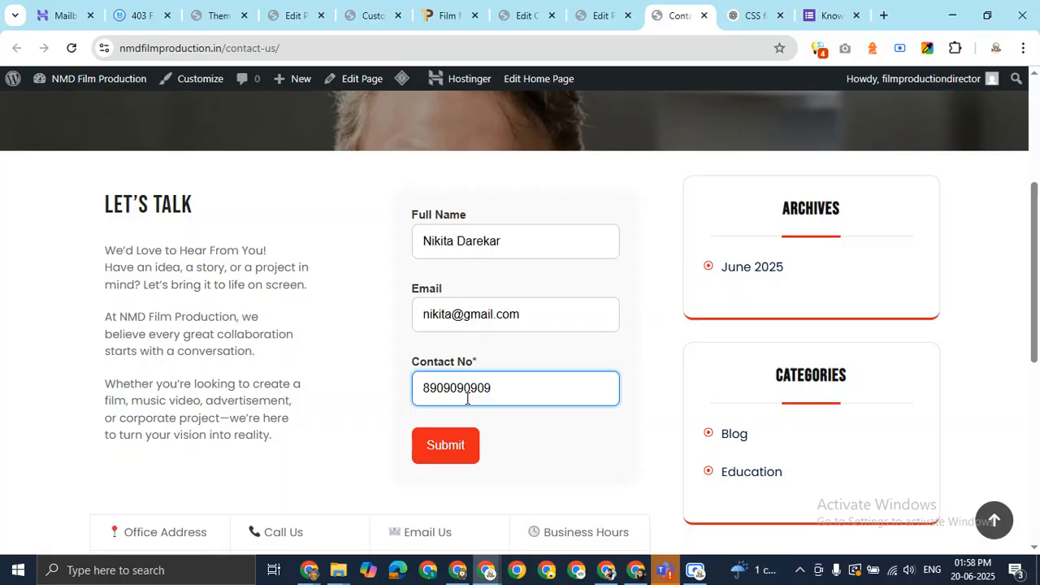
click(662, 417)
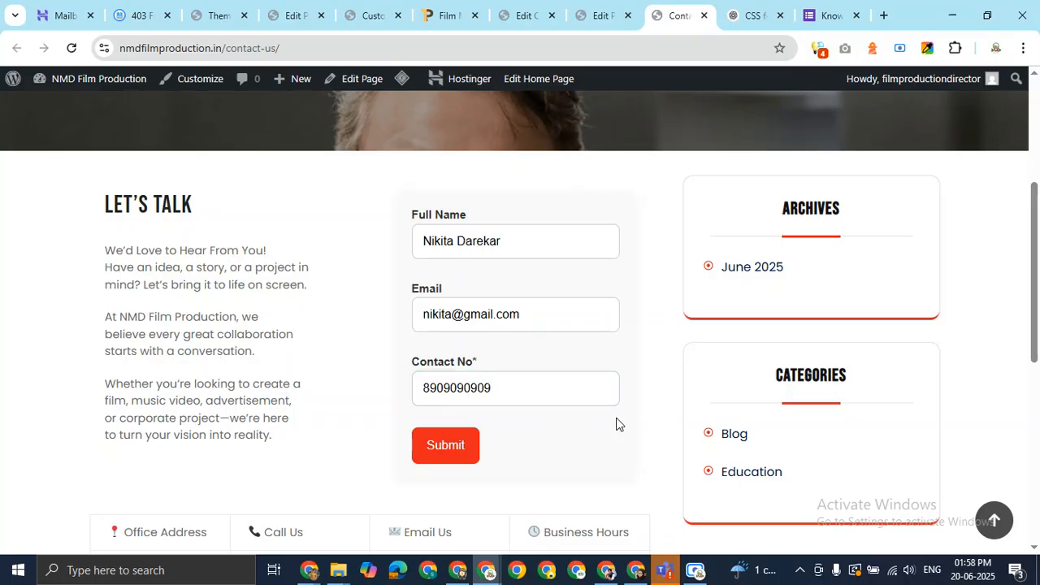
Submit the test message and check the 'Thank you for your message. It has been sent.' confirmation
click(450, 453)
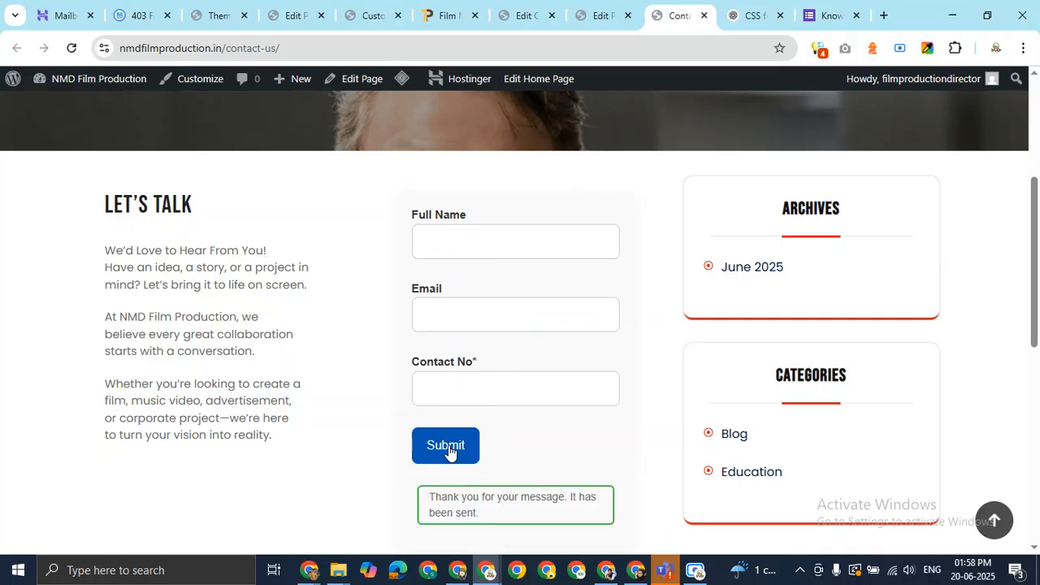
drag(447, 497, 520, 516)
click(644, 446)
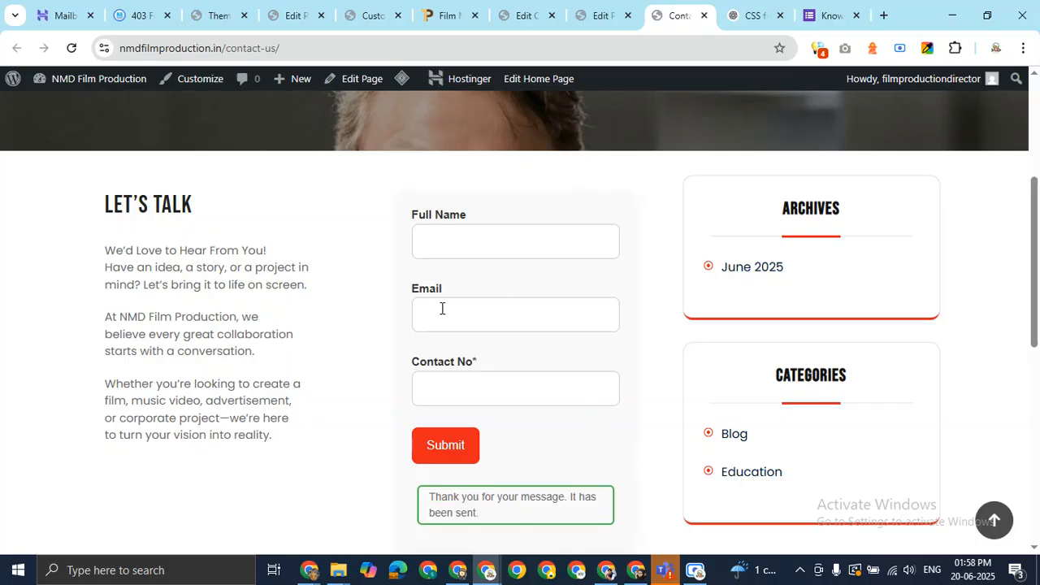
Open a new browser tab and go to Gmail from the Google start page
click(883, 16)
click(709, 47)
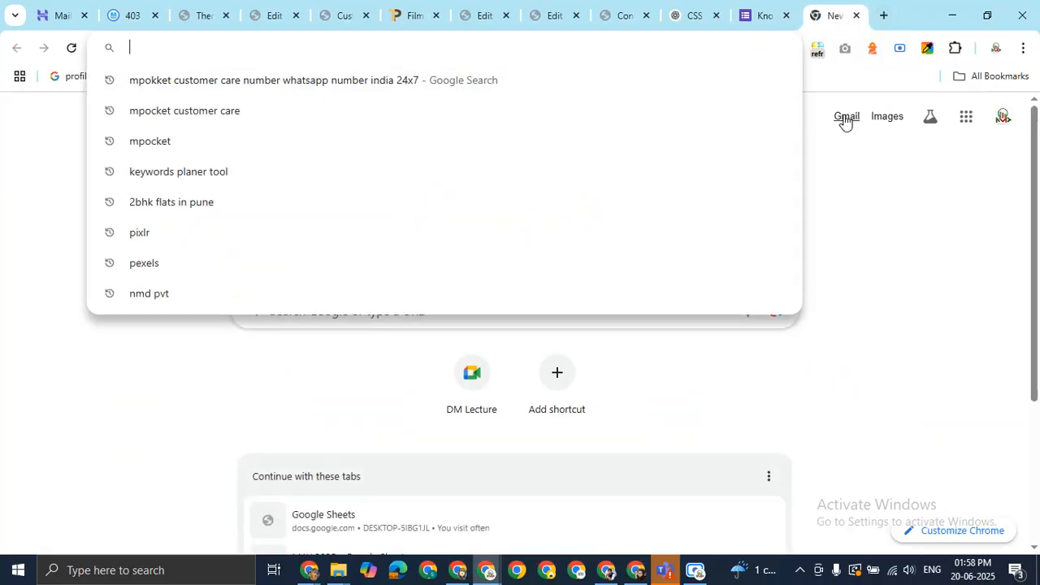
click(845, 120)
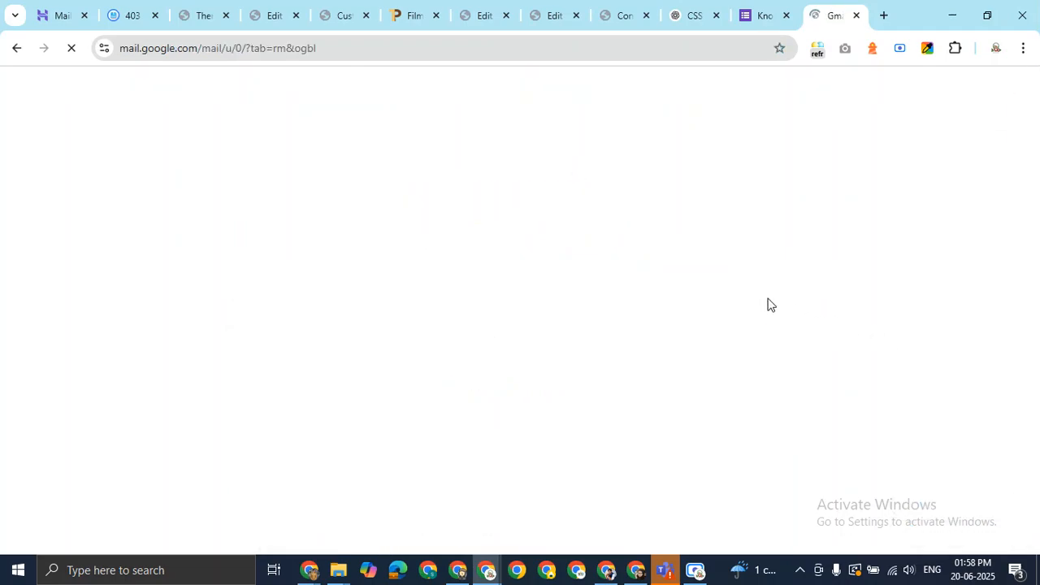
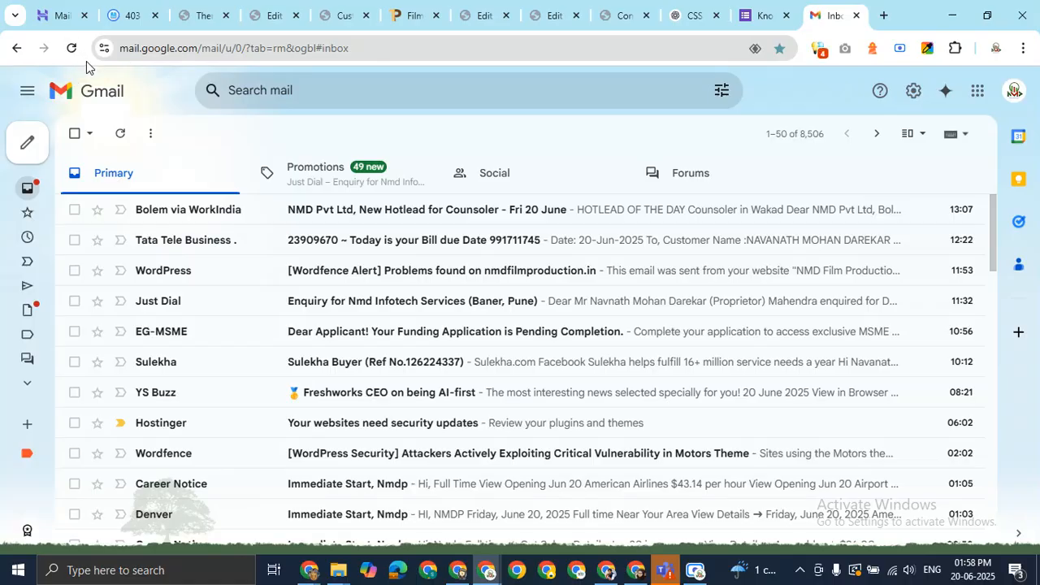
Reload Gmail and open the NMD Film Production message in the Spam folder
click(71, 51)
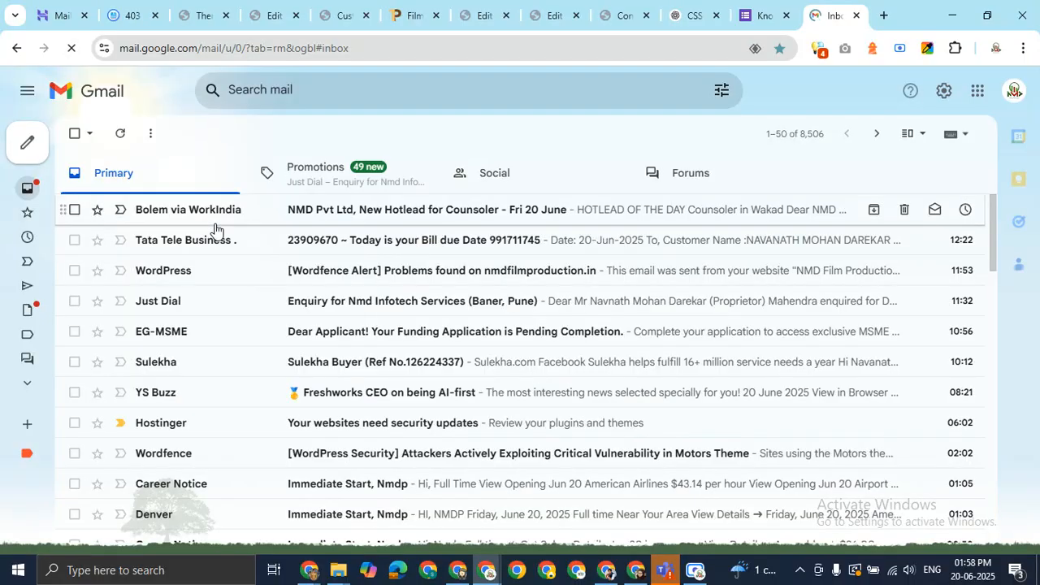
mouse_move(24, 336)
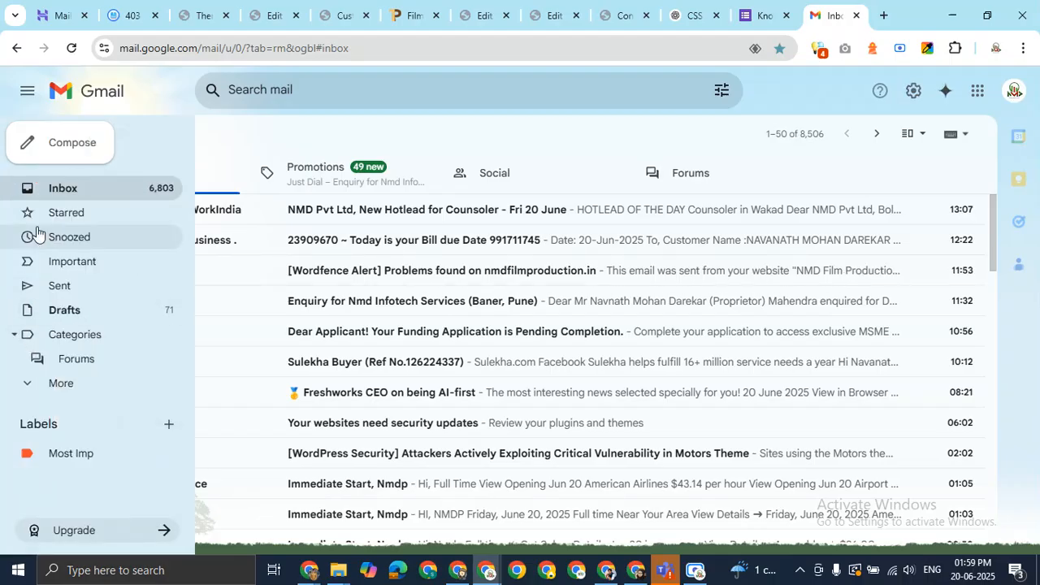
click(29, 385)
click(95, 486)
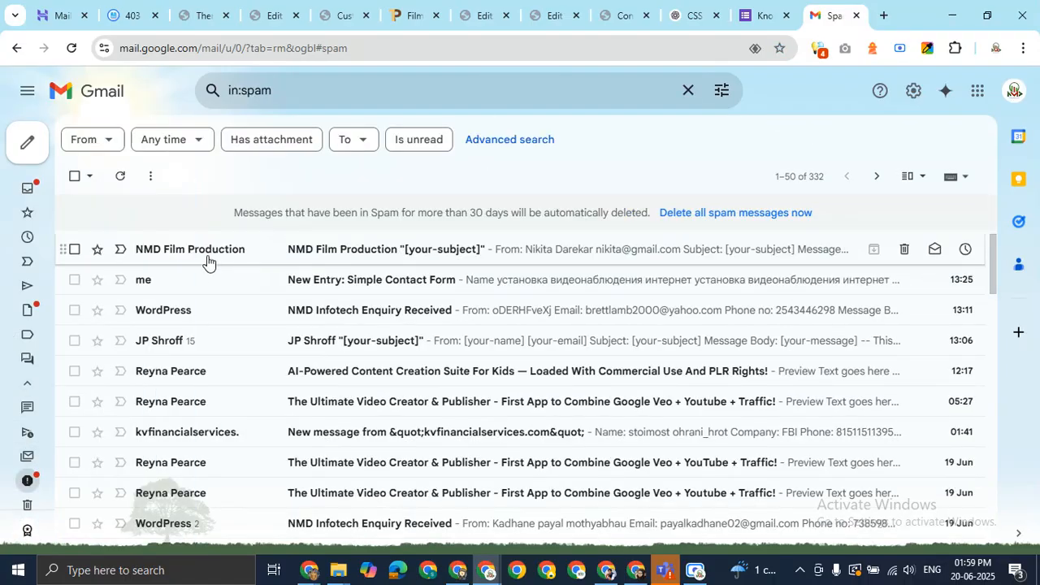
click(343, 255)
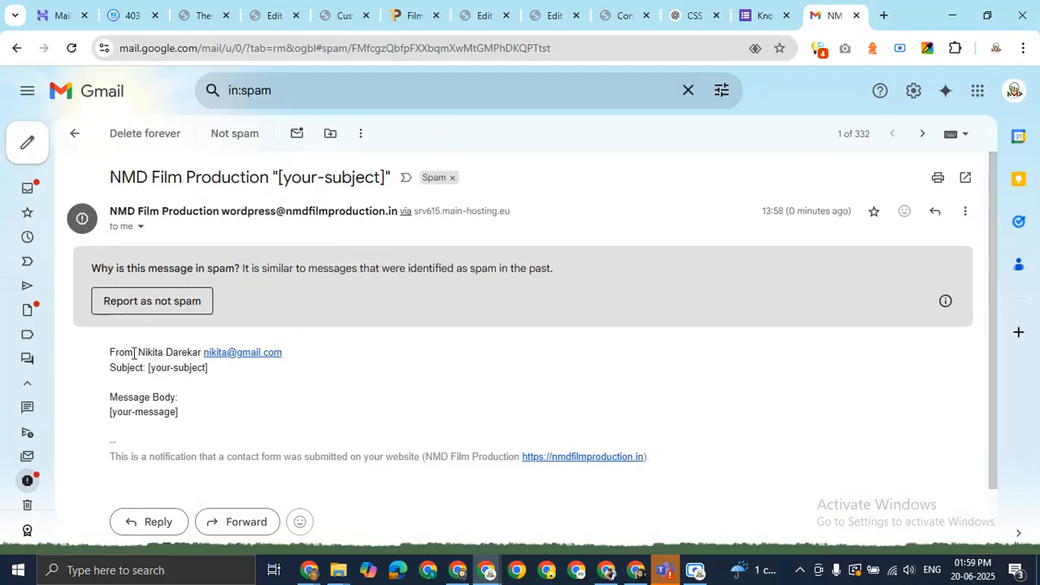
Check the message's sender and subject, then report it as not spam
drag(138, 352, 220, 373)
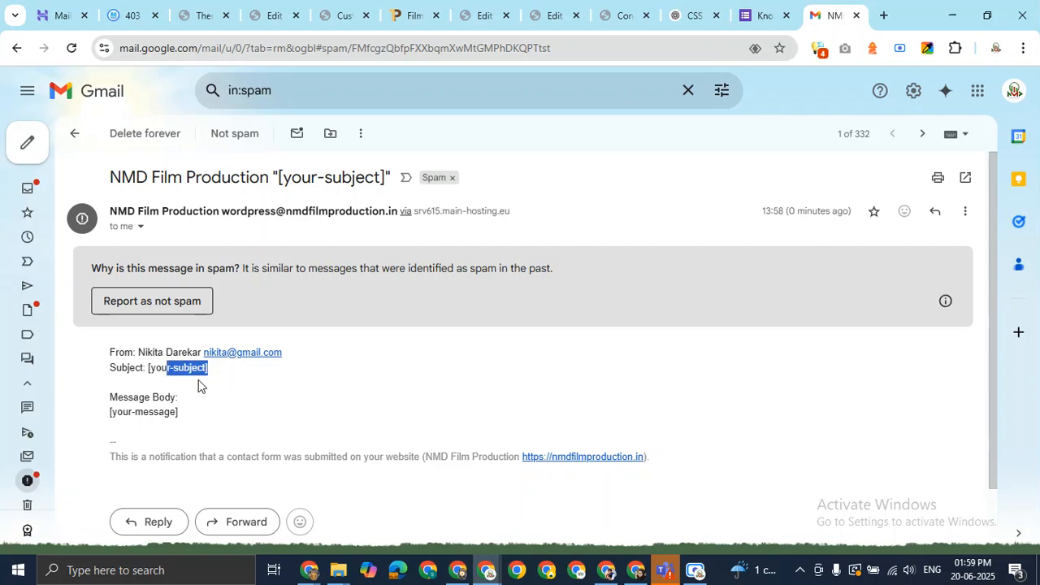
drag(136, 411, 161, 370)
triple_click(96, 378)
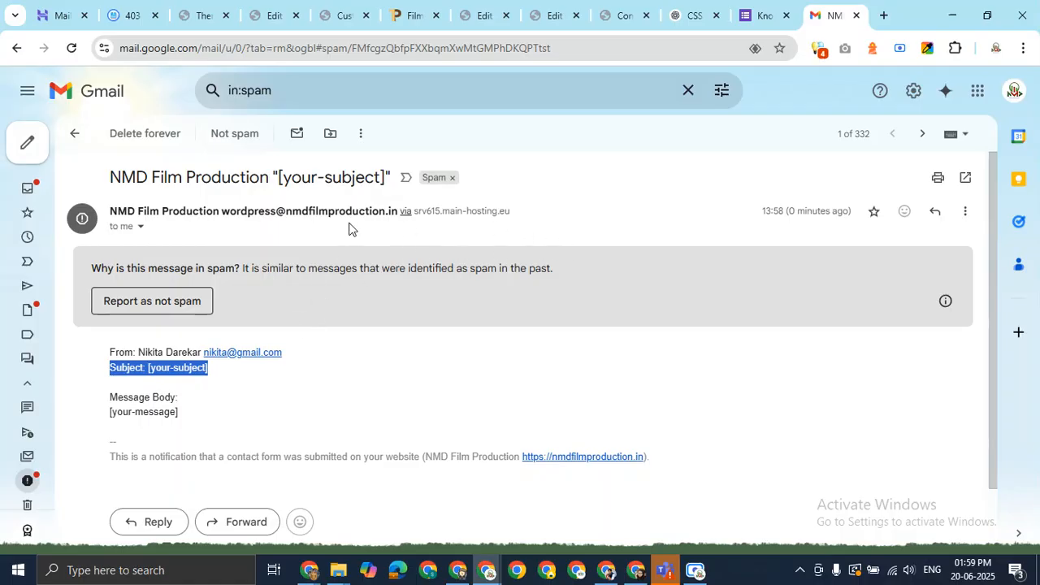
click(190, 310)
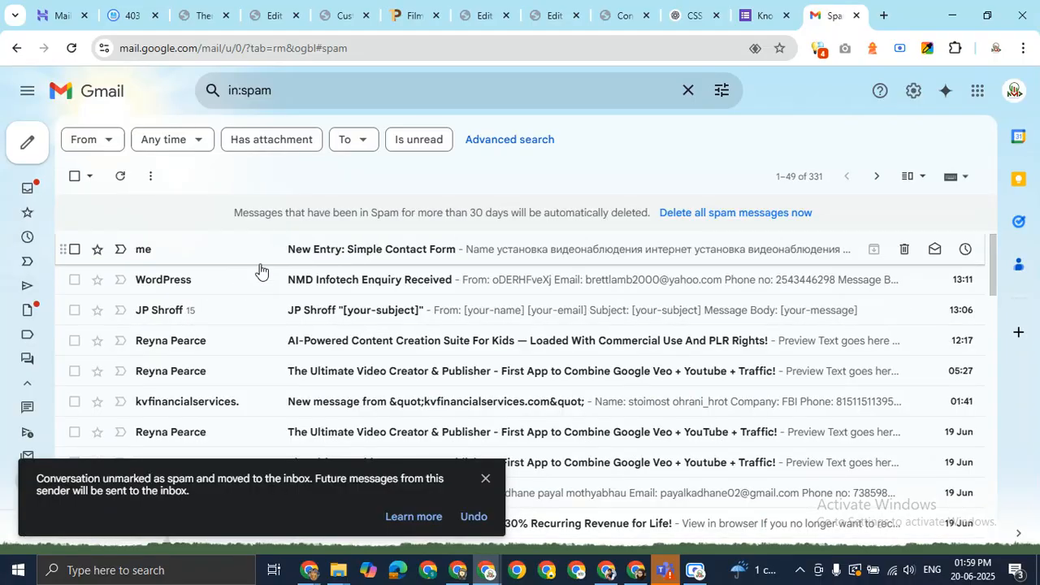
Reopen the New Entry: Simple Contact Form email, then go back to the Inbox
click(349, 255)
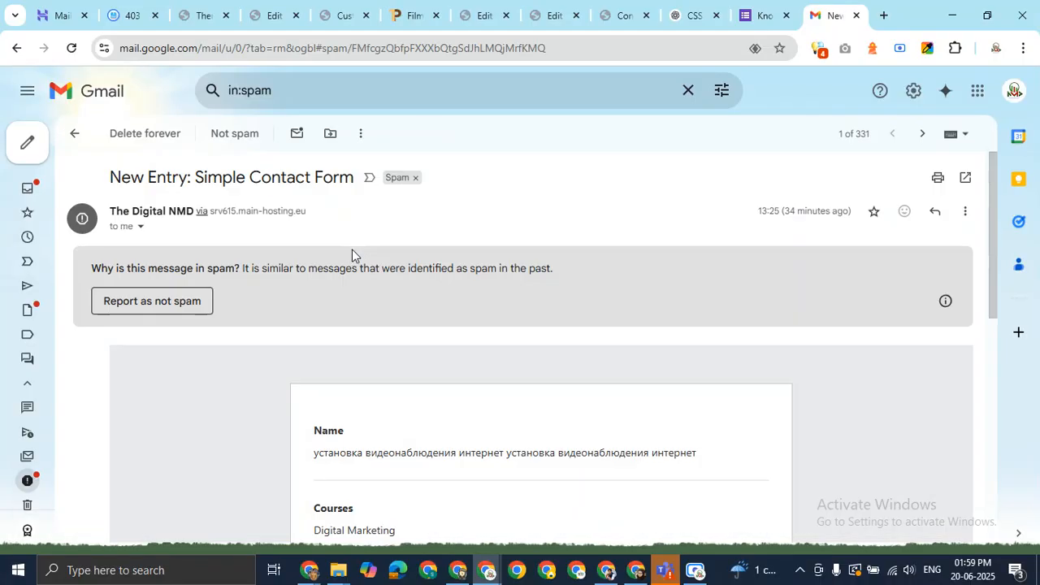
scroll(333, 266, down, 3)
scroll(334, 267, up, 5)
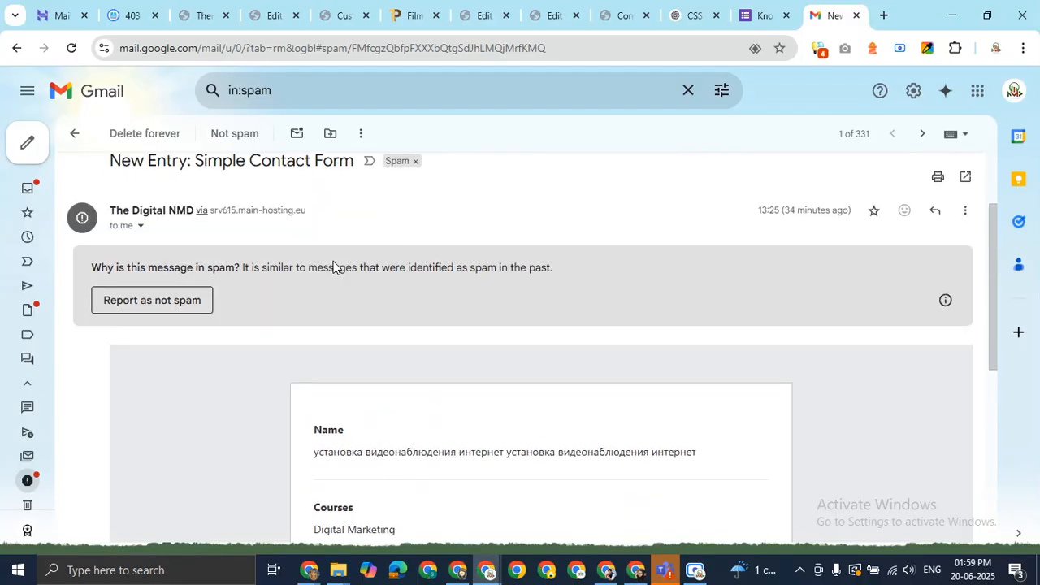
click(74, 133)
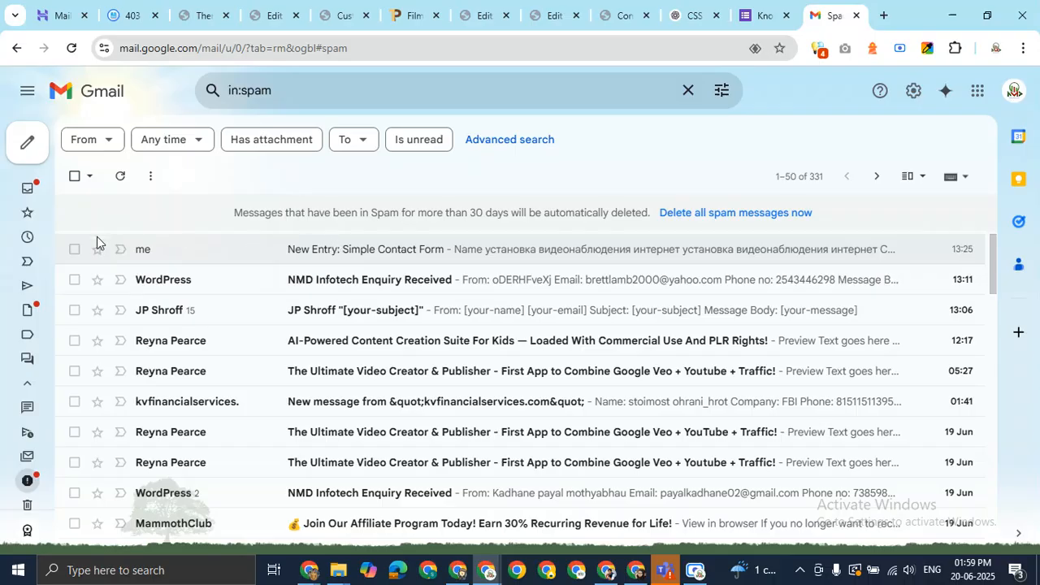
mouse_move(65, 389)
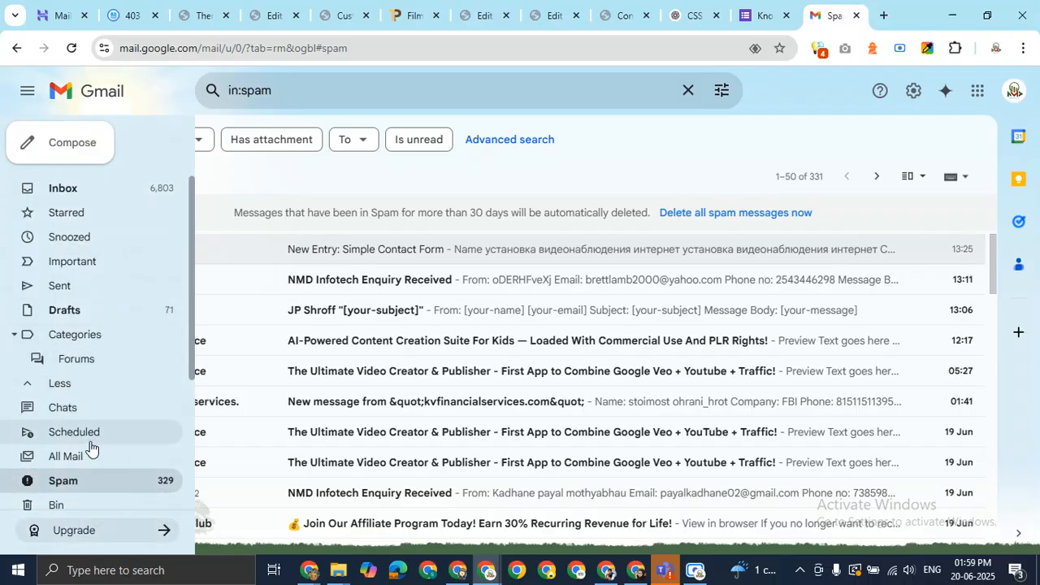
click(85, 189)
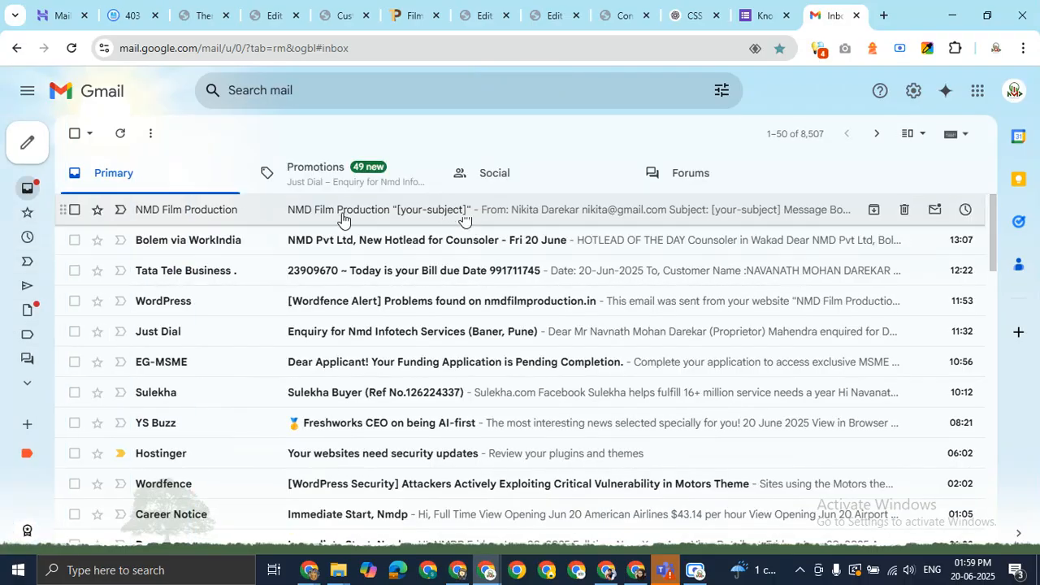
Open the NMD Film Production notification and examine its subject heading and sender name
click(344, 212)
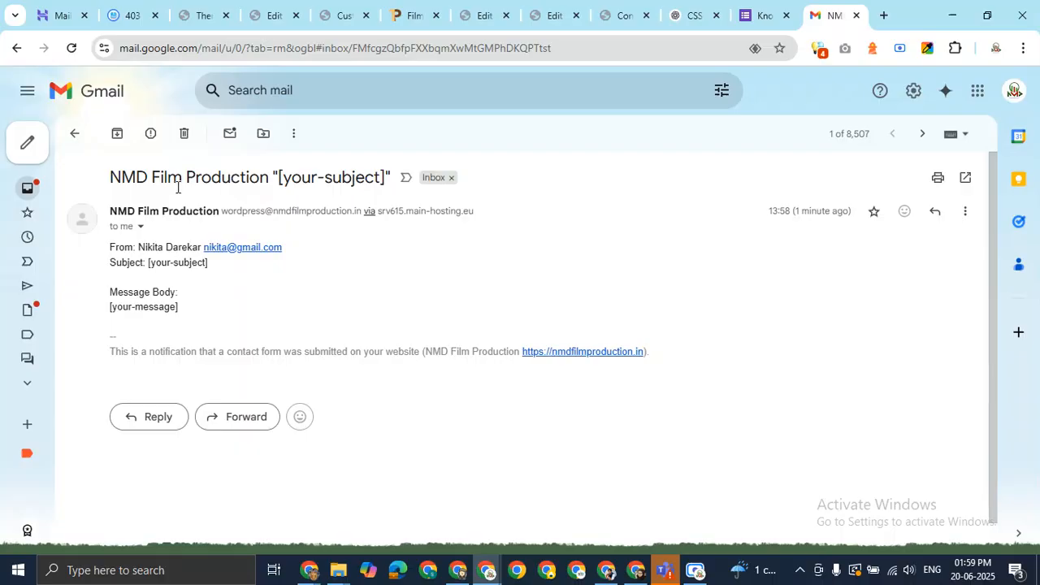
drag(120, 174, 388, 175)
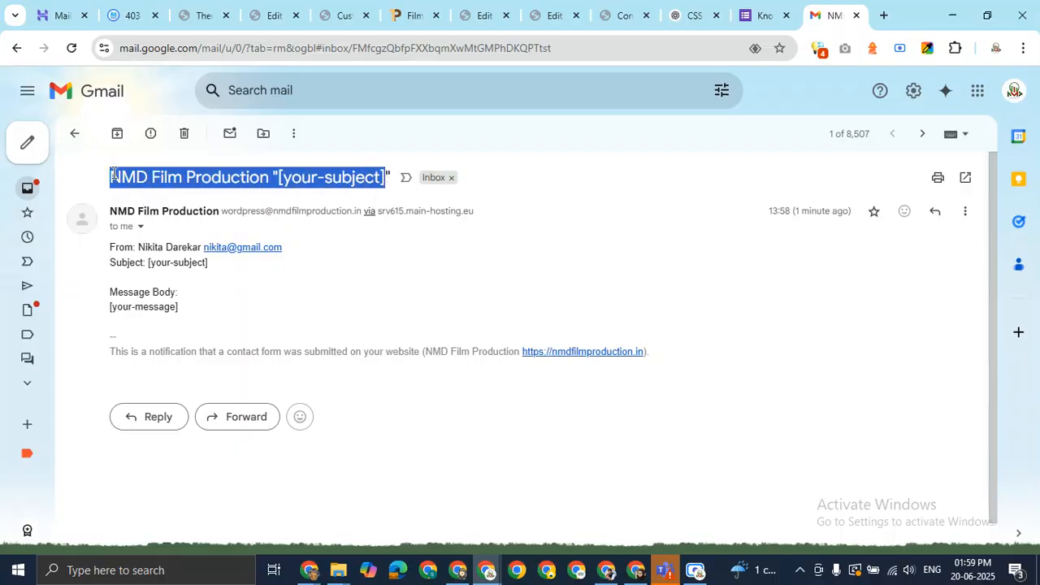
click(305, 180)
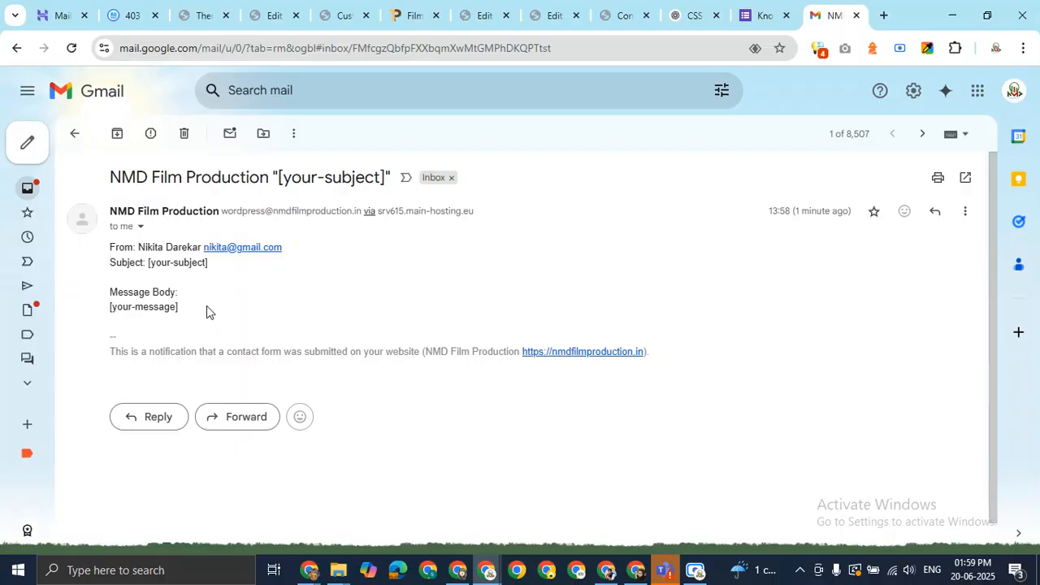
drag(139, 247, 202, 248)
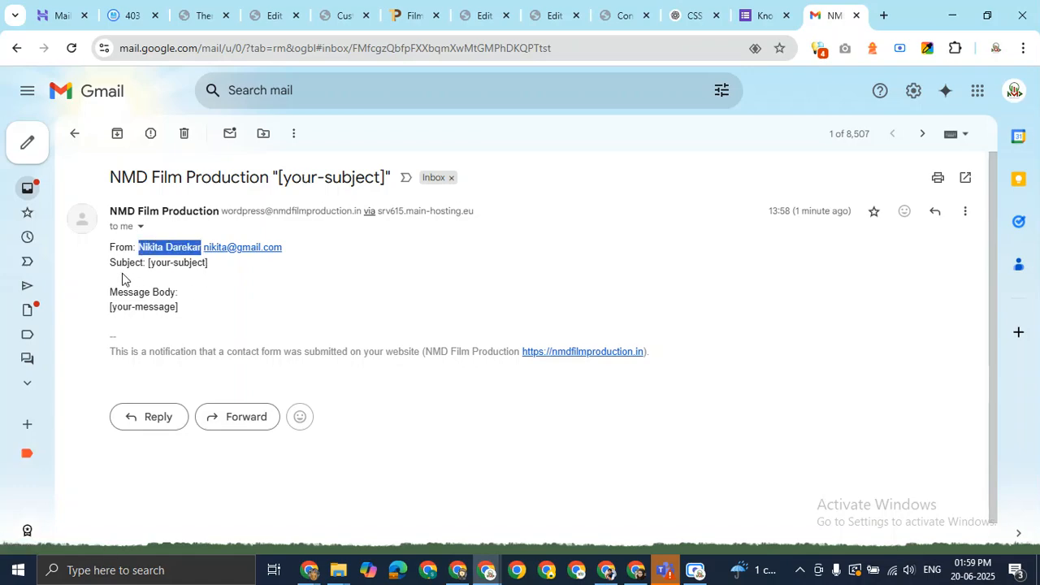
click(323, 259)
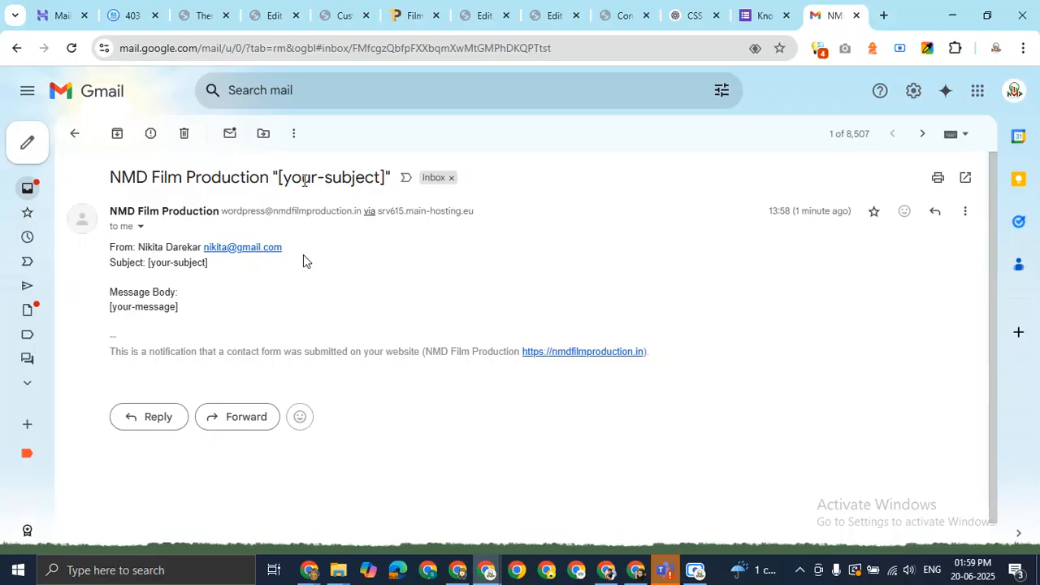
Check the unfilled Subject and Message Body placeholder lines, then return to the Contact Us page
drag(209, 262, 109, 267)
click(114, 277)
shift+click(204, 304)
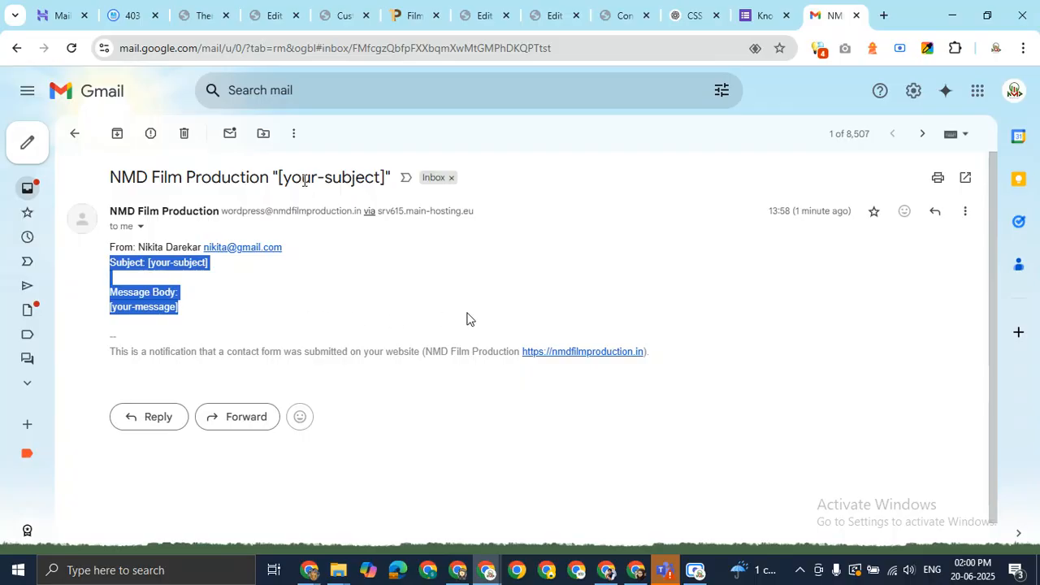
click(371, 298)
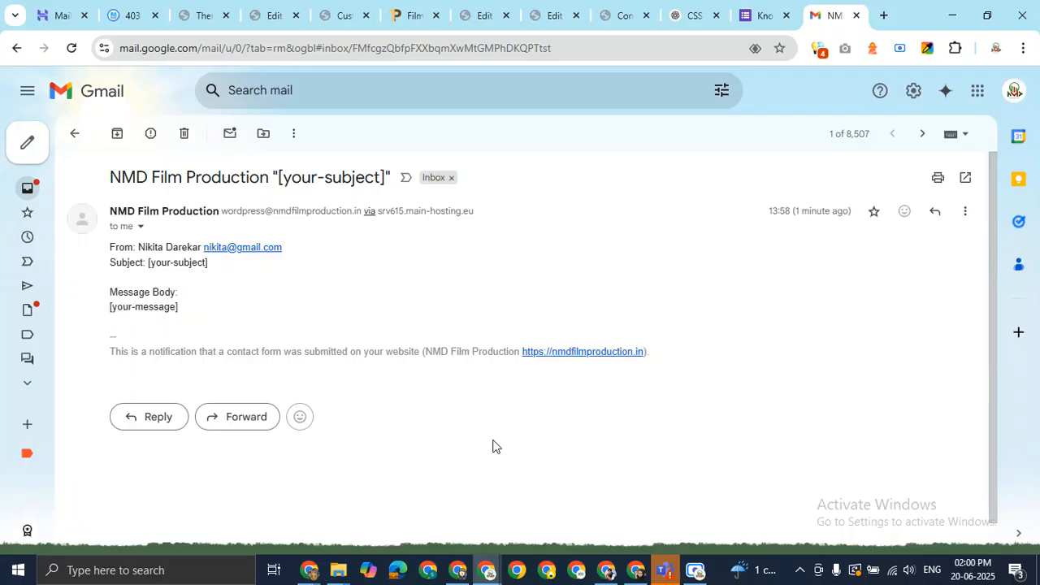
click(615, 10)
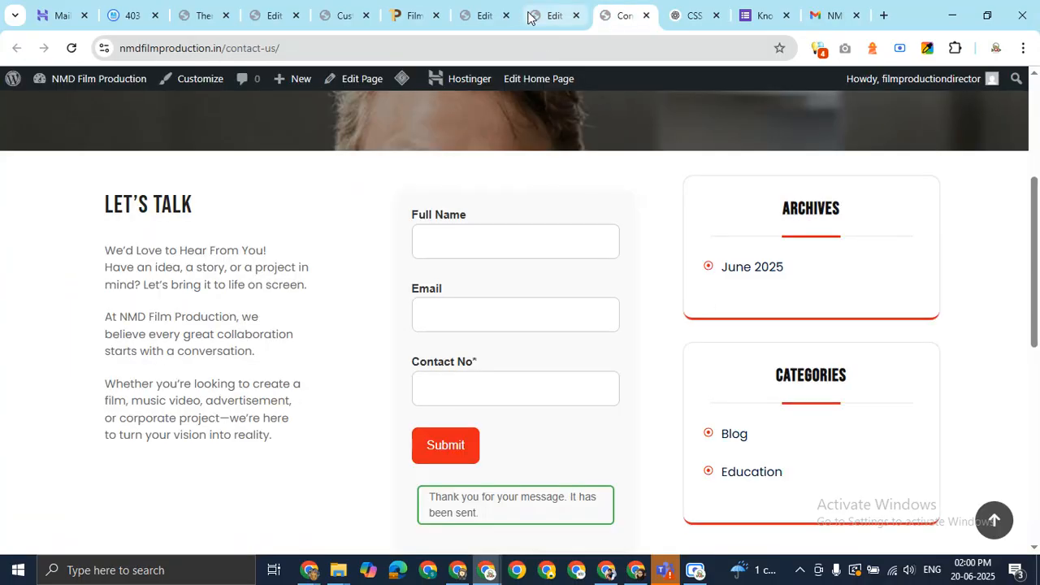
Add a second recipient address after [_site_admin_email] in the contact form's Mail To field
click(486, 16)
scroll(362, 385, down, 7)
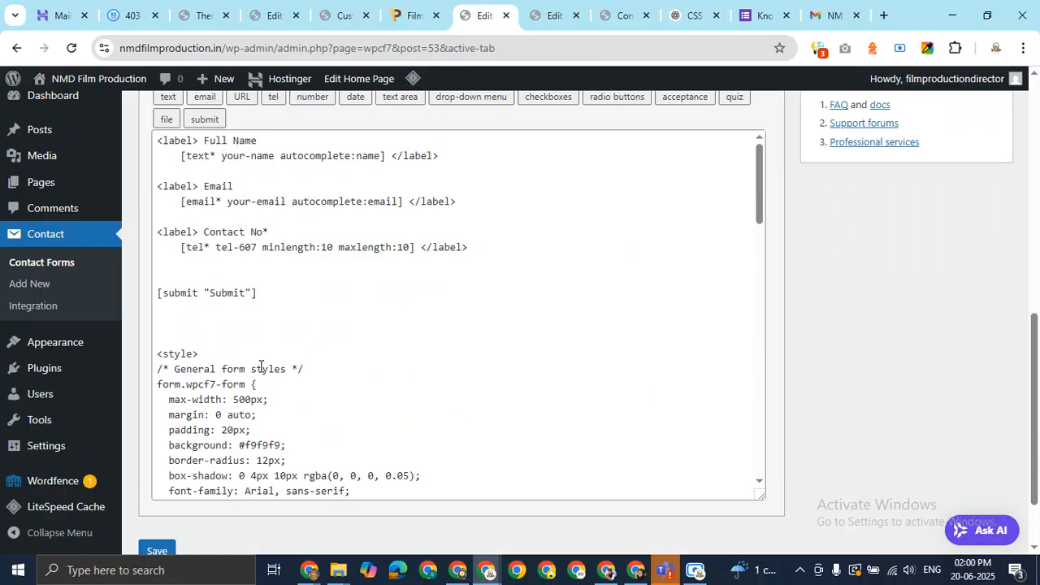
scroll(241, 284, up, 4)
click(218, 300)
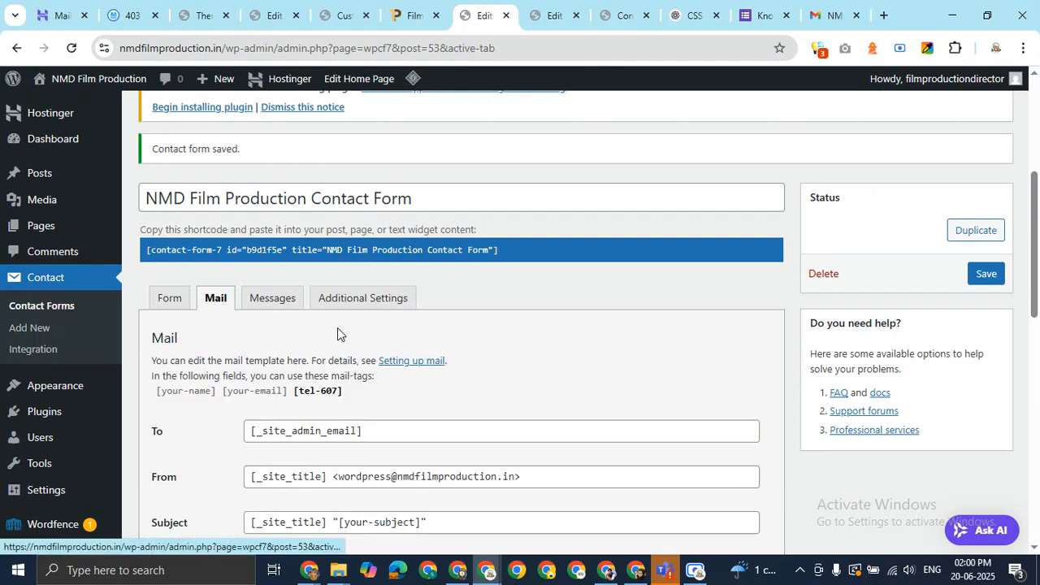
click(400, 436)
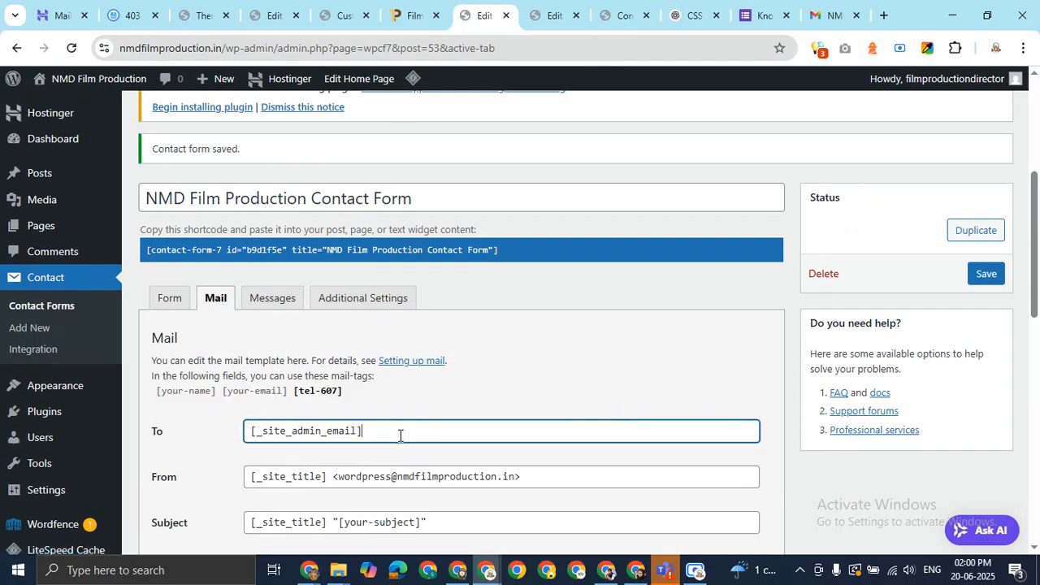
scroll(892, 307, down, 2)
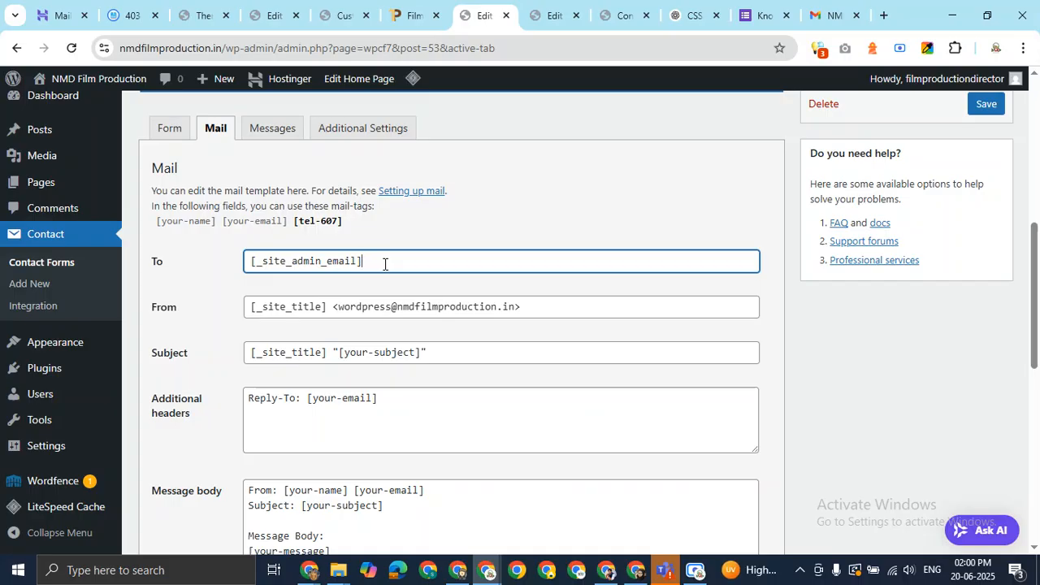
click(995, 49)
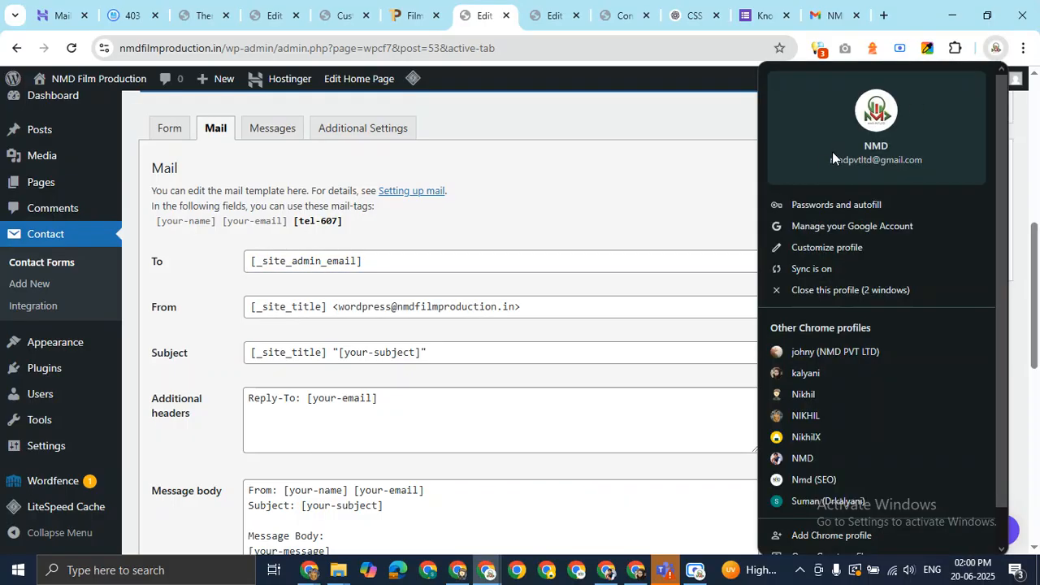
click(689, 115)
click(418, 263)
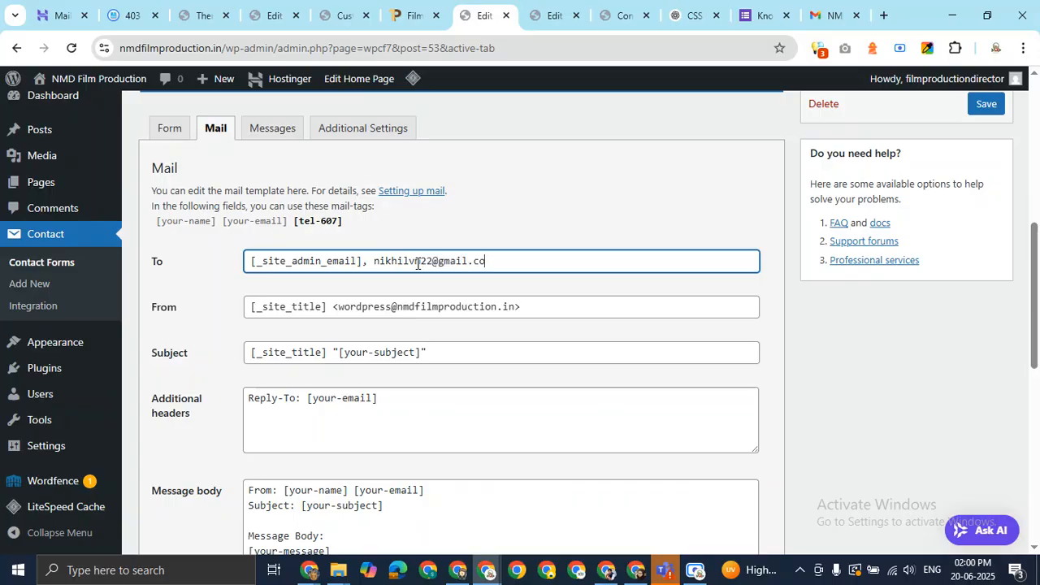
click(543, 278)
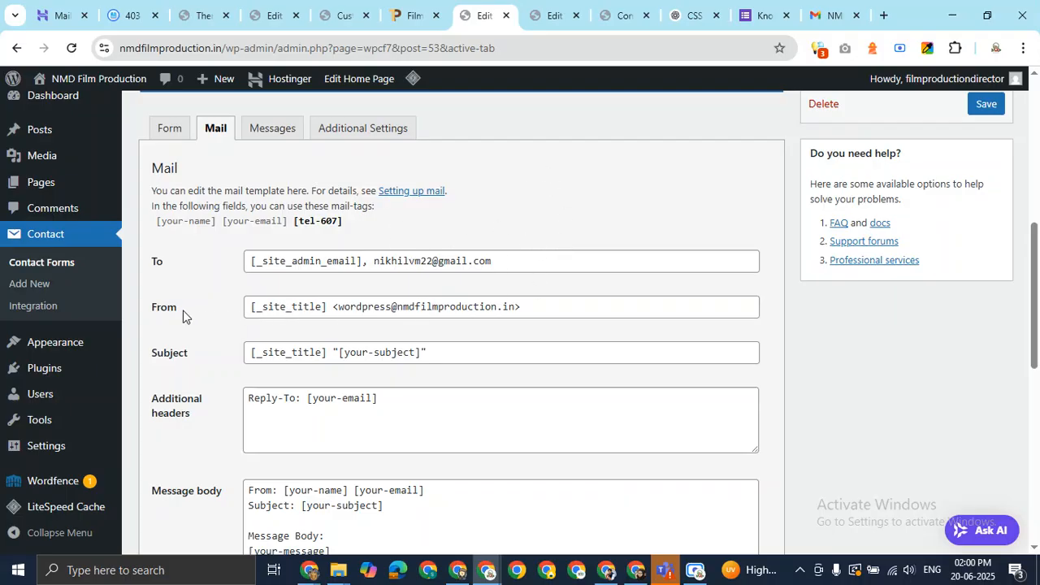
Compare the From field's [_site_title] tag with the received email's subject heading
drag(252, 309, 335, 308)
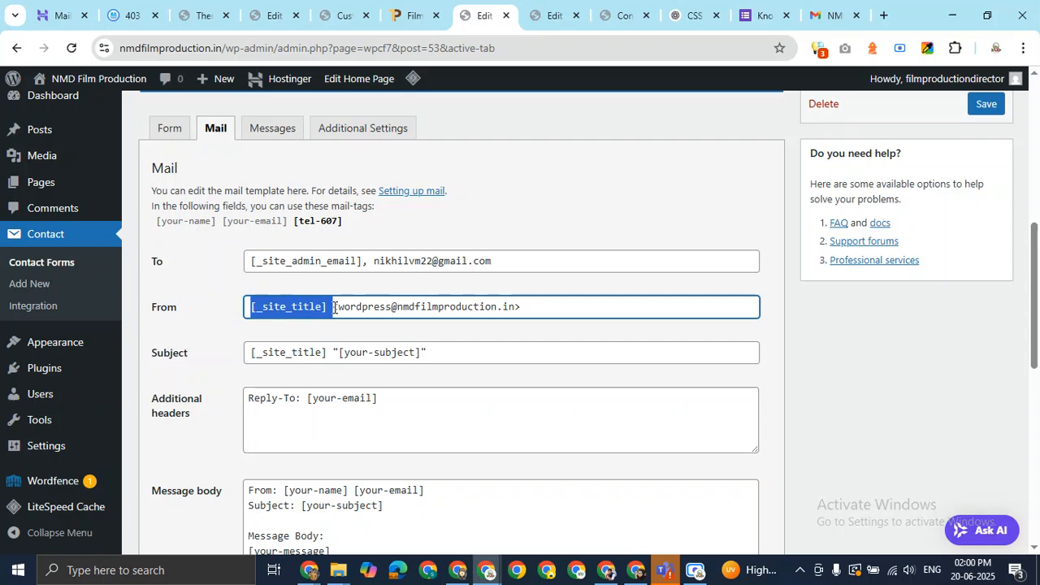
click(530, 310)
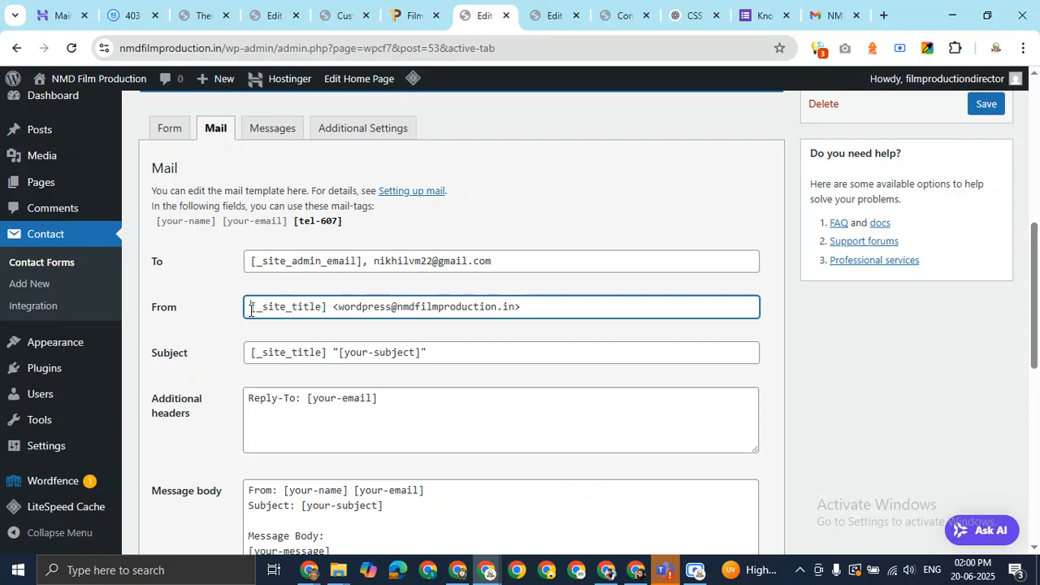
drag(252, 307, 534, 309)
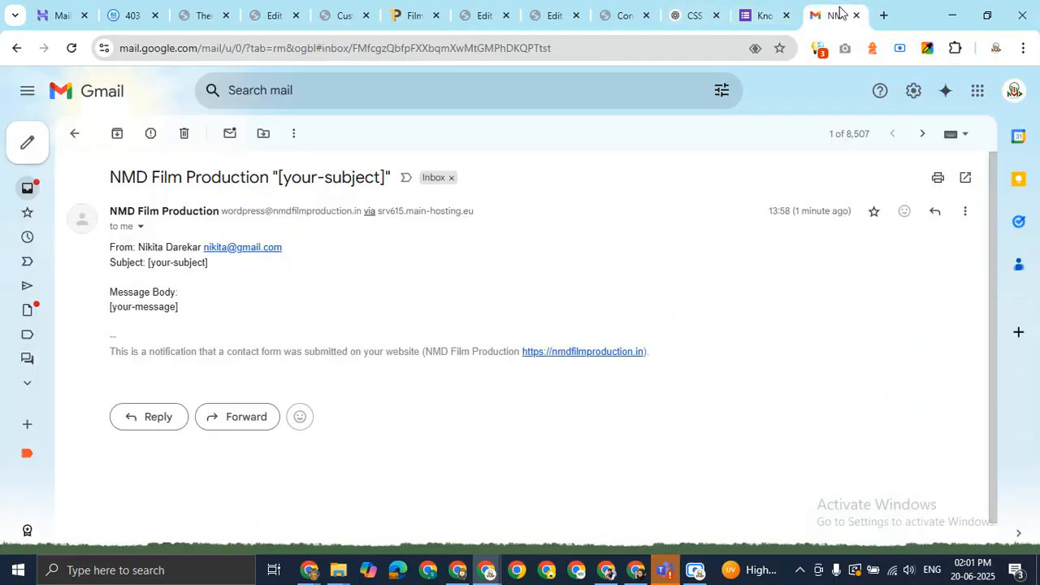
click(842, 15)
drag(107, 179, 399, 178)
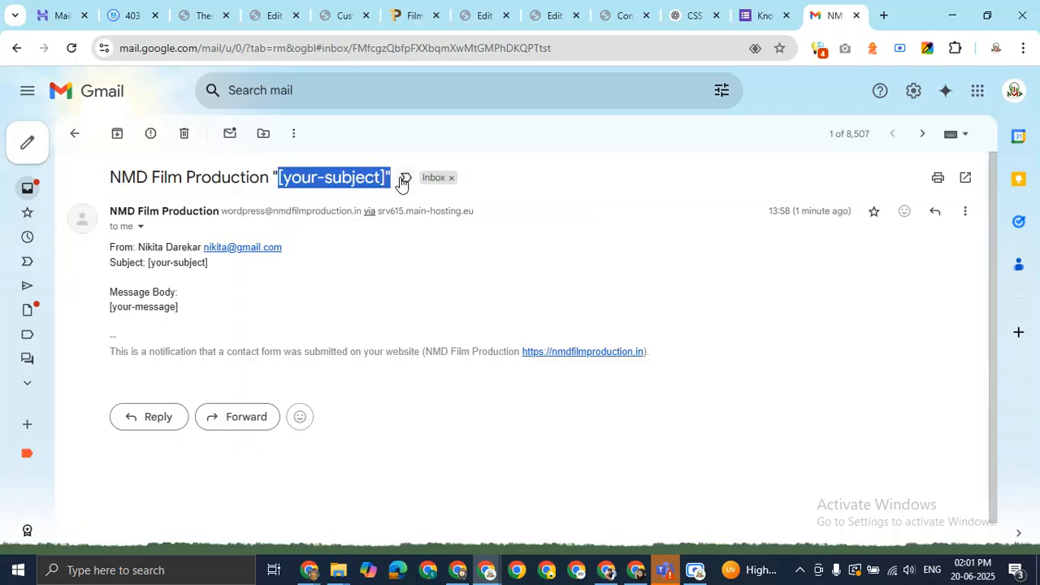
click(553, 13)
click(482, 13)
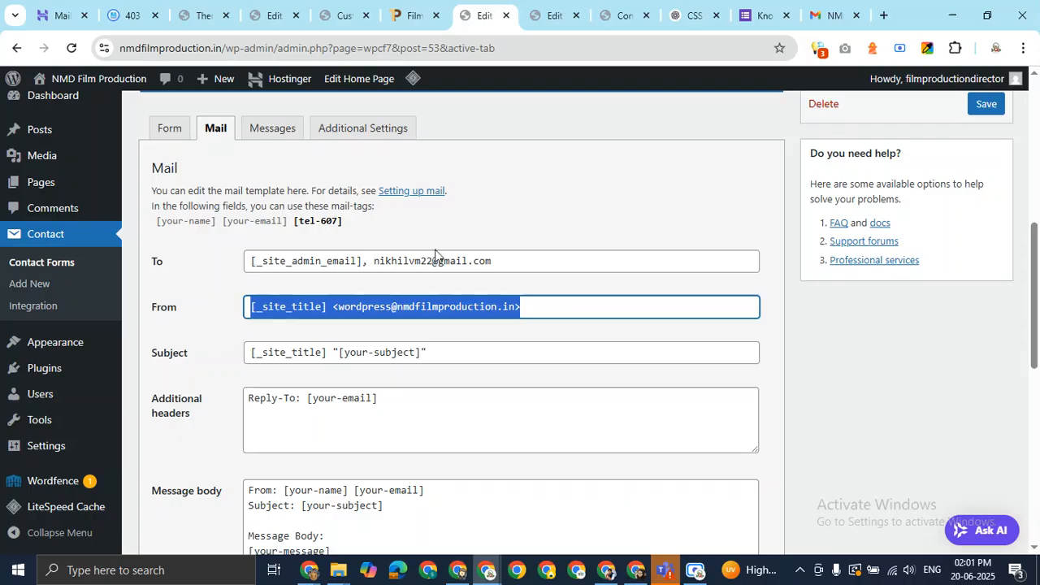
Inspect the From field's site title tag and wordpress sender address, then check the inbox
click(423, 306)
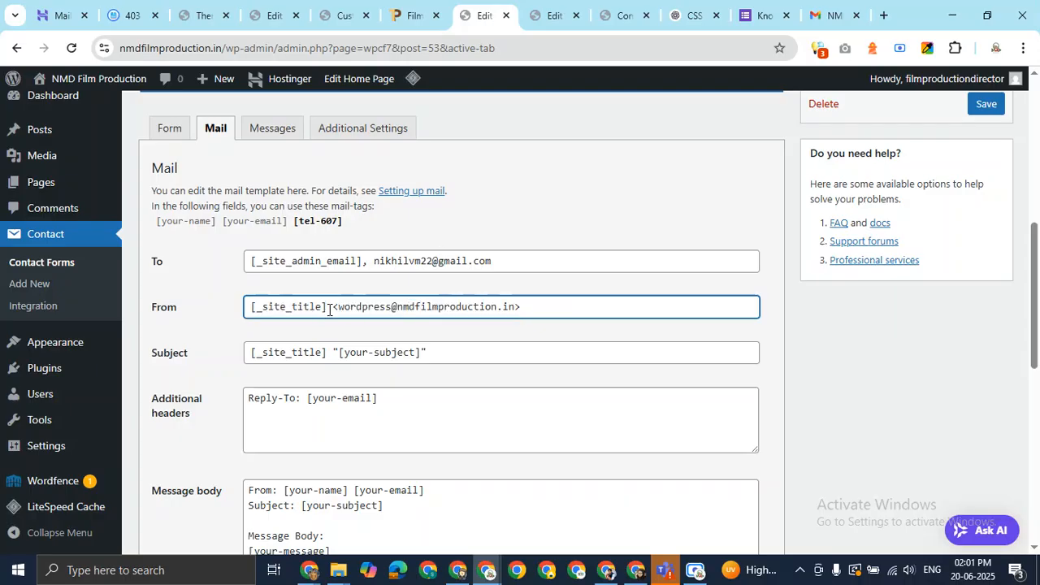
drag(329, 308, 245, 309)
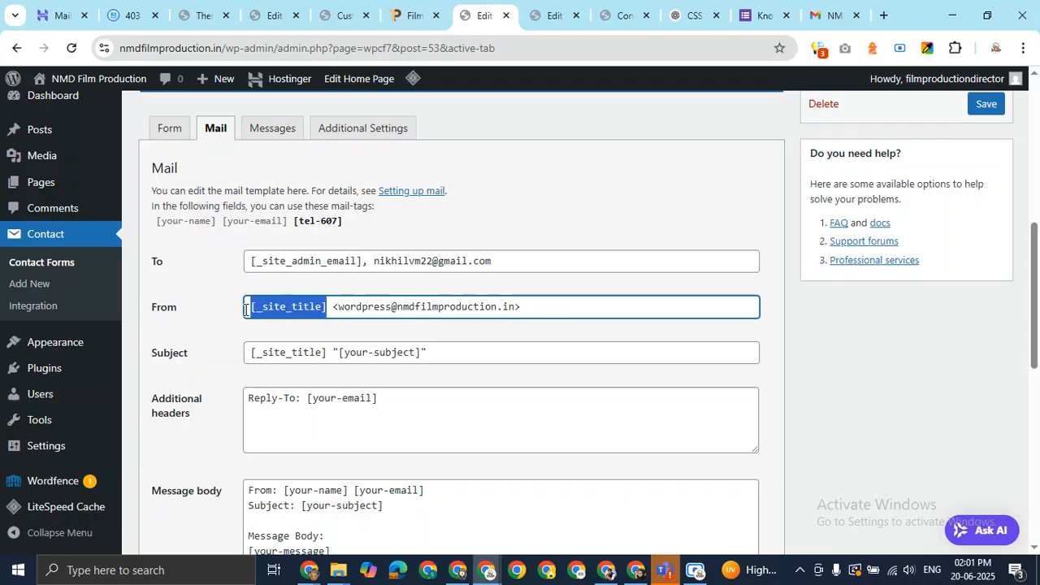
click(141, 314)
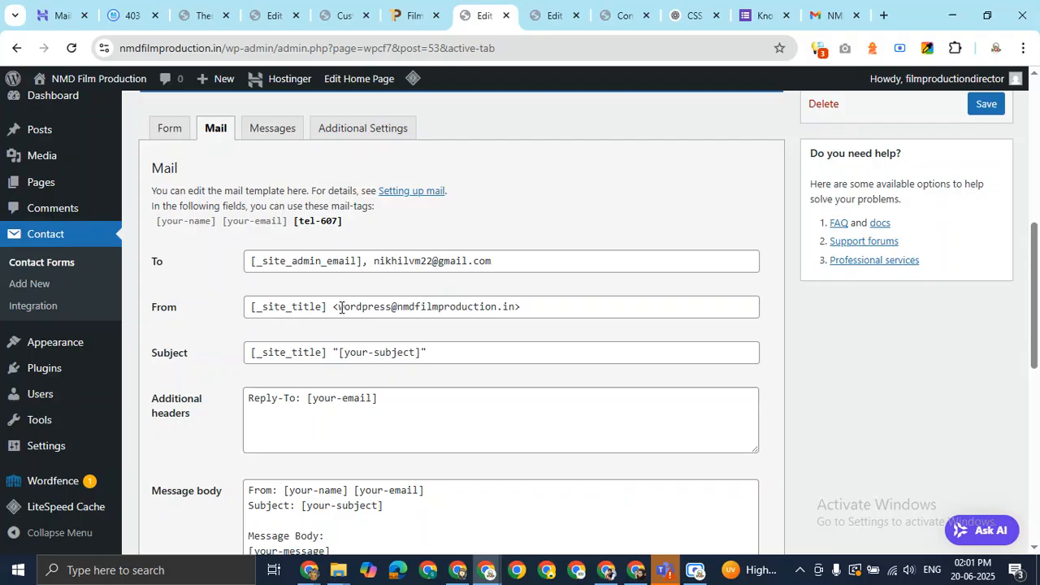
drag(339, 308, 392, 304)
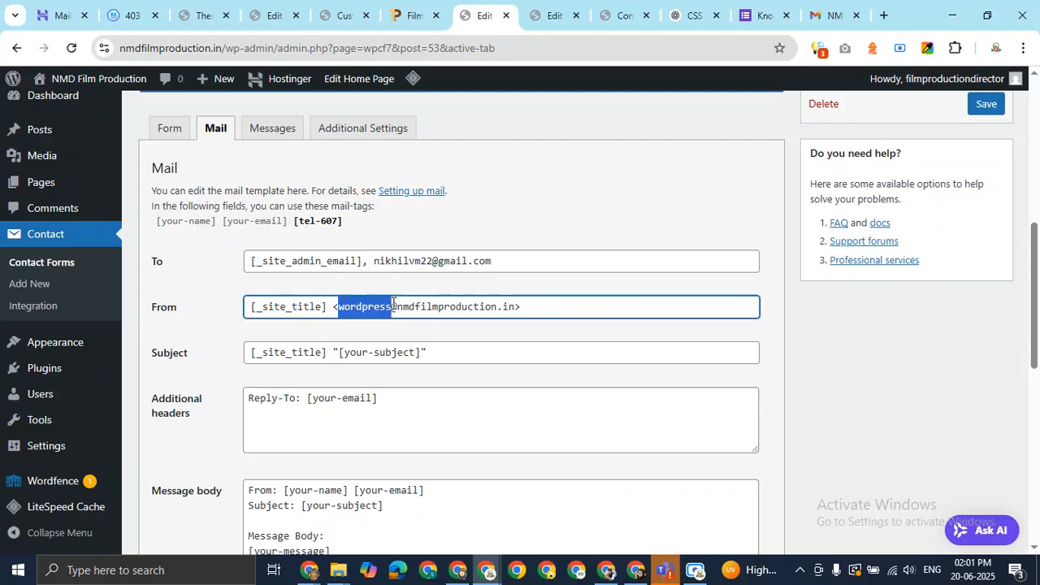
drag(246, 306, 337, 306)
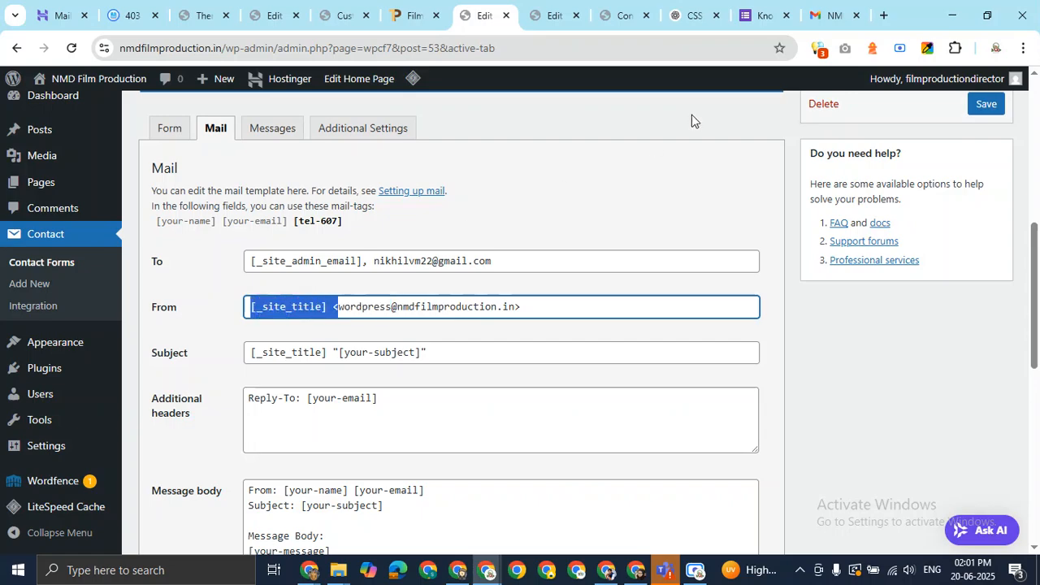
click(821, 11)
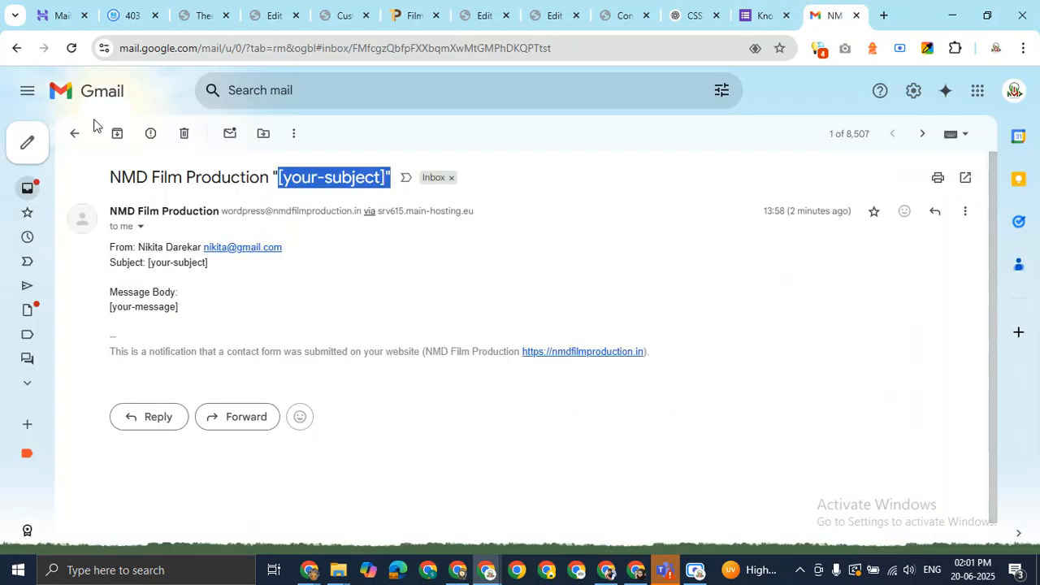
click(72, 134)
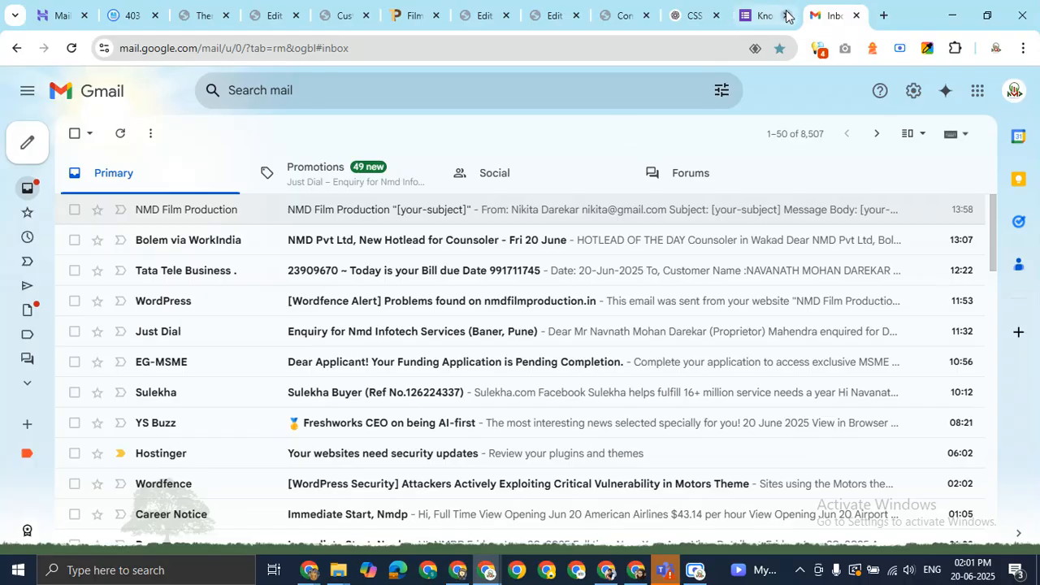
Match the Subject field's [_site_title] and [your-subject] tags against the received notification's subject
click(542, 6)
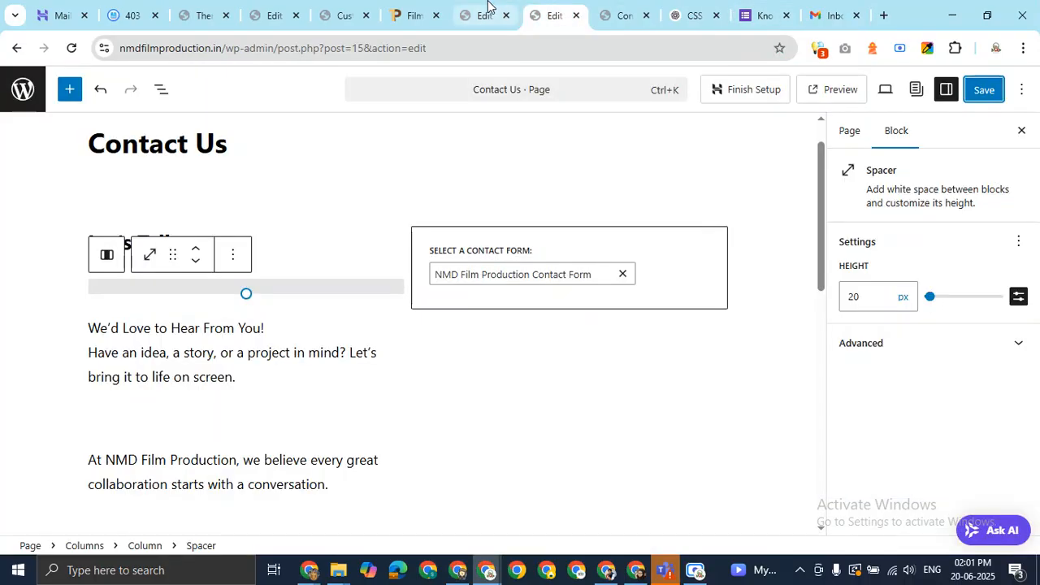
click(488, 10)
double_click(274, 361)
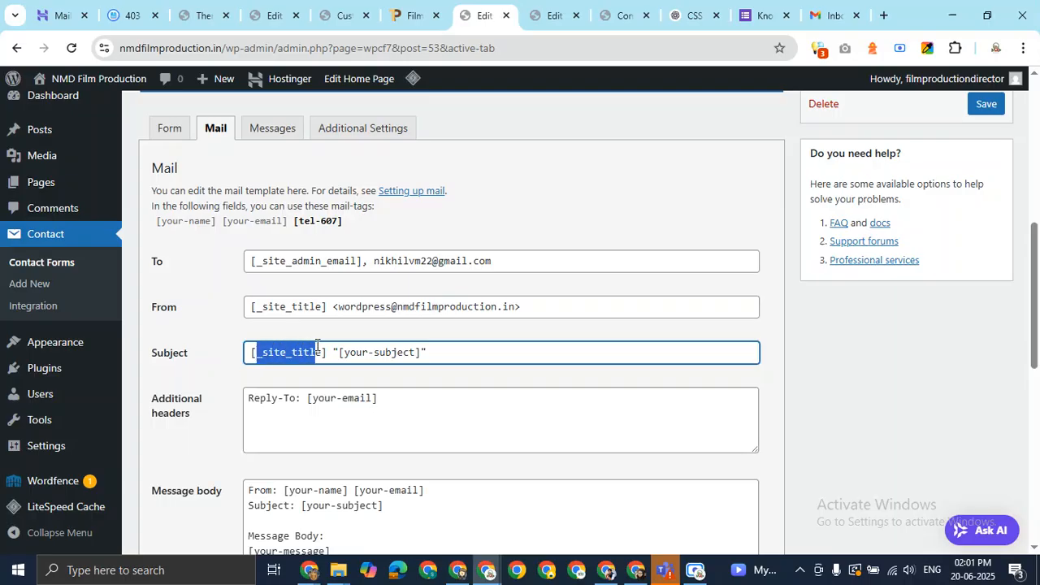
drag(368, 354, 416, 354)
click(813, 7)
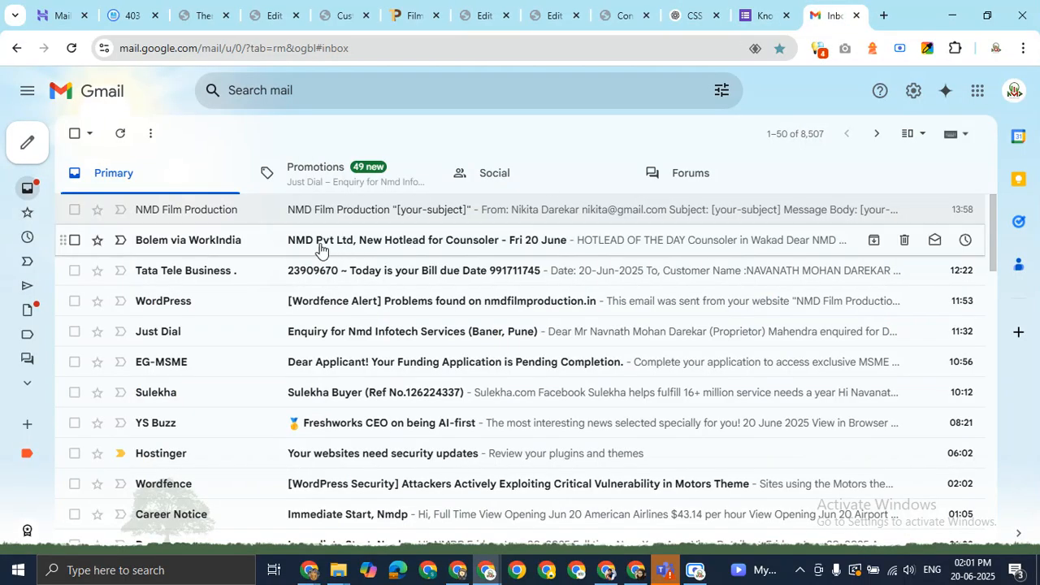
click(267, 212)
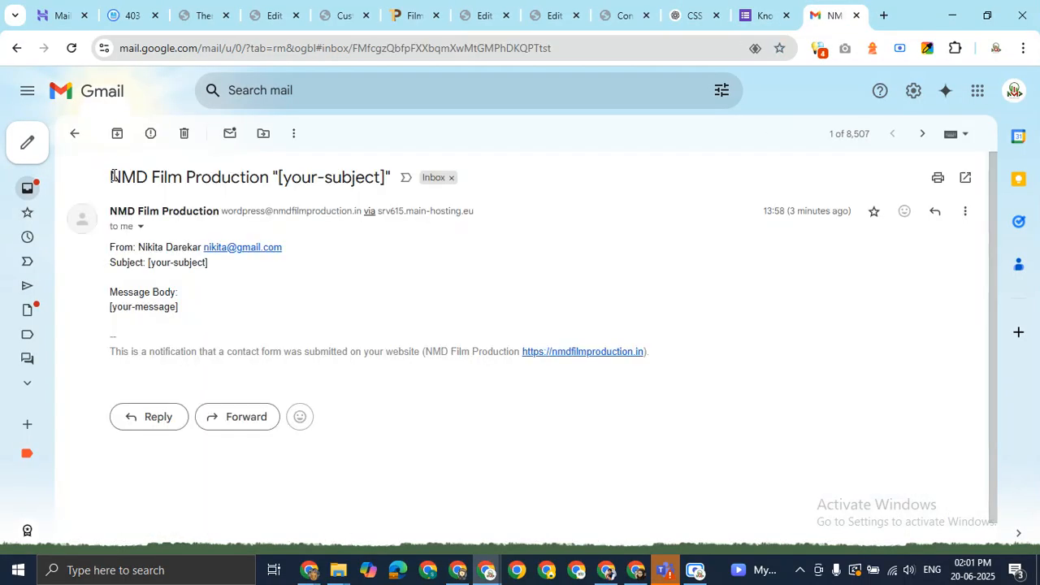
drag(113, 176, 388, 172)
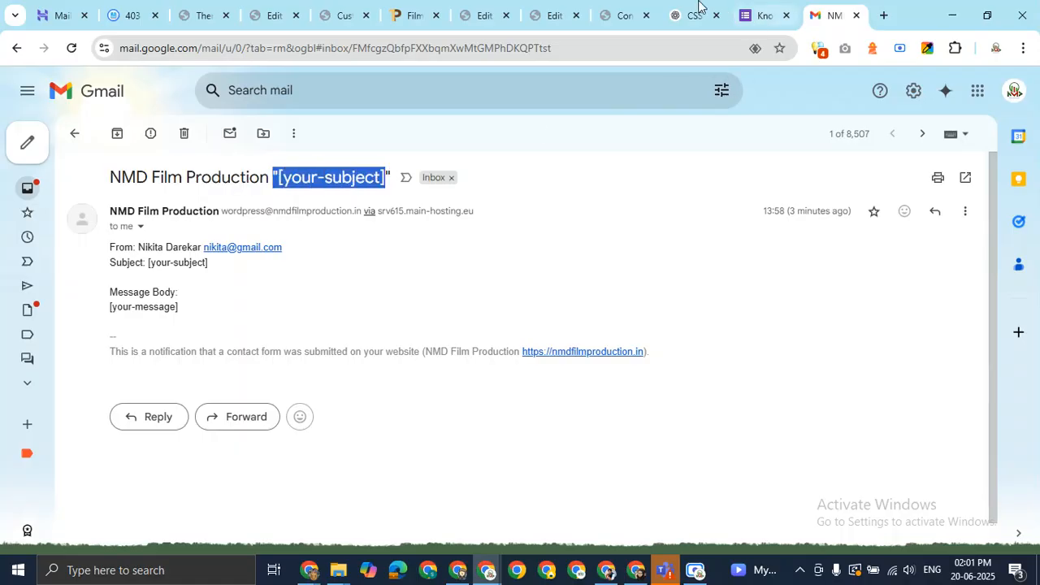
click(498, 11)
Replace the whole Mail Subject with 'Contact-Us Enquiry - NMD Film Production'
click(398, 349)
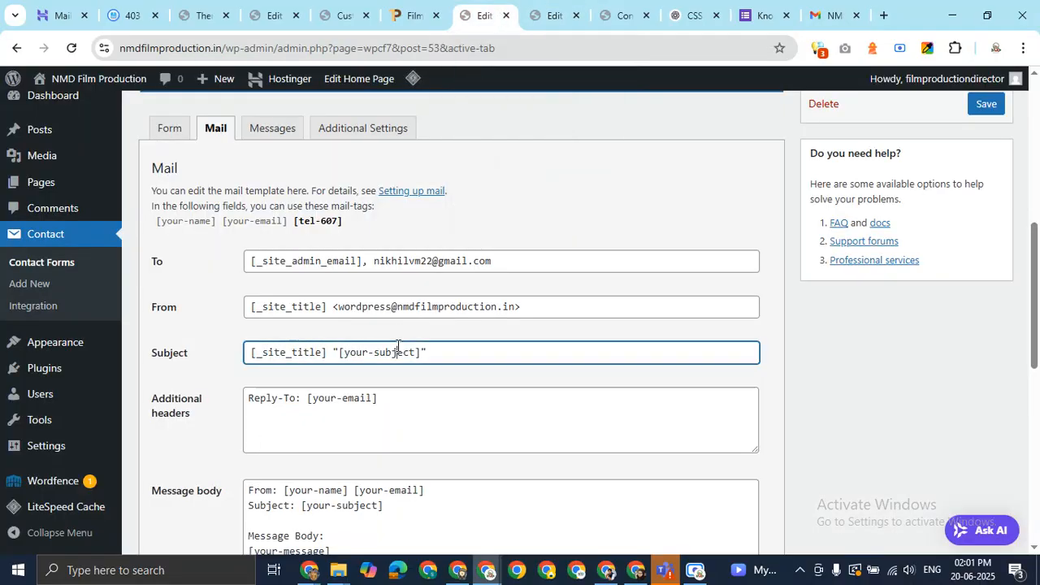
drag(455, 352, 235, 358)
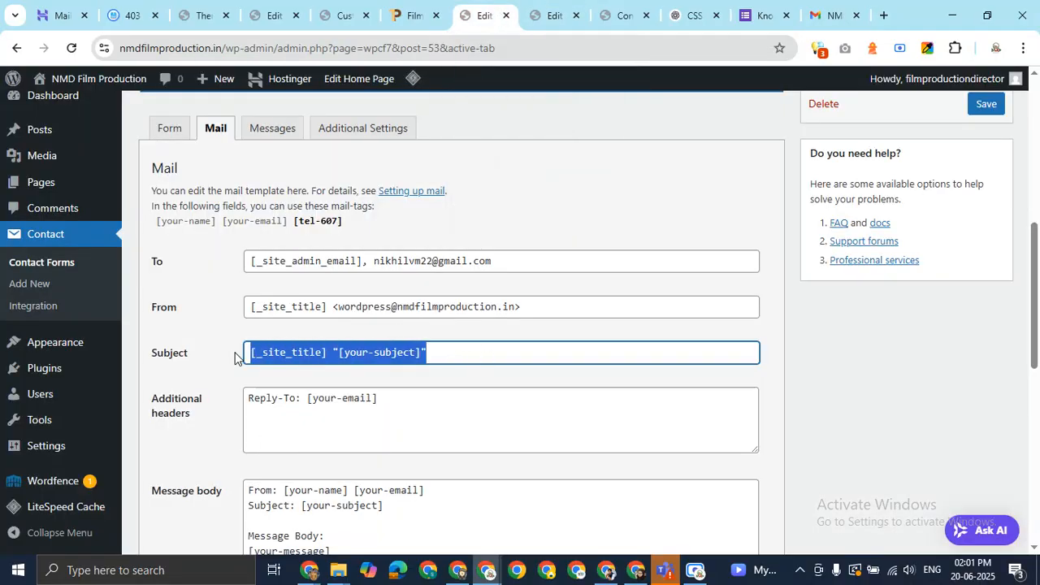
text(Enquiry)
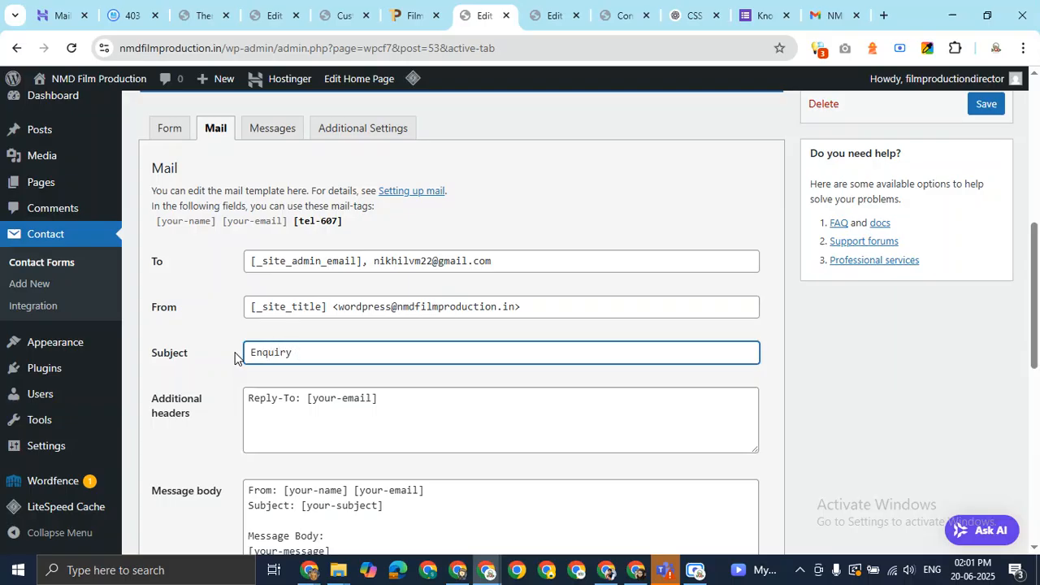
text( On)
text(Contact)
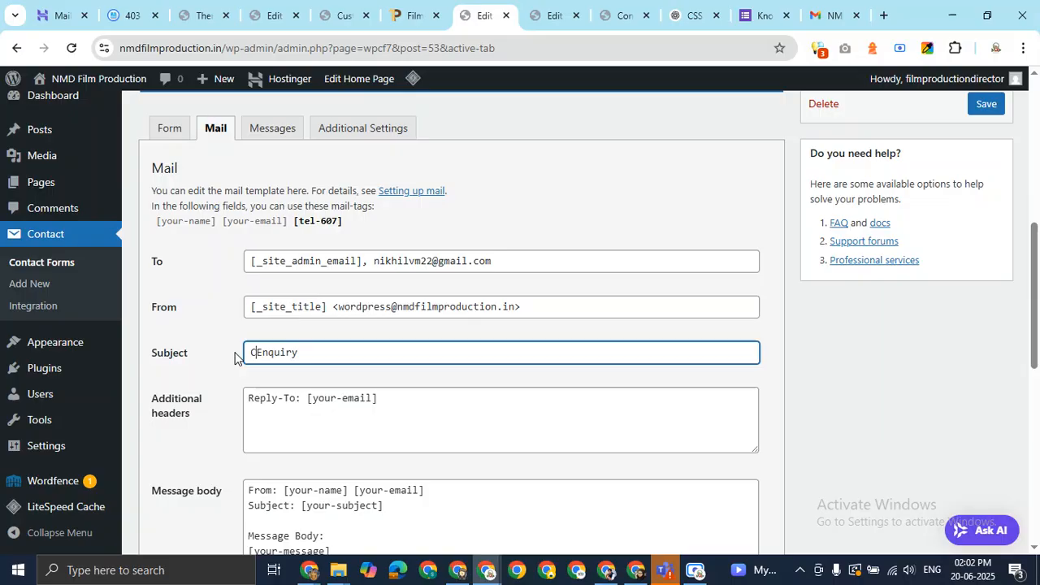
text( Us)
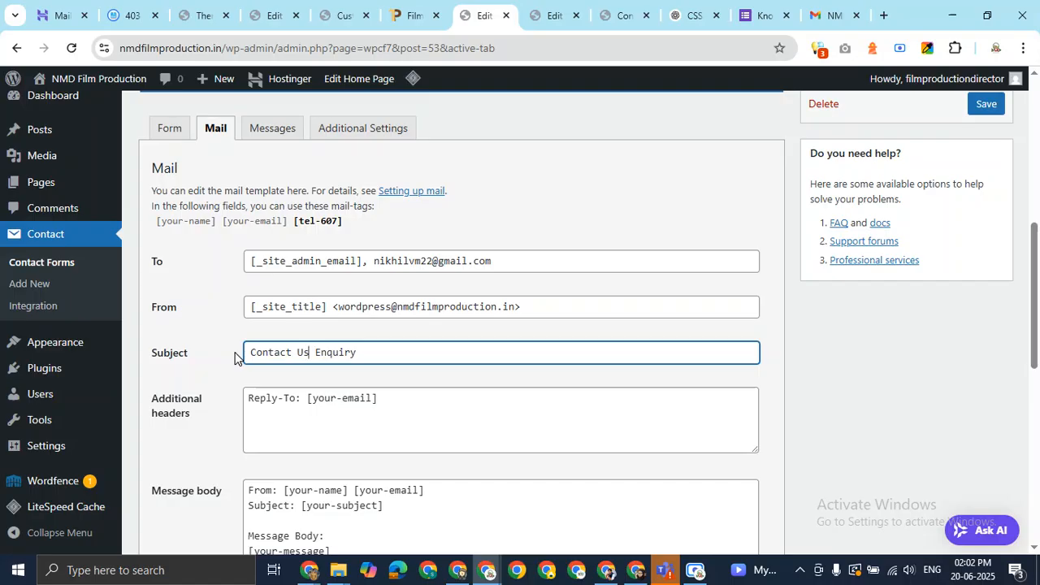
key(BackSpace)
text(- NMD )
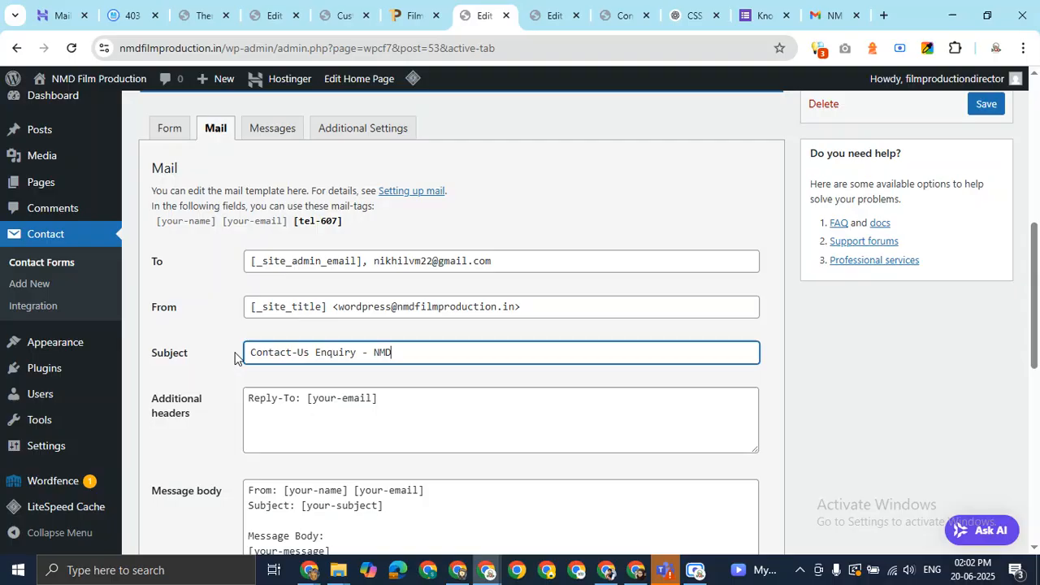
text(Film Pro)
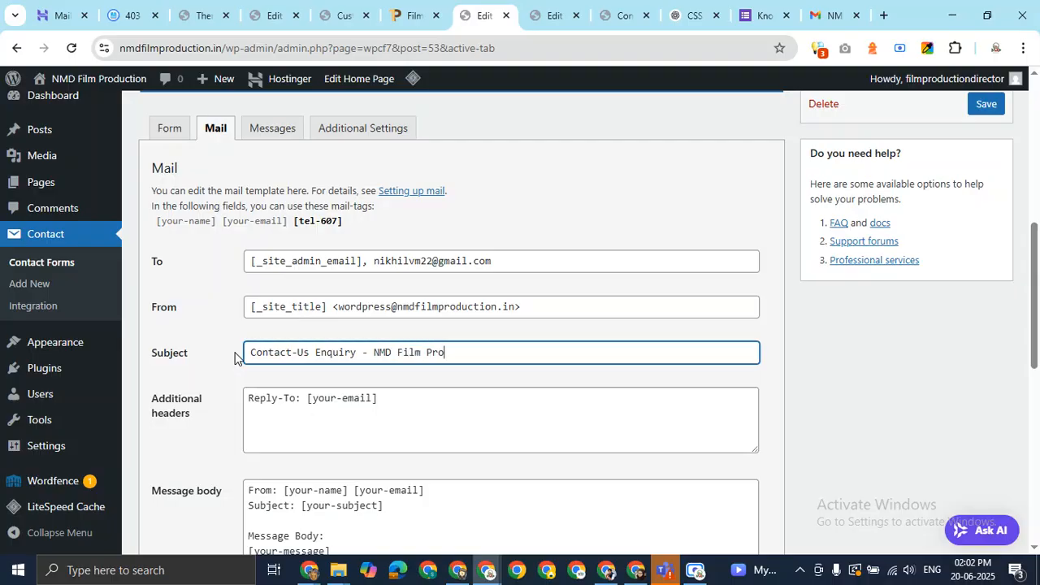
text(duction)
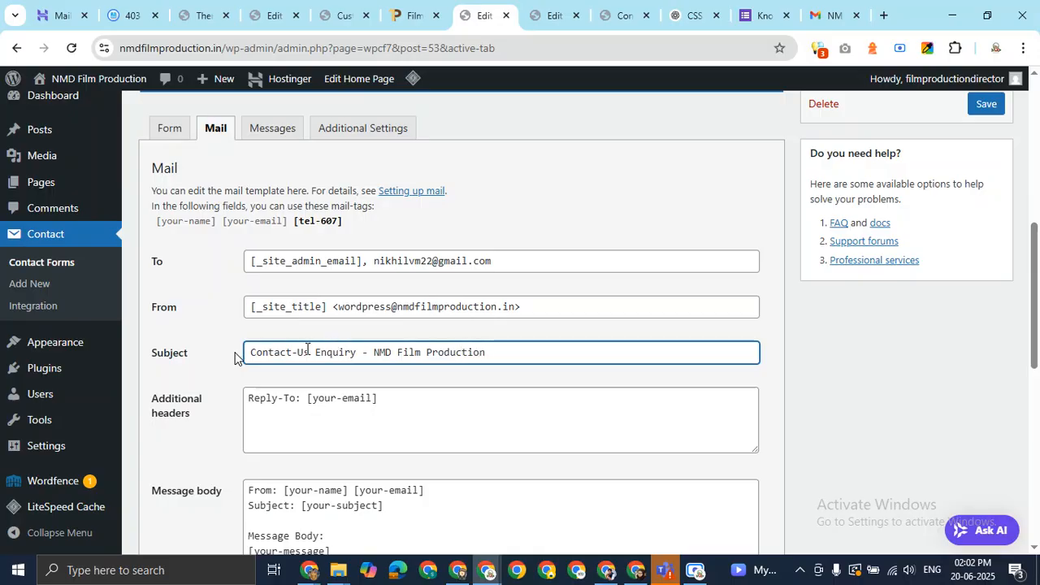
drag(268, 353, 501, 341)
click(456, 416)
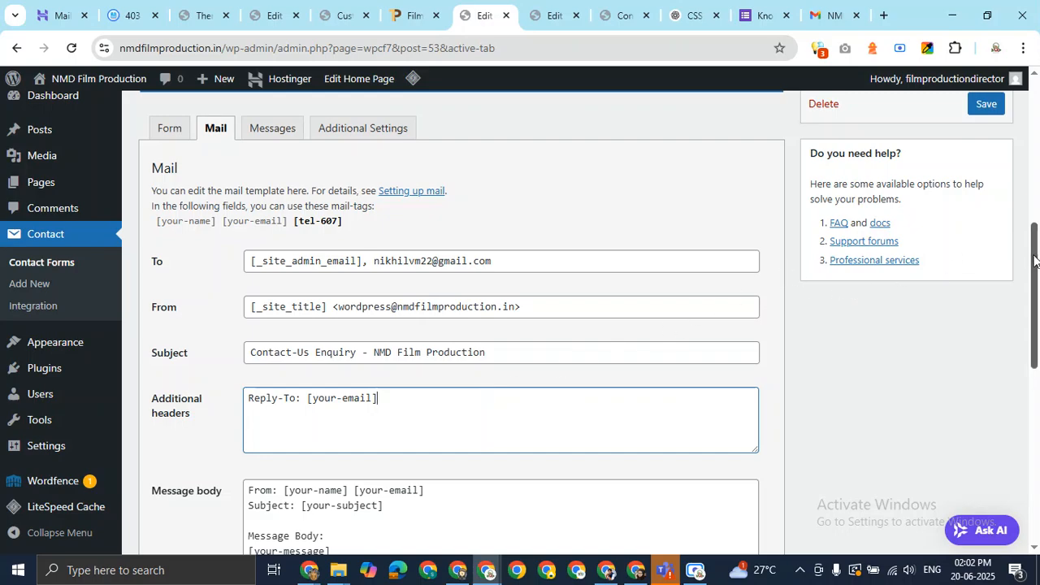
Move the email tag onto its own 'Email:' line in the message body
drag(1035, 261, 1038, 321)
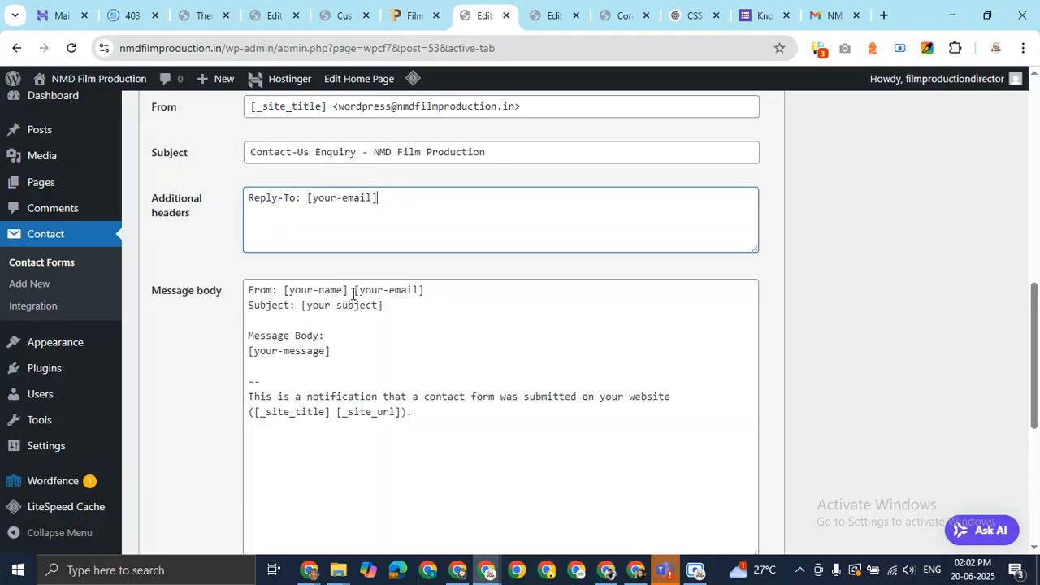
drag(353, 291, 465, 288)
key(ctrl+c)
key(BackSpace)
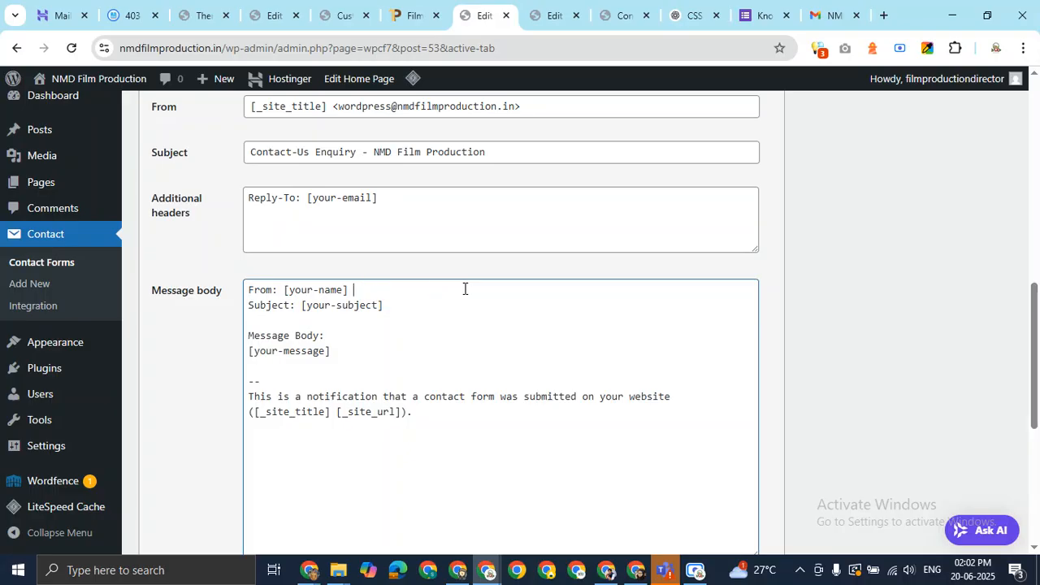
key(Return)
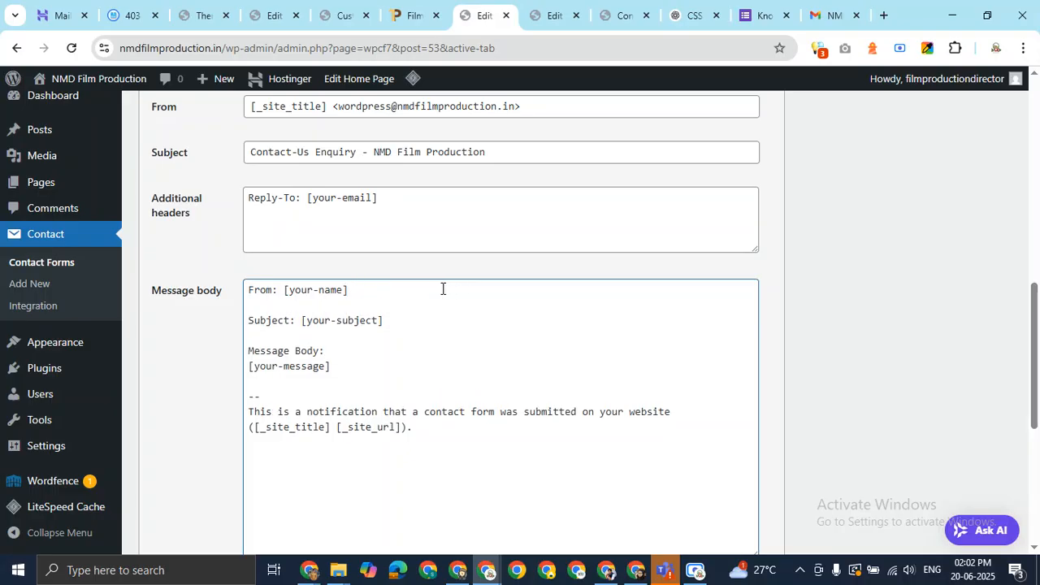
text(Email:)
key(ctrl+v)
key(Return)
text(Co)
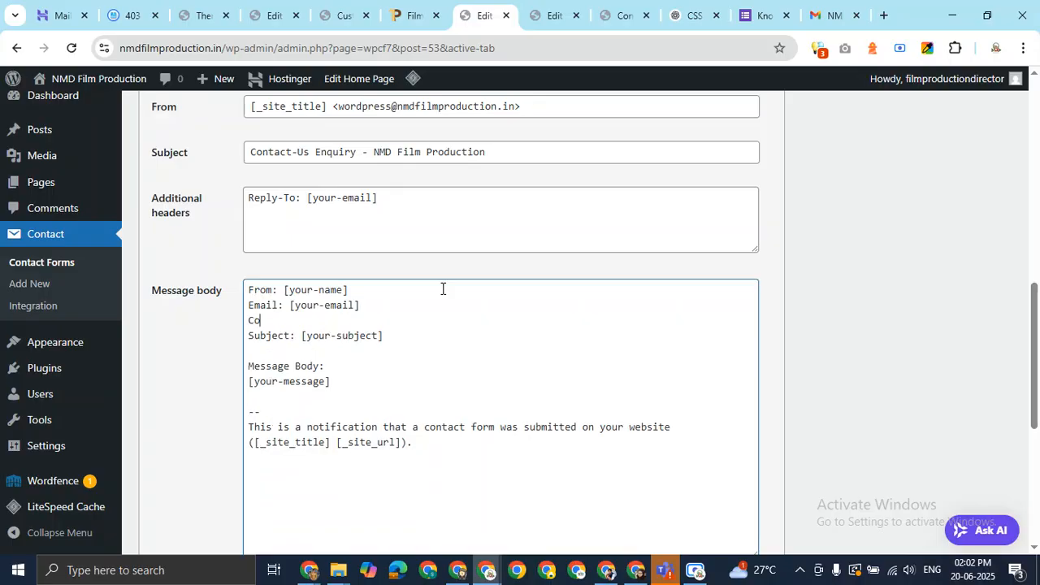
text(ntact No:)
Put the [tel-607] tag after Contact No: and delete the subject and message lines
scroll(443, 289, up, 4)
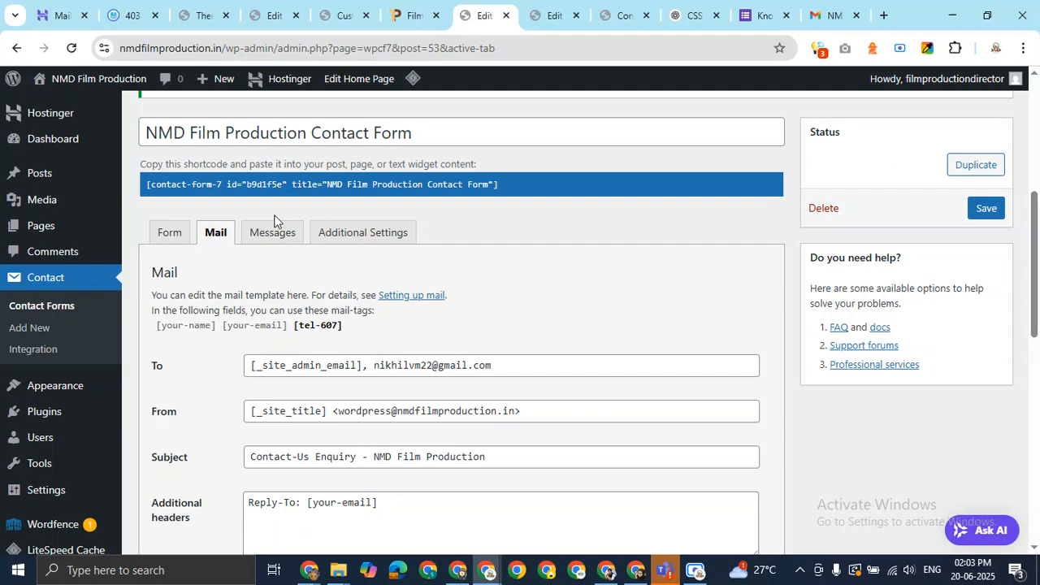
drag(350, 329, 294, 328)
key(ctrl+c)
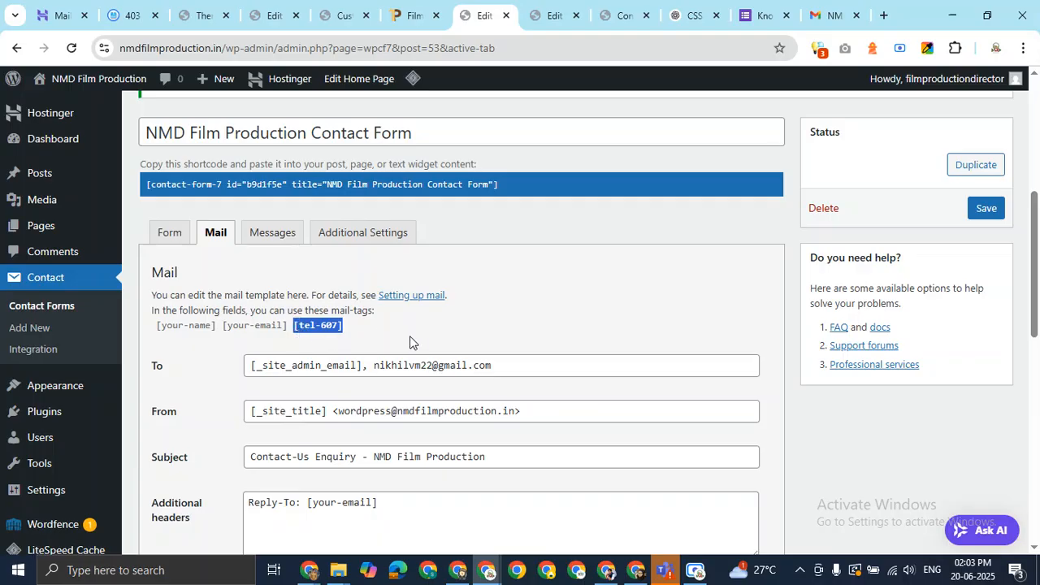
scroll(538, 307, down, 3)
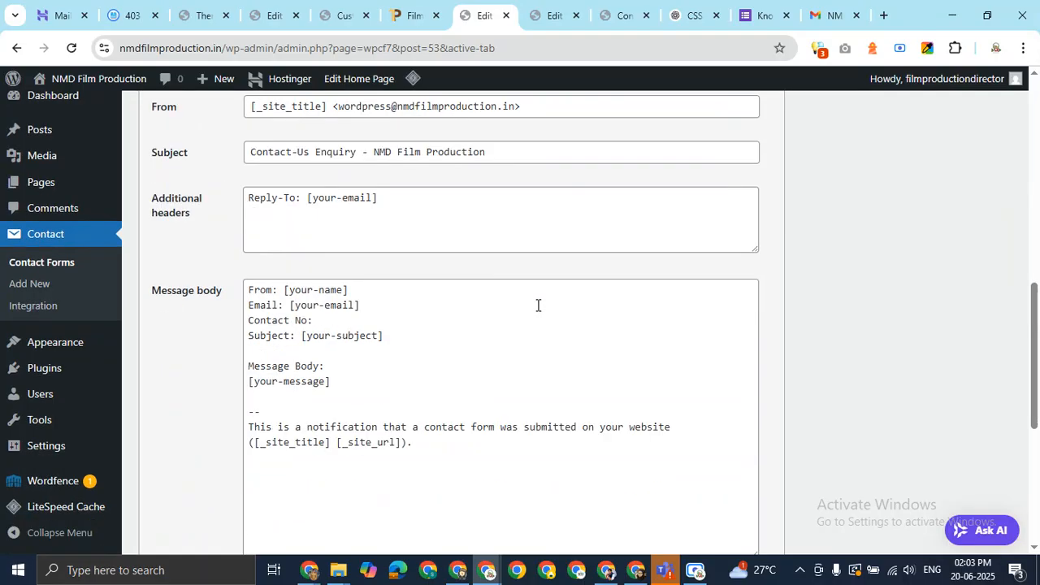
click(353, 318)
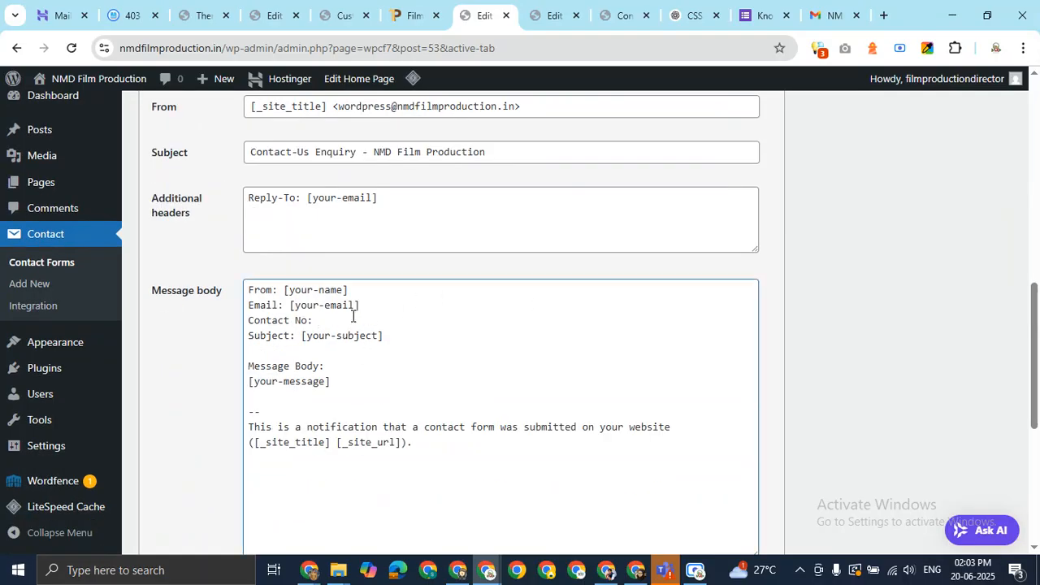
key(ctrl+v)
drag(347, 381, 240, 341)
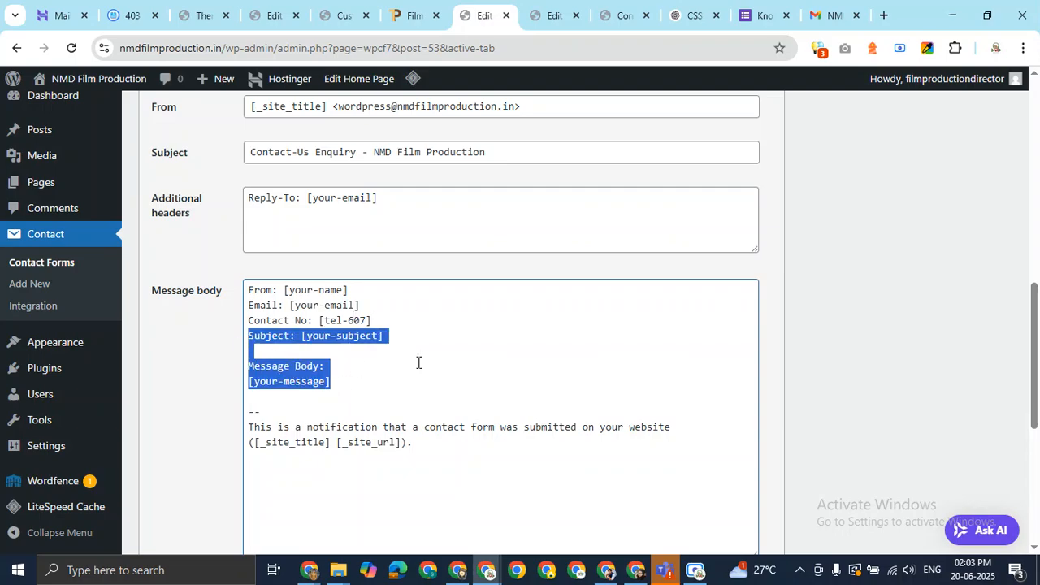
key(BackSpace)
key(BackSpace)
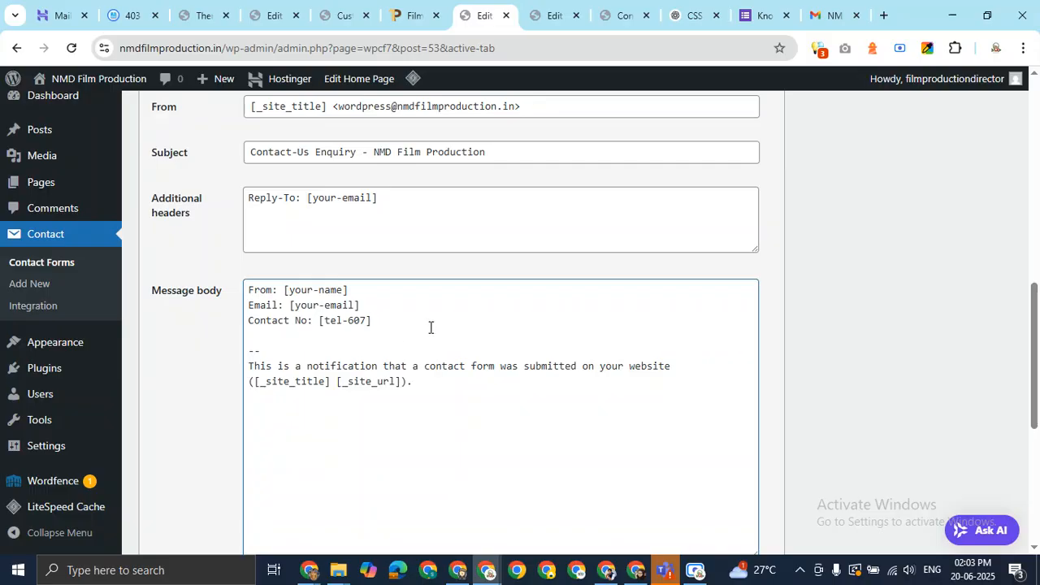
Add a 'Thank You' line below the contact number and save the contact form
key(Return)
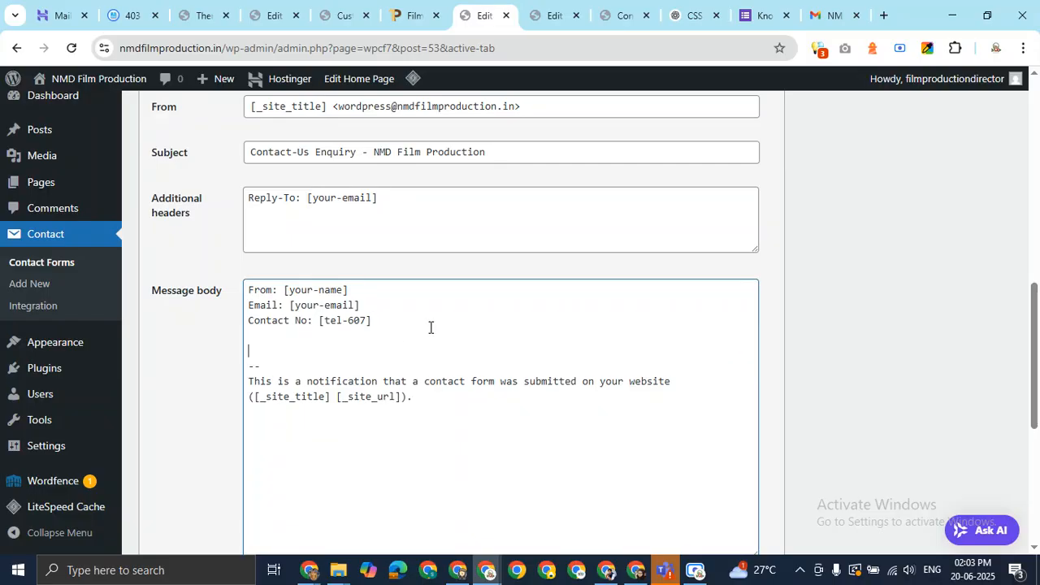
text(Thank You)
click(827, 332)
scroll(811, 334, down, 4)
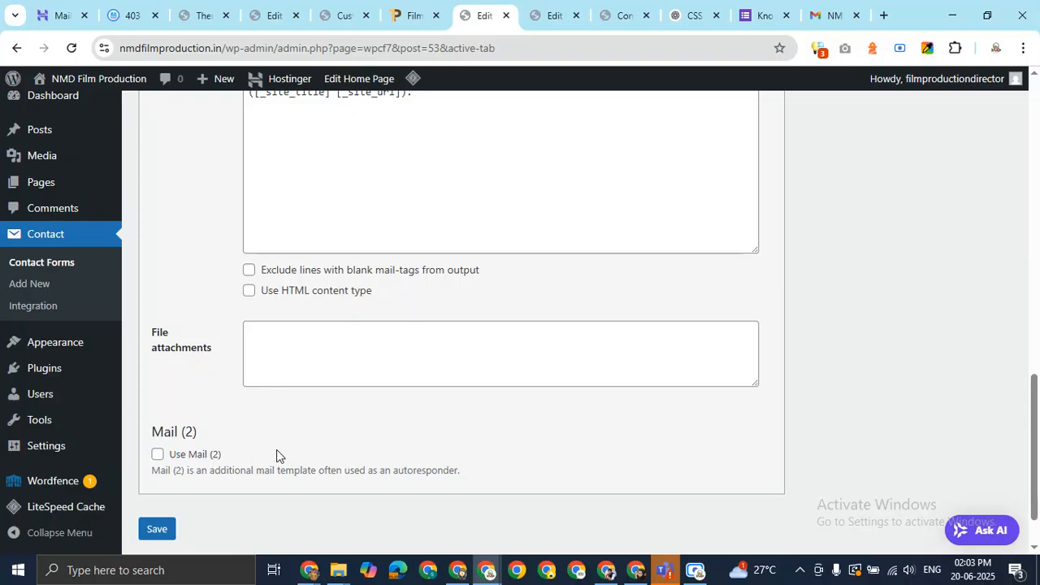
click(171, 528)
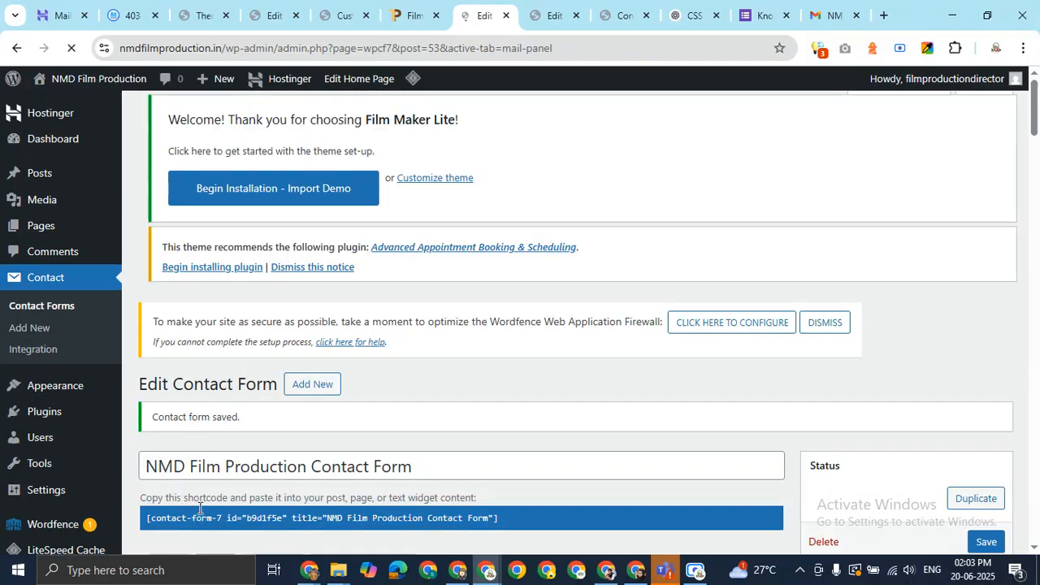
Reload the site's Contact Us page to pick up the new form settings
scroll(638, 336, down, 4)
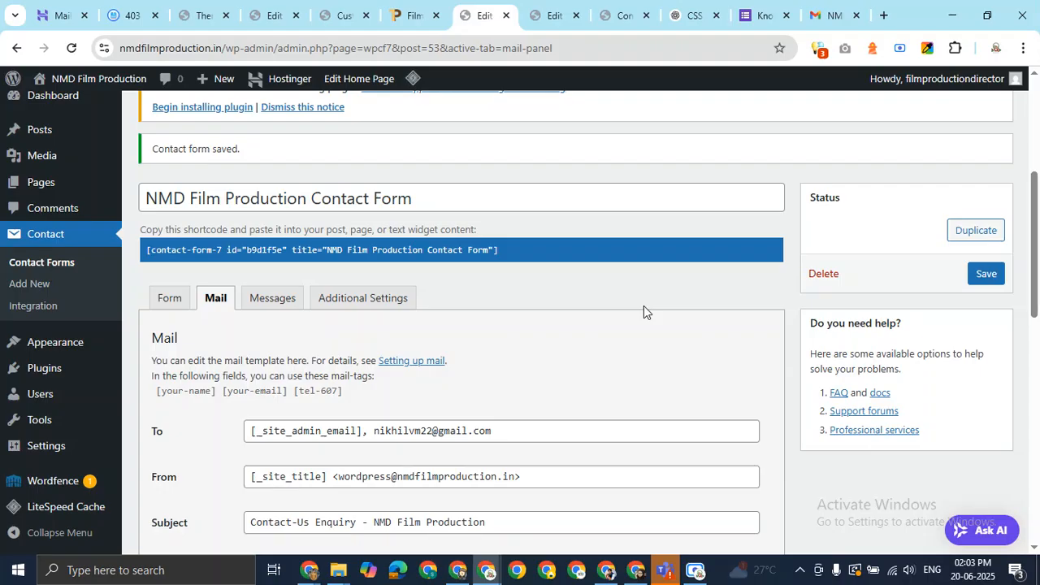
click(621, 14)
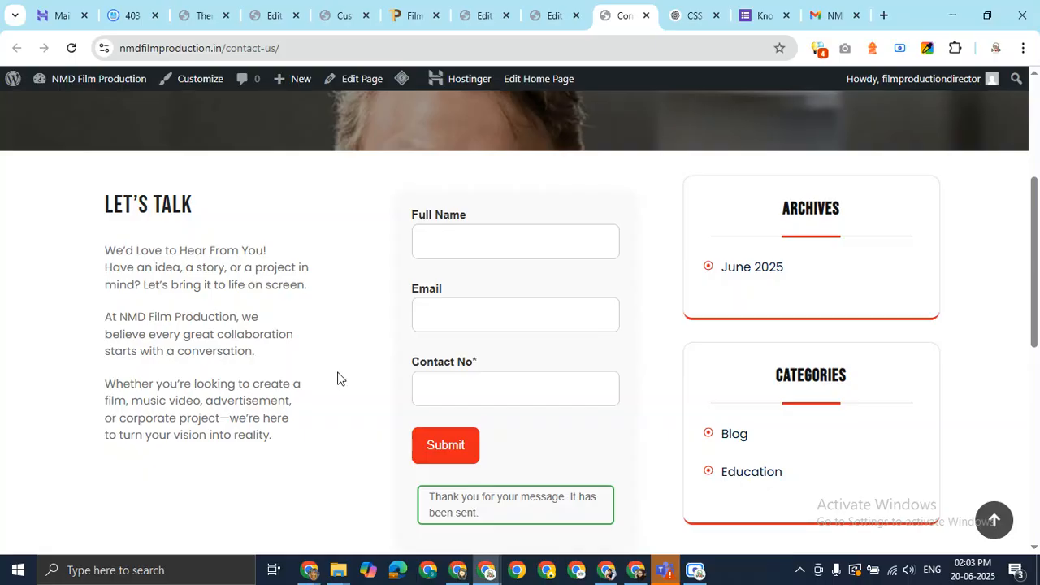
key(F5)
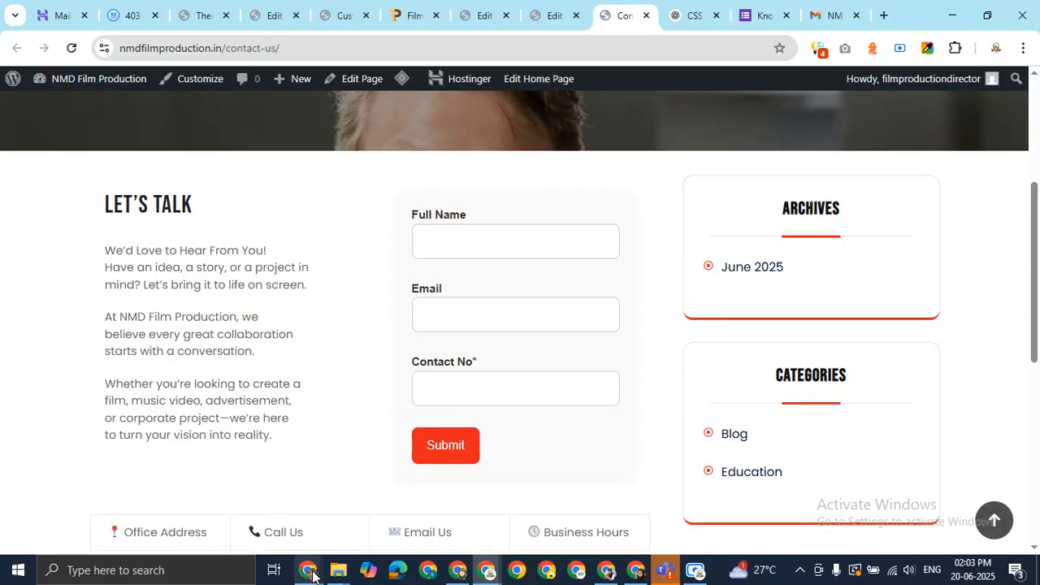
mouse_move(309, 569)
click(257, 486)
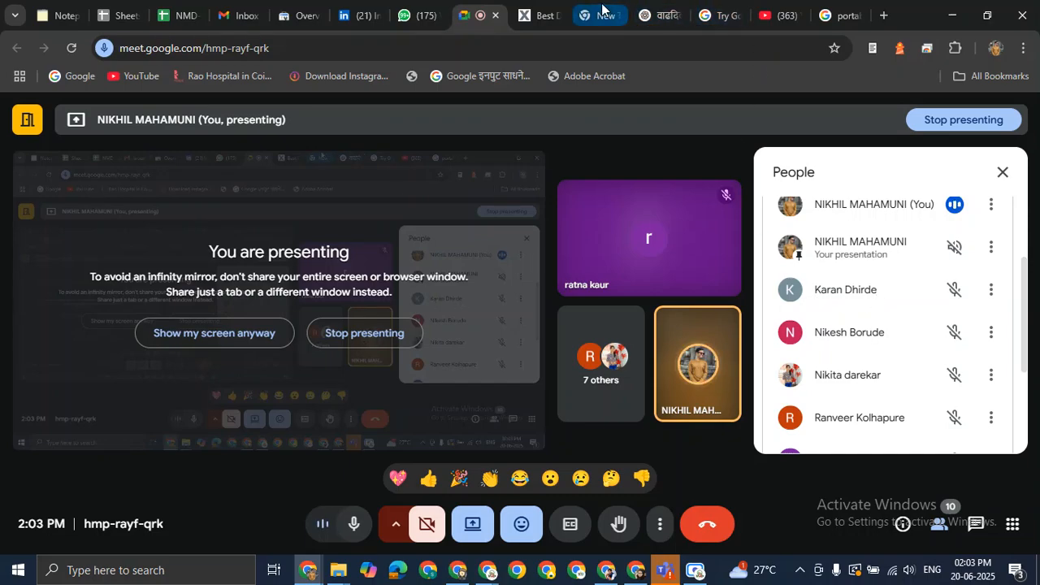
key(alt+Tab)
Fill in a test name, e-mail address and phone number, then submit the enquiry
click(500, 244)
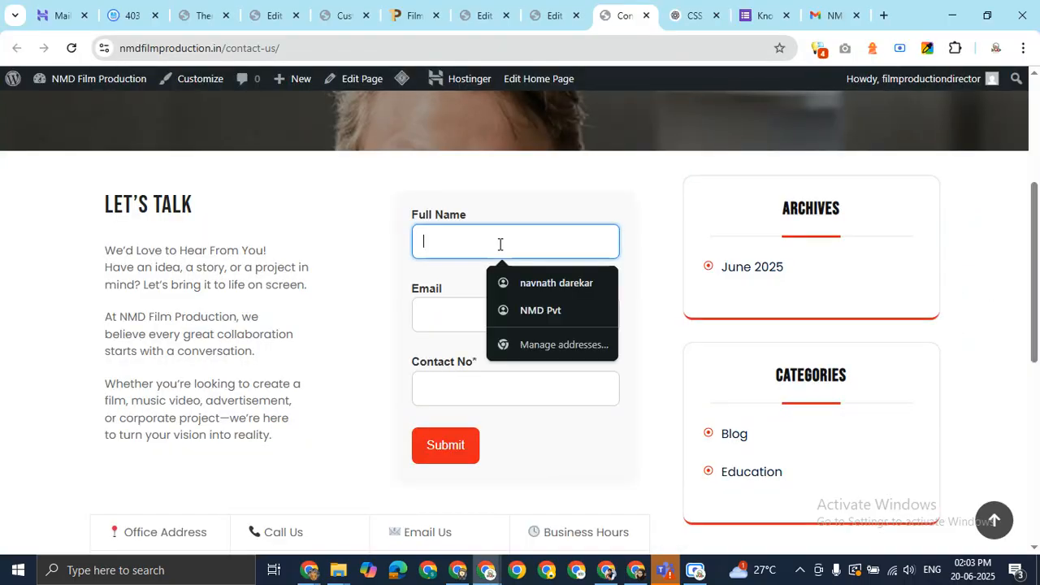
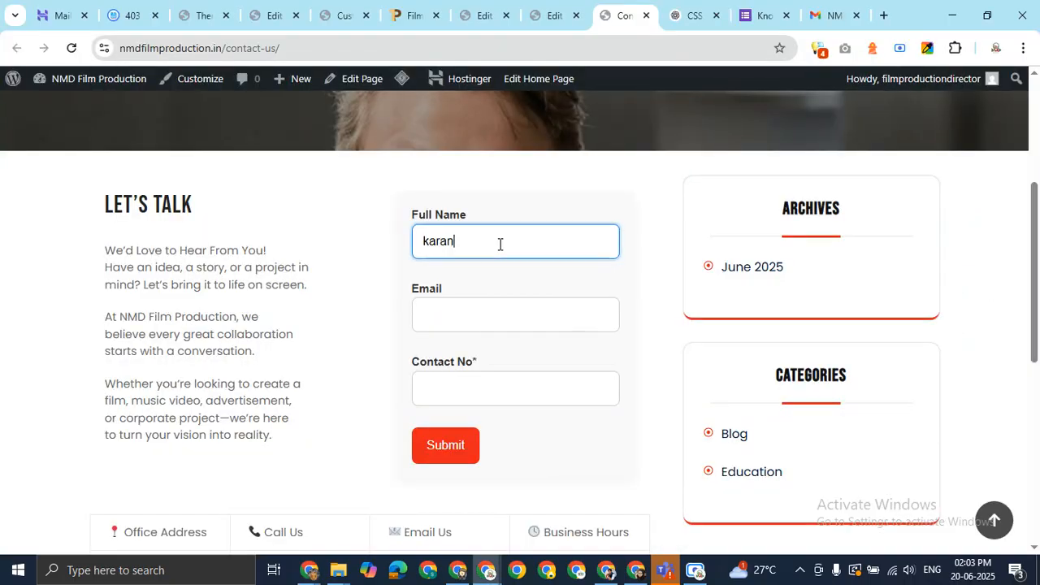
click(487, 319)
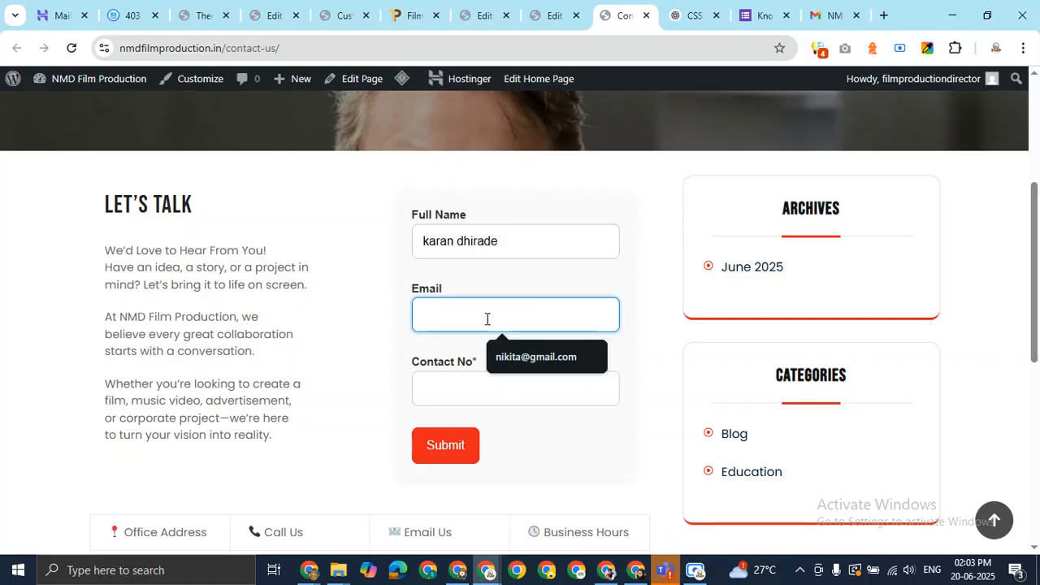
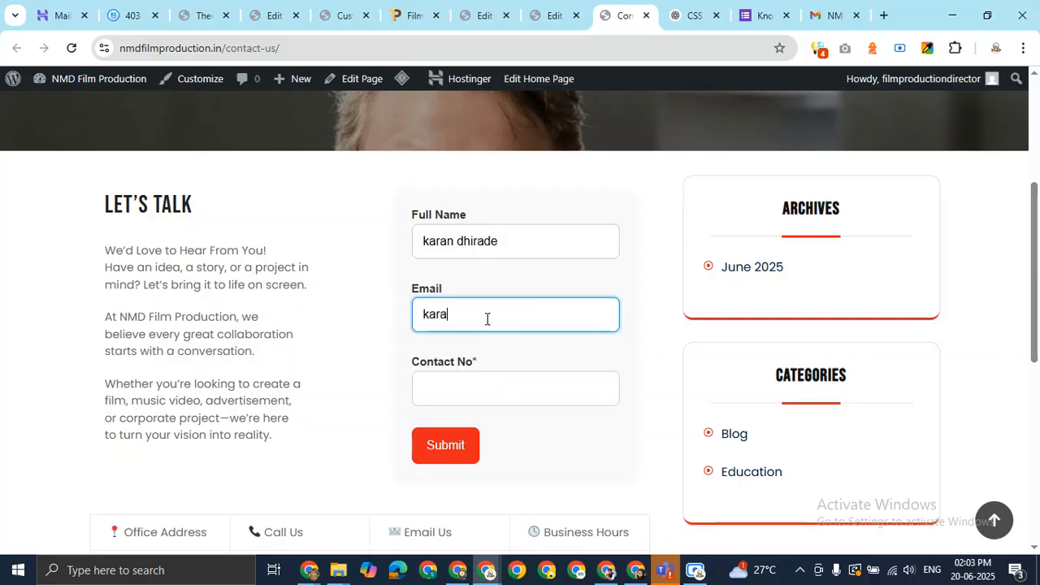
click(514, 387)
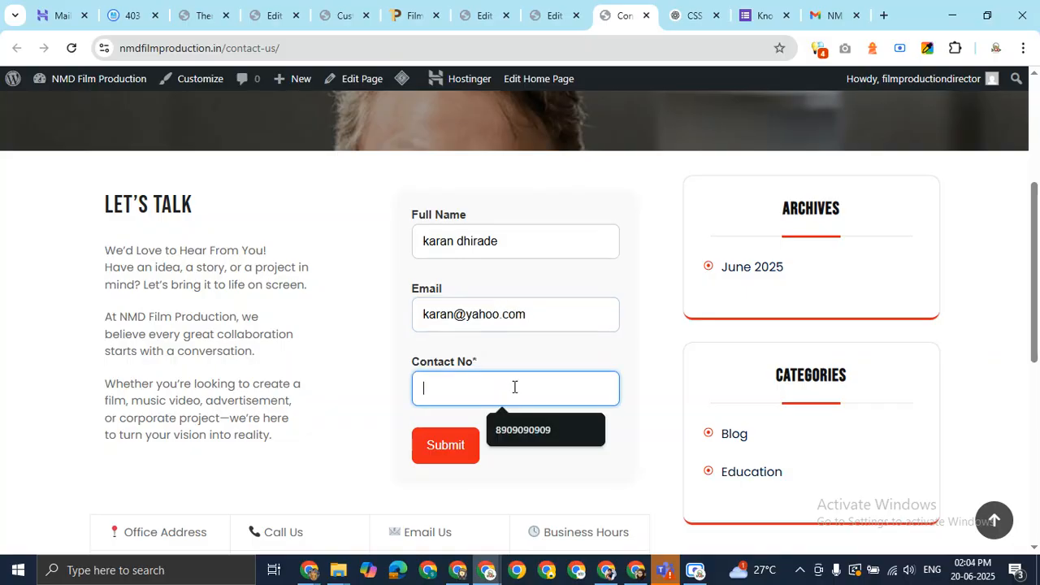
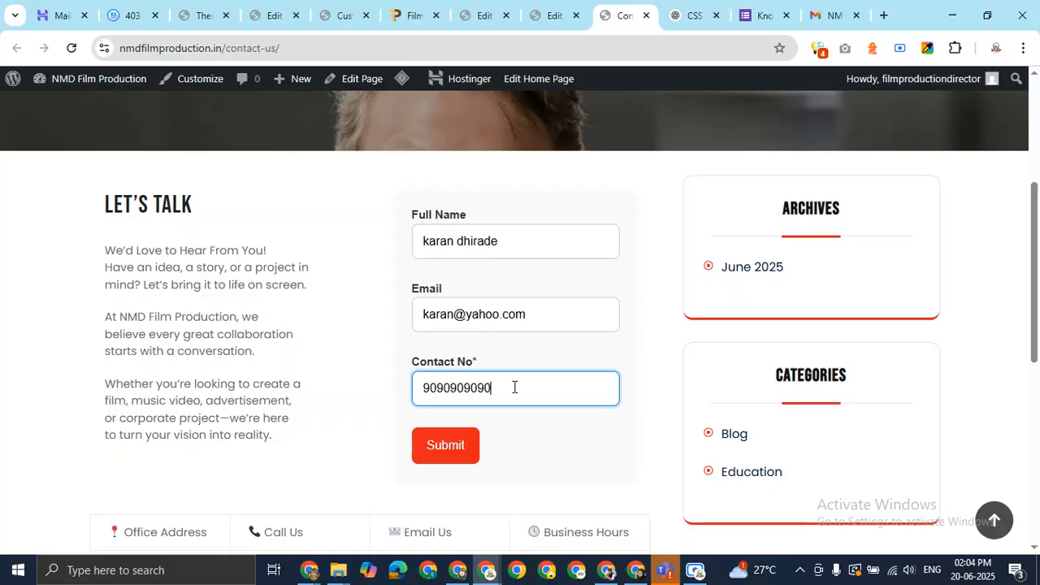
click(452, 449)
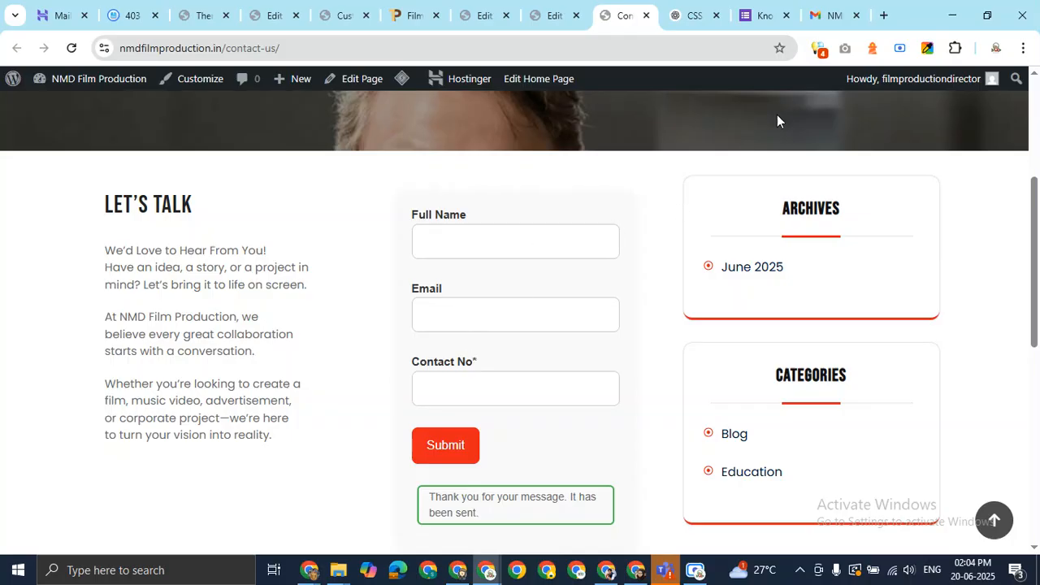
Open the new Contact-Us Enquiry email and check its sender and Thank You line
click(837, 14)
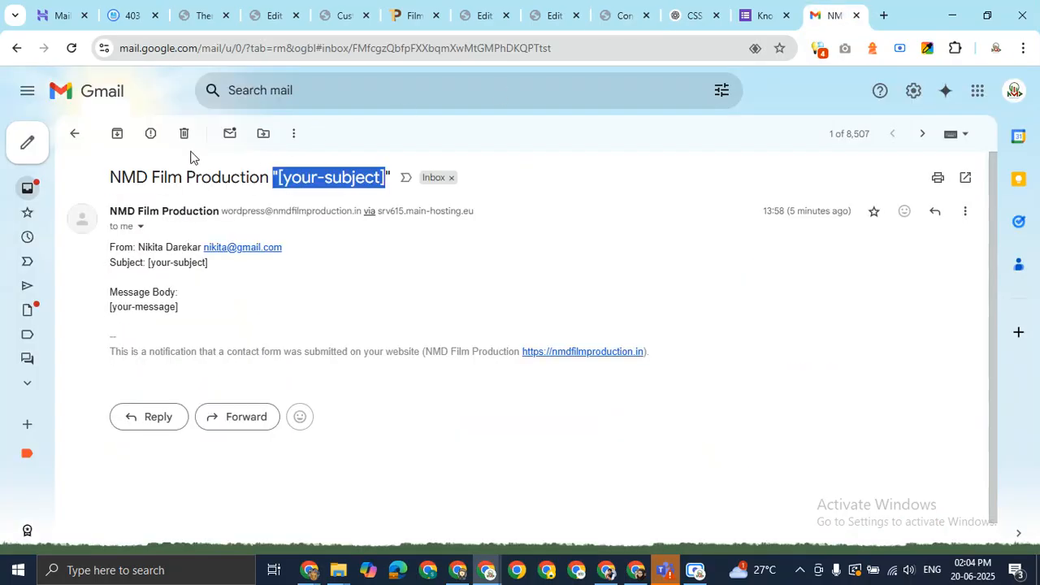
click(74, 134)
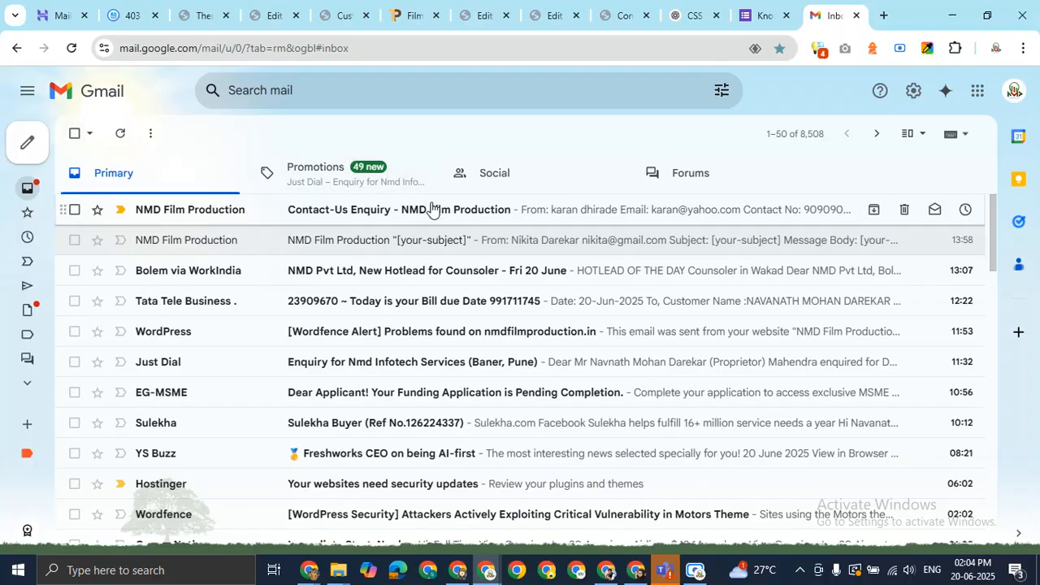
click(512, 213)
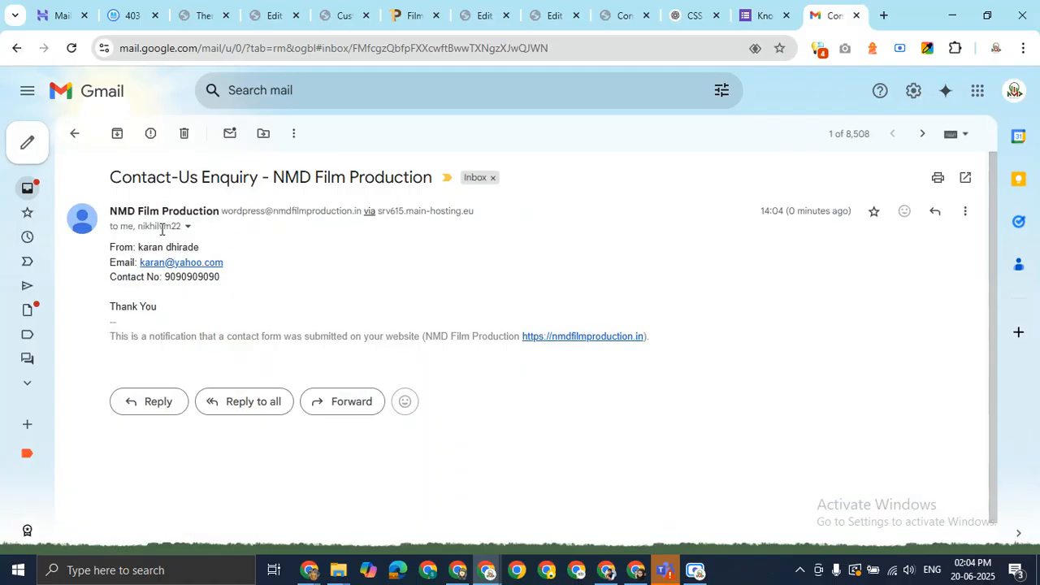
drag(138, 251, 207, 247)
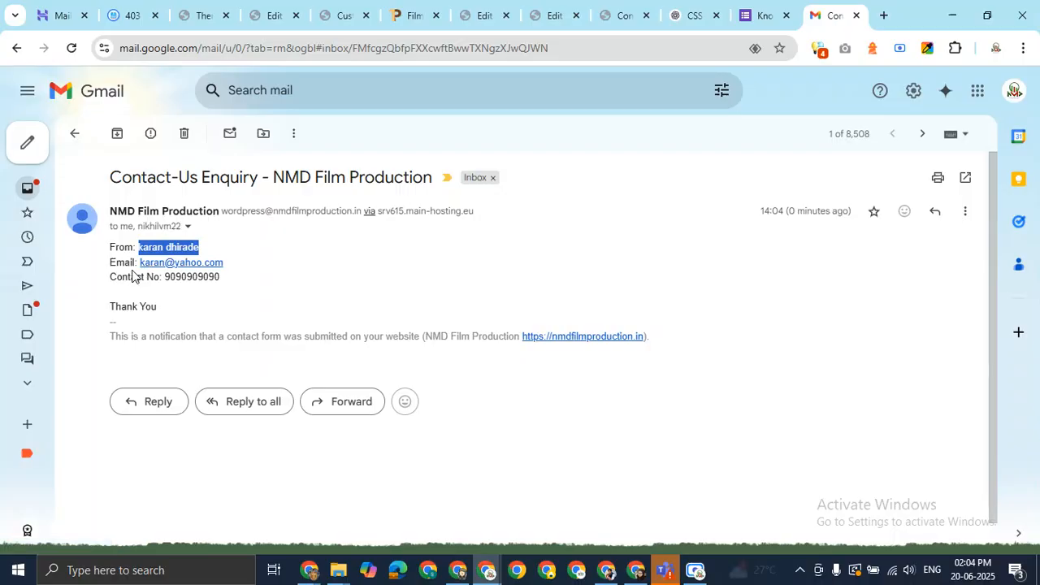
drag(106, 307, 167, 311)
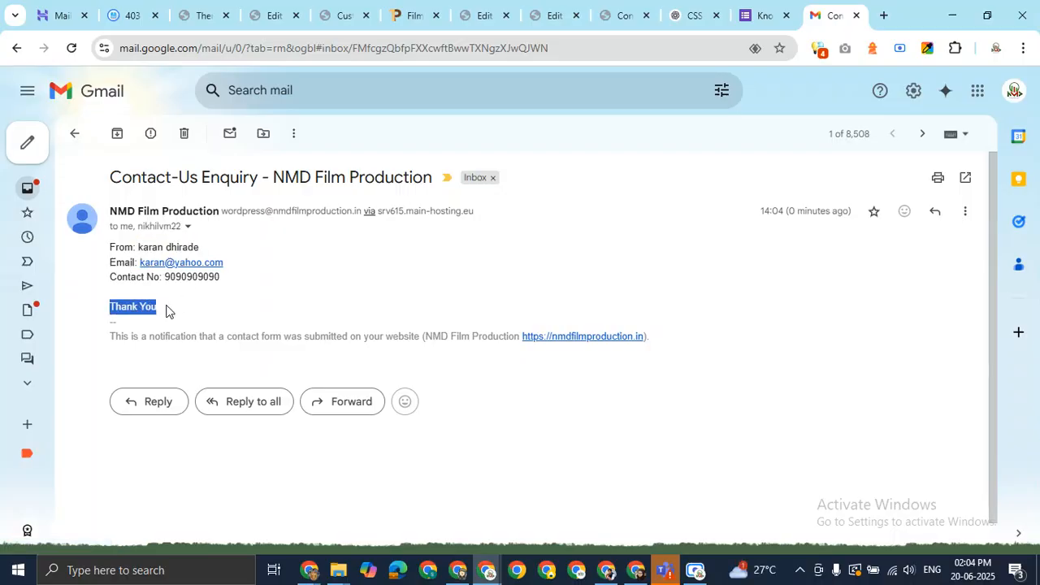
click(311, 299)
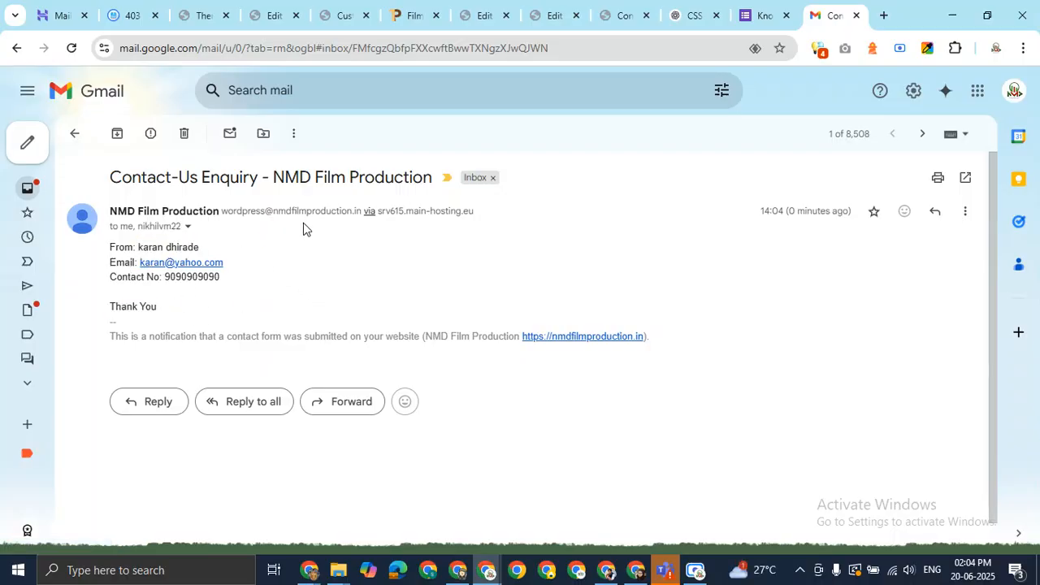
Refresh the other Gmail inbox and open the same Contact-Us Enquiry email there
mouse_move(309, 569)
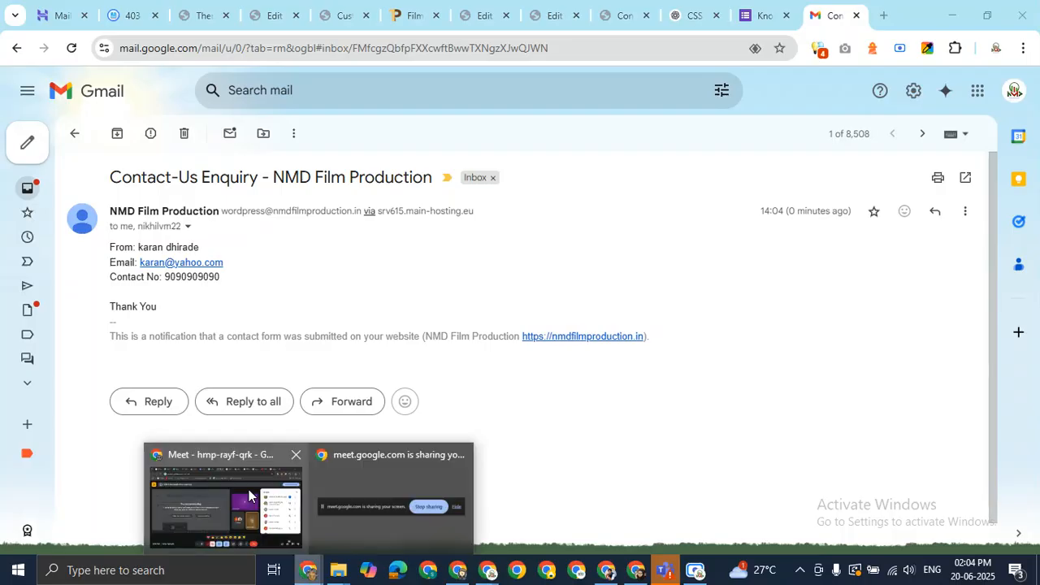
click(257, 499)
click(235, 15)
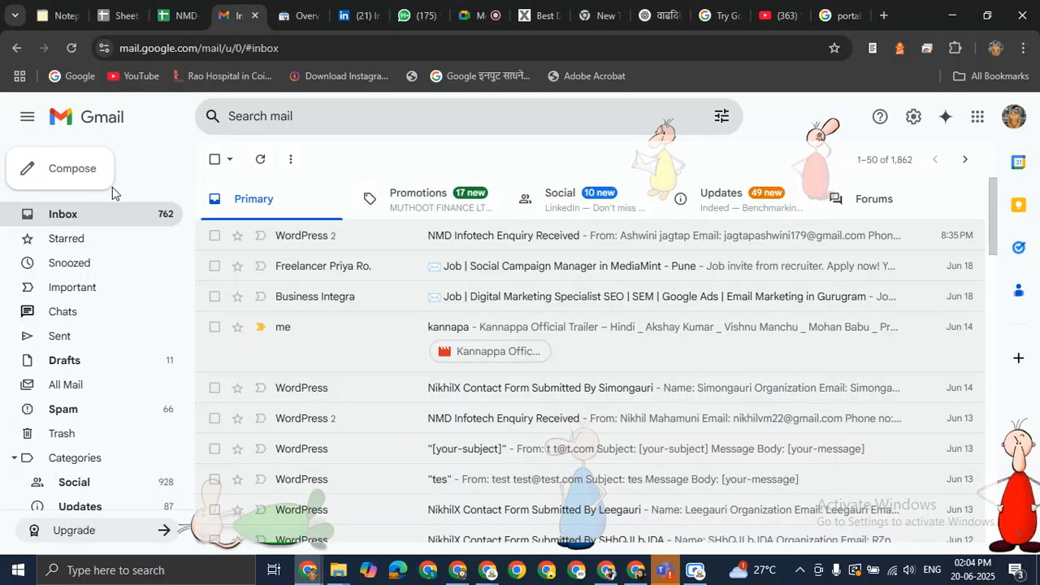
click(96, 217)
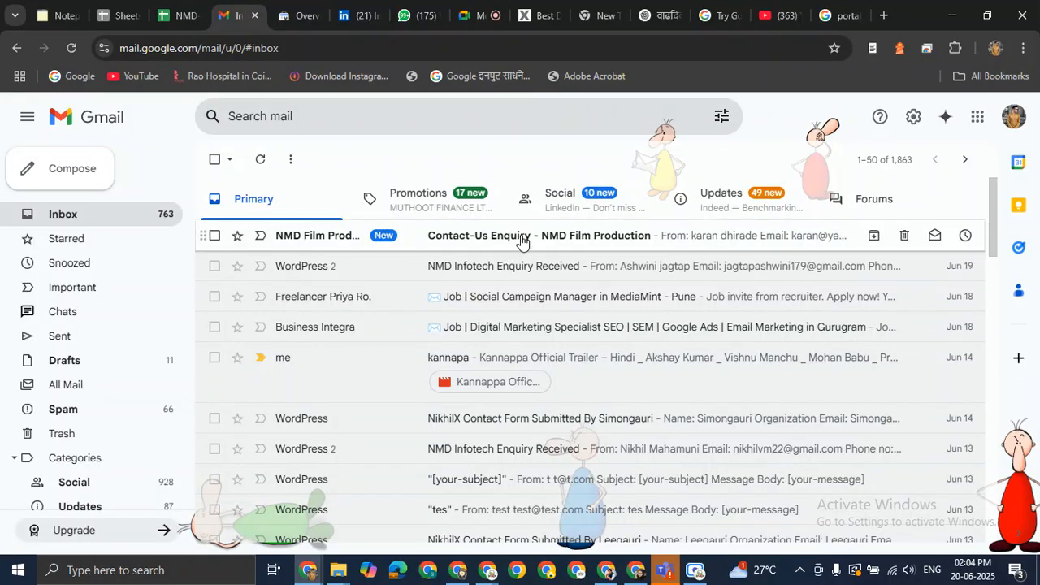
click(521, 241)
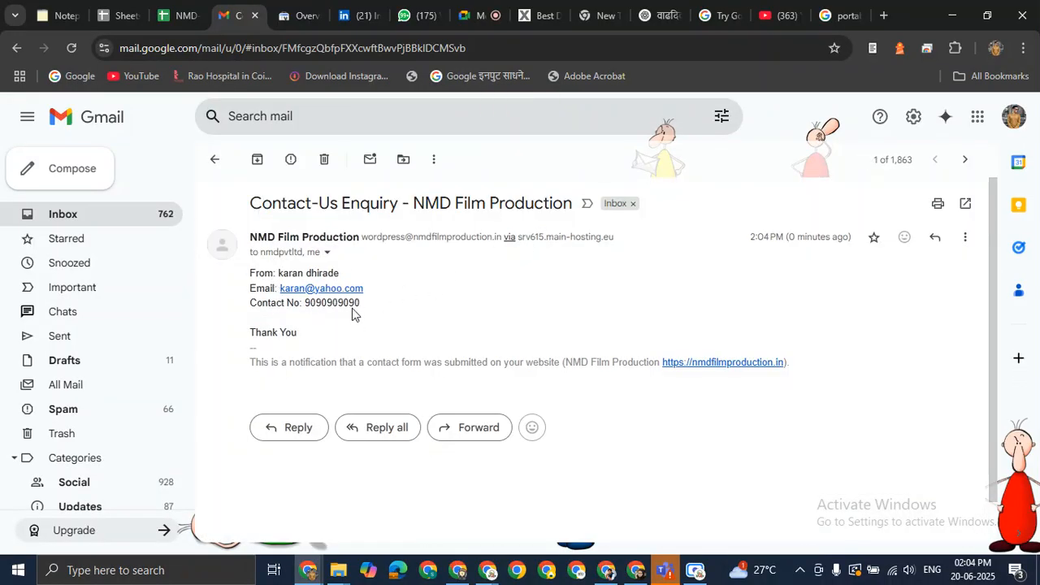
click(216, 169)
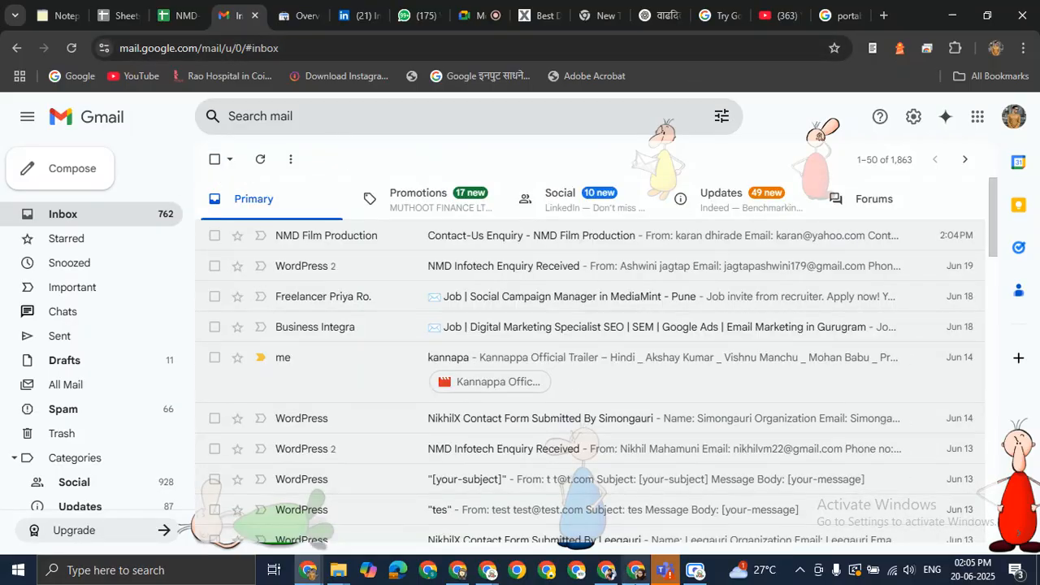
mouse_move(481, 574)
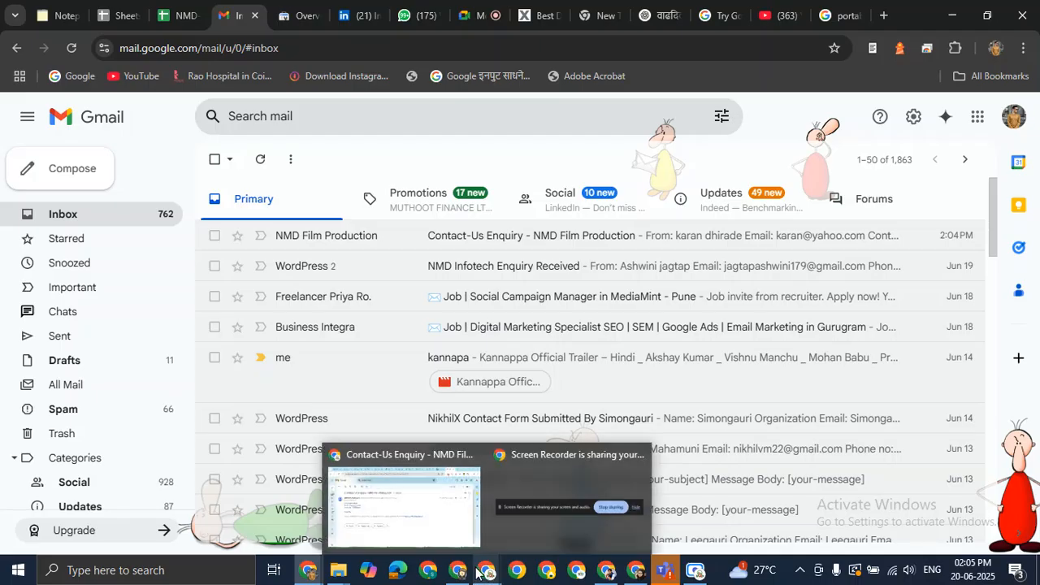
Return to the Contact Us page after a brief stop on the Meet screen, scrolled to the top
click(450, 516)
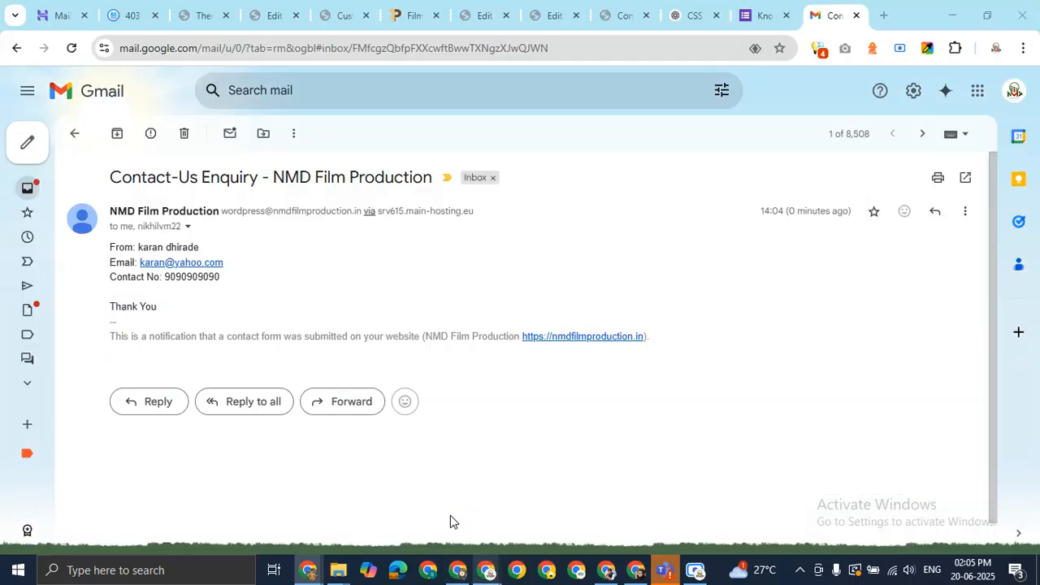
click(619, 14)
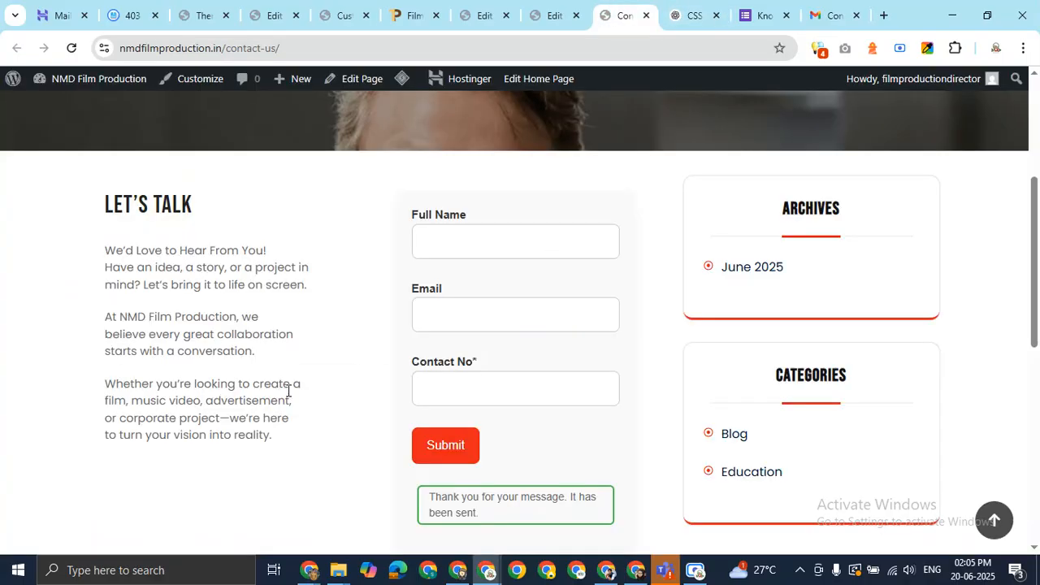
scroll(288, 391, down, 4)
scroll(290, 336, up, 4)
mouse_move(1036, 247)
mouse_down()
mouse_move(1037, 403)
mouse_move(1039, 203)
mouse_move(1039, 260)
mouse_up()
mouse_move(308, 570)
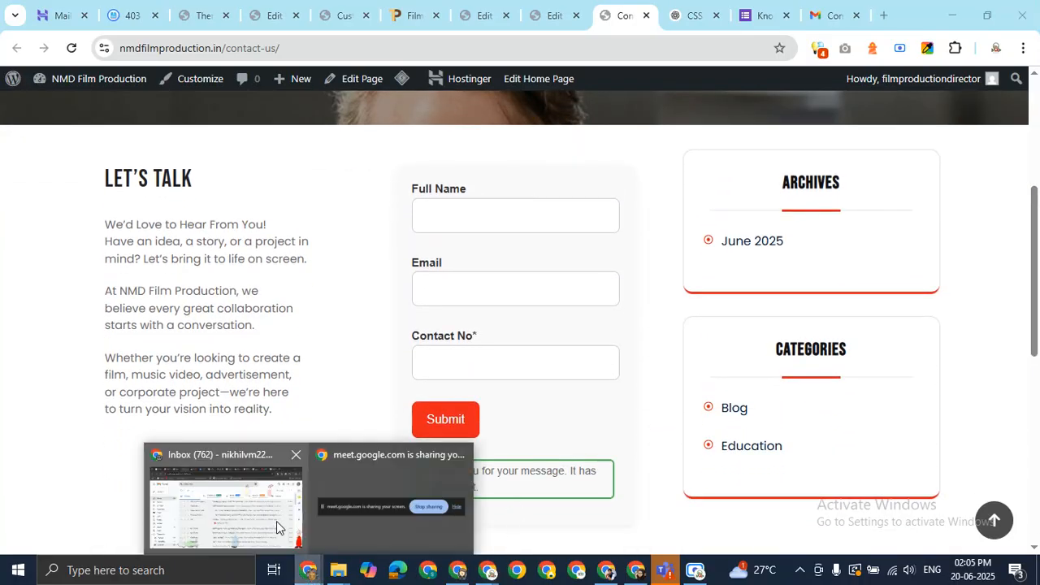
click(276, 527)
click(482, 8)
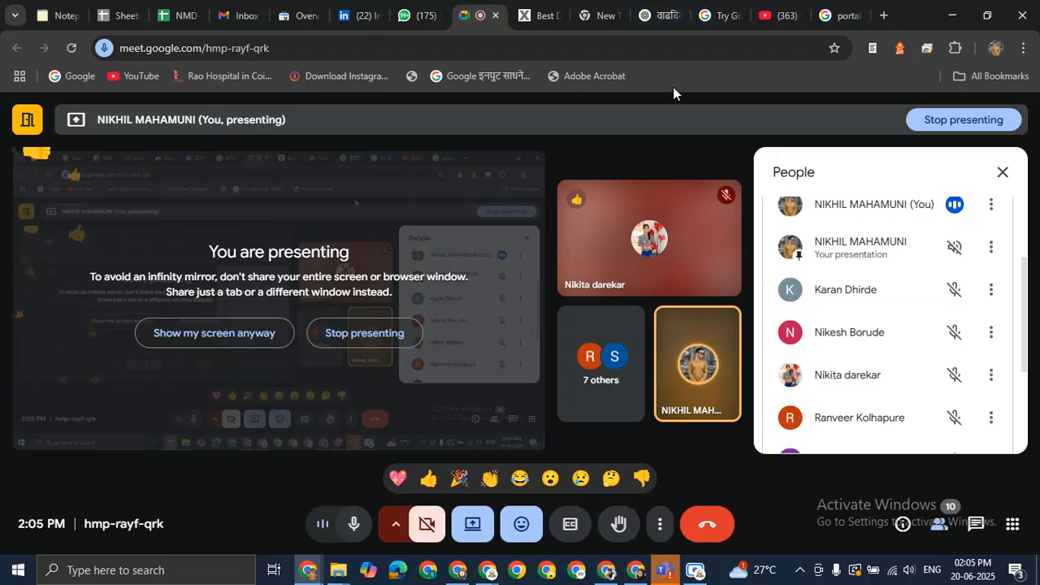
key(alt+Tab)
scroll(312, 199, up, 4)
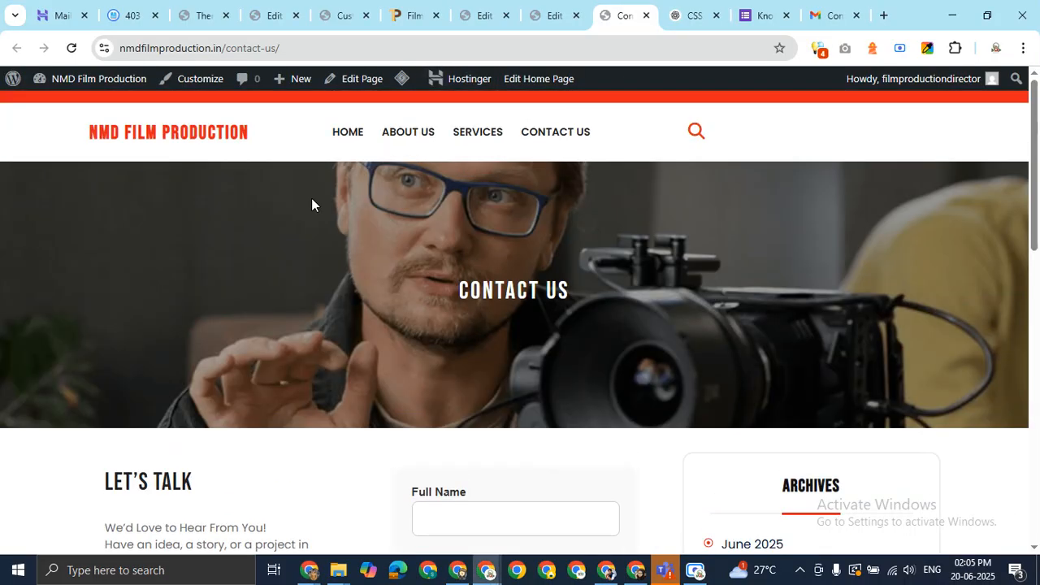
Inspect the red NMD FILM PRODUCTION header title, then open a fresh browser tab
drag(269, 143, 88, 138)
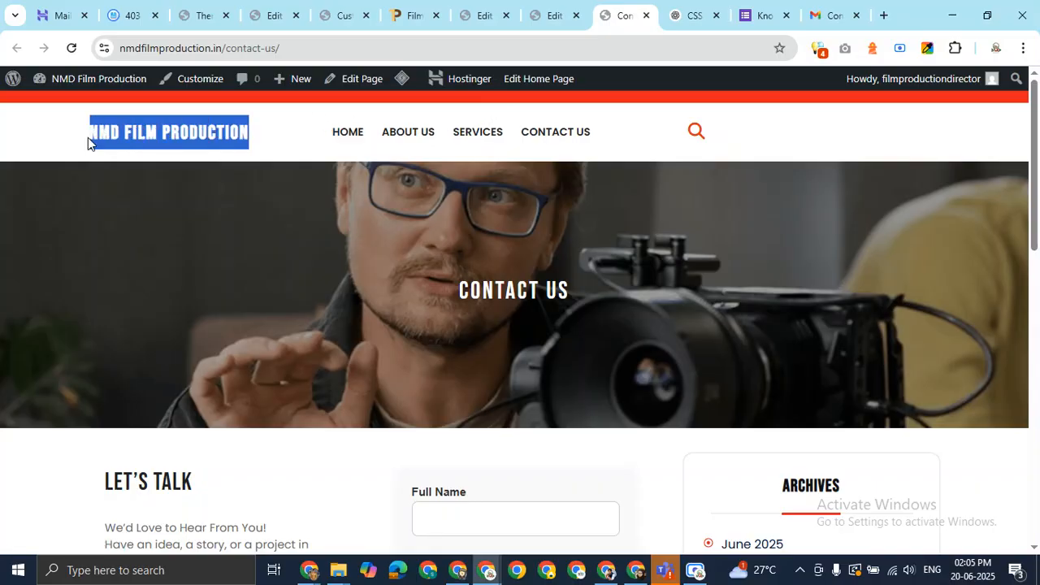
mouse_move(1036, 168)
mouse_down()
mouse_move(1039, 485)
mouse_move(1037, 187)
mouse_up()
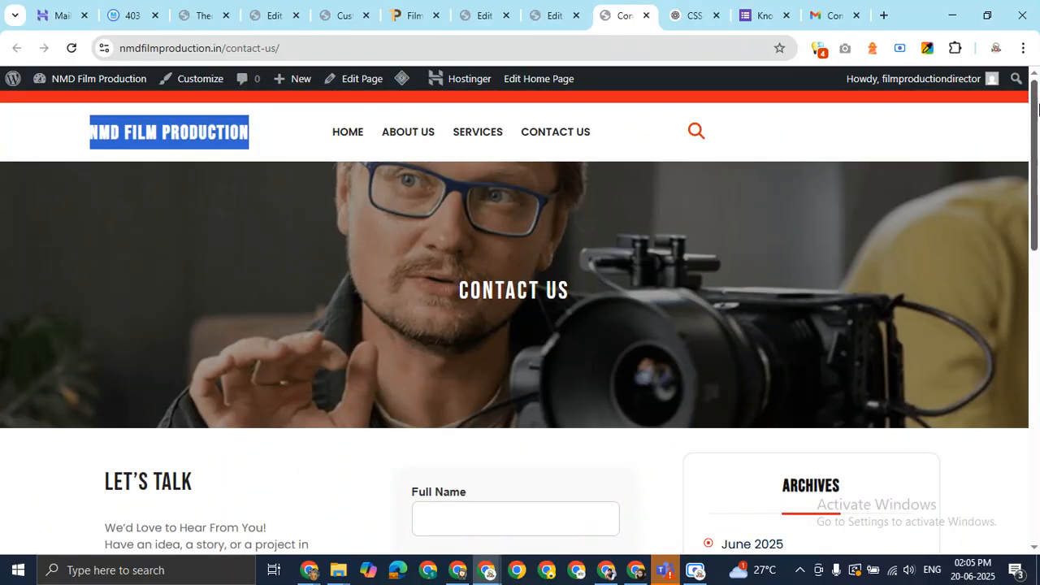
click(252, 126)
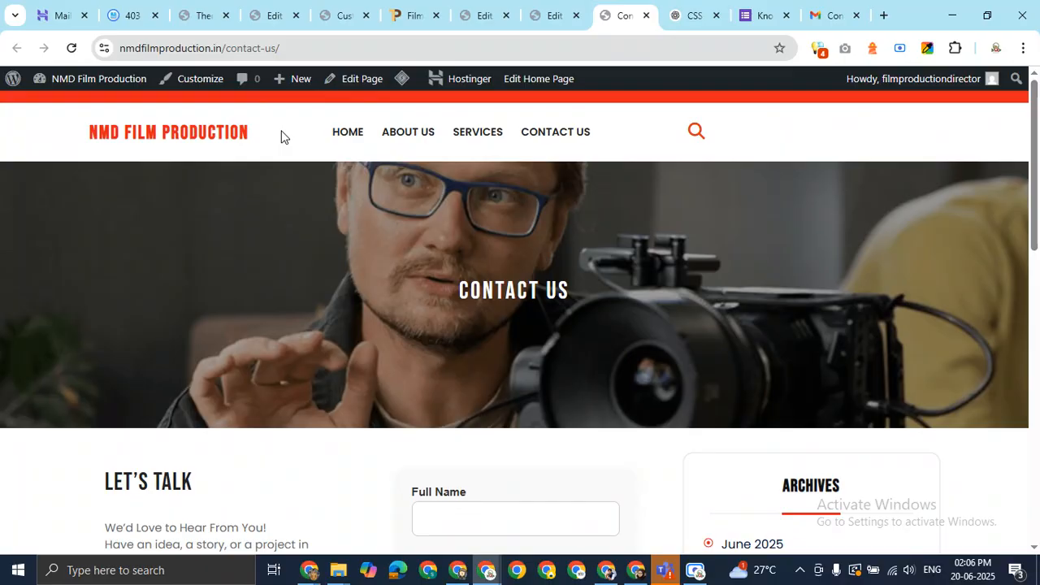
click(886, 16)
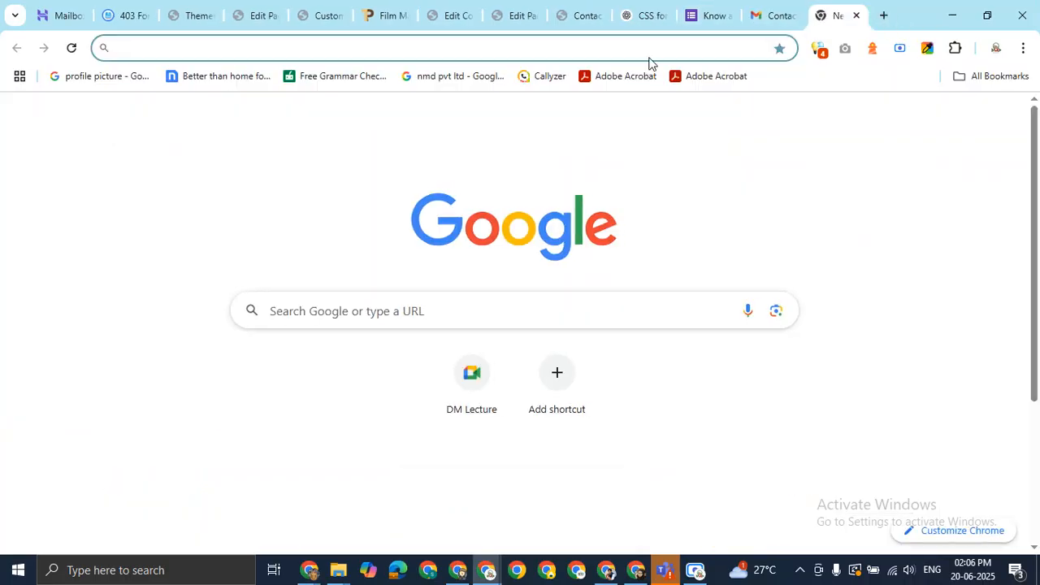
Search Google for 'free logo maker' and open the LOGO.com logo maker result
click(657, 49)
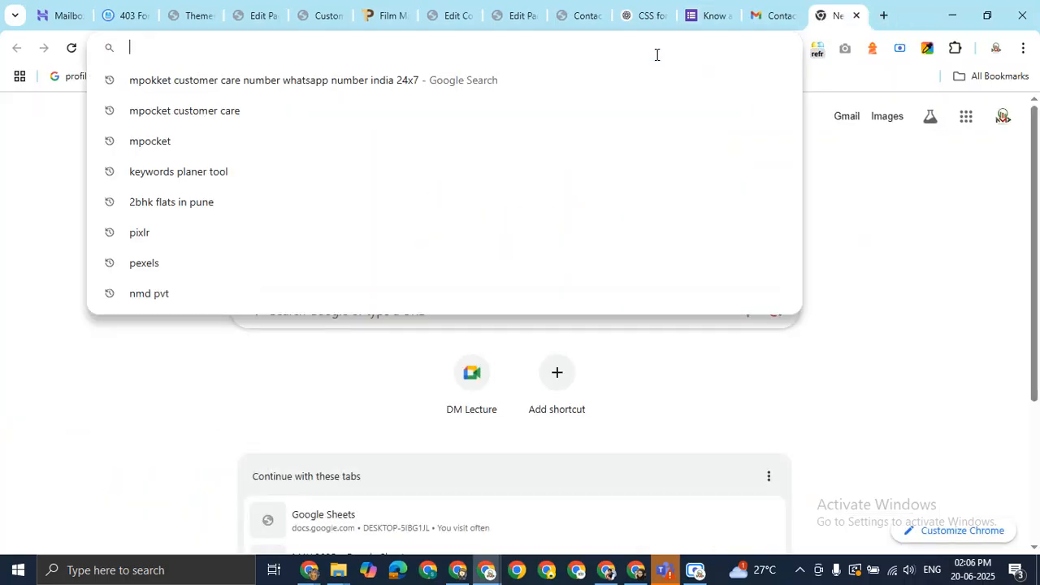
text(free )
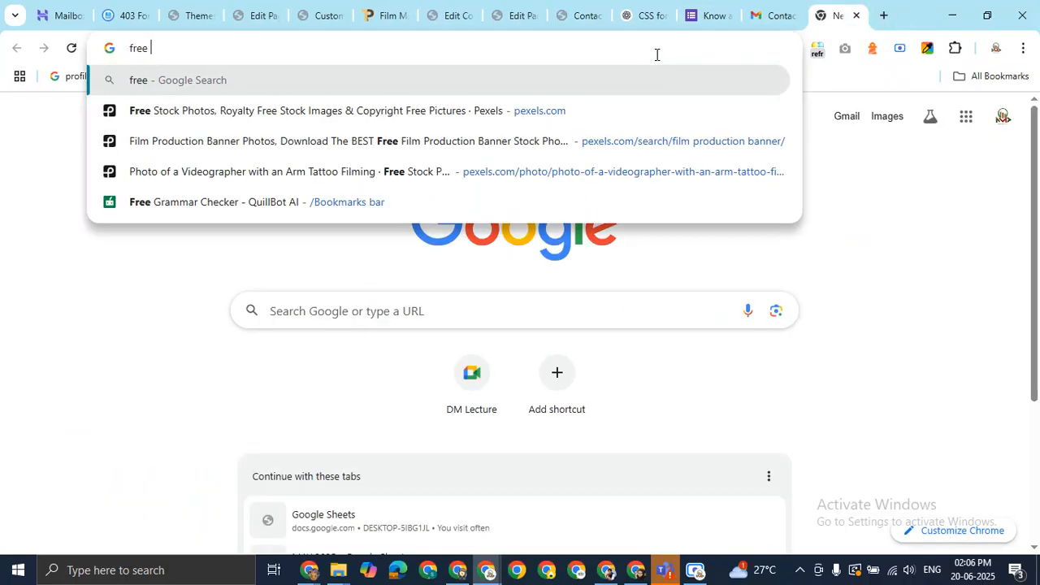
text(logo maker)
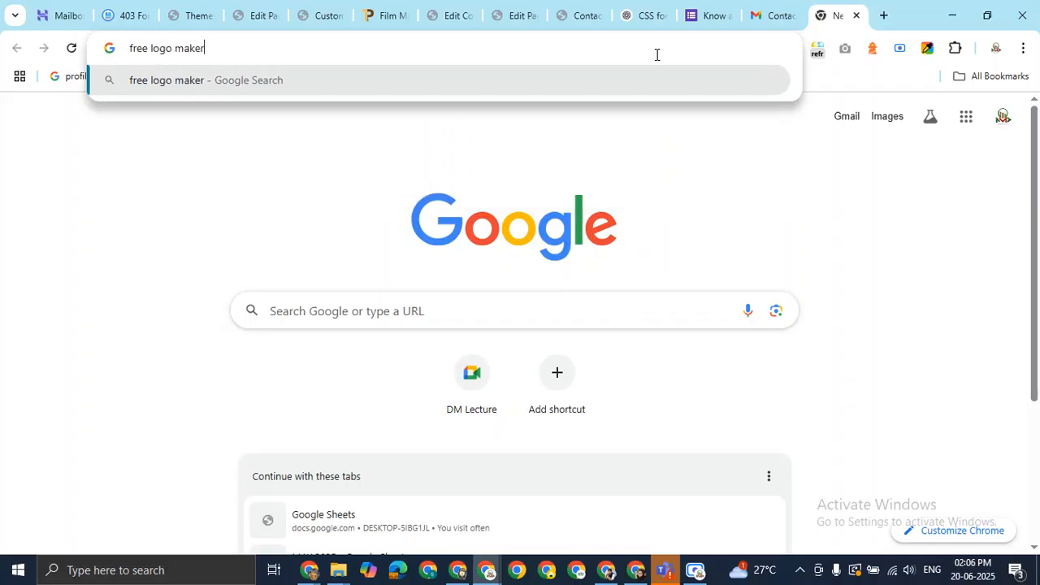
key(Return)
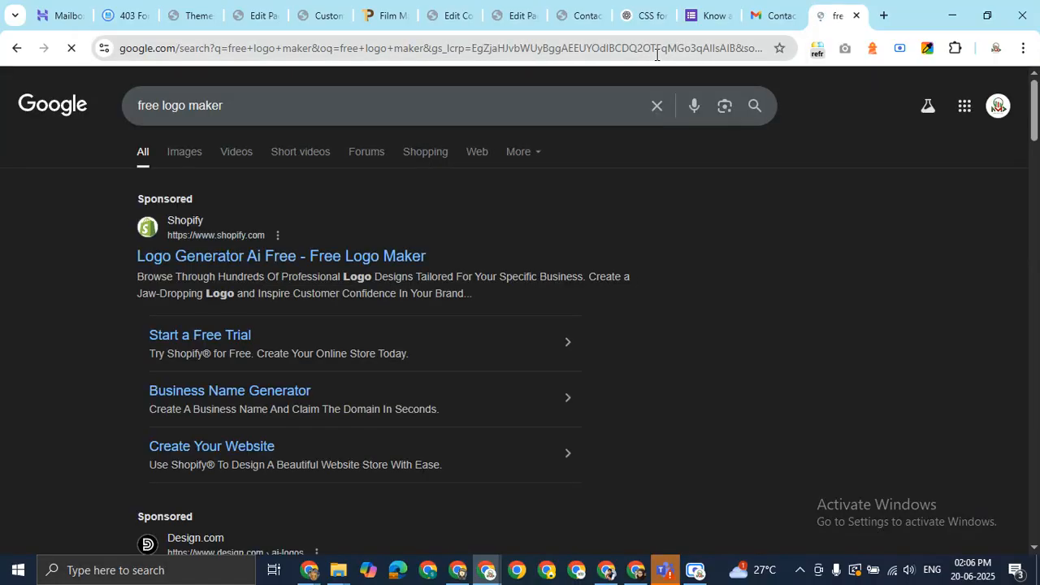
scroll(520, 309, down, 8)
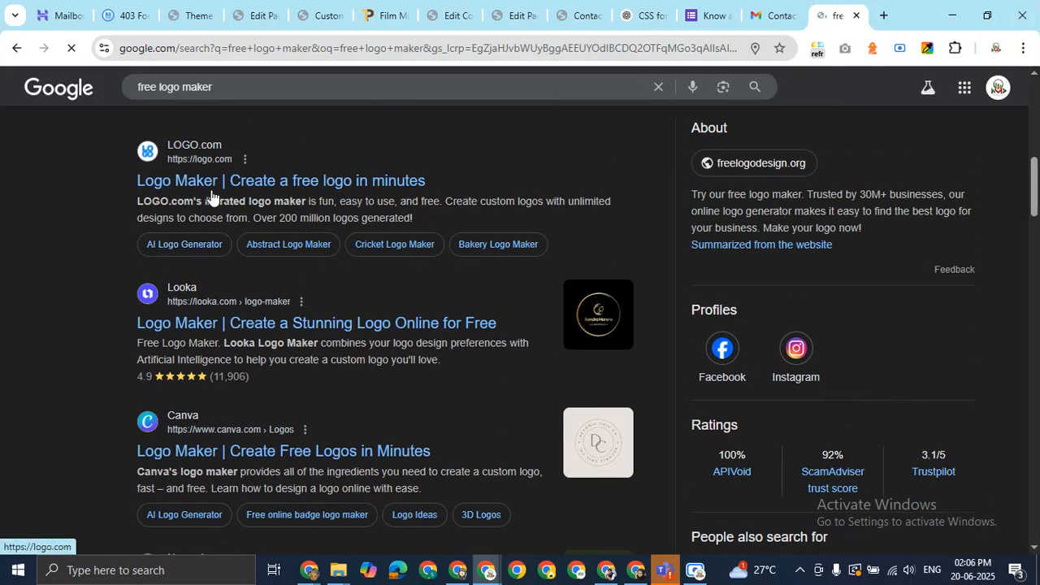
click(262, 185)
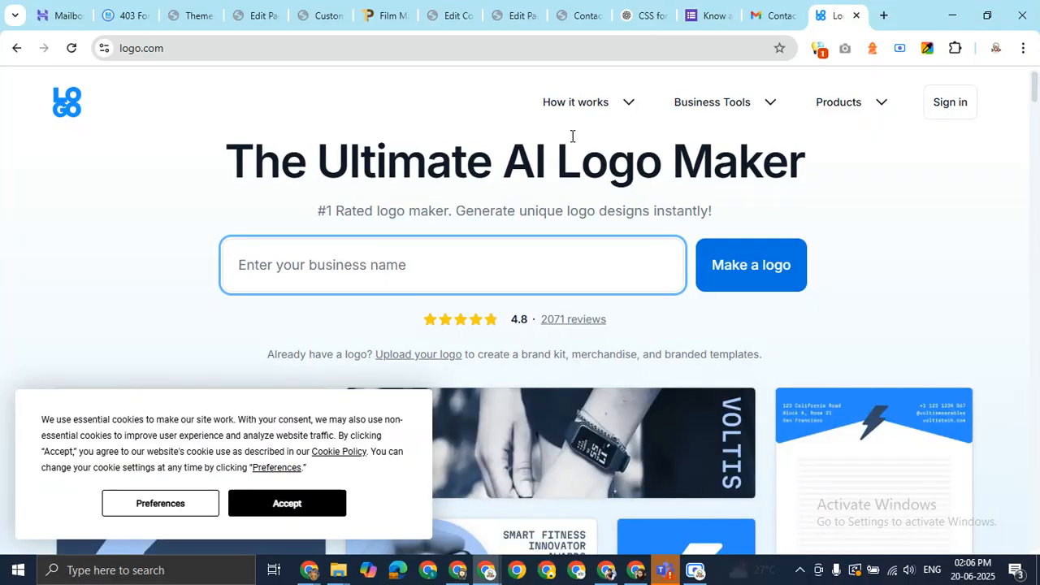
Copy the NMD FILM PRODUCTION site title and paste it as the Logo.com business name to start a logo
click(579, 15)
drag(255, 134, 86, 121)
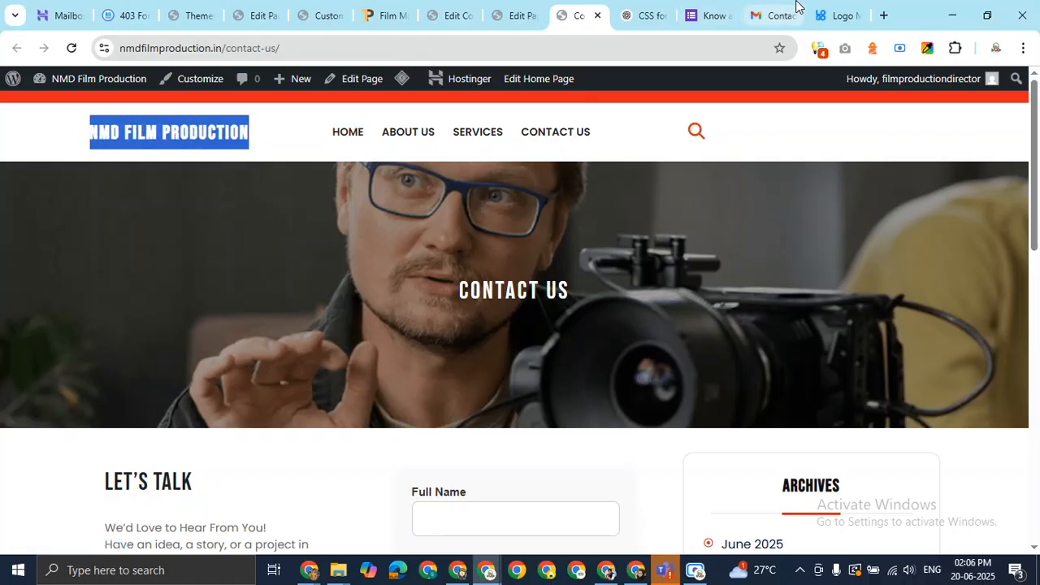
click(837, 15)
click(381, 257)
text(NMD Film Production)
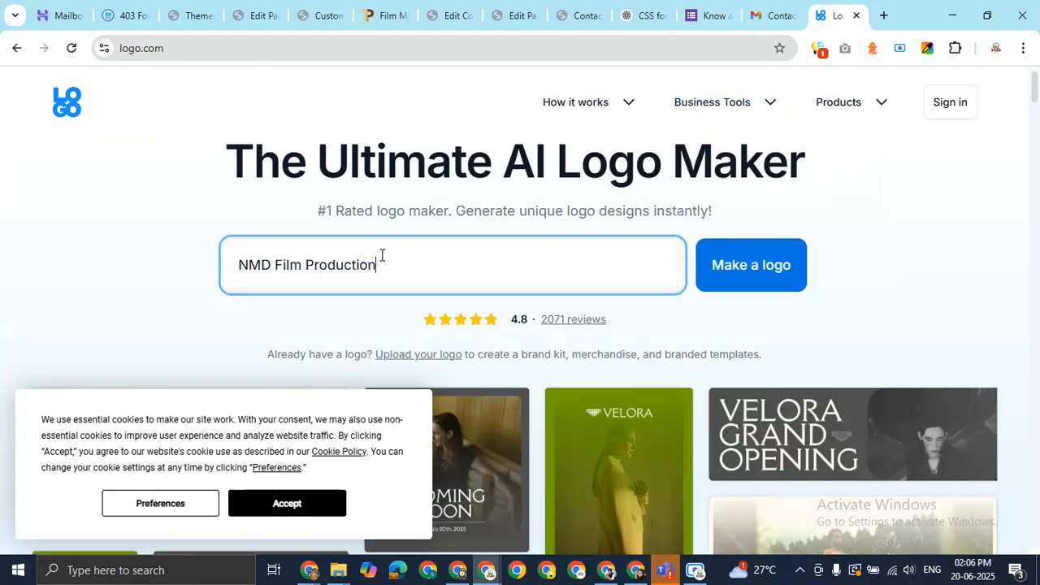
click(779, 268)
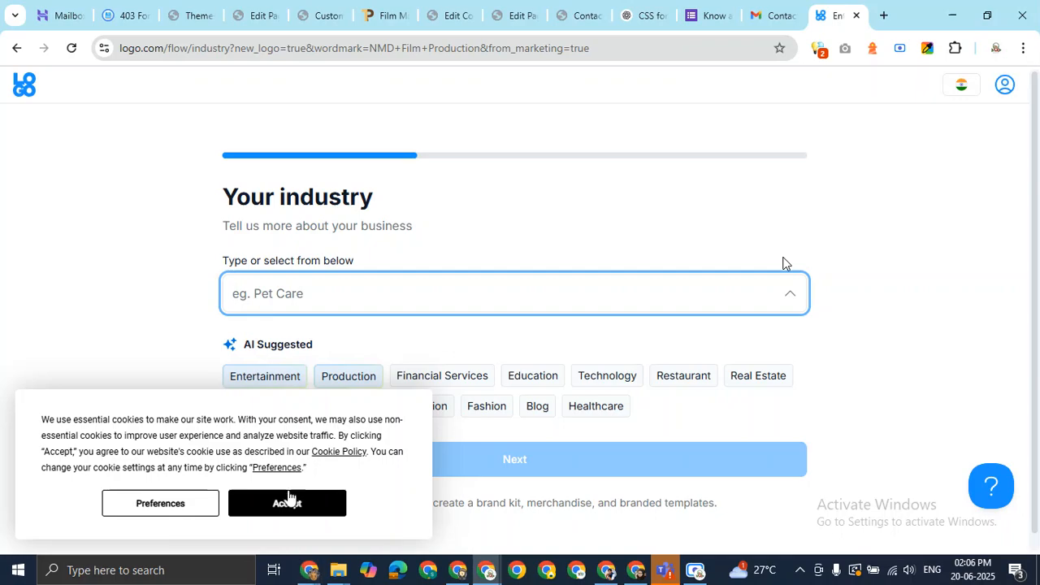
Decline optional cookies and choose Entertainment as the business industry
click(193, 510)
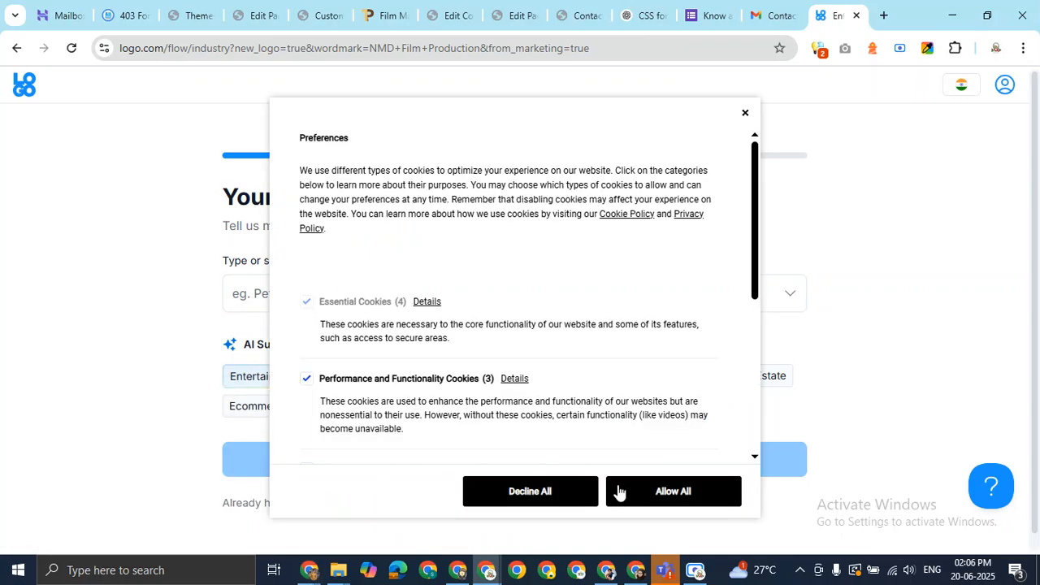
click(561, 498)
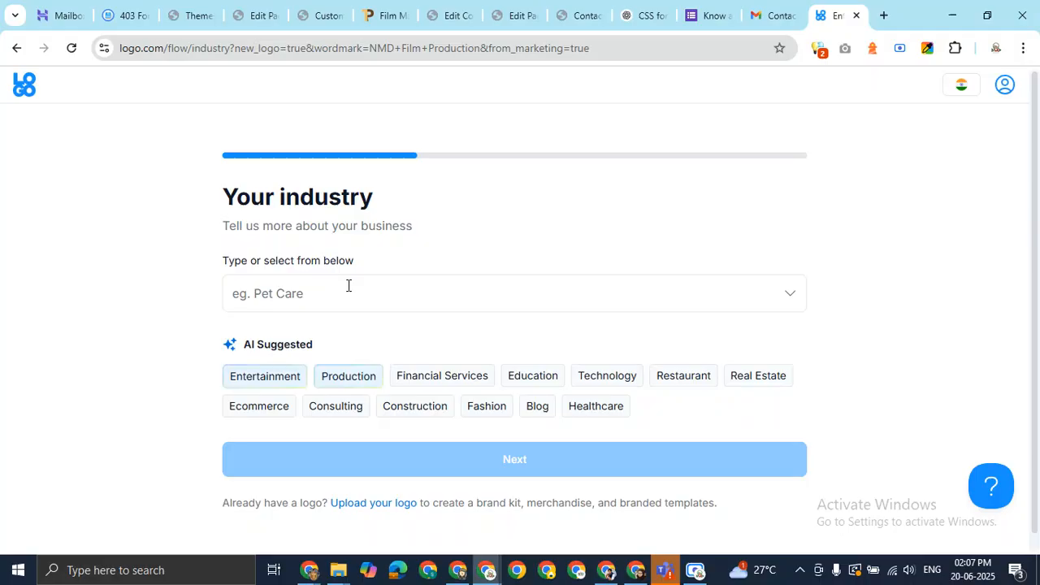
click(316, 295)
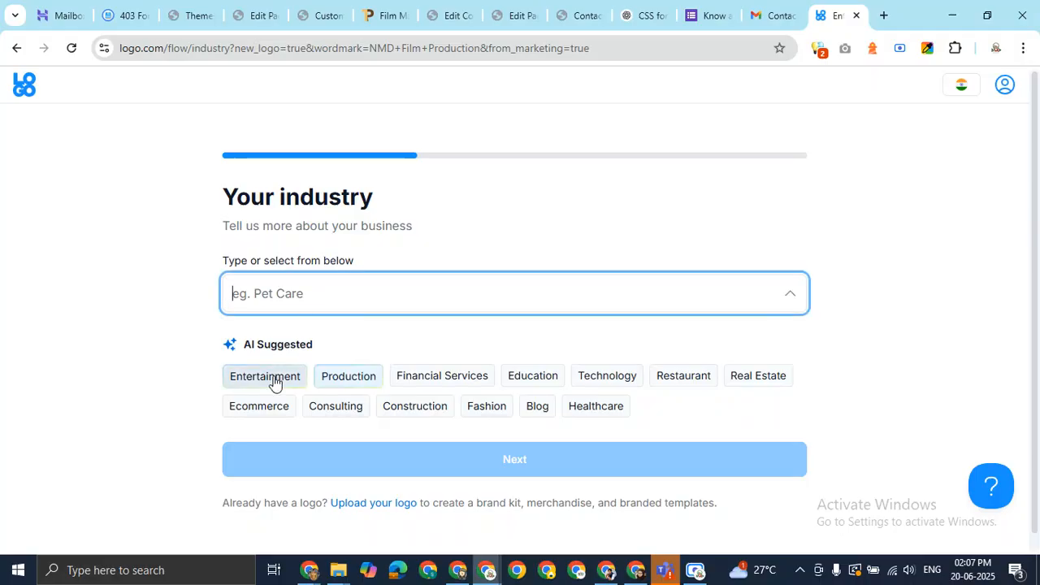
click(274, 380)
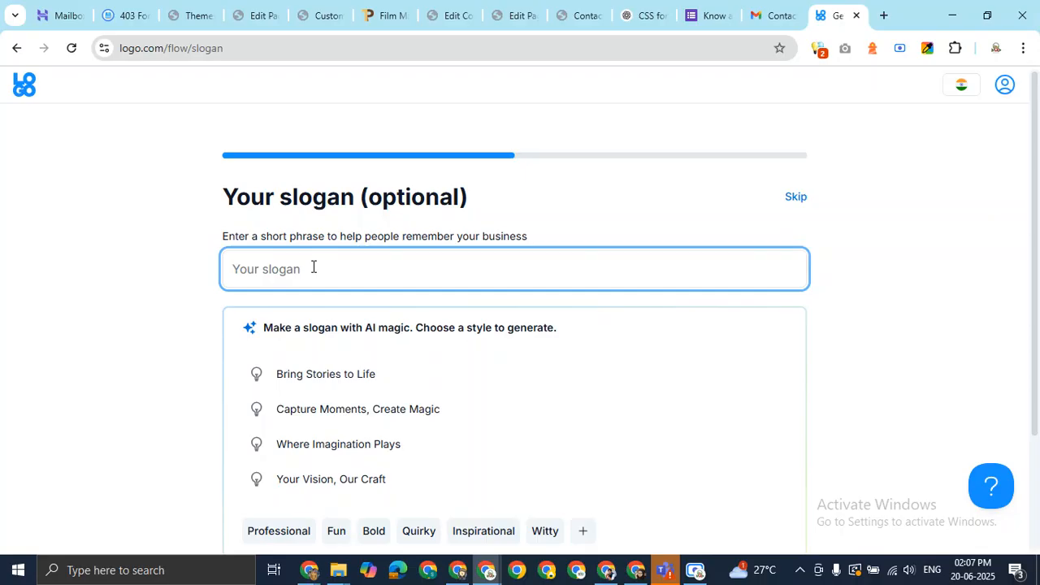
Skip the slogan and describe yourself as a Student
scroll(479, 348, down, 2)
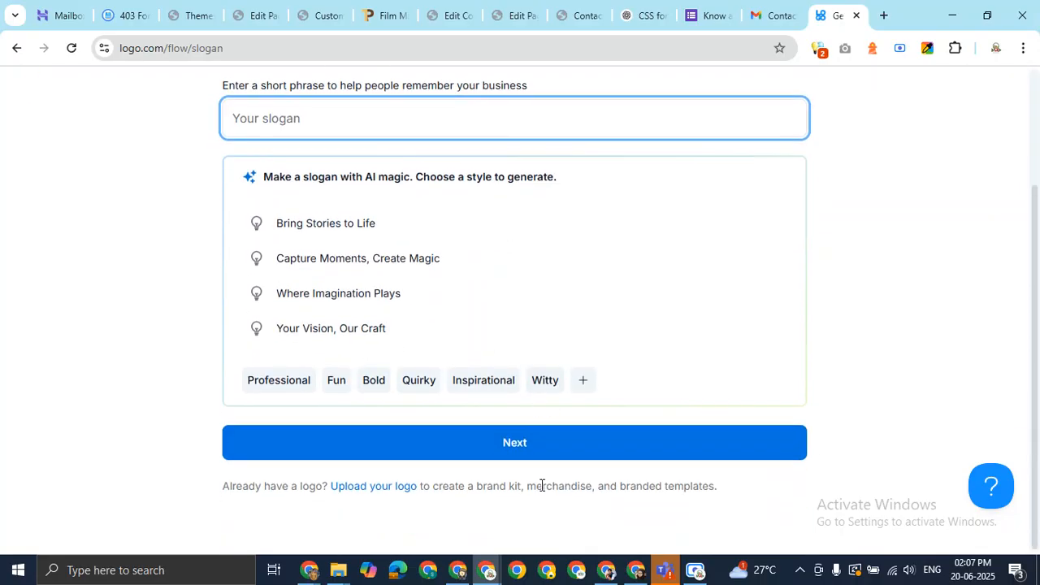
scroll(569, 456, up, 2)
click(795, 199)
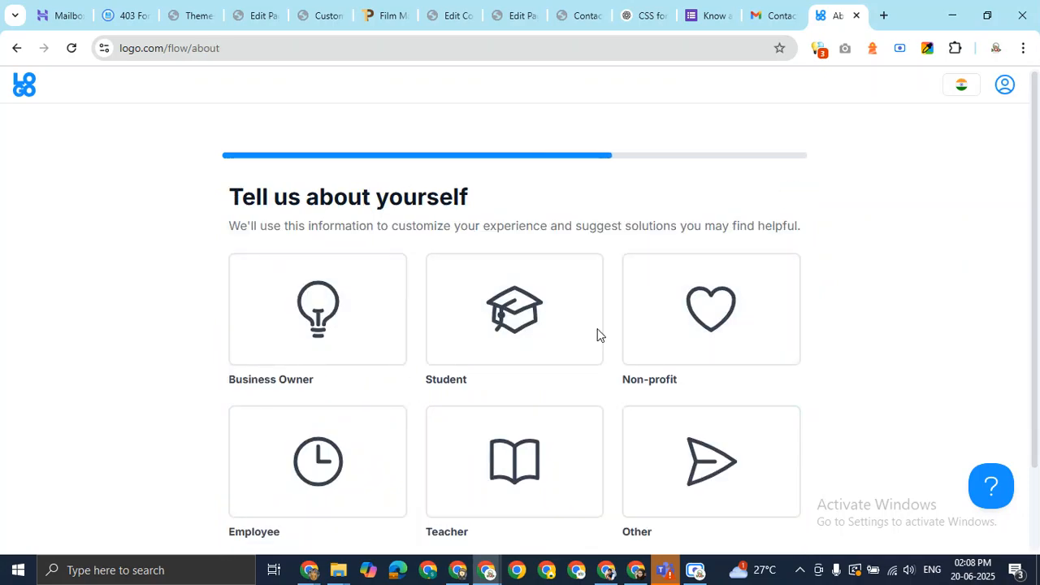
scroll(523, 346, down, 1)
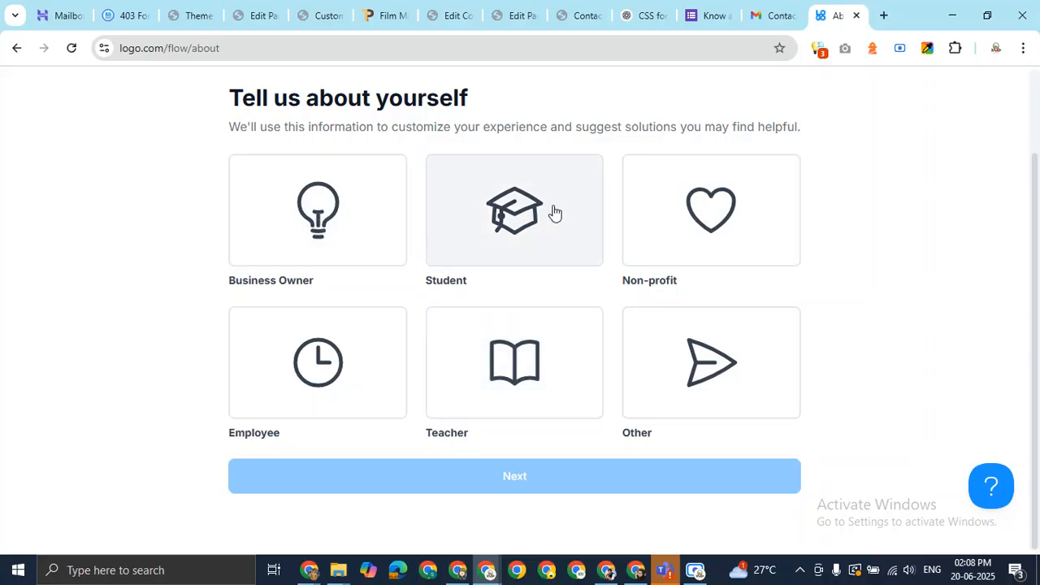
click(555, 213)
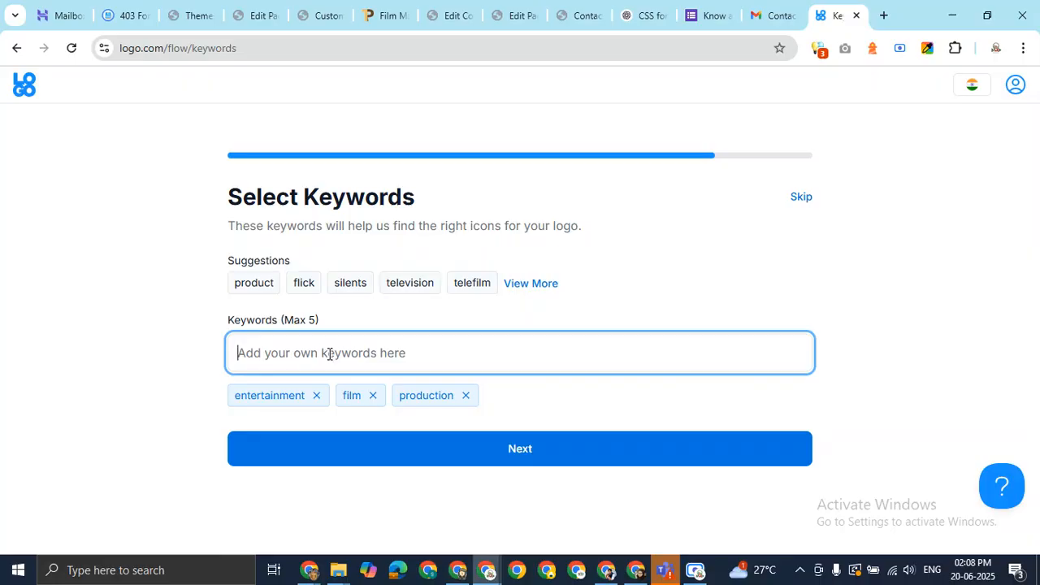
drag(286, 226, 577, 225)
Add house and drone to the keywords, alongside entertainment, film and production
click(357, 356)
text(Film)
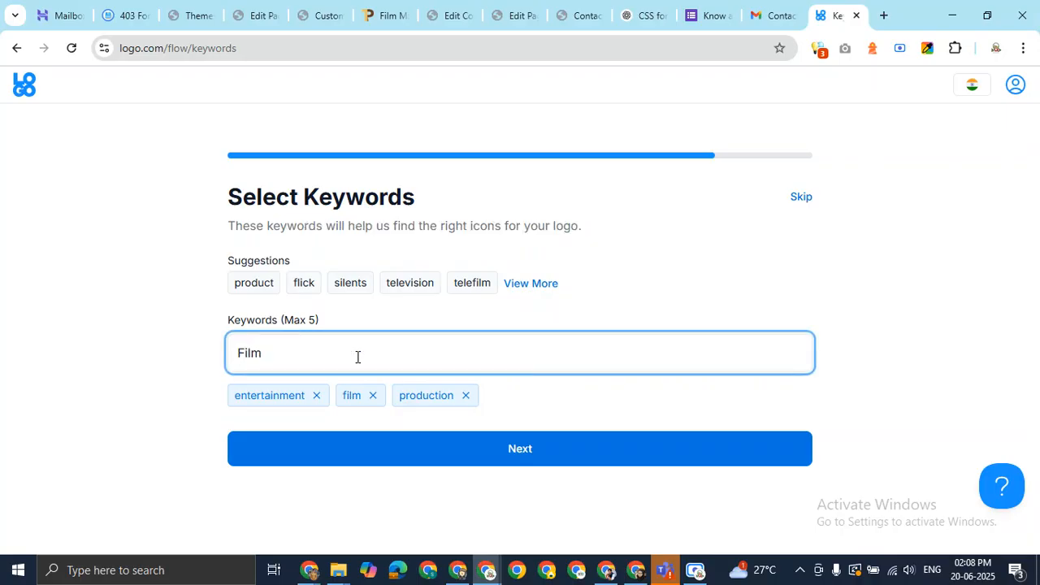
key(Return)
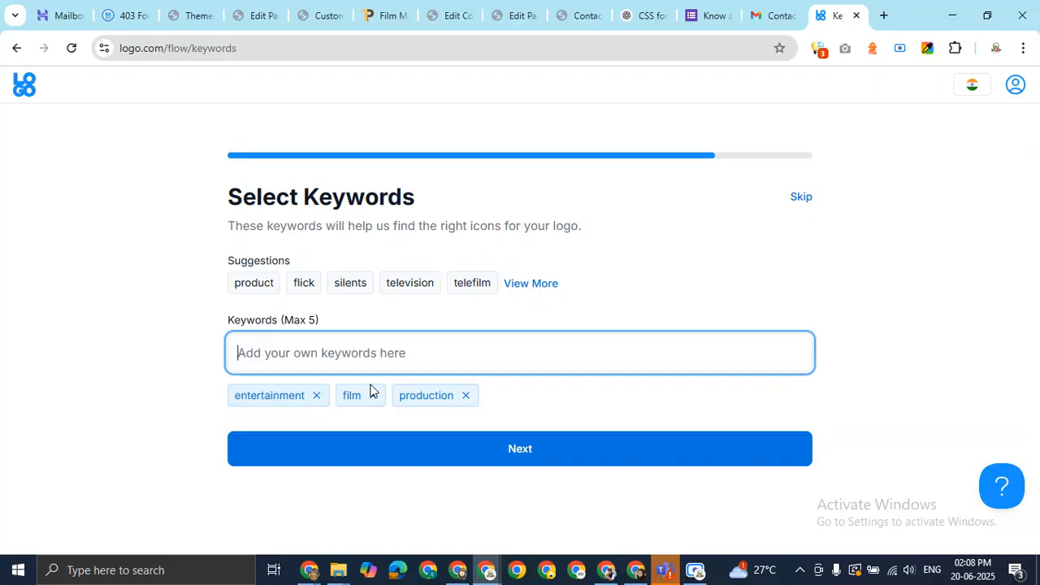
click(346, 355)
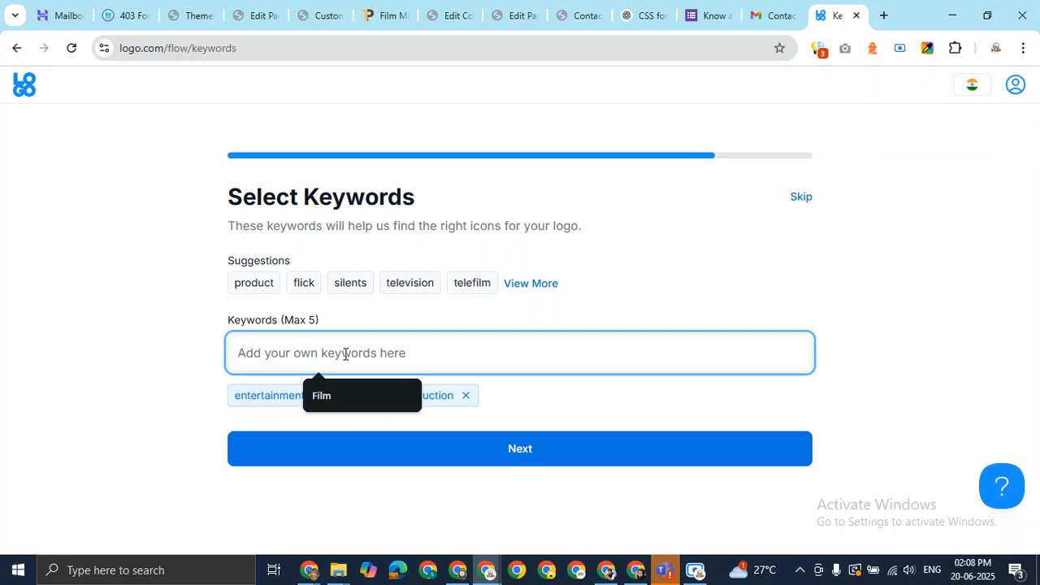
text(P)
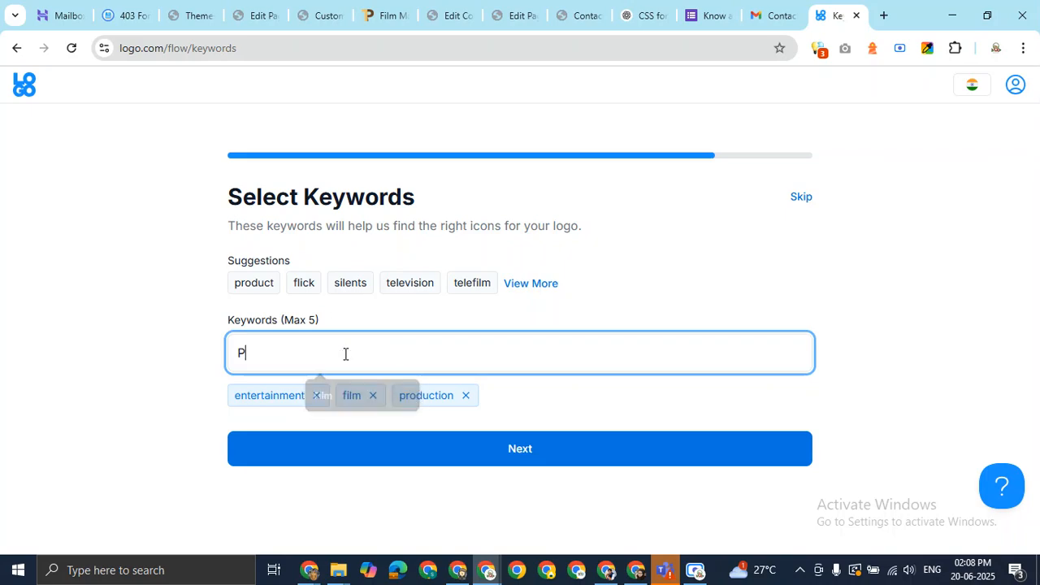
text(roduction h)
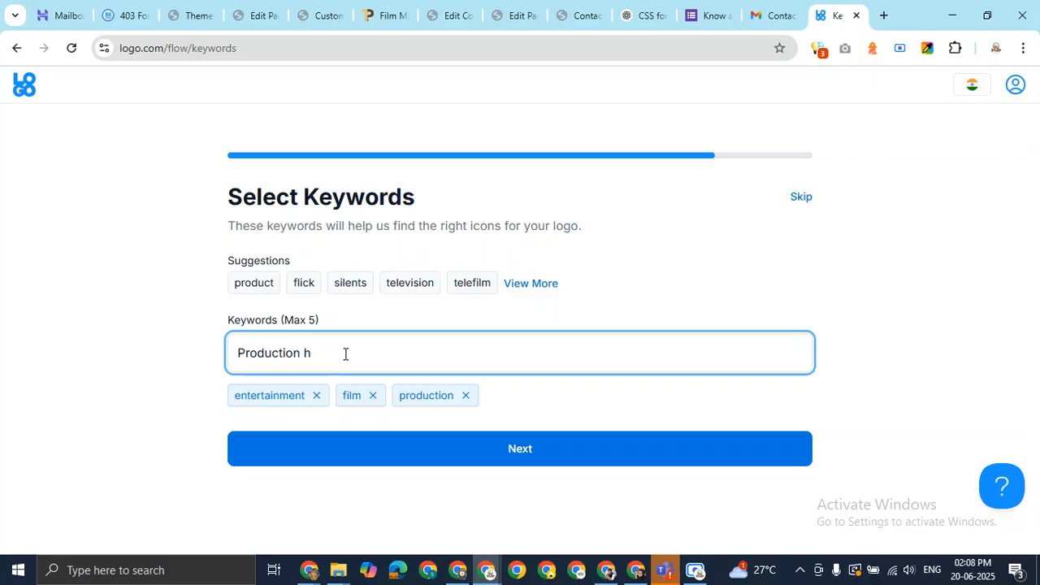
text(ouse)
key(Return)
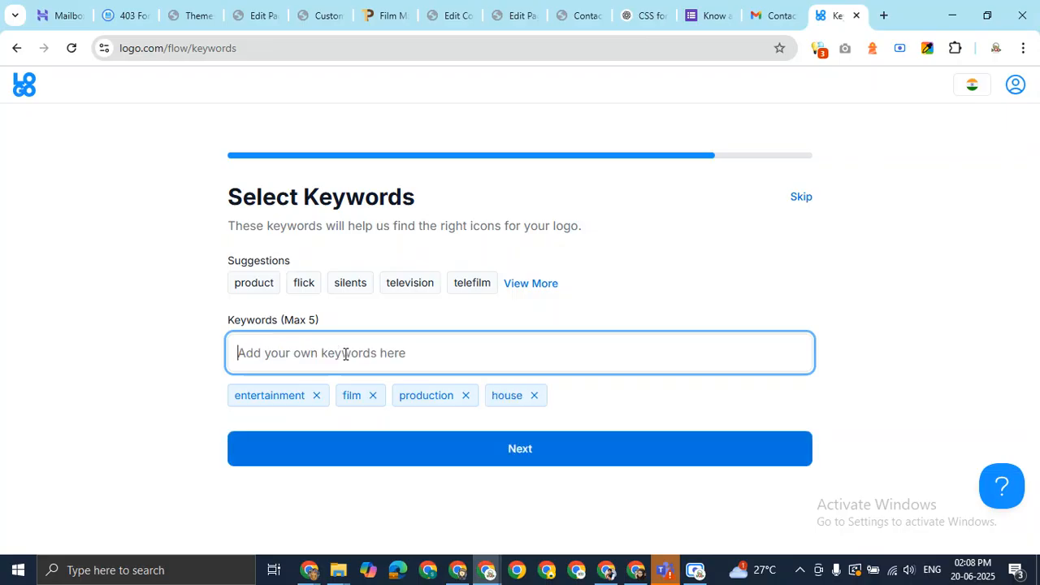
text(vi)
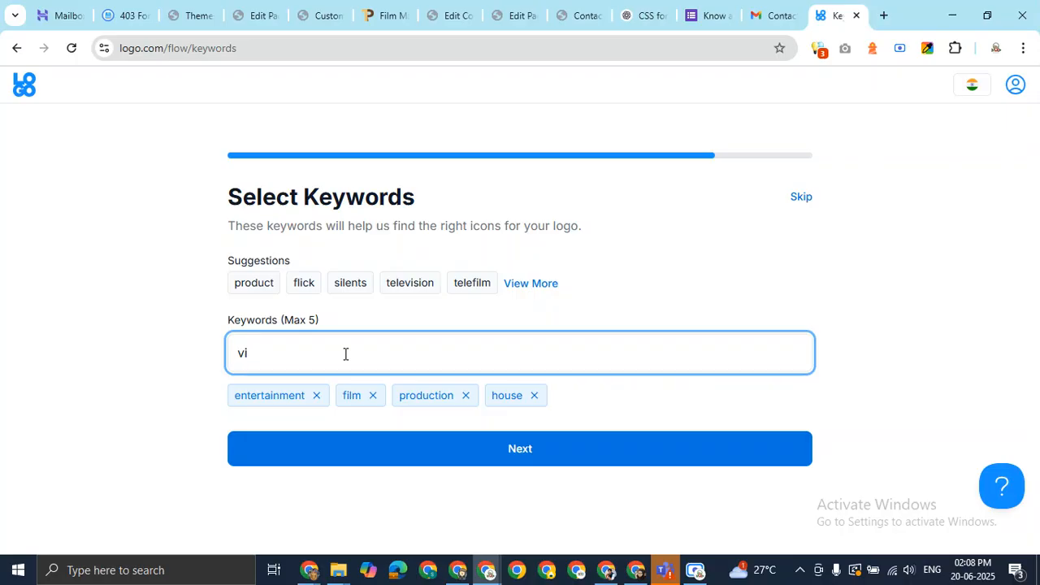
key(BackSpace)
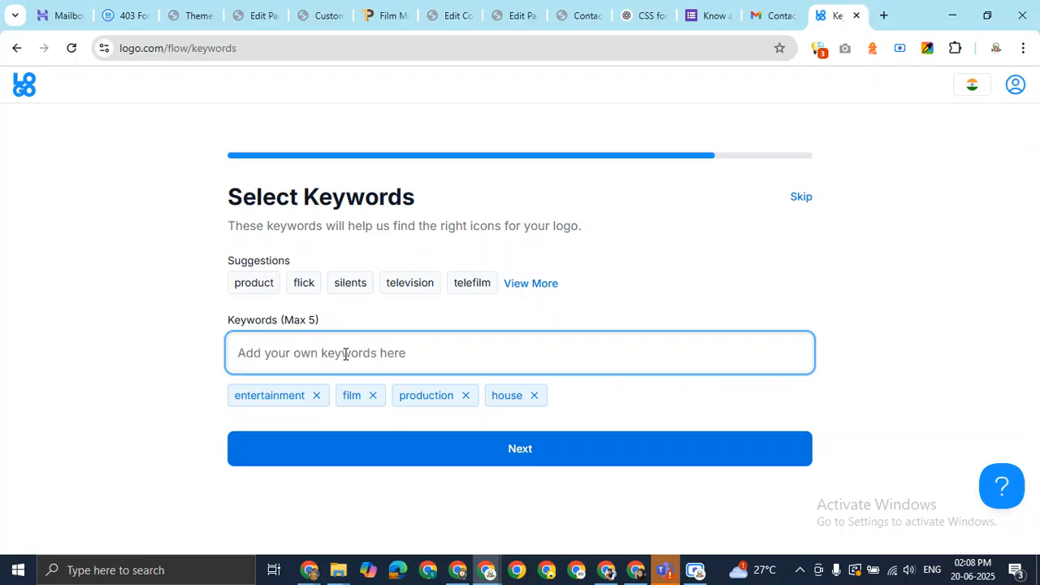
text(drone)
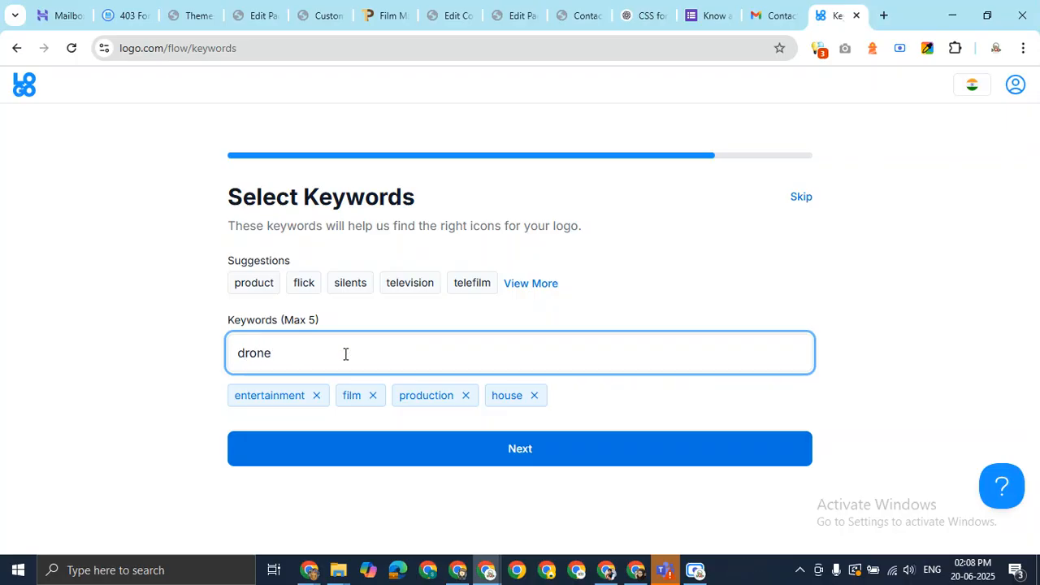
key(Return)
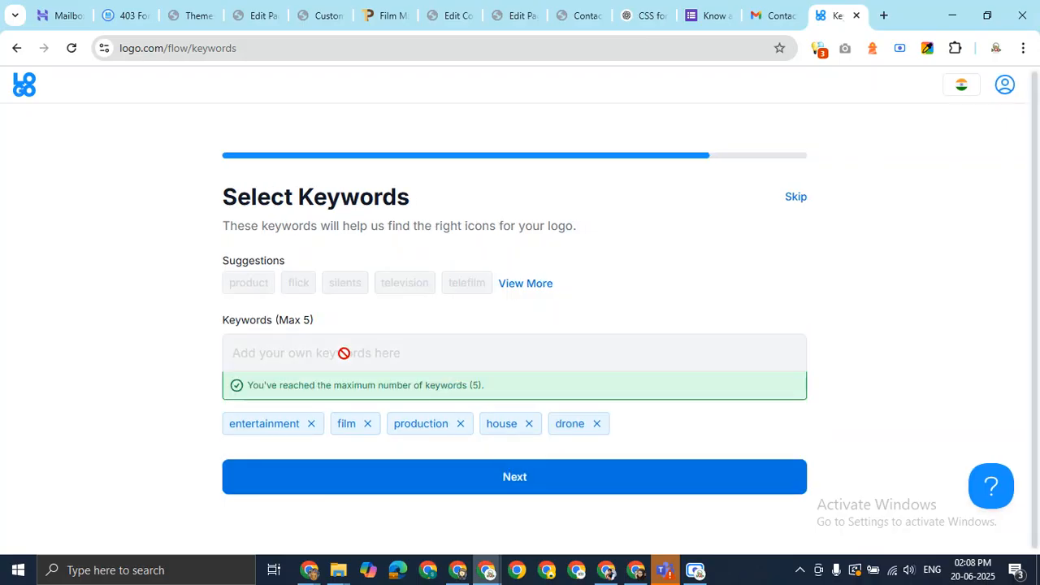
click(511, 485)
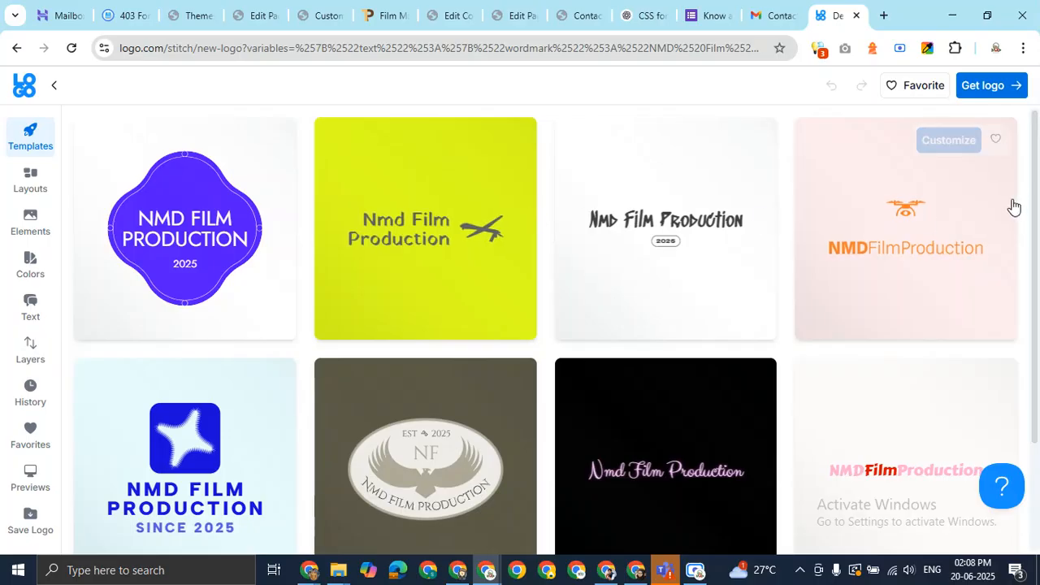
drag(1037, 185, 1038, 446)
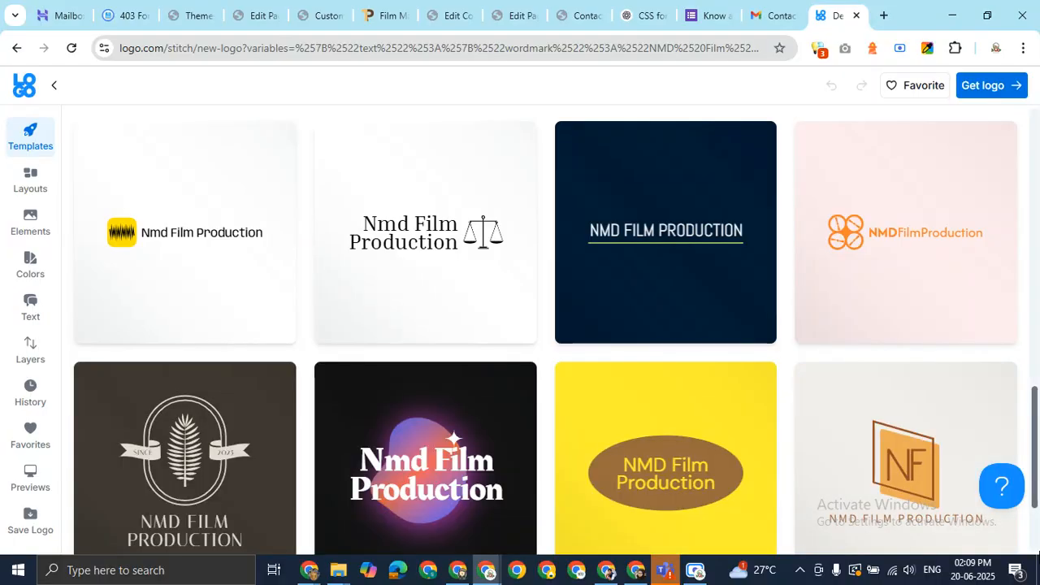
drag(1038, 445, 1035, 498)
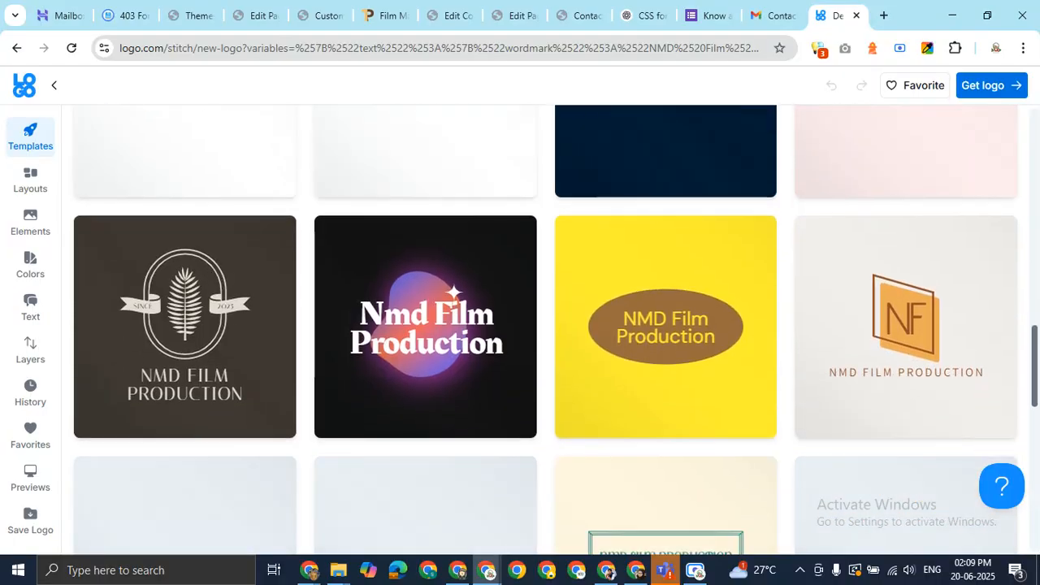
drag(1031, 431, 1029, 579)
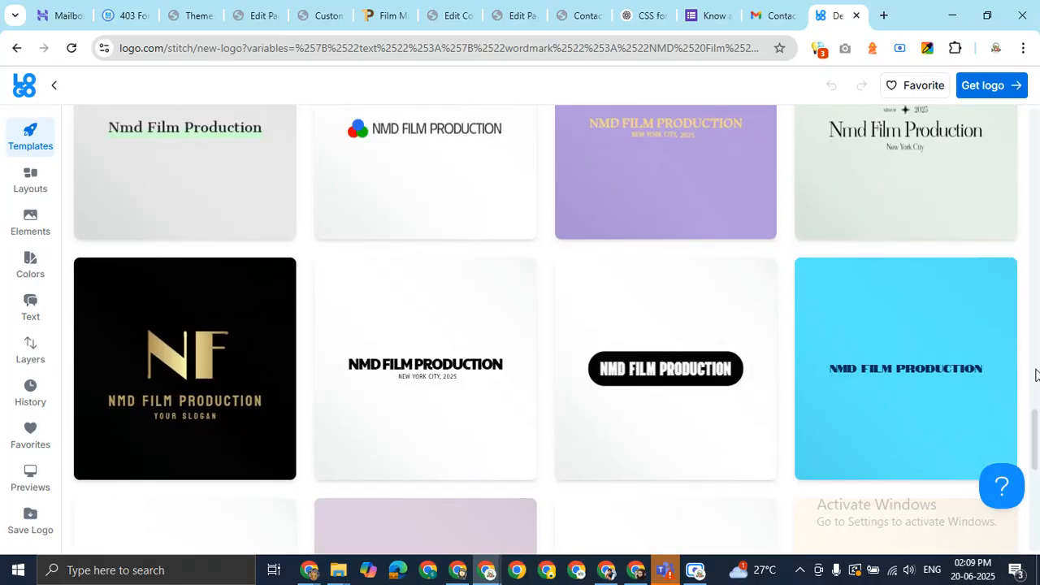
drag(1037, 437, 1038, 562)
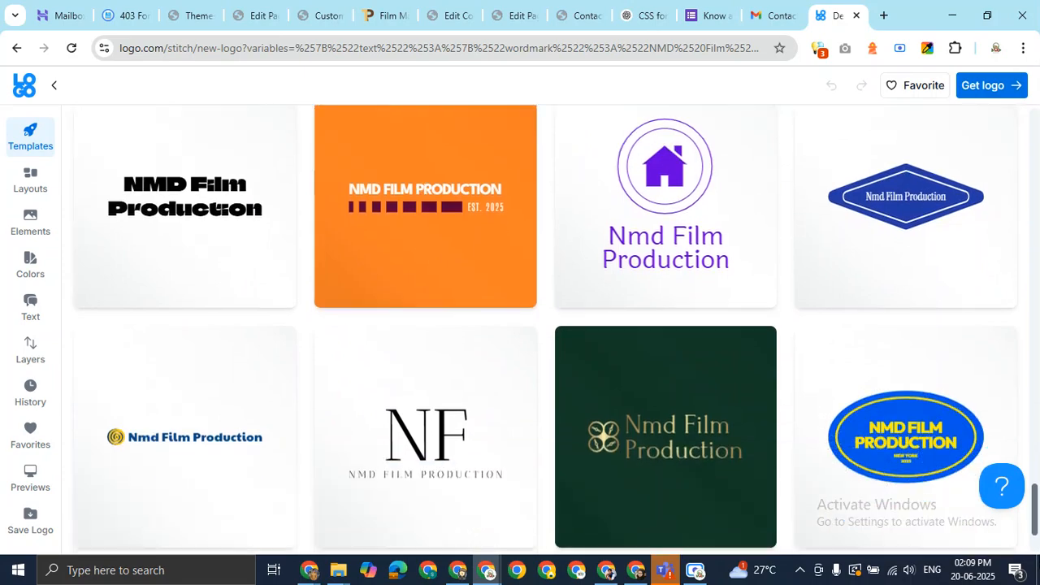
scroll(555, 329, down, 3)
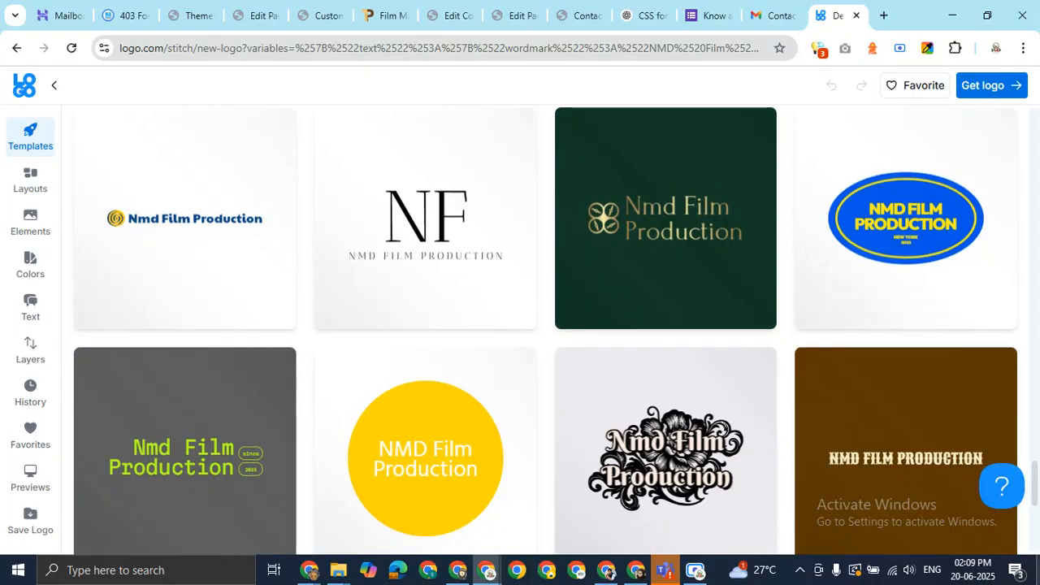
drag(1038, 472, 1038, 495)
scroll(1037, 496, down, 1)
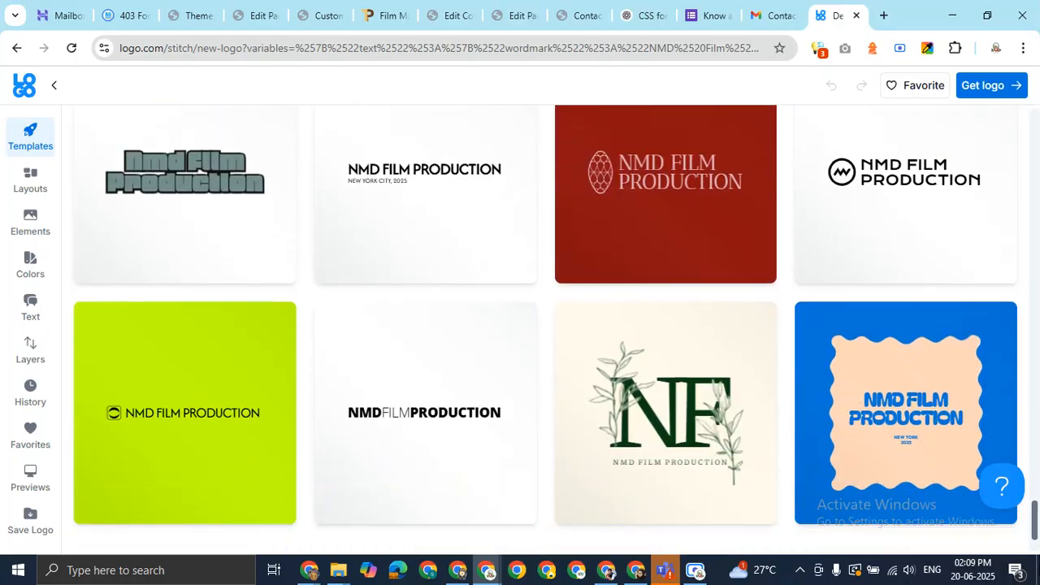
scroll(1037, 496, down, 1)
scroll(1037, 496, down, 2)
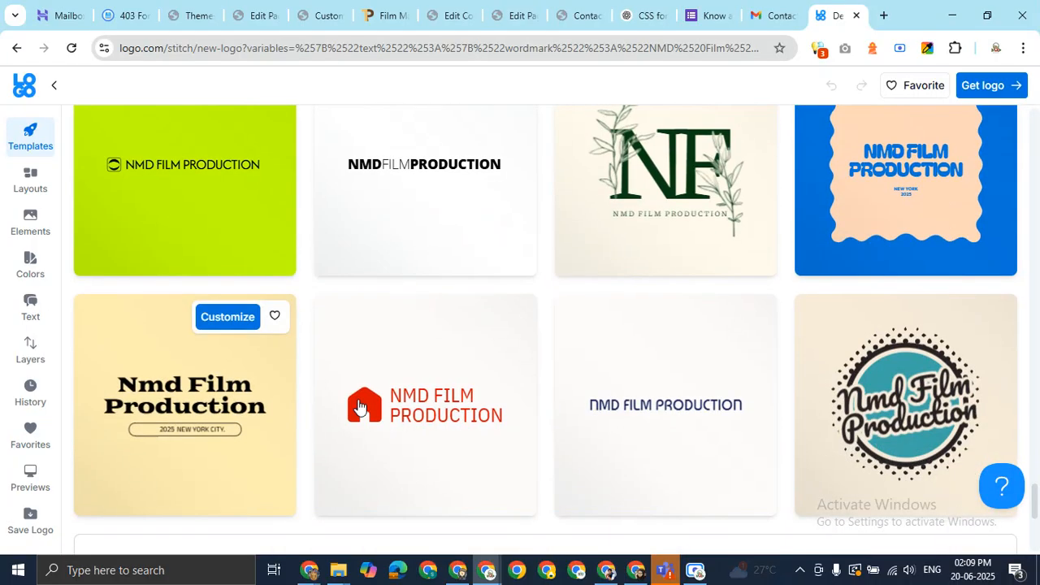
Pick the red-house NMD FILM PRODUCTION design and create the brand, signing in with Google
click(438, 415)
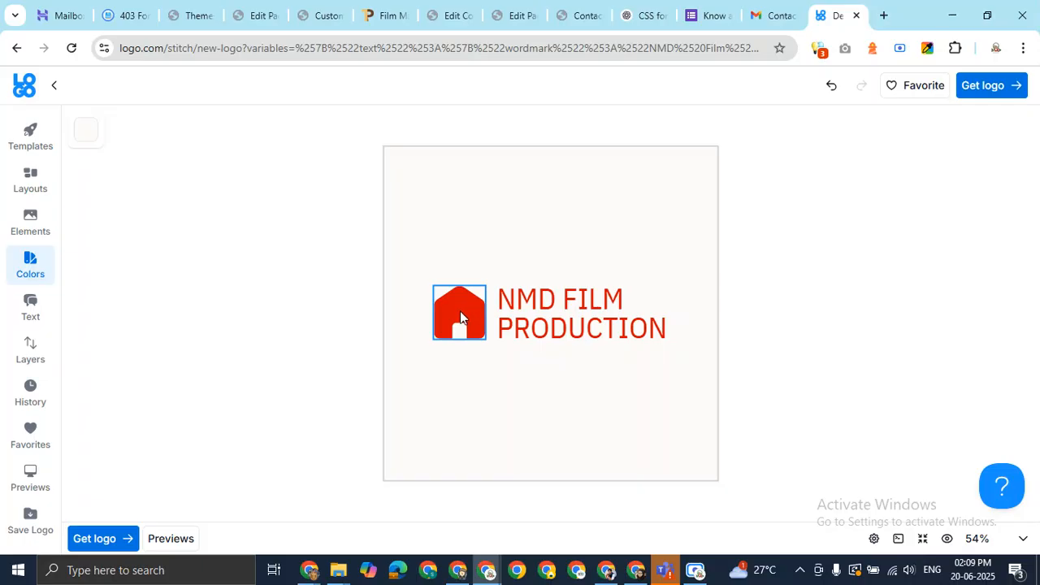
click(92, 540)
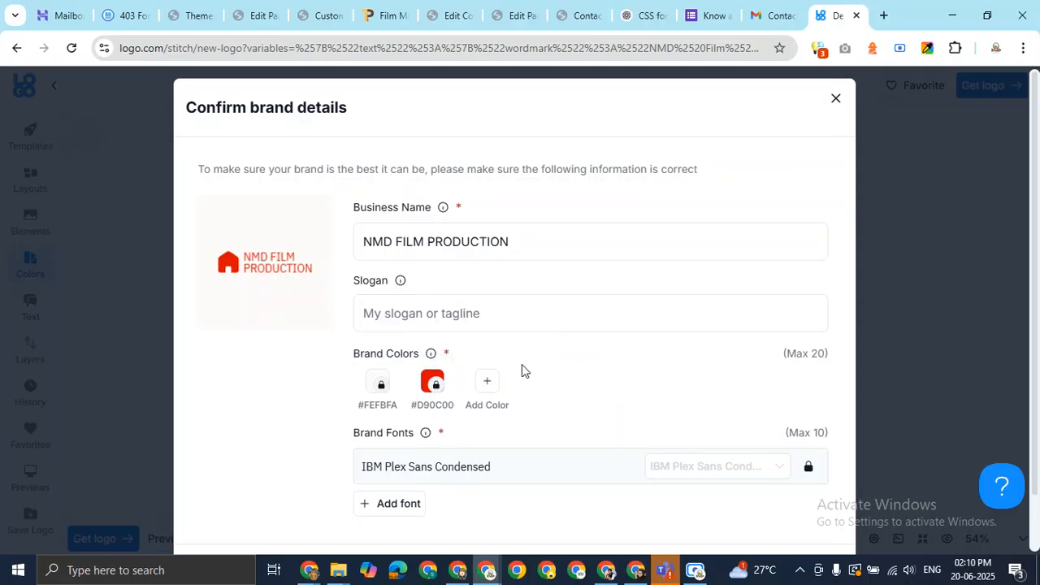
scroll(759, 299, down, 1)
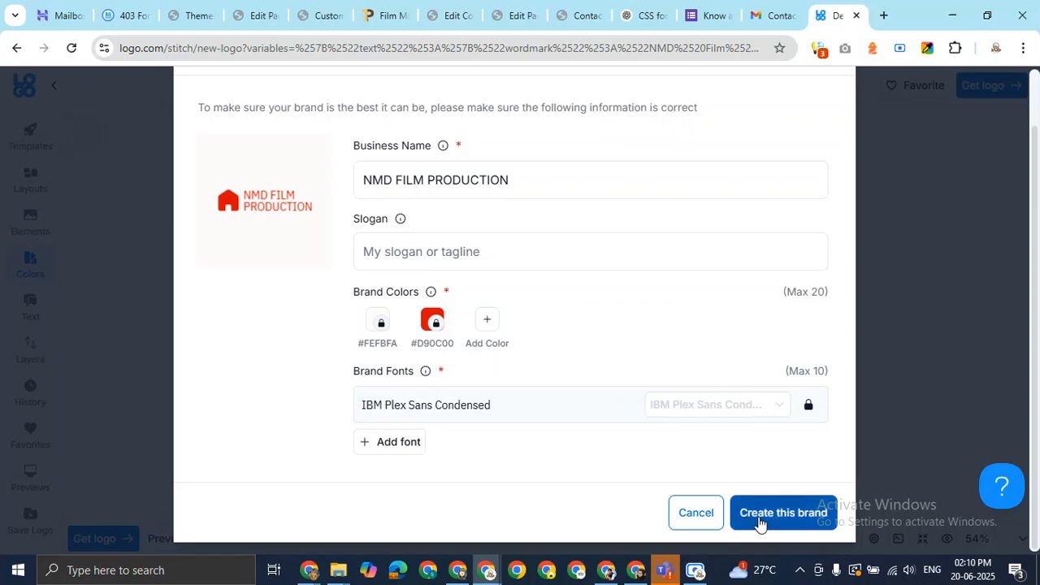
click(760, 522)
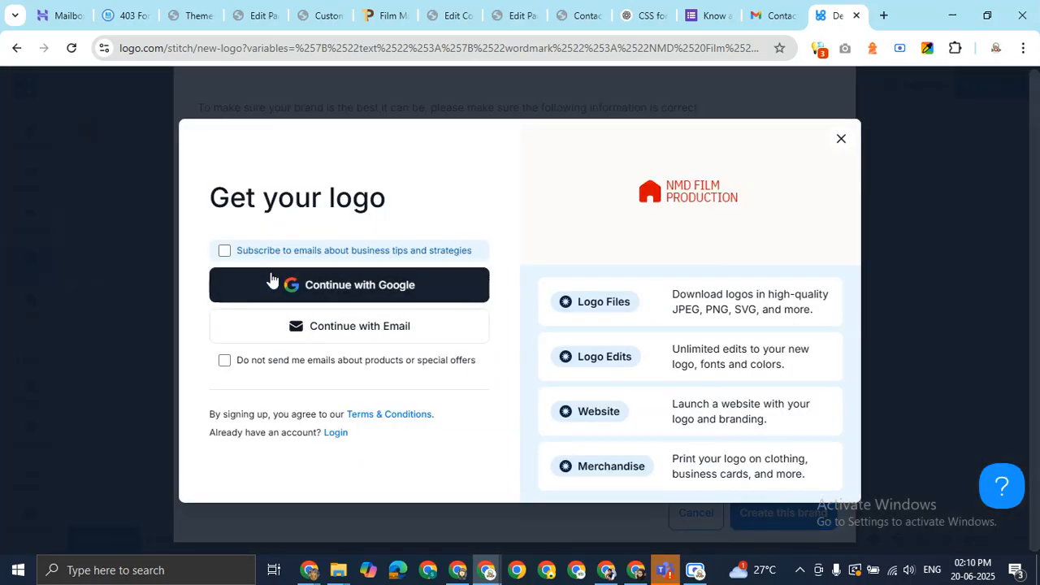
click(359, 295)
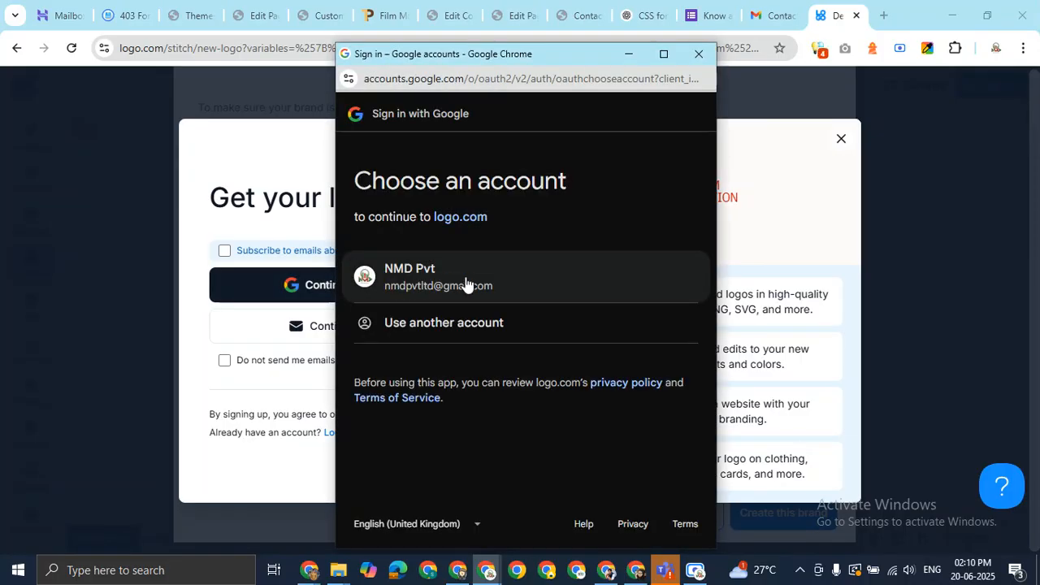
click(466, 284)
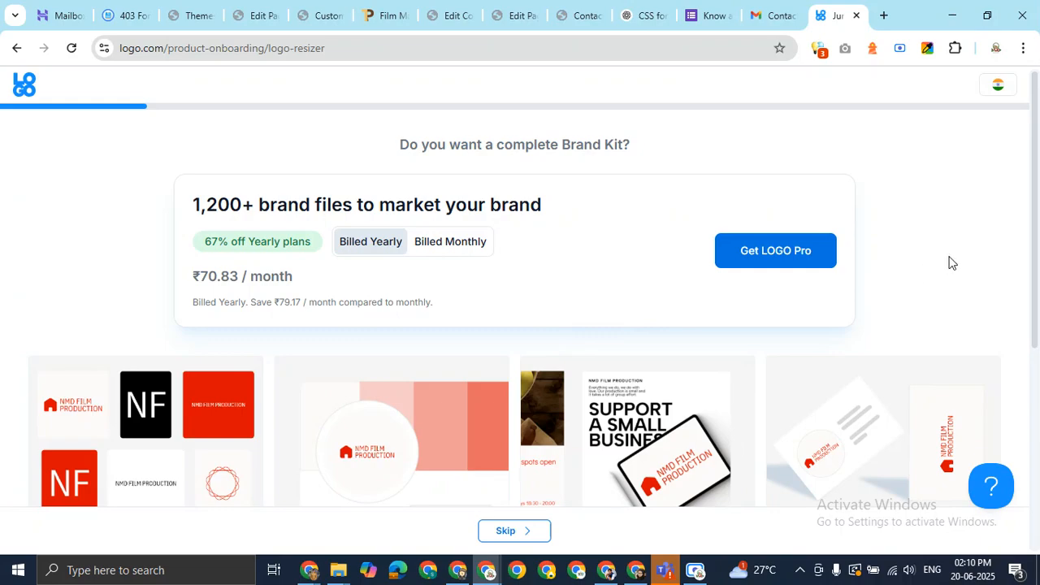
Skip the Brand Kit, vector files, website type and domain search offers
drag(1038, 179, 1039, 418)
scroll(1032, 454, up, 5)
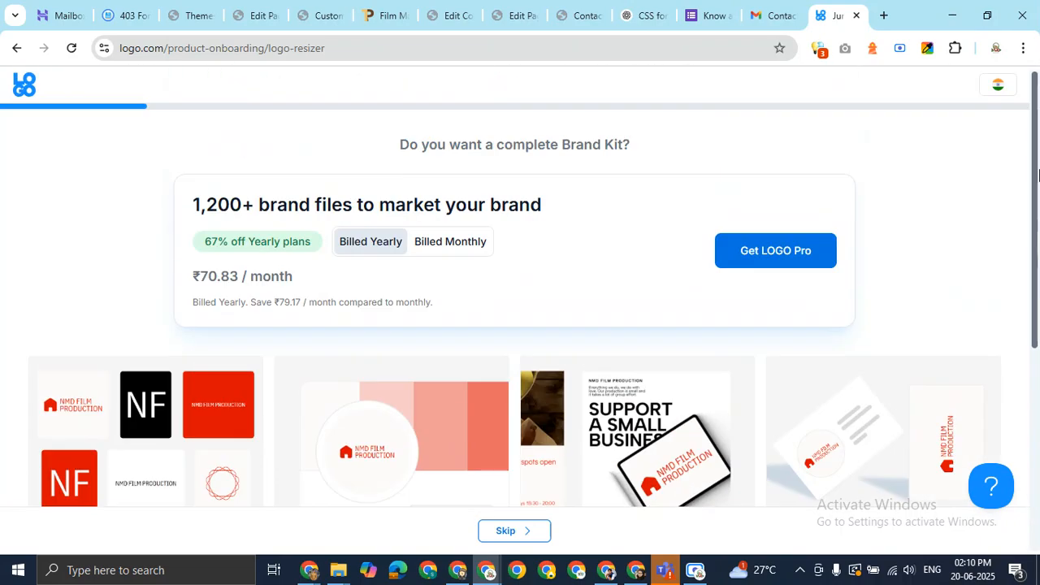
click(506, 532)
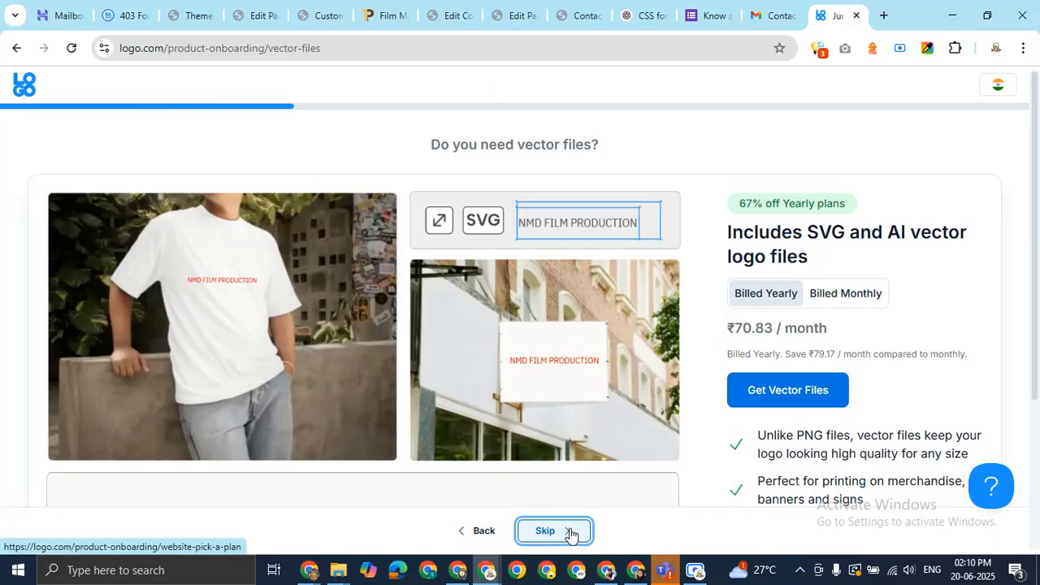
click(569, 531)
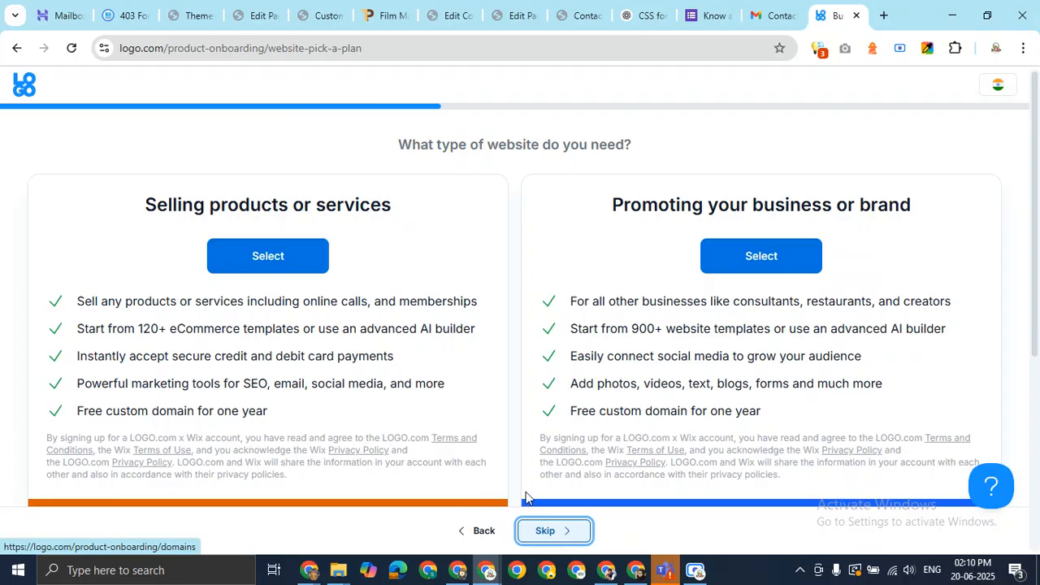
scroll(426, 387, down, 4)
scroll(426, 392, down, 1)
click(561, 533)
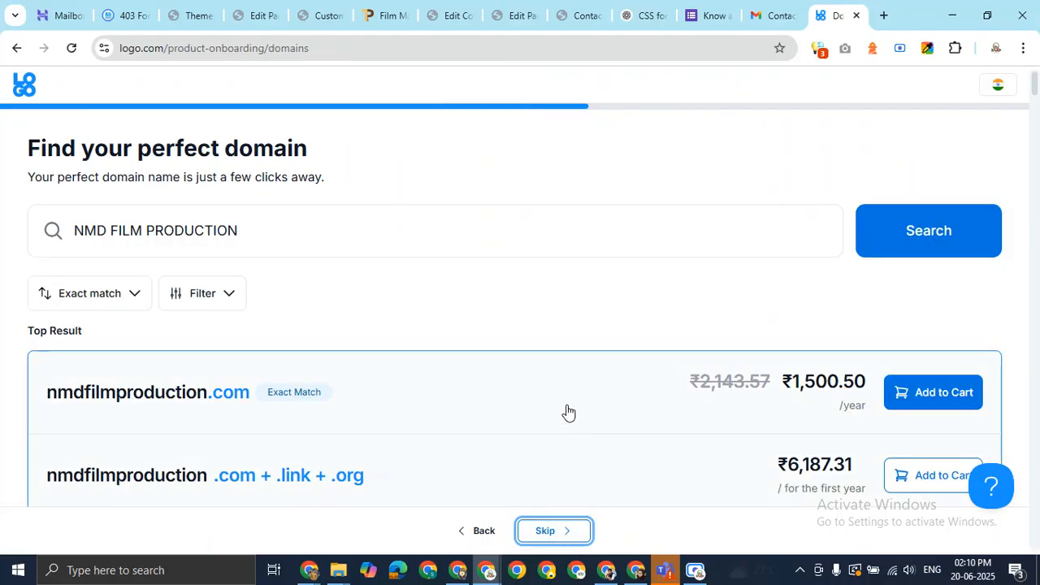
click(564, 528)
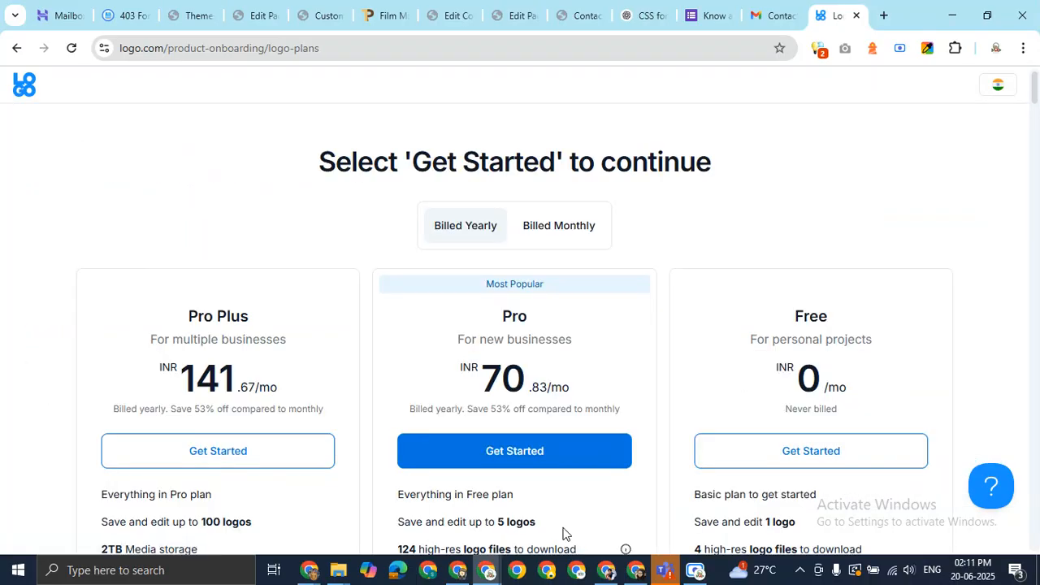
Continue on the Free plan and skip the download offer to reach the dashboard
scroll(825, 352, down, 3)
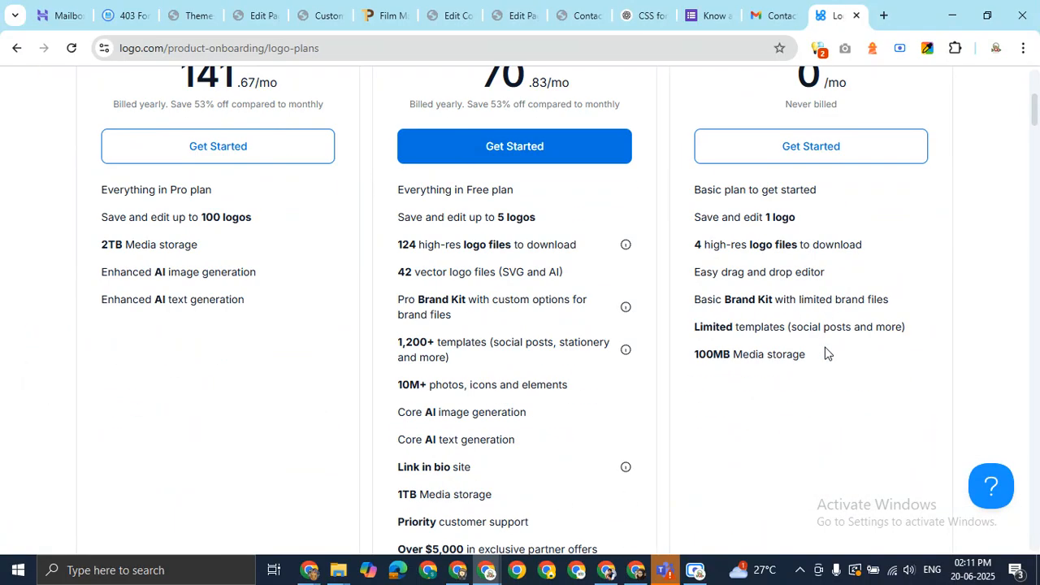
scroll(817, 361, up, 3)
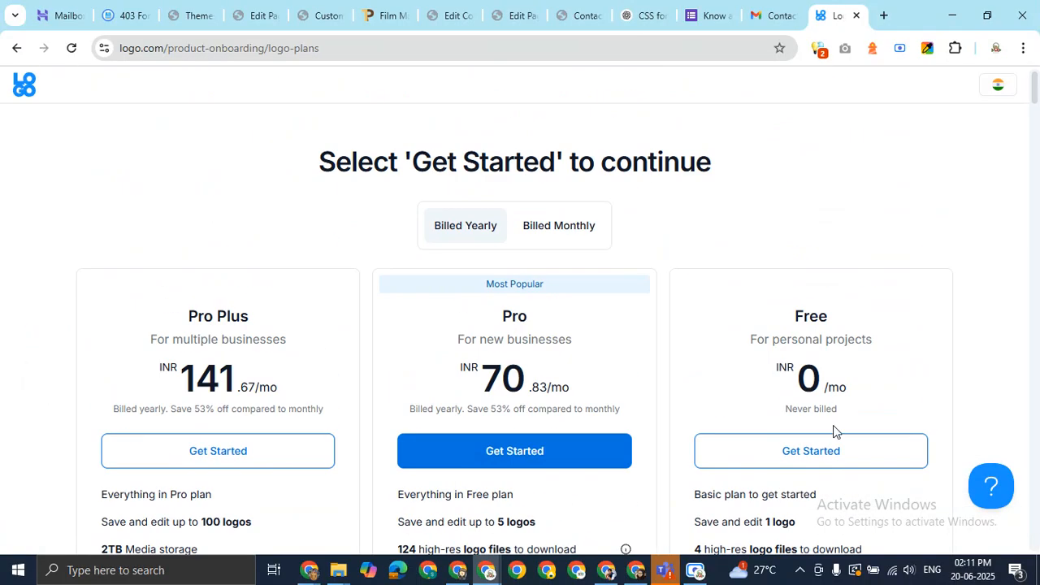
click(837, 452)
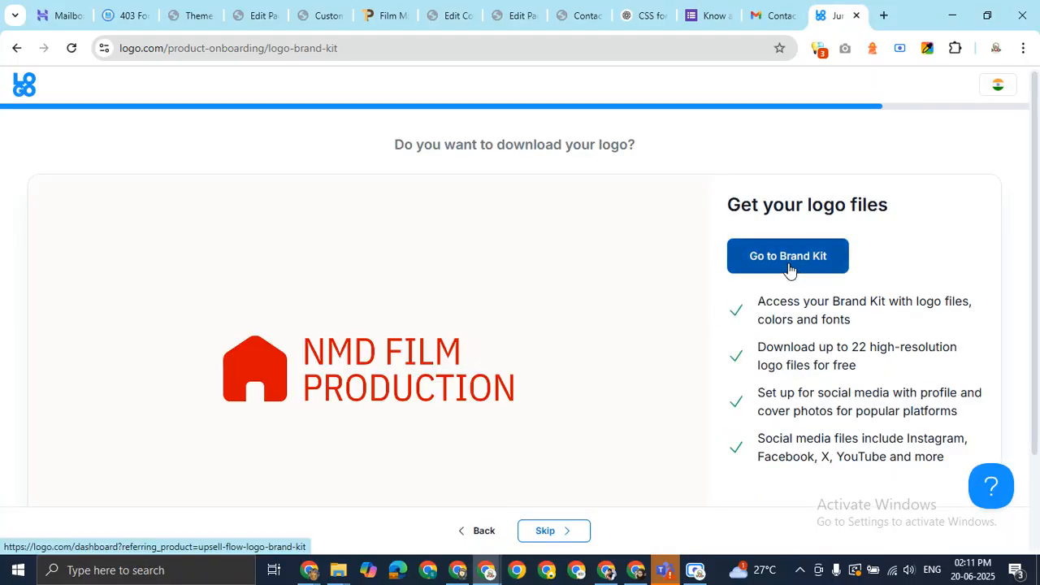
click(574, 532)
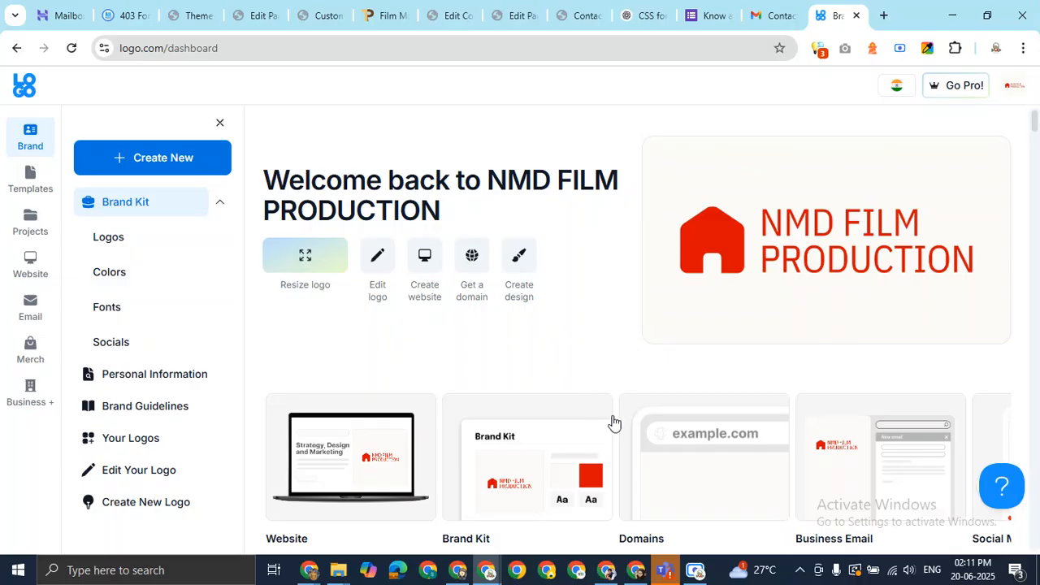
Change the red-house logo's background colour to #ffffff in the editor
click(378, 260)
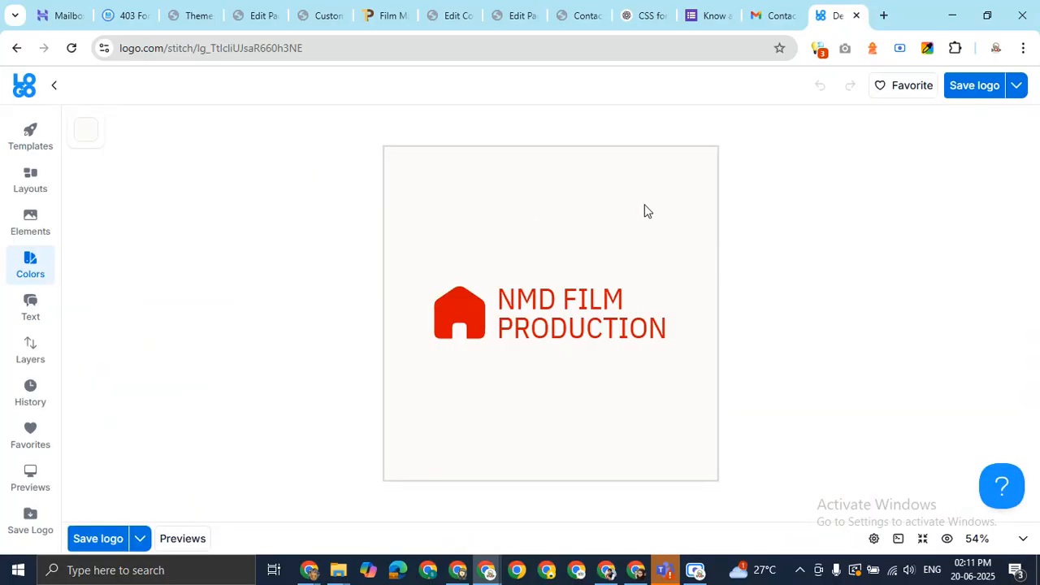
click(90, 136)
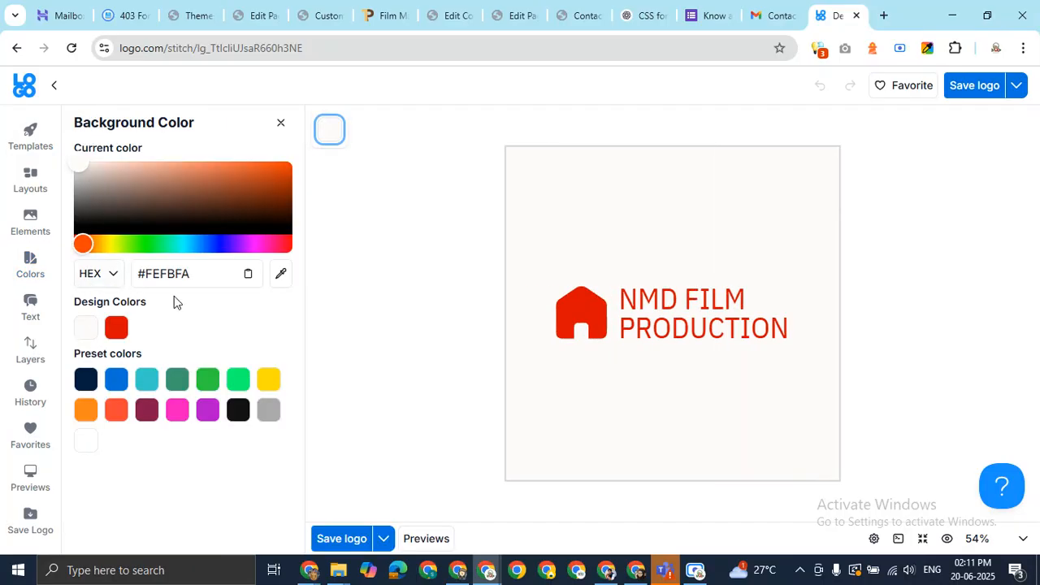
click(193, 275)
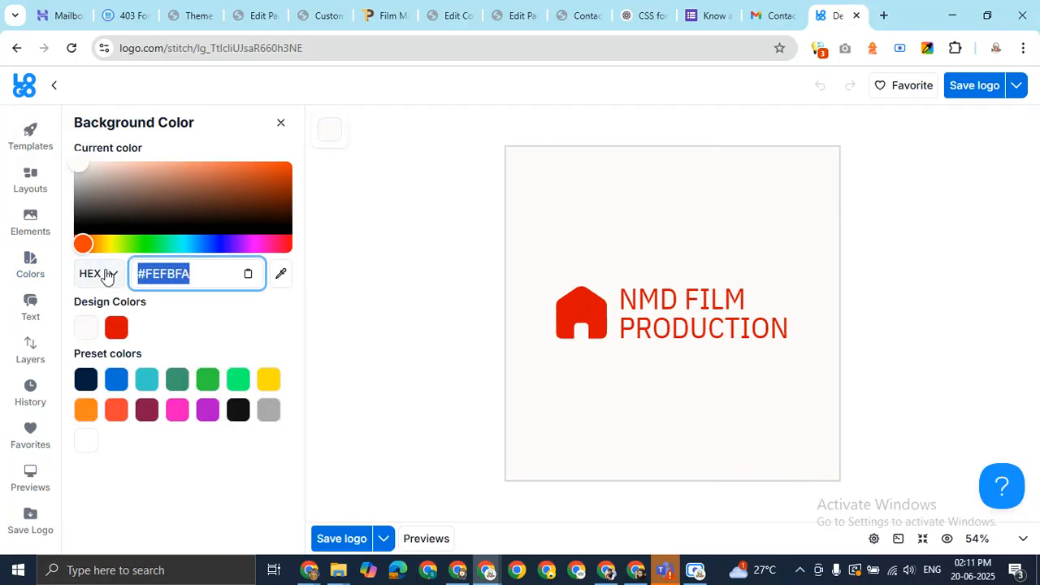
text(#fff)
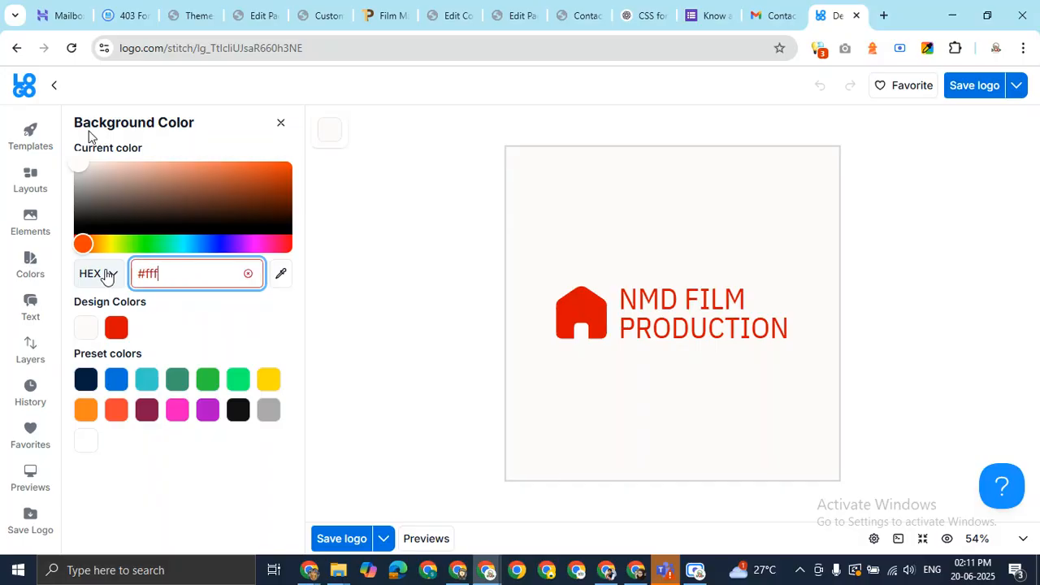
text(fff)
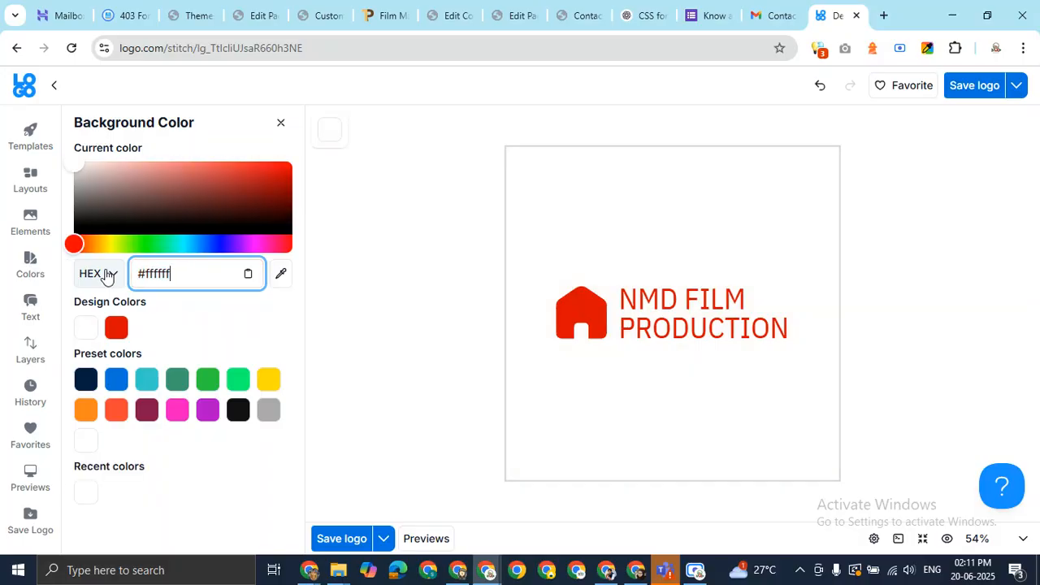
click(325, 213)
click(279, 123)
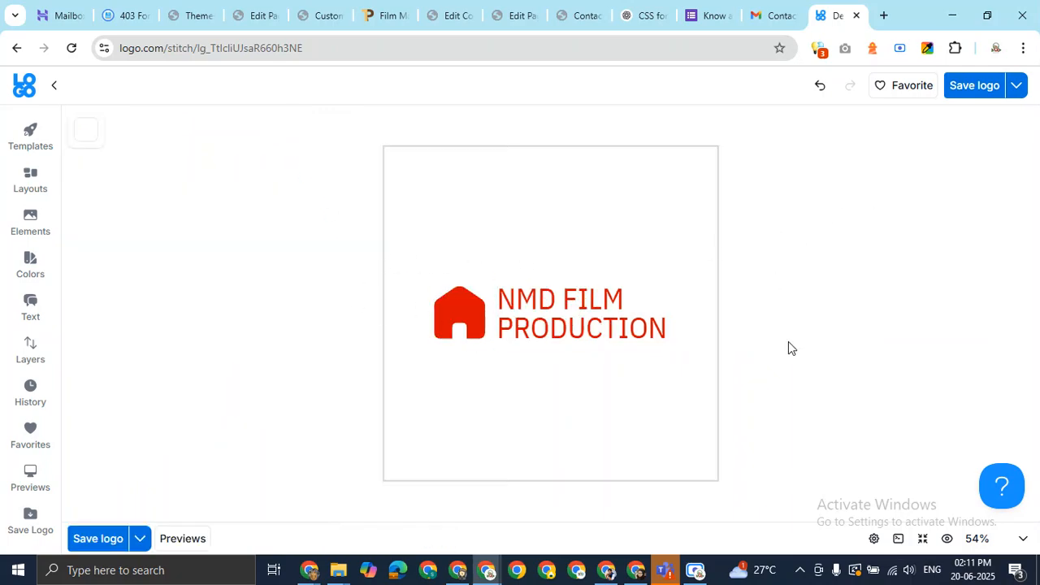
Try saving the logo, then cancel the brand details confirmation
click(142, 545)
click(111, 545)
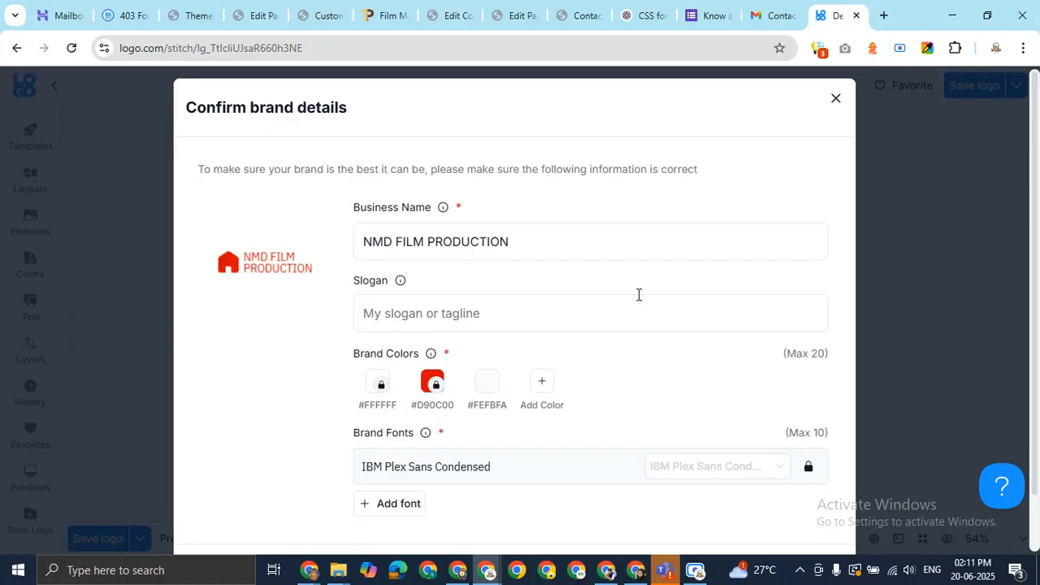
scroll(635, 302, down, 1)
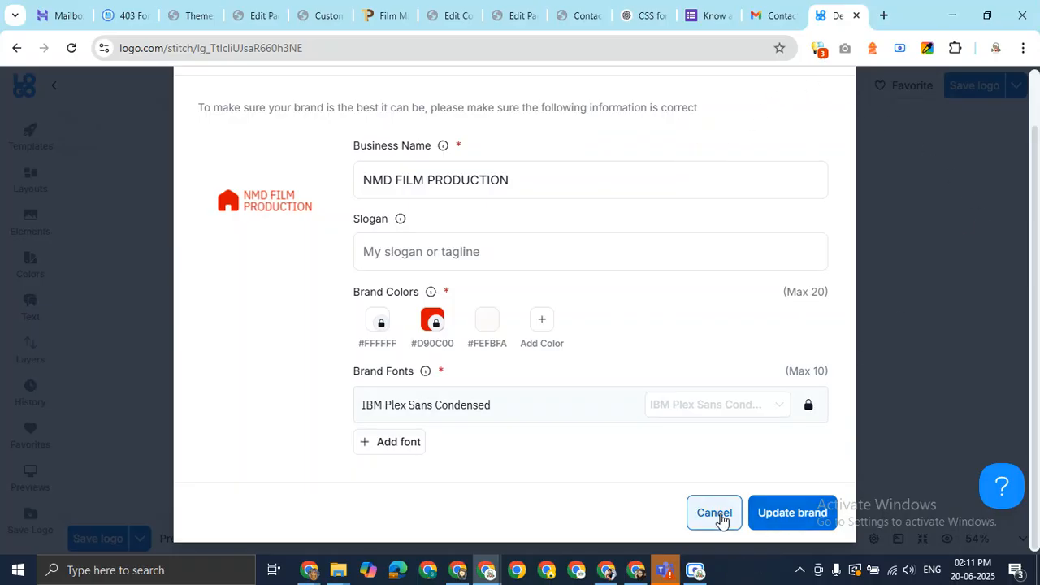
click(726, 520)
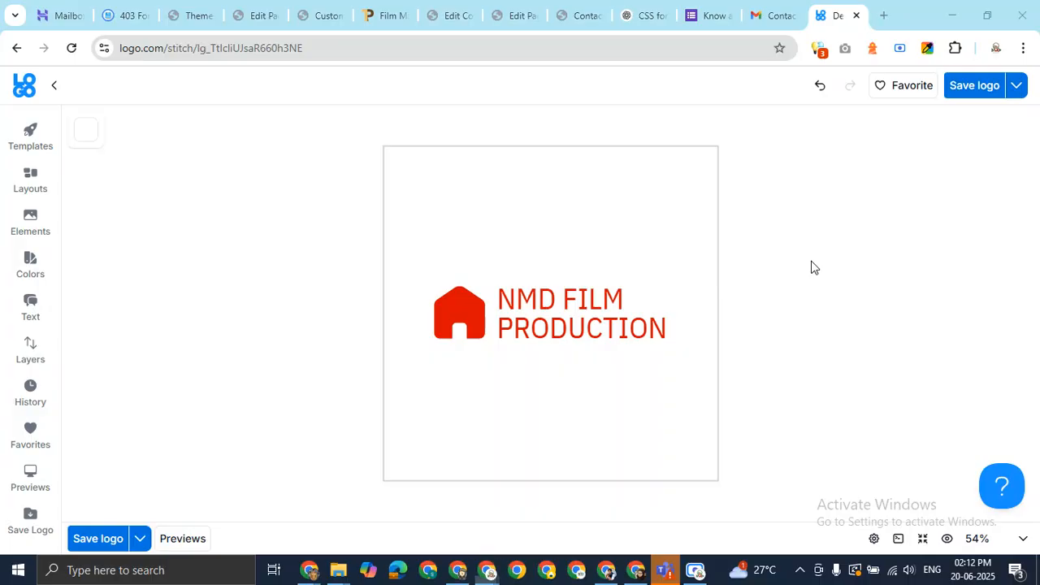
Capture the red-house logo from the canvas with Snipping Tool
key(super)
text(sni)
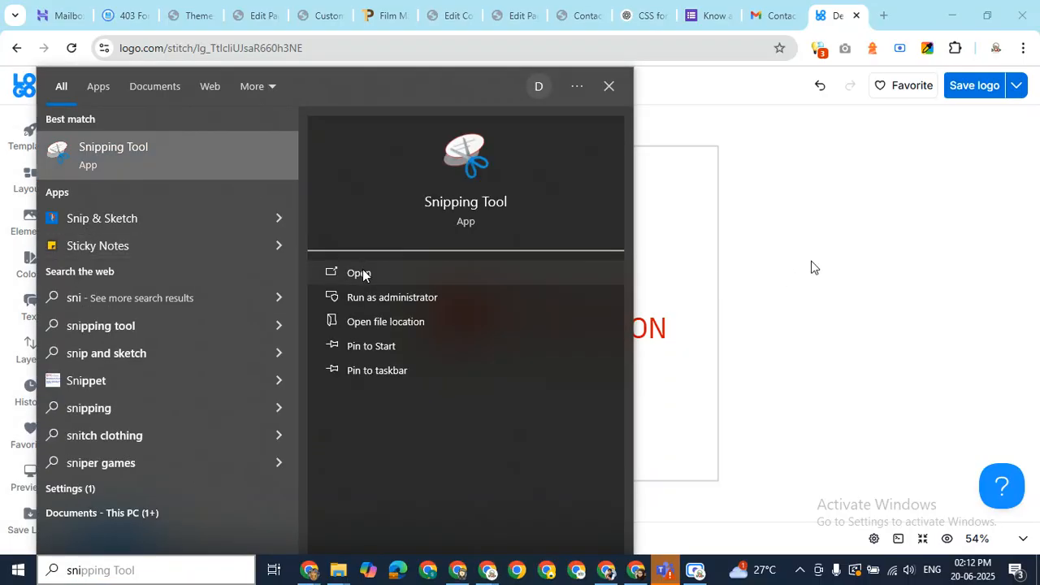
click(363, 269)
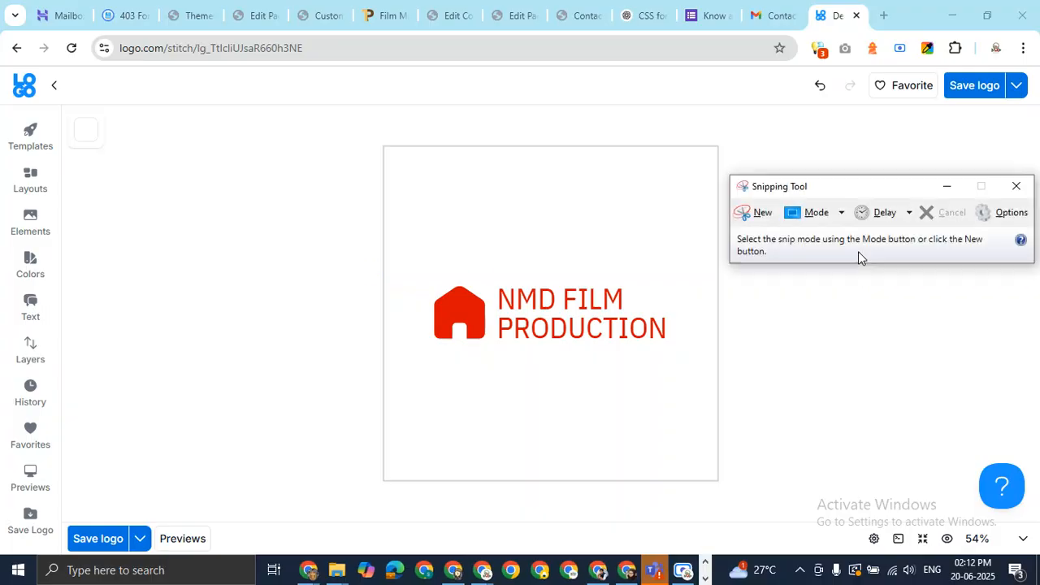
click(756, 213)
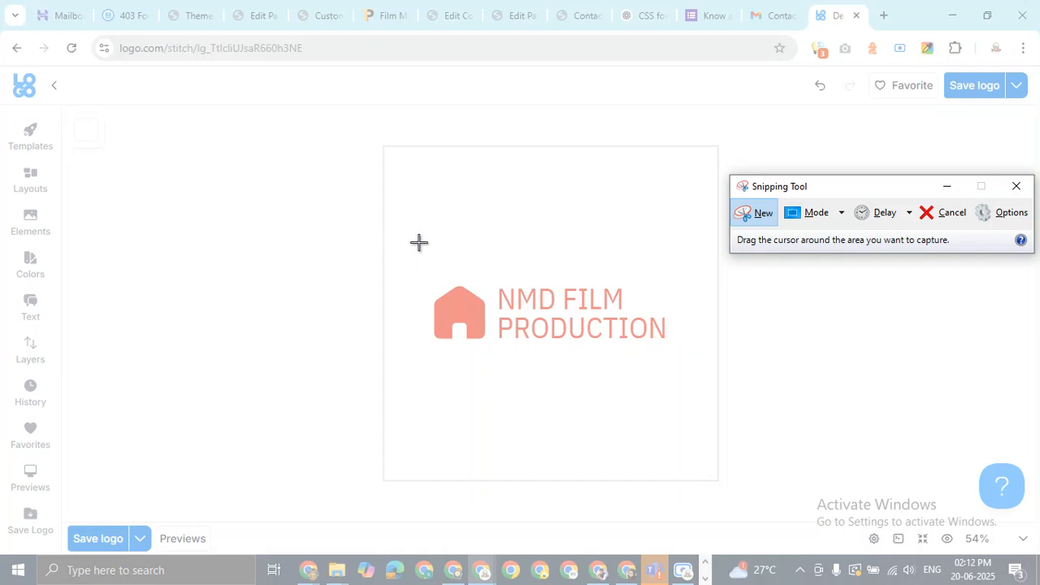
drag(416, 249, 688, 381)
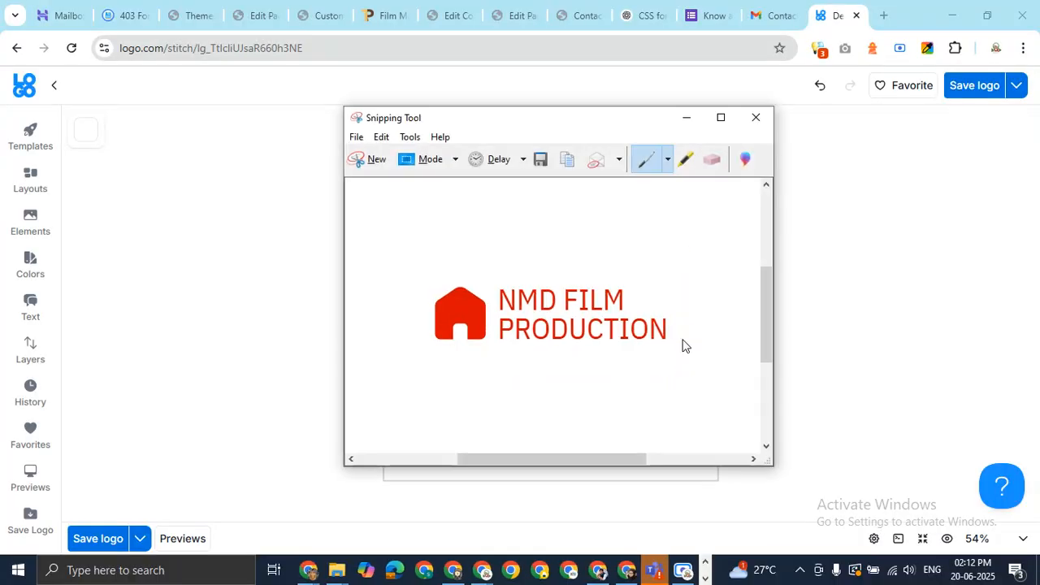
Save the capture to Downloads as nmd-film-production-house.JPG and minimize Snipping Tool
key(ctrl+s)
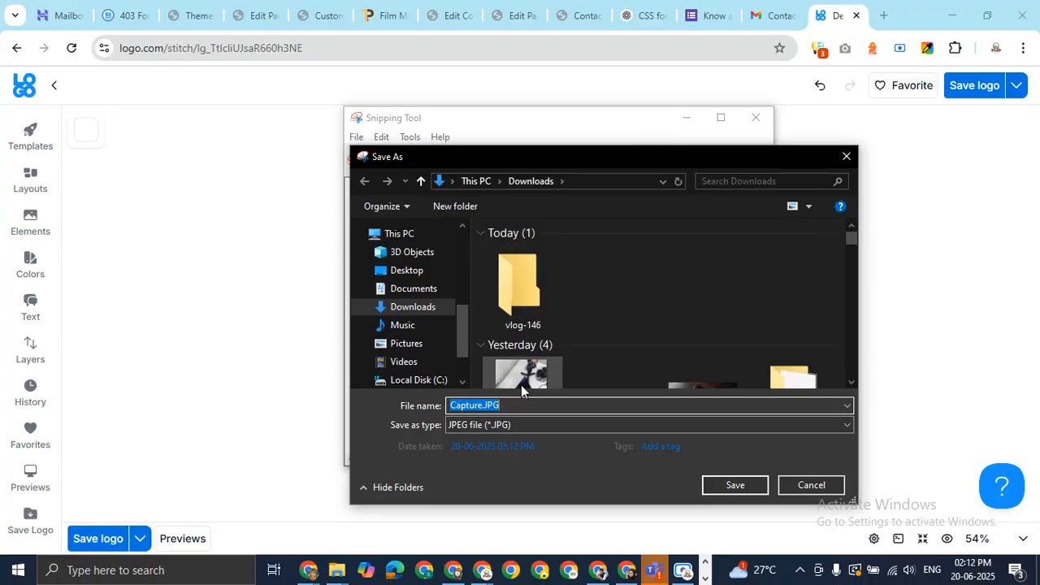
drag(512, 404, 445, 408)
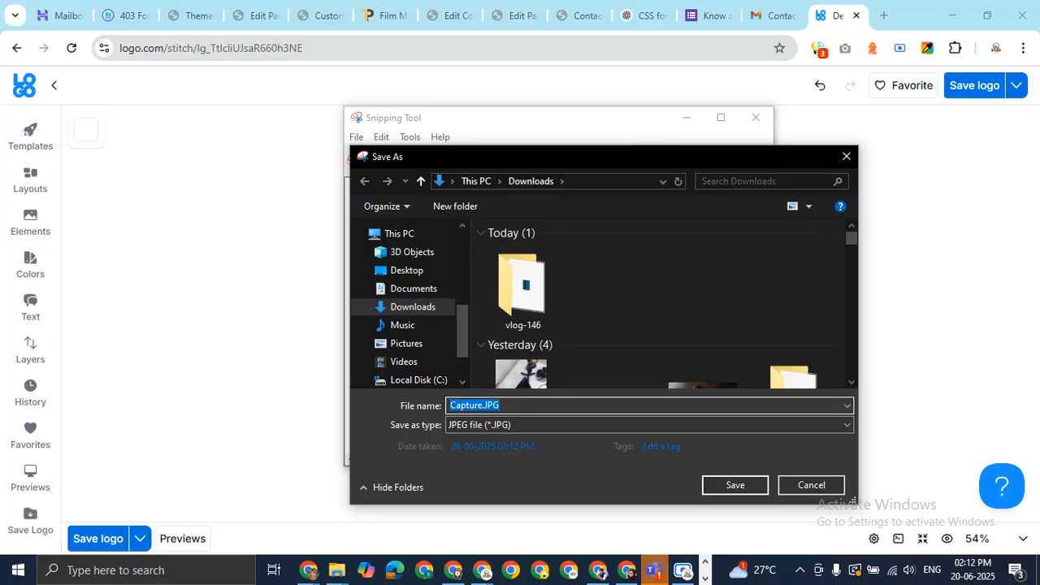
text(nmd-film-product)
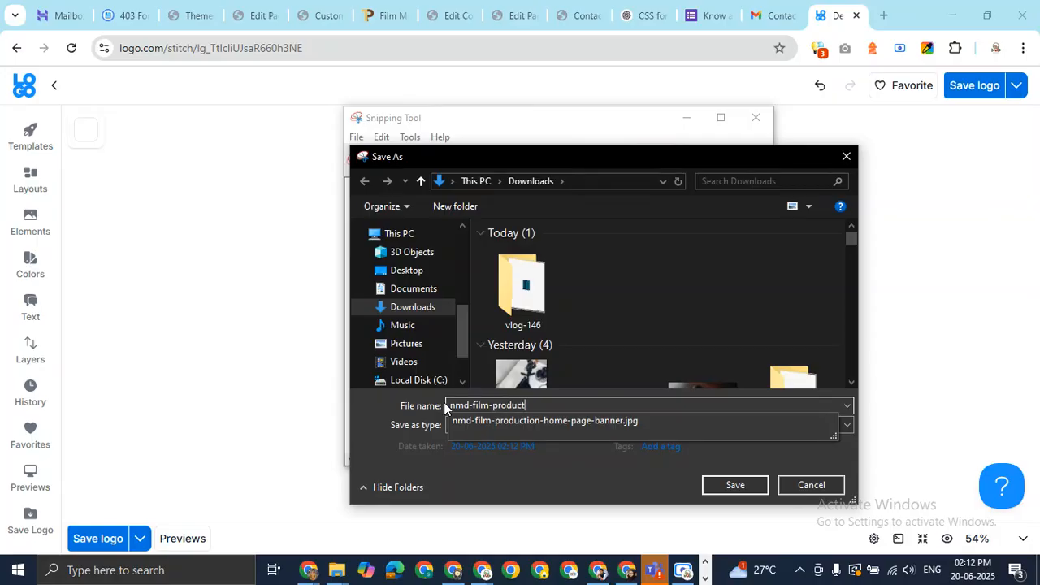
text(ion-house)
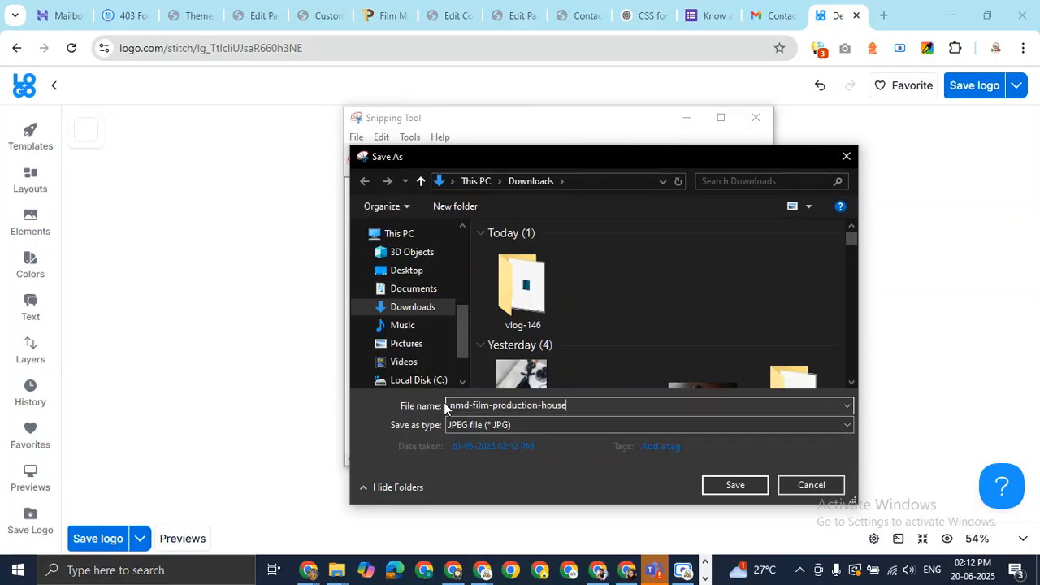
key(Return)
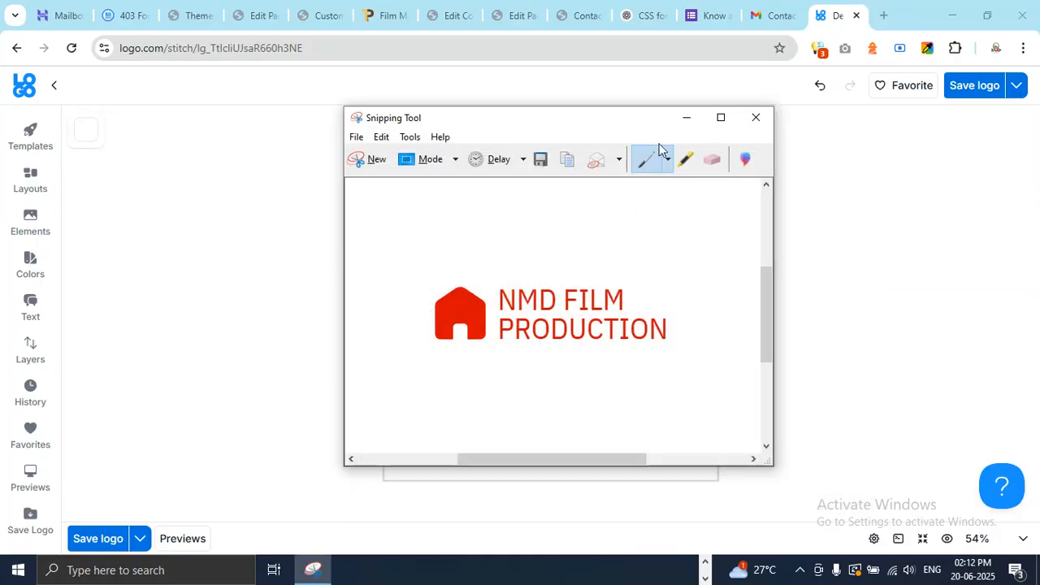
click(687, 119)
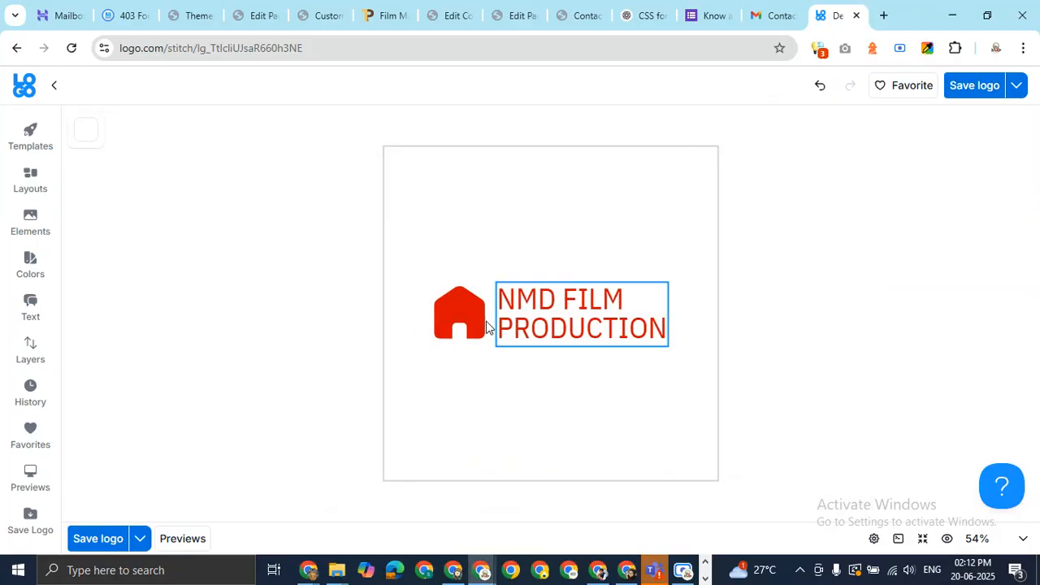
Save the edited logo and confirm the brand details with Update brand
click(139, 538)
click(104, 543)
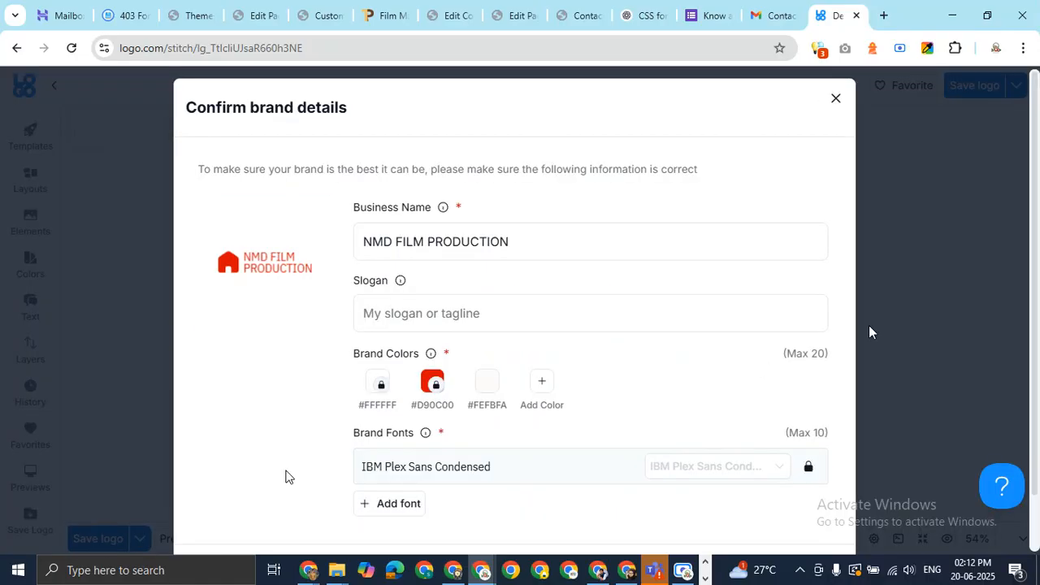
scroll(758, 397, down, 2)
click(792, 502)
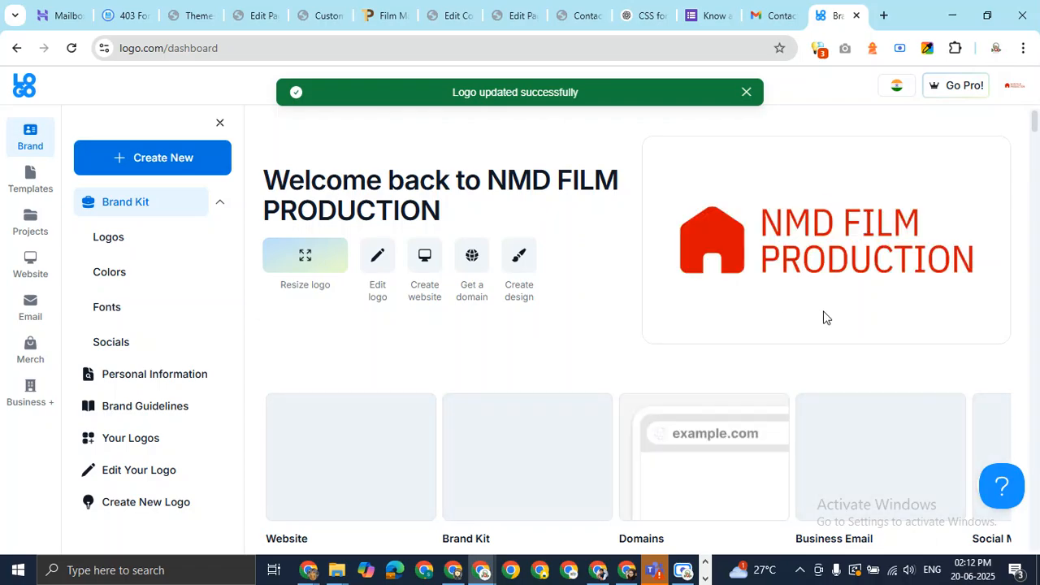
Look over the LOGO.com dashboard, then close the LOGO.com tab
scroll(835, 299, down, 1)
scroll(834, 294, down, 10)
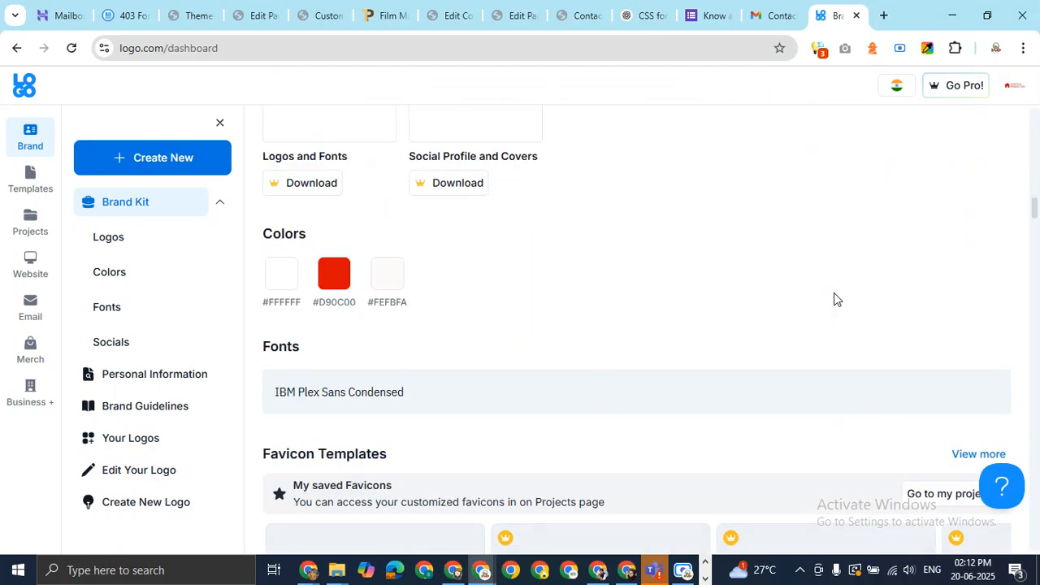
scroll(834, 298, up, 12)
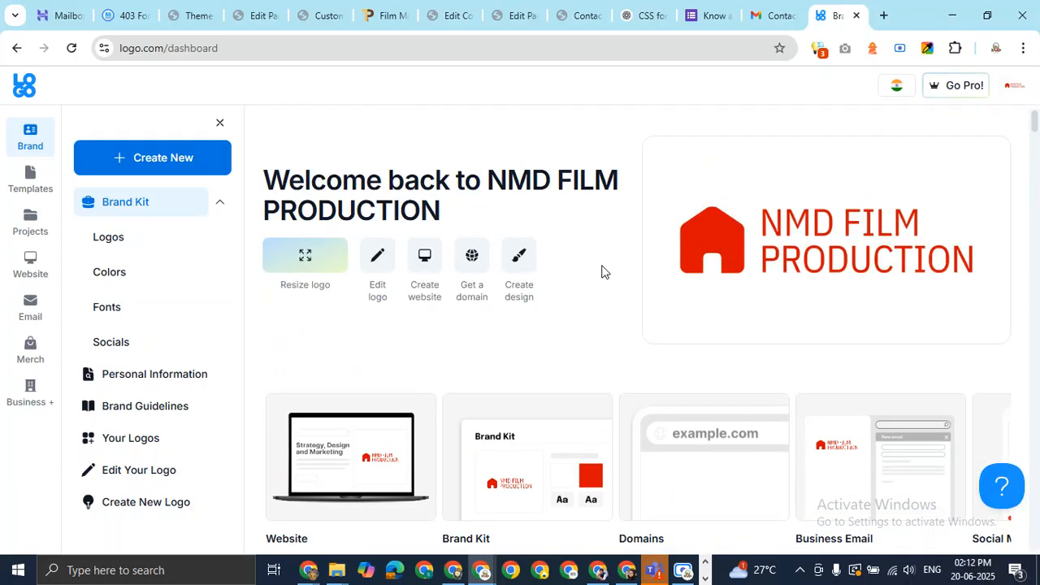
scroll(696, 306, down, 4)
scroll(844, 274, up, 4)
drag(1034, 122, 1035, 345)
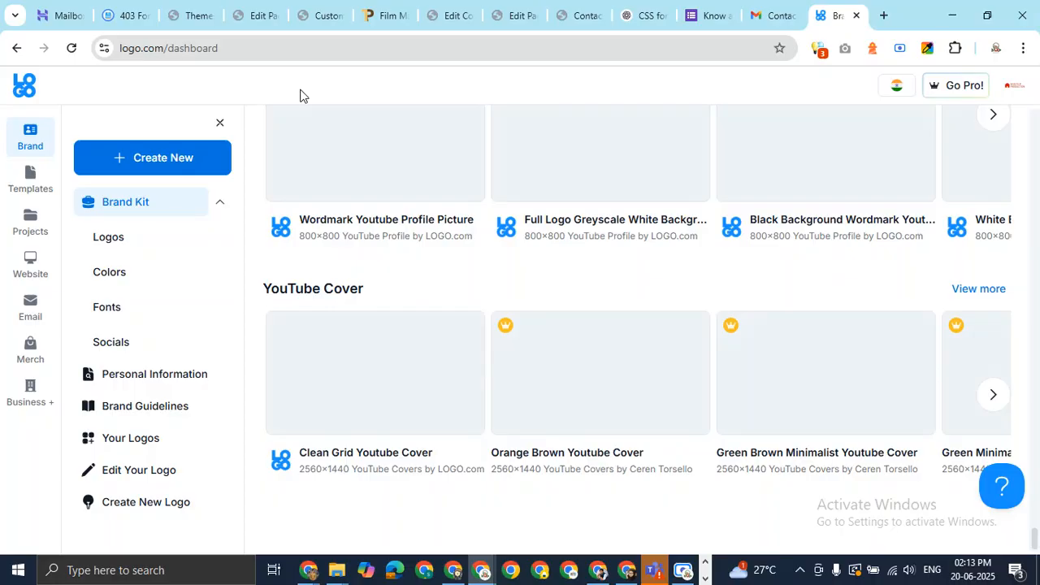
key(ctrl+w)
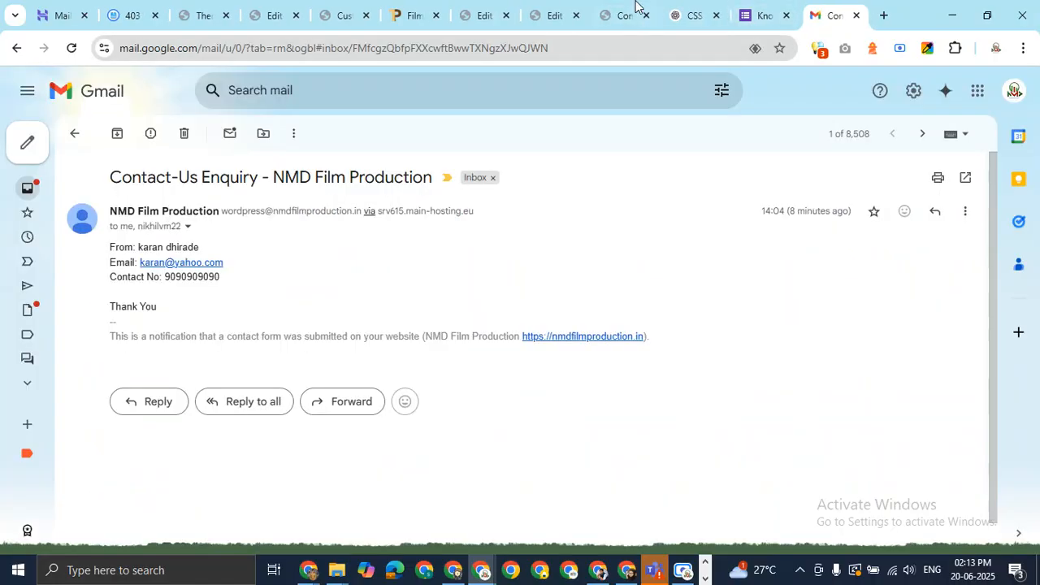
Upload nmd-film-production-house.jpg as the site logo in the Customizer's Site Identity
click(630, 12)
click(480, 12)
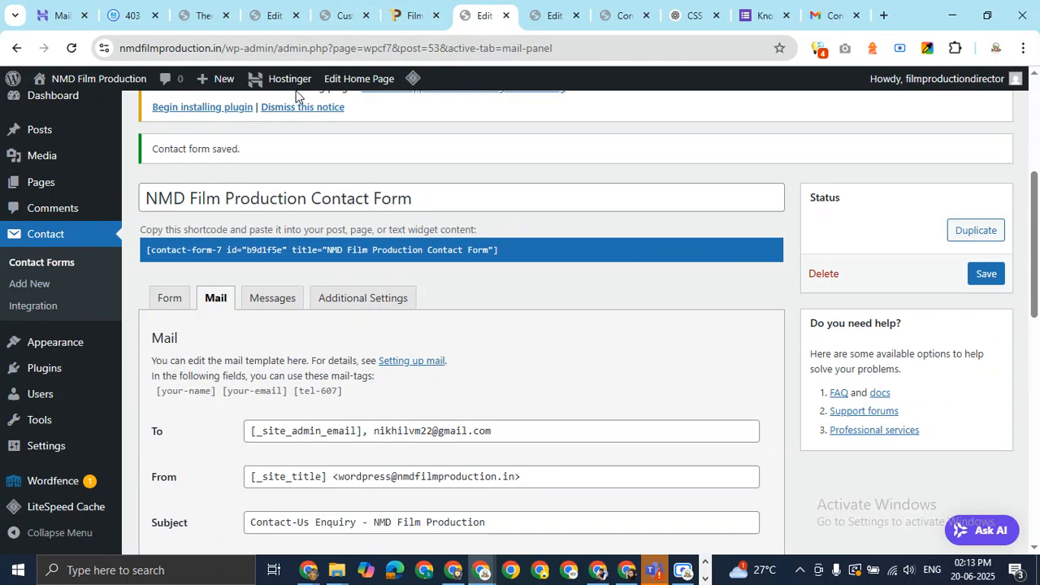
mouse_move(118, 354)
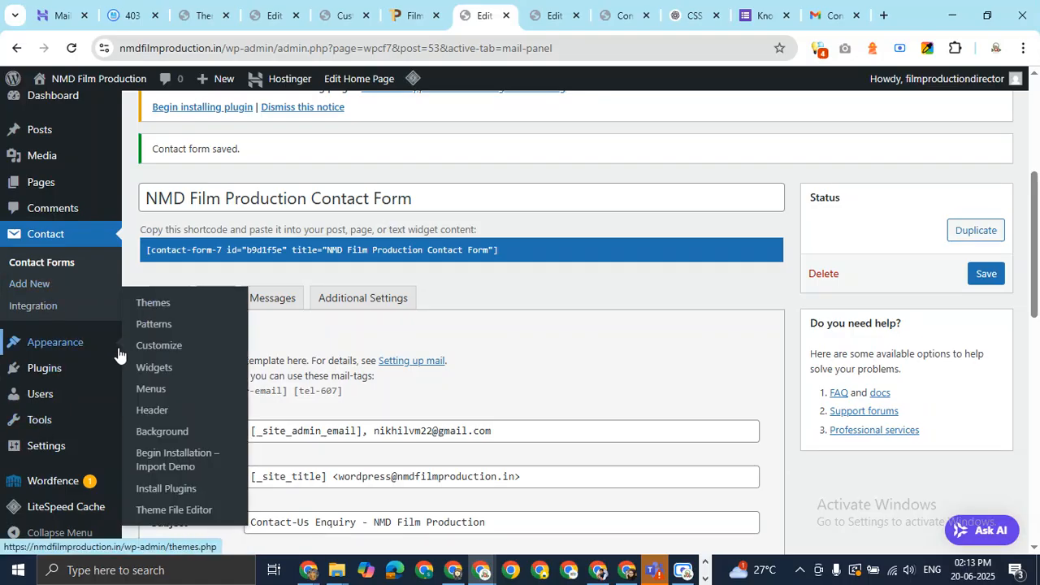
click(171, 358)
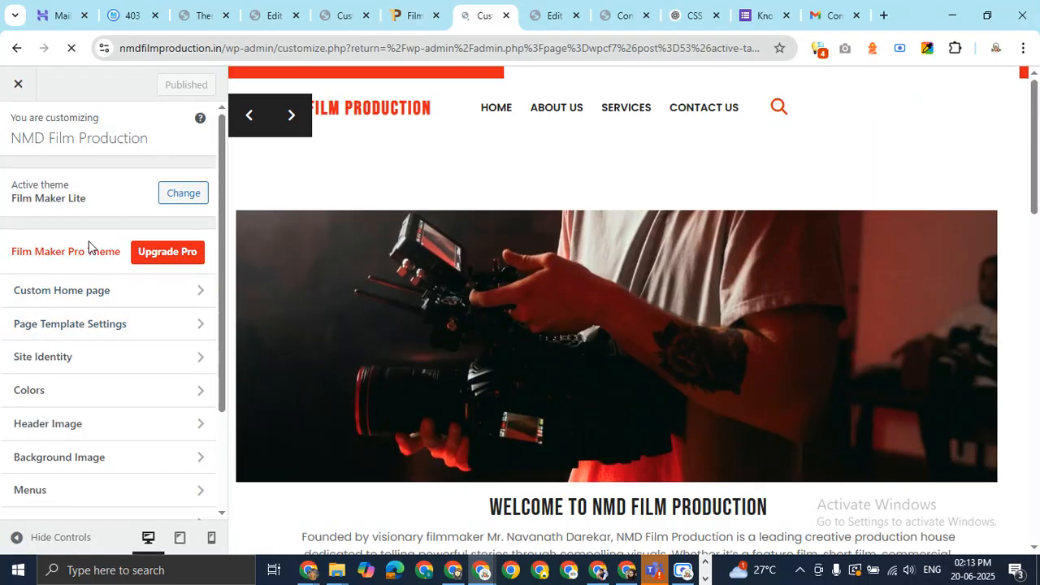
click(168, 359)
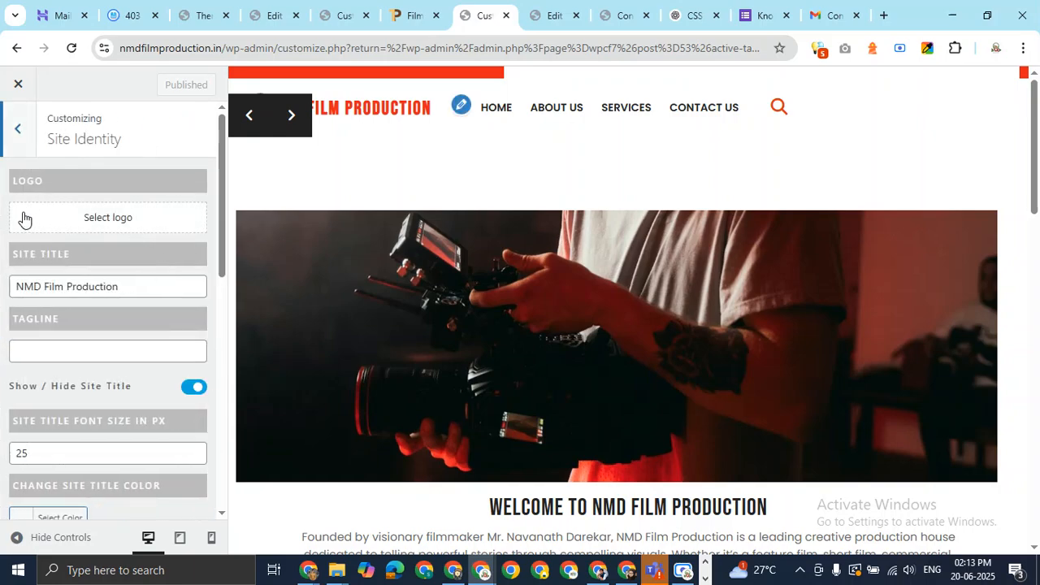
click(112, 221)
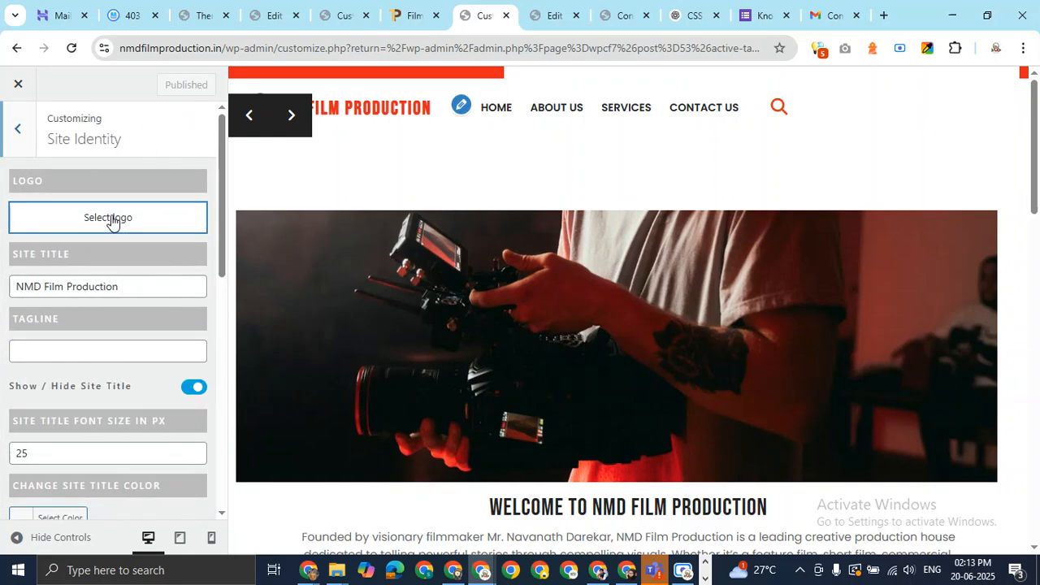
click(69, 148)
click(508, 345)
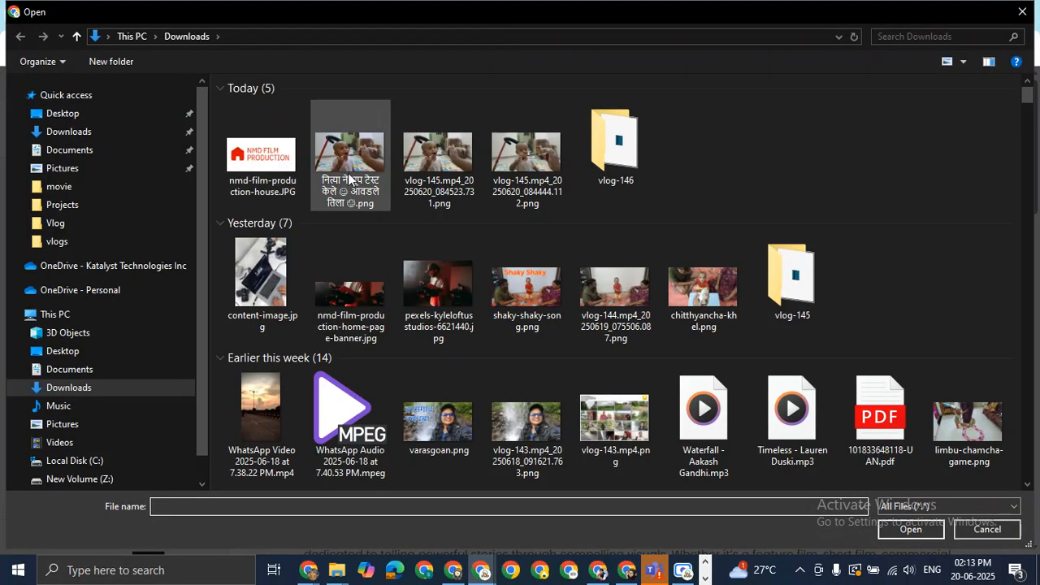
double_click(281, 167)
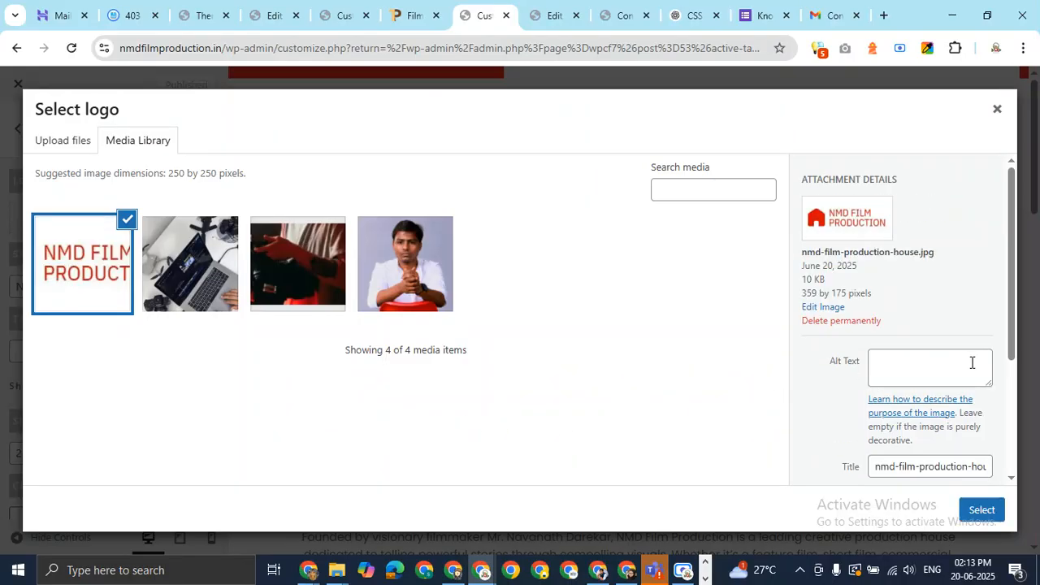
Give the logo alt text 'NMD Film Production House' and use it without cropping
click(922, 364)
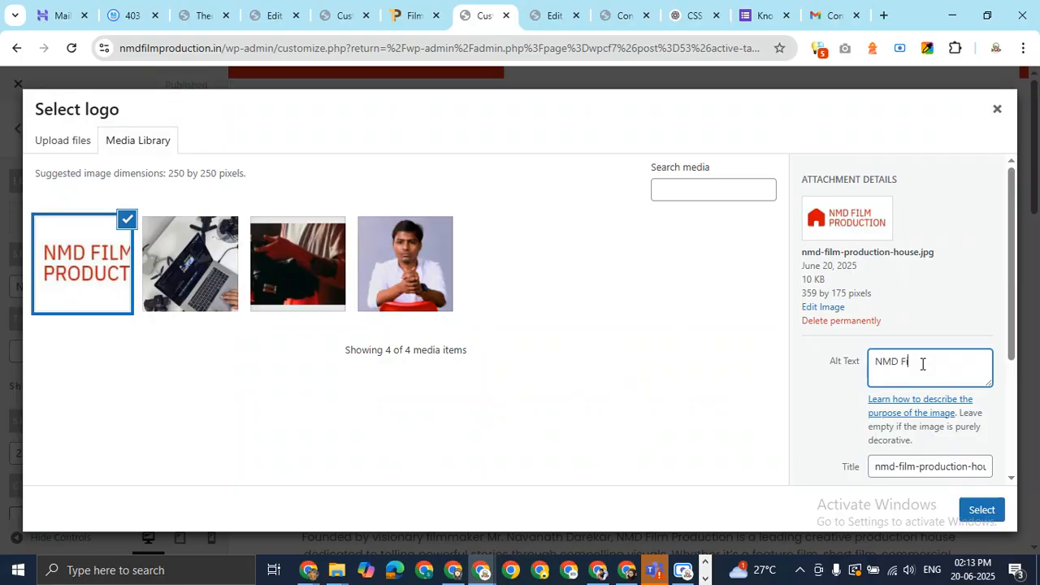
text(NMD Film Produ)
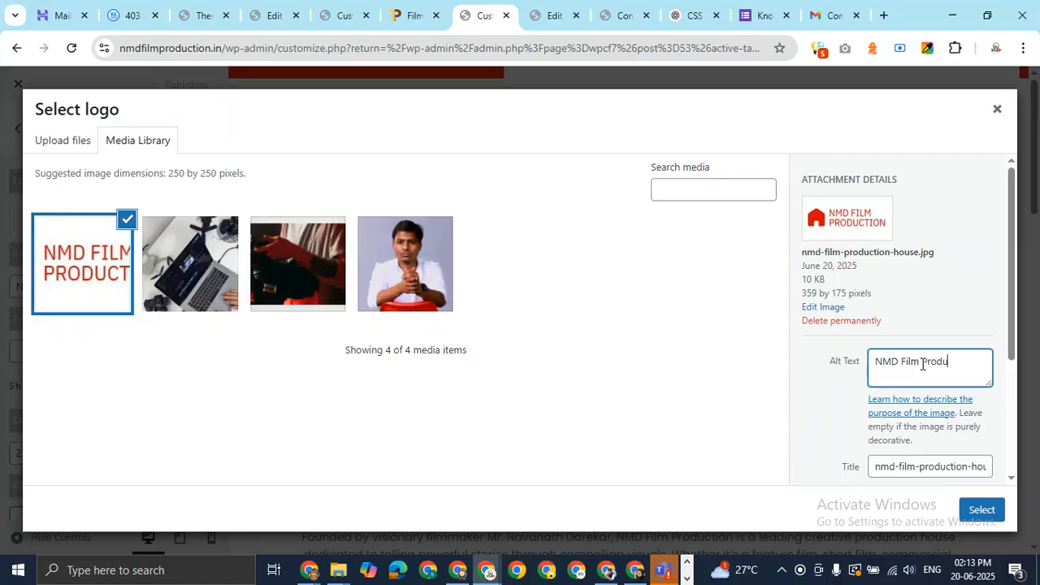
text(ction House)
click(983, 510)
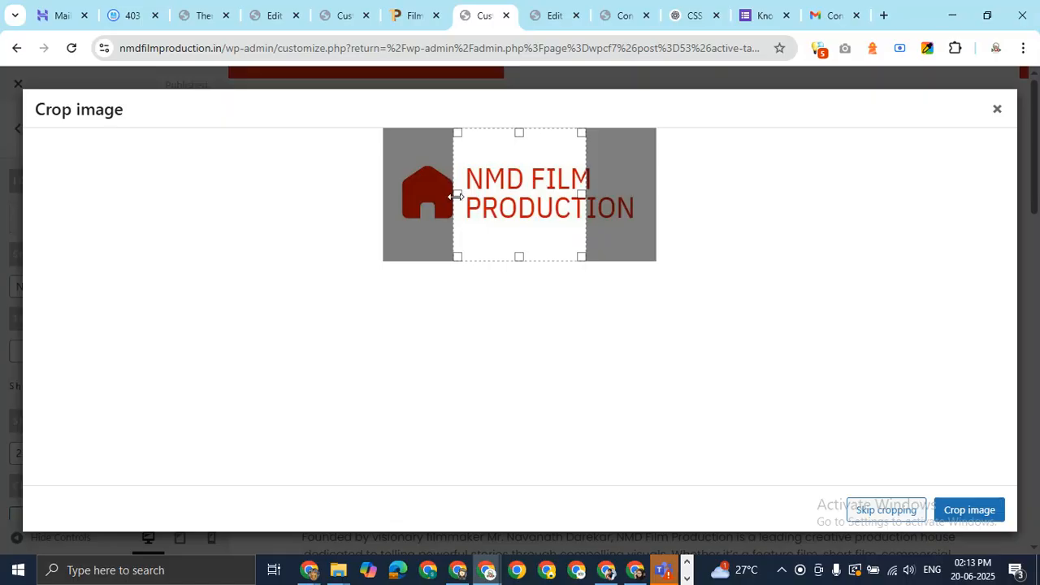
drag(456, 194, 341, 195)
drag(582, 193, 706, 188)
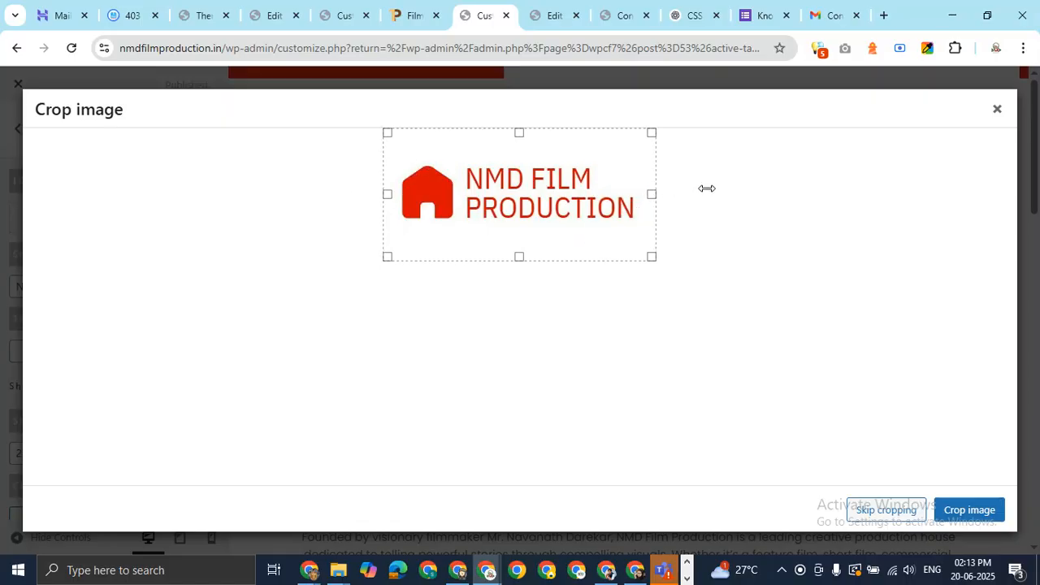
click(917, 520)
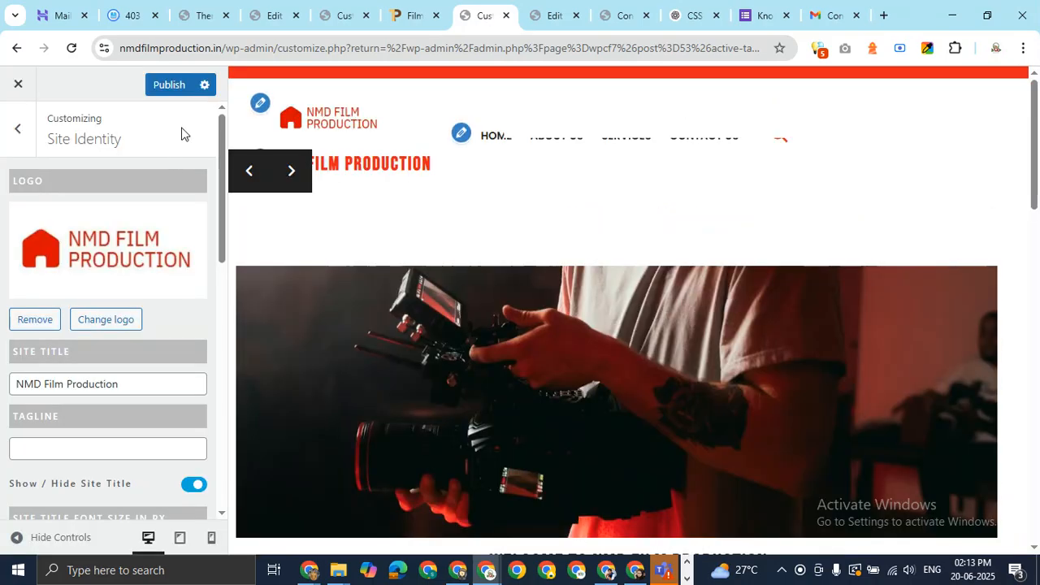
Delete the Site Title text, publish the changes, and view the live Contact Us page
drag(126, 393, 2, 387)
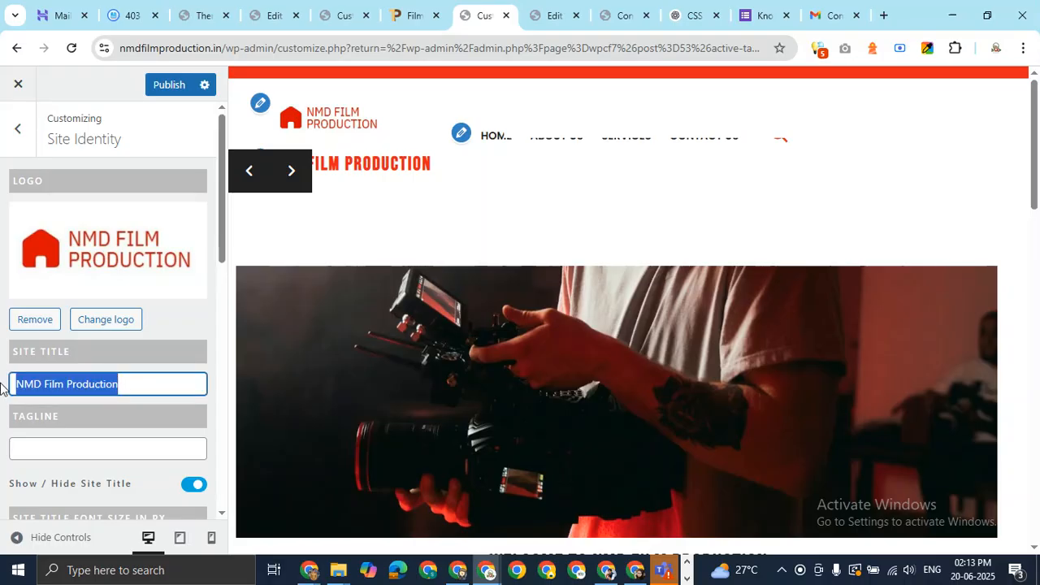
key(BackSpace)
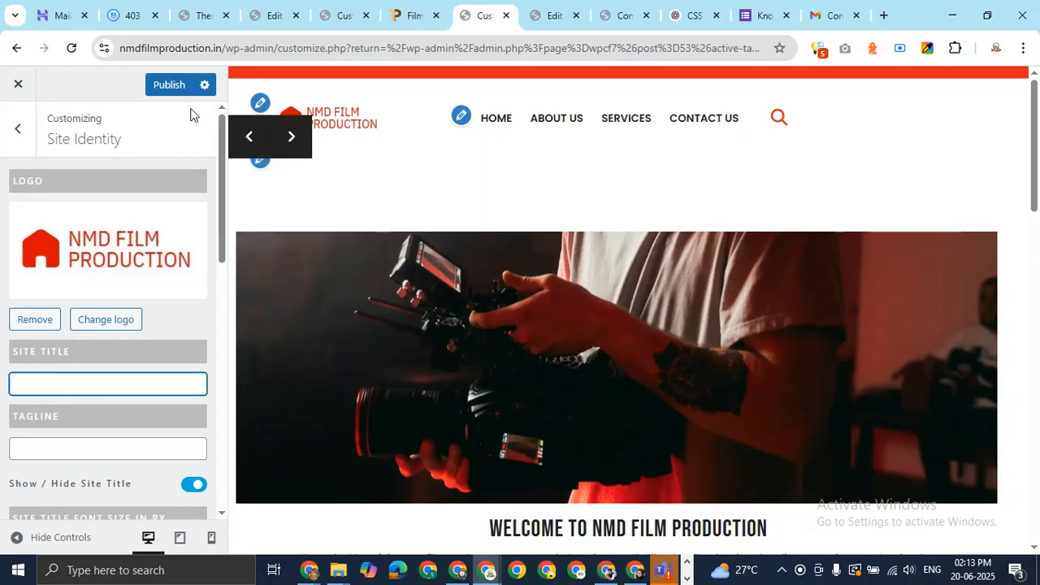
click(169, 85)
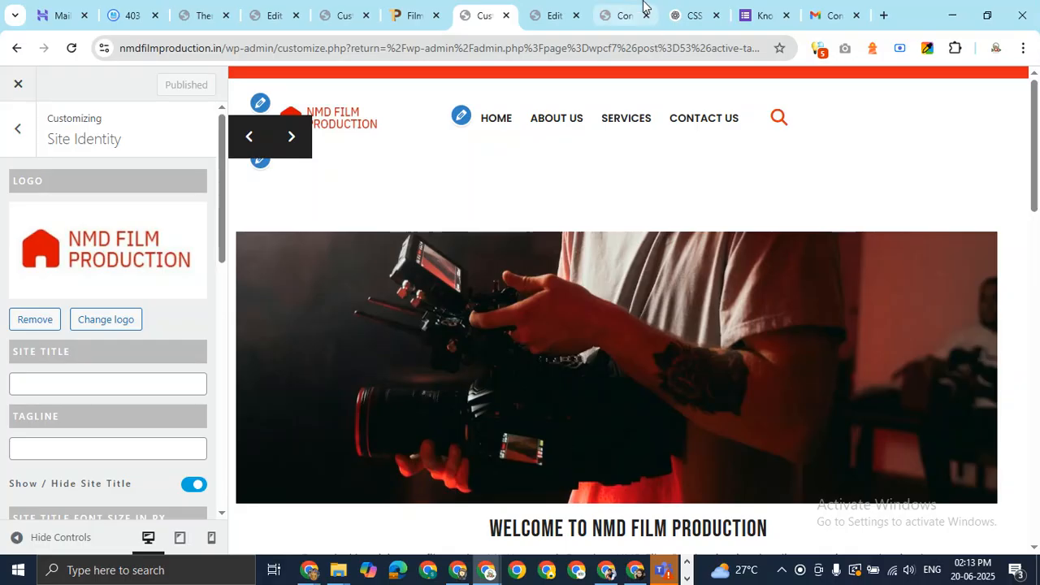
mouse_move(622, 6)
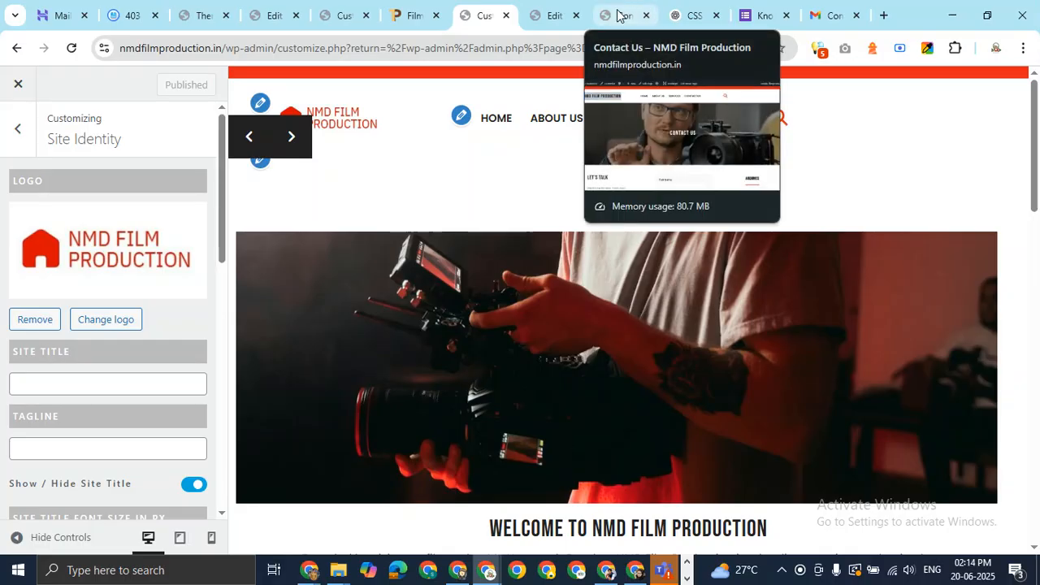
click(620, 16)
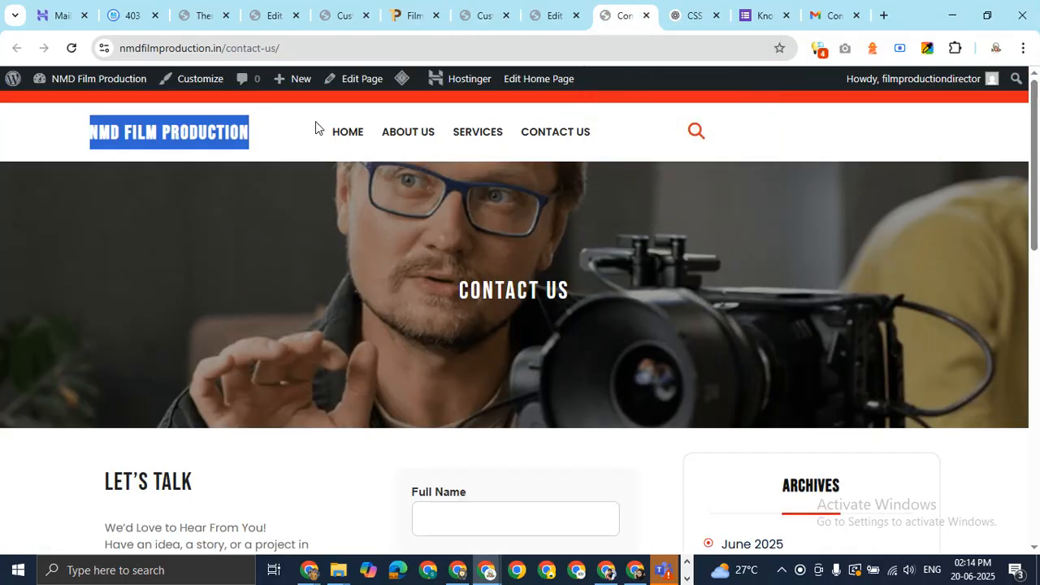
Reload the live site to show the new red-house logo in the header
click(287, 144)
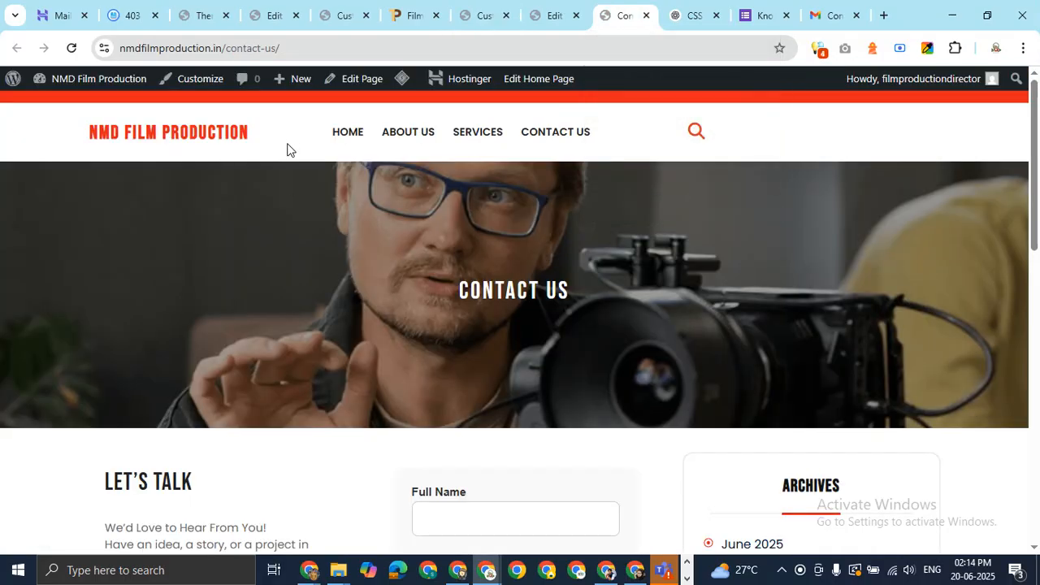
key(F5)
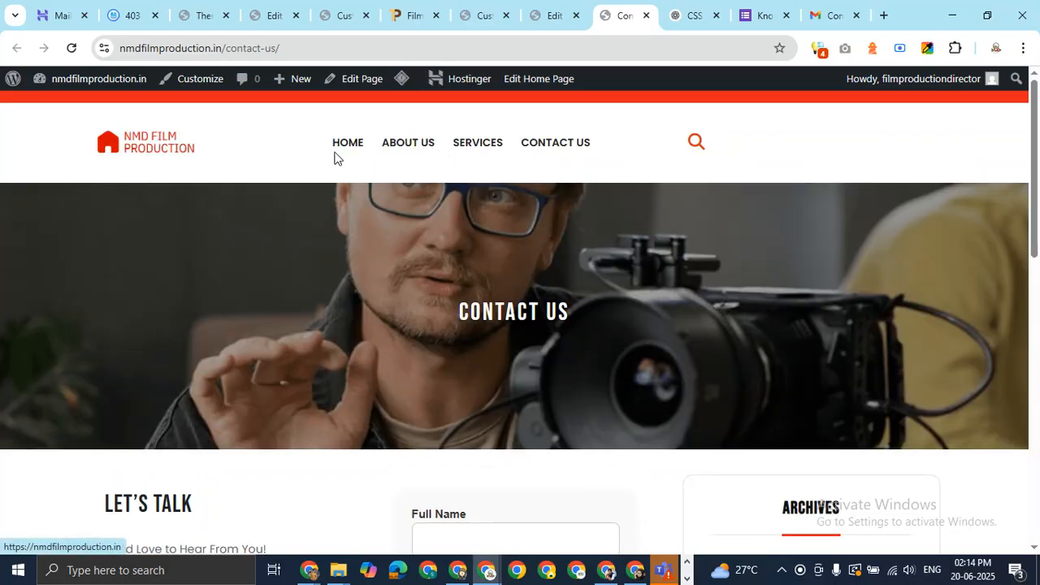
drag(336, 157, 629, 181)
click(855, 154)
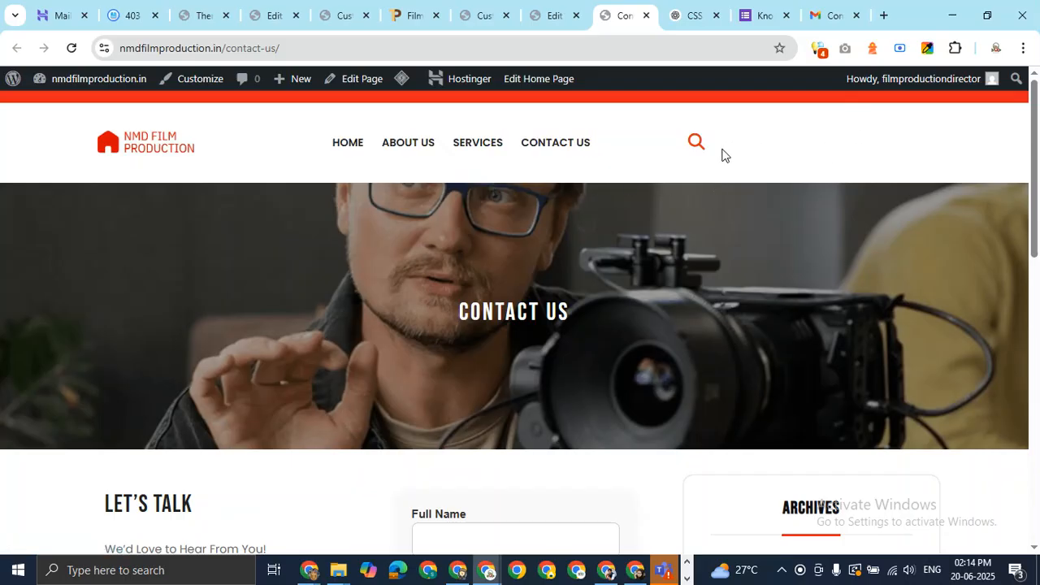
Open and close the site's search overlay, then scroll the page briefly
click(695, 146)
click(983, 116)
scroll(927, 177, down, 10)
scroll(590, 170, up, 1)
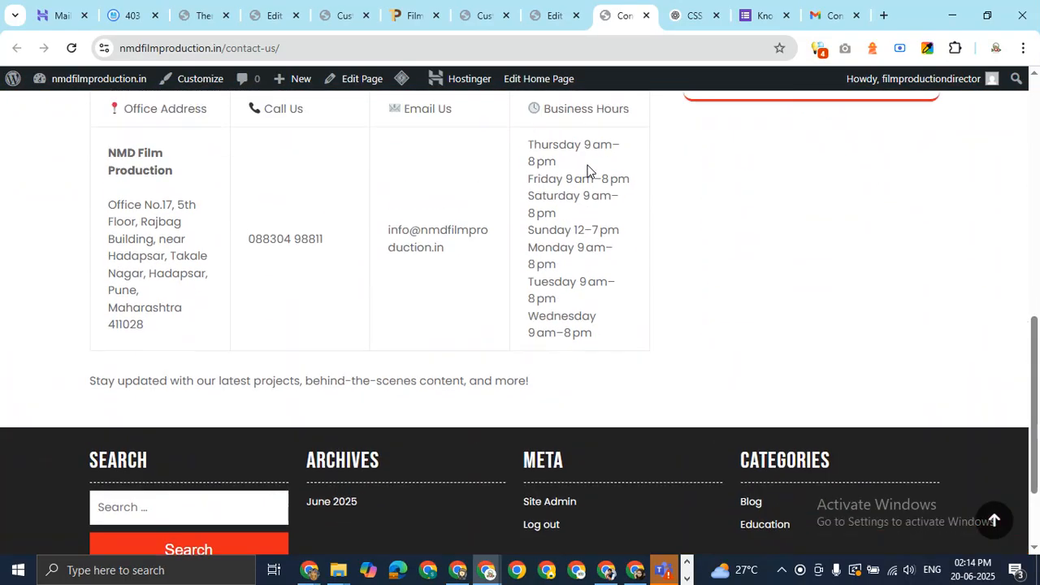
scroll(588, 170, up, 10)
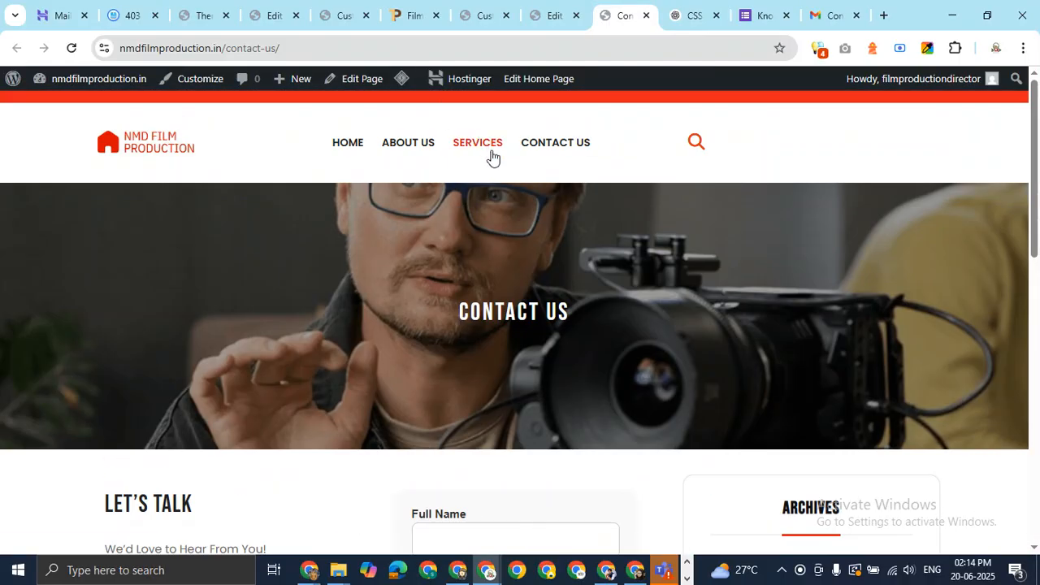
Visit the Services, About Us and Home pages, scrolling the home page to the footer
click(488, 153)
click(409, 149)
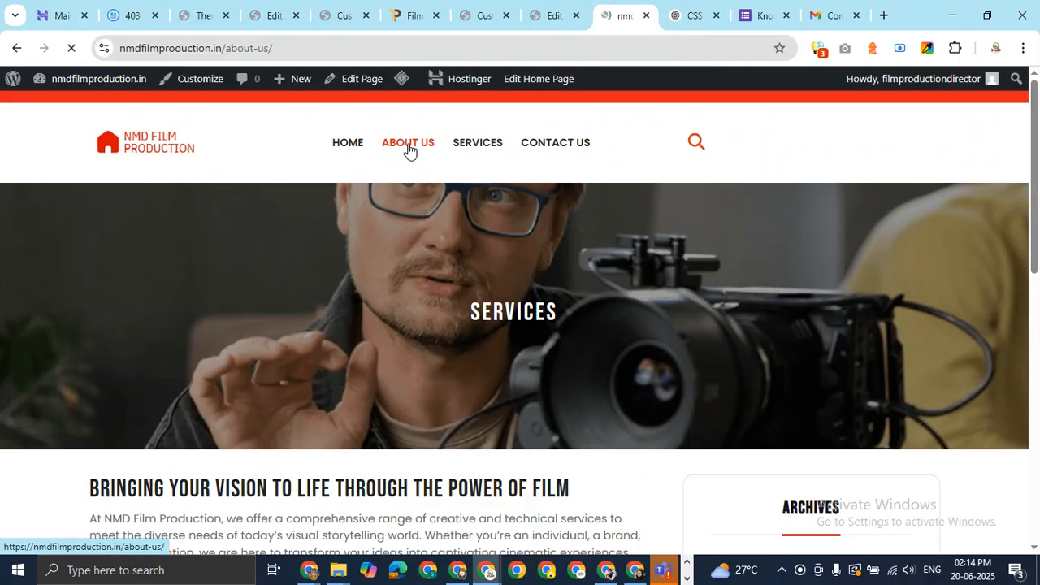
click(351, 150)
scroll(860, 244, down, 5)
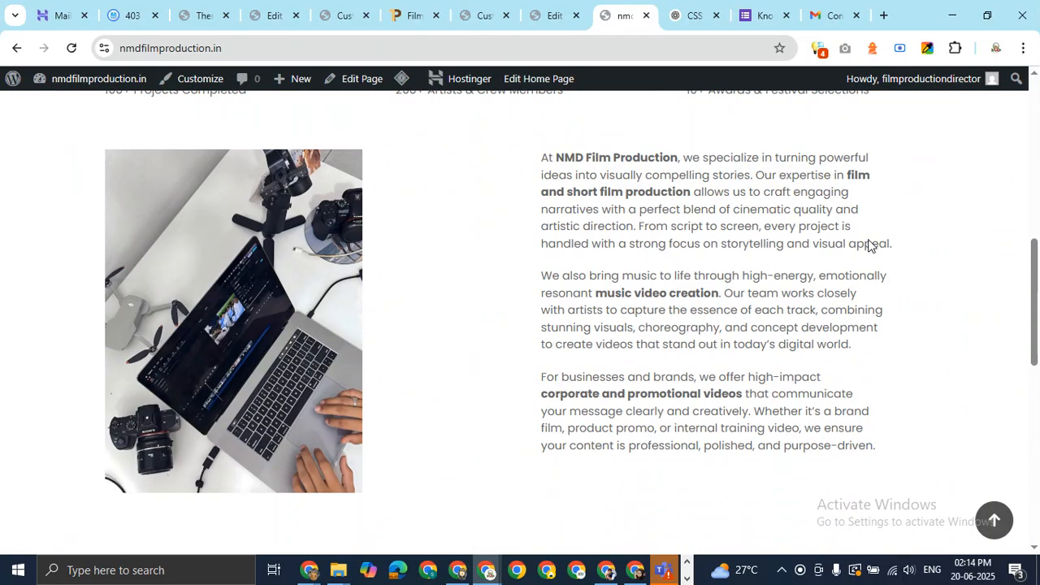
scroll(869, 245, down, 10)
scroll(868, 244, up, 3)
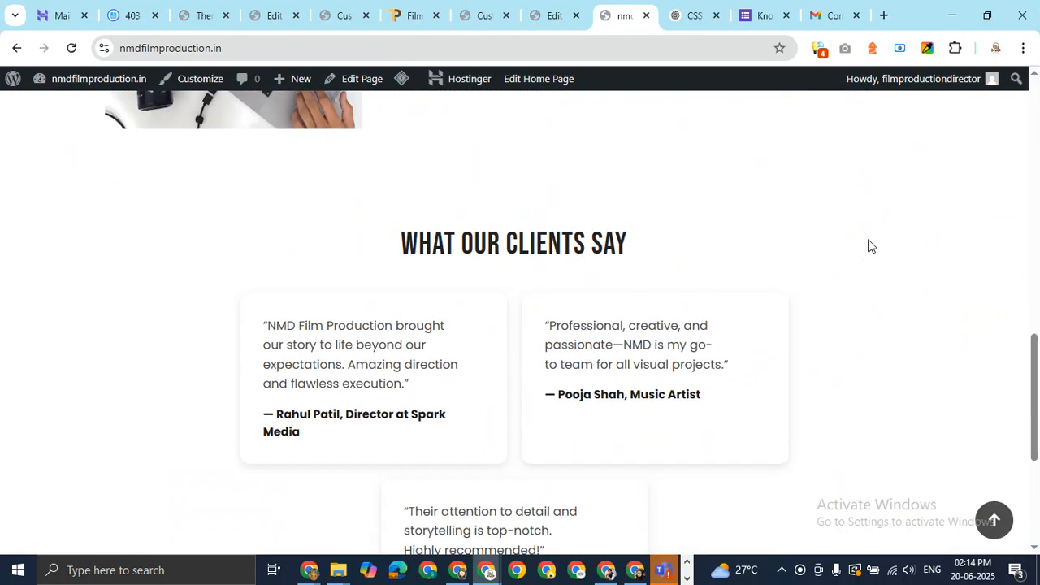
scroll(868, 245, down, 3)
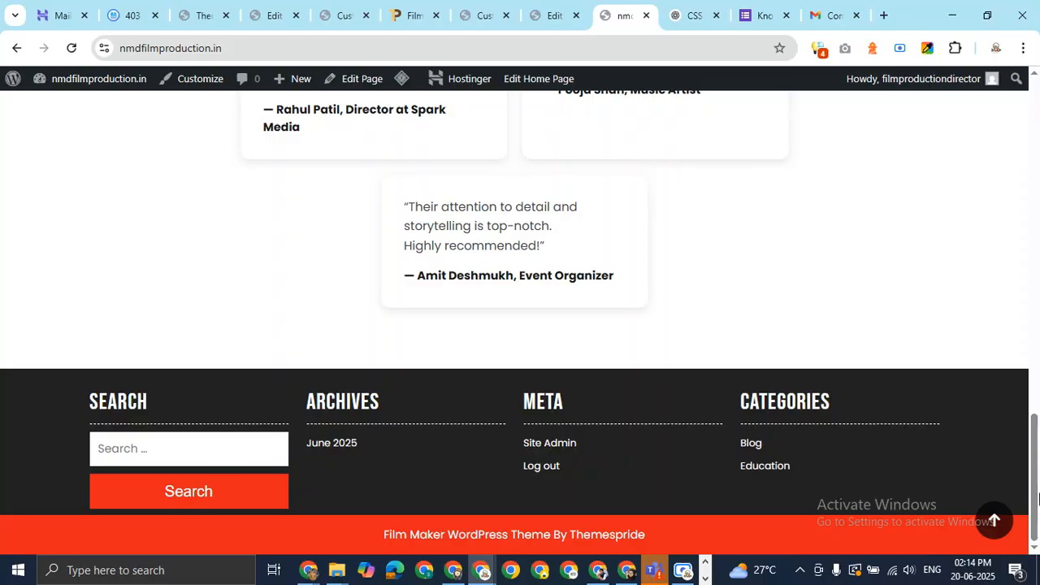
scroll(1039, 505, up, 3)
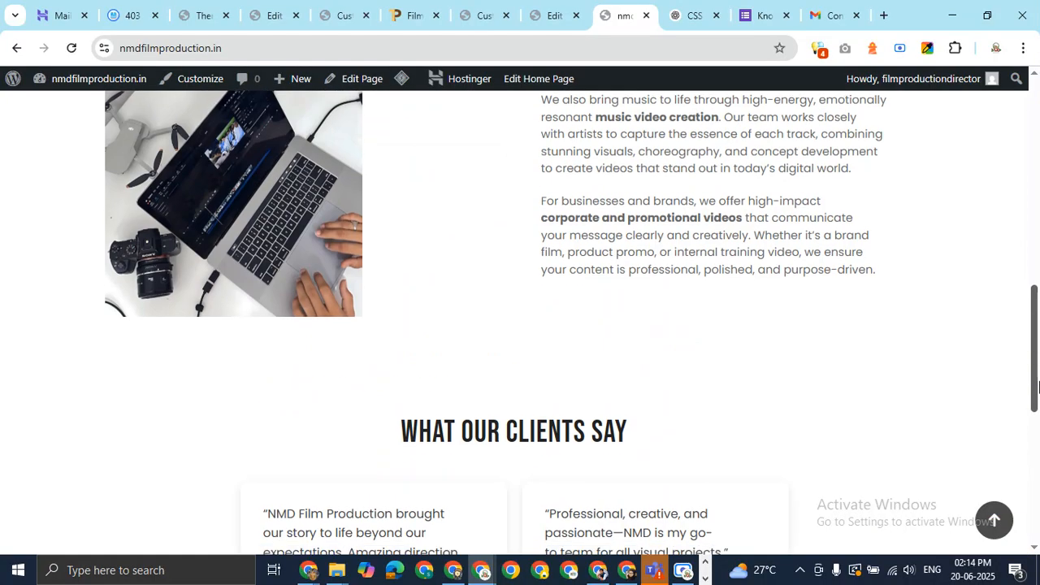
scroll(1039, 506, down, 3)
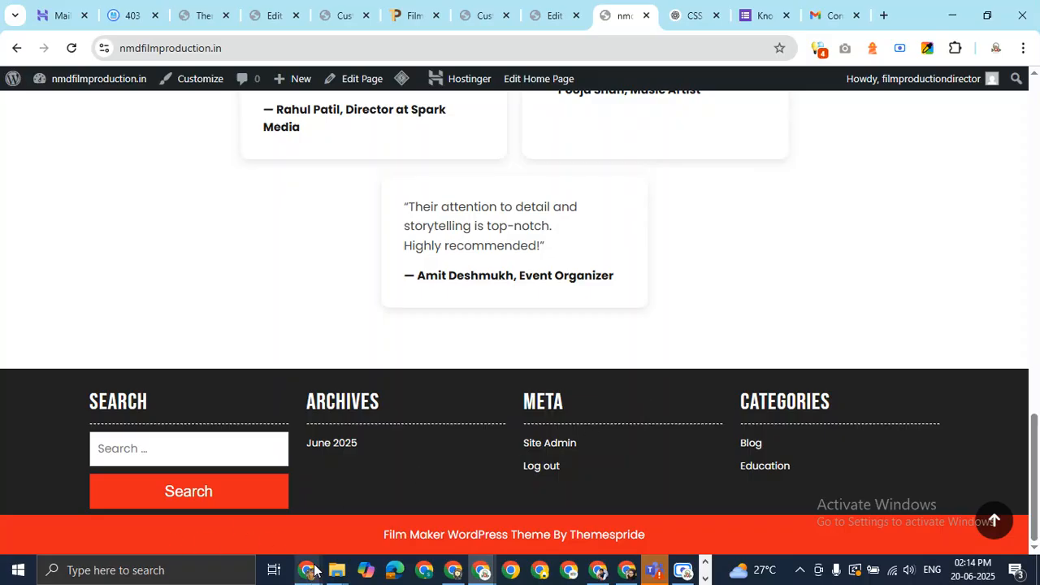
mouse_move(308, 570)
click(230, 469)
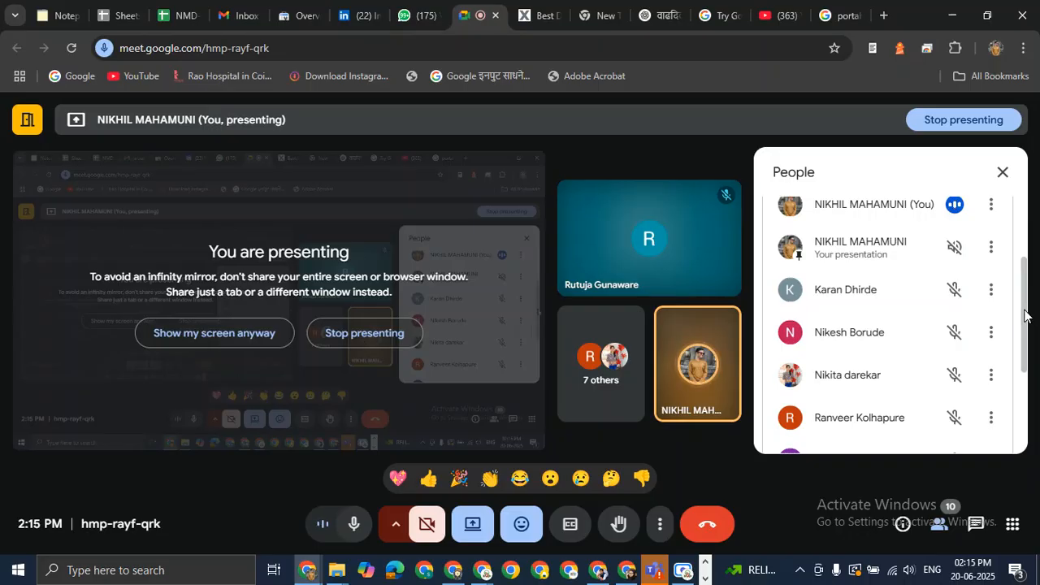
drag(1029, 308, 1031, 329)
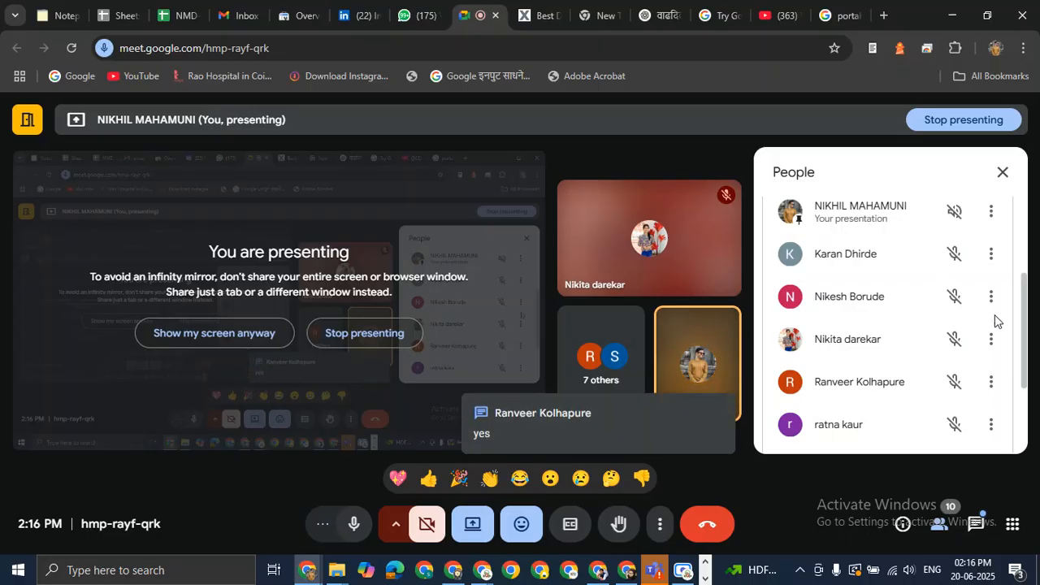
drag(1026, 330, 1018, 399)
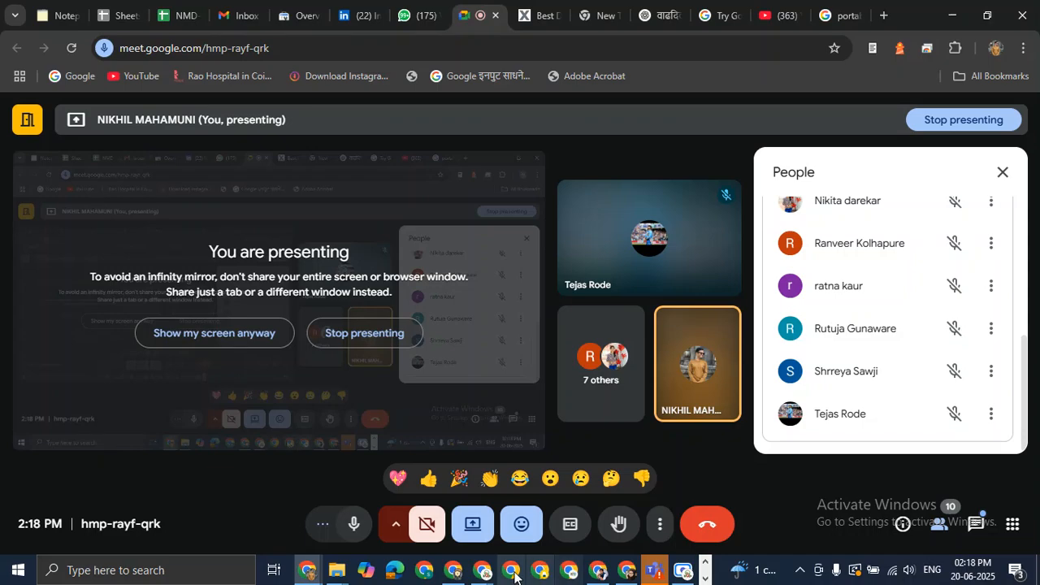
click(480, 573)
click(438, 519)
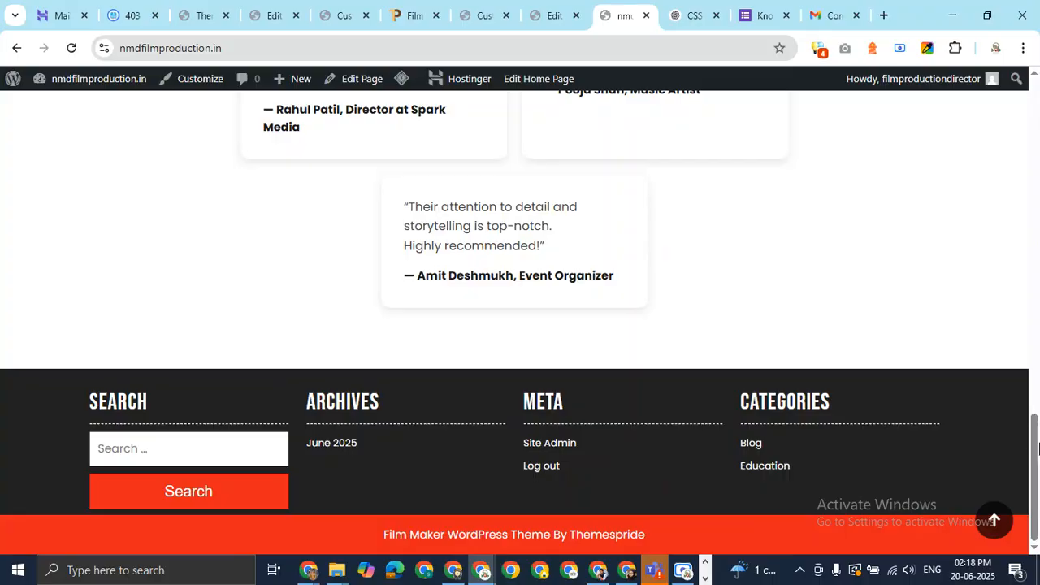
Scroll the home page back up to the red-house logo header, then bring up File Explorer
drag(1035, 447, 1039, 98)
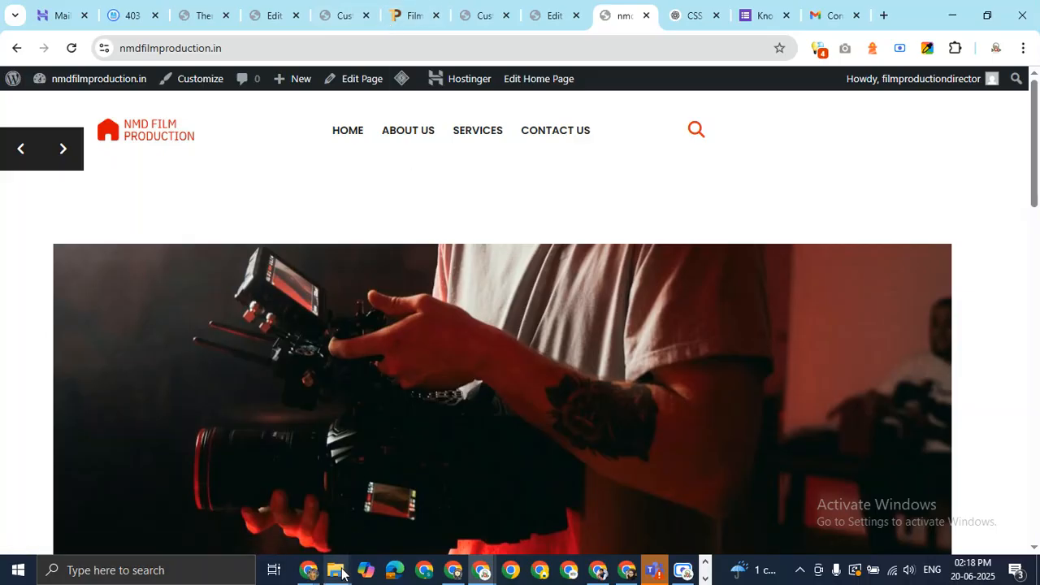
click(342, 573)
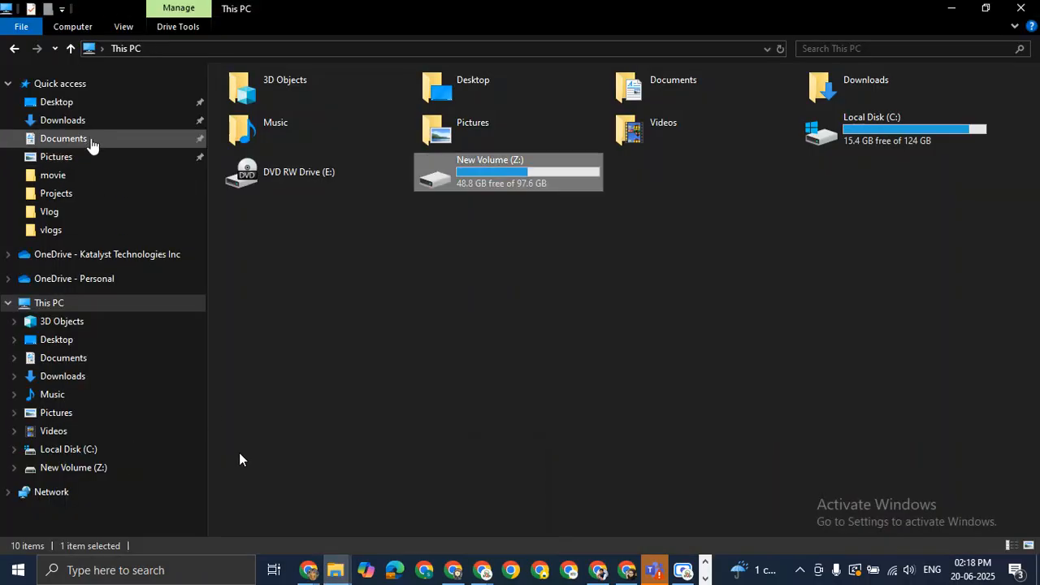
In Downloads, review the images: nmd-film-production-house.JPG logo, banner, content-image.jpg and pexels camera photo
click(87, 122)
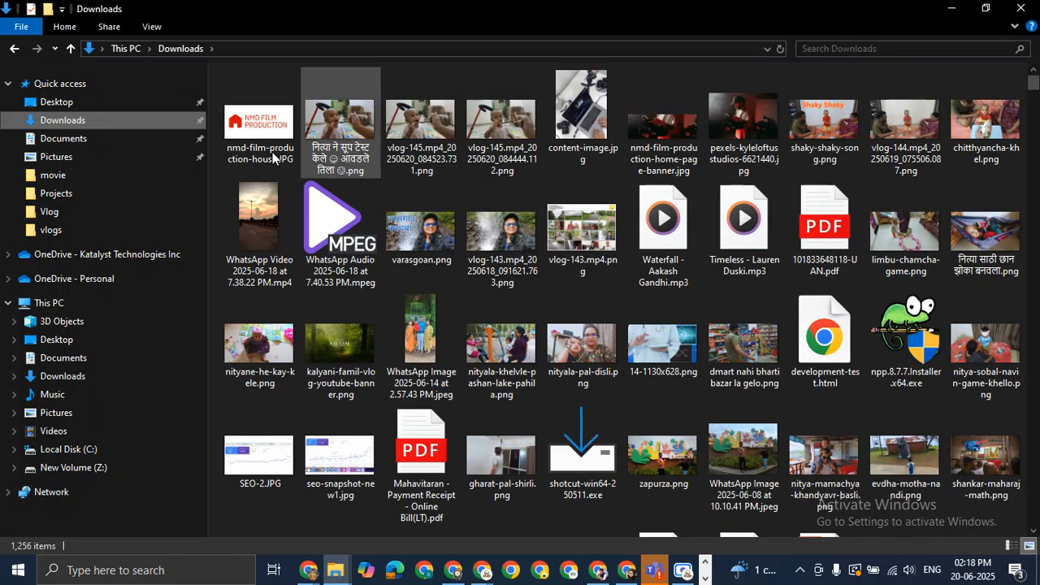
click(265, 131)
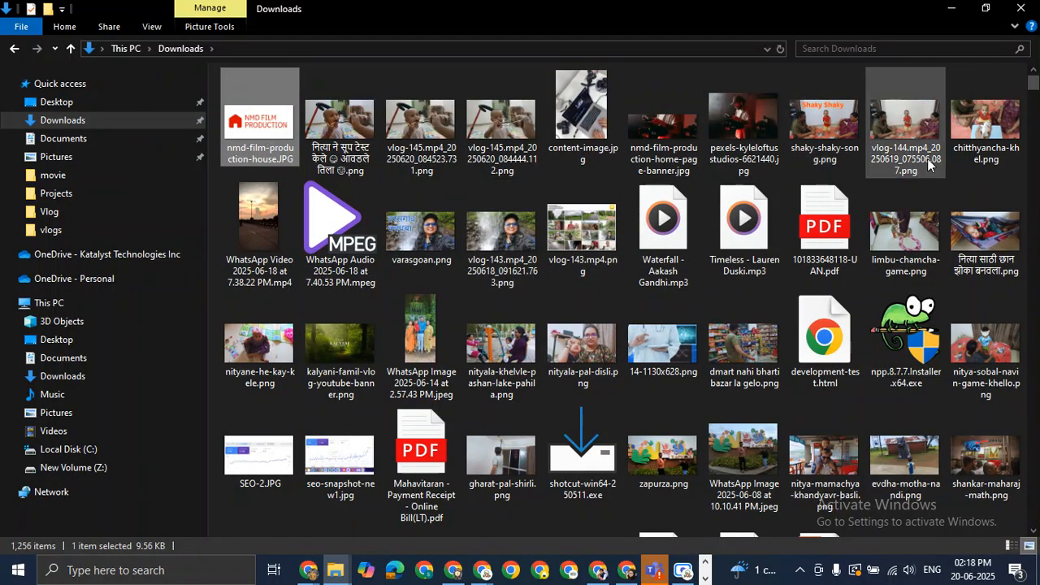
click(690, 122)
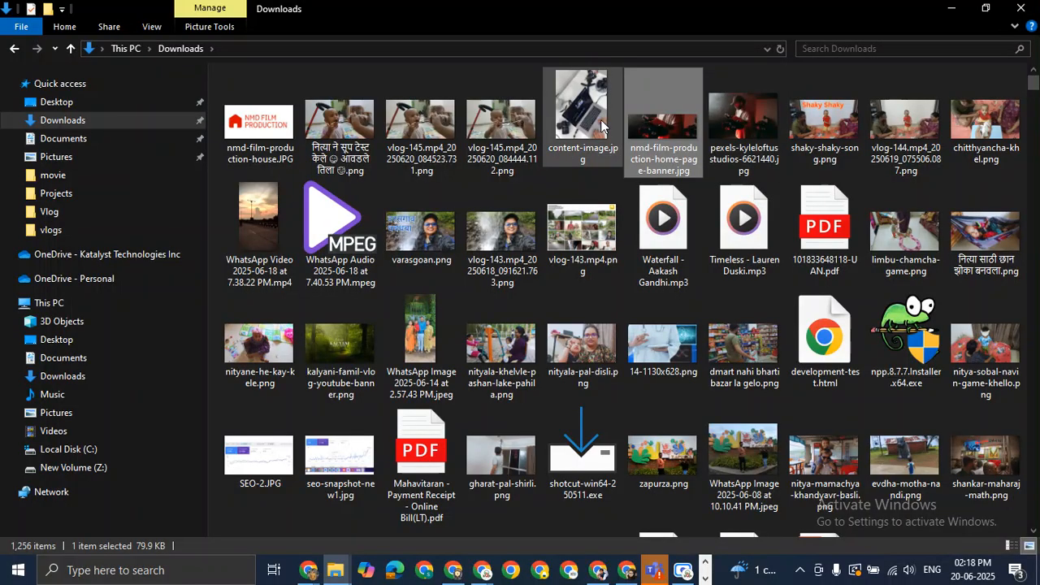
click(601, 126)
click(660, 129)
click(747, 118)
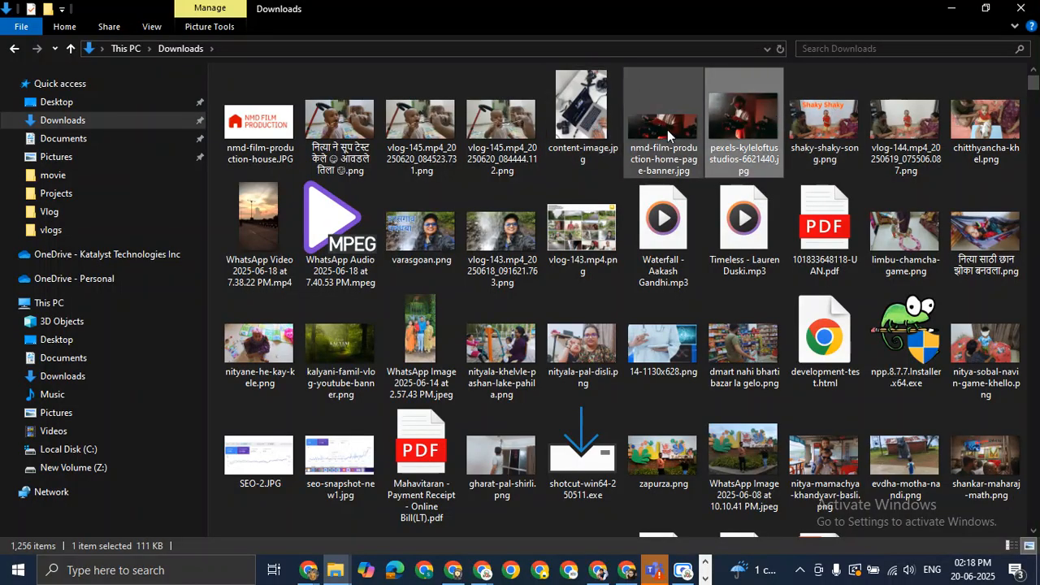
click(260, 122)
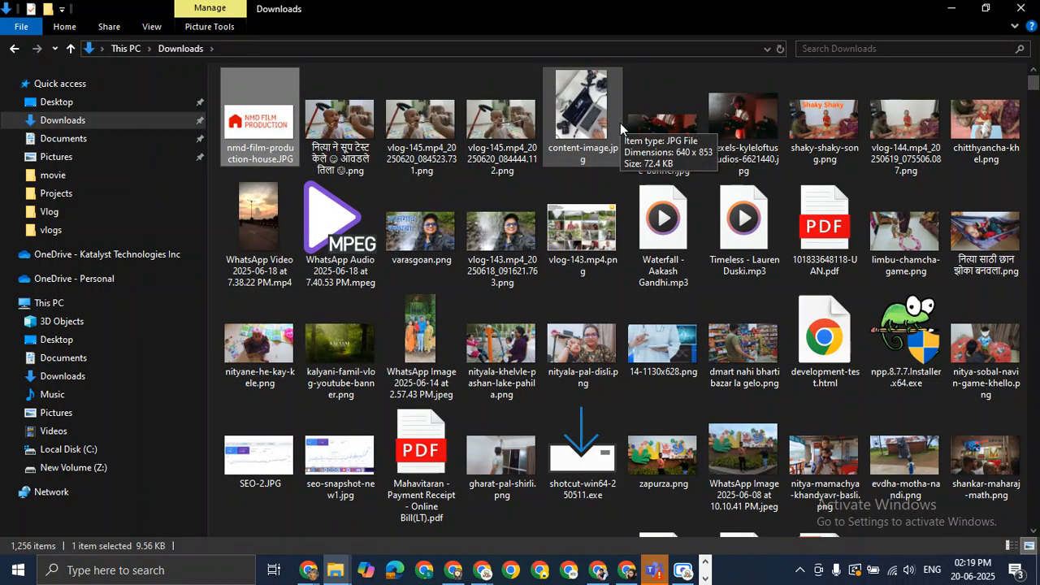
Back in Chrome, check both Customizer tabs, leave for the Contact Us page, then go to Hostinger mailboxes
key(alt+Tab)
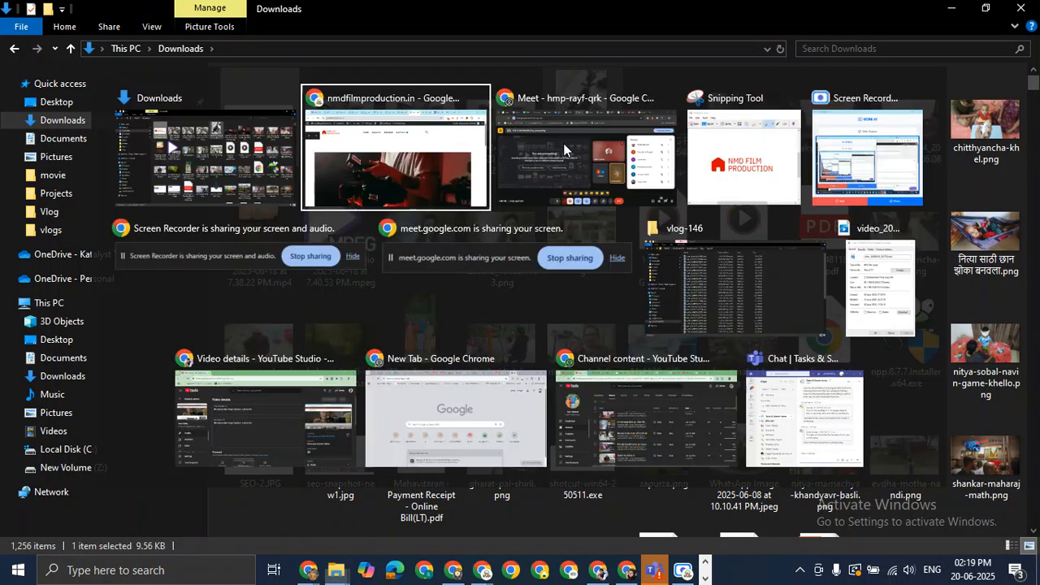
click(486, 14)
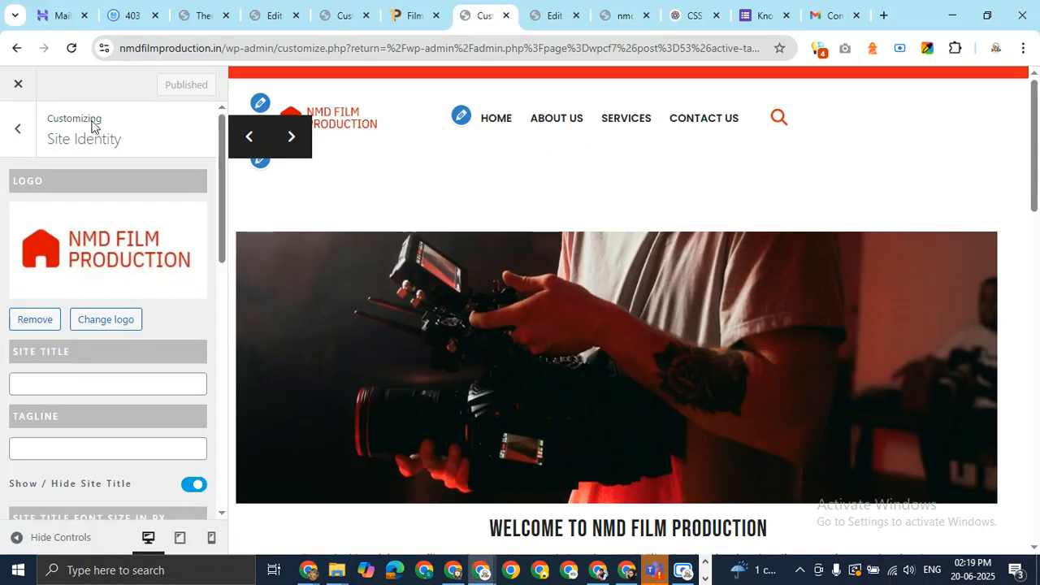
click(355, 14)
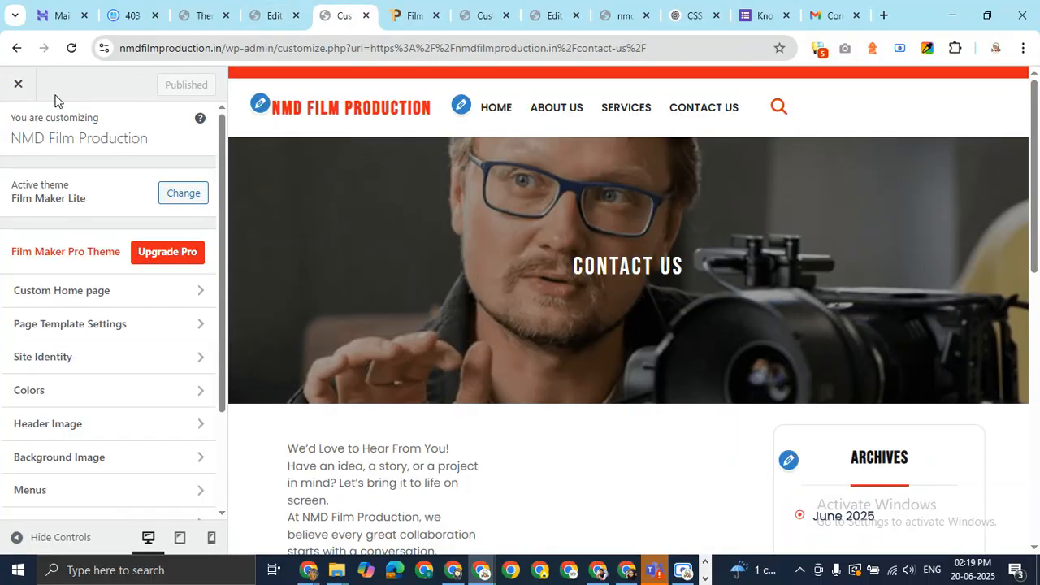
click(18, 86)
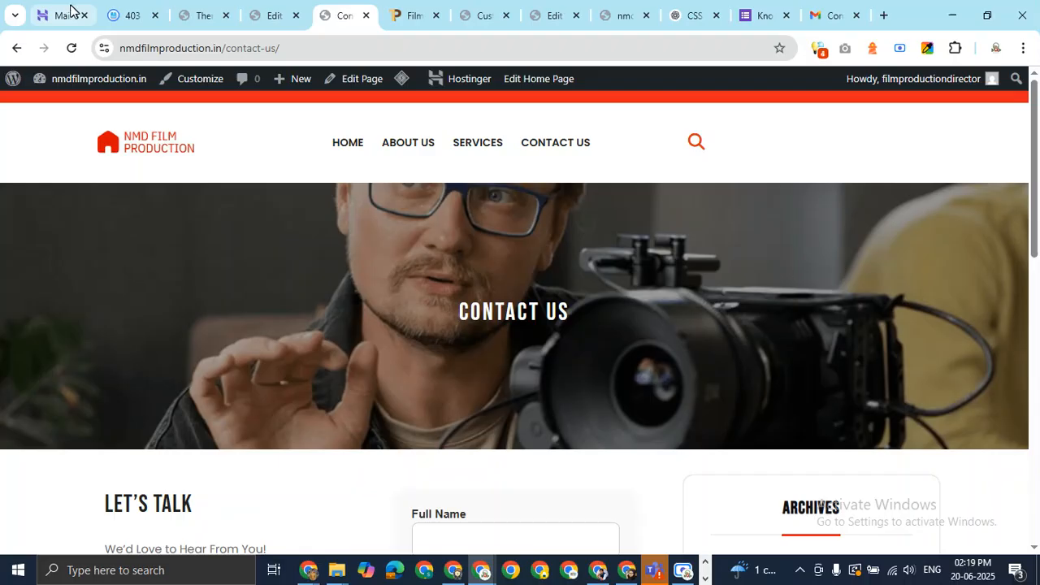
click(73, 14)
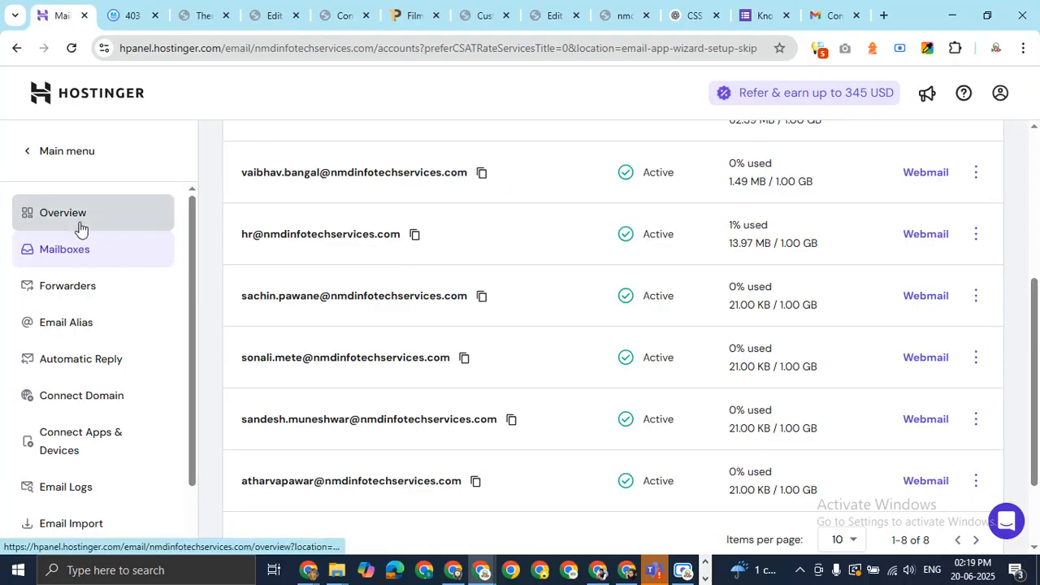
Return to the hPanel home, then view the top of the nmdfilmproduction.in home page with its red-house logo
click(51, 150)
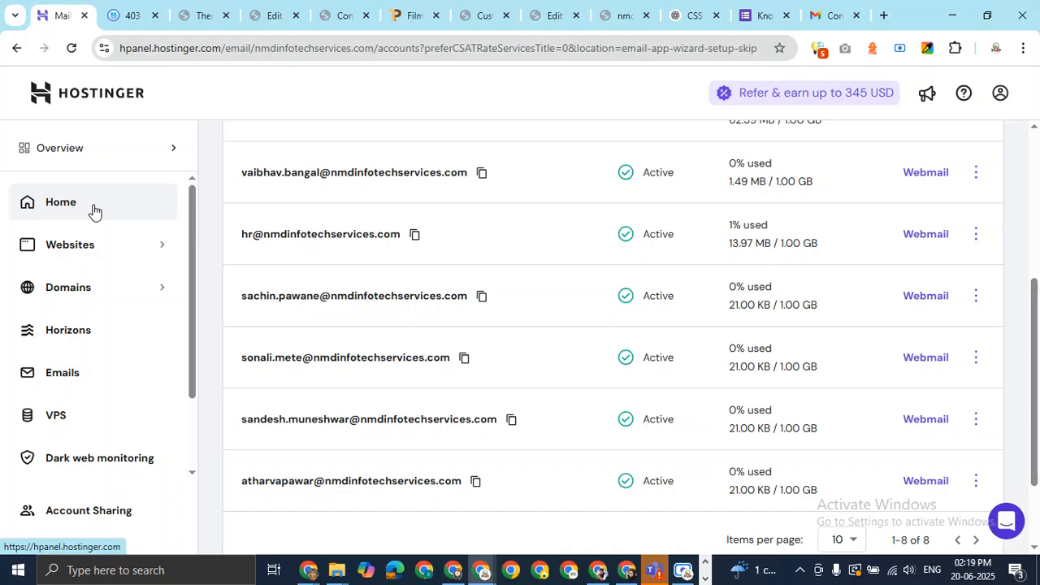
click(94, 210)
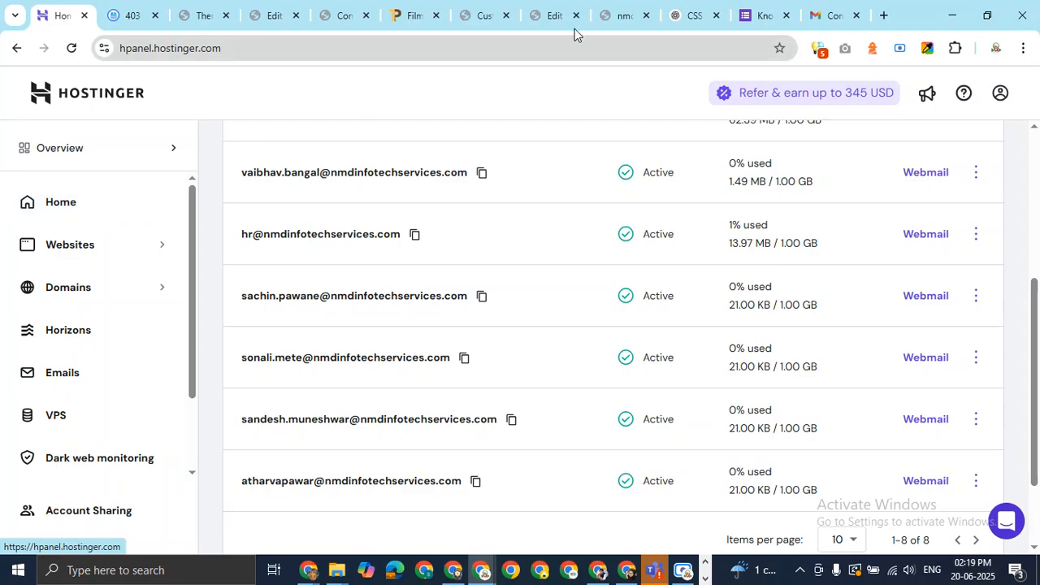
click(623, 17)
mouse_move(1035, 161)
mouse_down()
mouse_move(1021, 425)
mouse_move(1026, 165)
mouse_up()
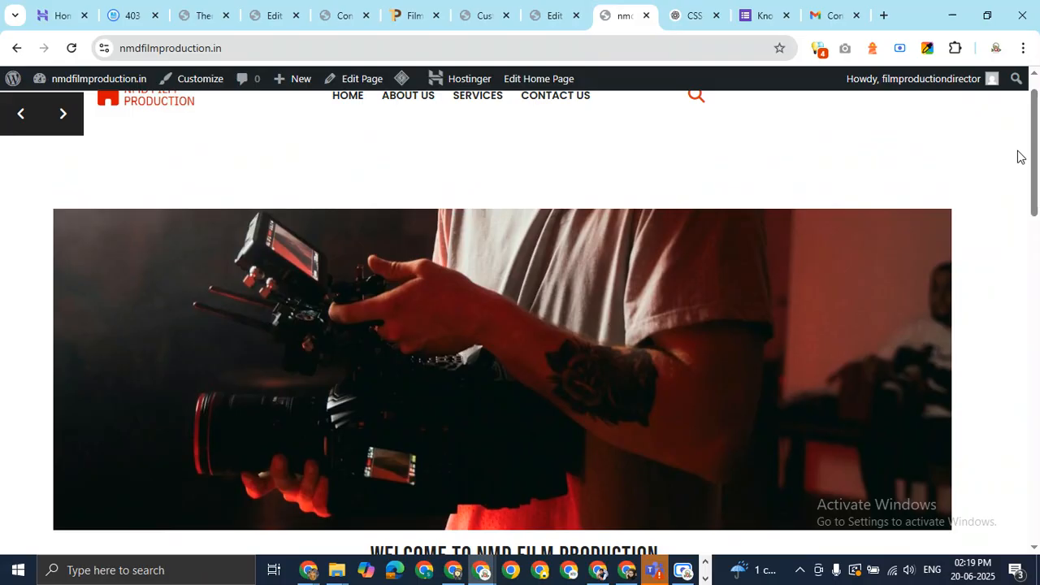
scroll(1034, 122, up, 1)
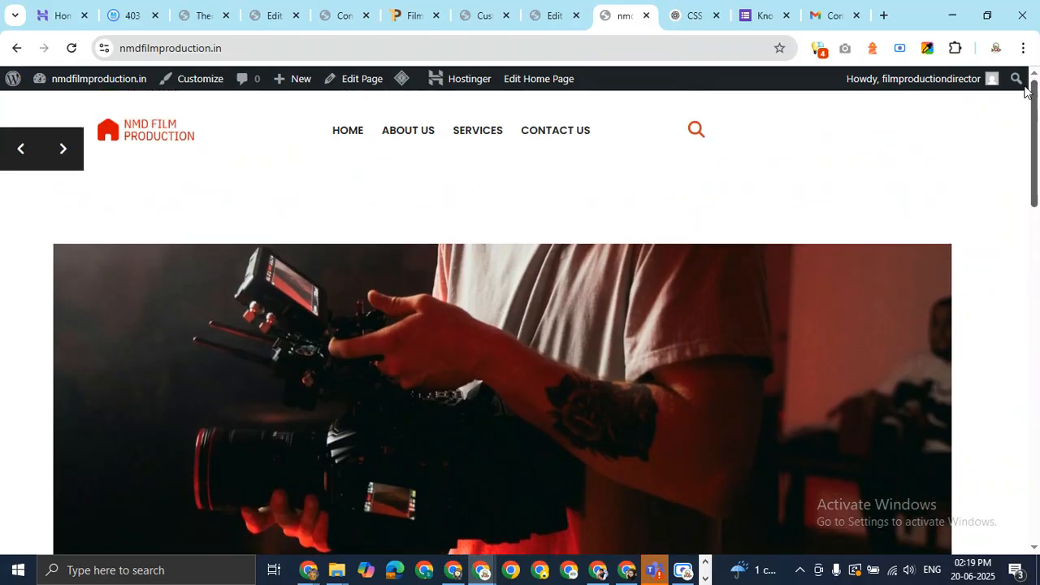
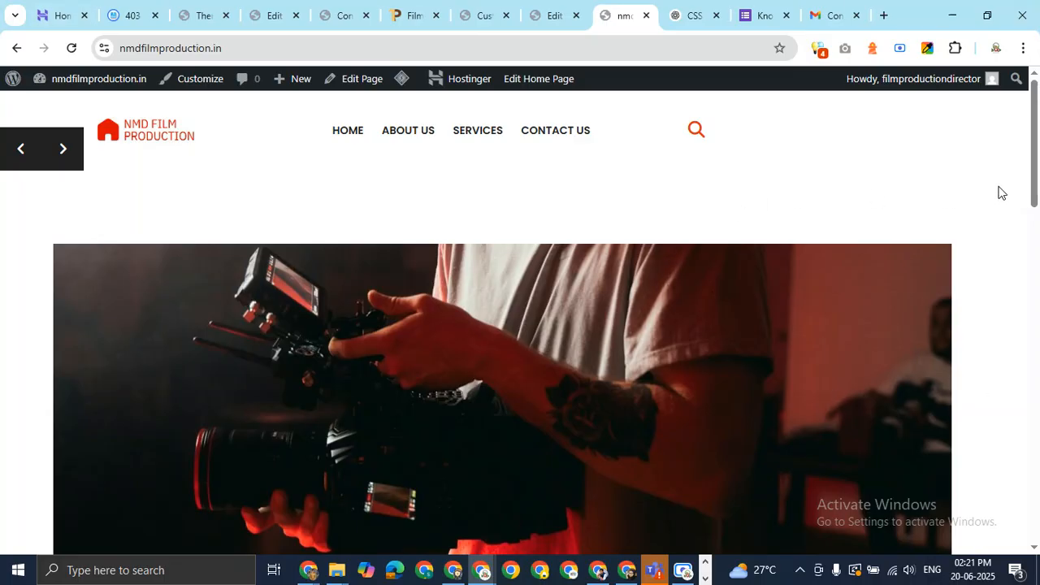
Scroll the NMD Film Production home page down to its Search, Archives, Meta and Categories footer widgets
drag(1029, 162, 1037, 524)
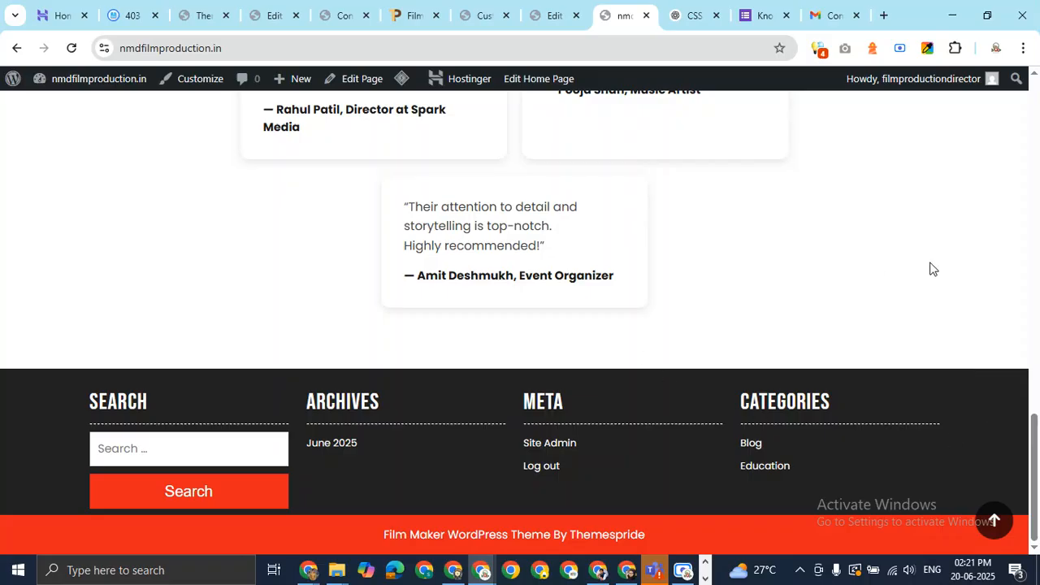
click(885, 15)
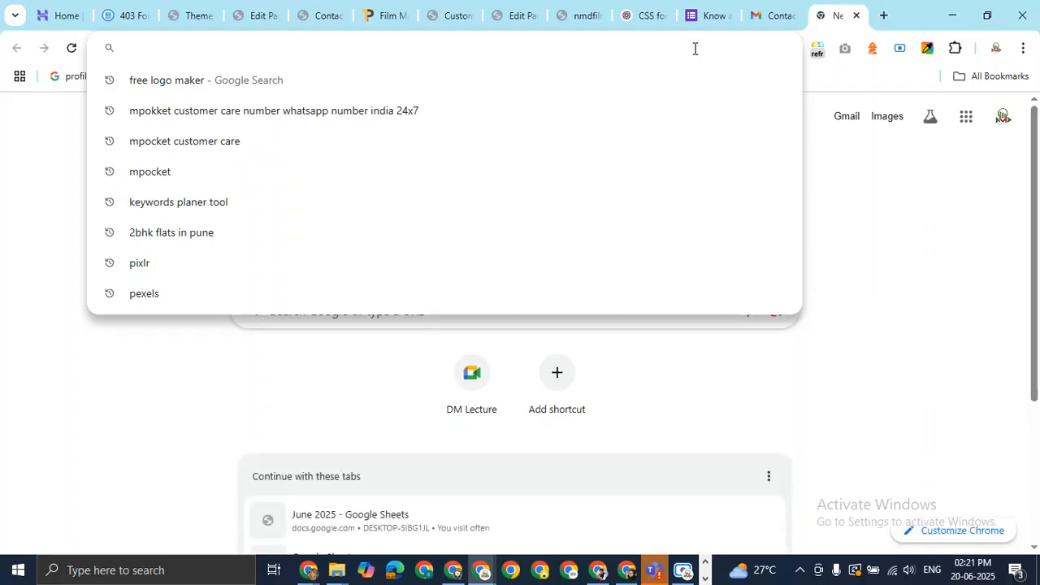
Load wordpress.org and go to its Showcase of example sites
text(wor)
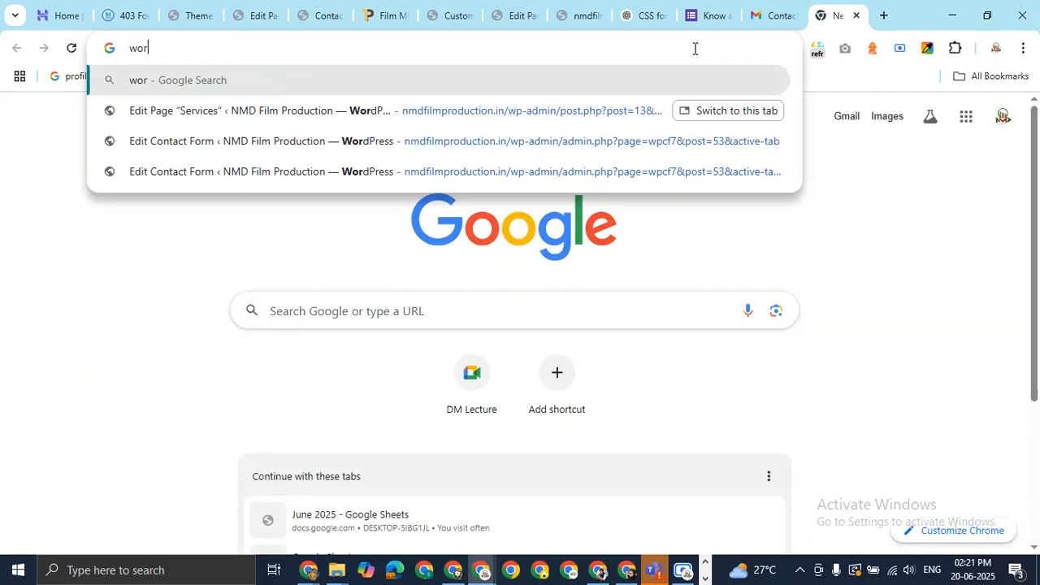
text(dpre)
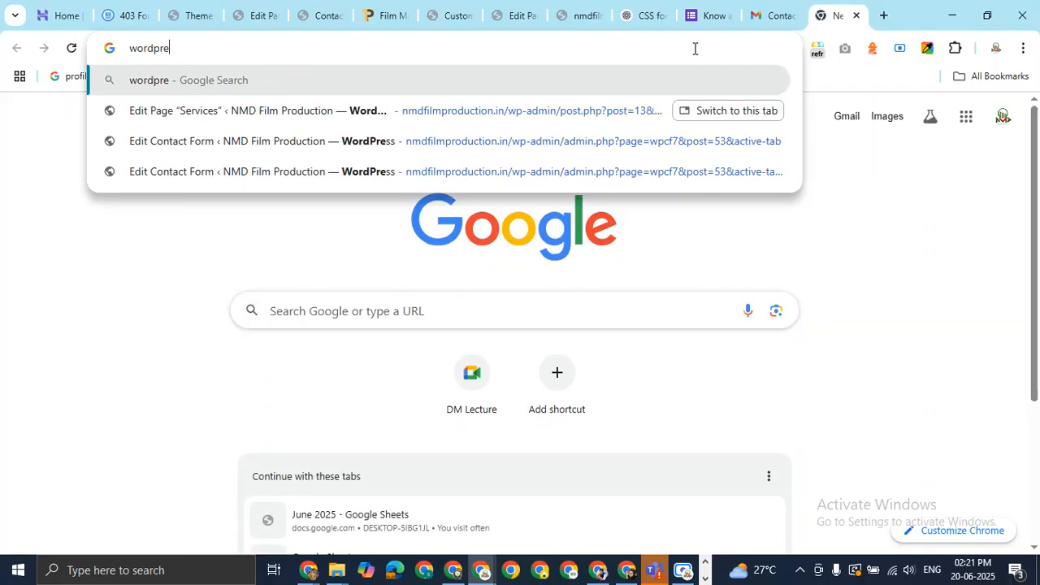
text(ss.org)
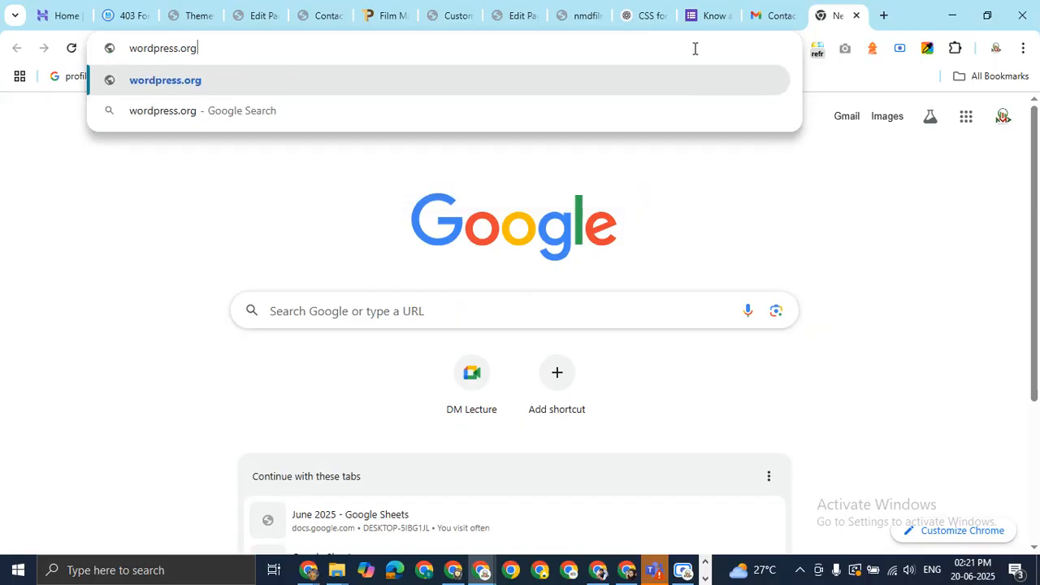
key(Return)
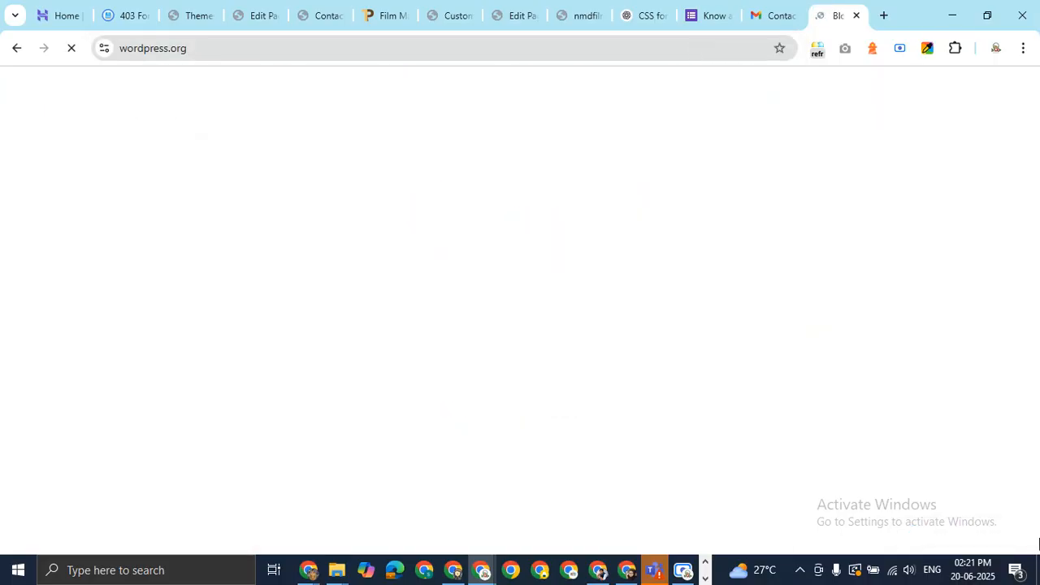
scroll(549, 513, down, 4)
scroll(460, 365, up, 4)
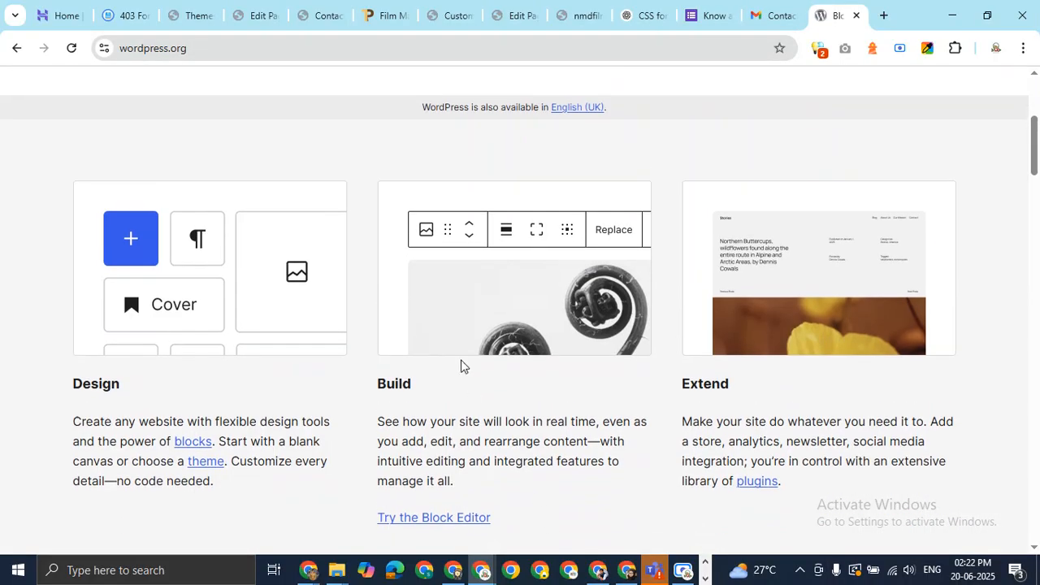
scroll(377, 327, down, 12)
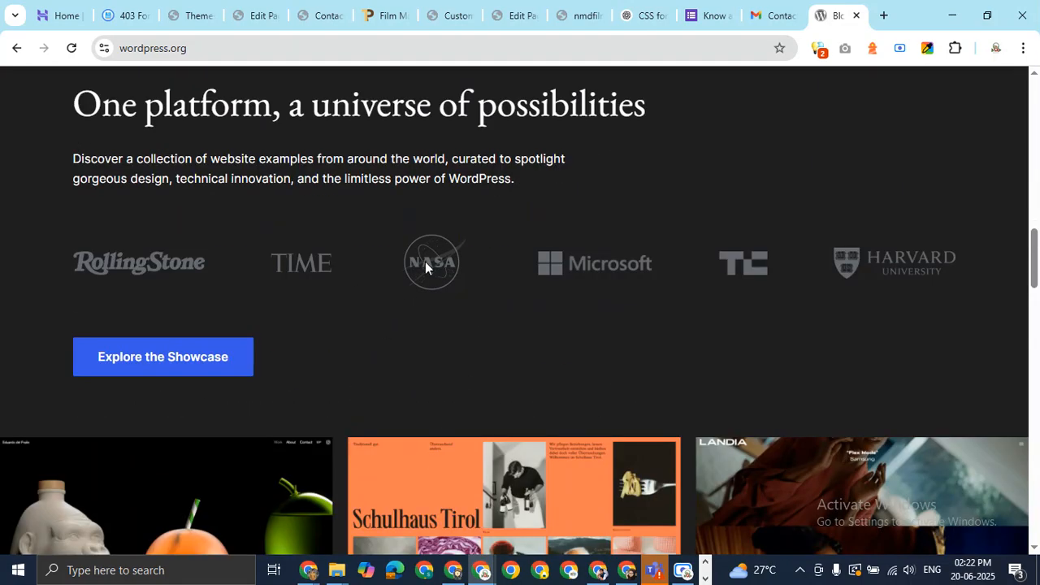
click(216, 354)
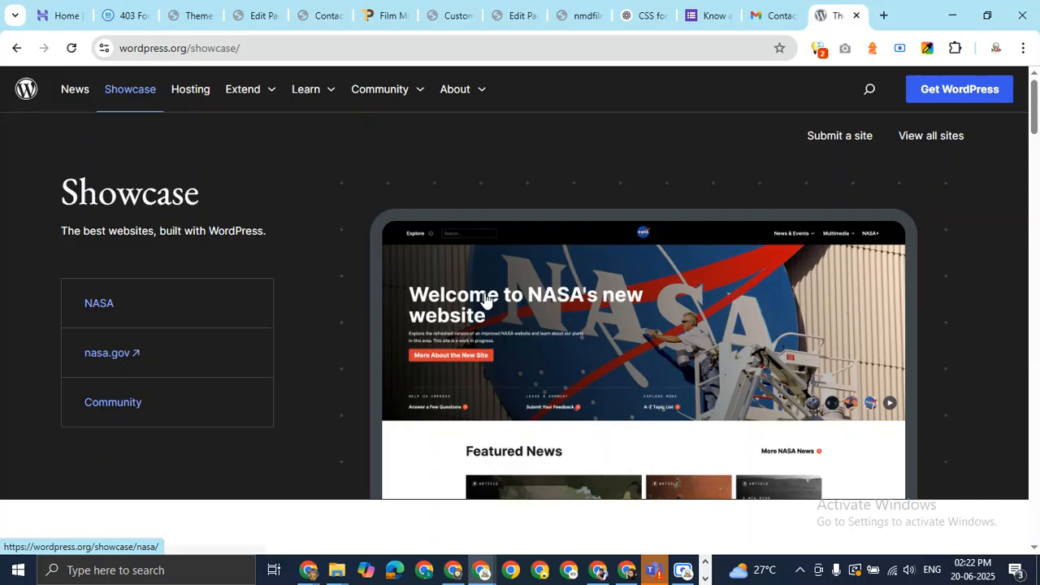
Open nasa.gov from the Showcase in its own tab, look at it, and return
scroll(504, 288, down, 4)
scroll(487, 280, up, 4)
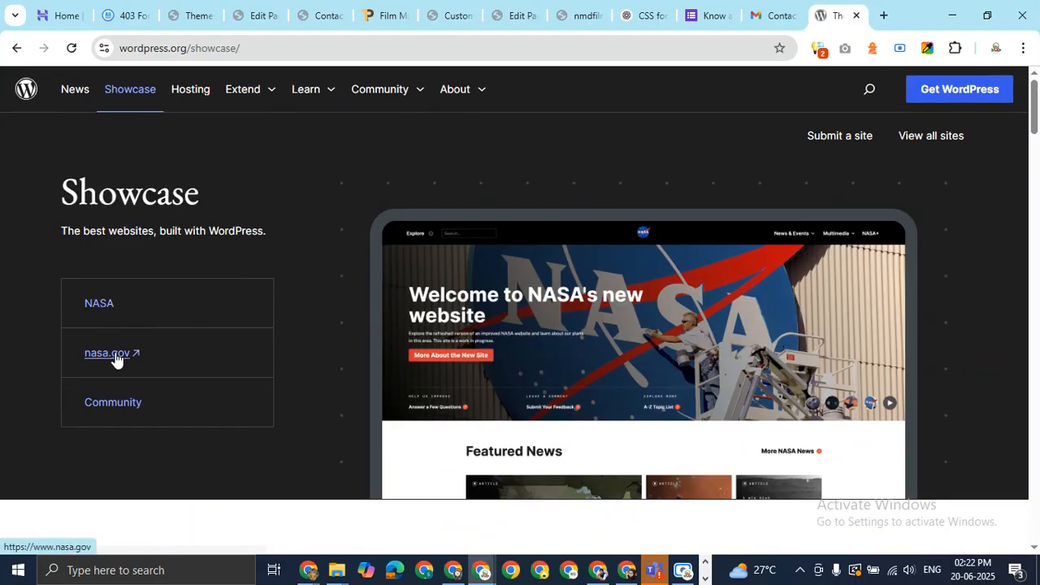
middle_click(116, 360)
click(837, 15)
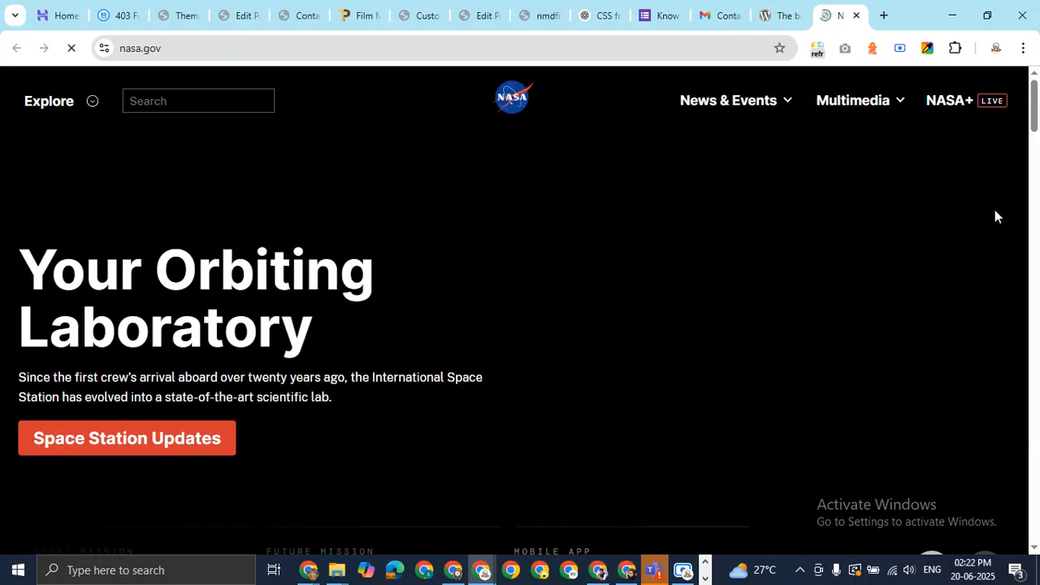
drag(1036, 105, 1035, 81)
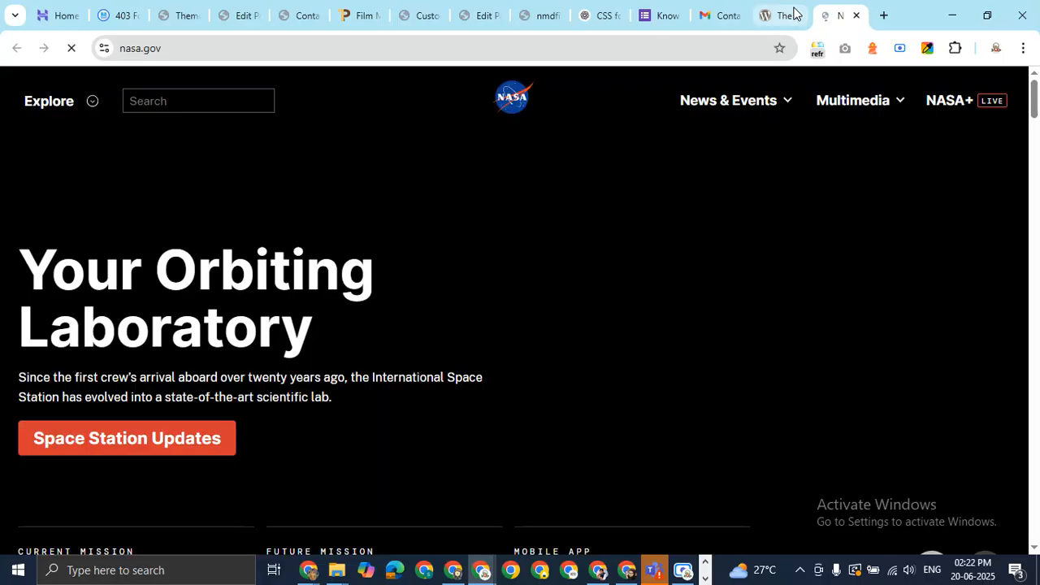
click(795, 13)
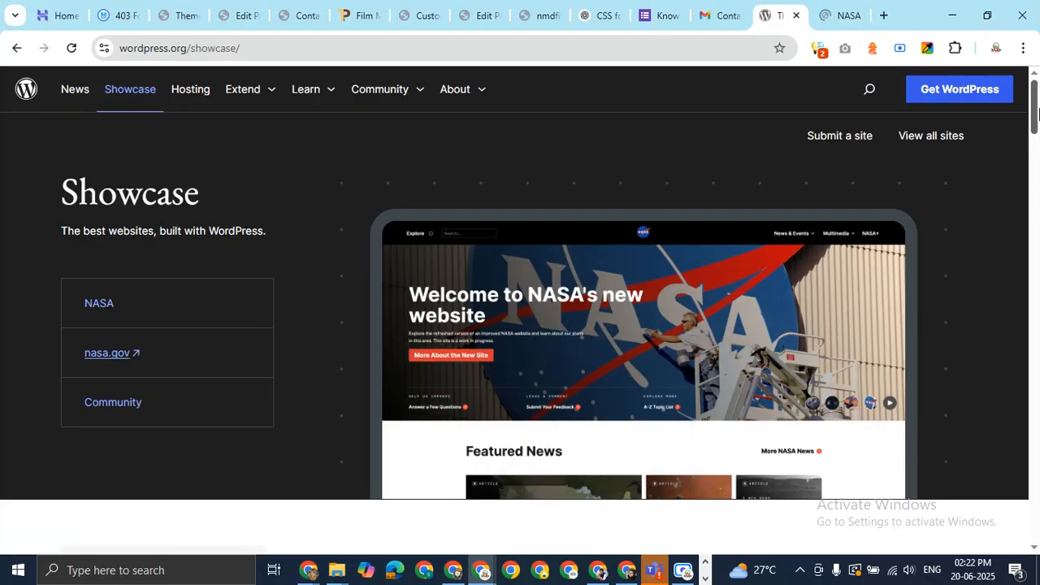
Browse the Showcase page and open the list of all showcased sites
drag(1037, 112, 1035, 72)
scroll(276, 296, down, 15)
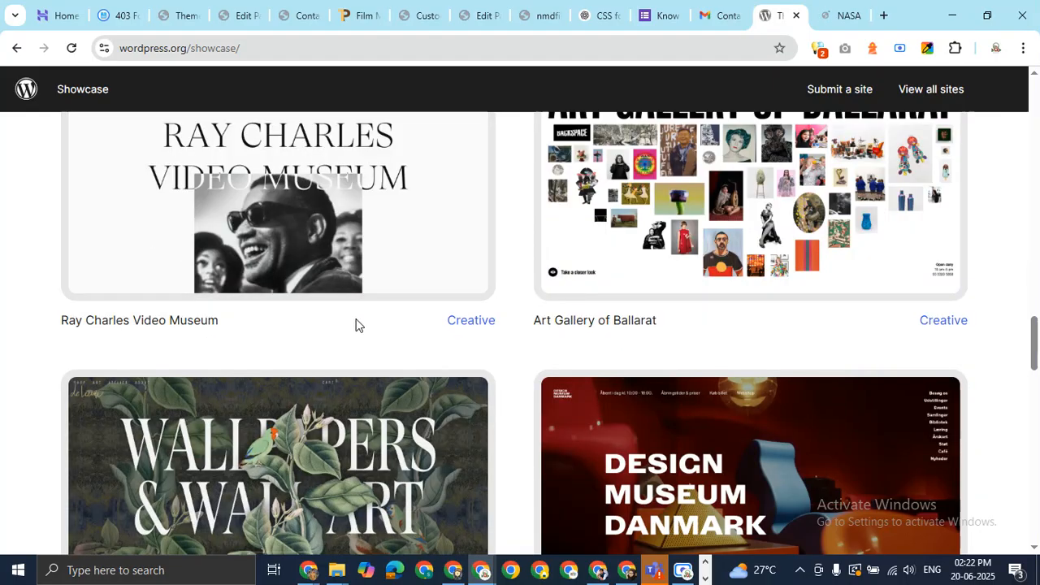
scroll(355, 325, up, 5)
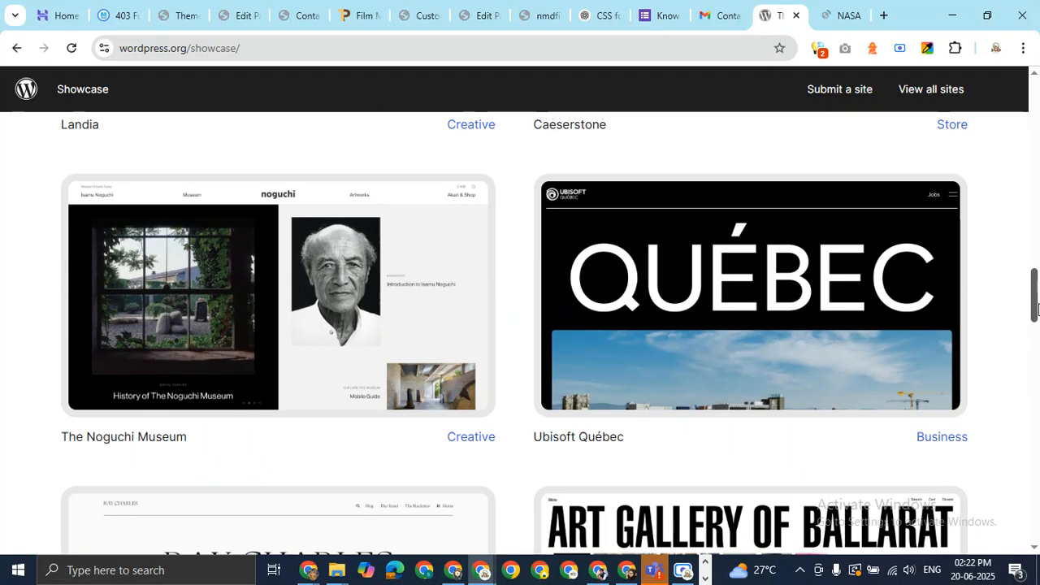
drag(1037, 309, 973, 457)
click(485, 404)
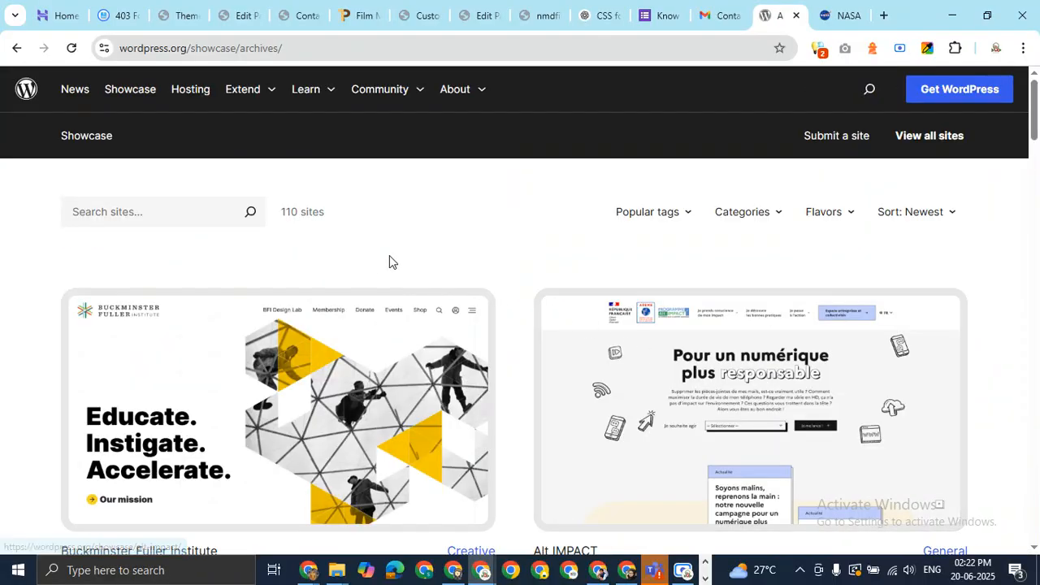
Browse the archive of all 110 showcased sites, then go back to the wordpress.org home page
drag(1030, 128, 1036, 393)
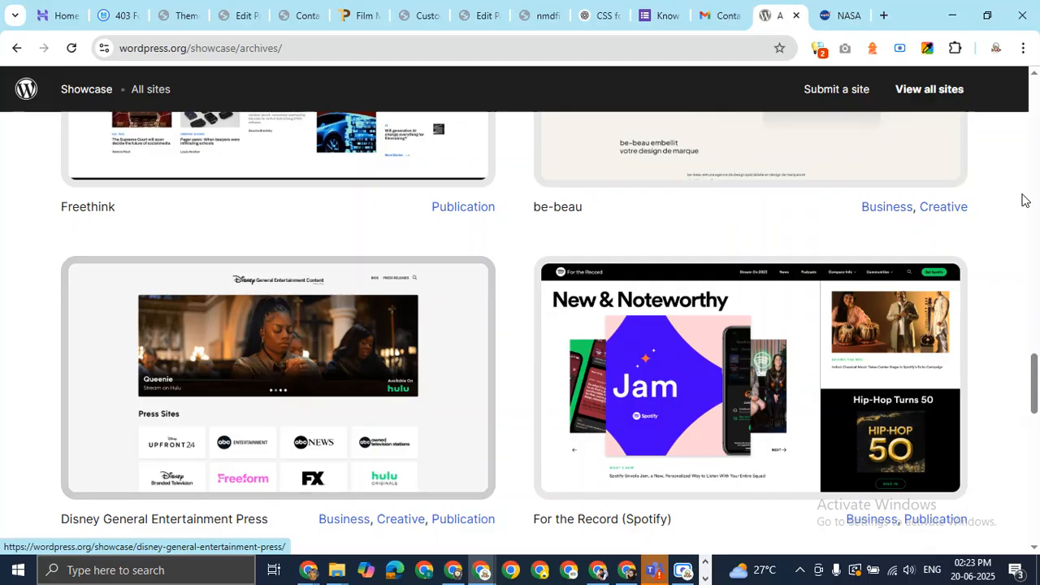
drag(1035, 389, 1037, 406)
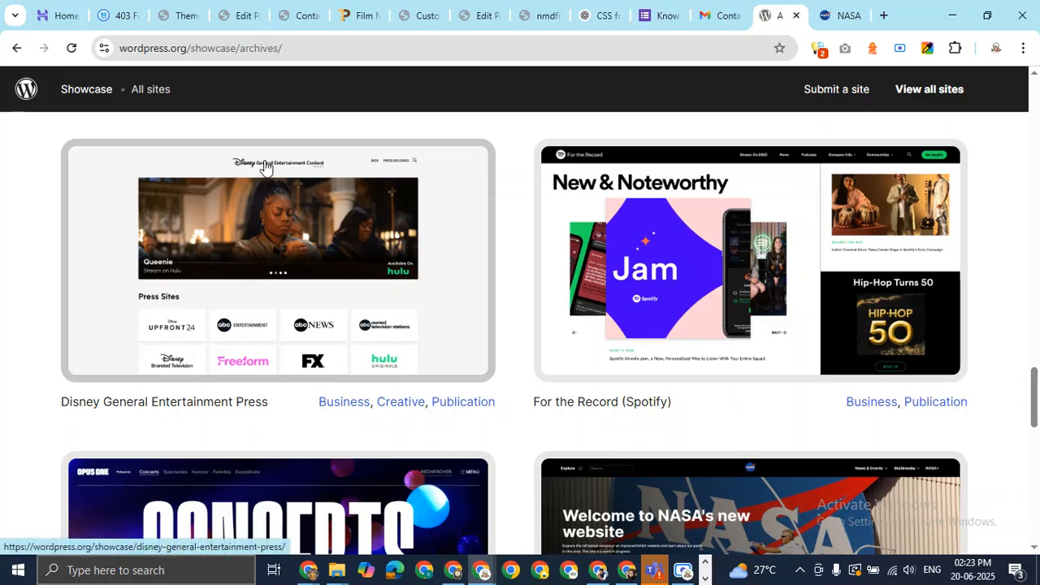
drag(1035, 389, 924, 187)
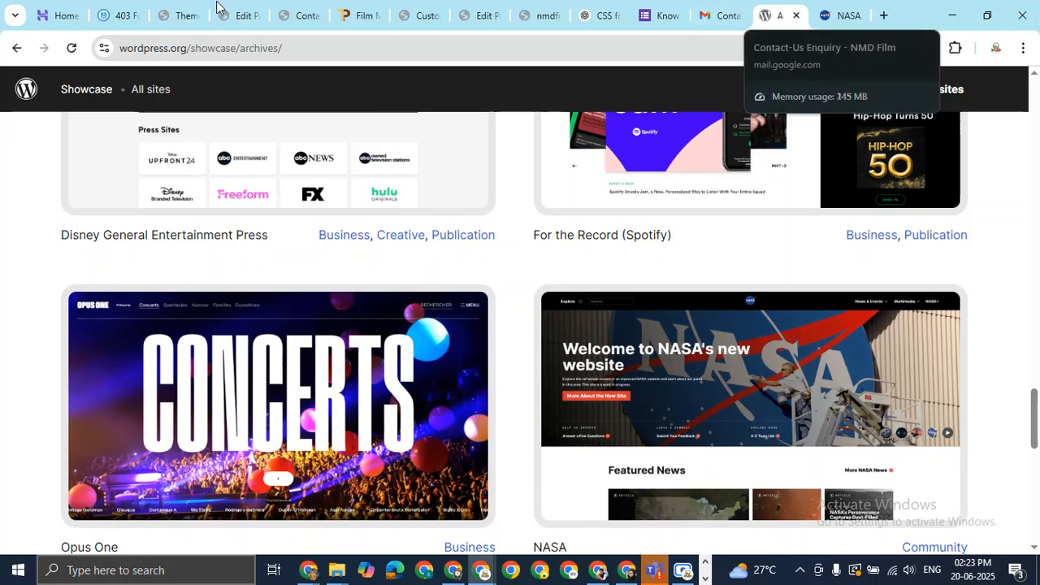
click(16, 48)
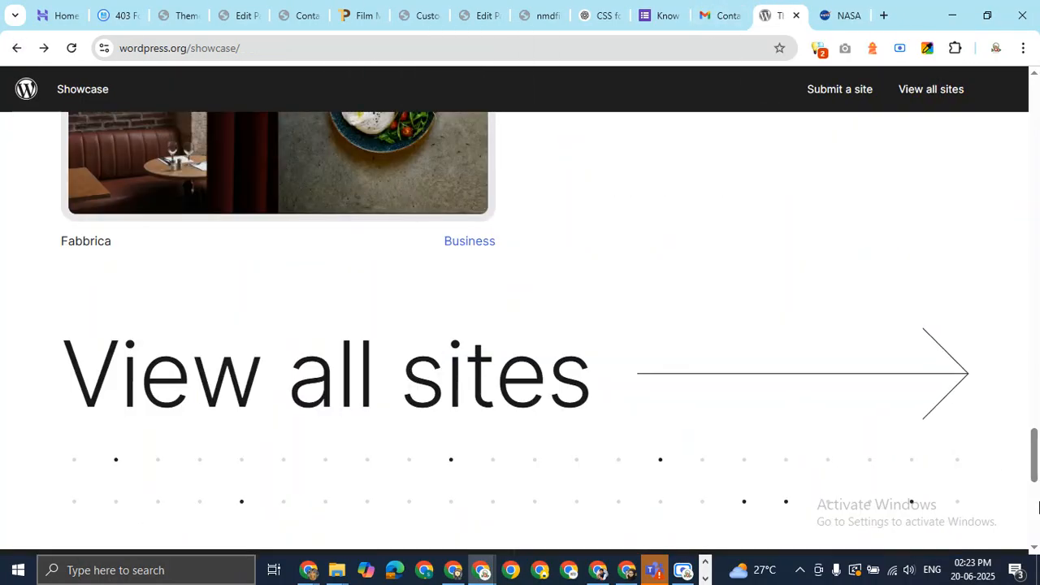
drag(1034, 475, 1034, 81)
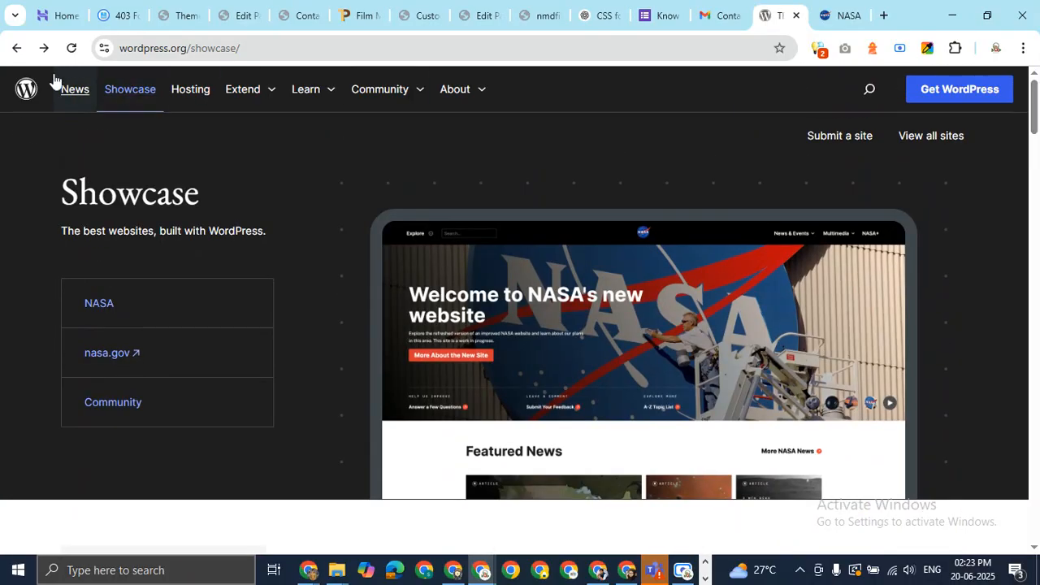
click(16, 48)
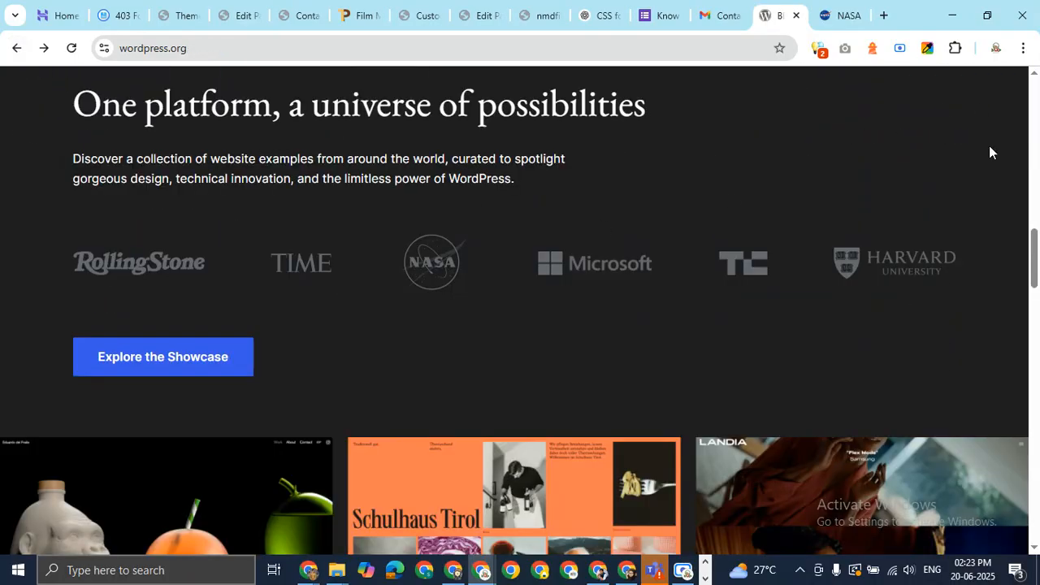
Look over the wordpress.org home page, then return to the Contact Us page editor
scroll(604, 86, up, 3)
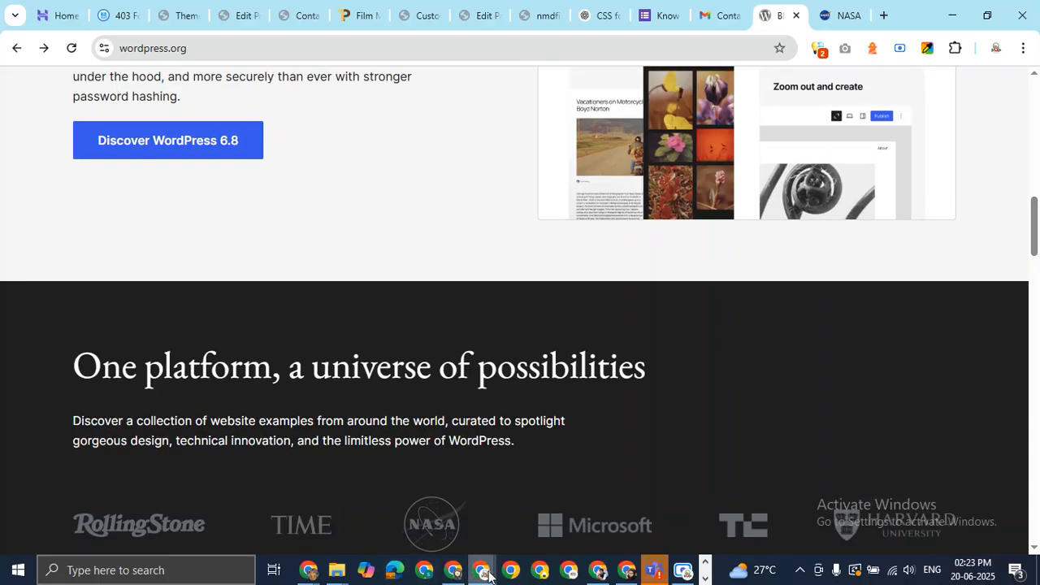
mouse_move(488, 575)
click(389, 462)
mouse_move(480, 569)
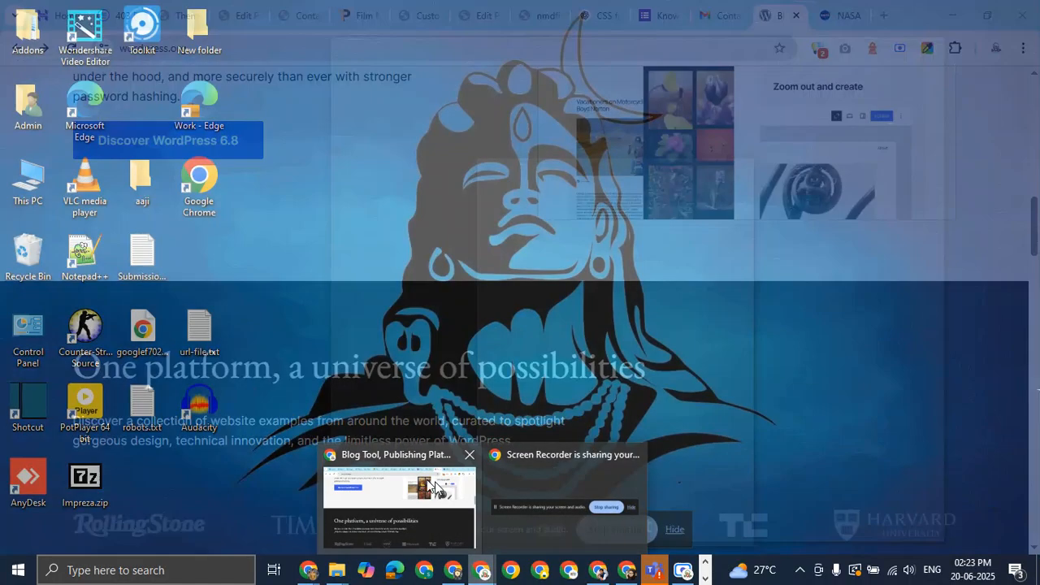
click(370, 468)
click(470, 15)
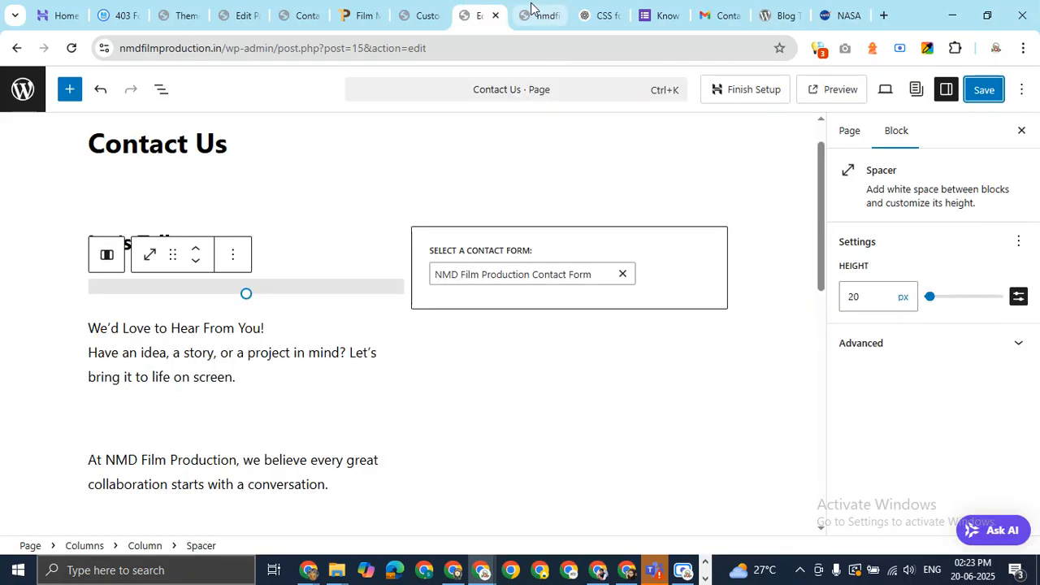
Check the live site's footer, then move on to the Customizer's Site Identity panel
click(537, 16)
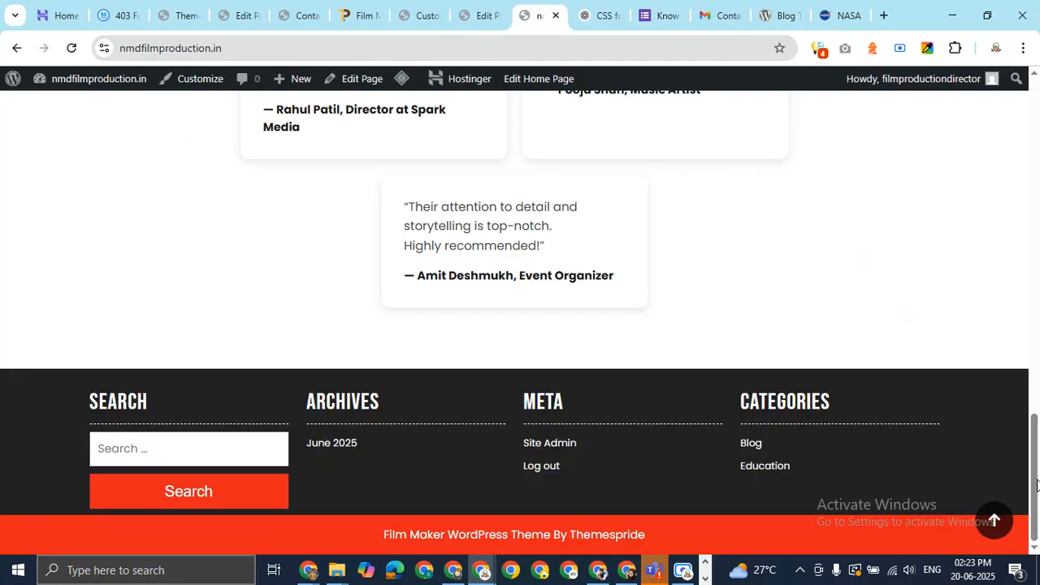
scroll(1039, 513, up, 1)
scroll(1024, 488, down, 1)
scroll(1036, 439, up, 1)
scroll(1008, 431, down, 1)
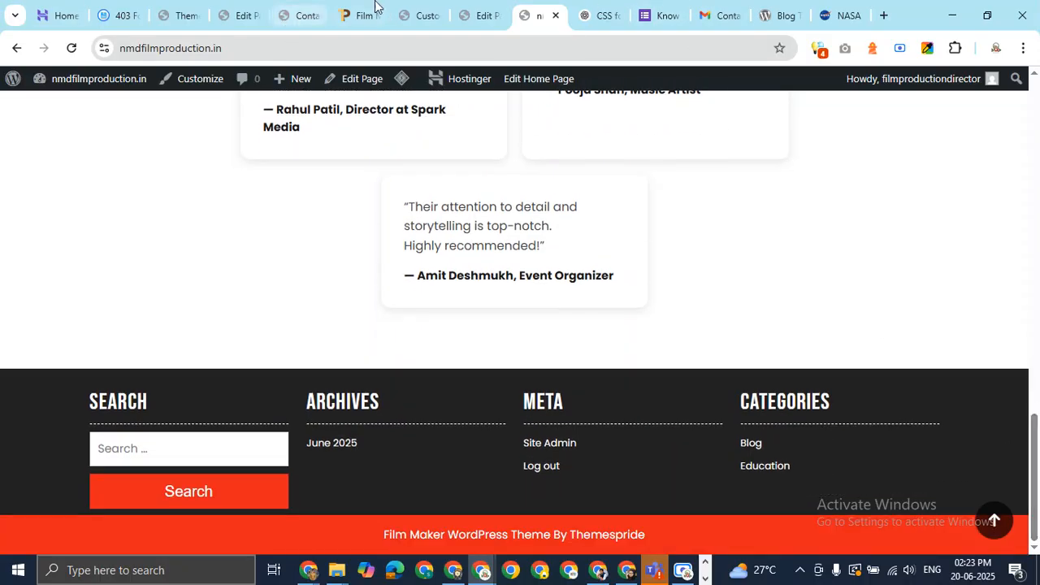
click(478, 8)
click(402, 17)
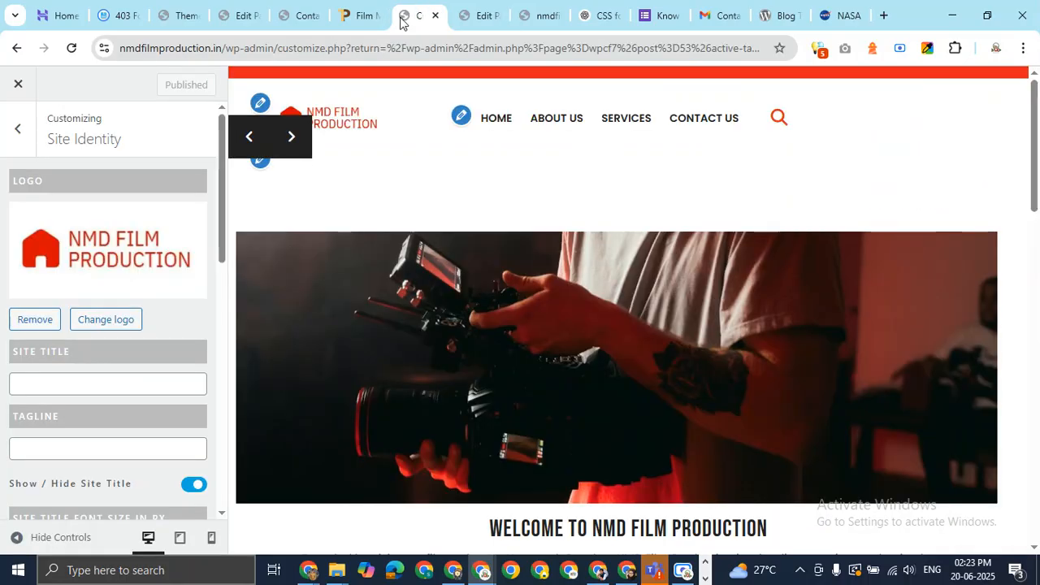
Add a Navigation Menu block, found by searching 'menu', to the Footer 1 widget area
click(18, 128)
scroll(102, 404, down, 1)
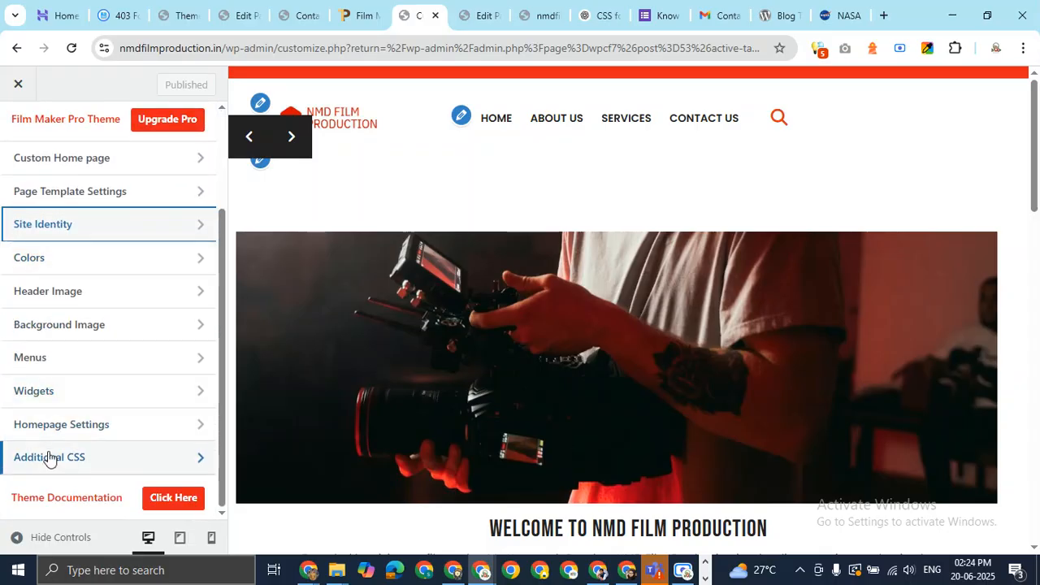
click(114, 404)
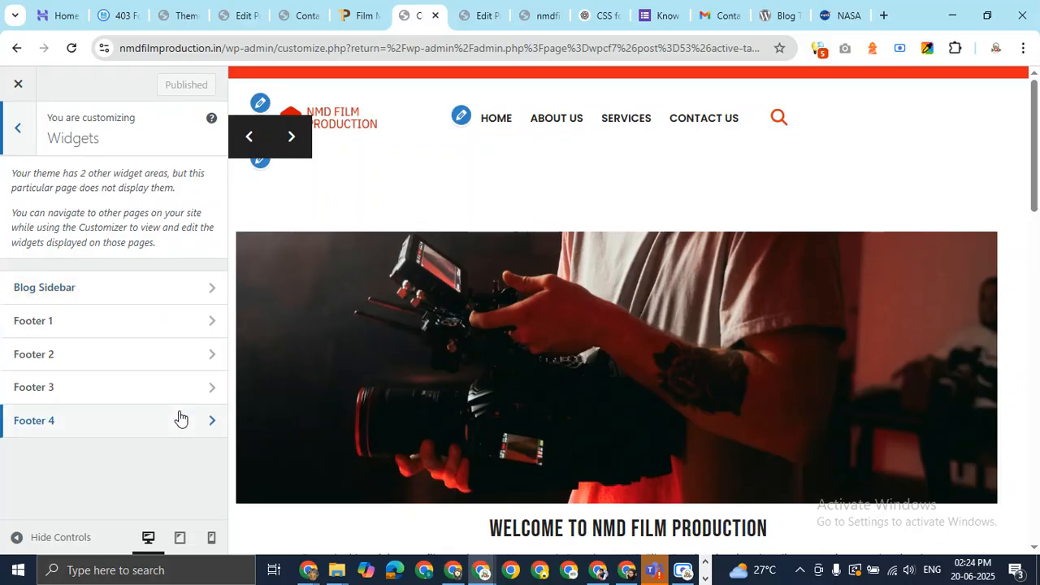
click(193, 329)
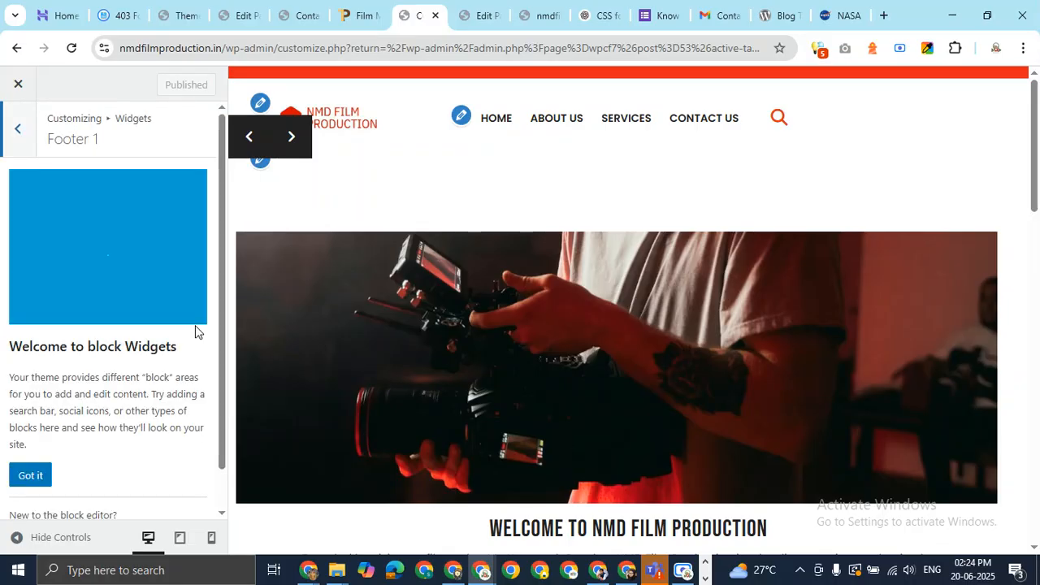
click(21, 439)
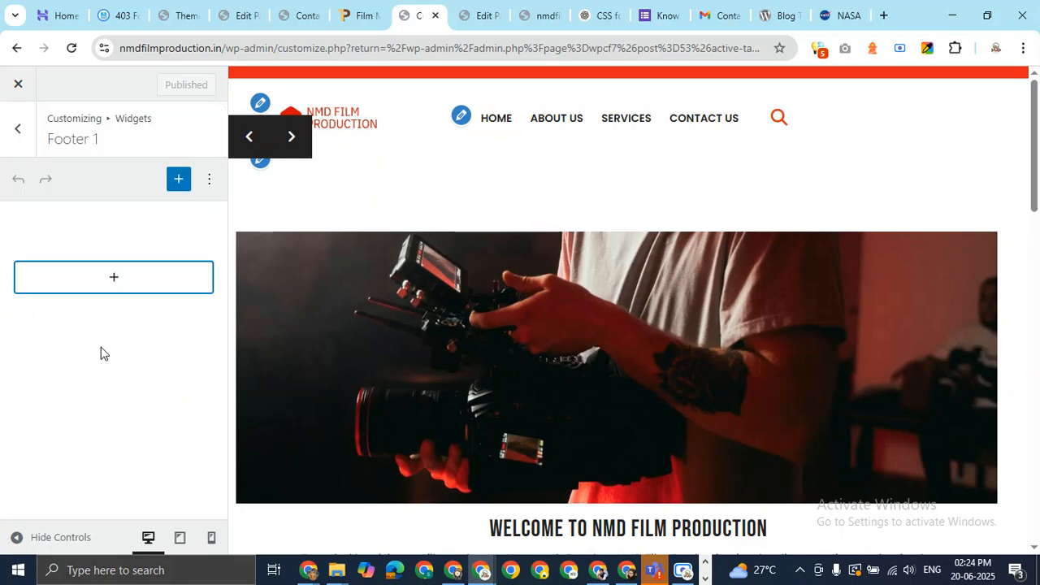
click(116, 283)
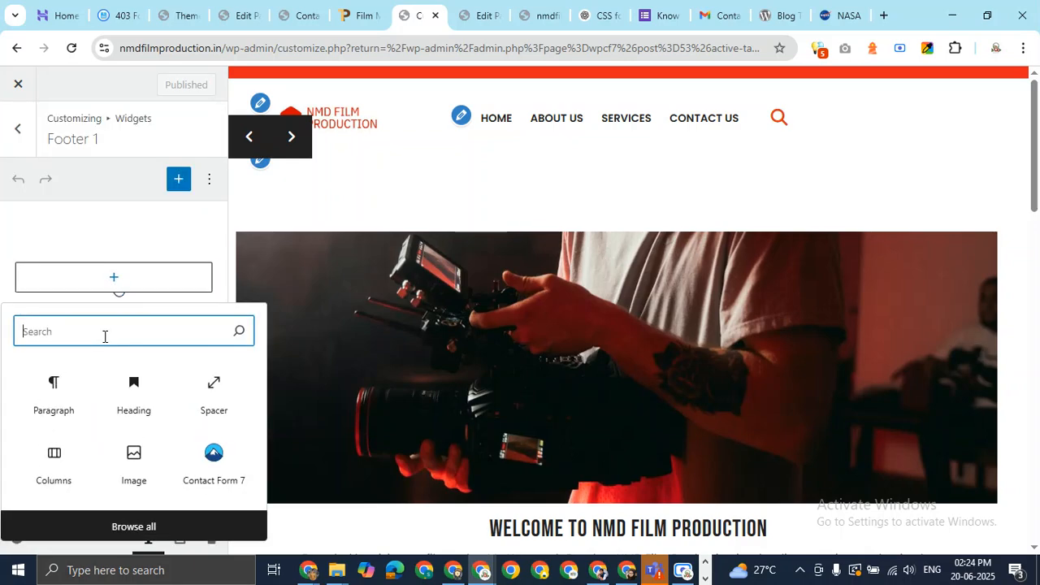
text(men)
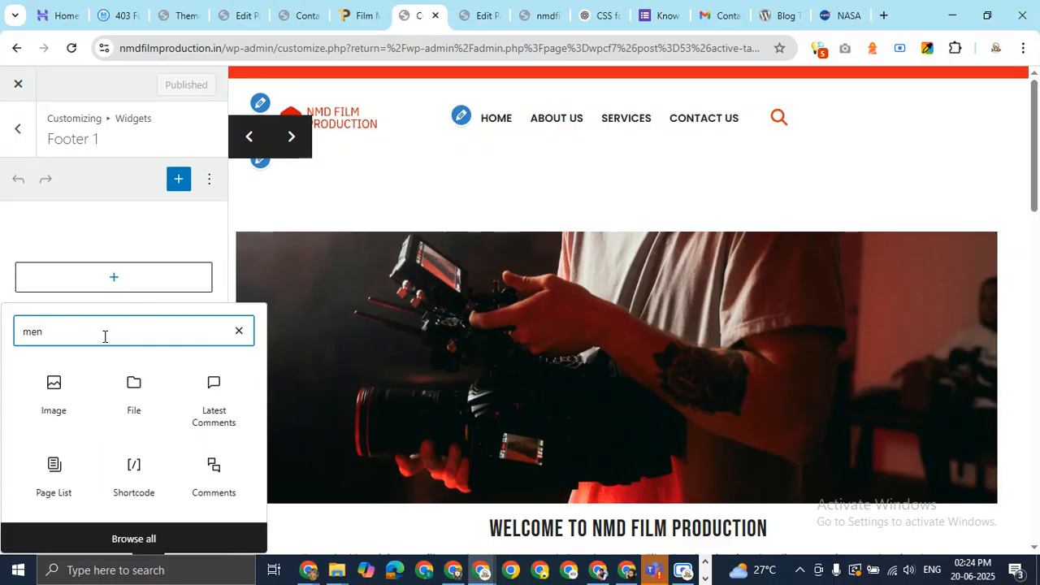
text(u)
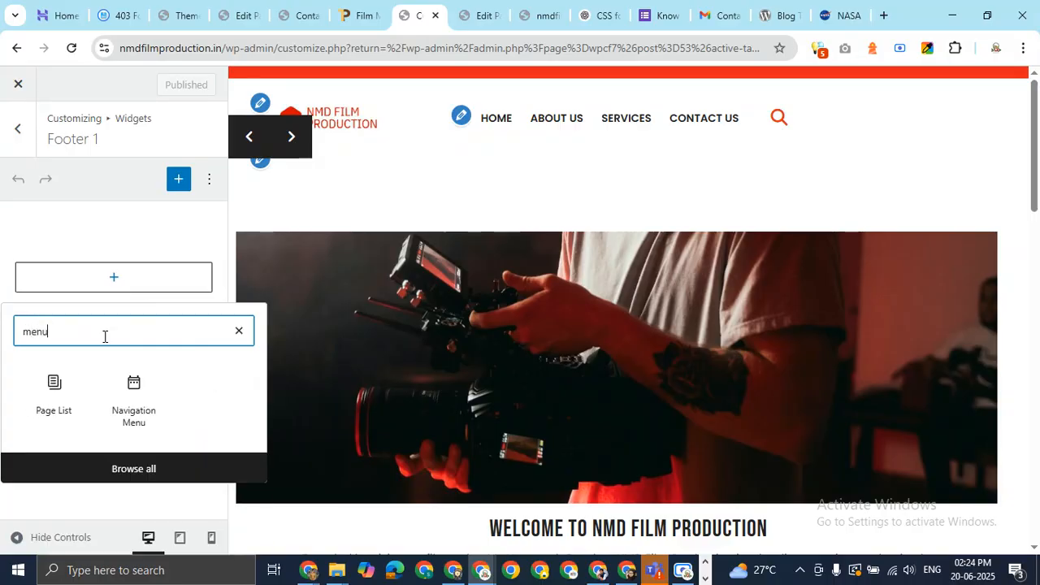
click(134, 395)
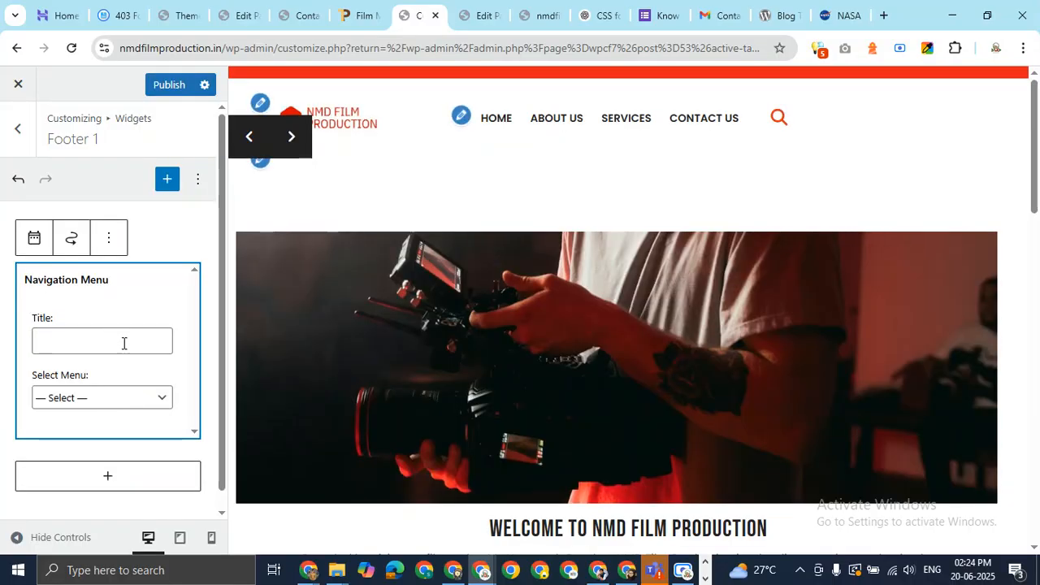
Title the Footer 1 menu widget 'Quick Links', set it to Primary Menu, and publish
click(123, 343)
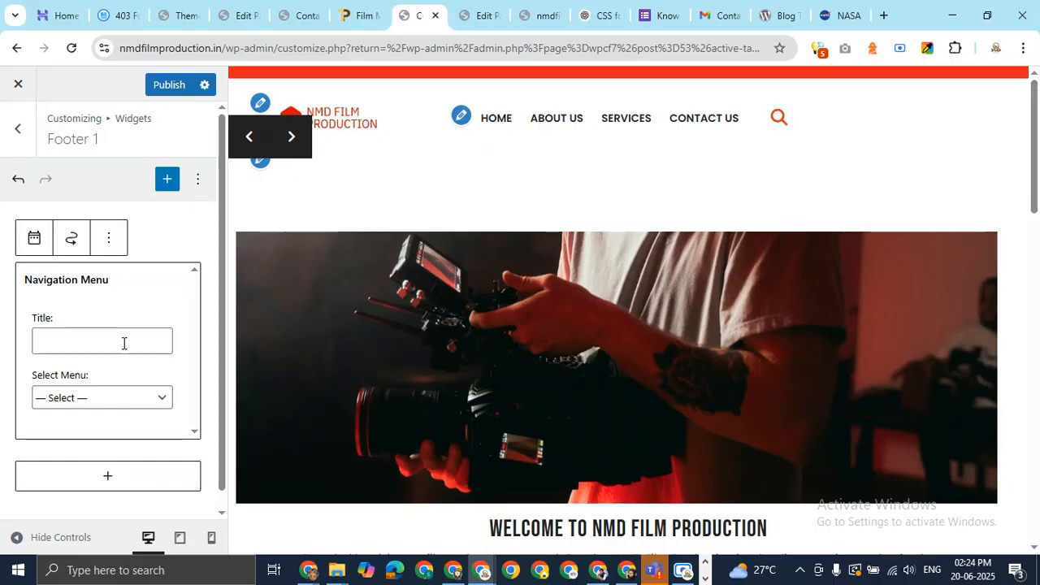
text(Qu)
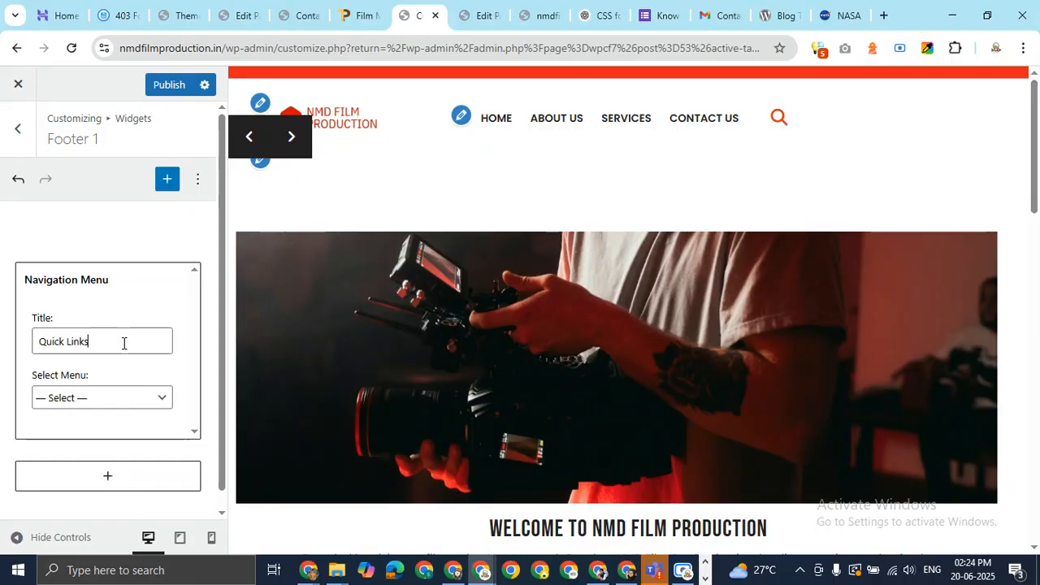
text(ick Links)
click(133, 400)
click(95, 439)
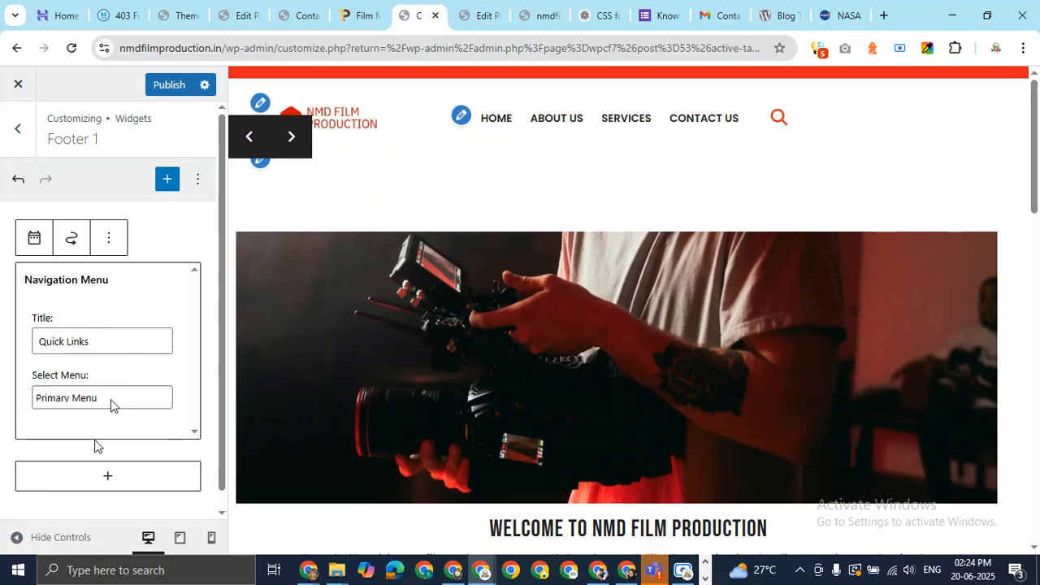
click(170, 86)
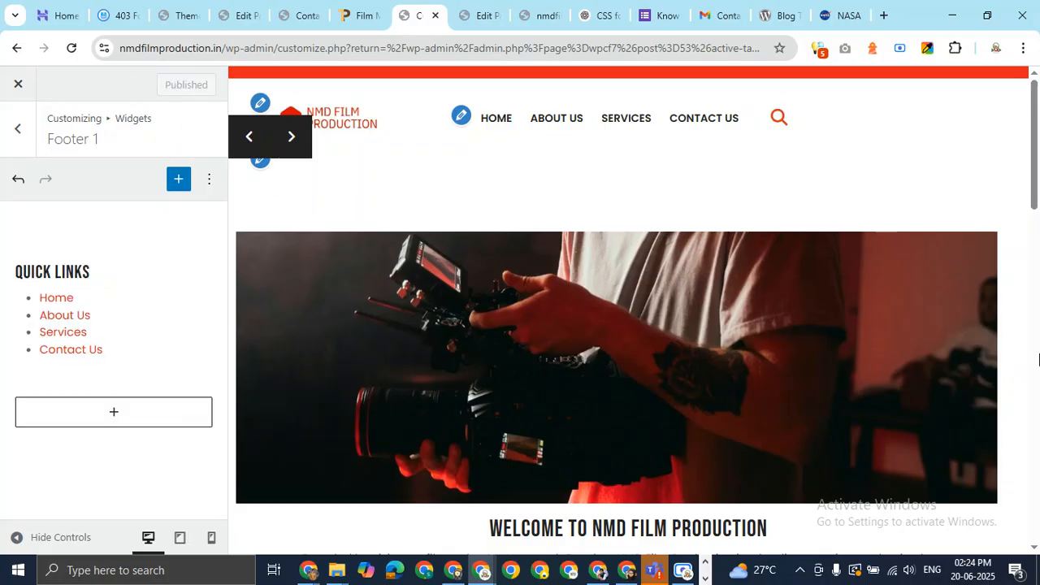
drag(1039, 237, 1039, 481)
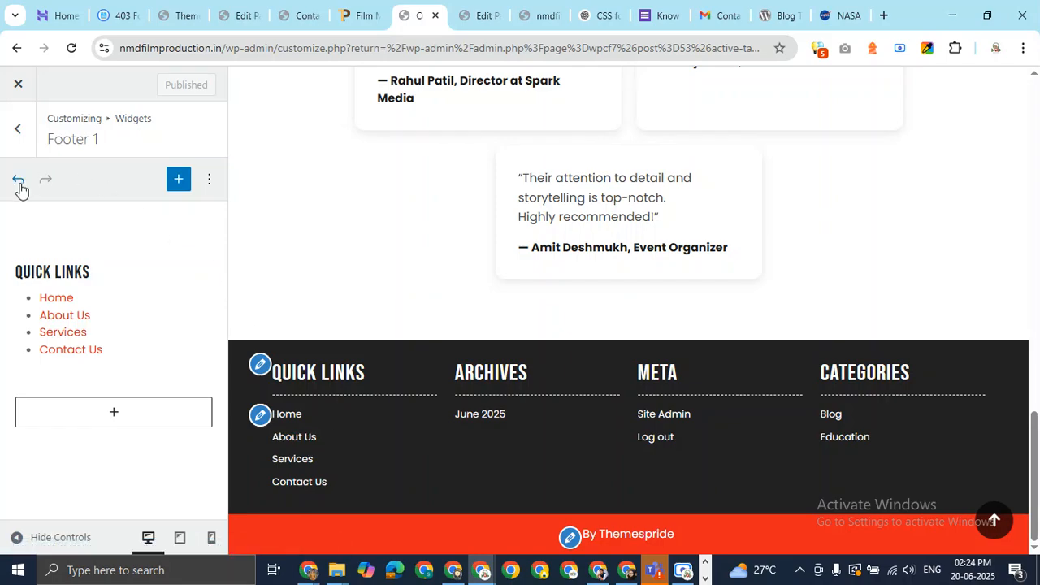
click(18, 128)
Insert a Navigation Menu widget in Footer 2 titled Quick Links, using Primary Menu
click(171, 362)
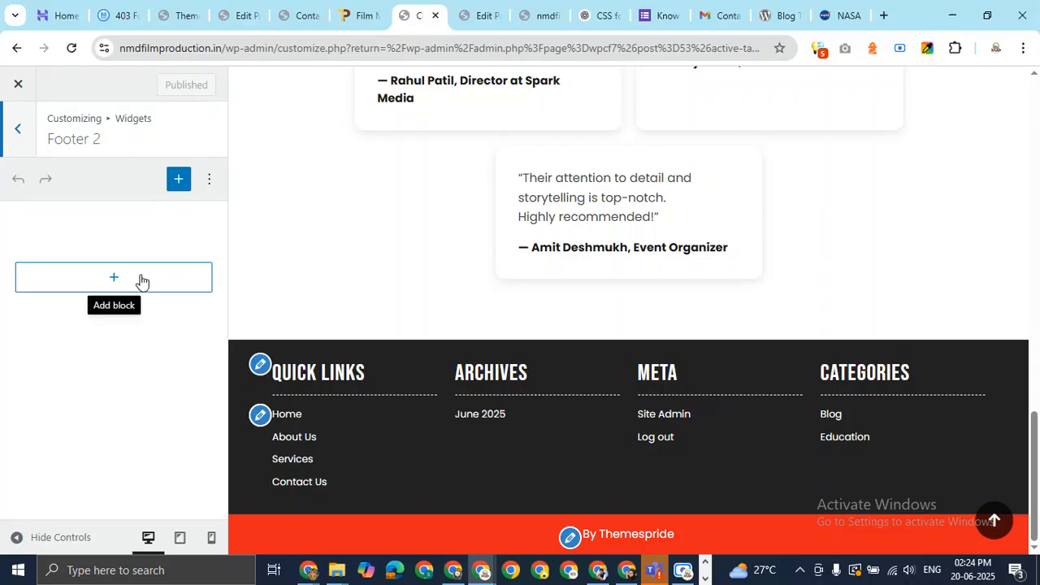
click(114, 280)
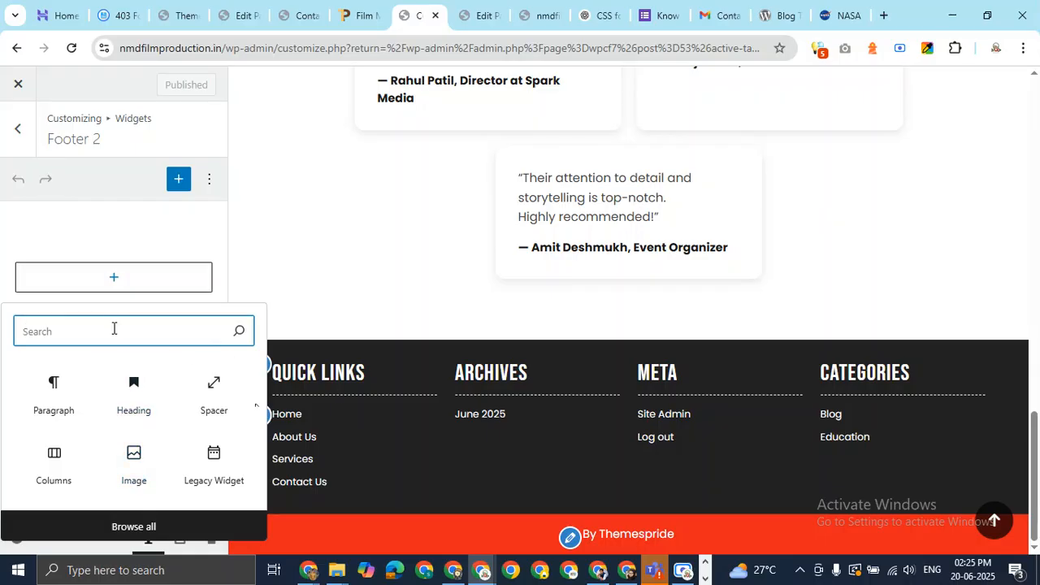
text(me nu)
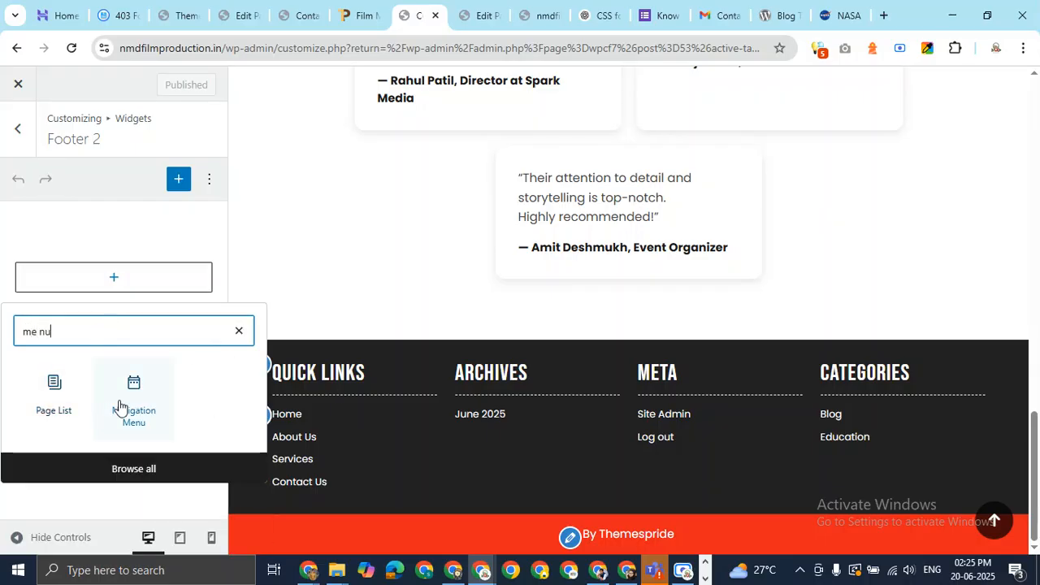
click(123, 406)
click(116, 339)
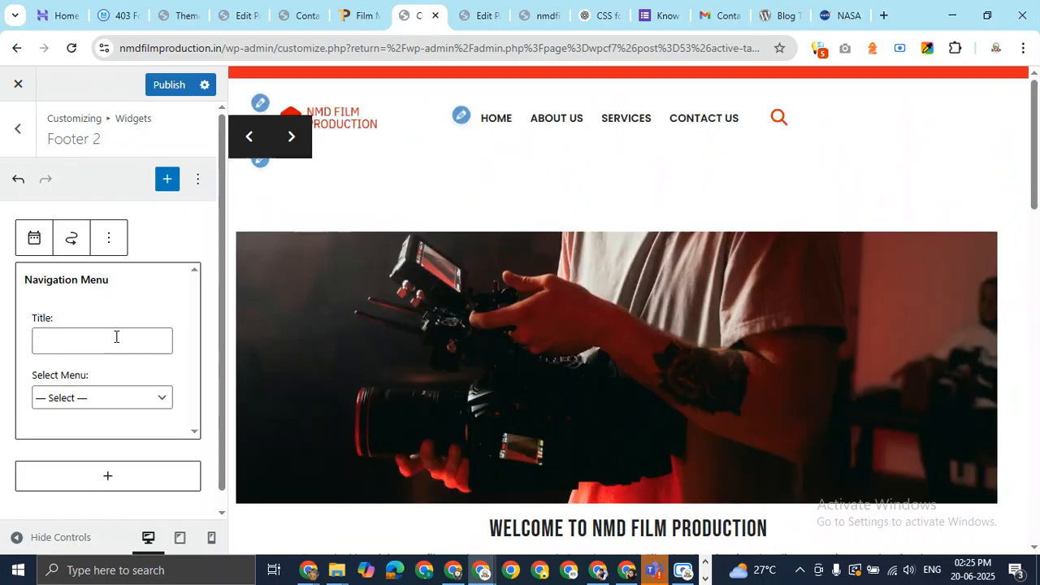
text(Quick Links)
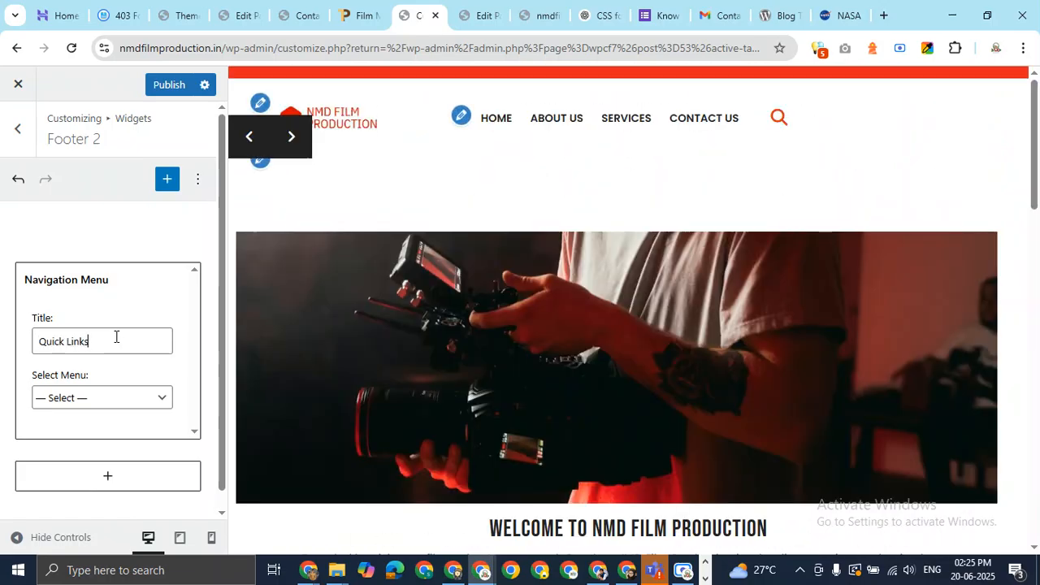
click(121, 403)
click(93, 437)
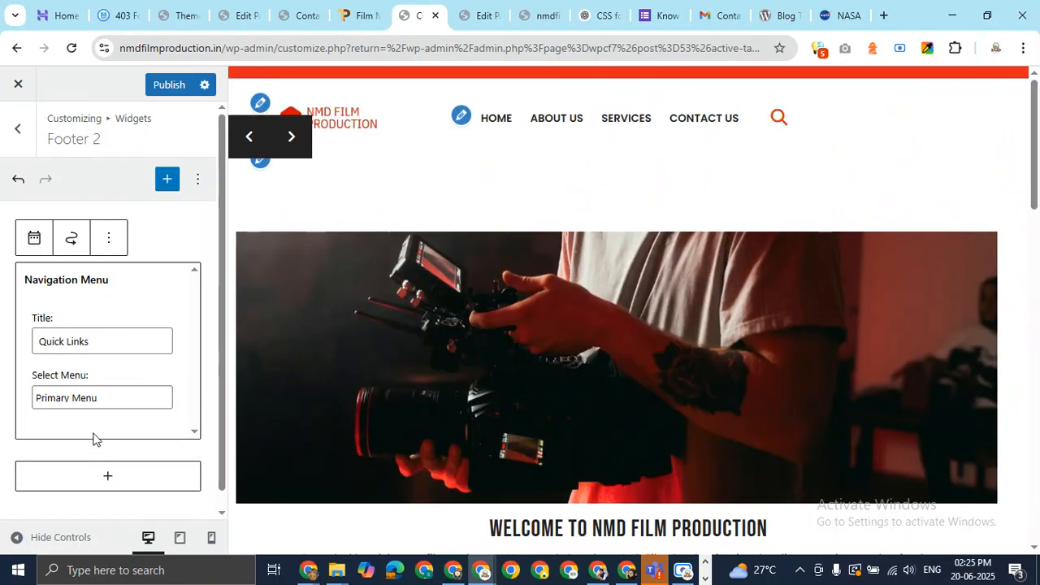
Delete the Quick Links navigation menu widget from Footer 1
click(17, 130)
click(135, 324)
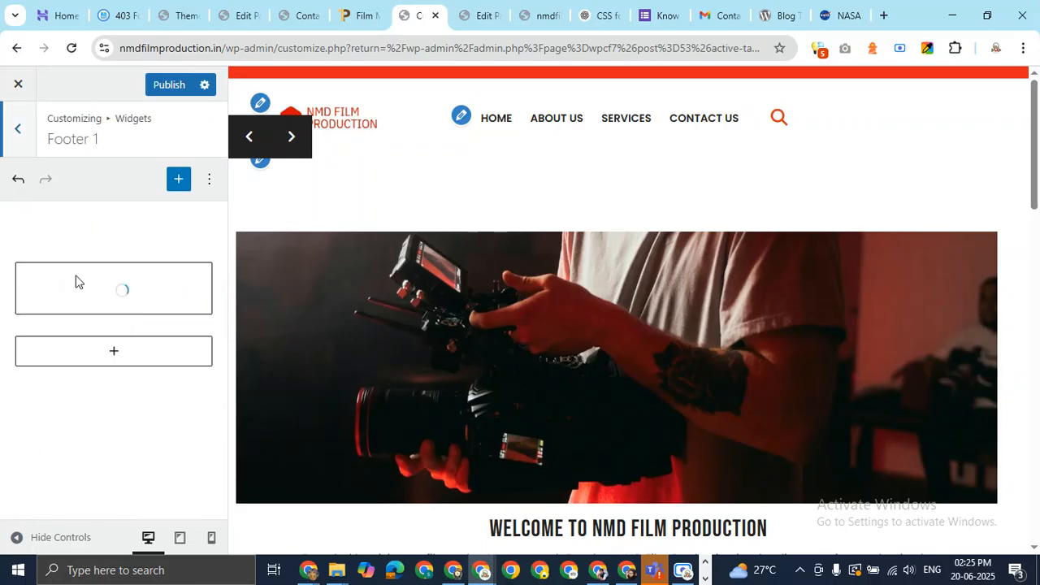
click(121, 323)
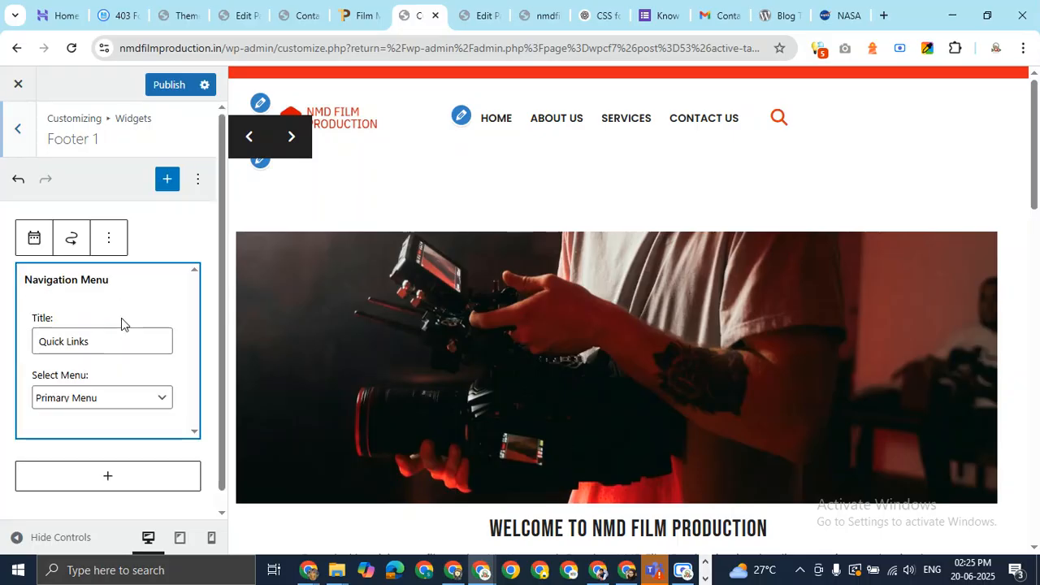
click(109, 237)
scroll(139, 503, down, 1)
scroll(139, 503, down, 1)
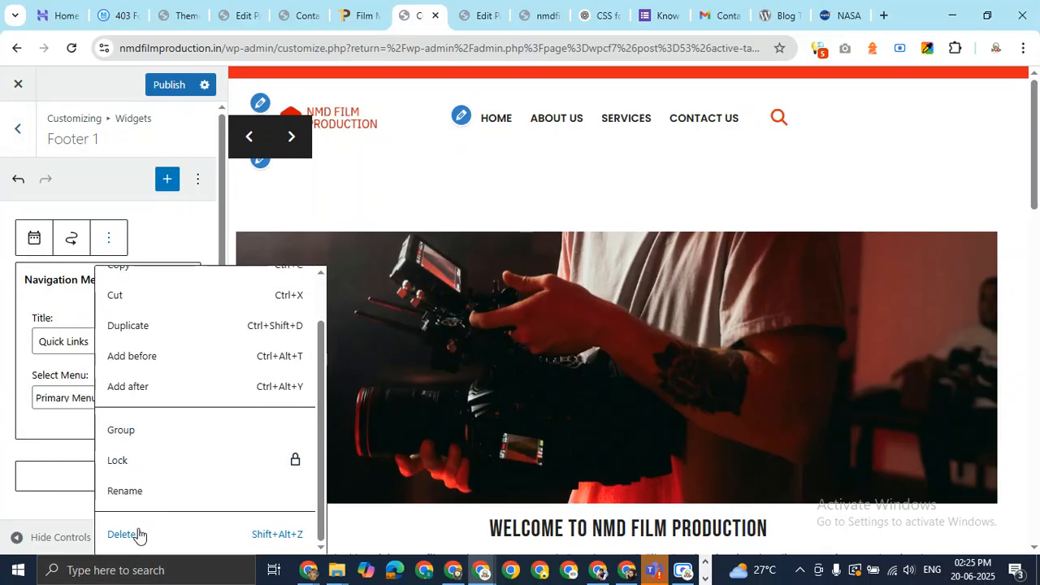
click(139, 534)
Insert an Image block with the NMD Film Production logo from the Media Library and publish
click(118, 280)
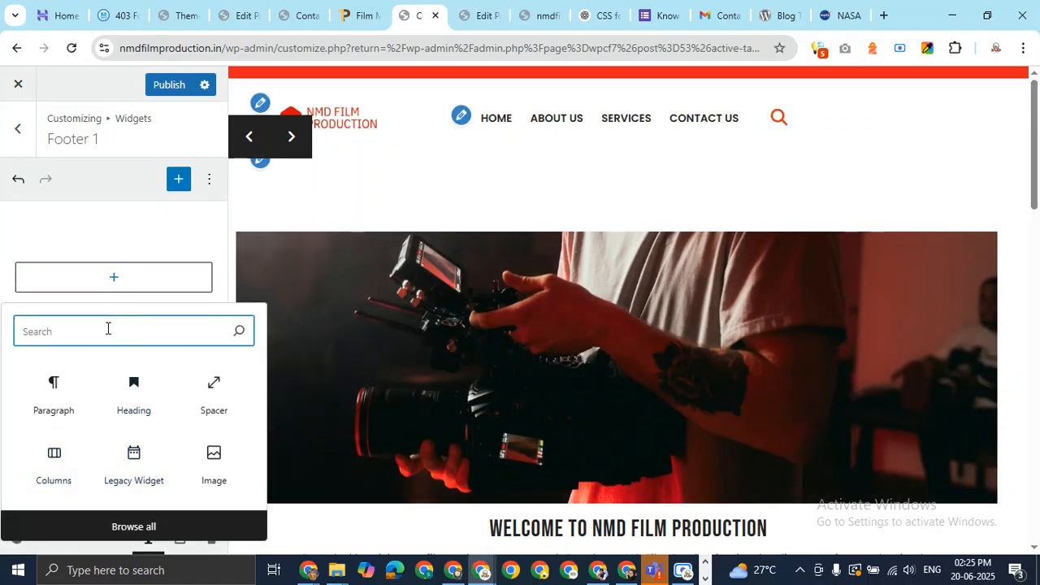
text(im)
click(52, 395)
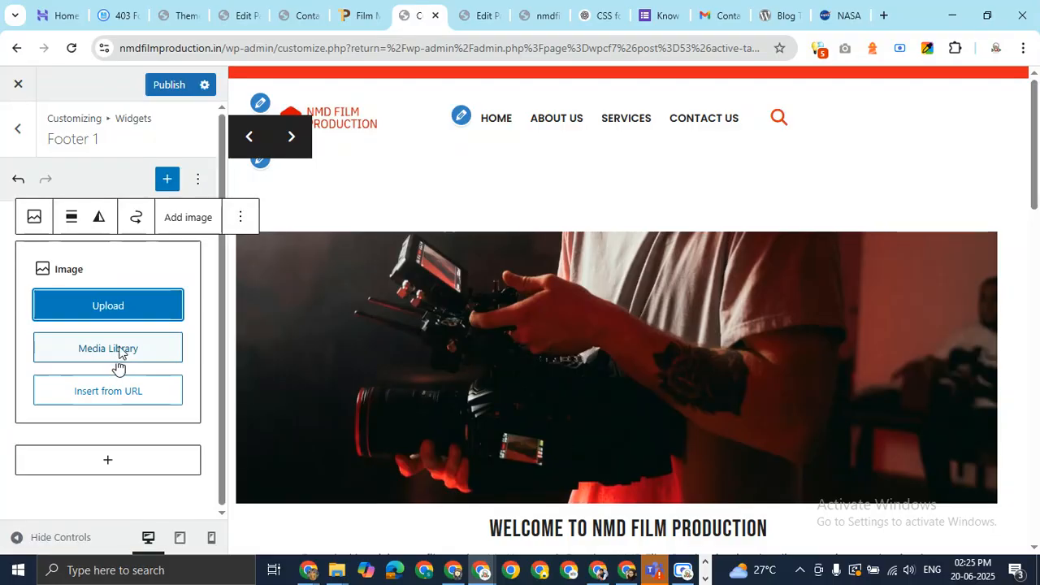
click(122, 350)
click(81, 262)
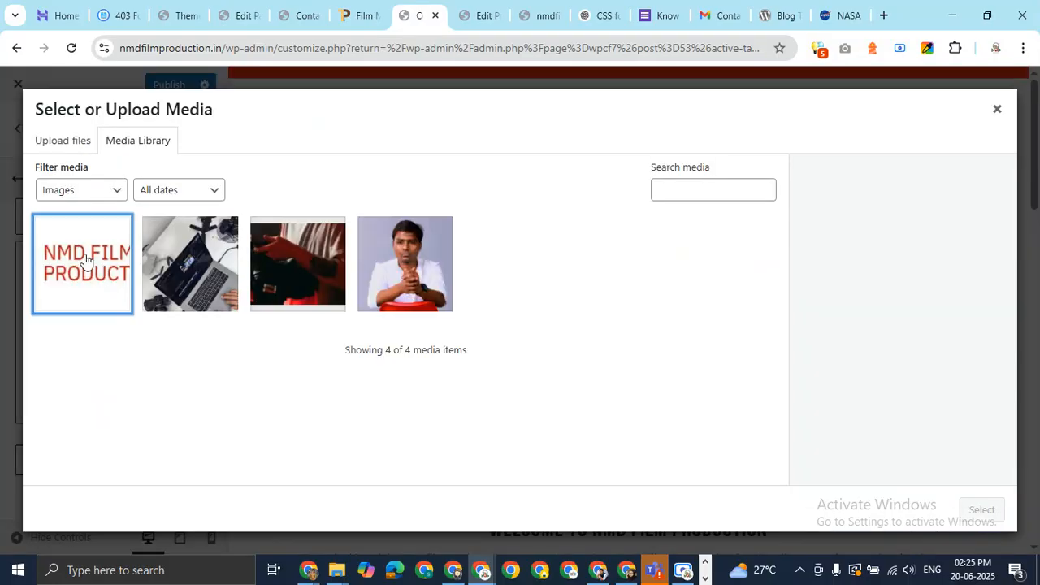
click(980, 510)
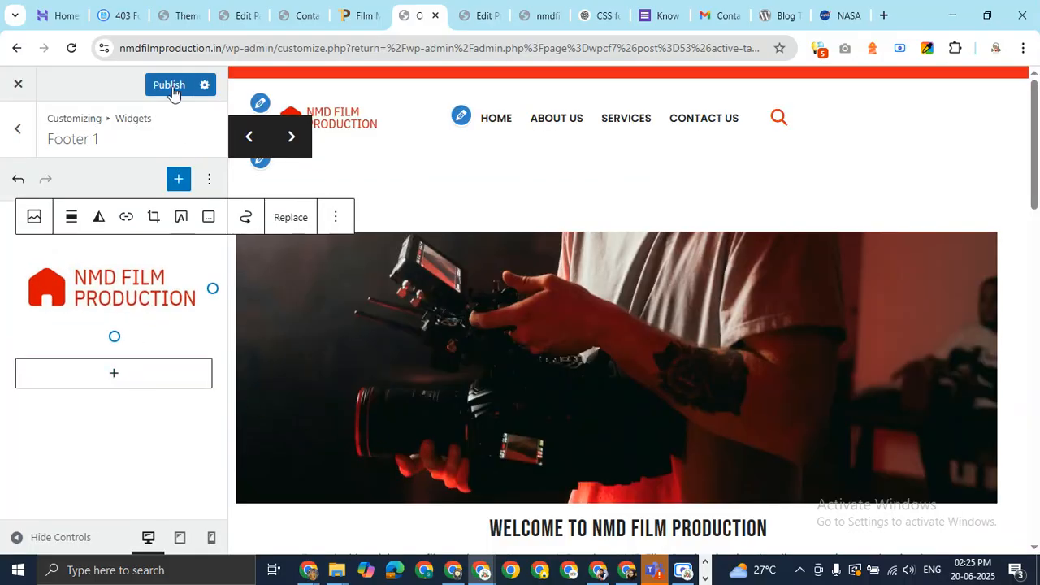
click(18, 180)
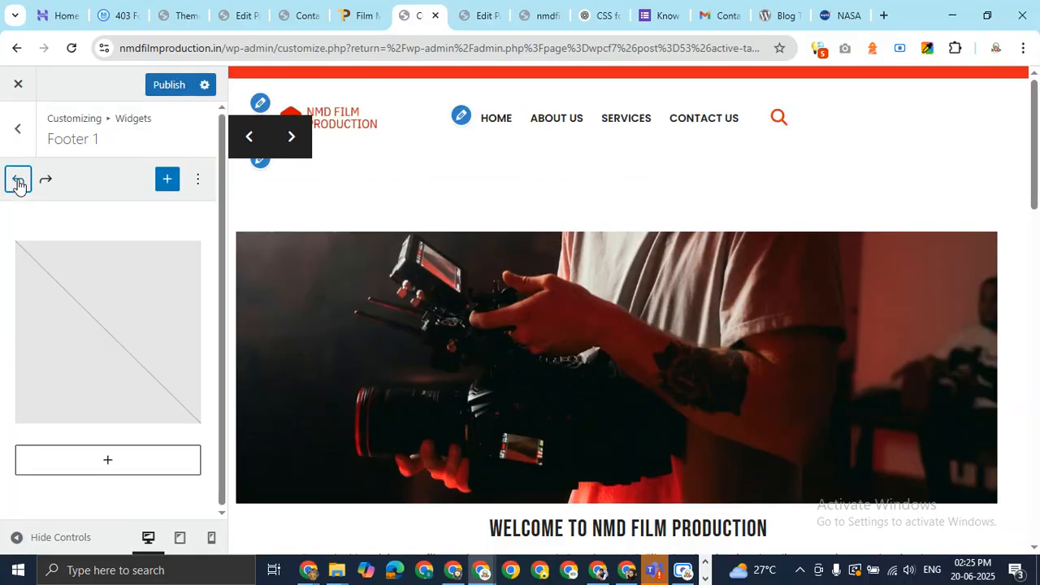
click(46, 181)
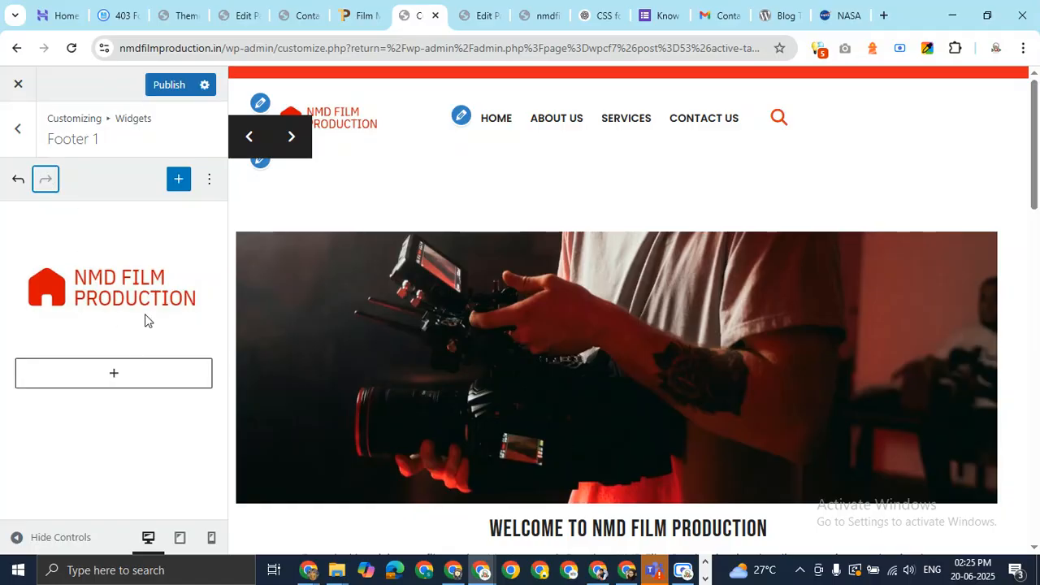
click(170, 89)
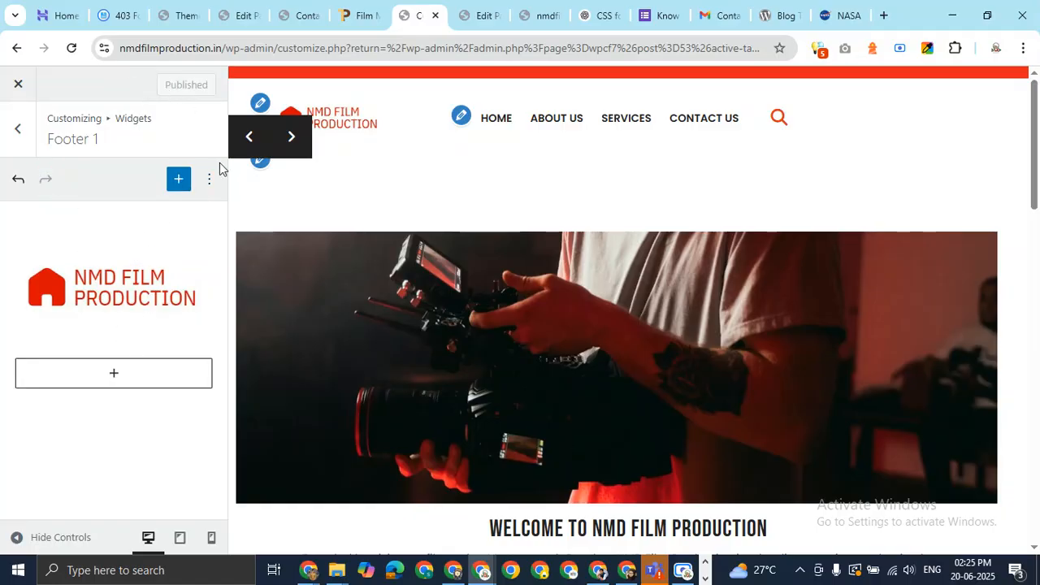
Inspect the footer's META and CATEGORIES headings, undo and redo the Footer 1 logo, then return to widget areas
drag(1028, 195, 1032, 520)
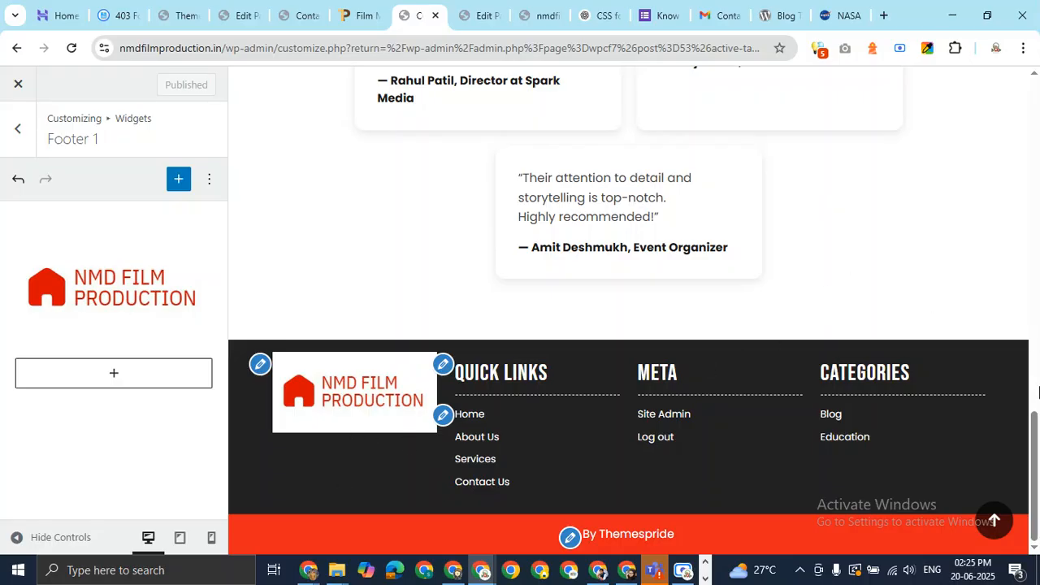
scroll(1038, 393, up, 1)
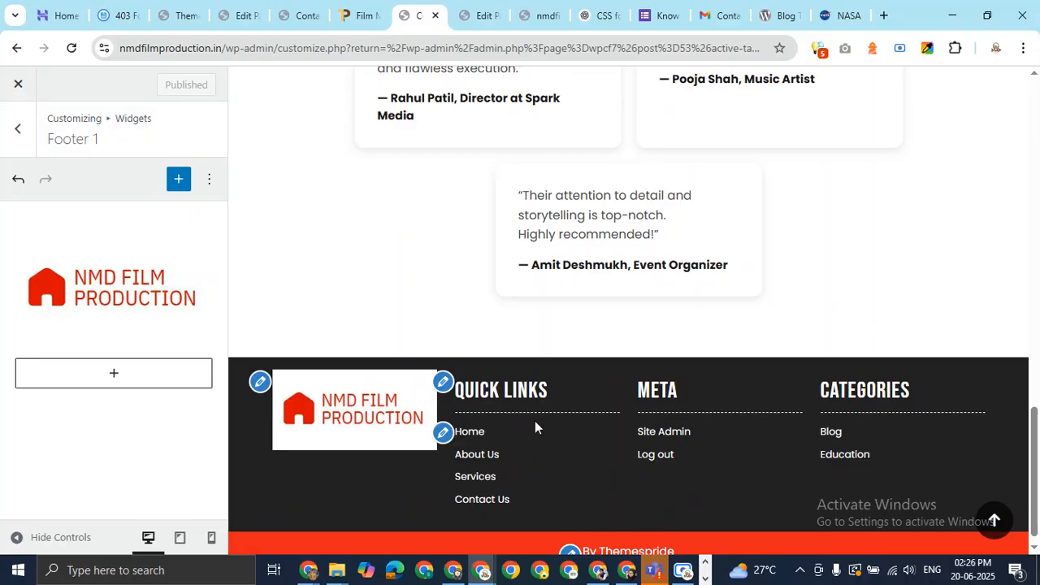
drag(642, 393, 685, 394)
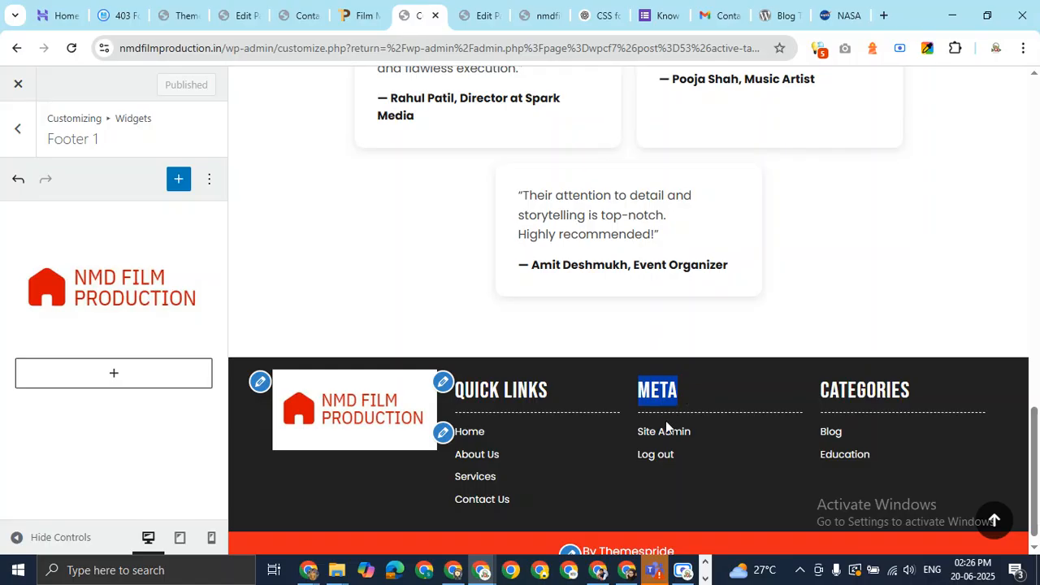
drag(821, 396, 916, 412)
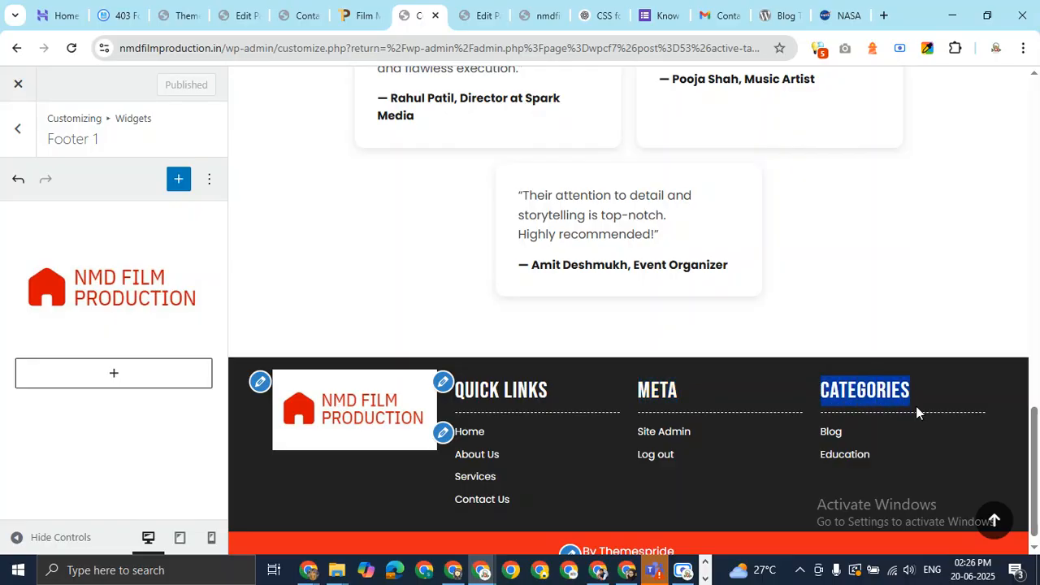
click(18, 179)
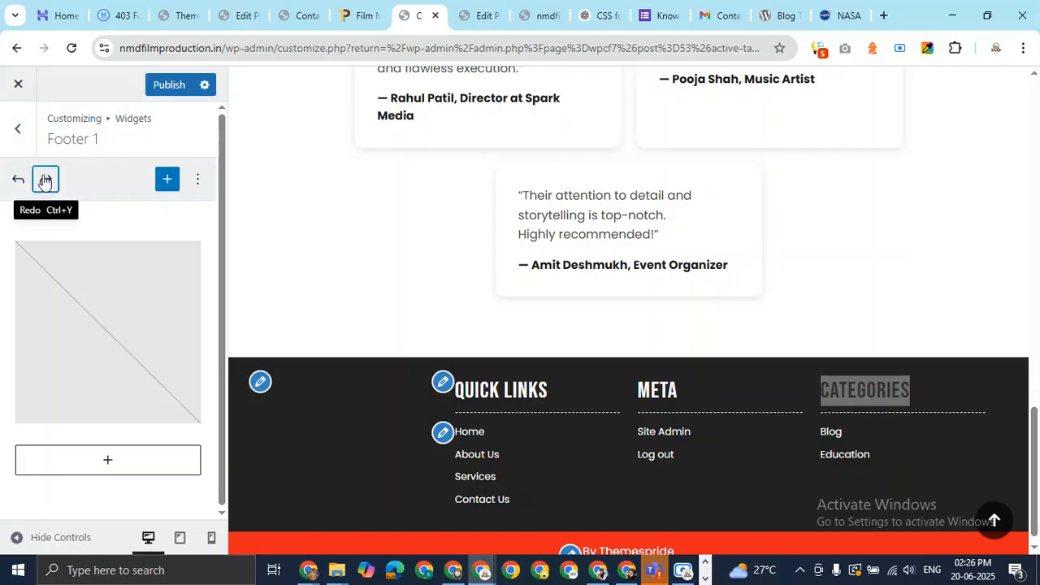
click(45, 178)
click(18, 129)
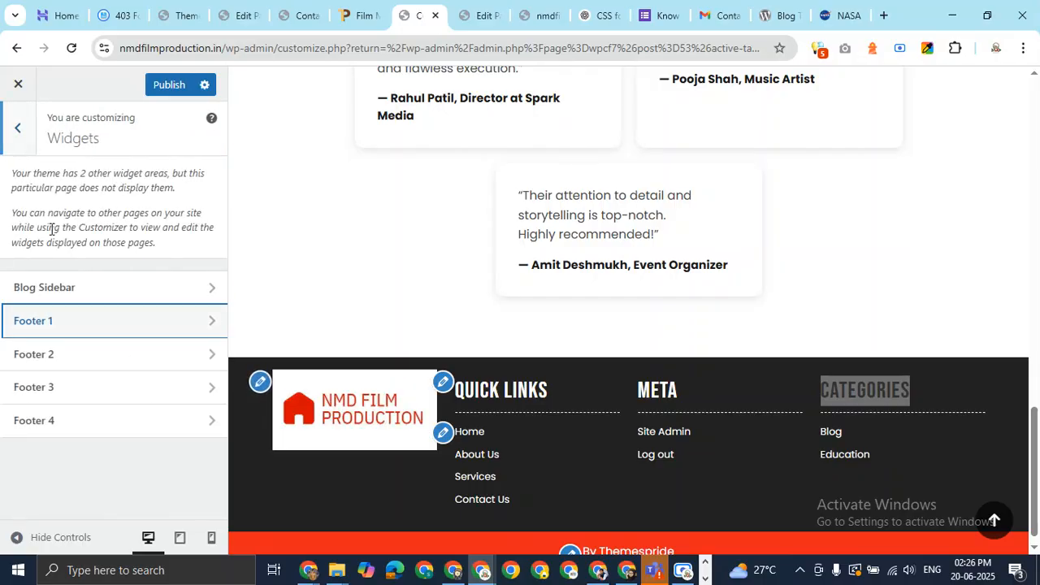
Add a Calendar block to Footer 3 and publish it, showing June 2025 in the footer
click(118, 388)
click(114, 282)
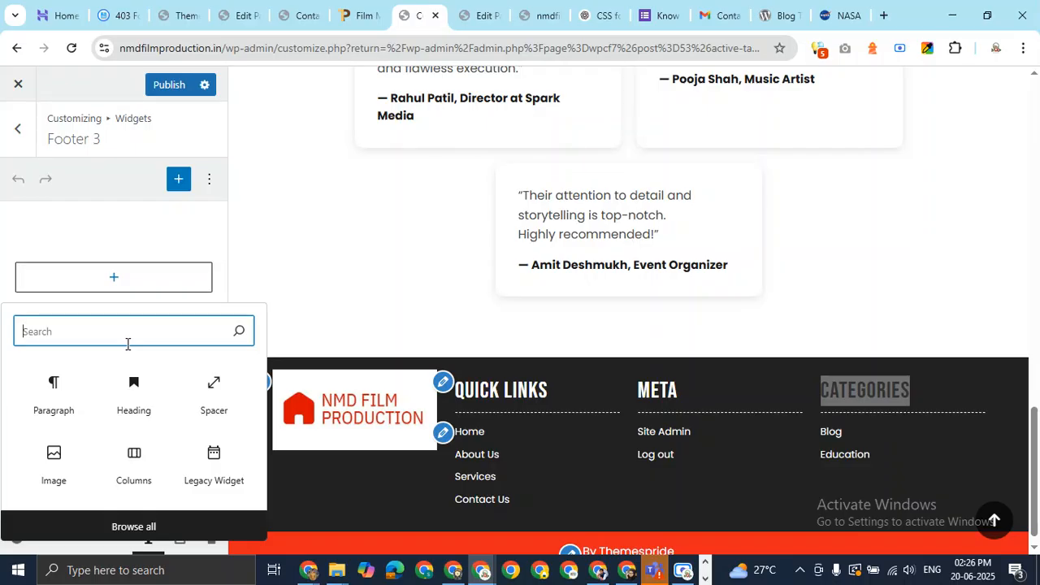
text(c)
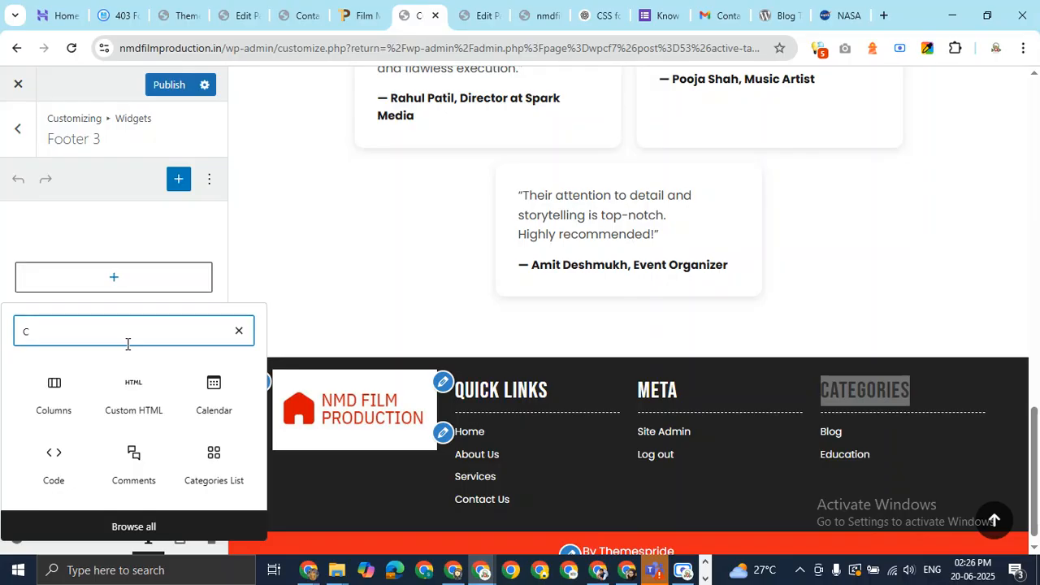
click(215, 395)
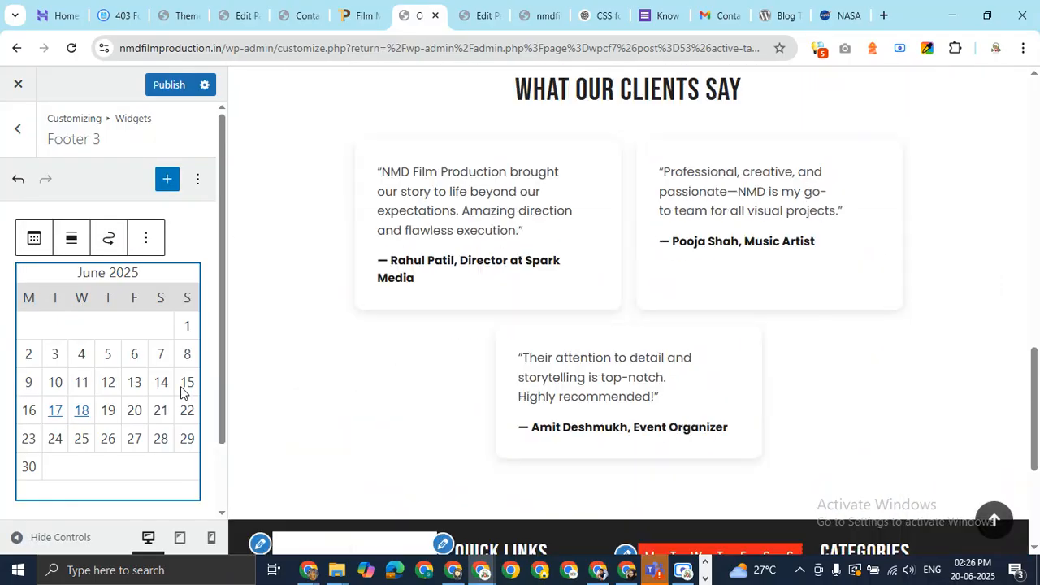
scroll(748, 430, down, 2)
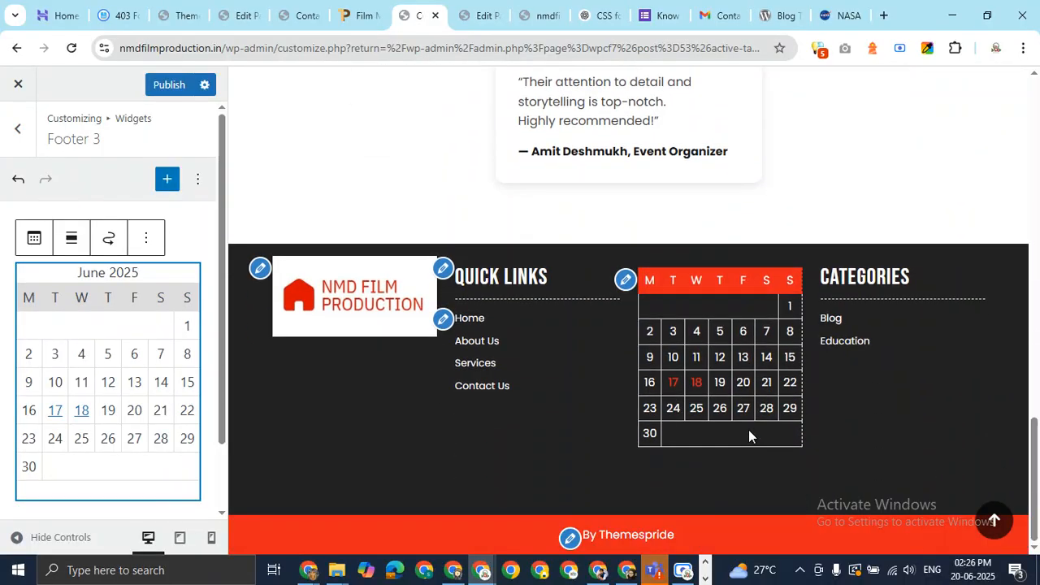
click(170, 84)
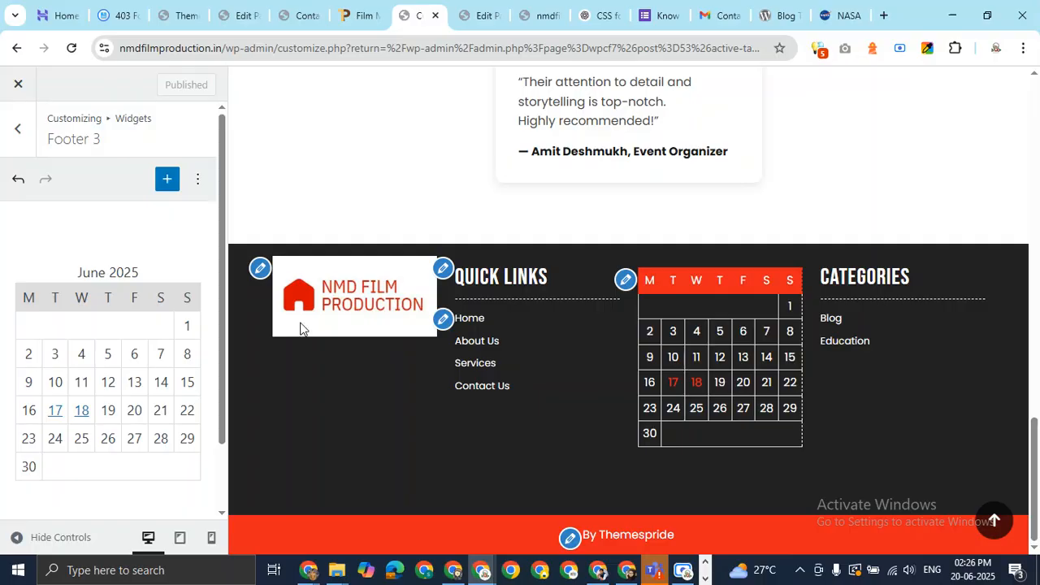
drag(1037, 441, 1038, 470)
Add a Social Icons block to the Footer 4 widget area
click(18, 128)
click(193, 421)
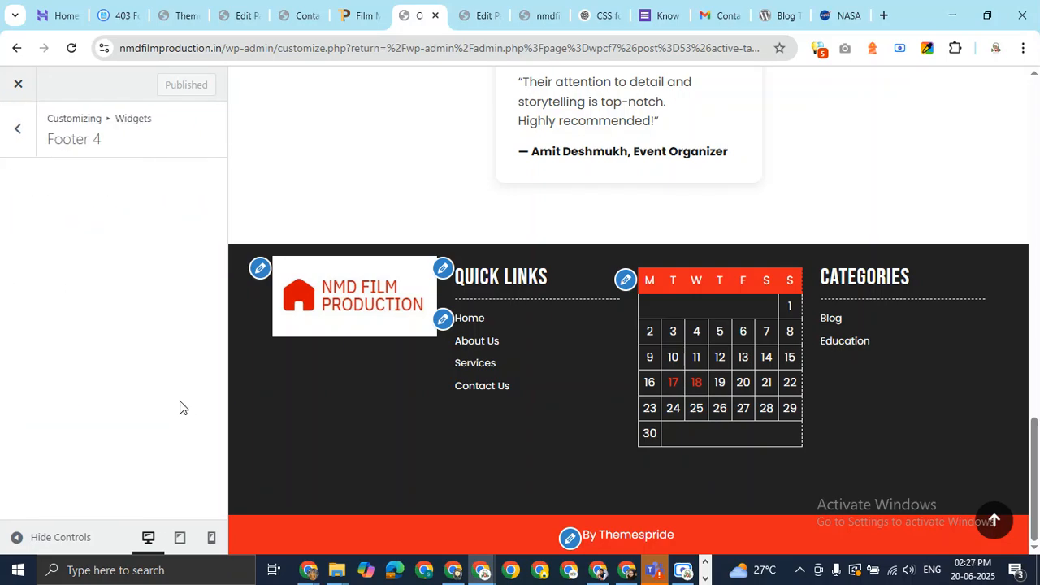
click(139, 284)
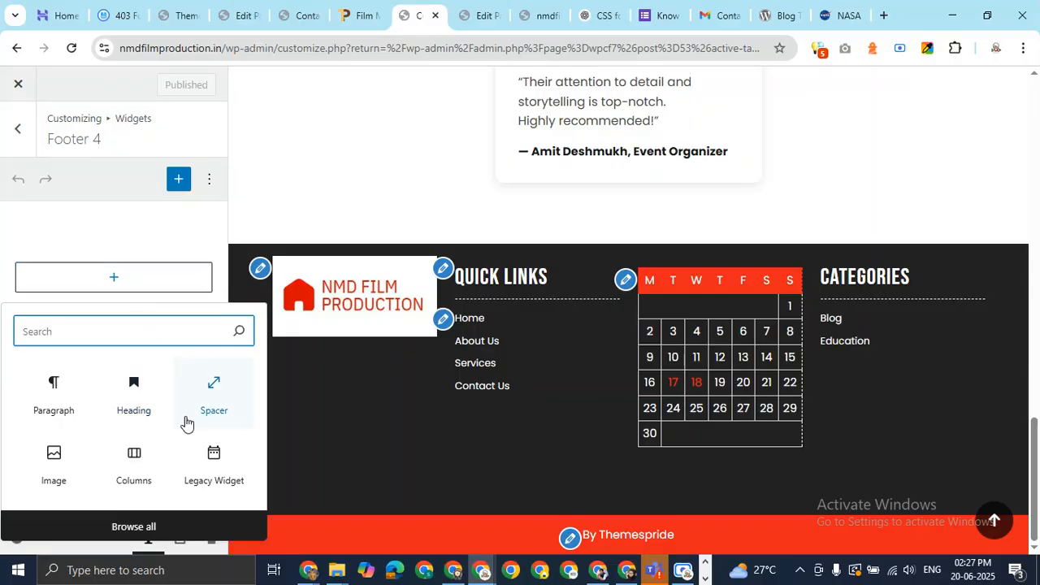
click(153, 527)
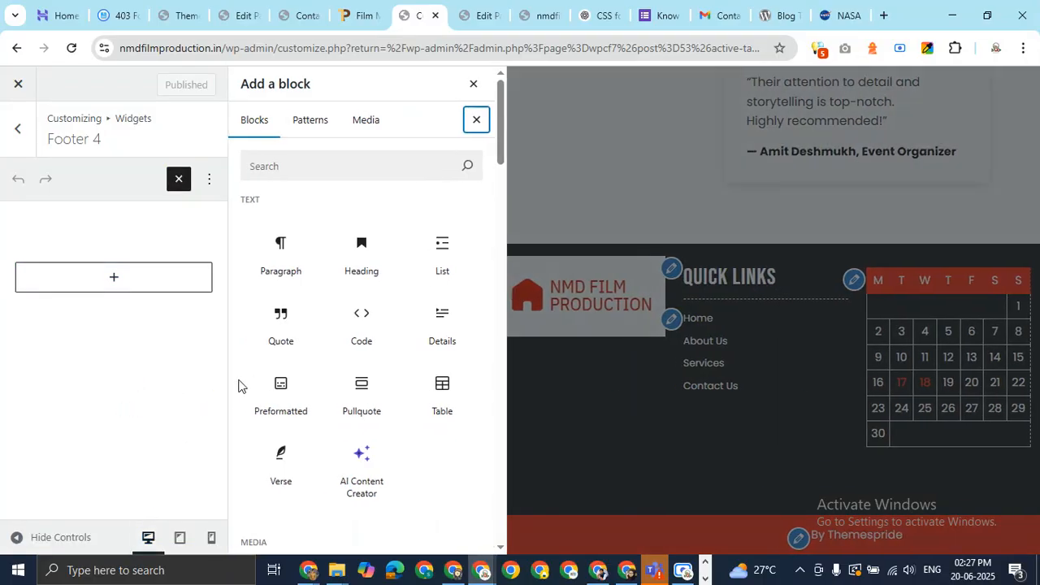
scroll(376, 297, down, 4)
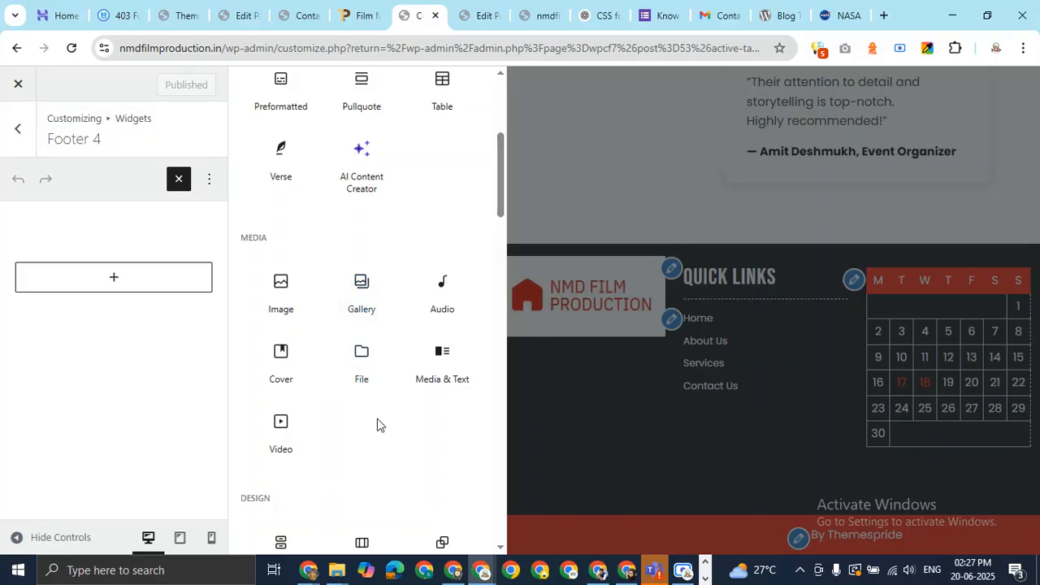
scroll(377, 419, down, 4)
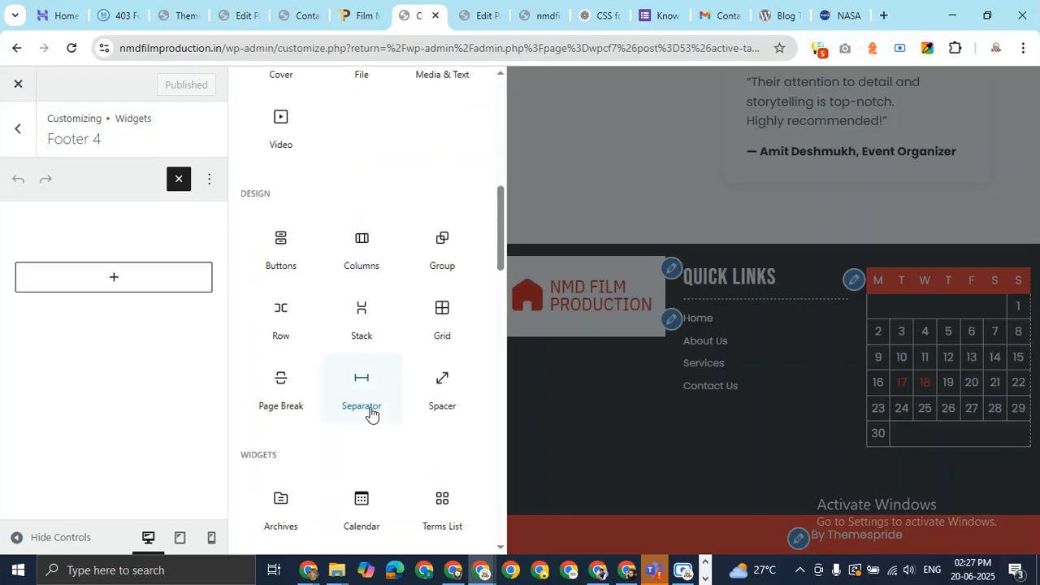
scroll(371, 413, down, 4)
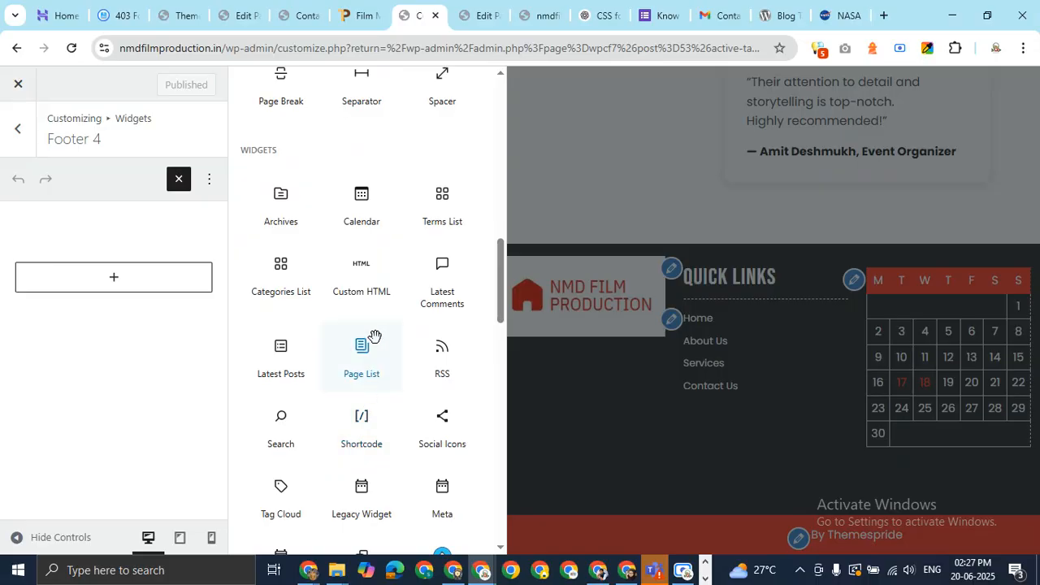
click(442, 435)
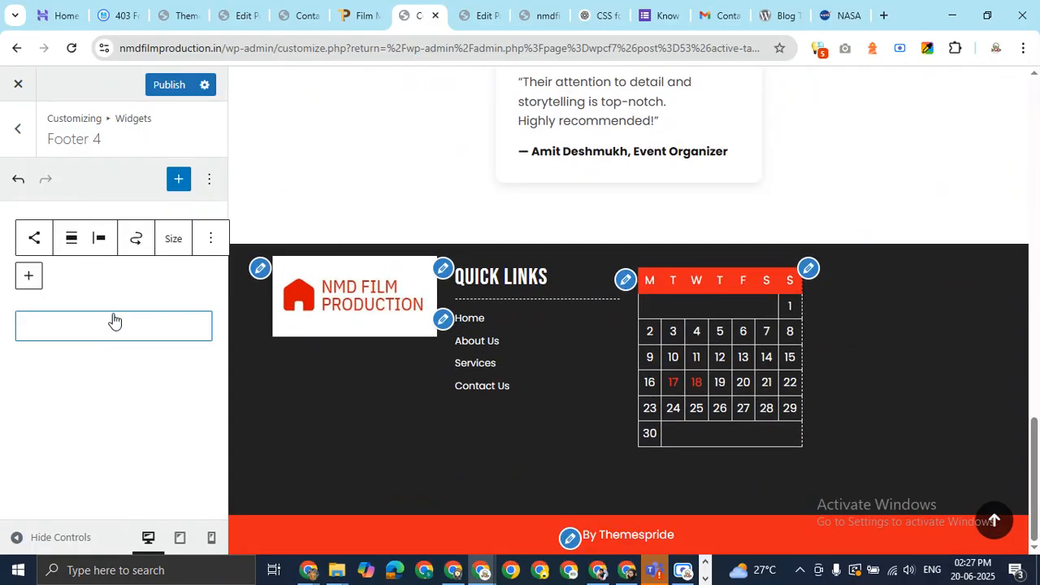
Add Behance, Bluesky and Instagram icons to the social links
click(116, 326)
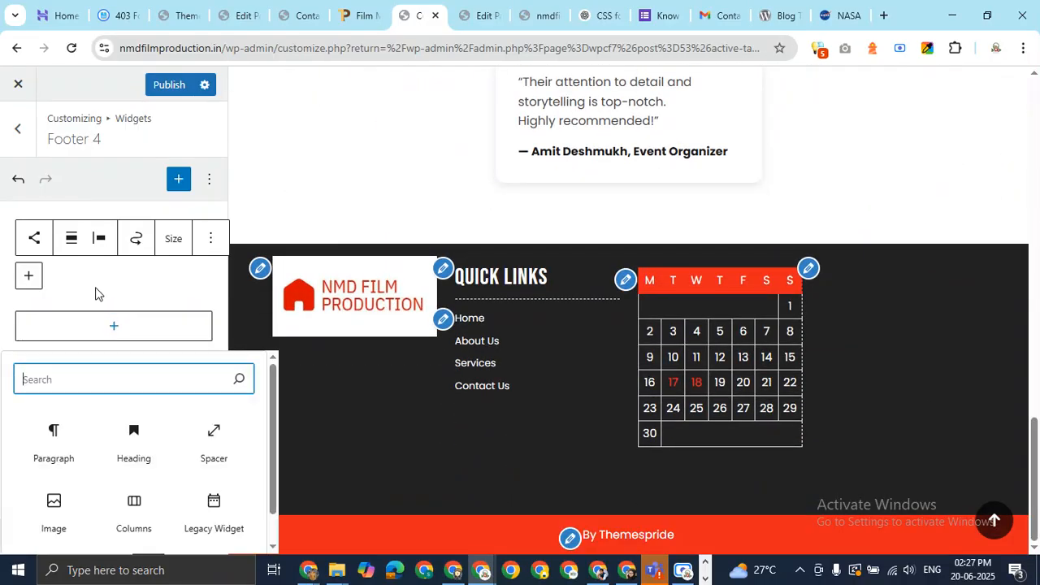
click(28, 275)
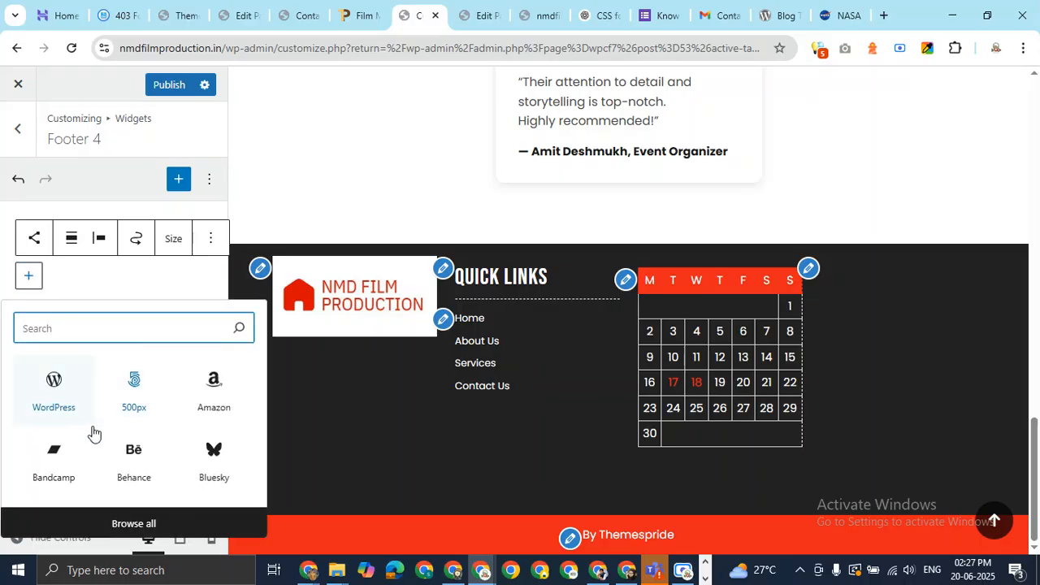
click(138, 463)
click(27, 306)
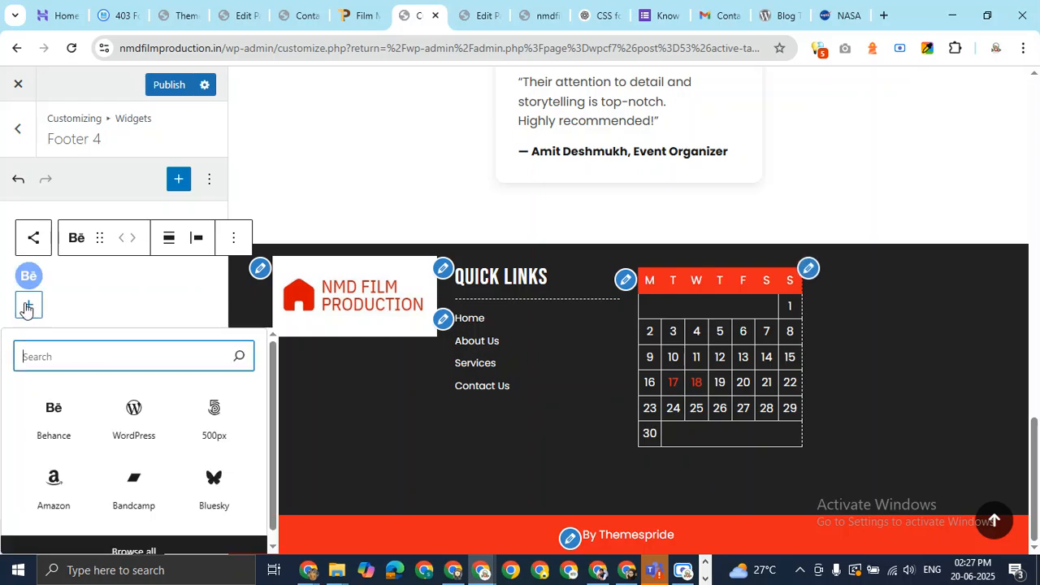
click(221, 489)
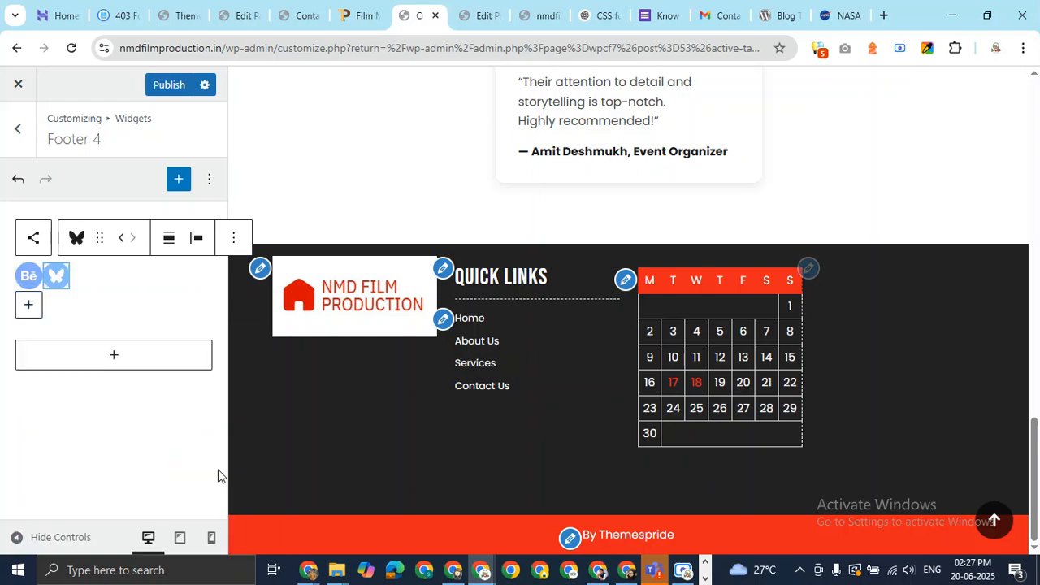
click(28, 304)
scroll(138, 439, down, 1)
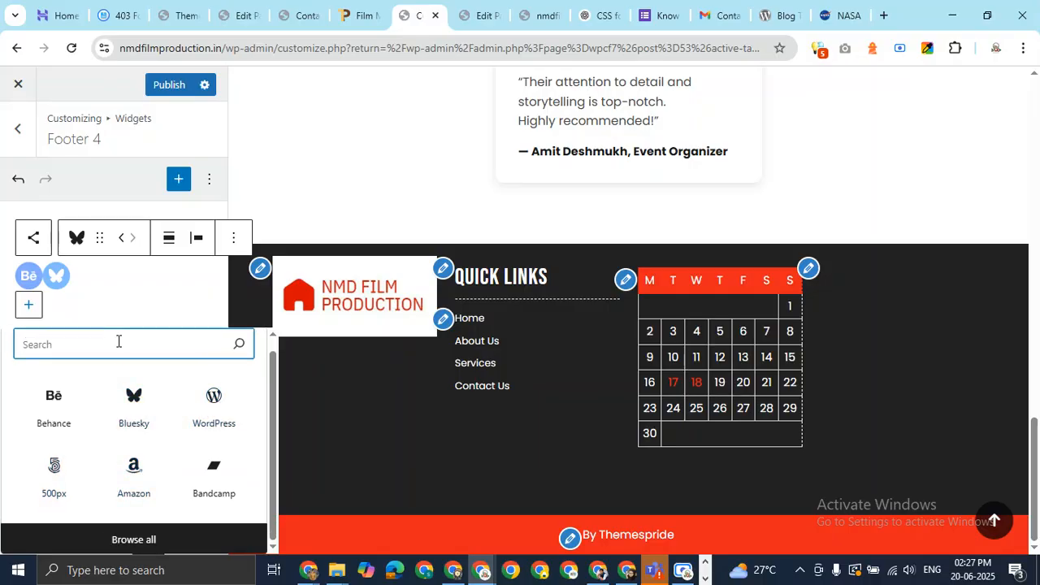
click(140, 538)
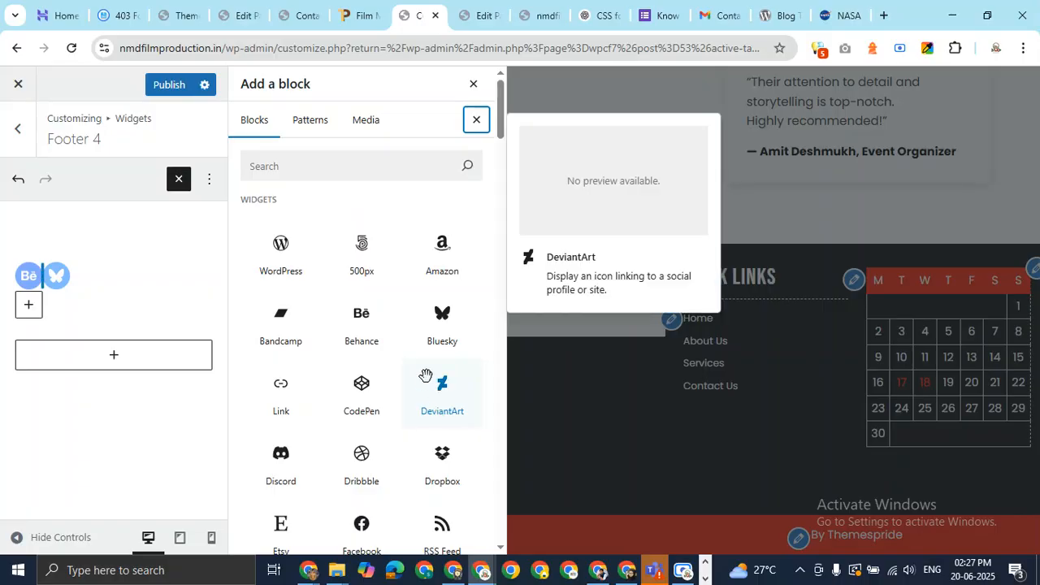
scroll(426, 375, down, 4)
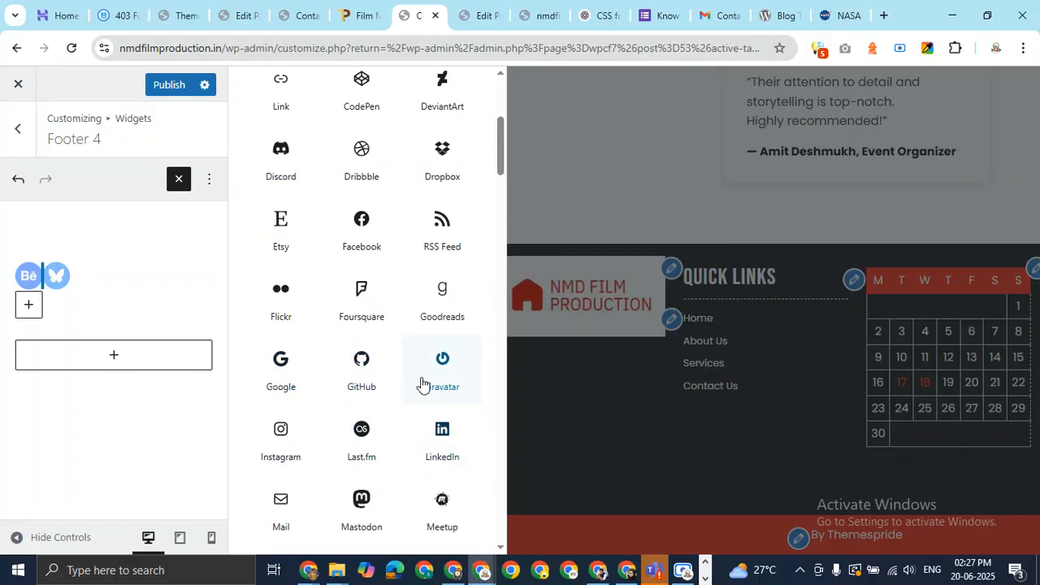
scroll(423, 380, down, 4)
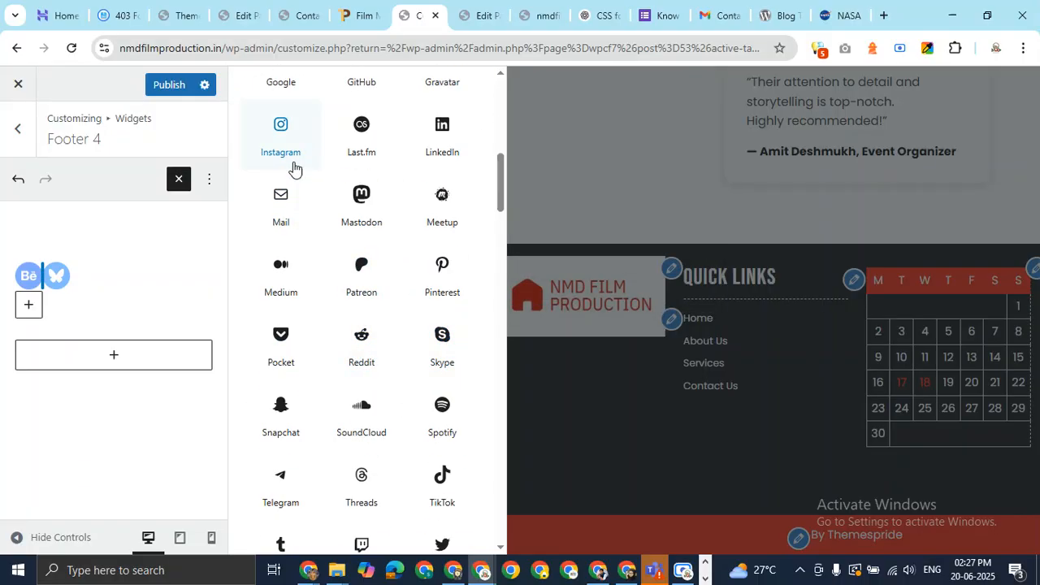
click(291, 162)
Add LinkedIn and YouTube icons, publish the footer, and switch to the live site
click(116, 357)
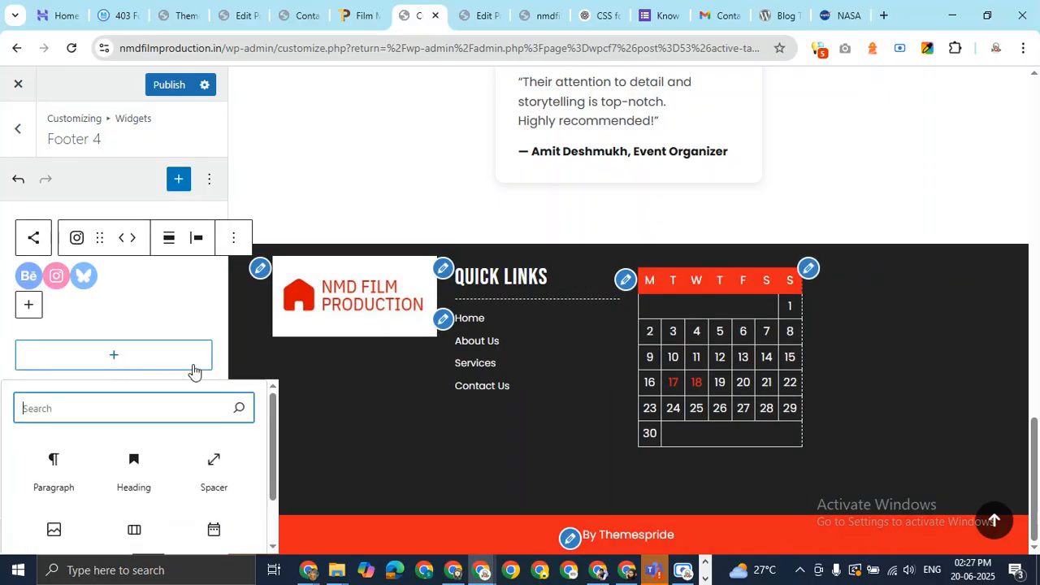
click(31, 305)
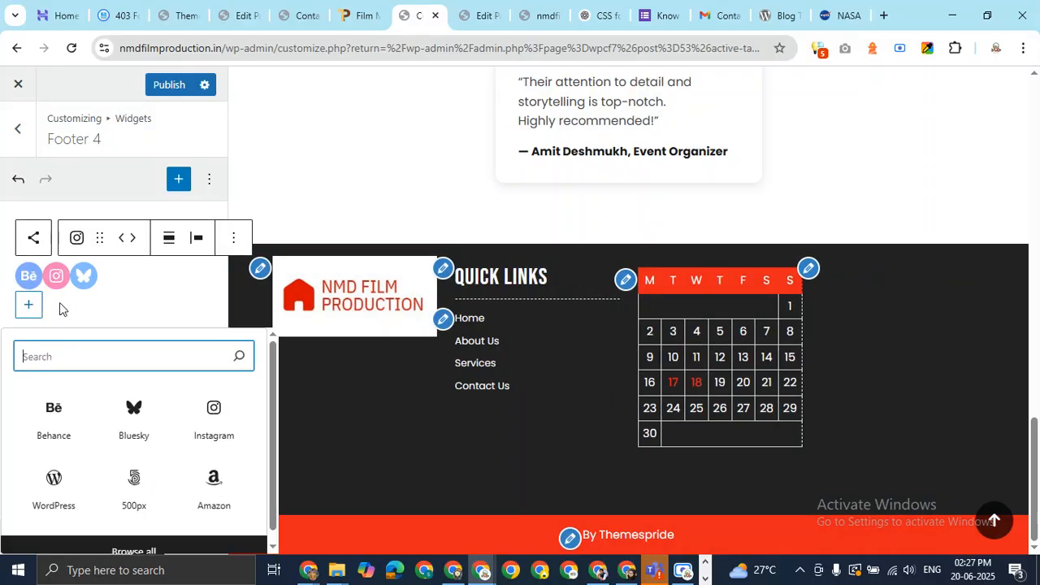
click(167, 551)
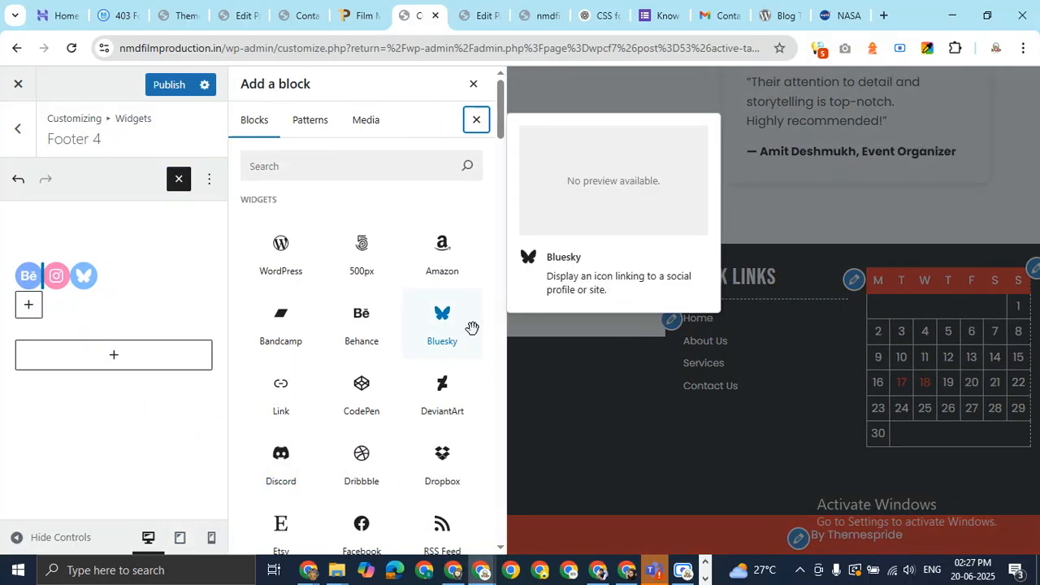
scroll(472, 327, down, 5)
click(441, 130)
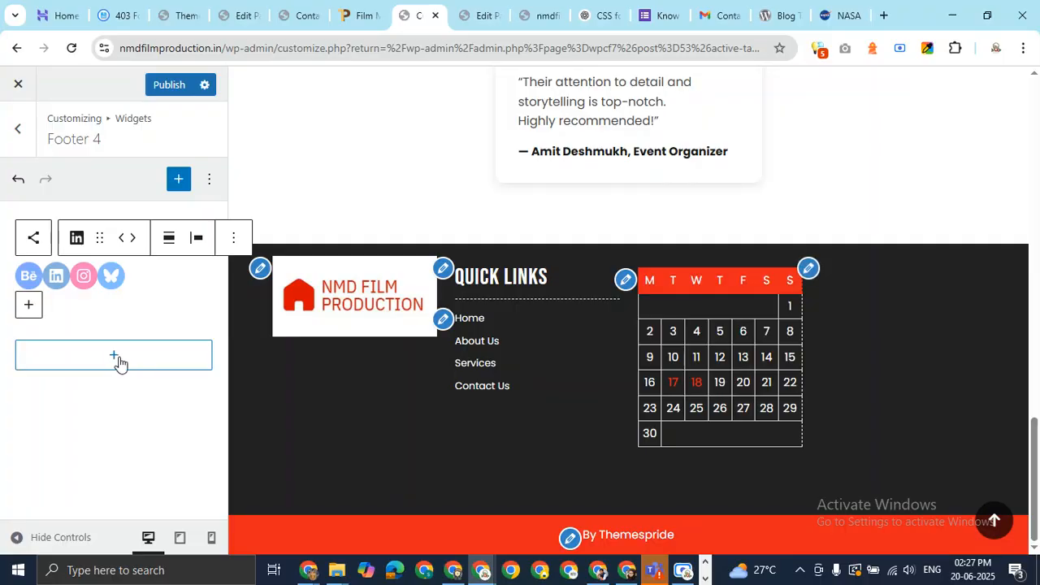
click(31, 305)
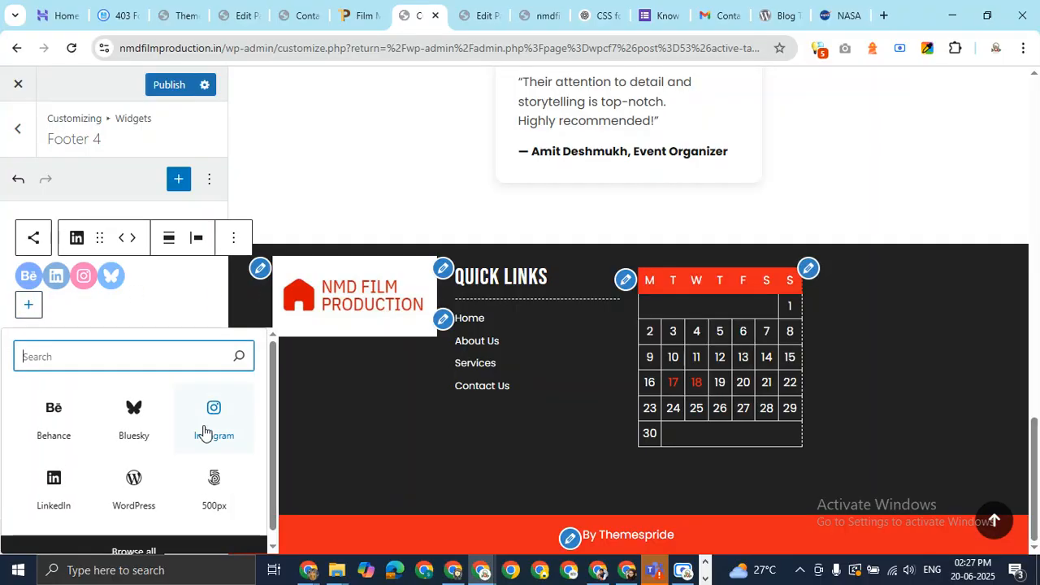
click(162, 550)
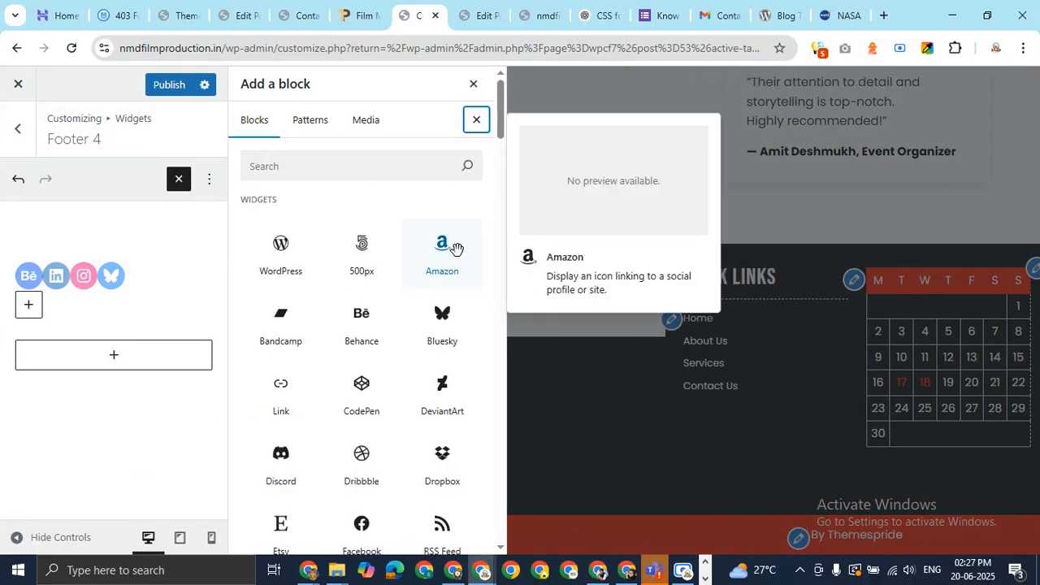
scroll(455, 248, down, 10)
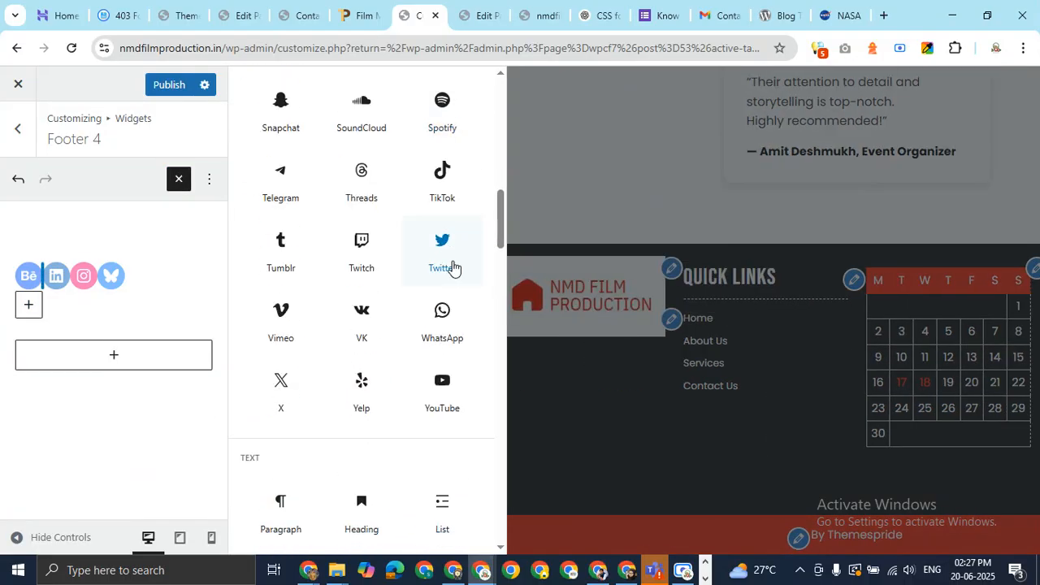
scroll(399, 365, down, 4)
scroll(399, 365, up, 4)
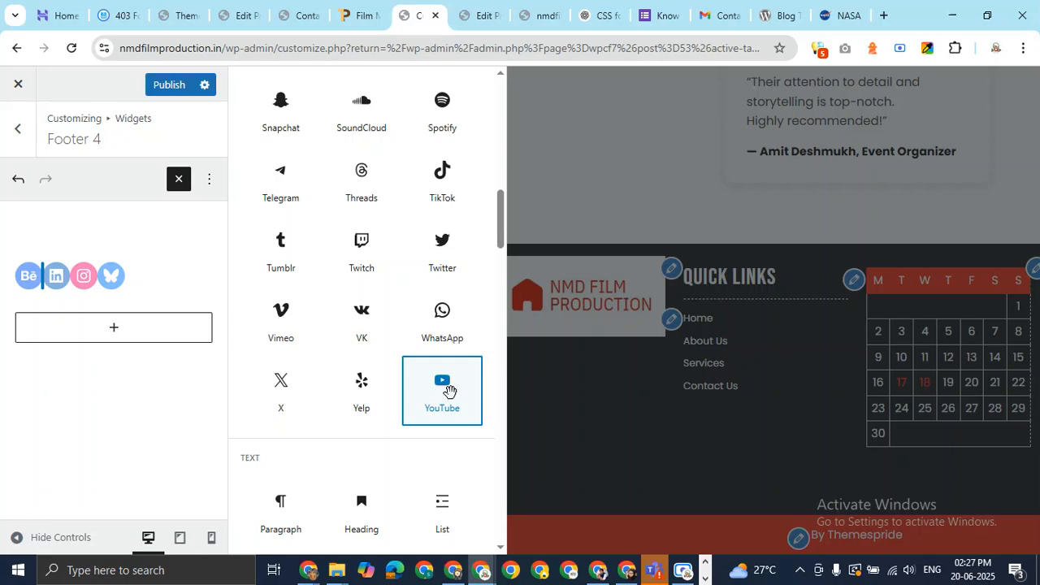
click(449, 391)
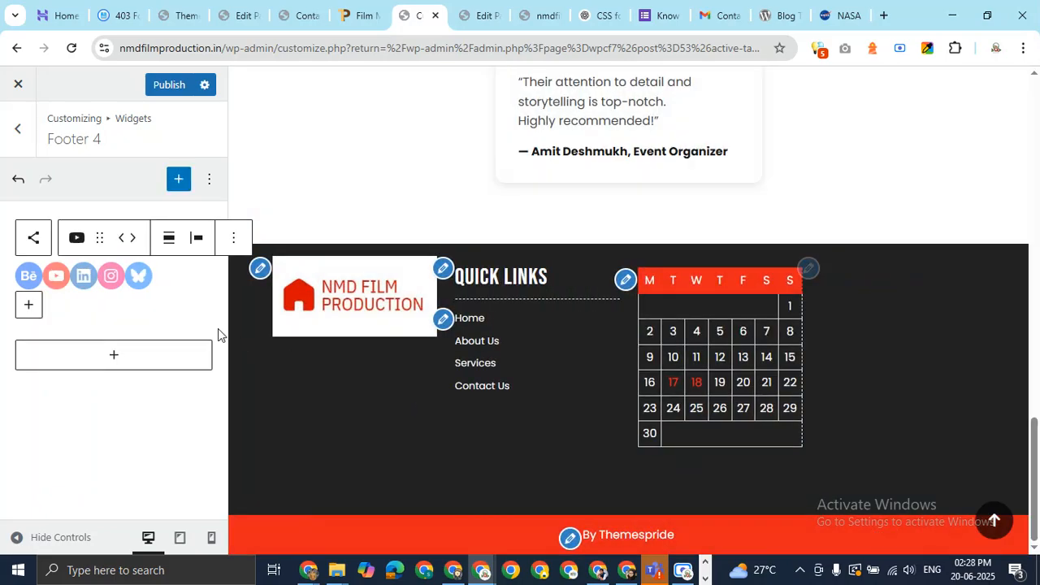
click(168, 94)
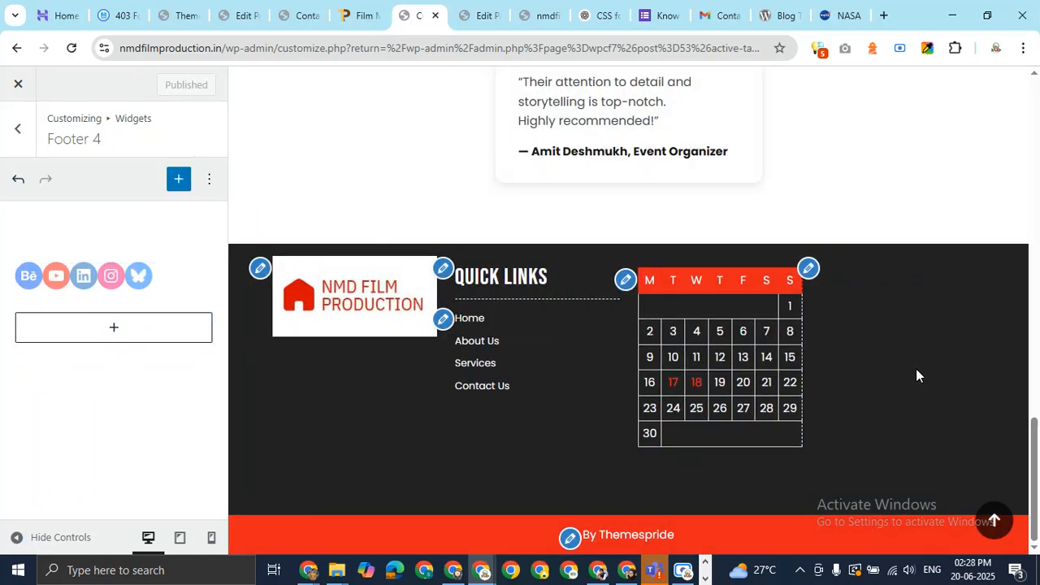
click(541, 15)
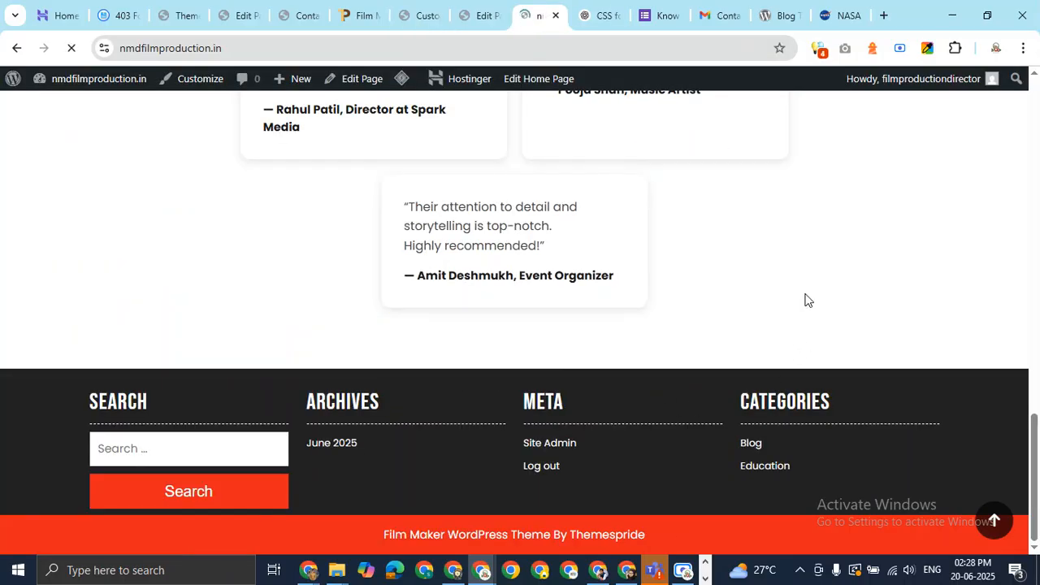
Scroll the live site to check the footer, then return to the Customizer
scroll(701, 350, down, 2)
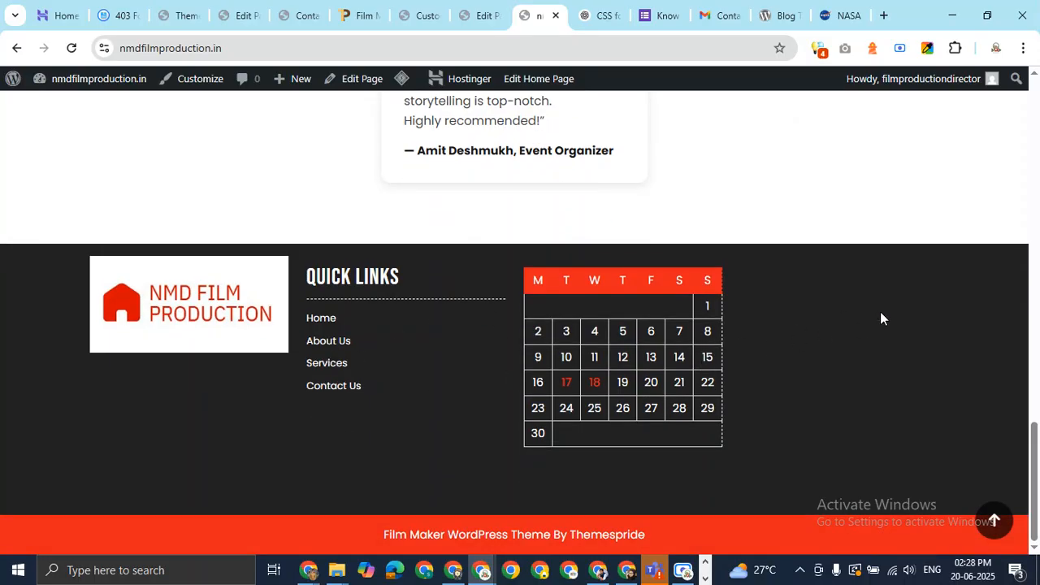
click(421, 15)
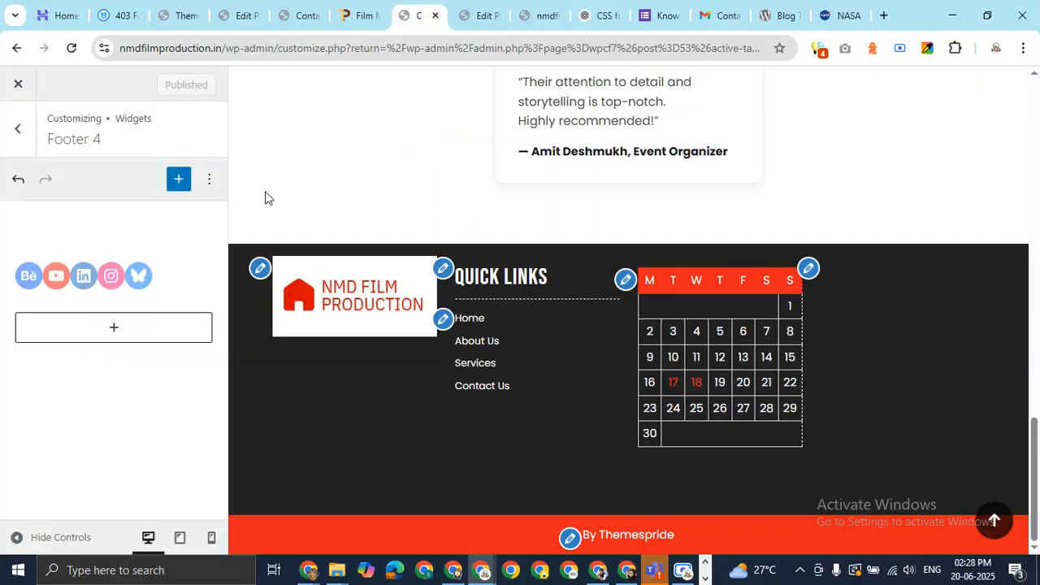
Set the Behance, YouTube and LinkedIn icon links to '#'
click(29, 278)
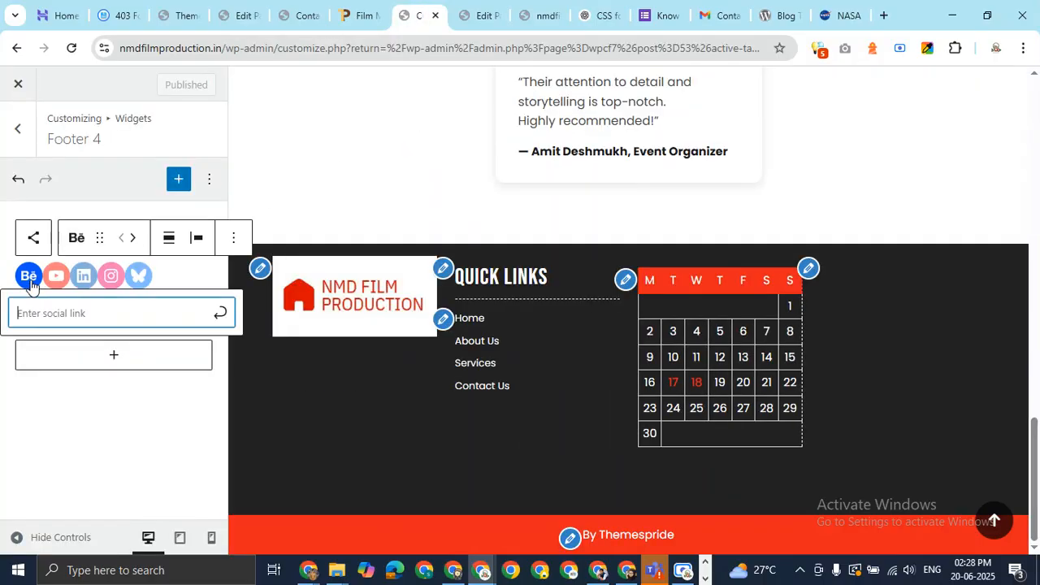
click(97, 316)
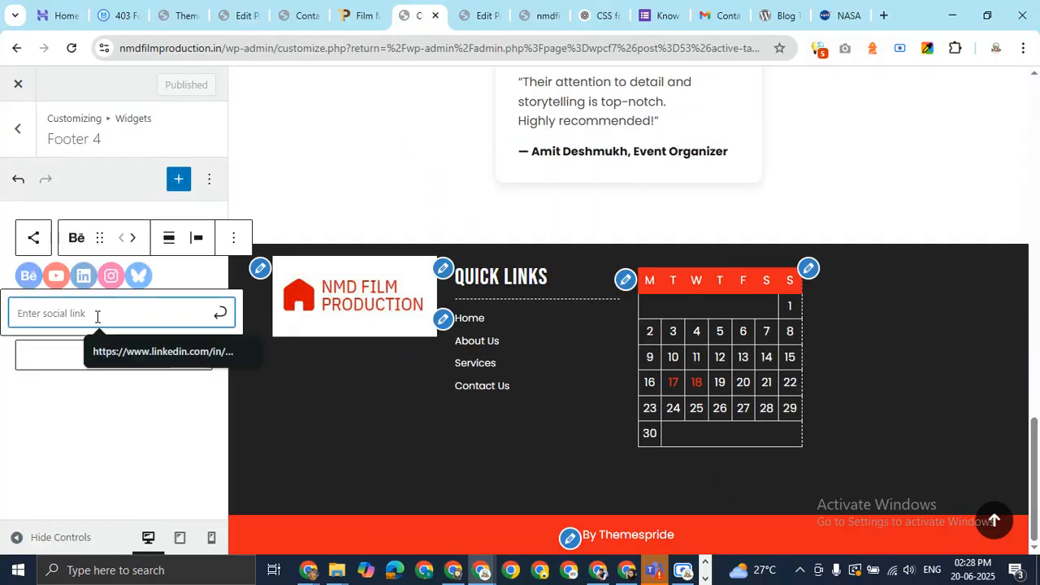
text(#)
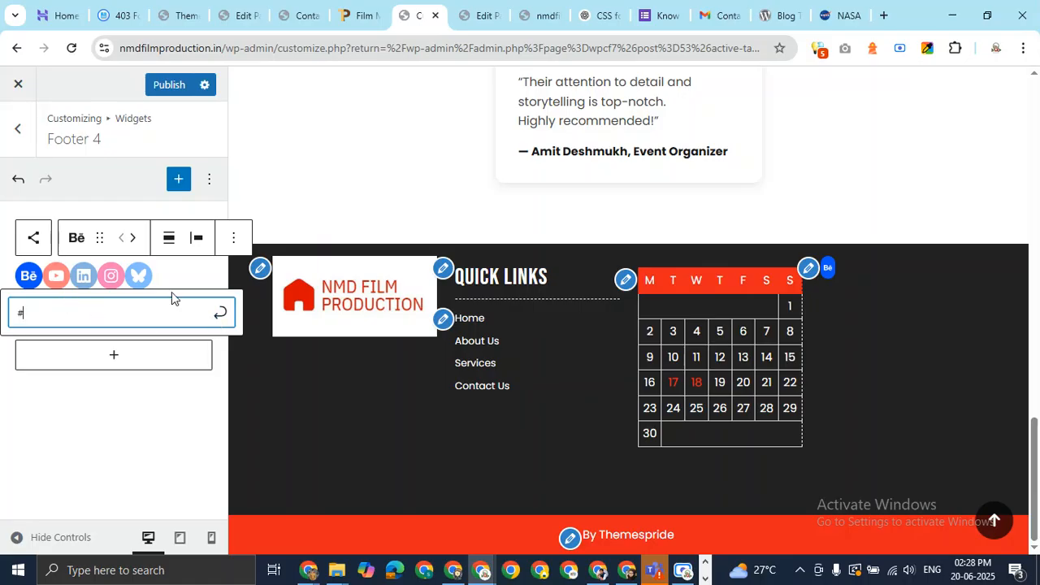
click(57, 277)
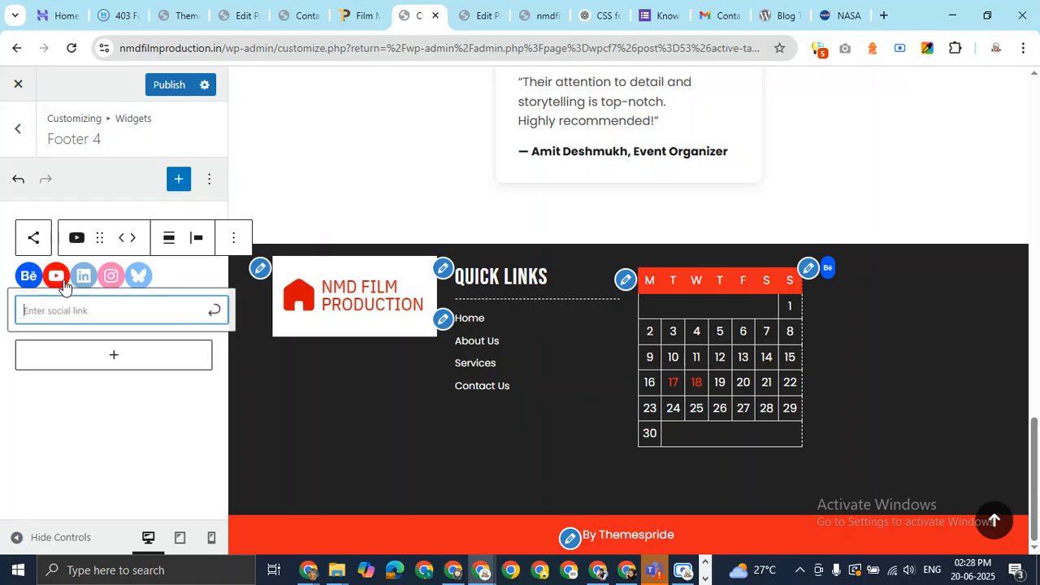
text(#)
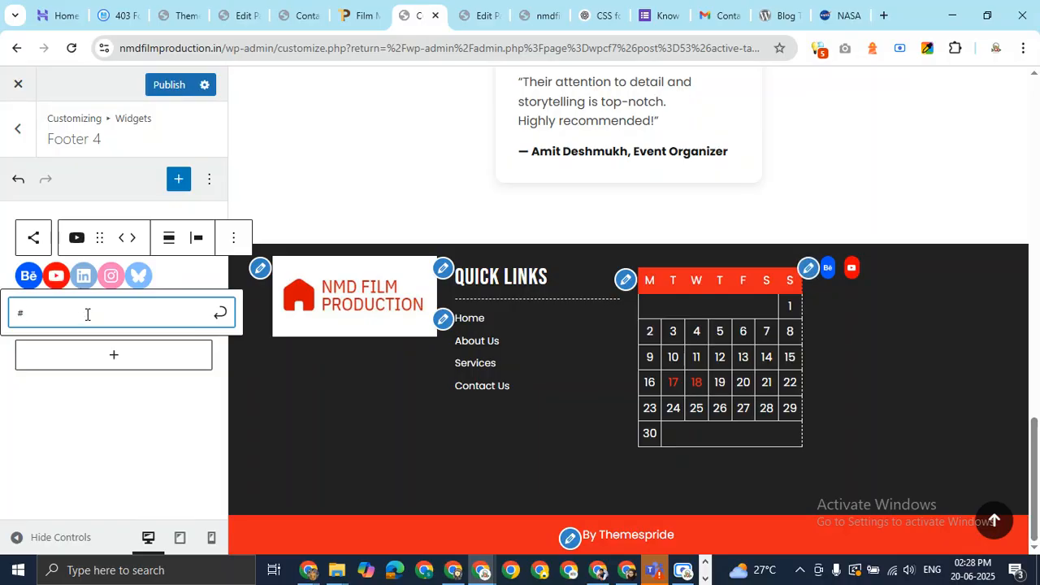
click(84, 276)
text(#)
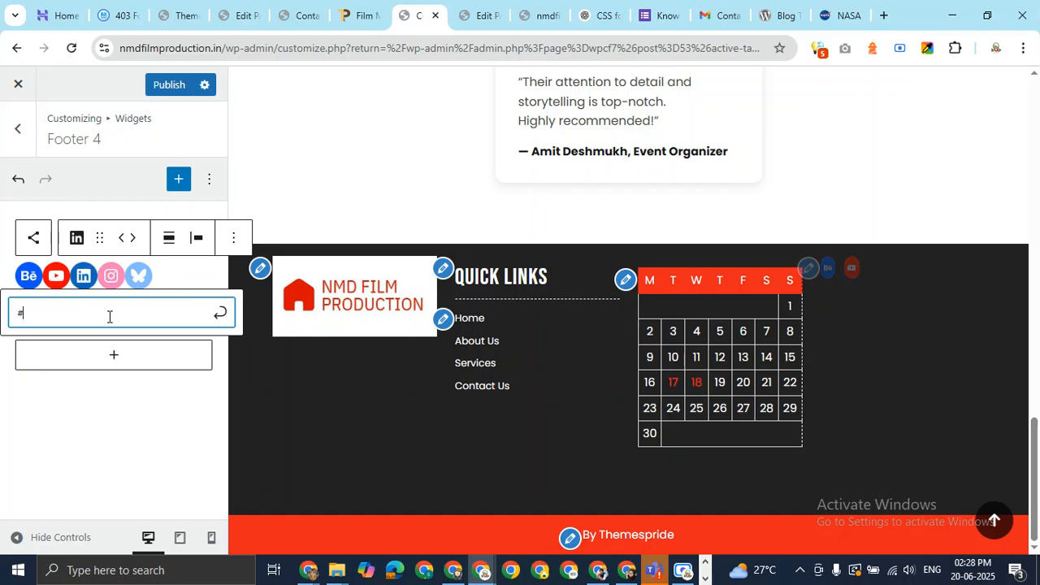
click(220, 317)
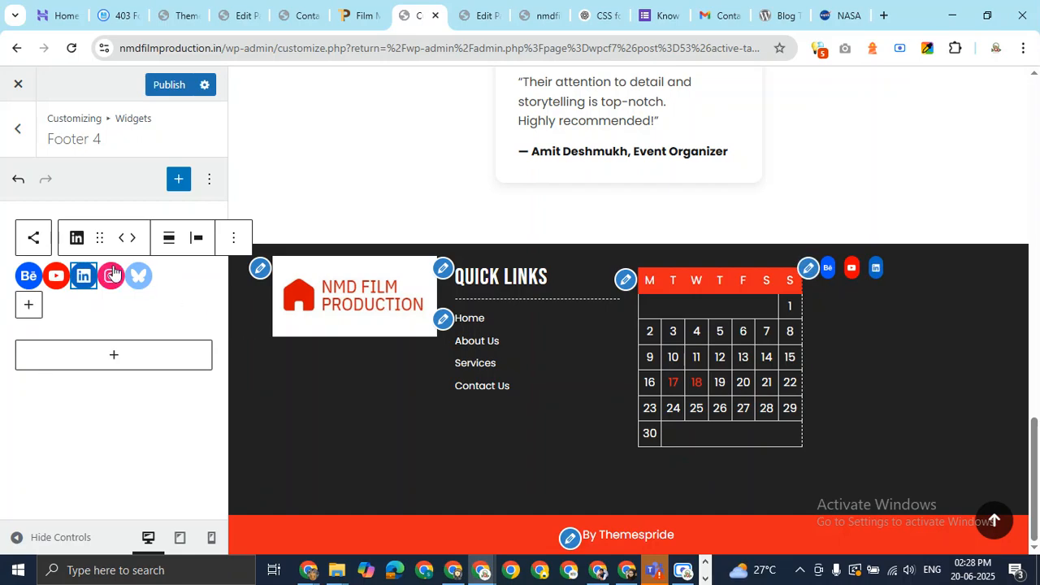
Set the Instagram and Bluesky icon links to '#', then return to the widget areas list
click(110, 276)
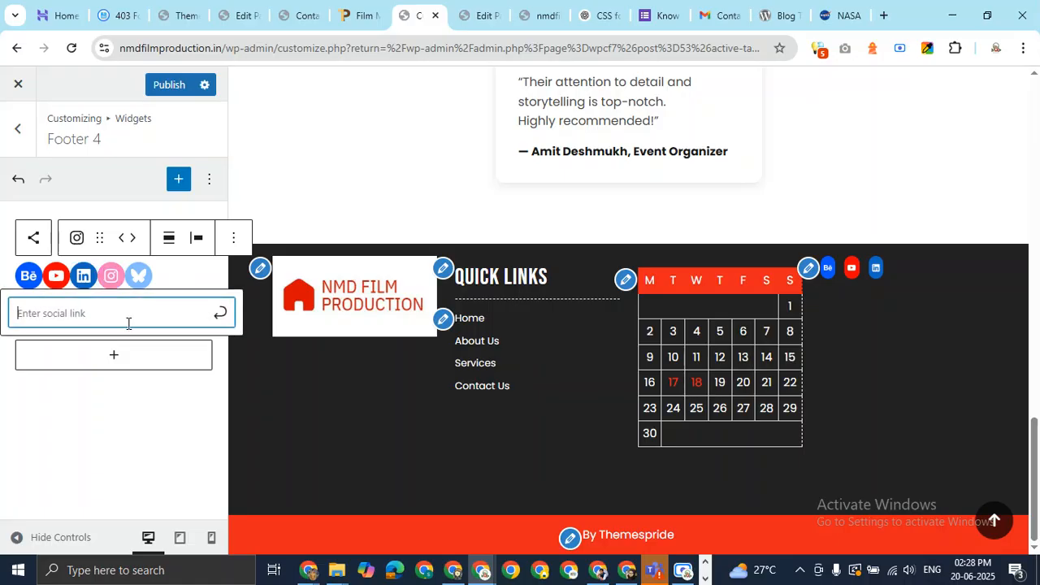
text(#)
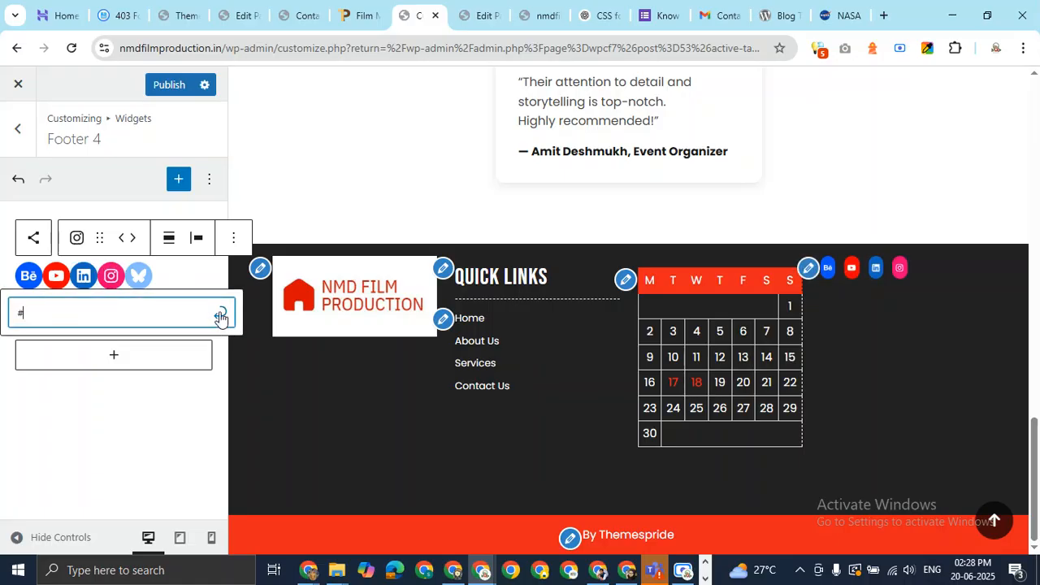
click(220, 317)
click(138, 275)
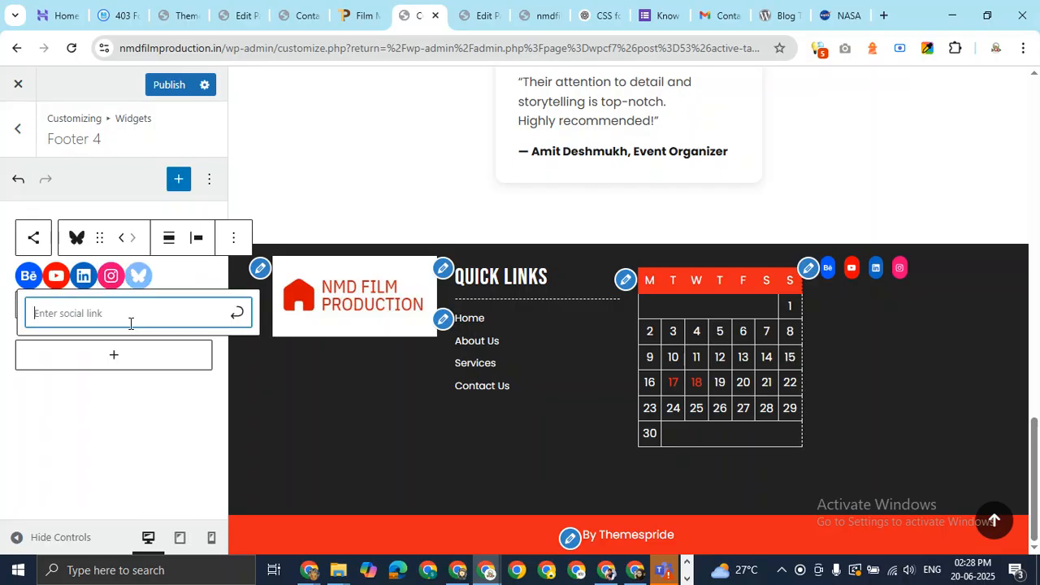
text(#)
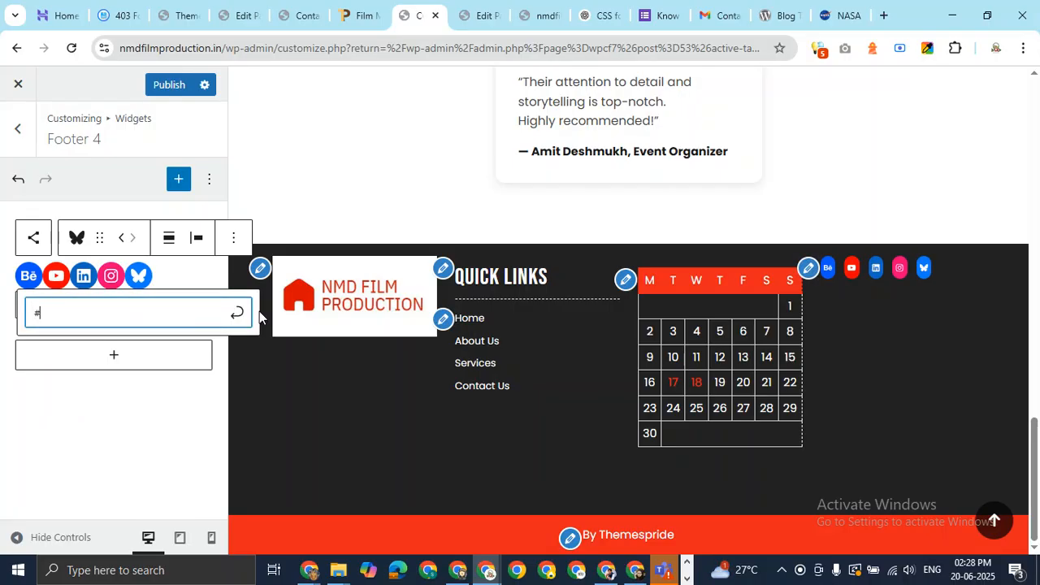
click(236, 313)
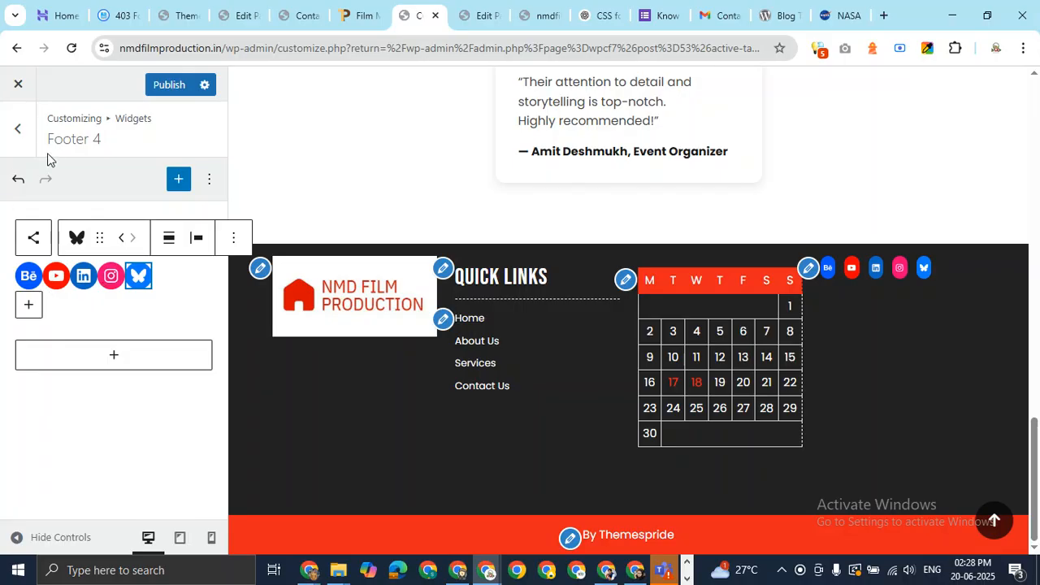
click(16, 130)
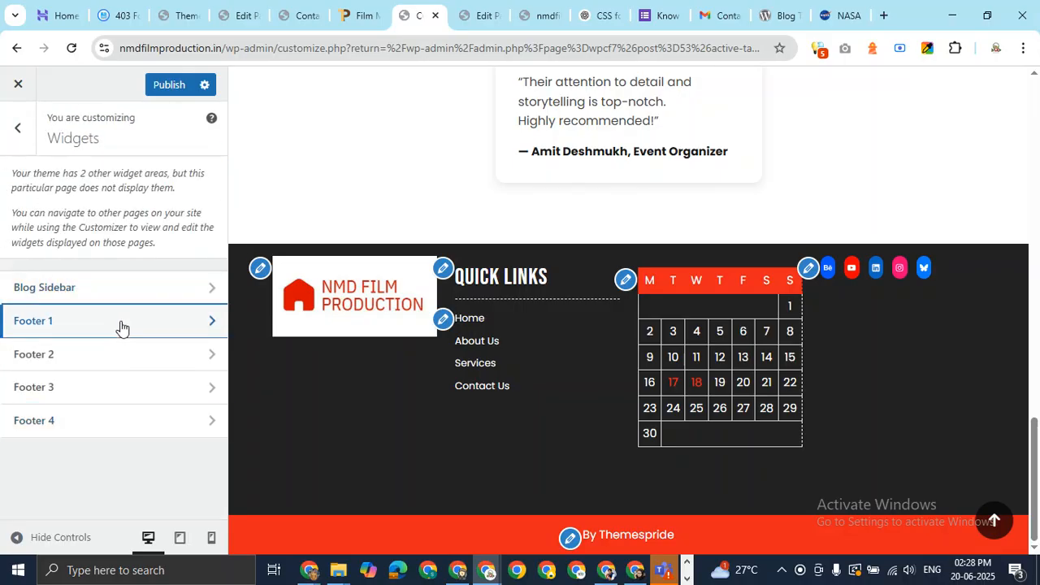
Replace the Footer 1 logo with the portrait photo from the Media Library, publish, and open the live site
click(121, 325)
click(109, 285)
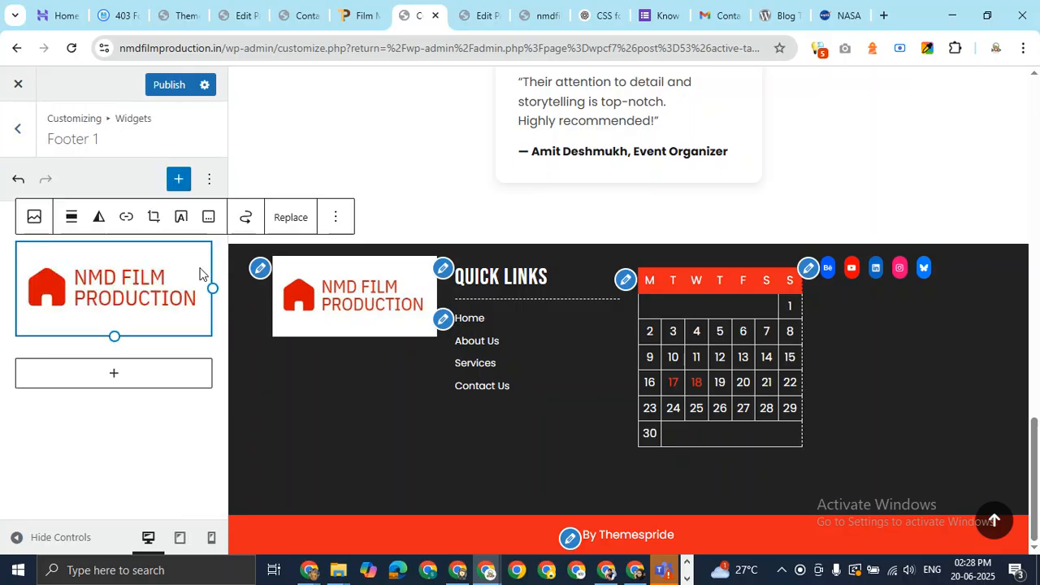
click(289, 221)
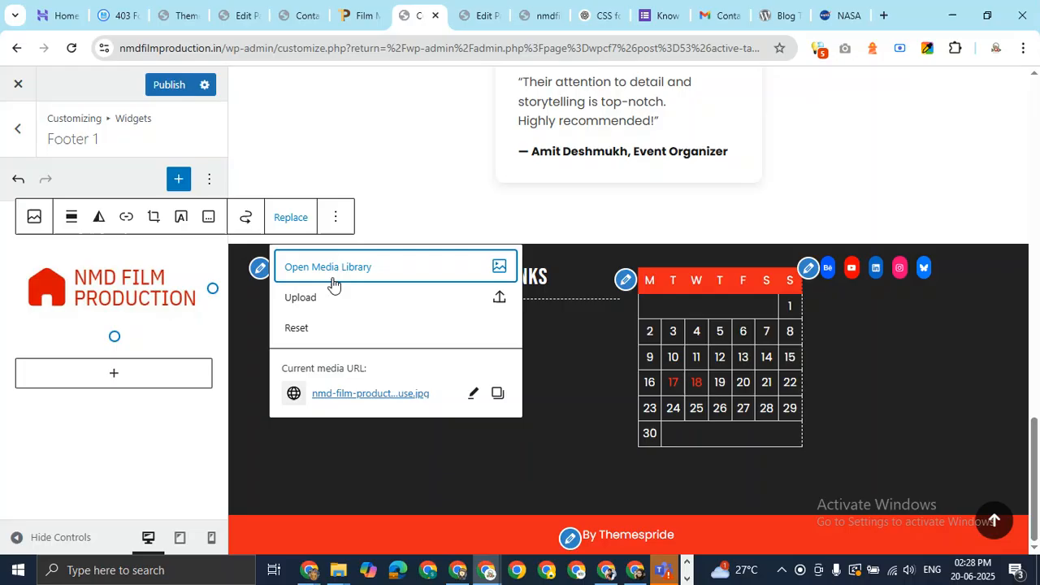
click(333, 273)
click(393, 260)
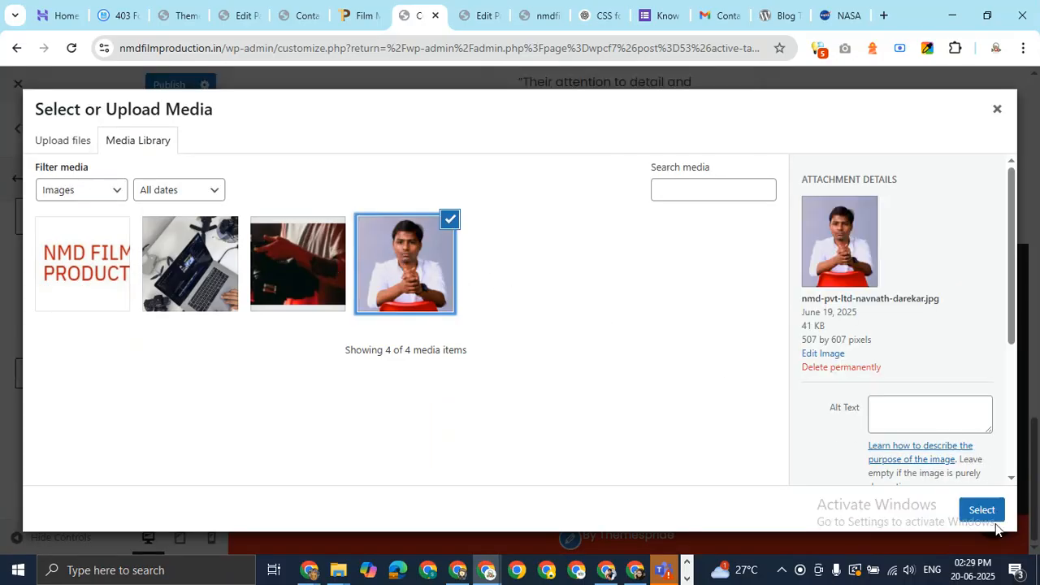
click(995, 521)
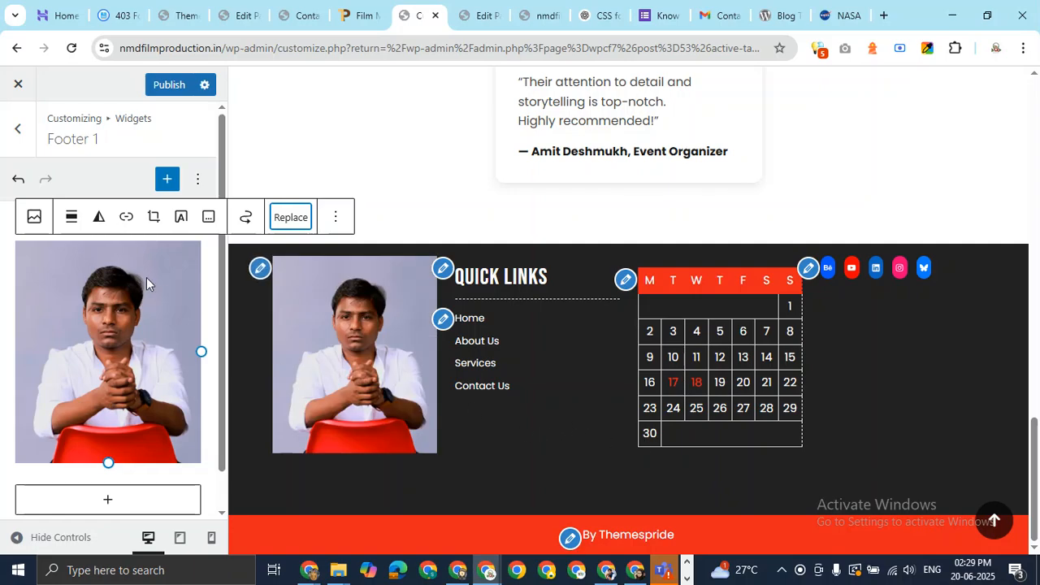
click(169, 85)
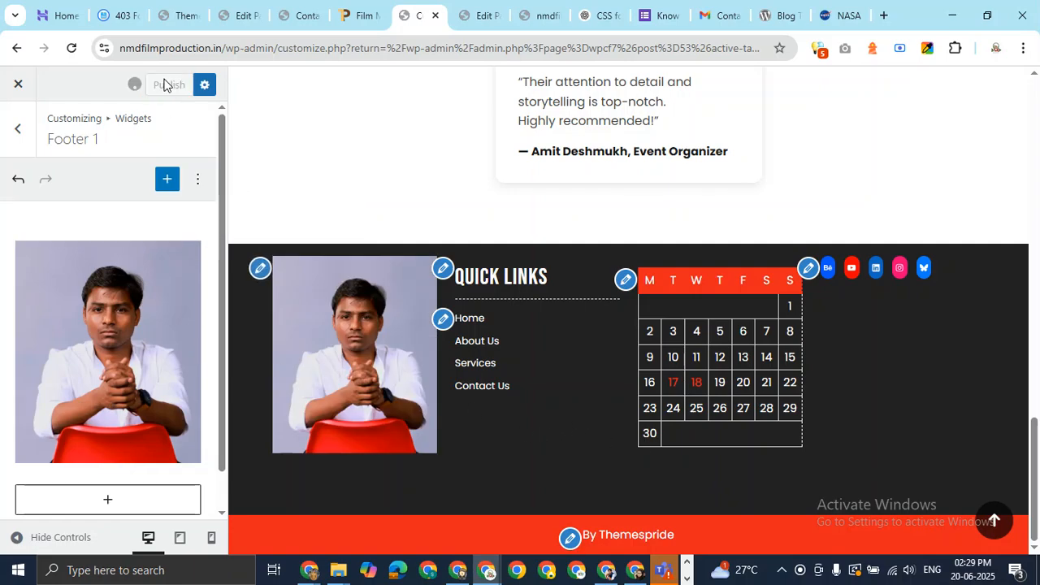
click(533, 12)
click(505, 41)
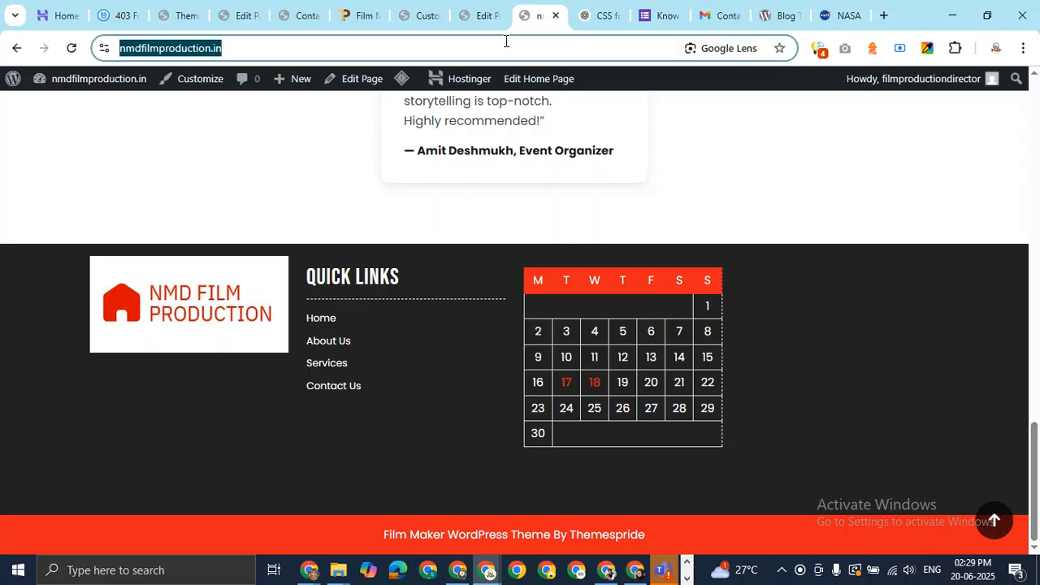
Reload the live site to see the new footer photo, then return to the Customizer
key(Return)
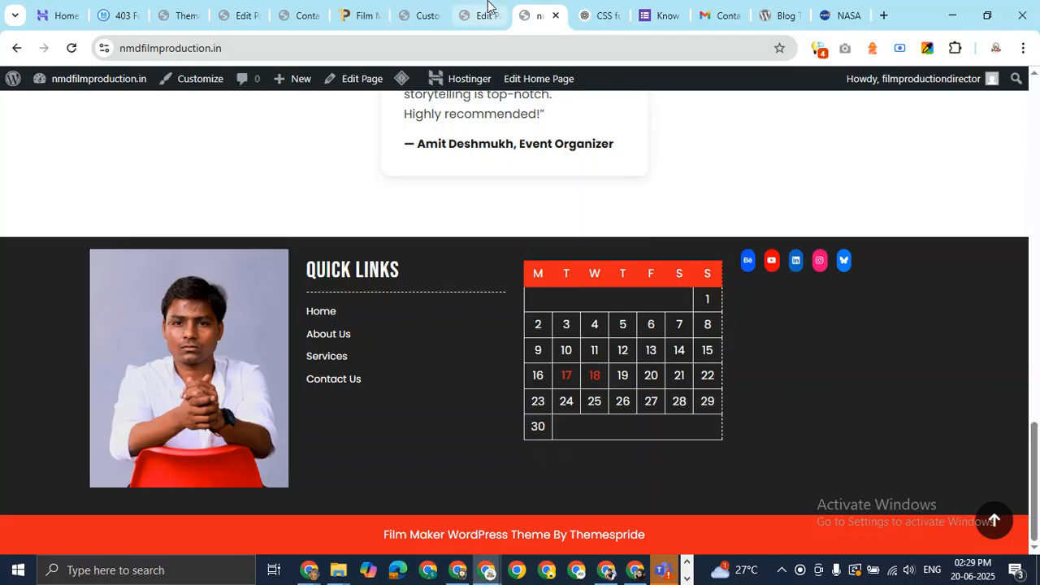
click(419, 14)
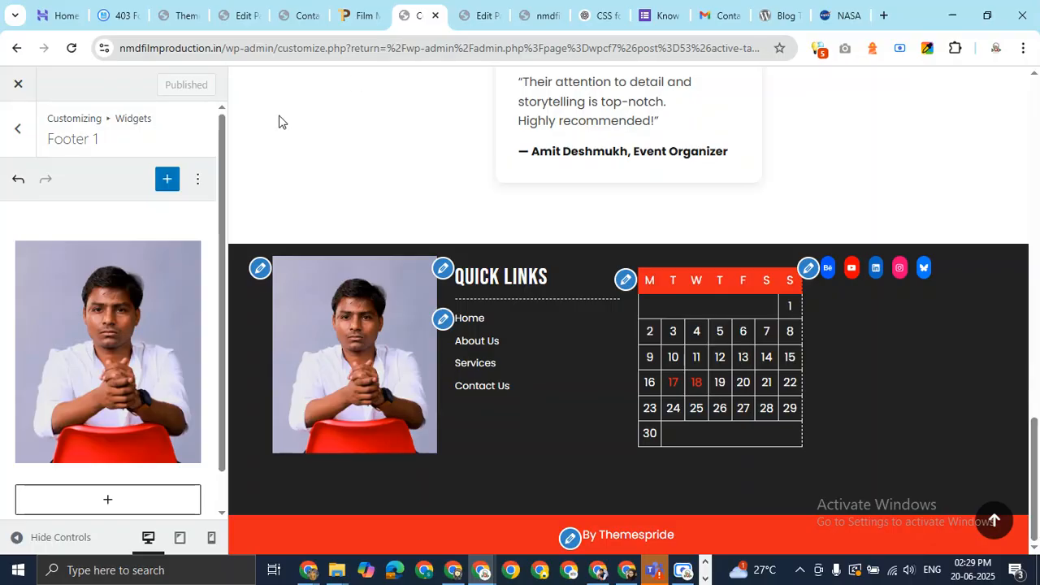
Set the Footer 4 social icons size to Huge
click(17, 130)
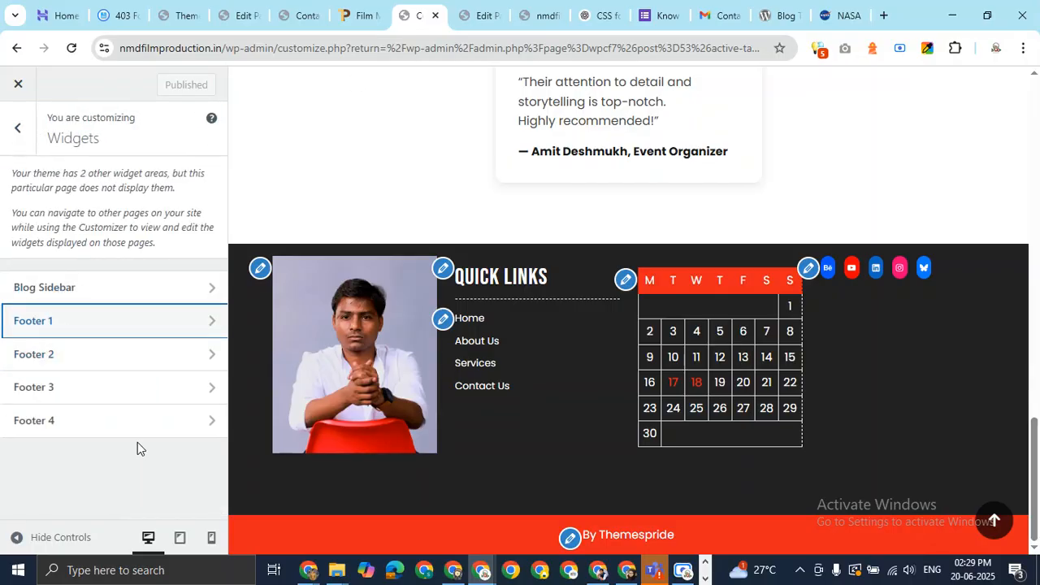
click(169, 431)
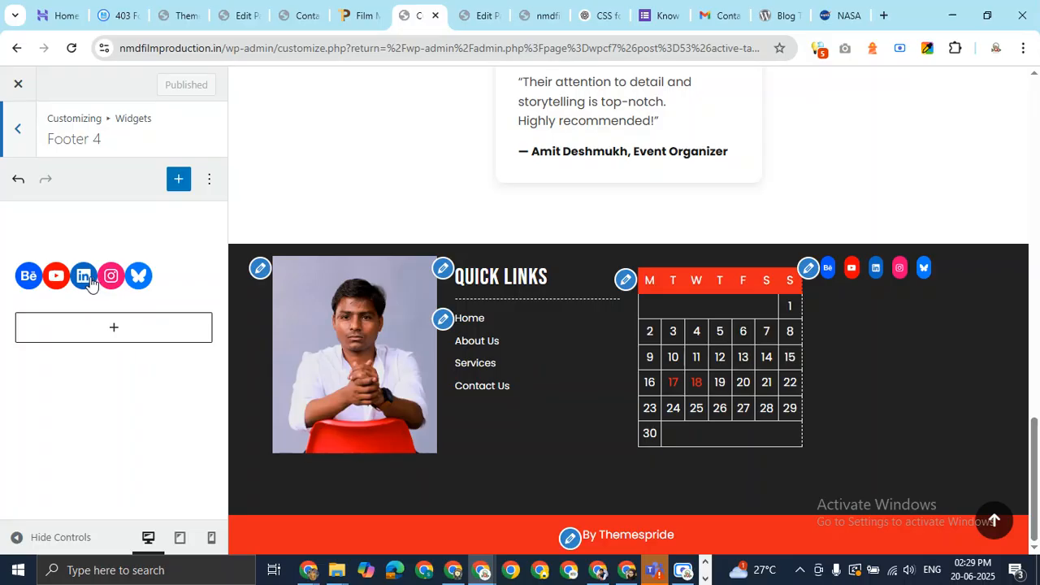
click(177, 278)
click(209, 243)
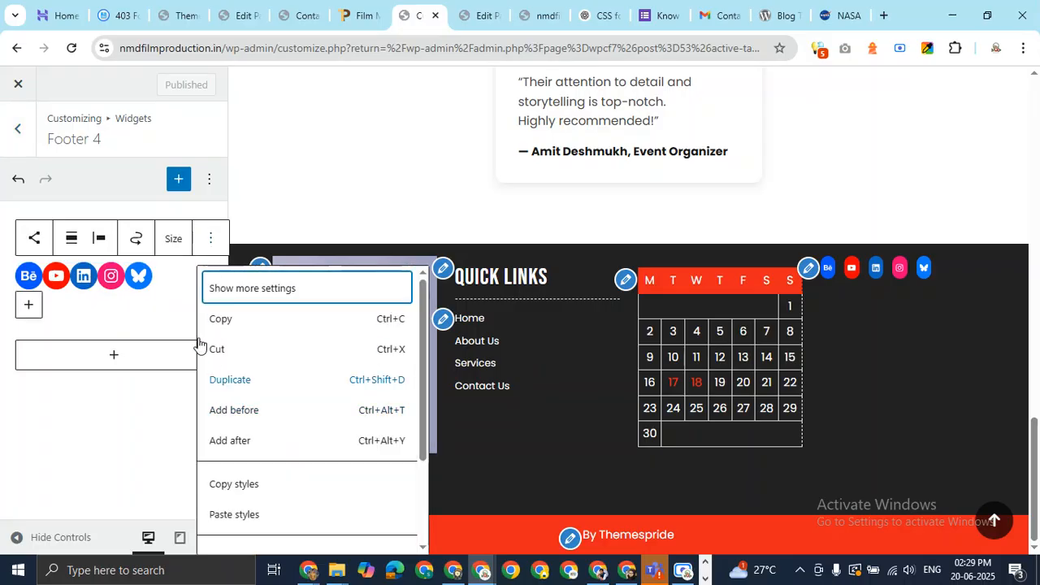
click(172, 243)
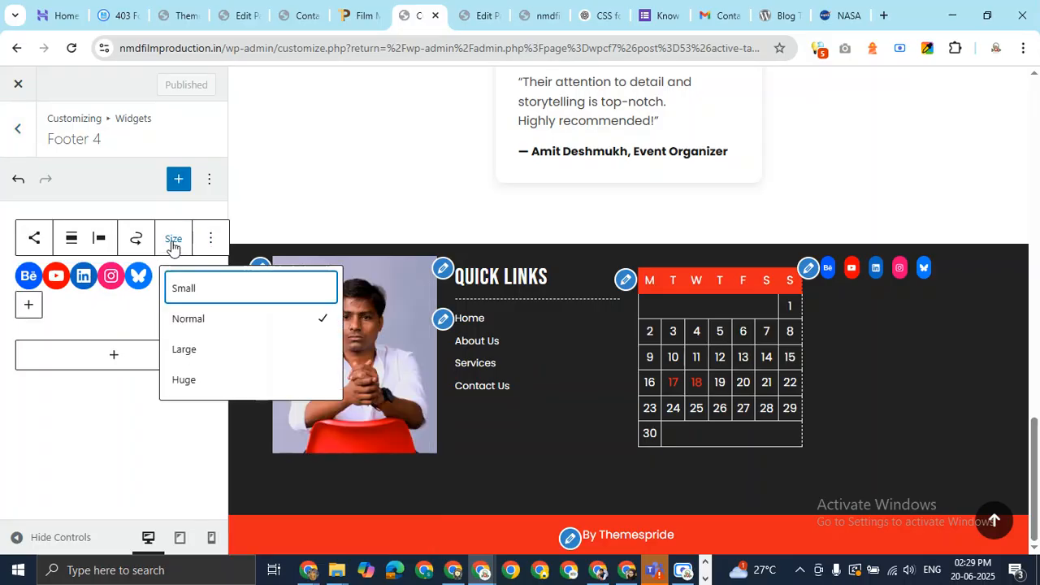
click(196, 357)
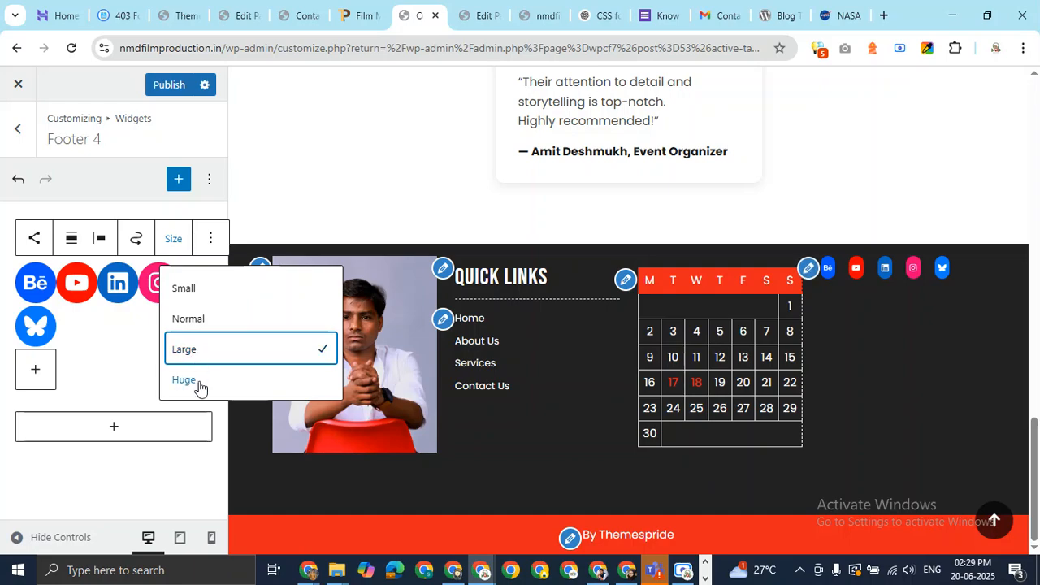
click(200, 382)
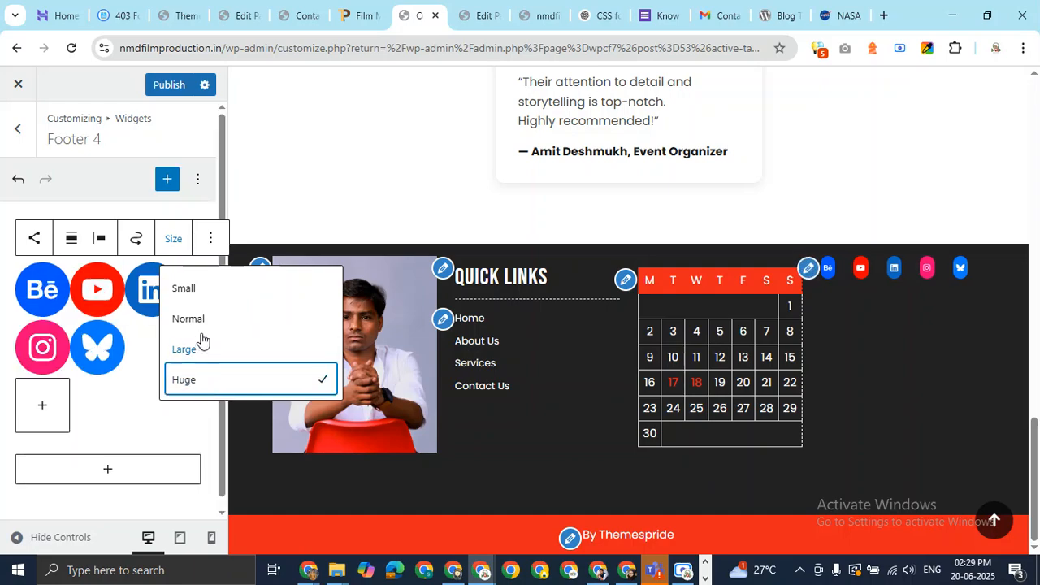
Center the icons, align the block left, then delete the social icons block
click(101, 239)
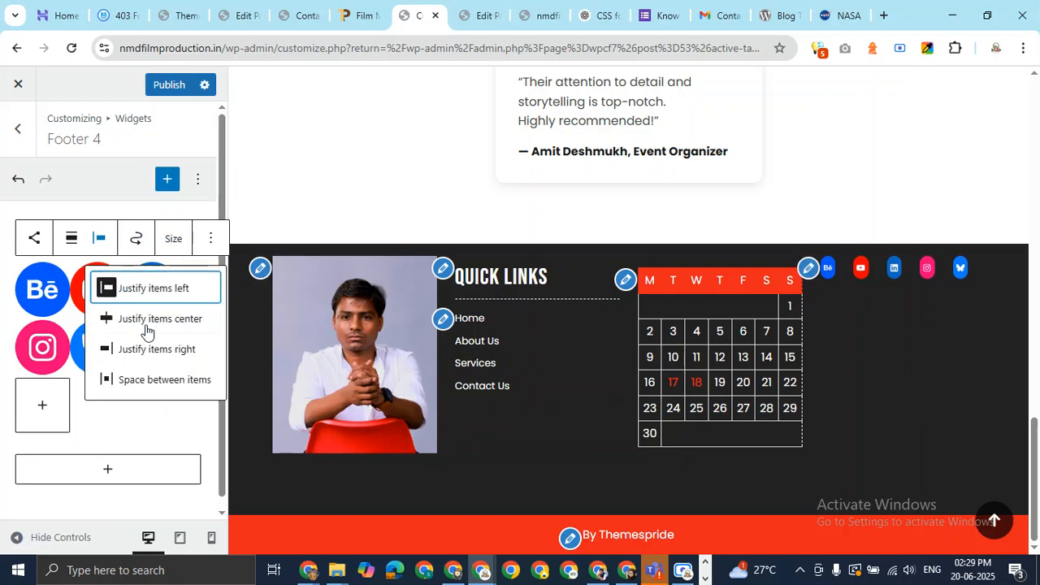
click(145, 321)
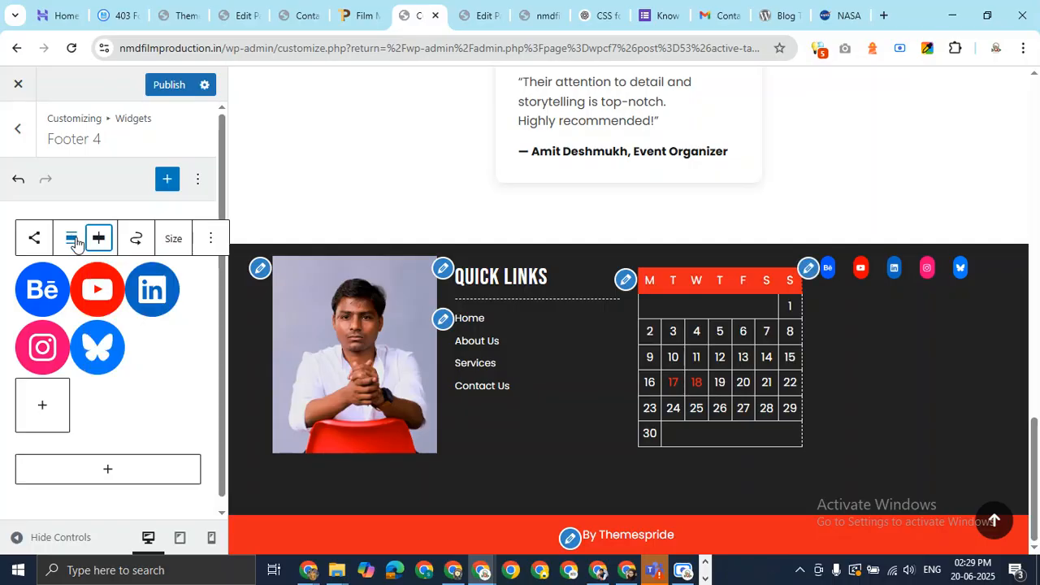
click(72, 239)
click(110, 323)
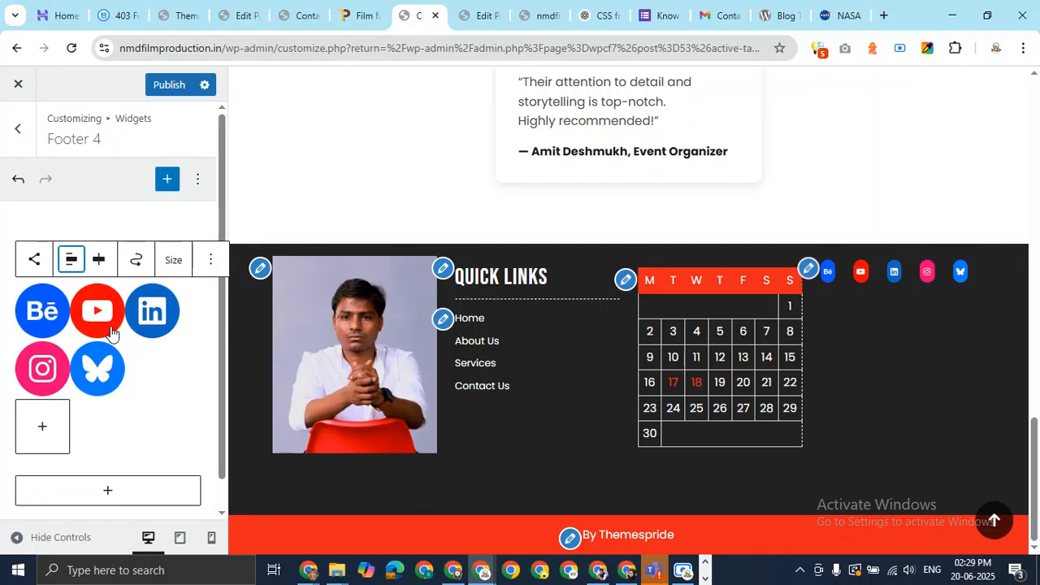
click(211, 259)
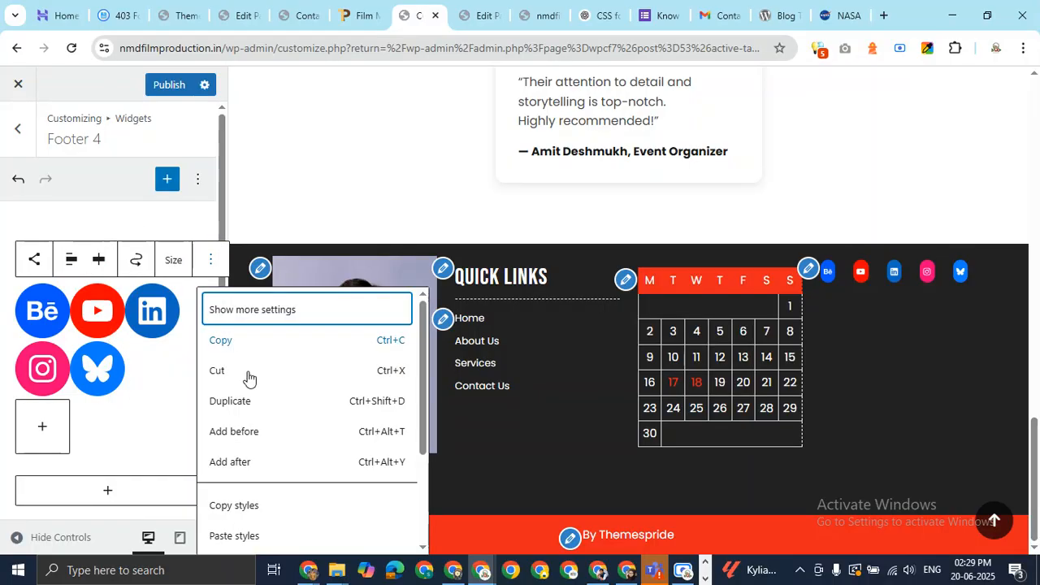
scroll(260, 520, down, 2)
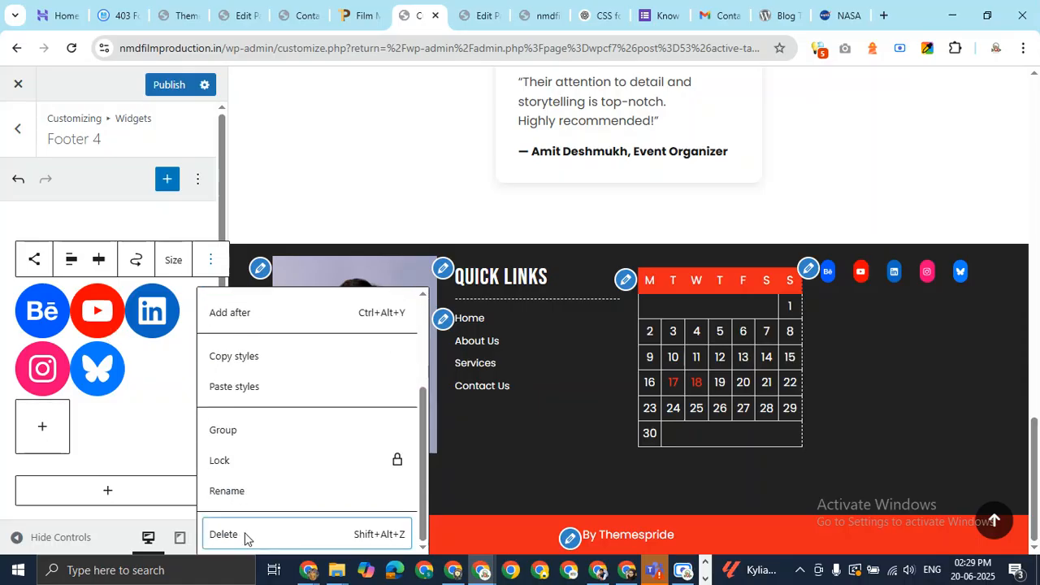
click(249, 535)
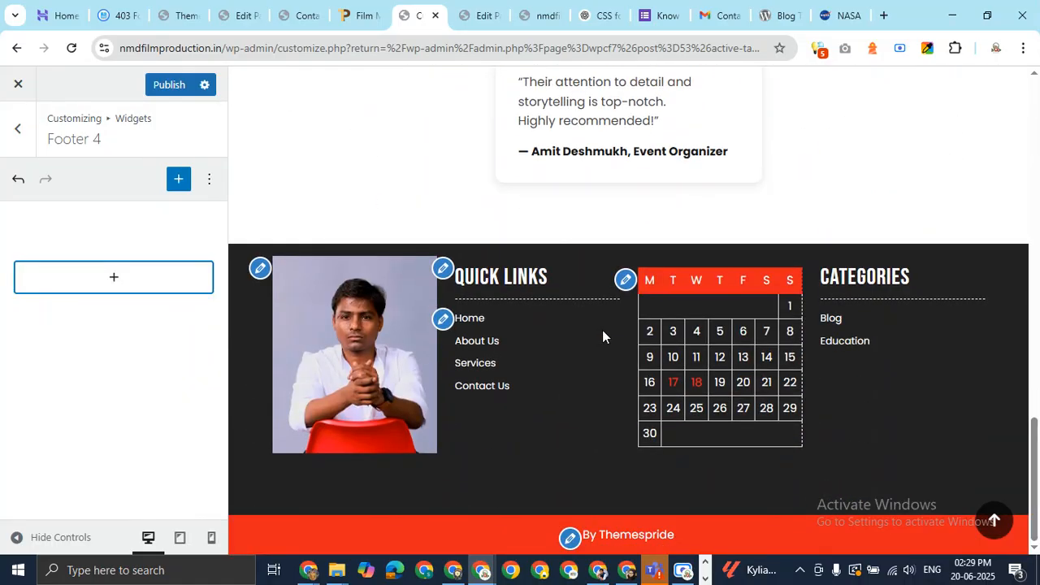
Insert an empty Paragraph block into Footer 4
click(125, 281)
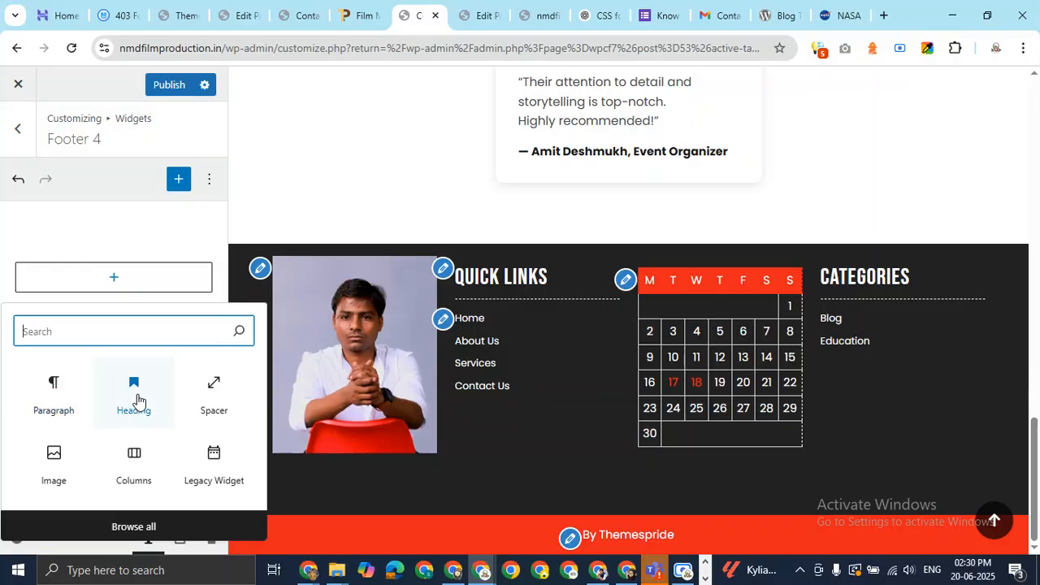
click(58, 384)
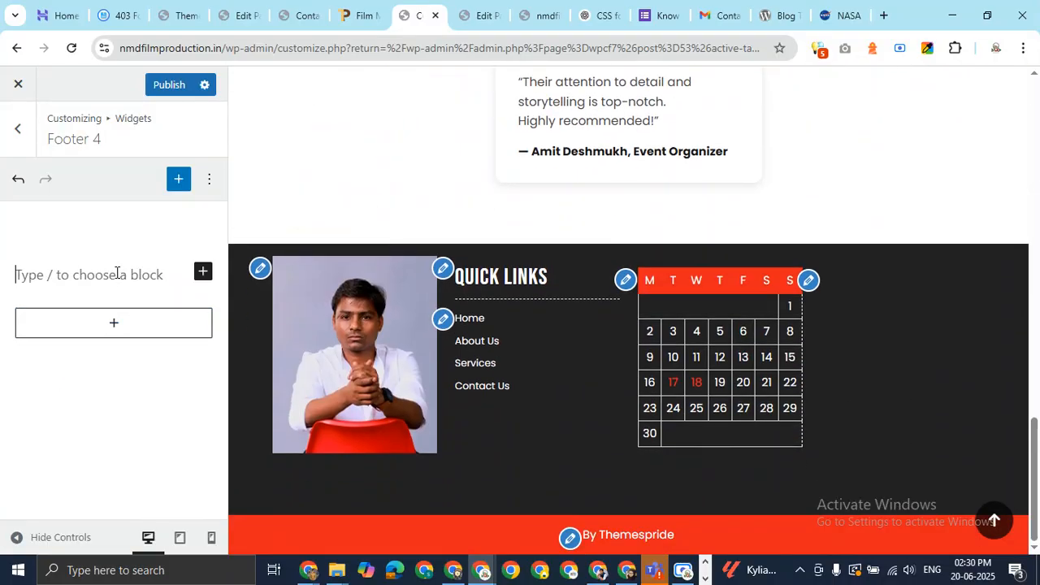
scroll(922, 179, up, 20)
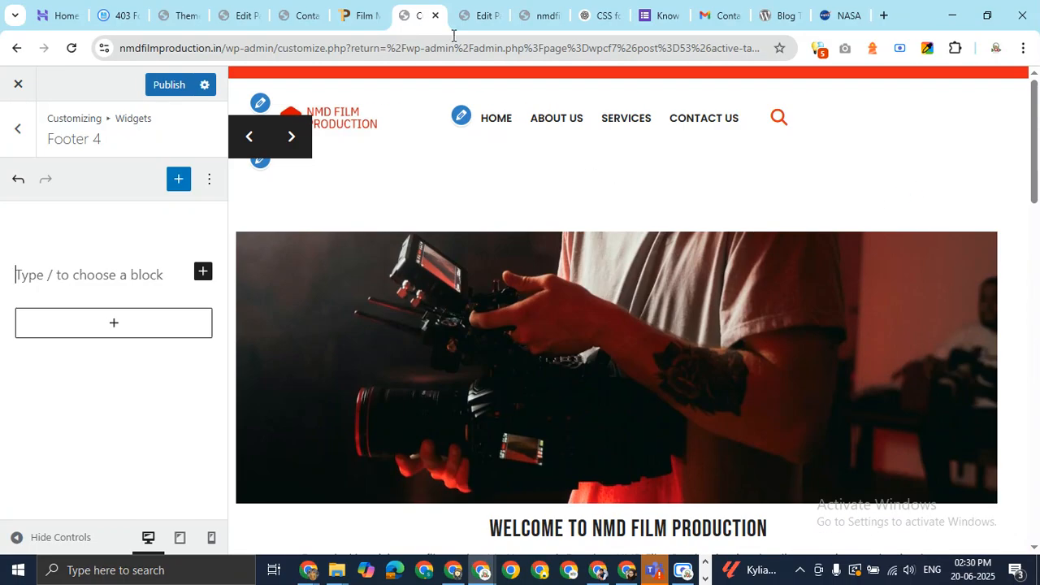
Copy the founder introduction paragraph from the live About Us page
click(540, 14)
scroll(587, 283, up, 15)
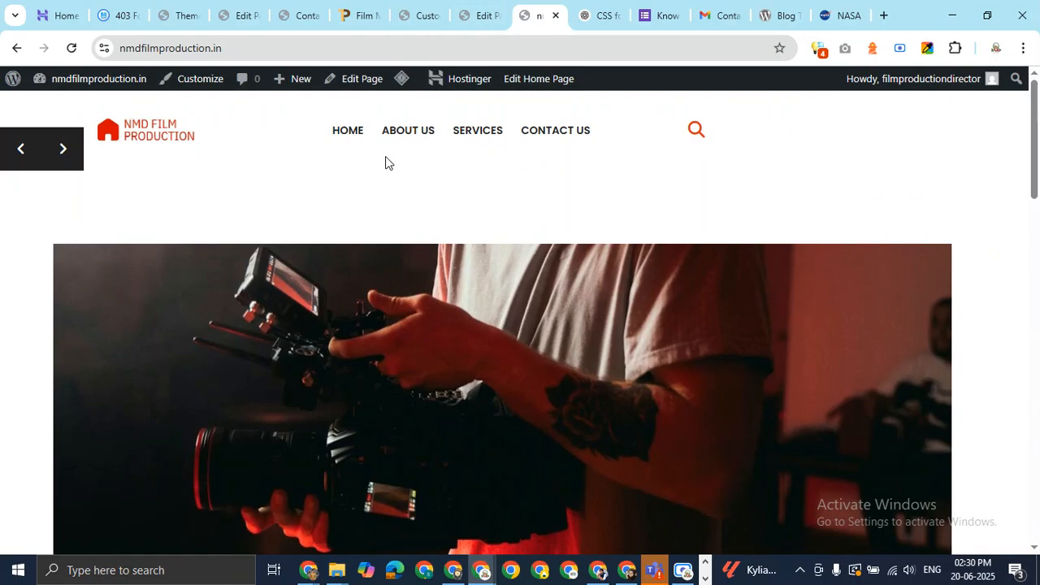
click(414, 134)
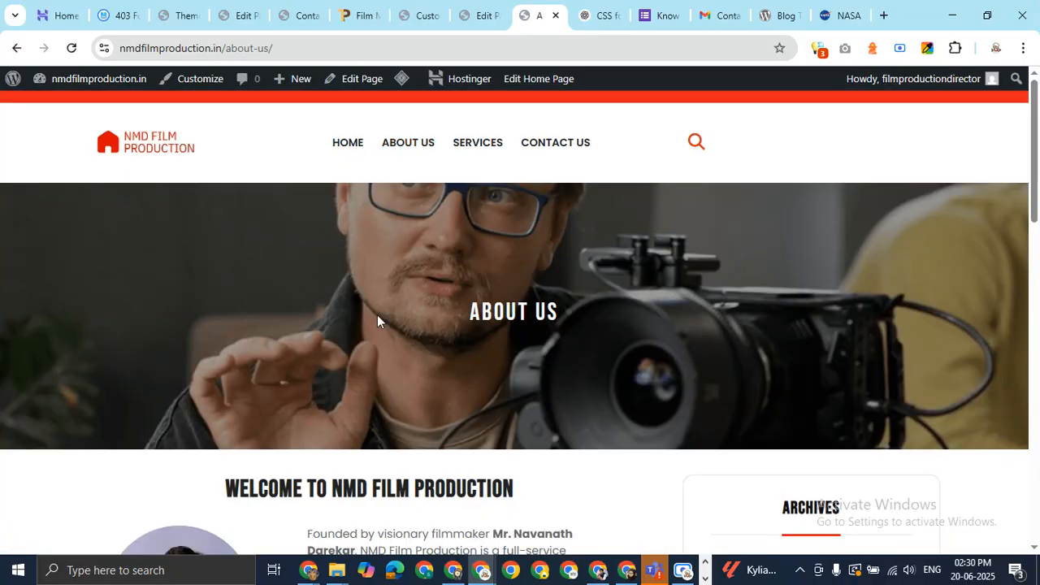
scroll(378, 314, down, 4)
drag(308, 228, 556, 307)
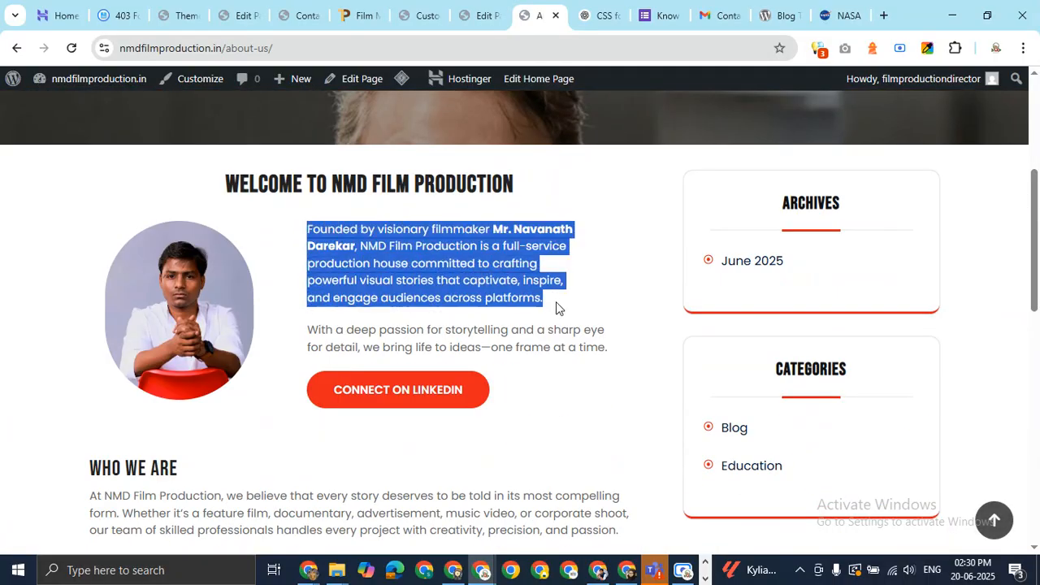
right_click(503, 275)
click(509, 281)
Paste it into the Footer 4 paragraph, end it at 'committed....', and add a 'Read more' line
click(291, 9)
click(234, 13)
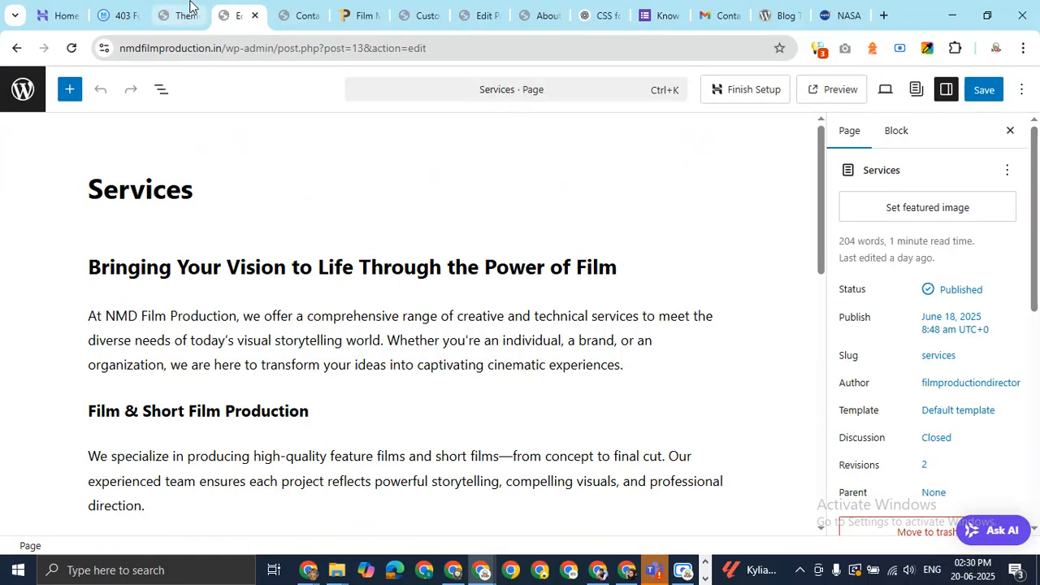
click(184, 14)
click(419, 13)
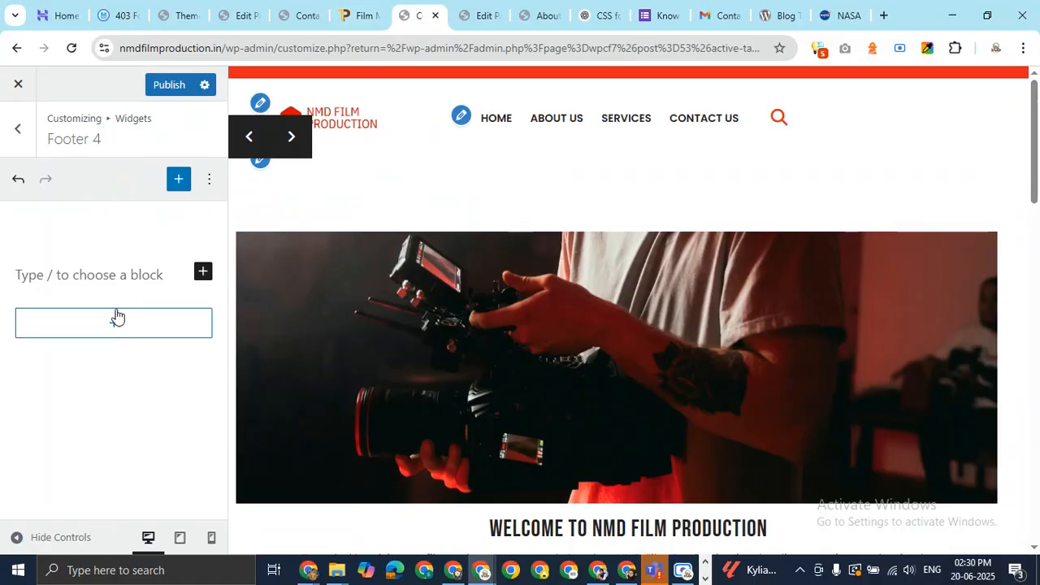
click(112, 273)
key(ctrl+v)
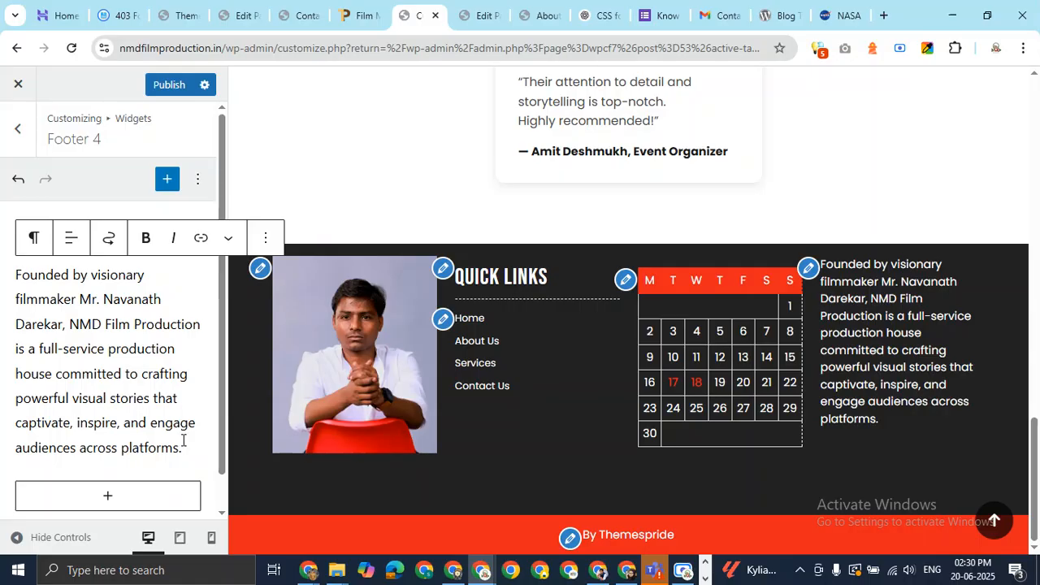
drag(182, 449, 107, 379)
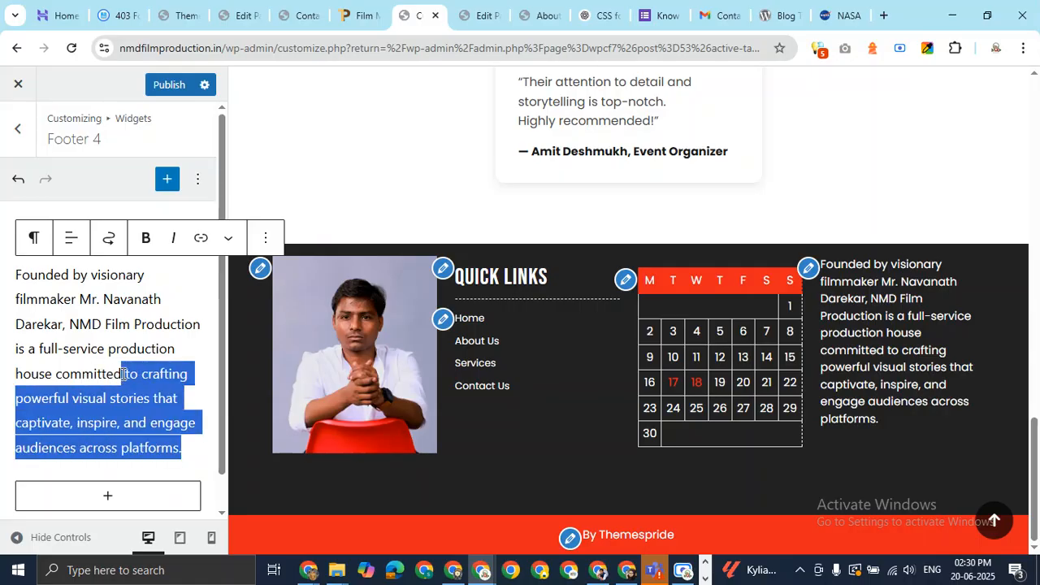
text(....)
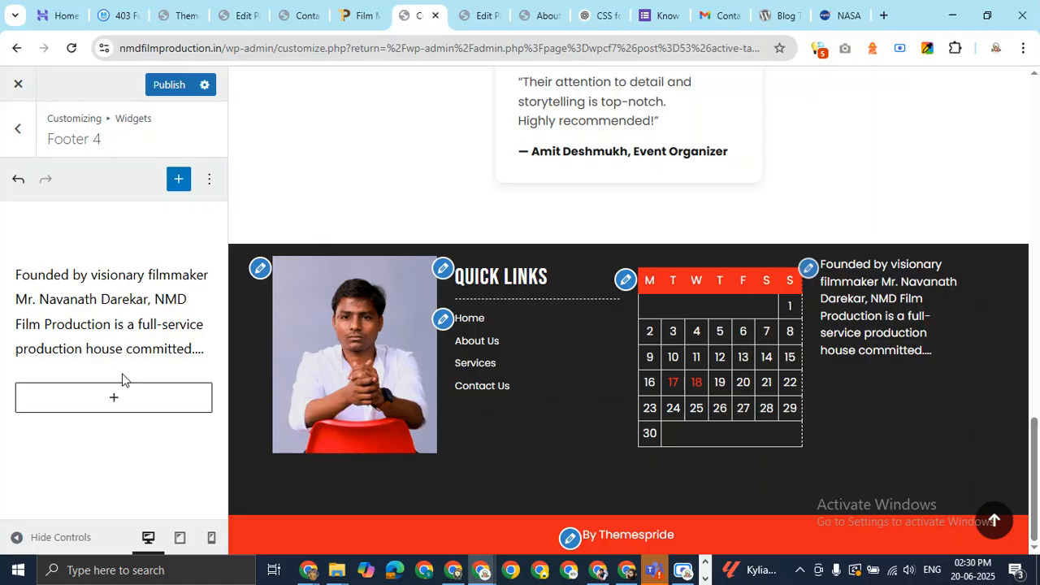
key(Return)
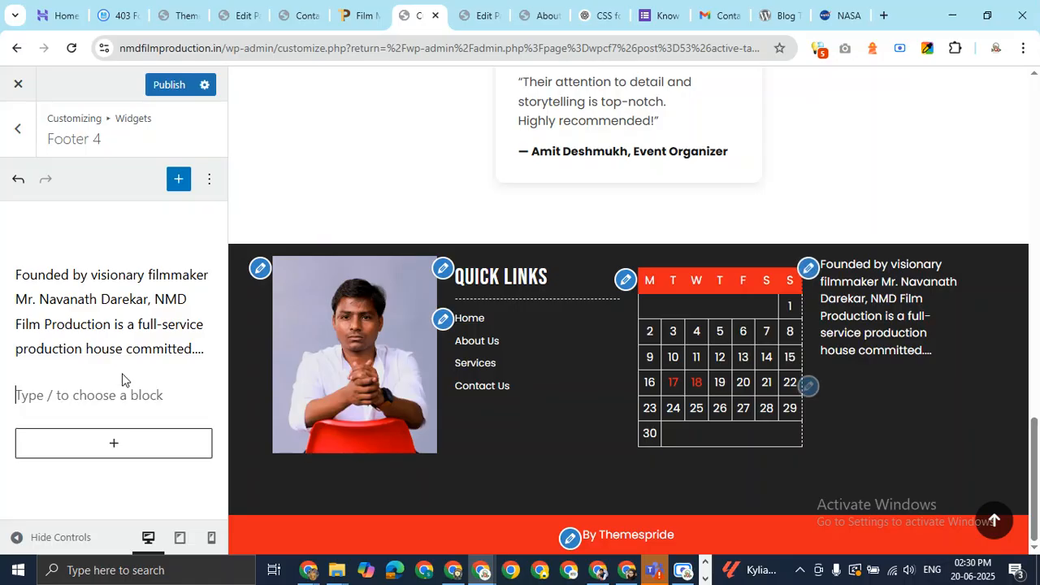
text(Rea)
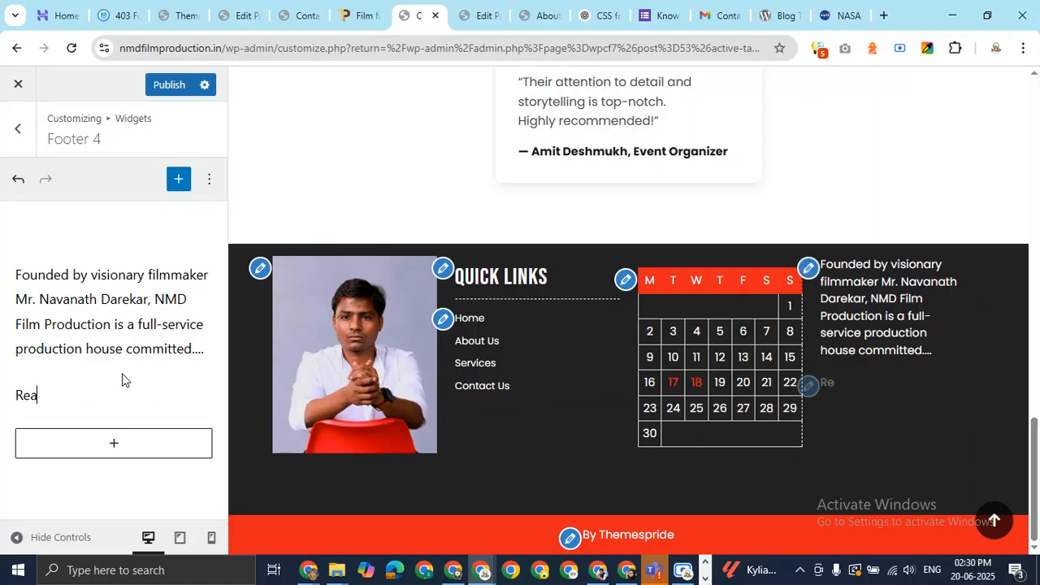
text(d more)
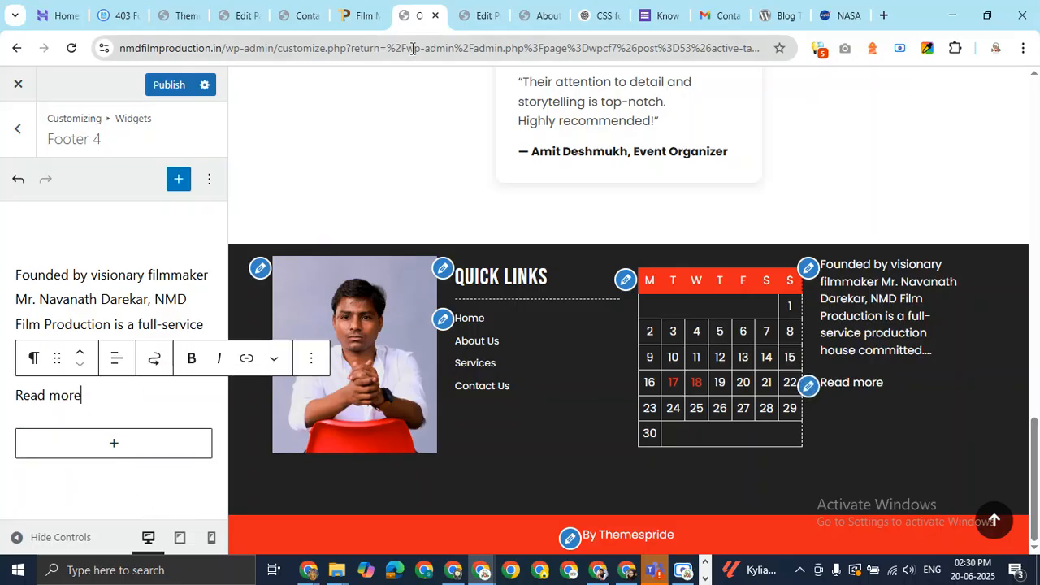
click(533, 14)
Link 'Read more' to the About Us page URL and publish the footer
click(412, 45)
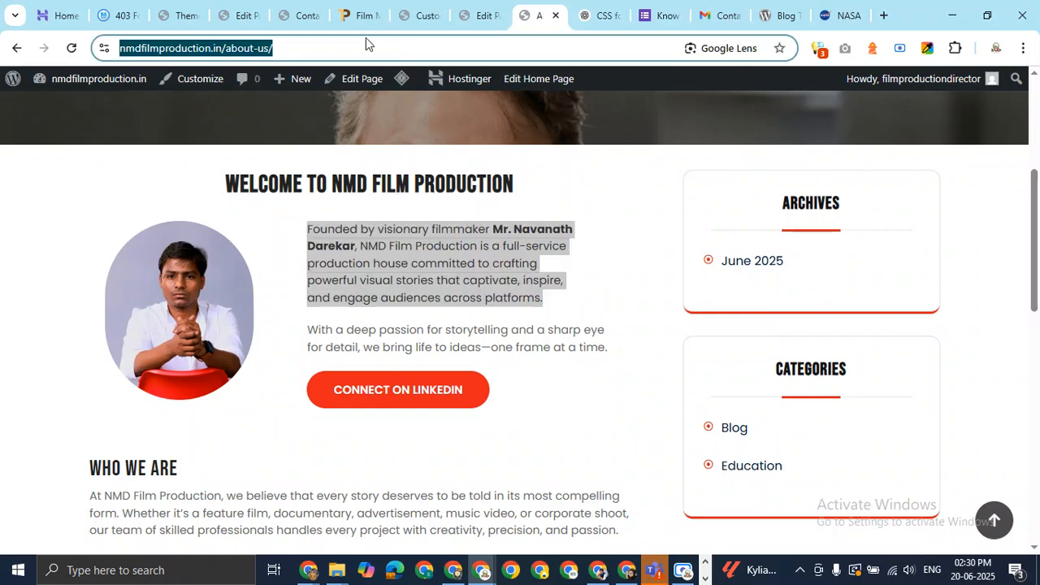
click(299, 13)
click(407, 17)
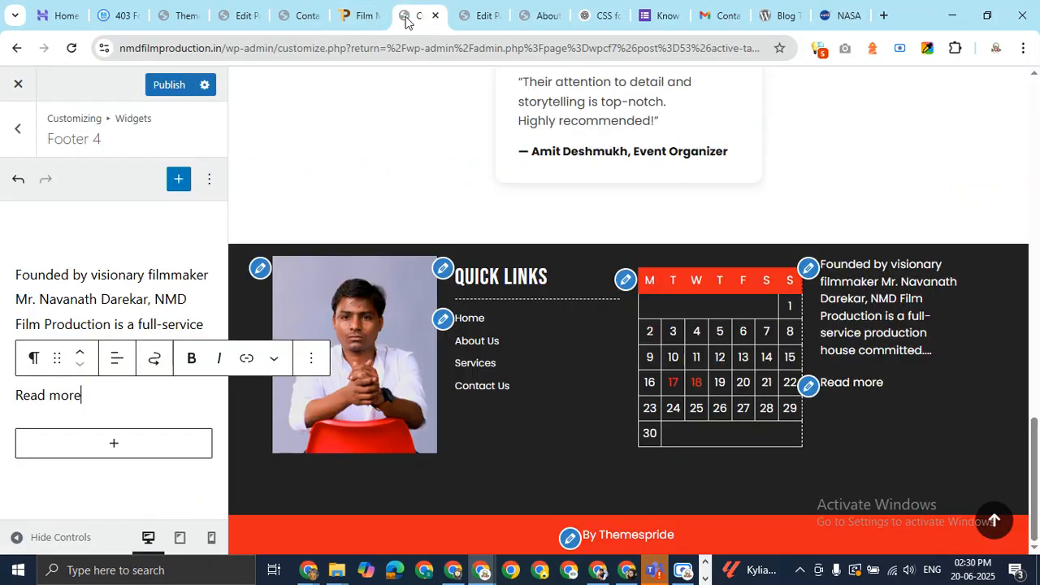
triple_click(22, 392)
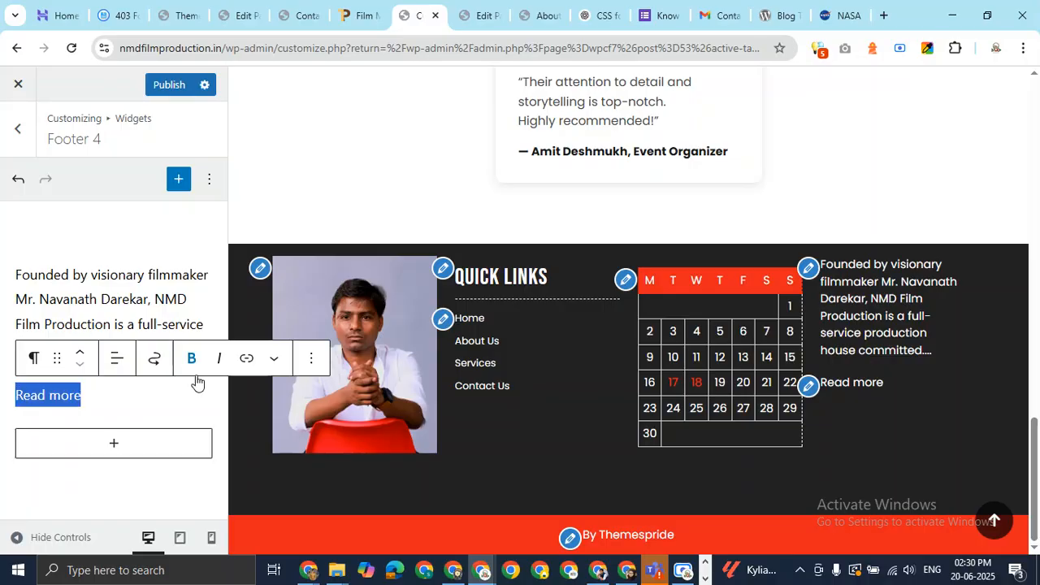
click(247, 358)
key(ctrl+v)
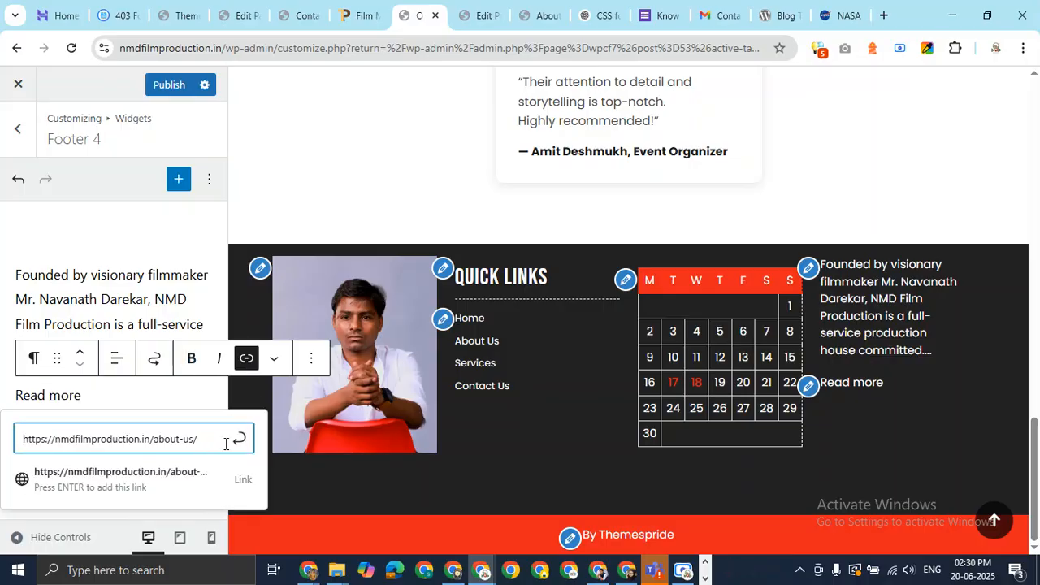
click(237, 437)
click(179, 91)
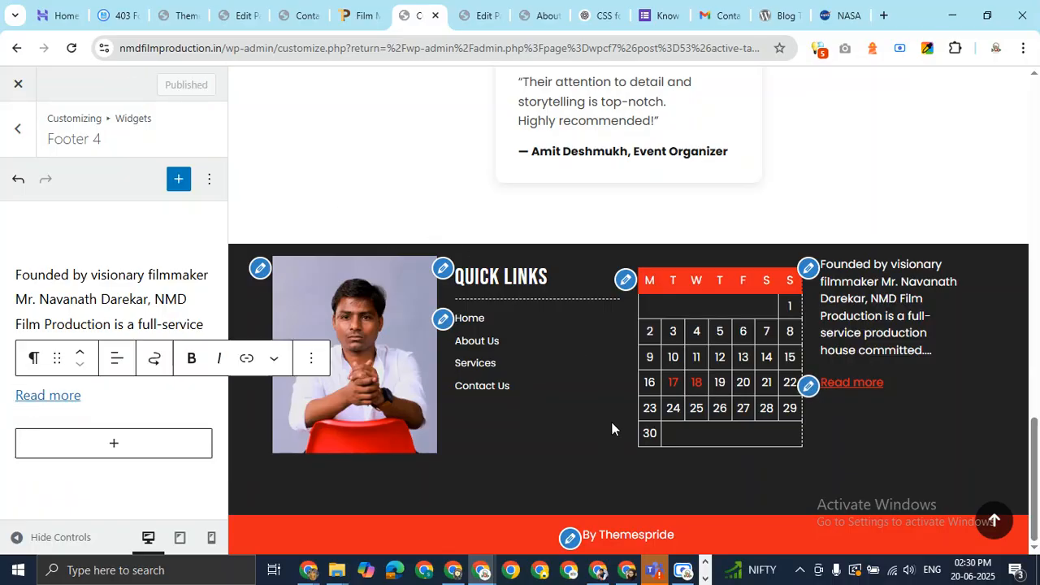
Reload the live About Us page to check the footer link, then return to the Customizer
key(alt+Tab)
key(alt+Tab)
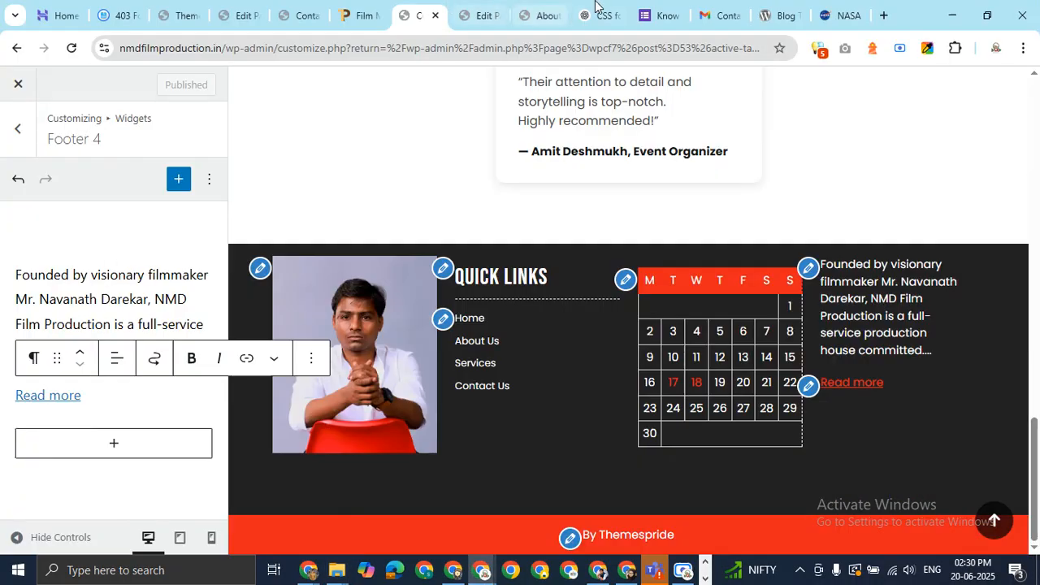
click(548, 8)
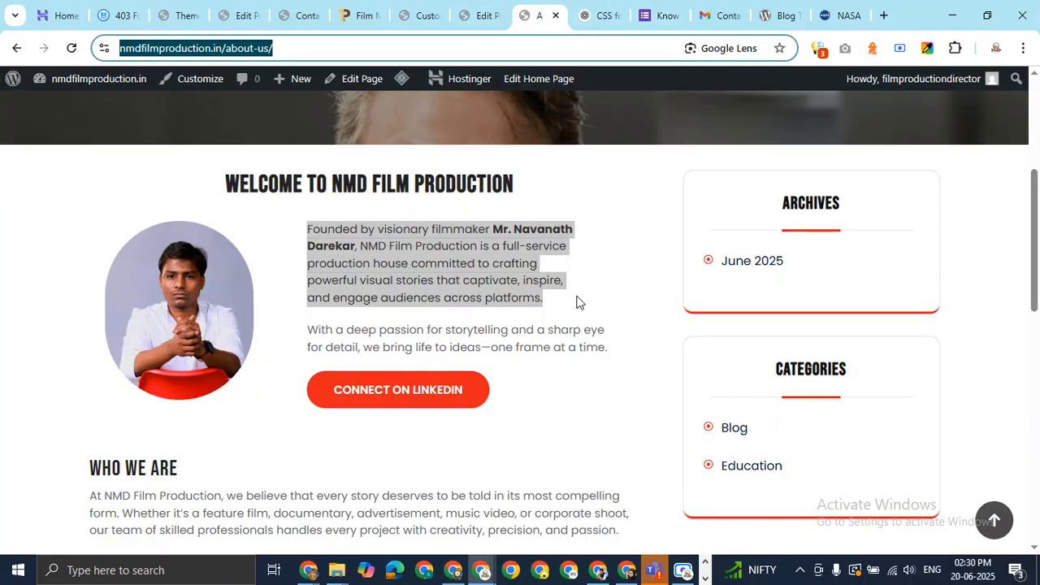
key(Return)
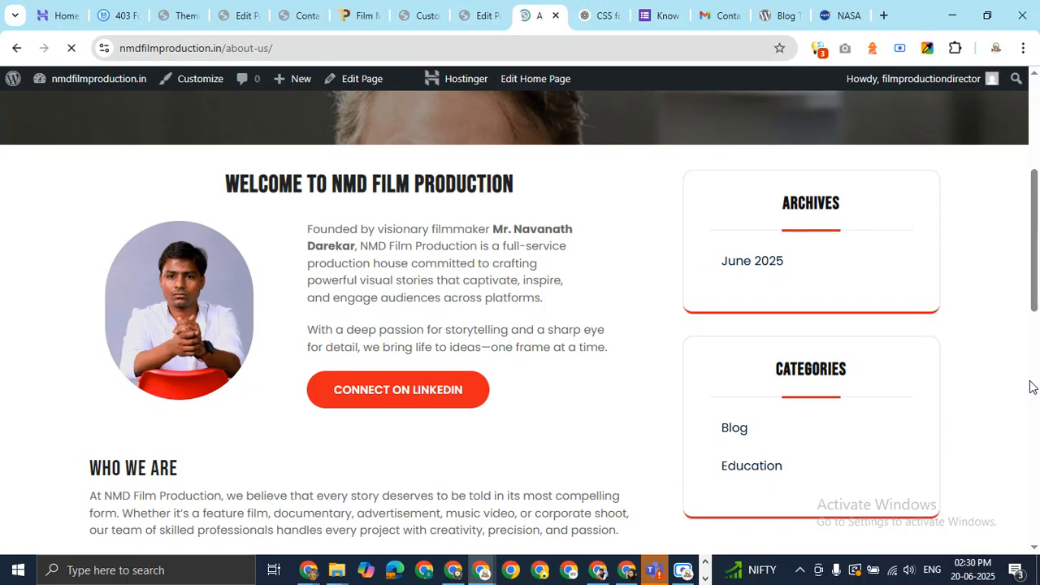
scroll(885, 444, down, 10)
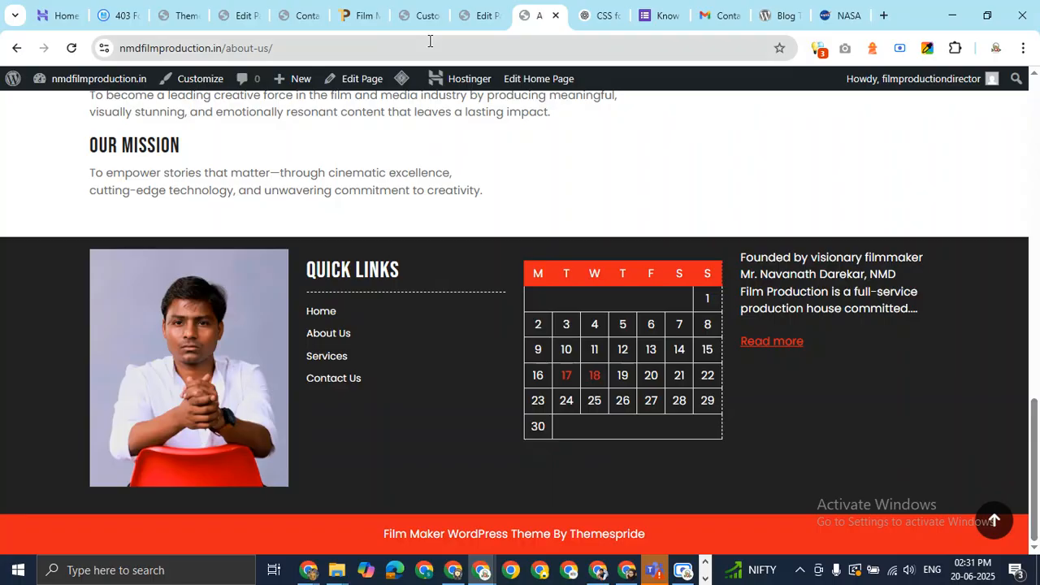
click(420, 15)
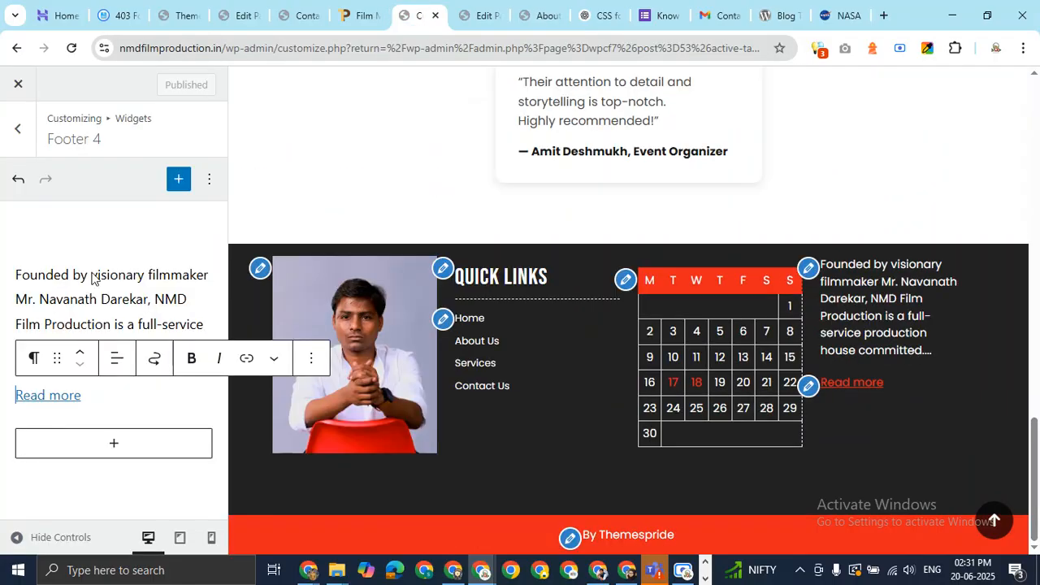
Insert an 'About Us' heading above the footer blurb using the /h shortcut
click(17, 275)
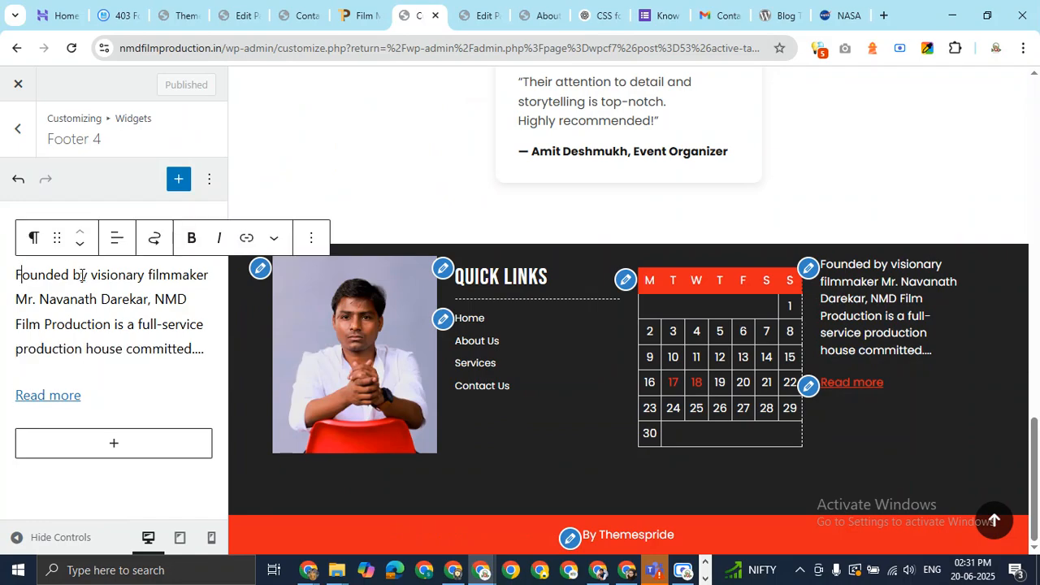
key(Return)
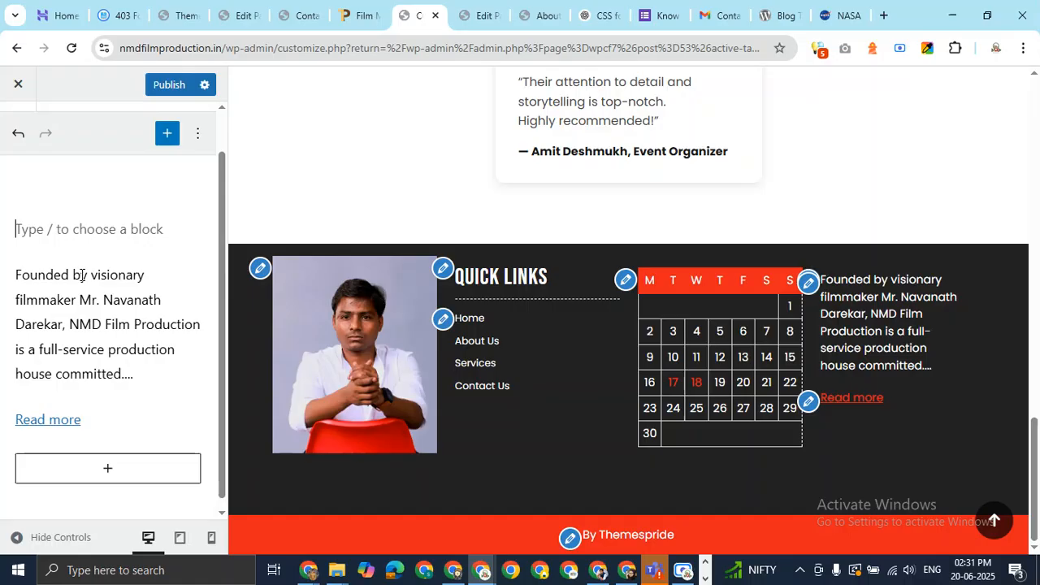
text(/h)
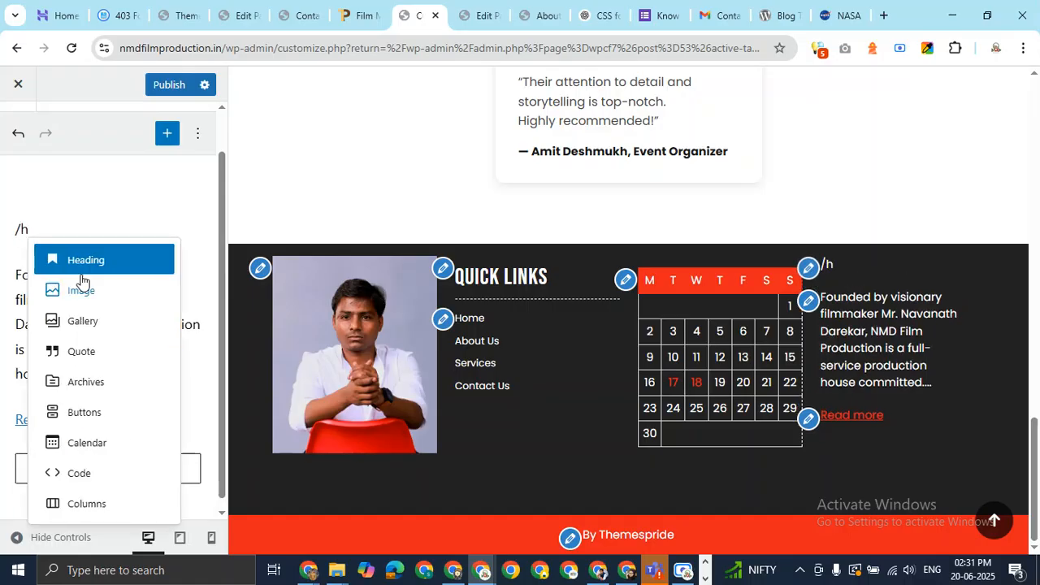
click(81, 267)
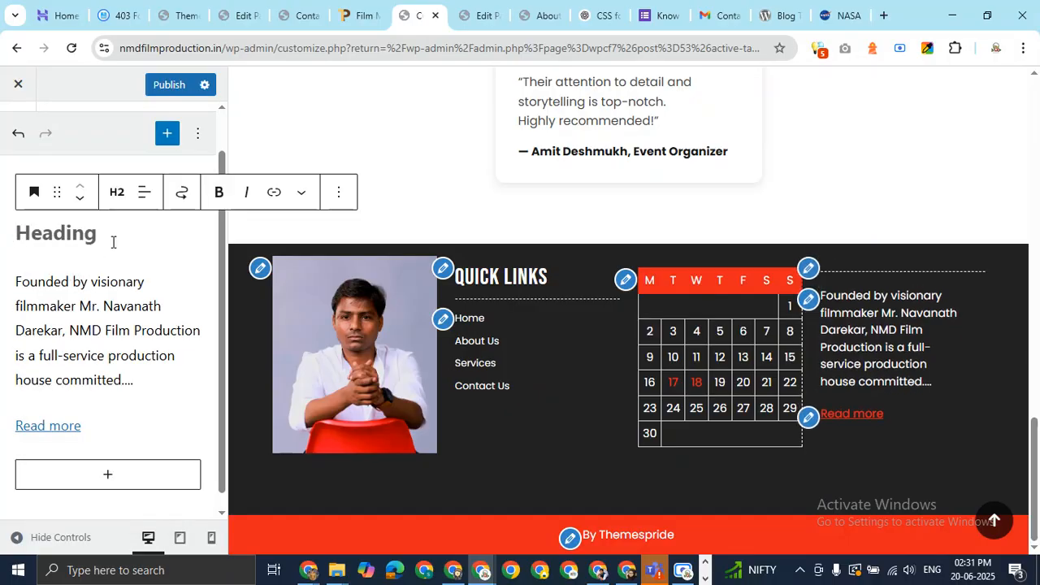
text(About)
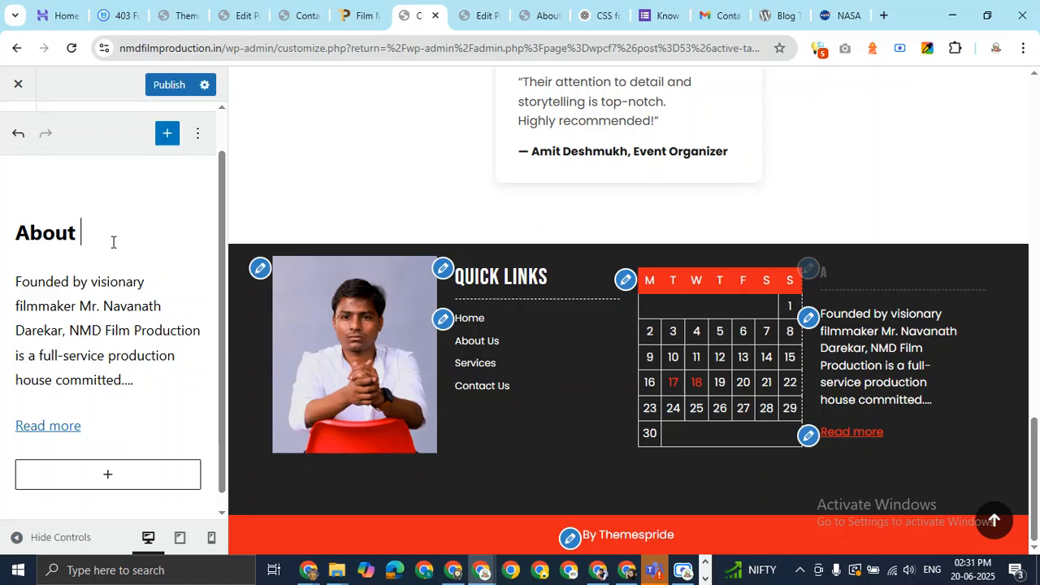
text( Us)
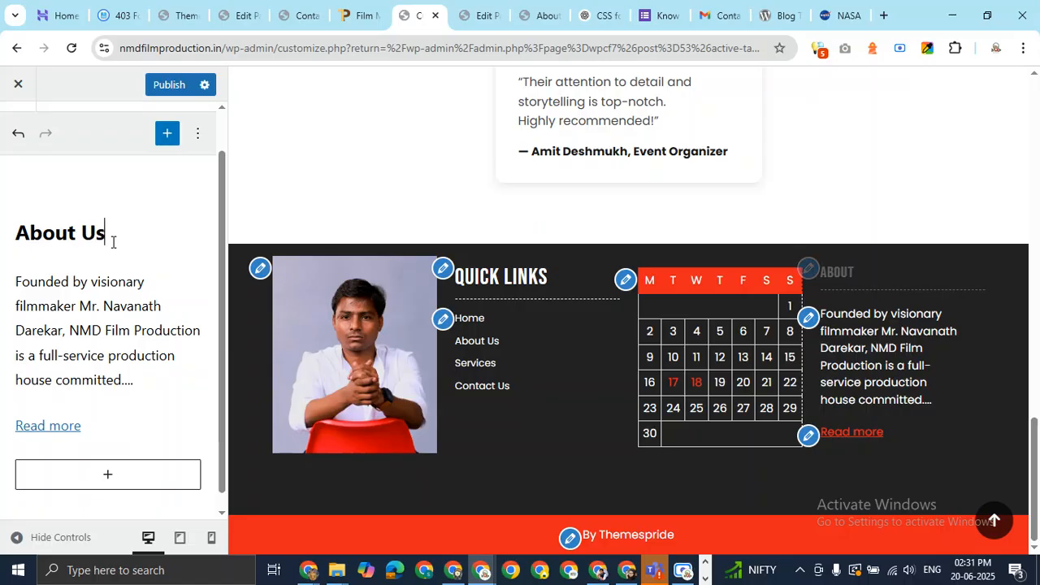
Publish the heading and reload the live About Us page to see it
click(178, 87)
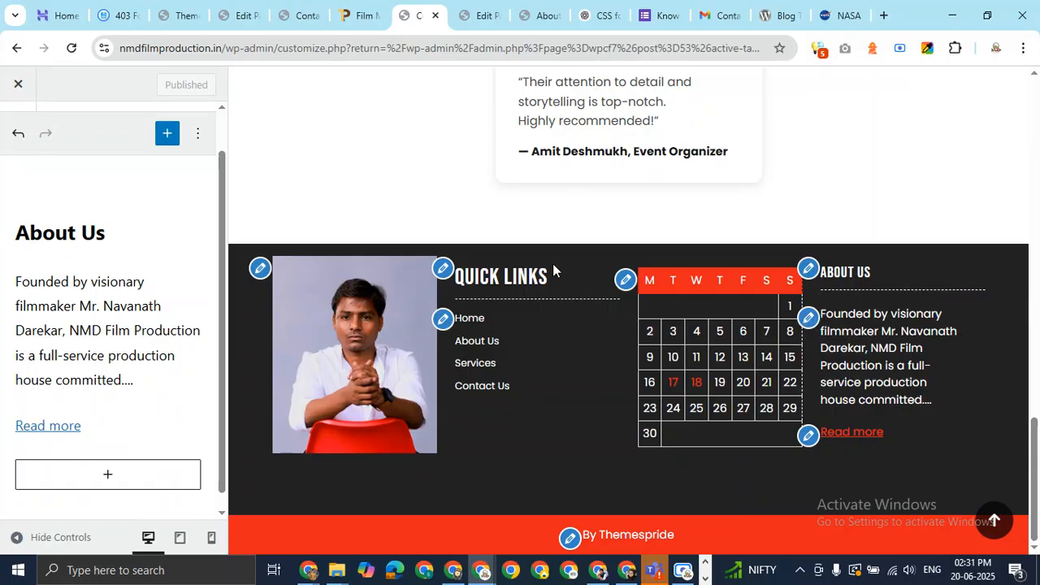
key(alt+Tab)
key(alt+Tab)
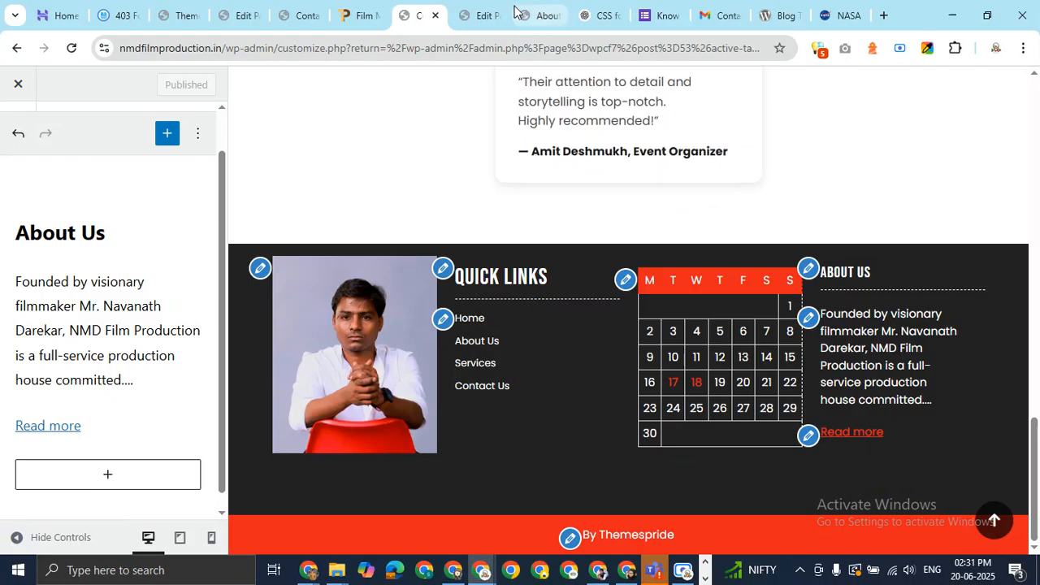
click(546, 15)
key(F5)
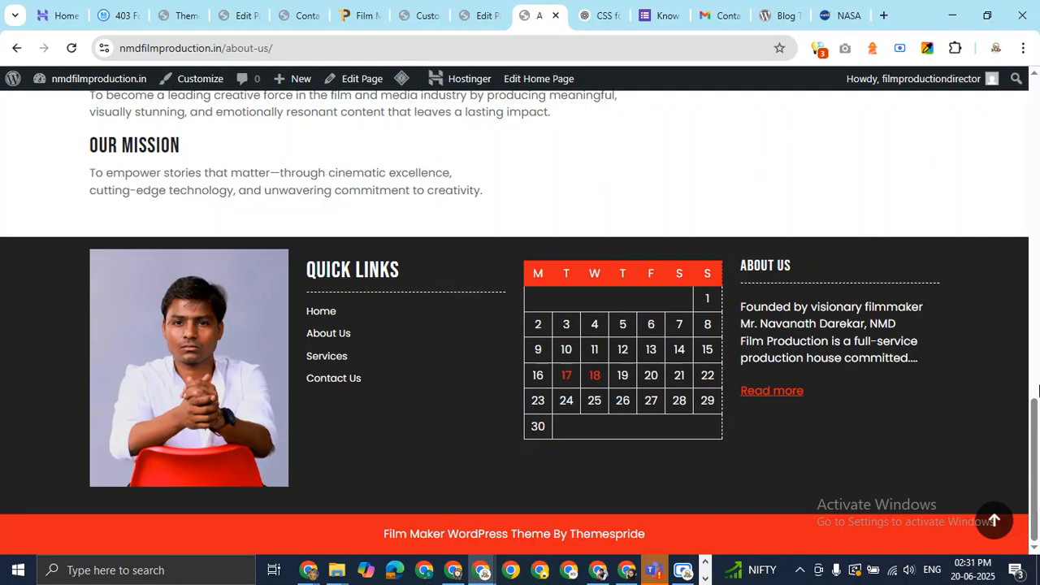
Return to the site's home page and check its footer
key(Home)
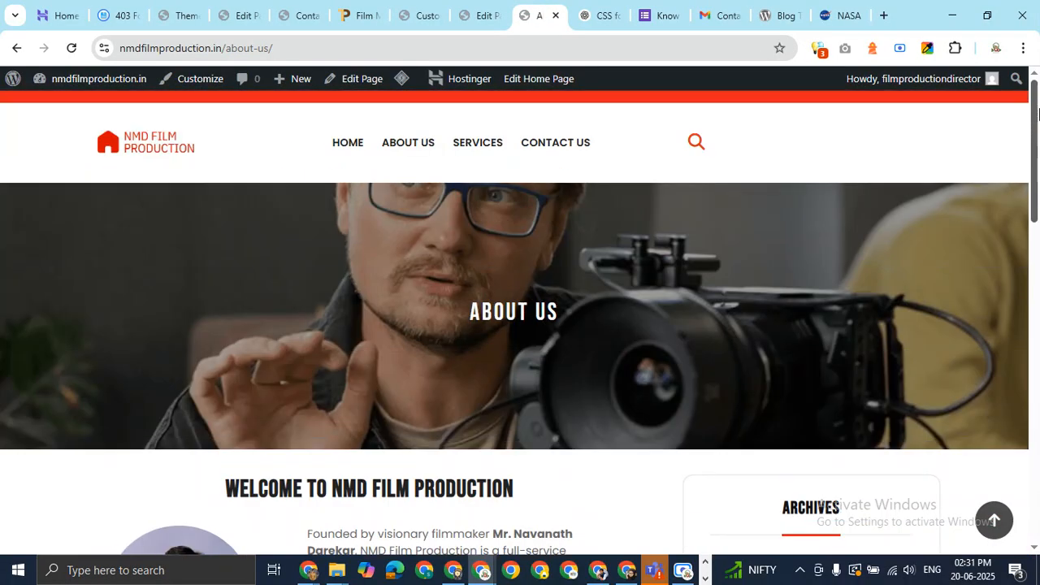
click(350, 149)
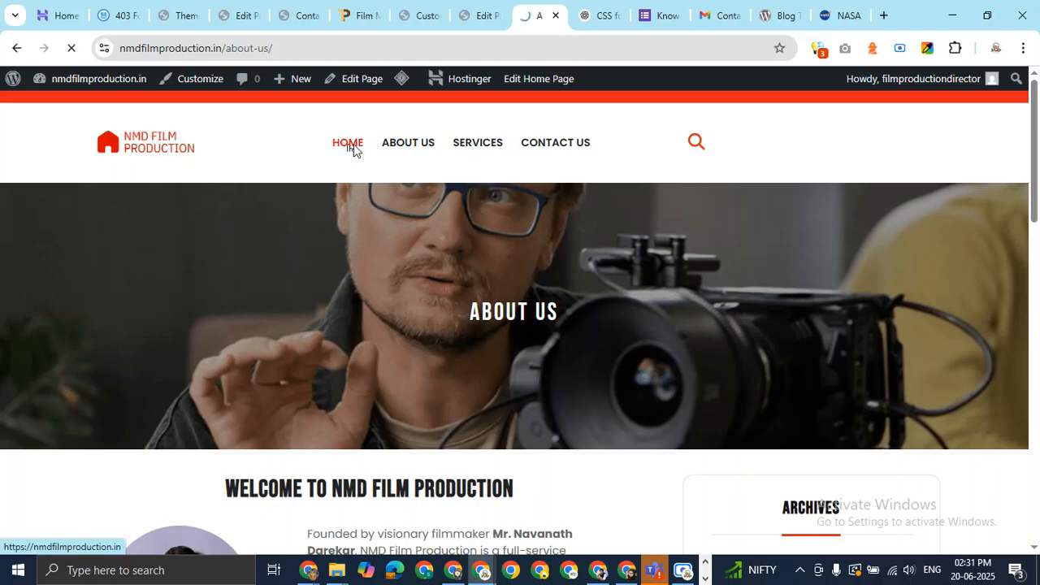
key(End)
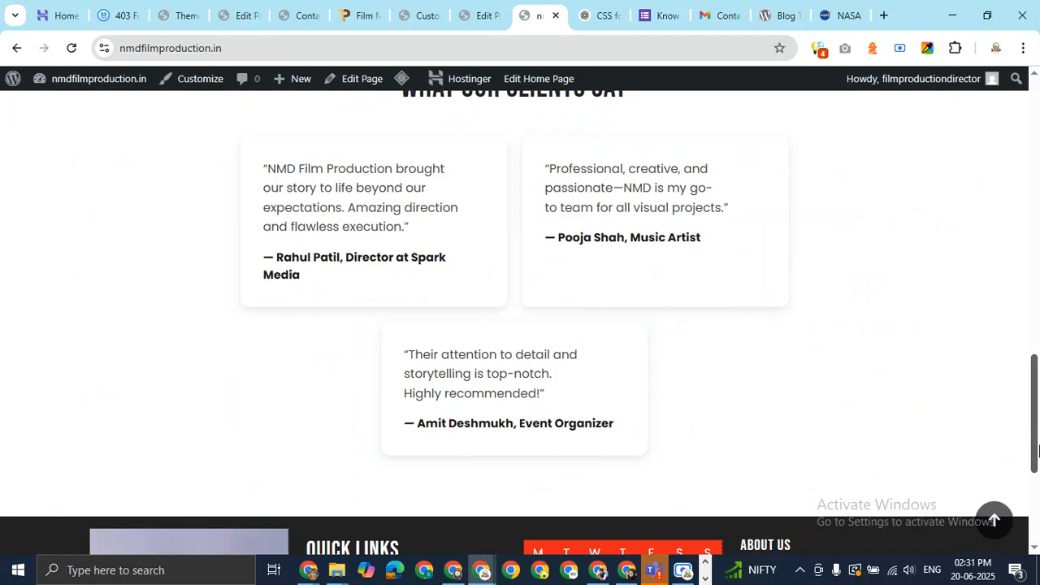
key(Home)
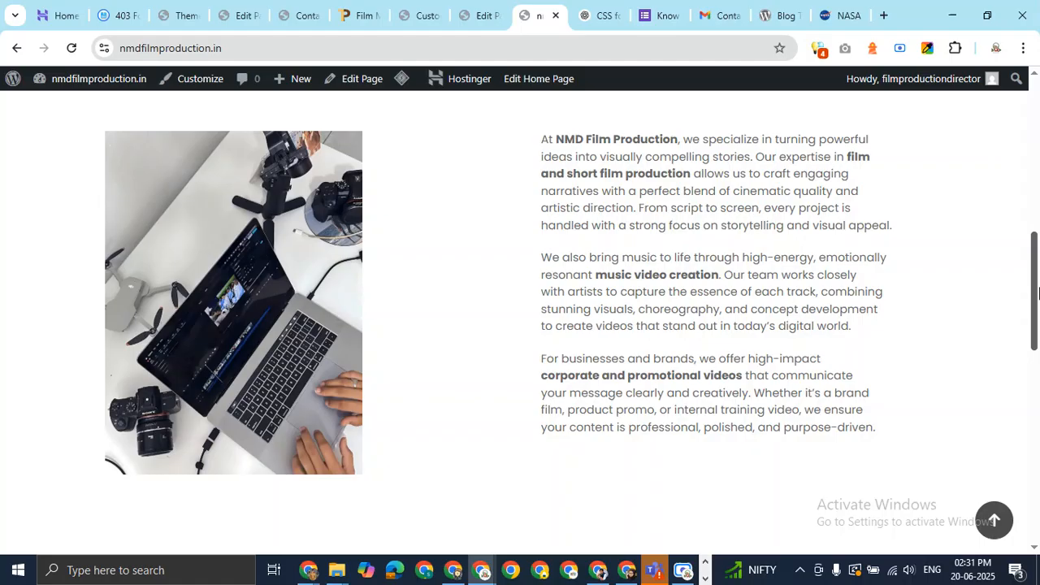
Visit About Us and Services, then open Contact Us and scroll down to its footer
click(402, 144)
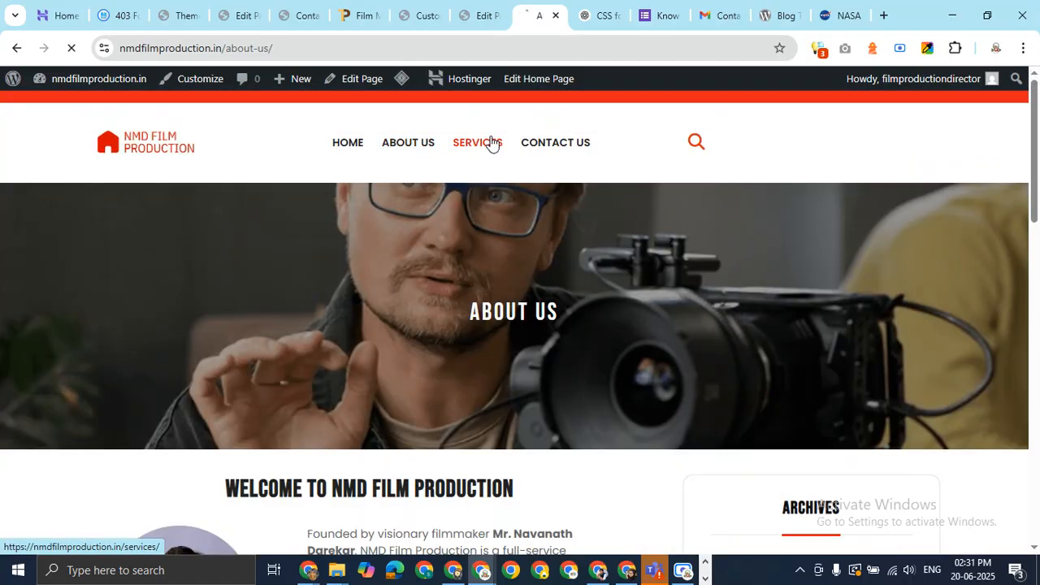
click(479, 143)
click(698, 146)
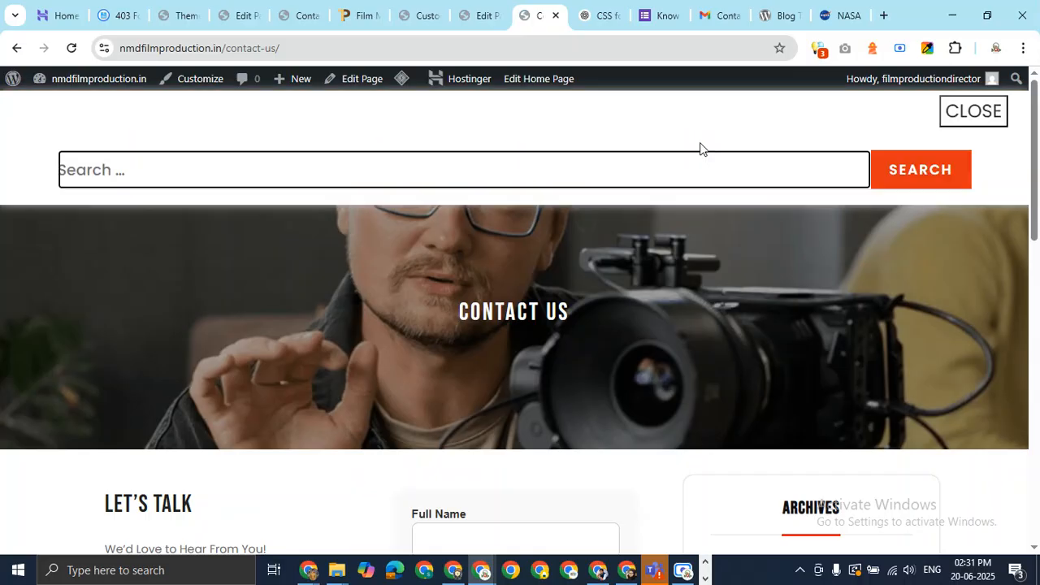
click(975, 120)
drag(1038, 143, 1037, 460)
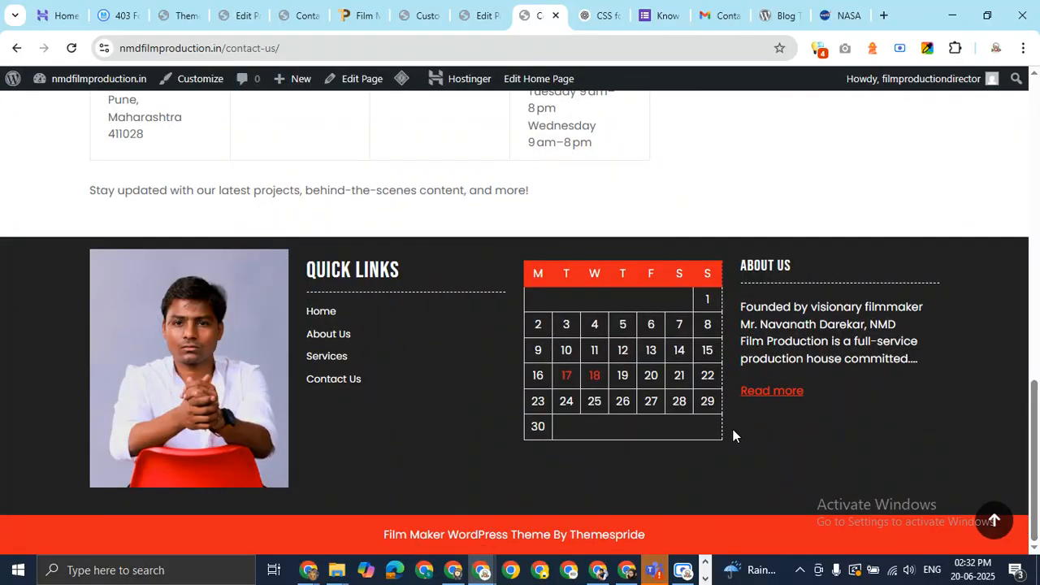
Bring the Google Meet call window to the front, then raise the screen recorder over it
mouse_move(314, 574)
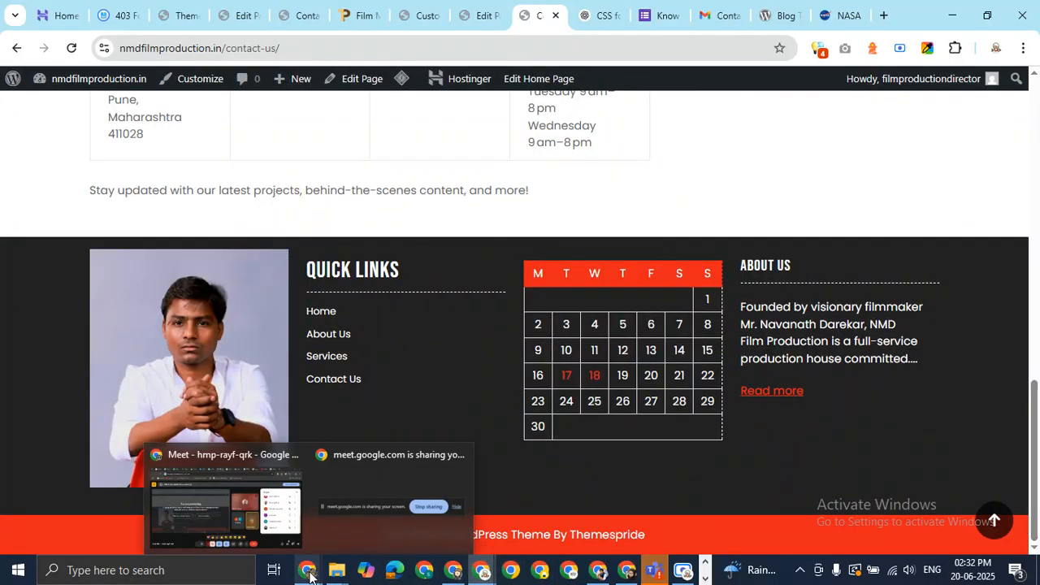
click(256, 468)
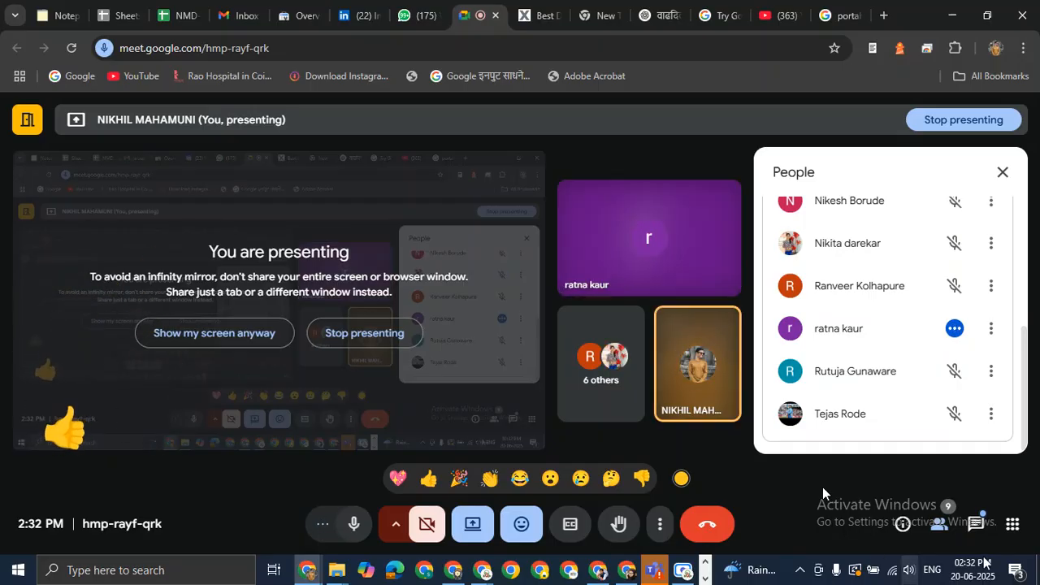
click(685, 572)
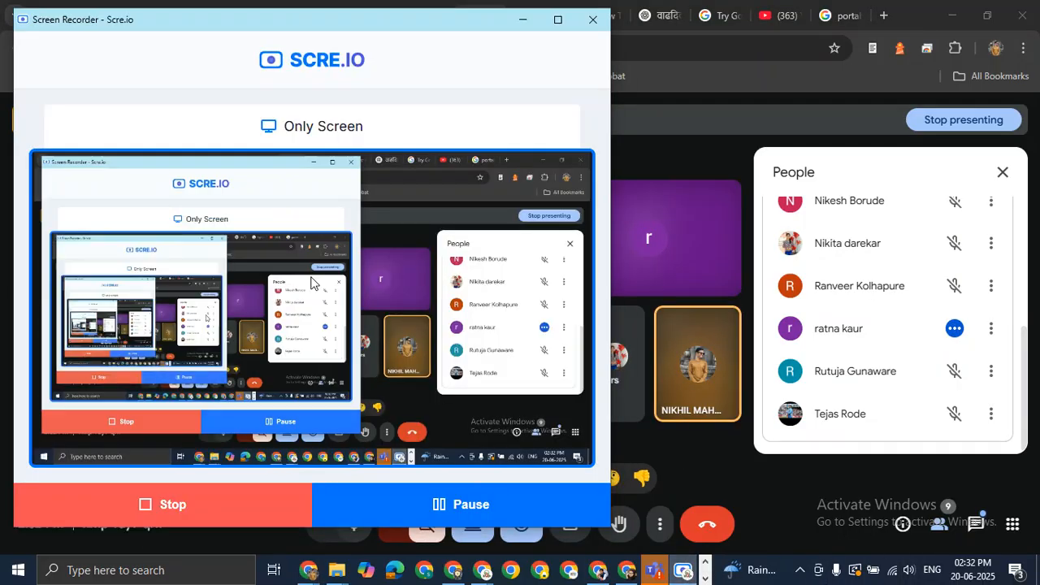